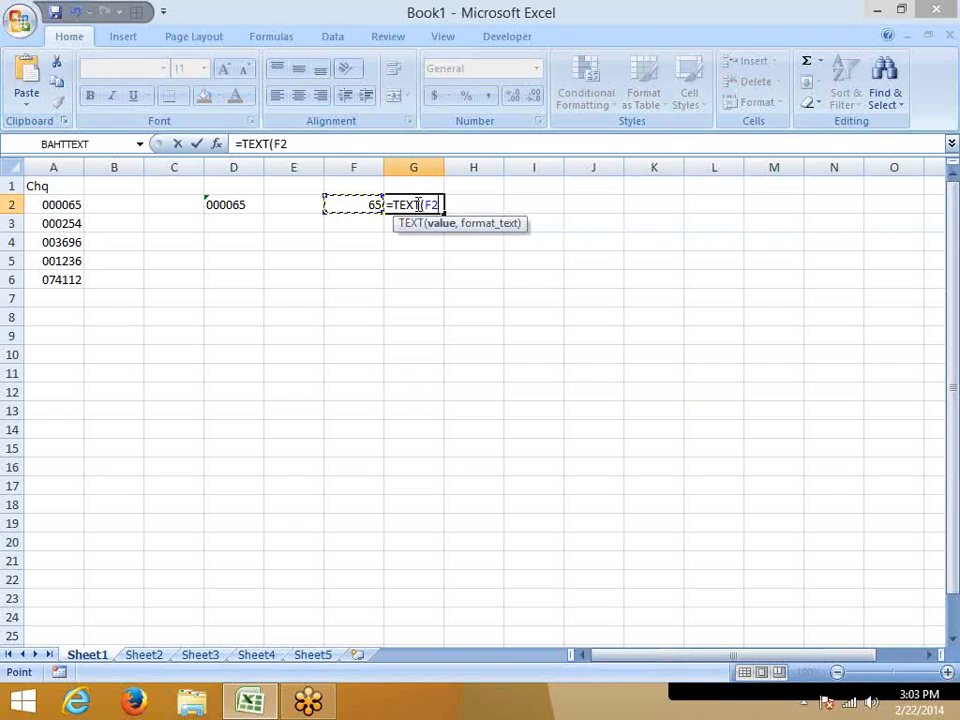
Complete the formula in G2 as =TEXT(F2,"000000") to pad the number with zeros to six digits.
type(",\"00")
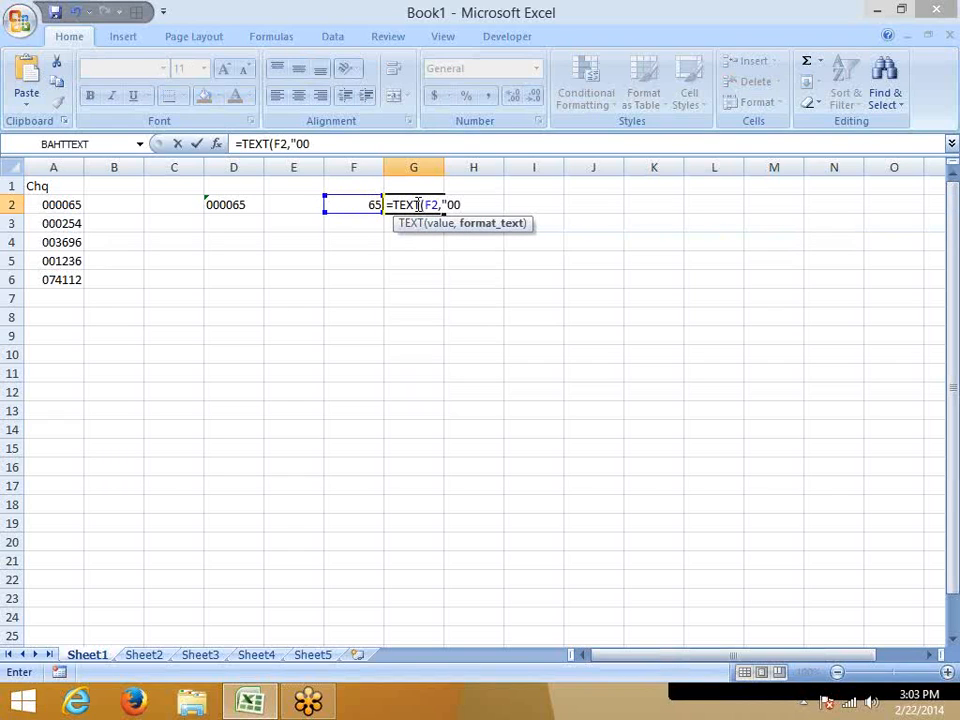
type("0000\"")
key("Return")
left_click(417, 204)
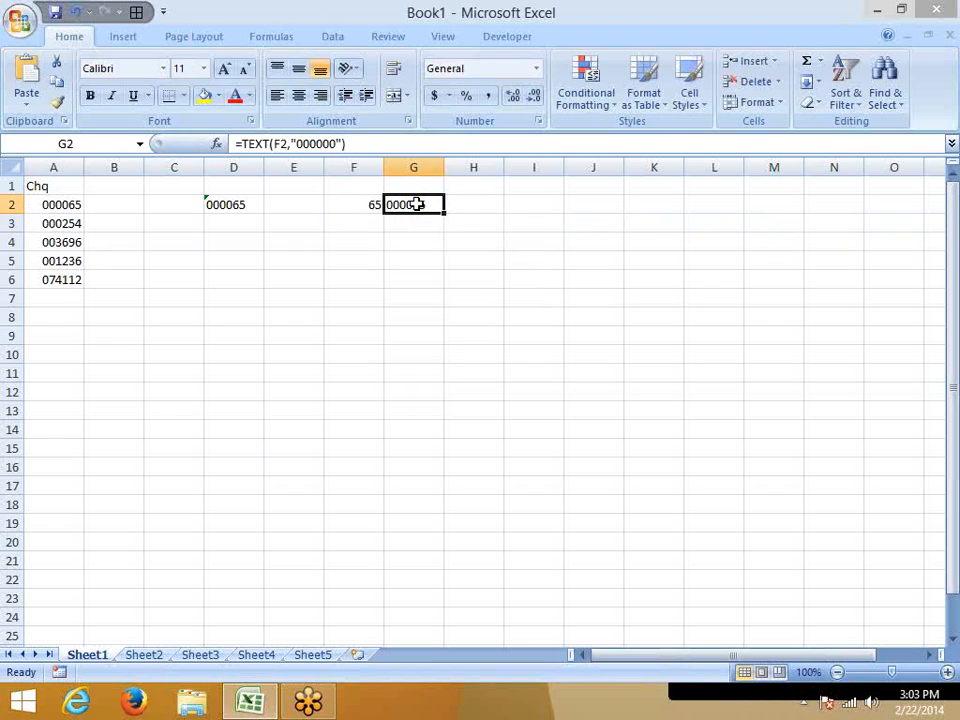
Compare the two text values in cell E2 with the formula =D2=G2.
key("Left")
key("Left")
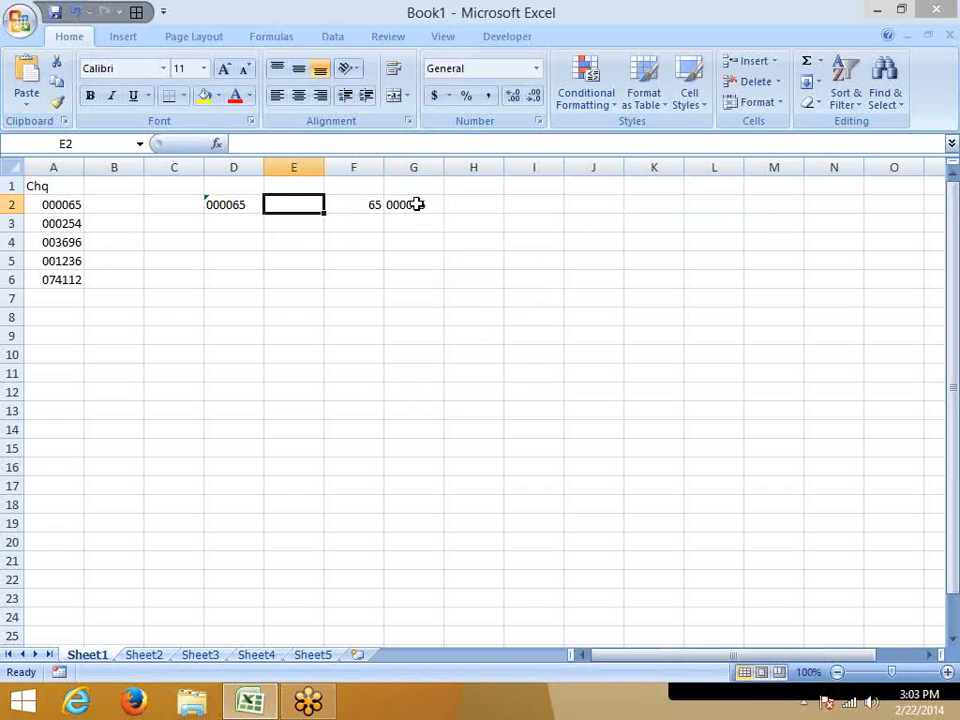
type("=")
key("Left")
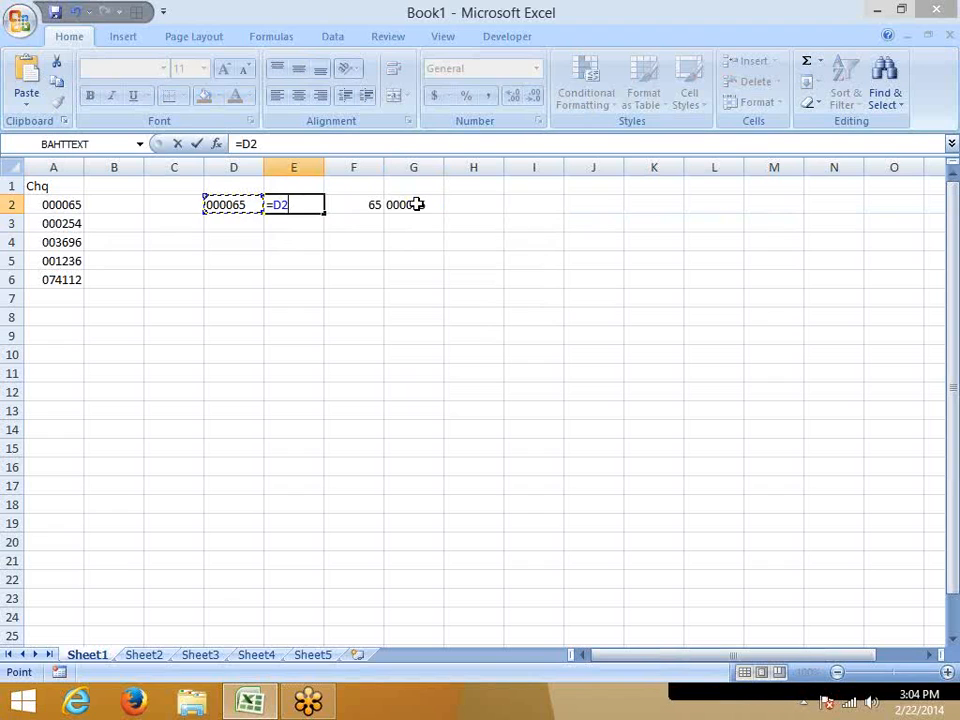
type(",")
key("BackSpace")
type("=")
key("Right")
key("Right")
key("Return")
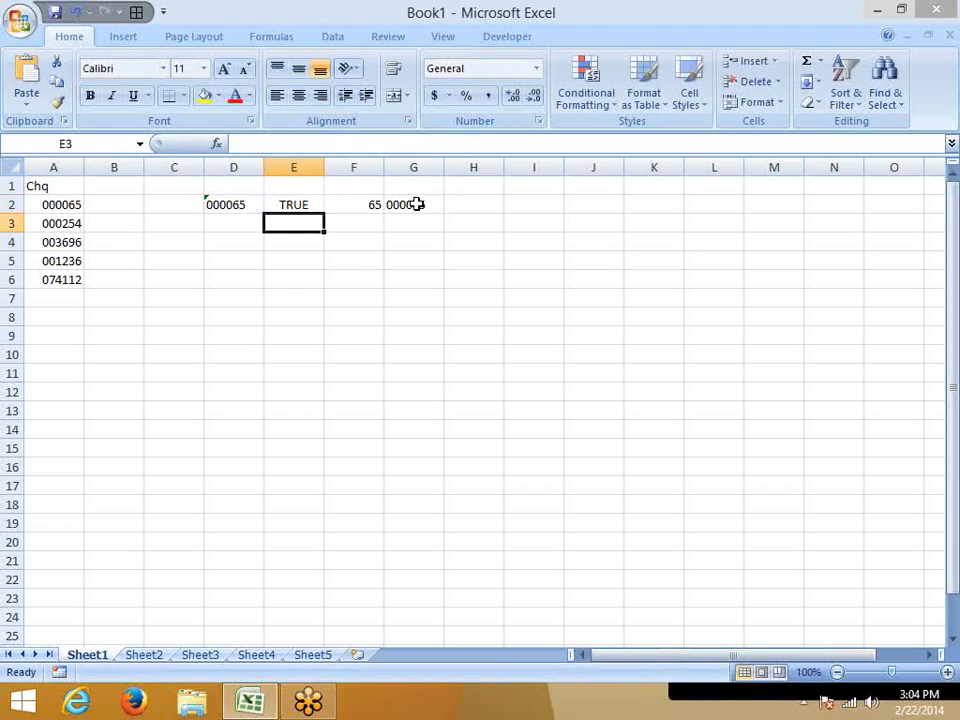
Review the TEXT formula in G2, the value in D2 and the comparison formula in E2.
key("Right")
key("Right")
key("Up")
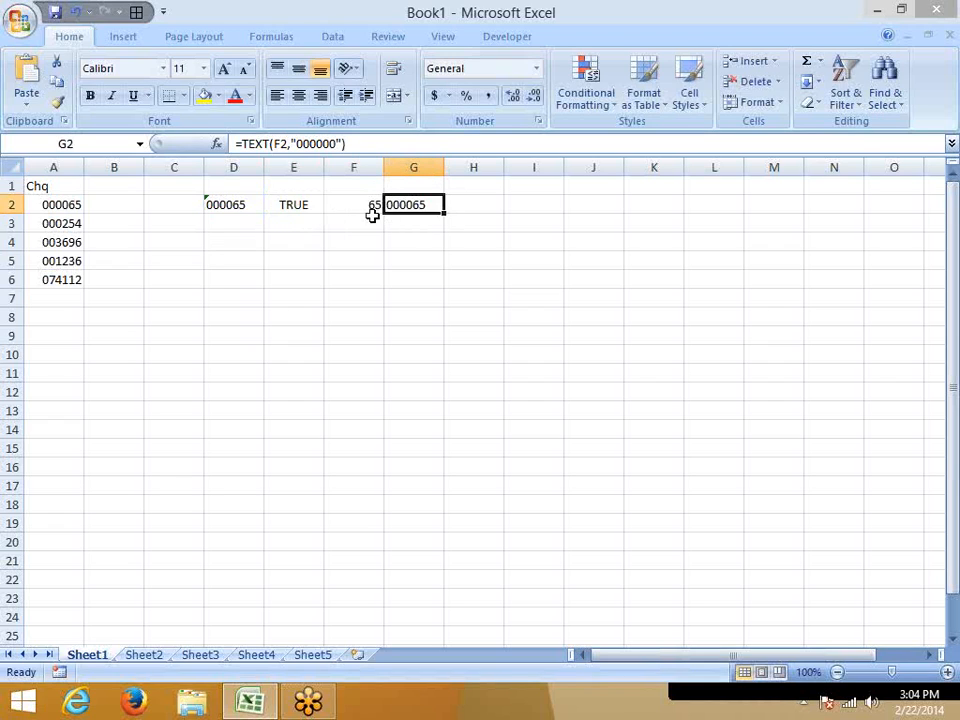
left_click(240, 210)
left_click(310, 205)
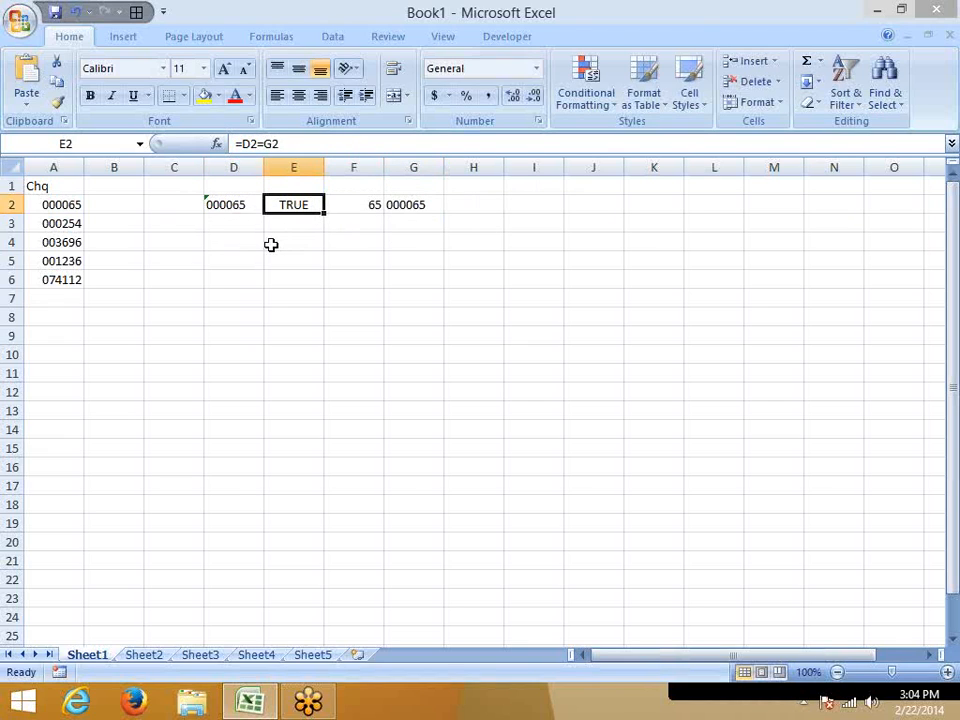
Clear the example values and formulas from the range C1:H4.
left_click(428, 272)
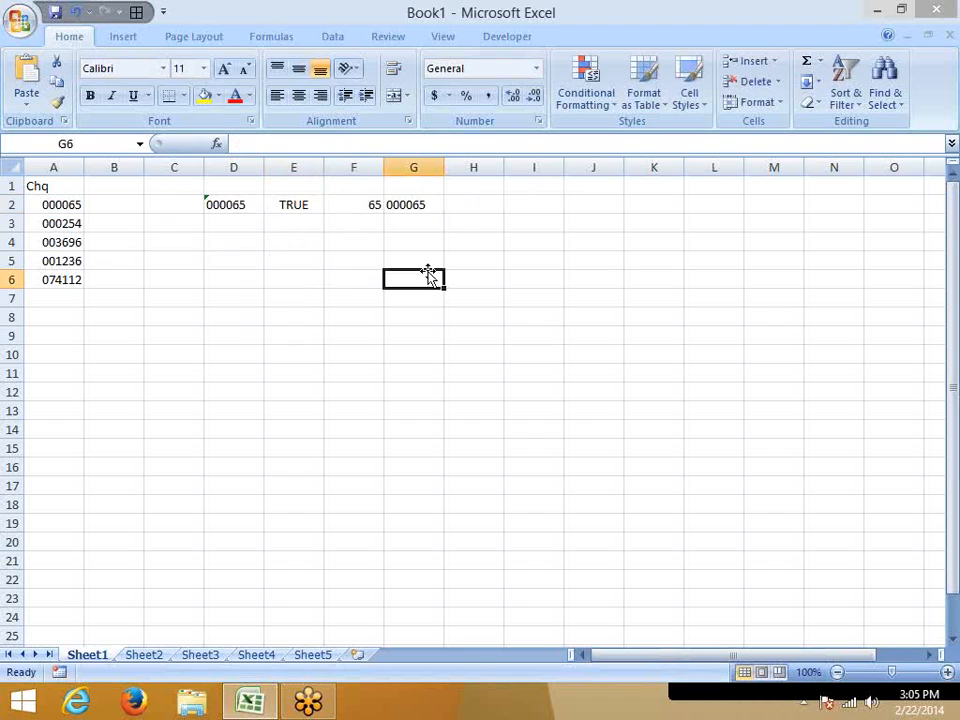
left_click(465, 238)
mouse_move(465, 234)
left_mouse_down()
mouse_move(186, 186)
mouse_move(289, 244)
mouse_move(452, 251)
left_mouse_up()
left_click(251, 266)
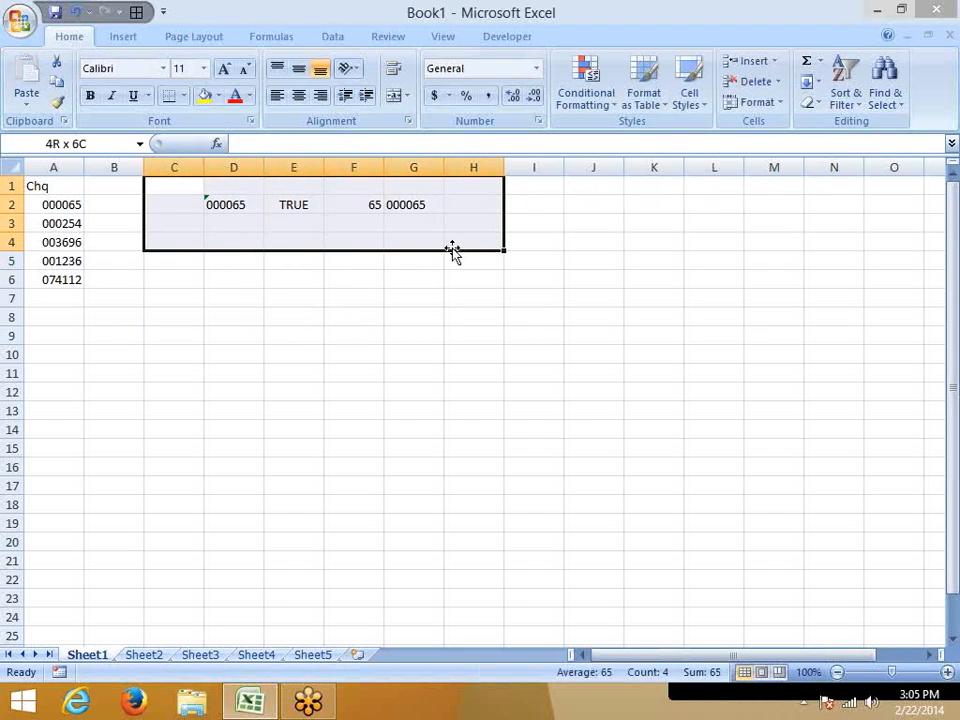
key("Delete")
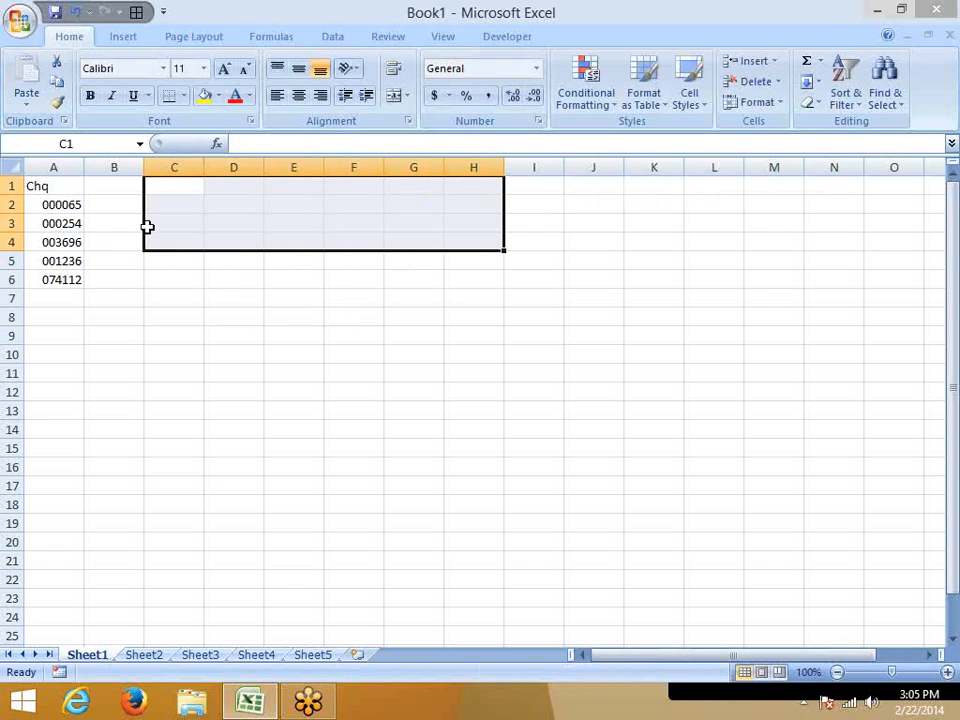
Examine the zero-padded cheque numbers in A2:A6 and their underlying values.
left_click(78, 216)
left_click(66, 203)
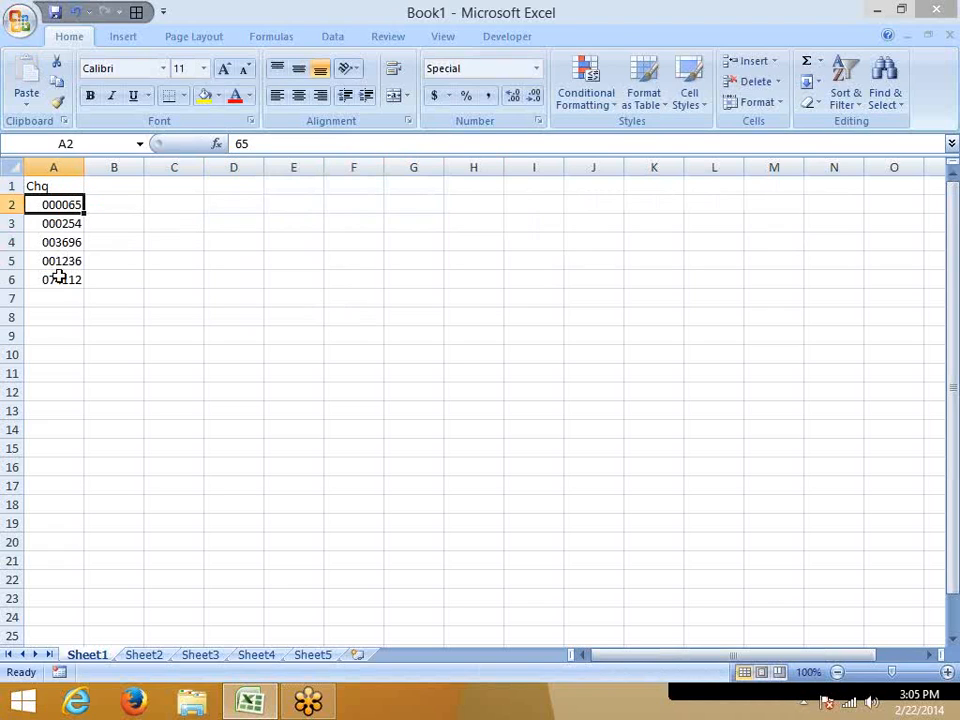
left_click_drag(60, 272, 57, 205)
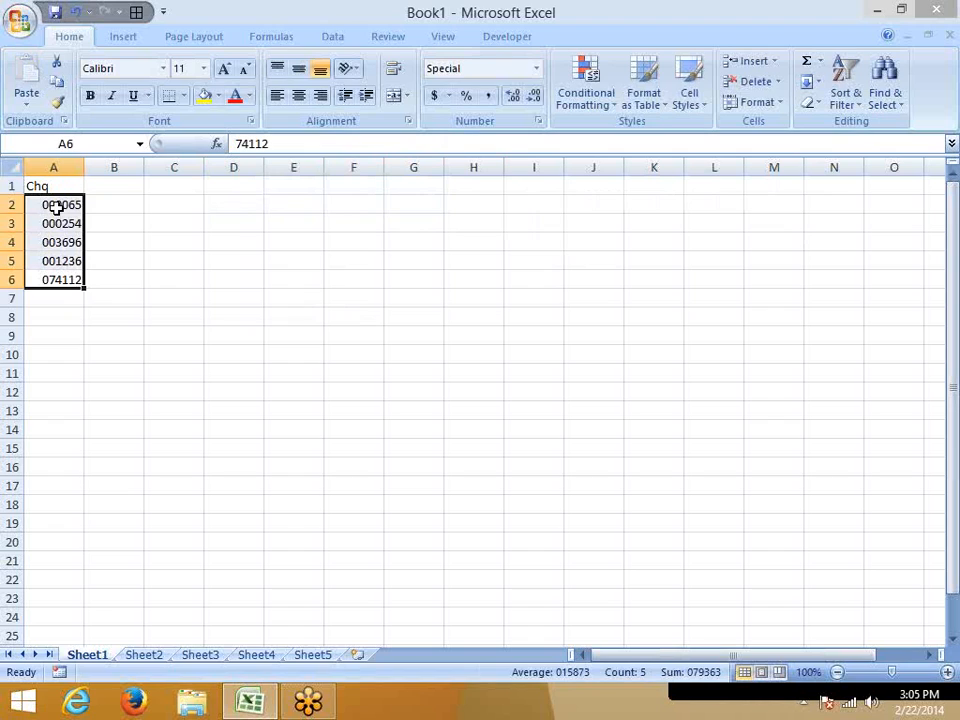
left_click(122, 202)
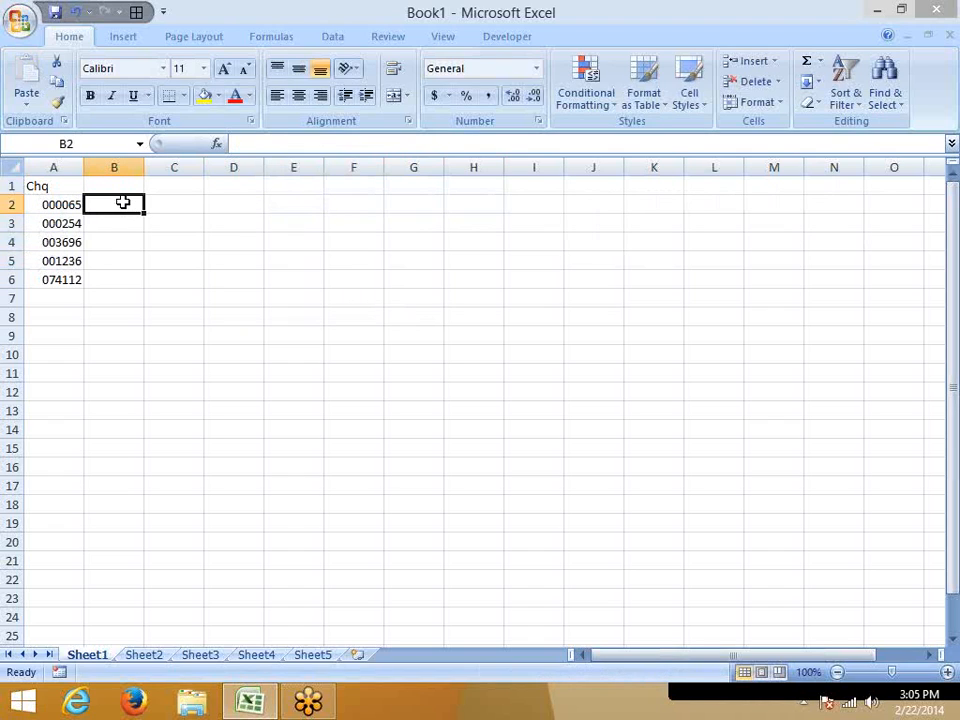
key("Up")
key("Down")
key("Left")
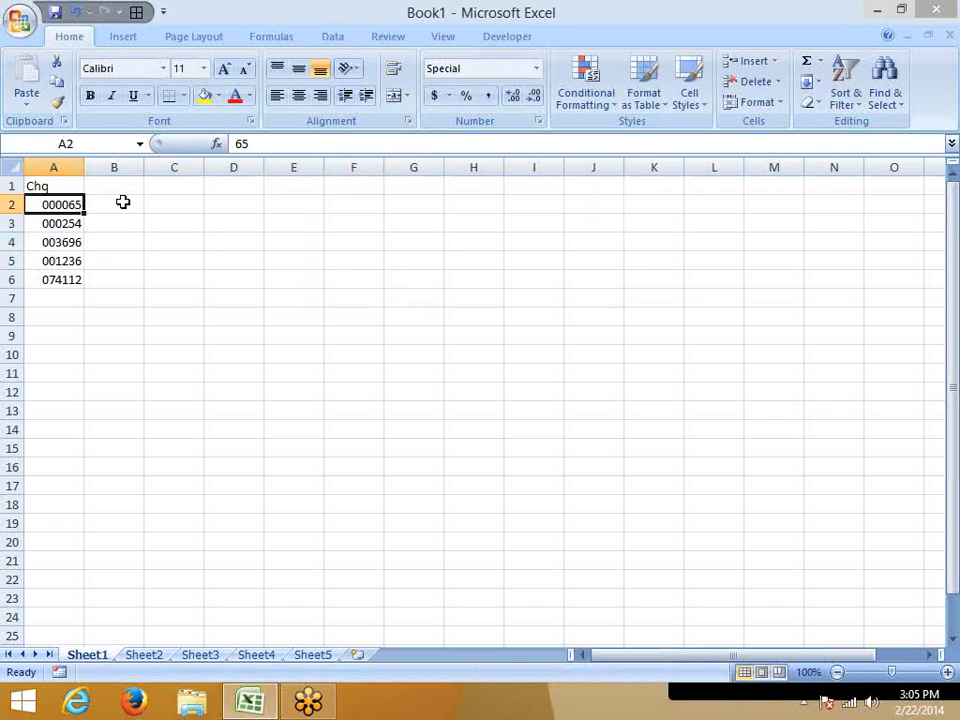
key("Right")
key("Left")
Enter the column heading "Mobile" in cell B1.
key("Up")
key("Right")
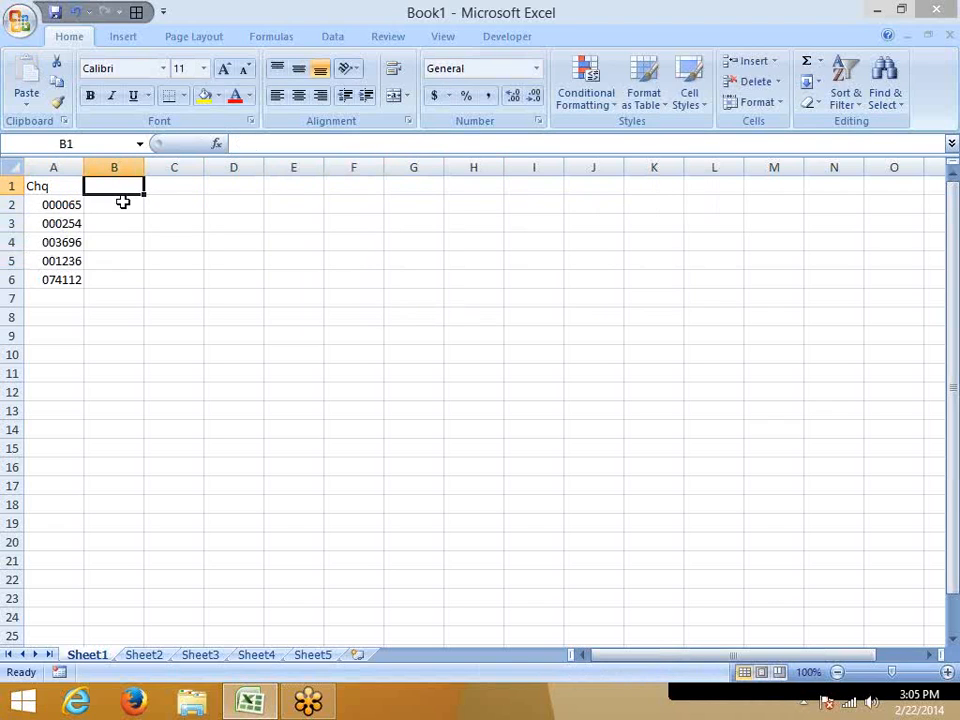
type("Mob")
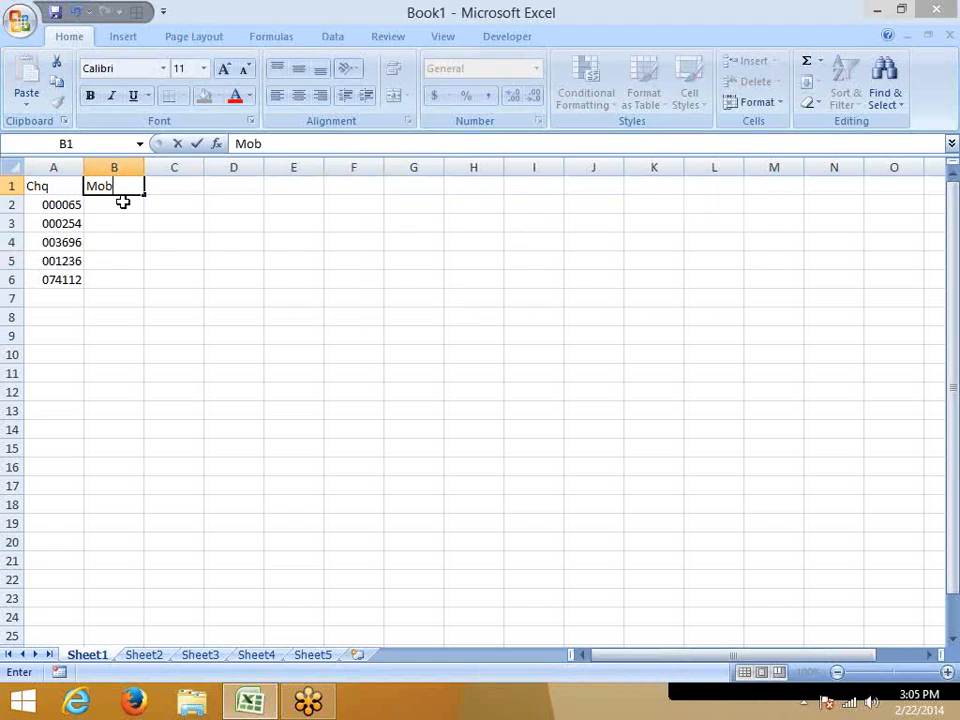
type("ile")
key("Return")
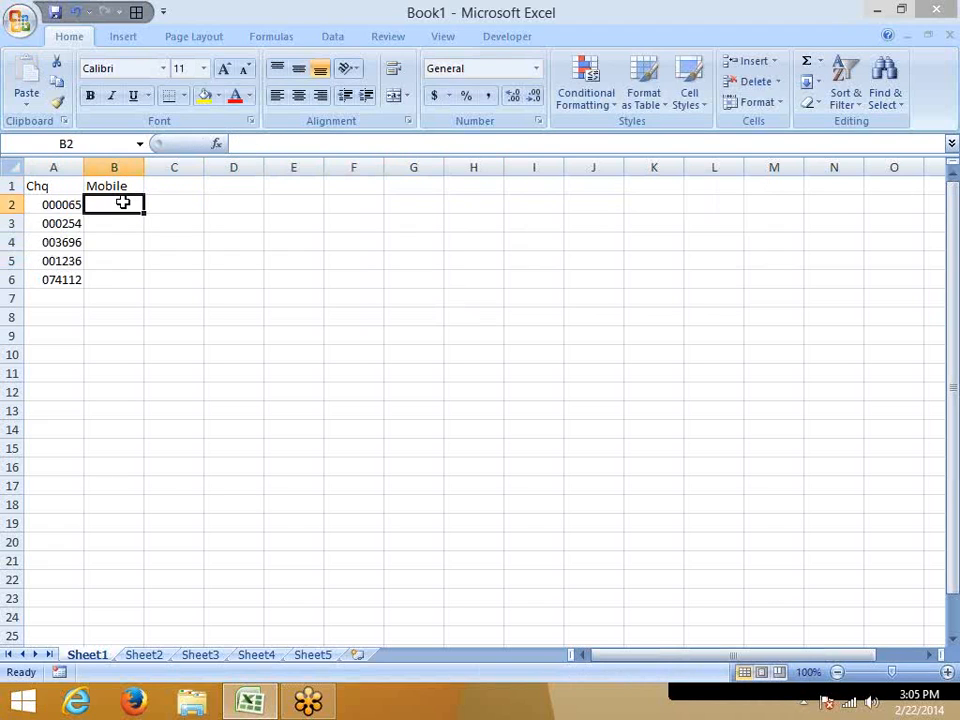
key("Right")
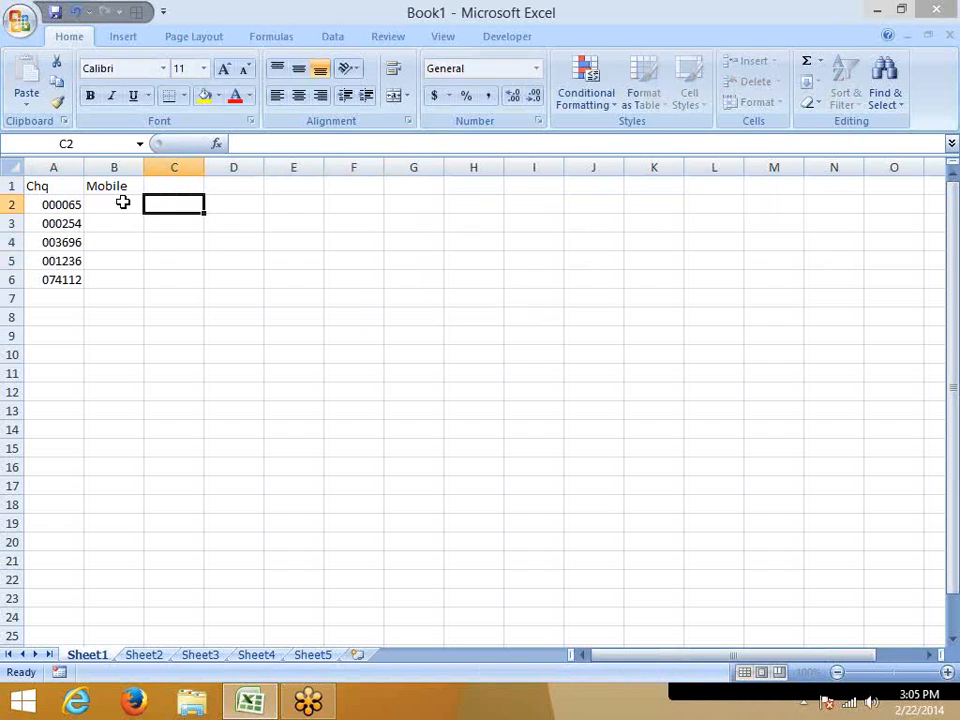
type("=")
key("Escape")
type("=")
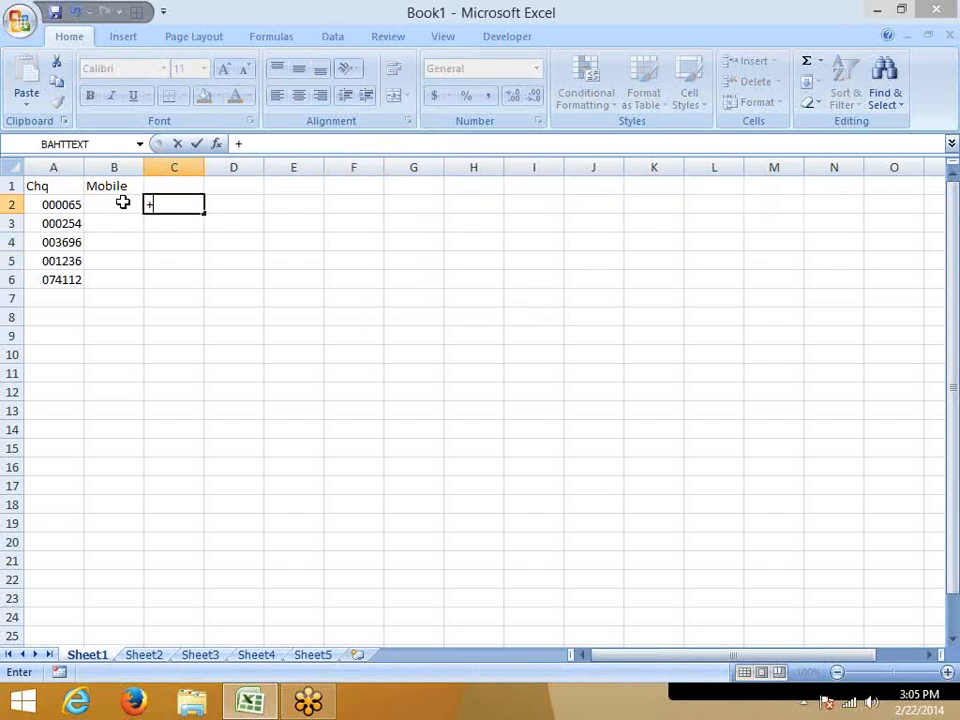
key("Escape")
type("=")
left_click(122, 202)
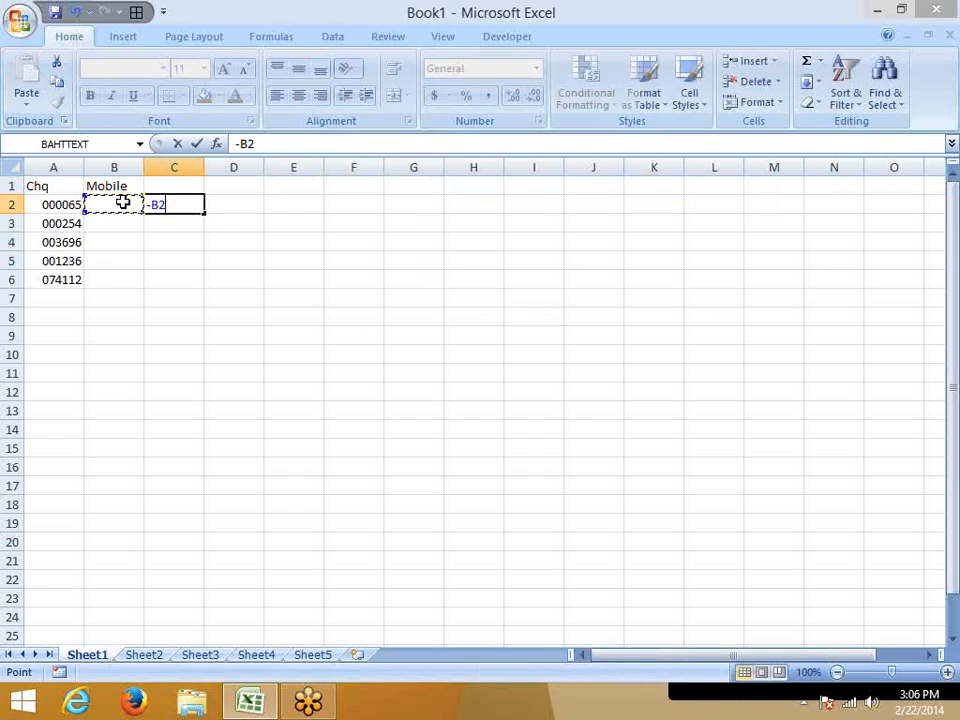
key("BackSpace")
key("BackSpace")
key("BackSpace")
type("+")
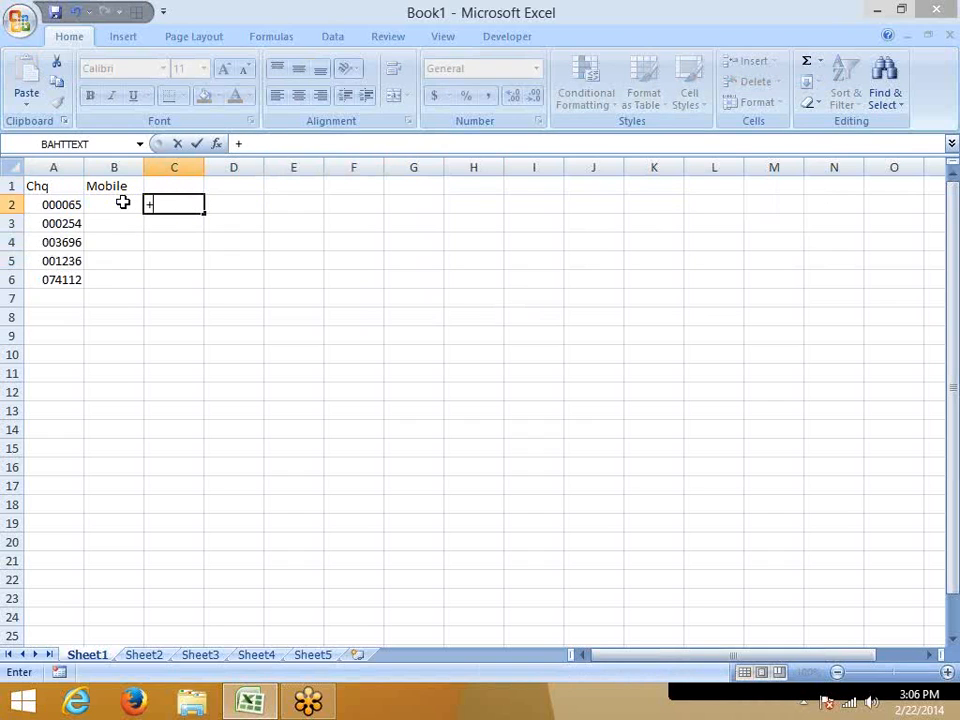
key("Escape")
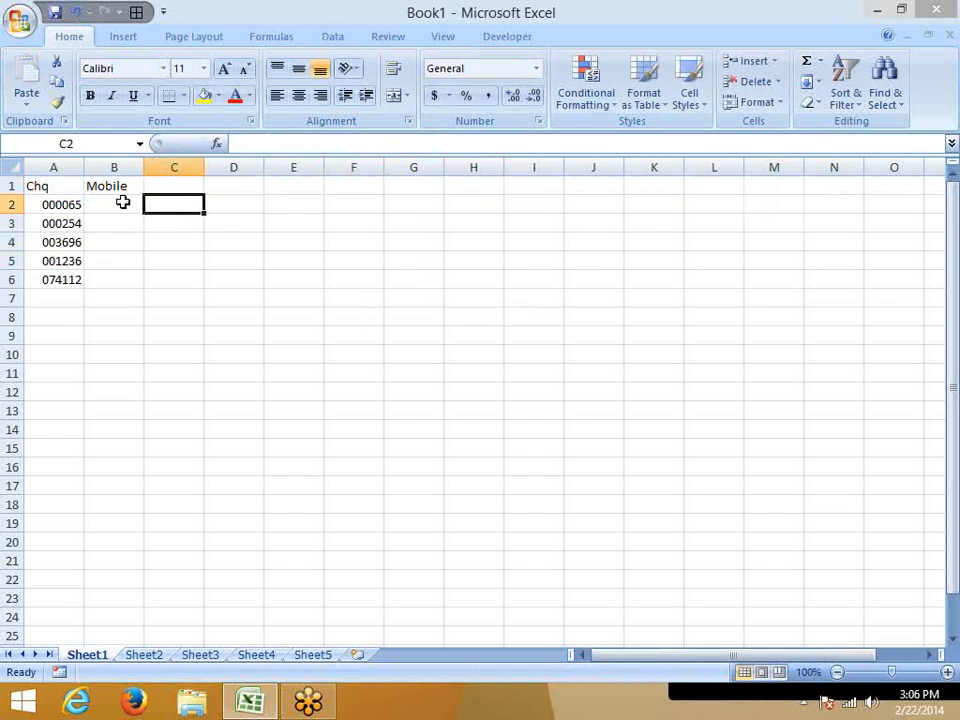
key("Left")
key("Down")
key("Down")
key("Down")
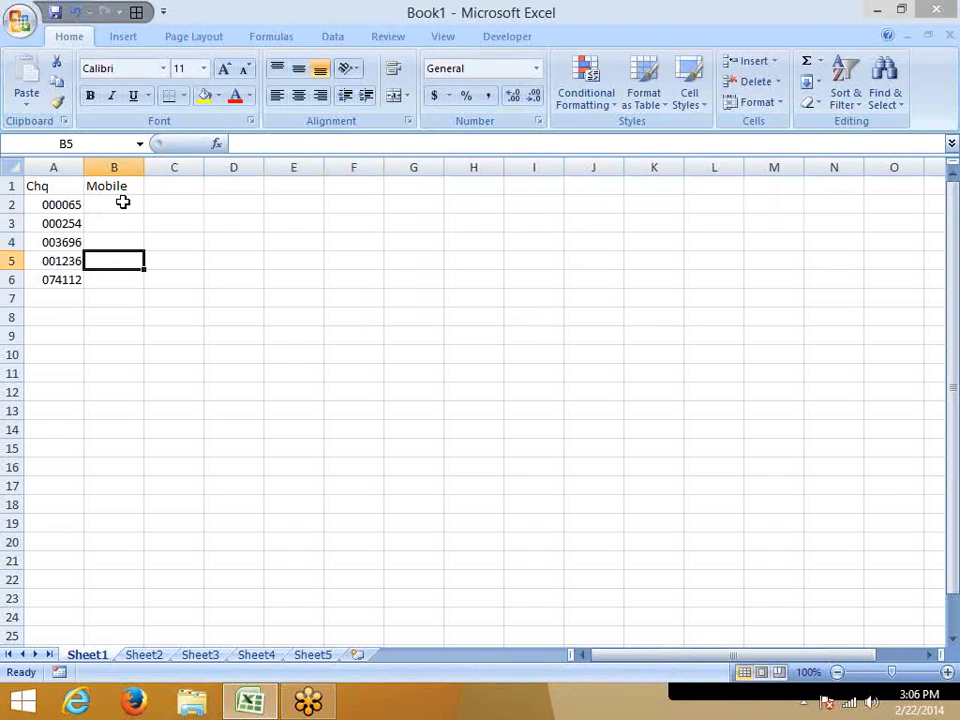
key("Up")
key("Up")
key("Up")
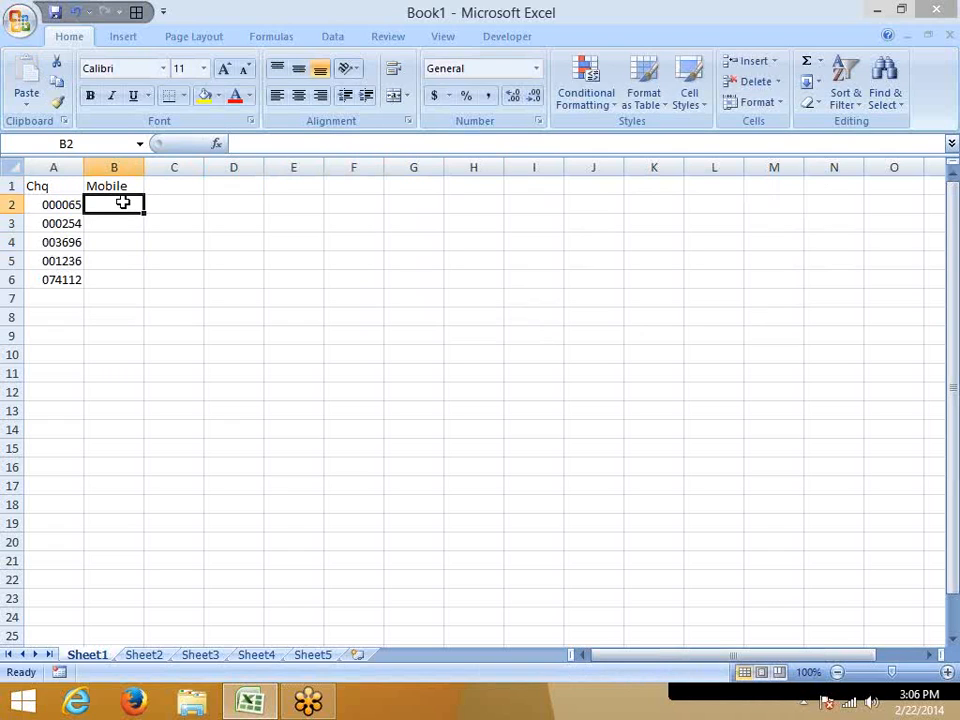
left_click_drag(122, 203, 114, 280)
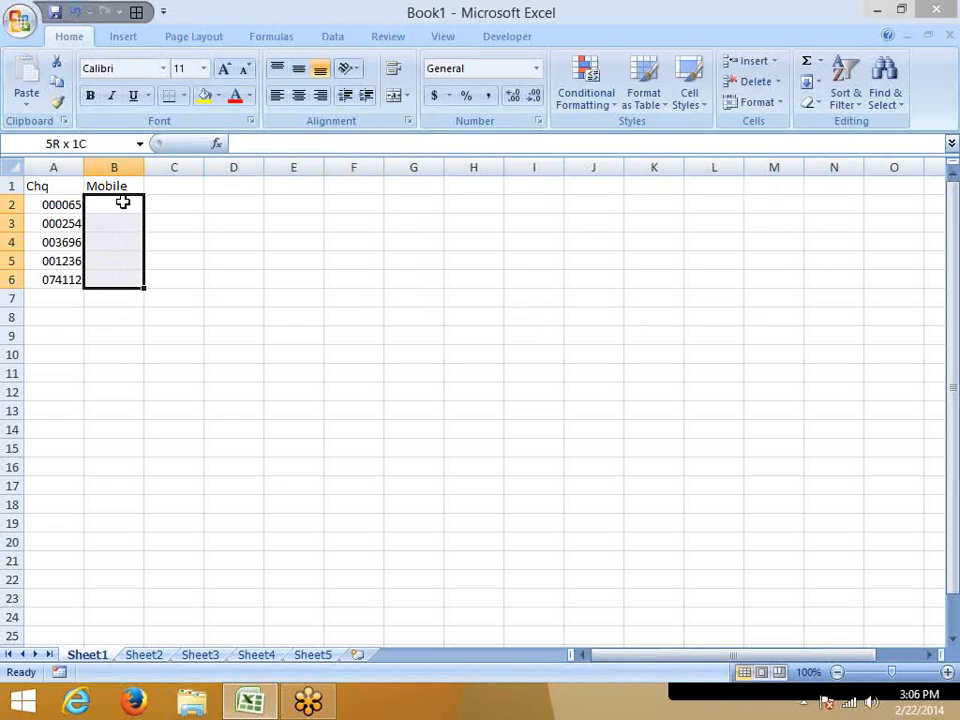
left_click(538, 121)
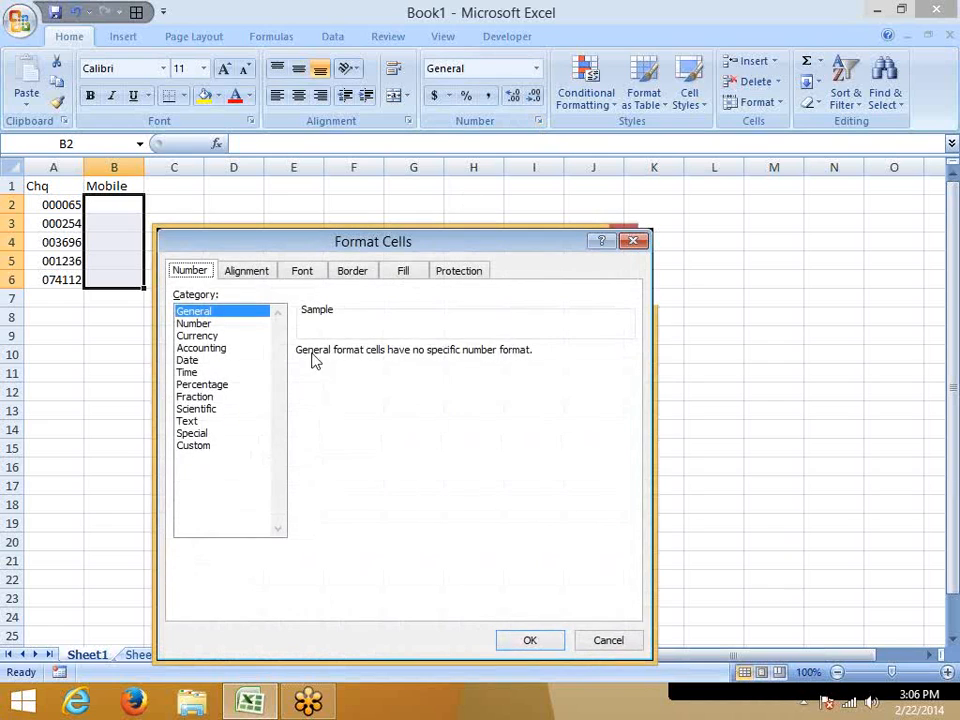
left_click(220, 446)
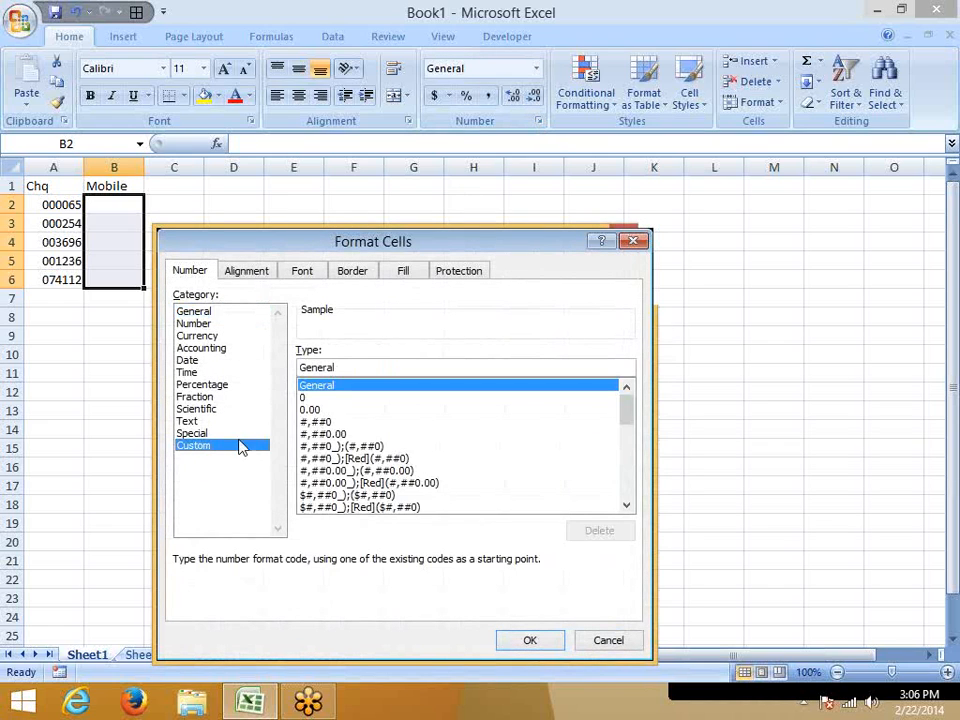
double_click(349, 367)
type("+91")
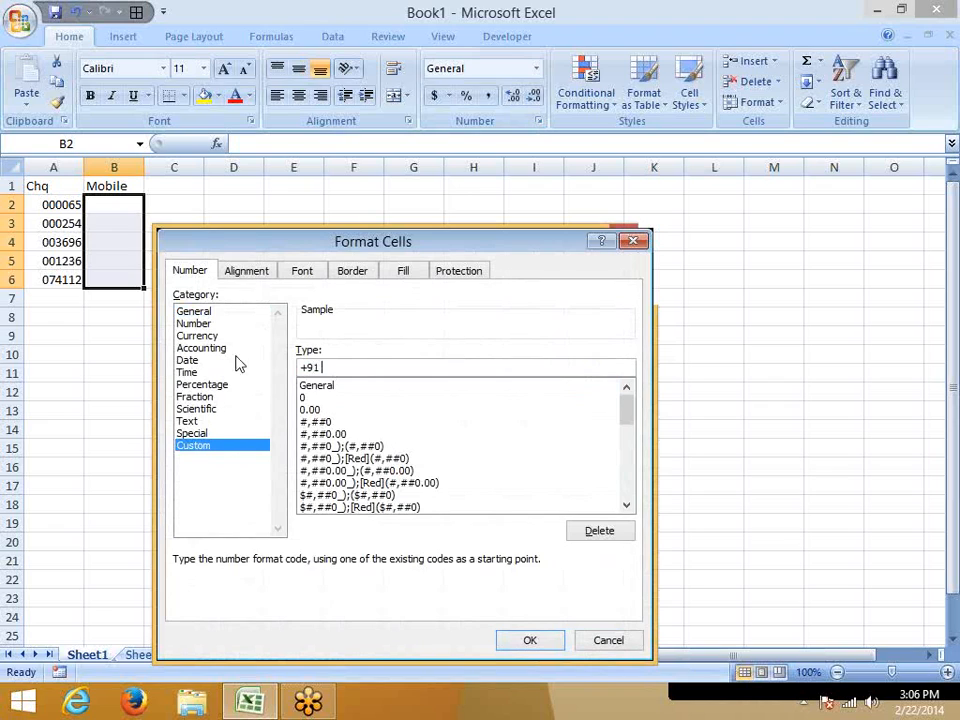
type("0000000000")
key("Return")
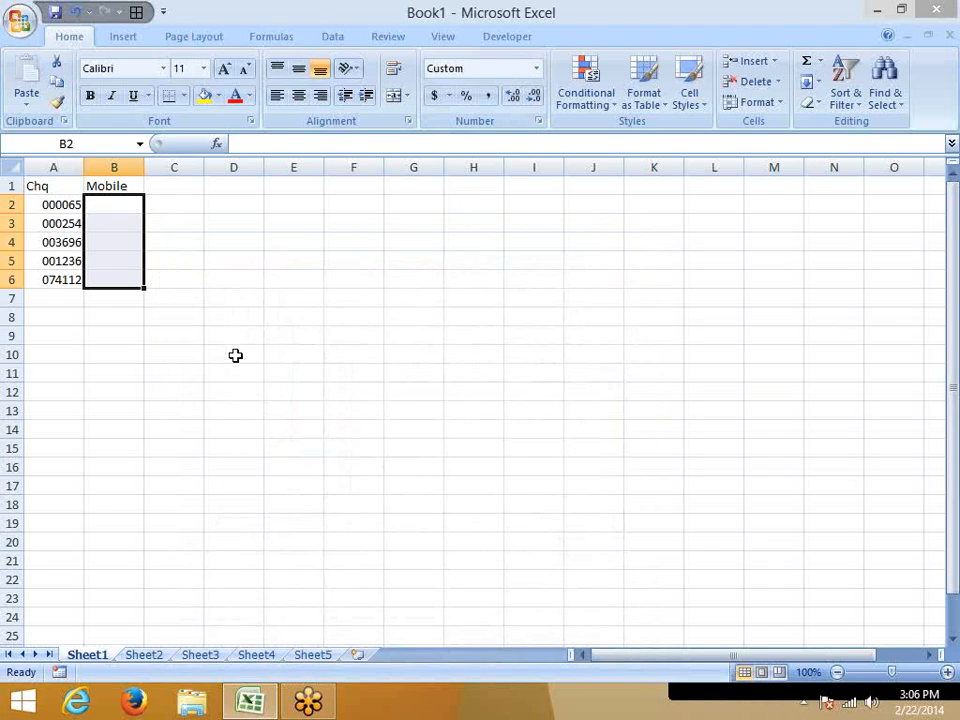
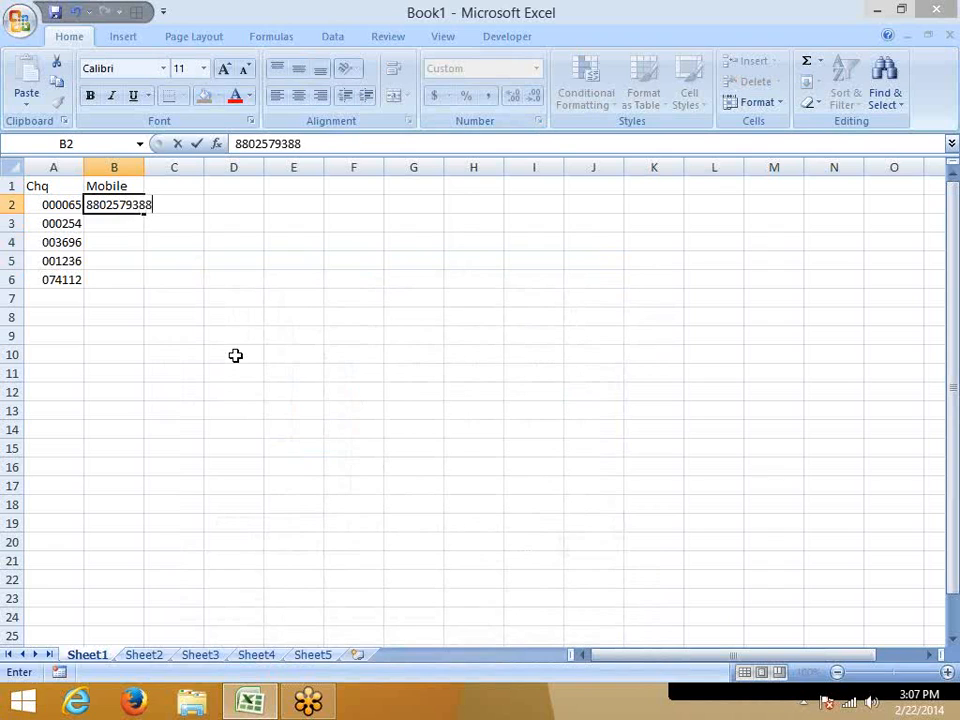
Enter a ten-digit mobile number in B2 and a shorter six-digit test number in B3.
key("Return")
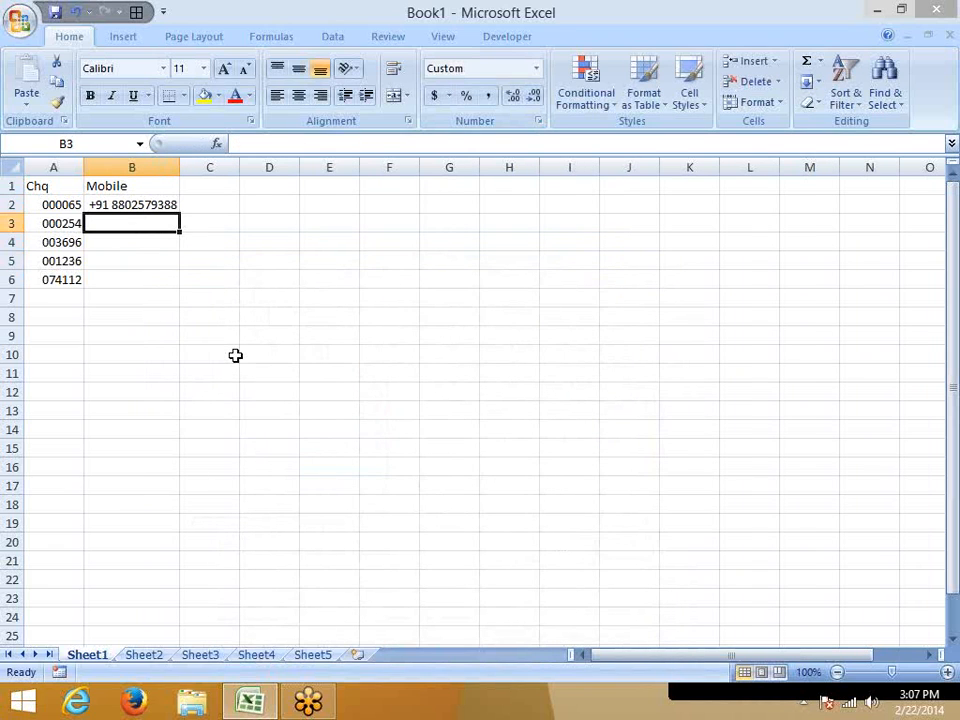
type("989999")
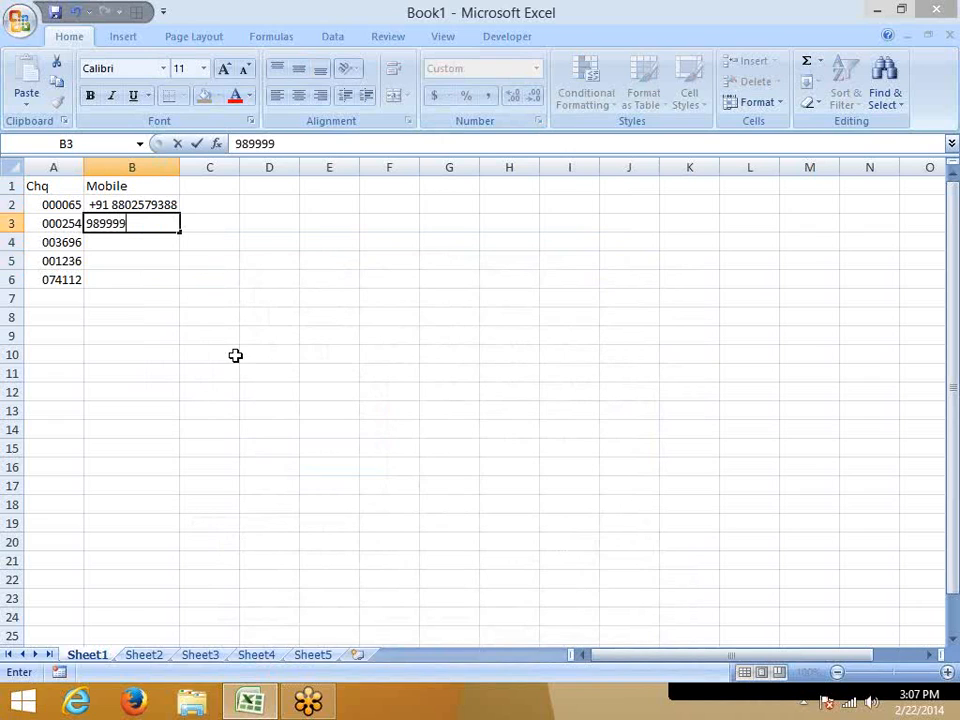
key("Return")
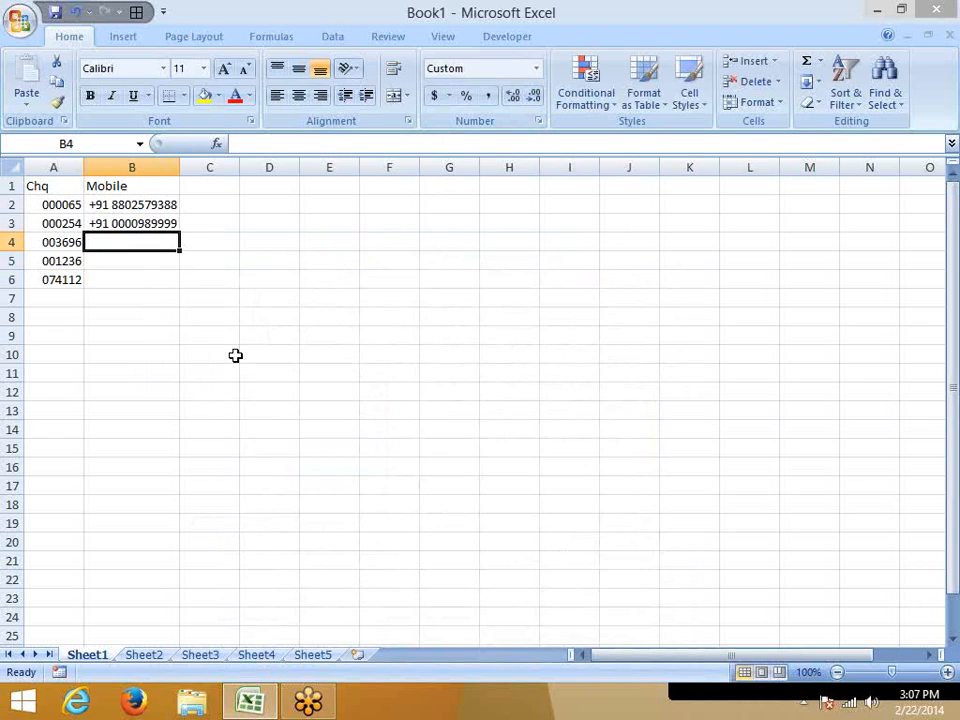
Change the custom format of B2:B6 to use # placeholders instead of zeros after the "+91 " prefix.
key("Up")
key("Up")
key("shift+Down")
key("shift+Down")
key("shift+Down")
key("shift+Down")
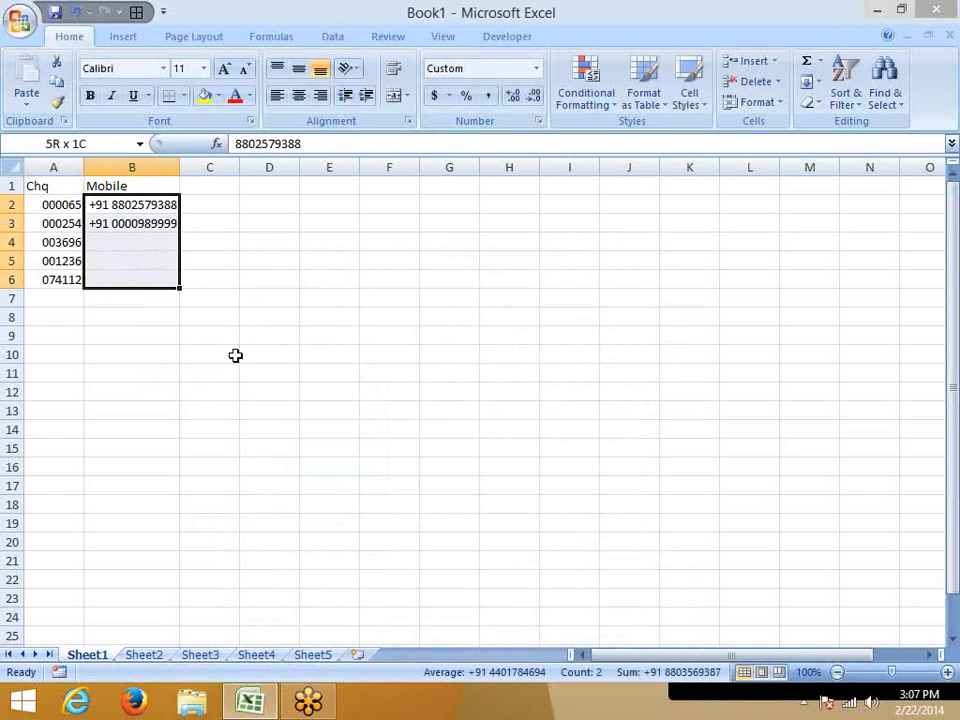
left_click(538, 121)
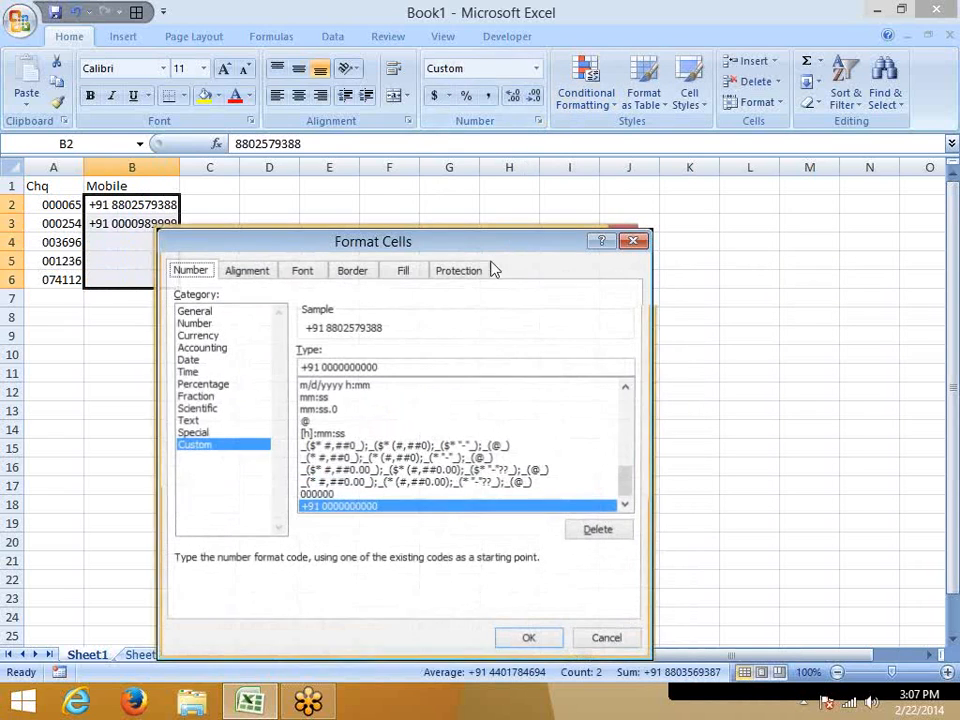
mouse_move(319, 368)
left_mouse_down()
mouse_move(387, 368)
mouse_move(321, 368)
left_mouse_up()
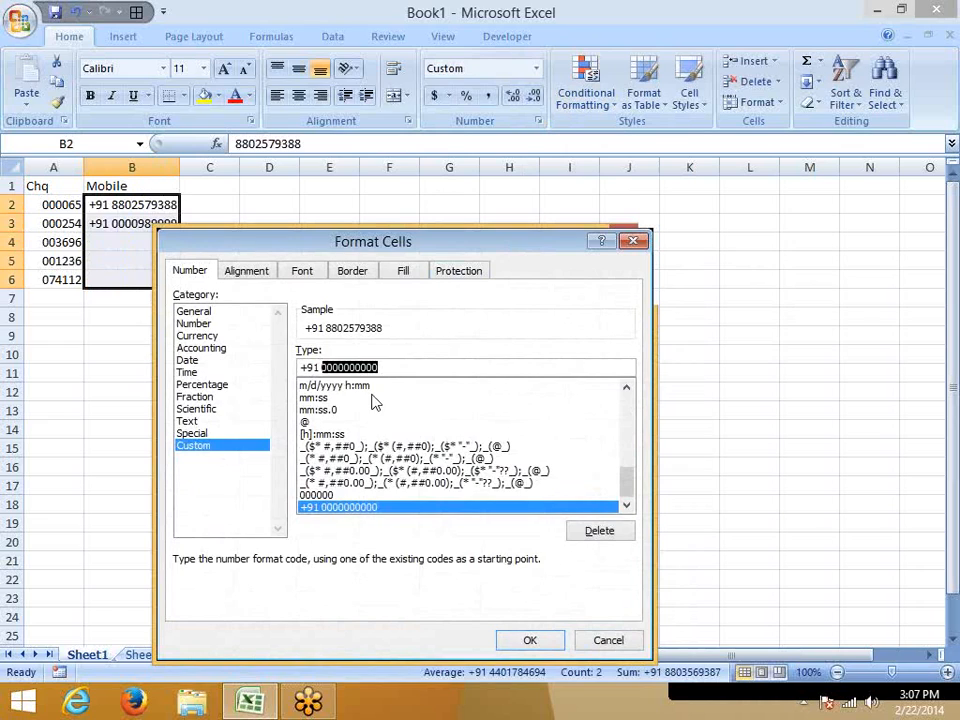
type("####")
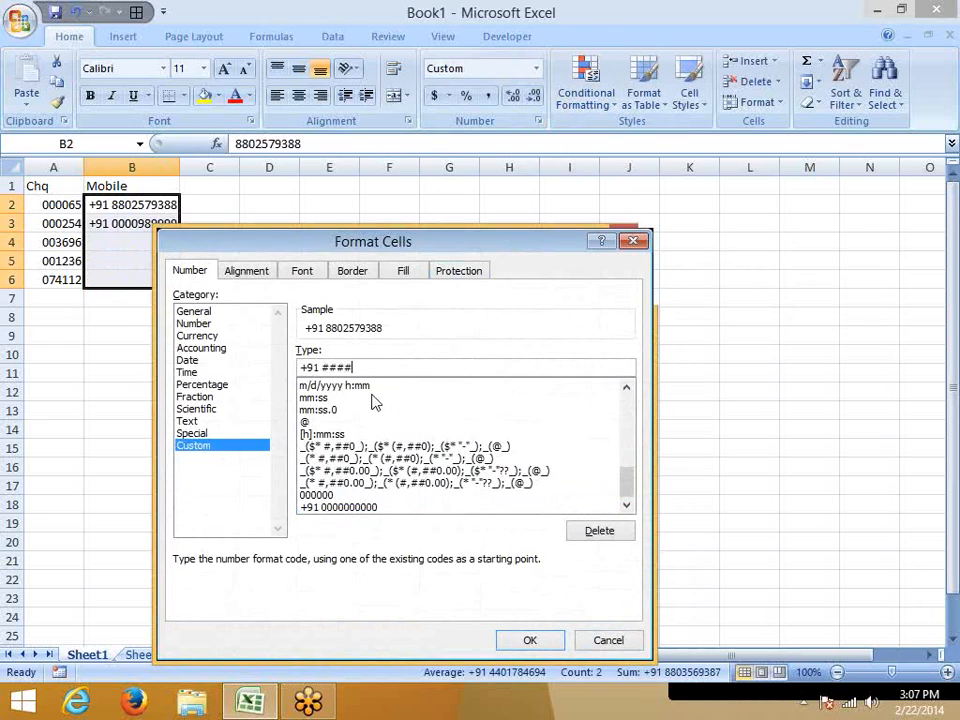
type("##########")
key("Return")
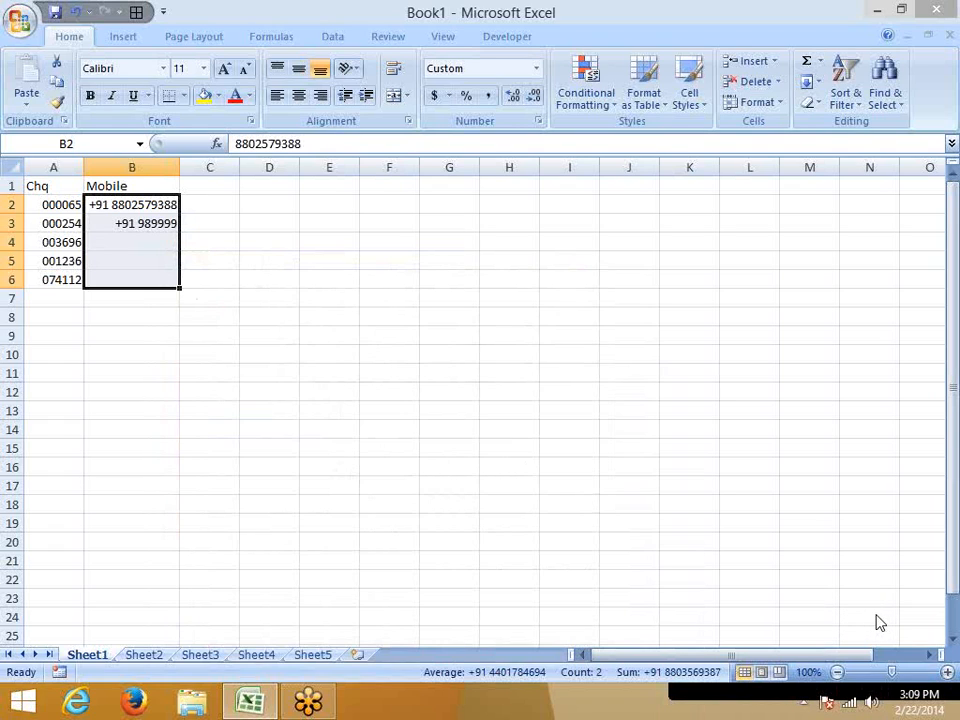
Enter the column heading "ID" in cell C1.
left_click(212, 185)
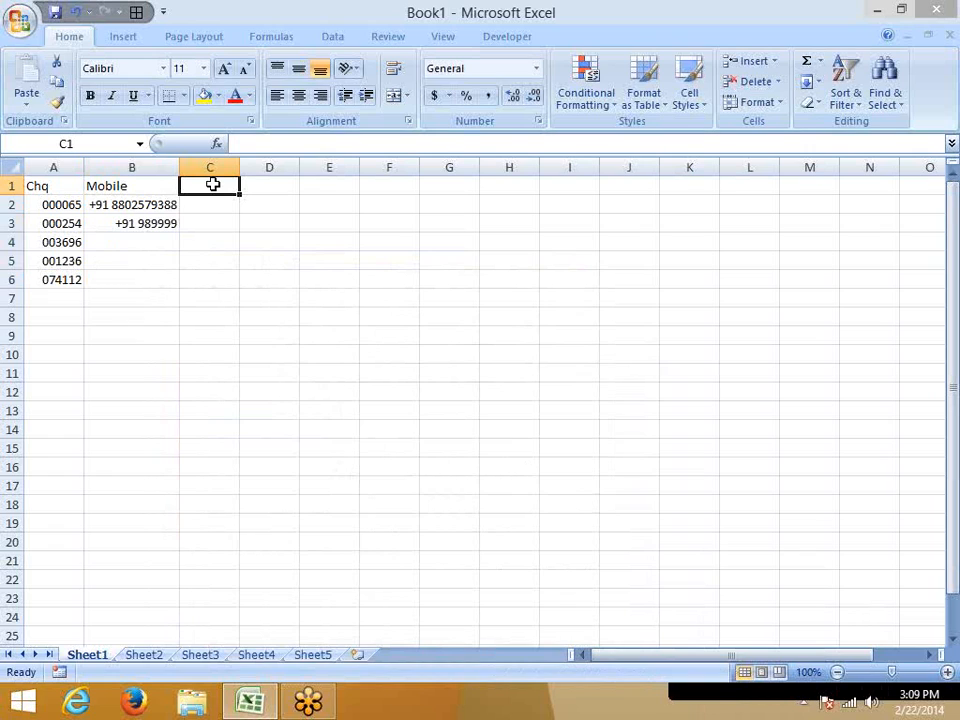
type("ID")
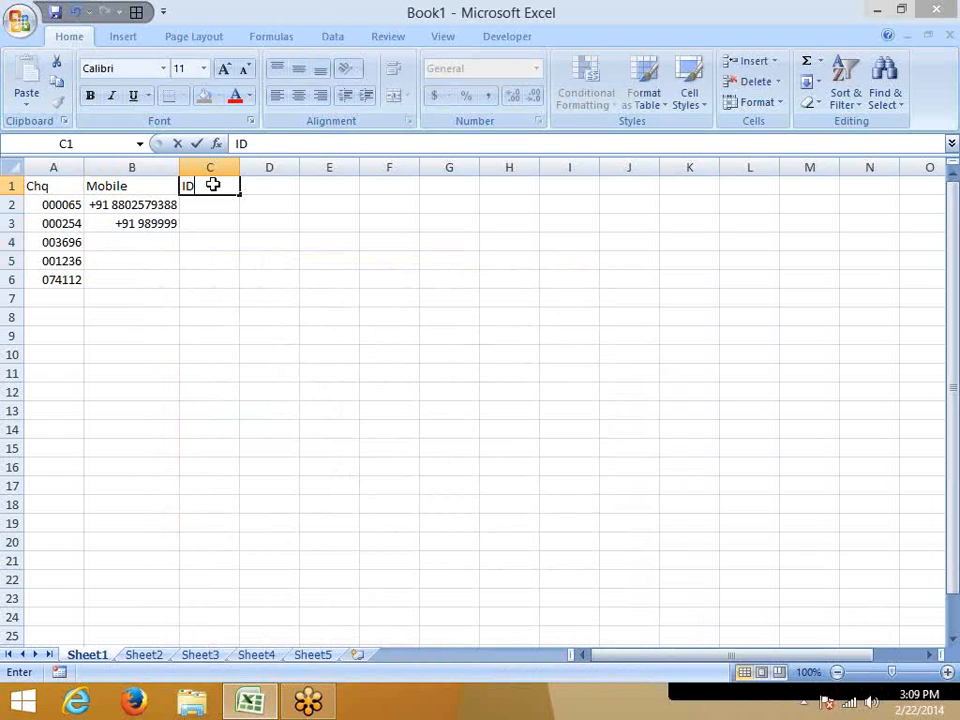
key("Return")
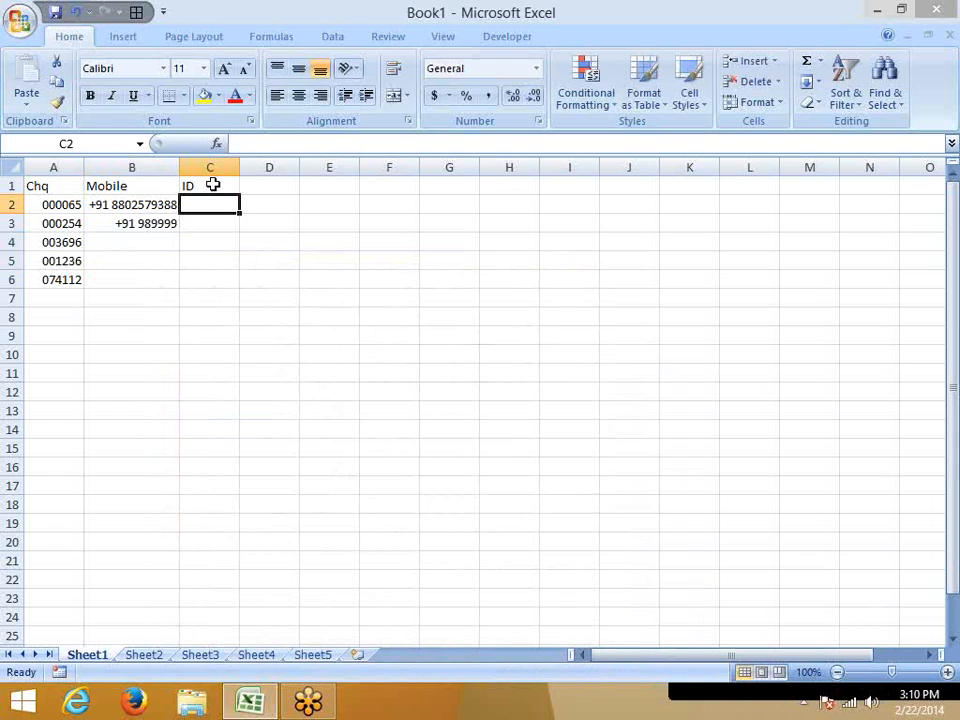
type("147-")
Apply the custom number format "###-###-###" to the empty ID cells C2:C6.
key("shift+Down")
key("shift+Down")
key("shift+Down")
key("shift+Down")
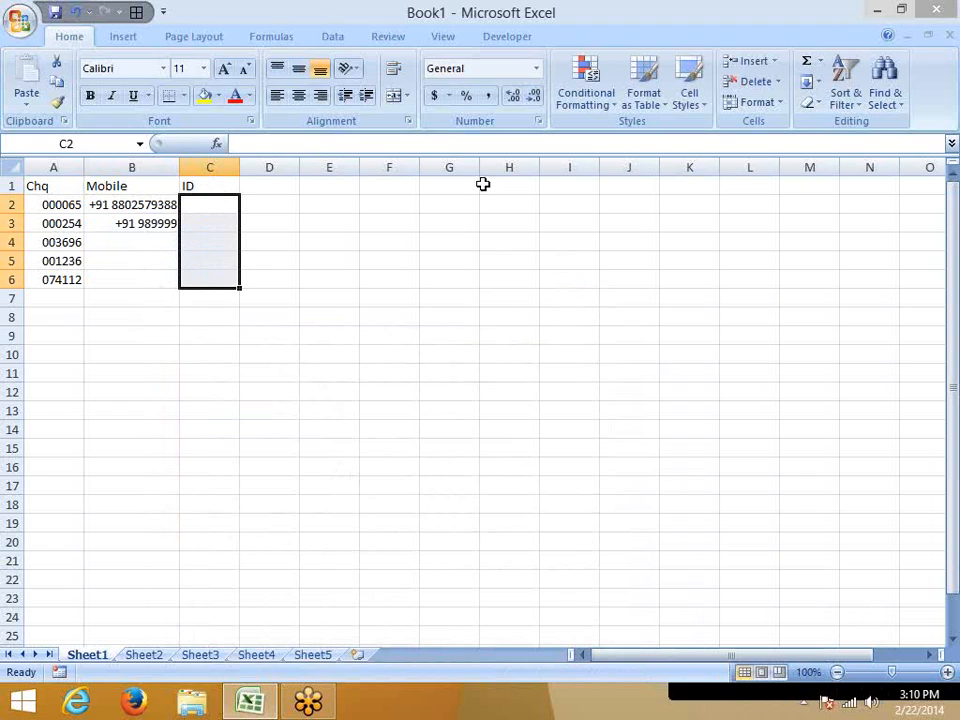
left_click(538, 121)
left_click(194, 445)
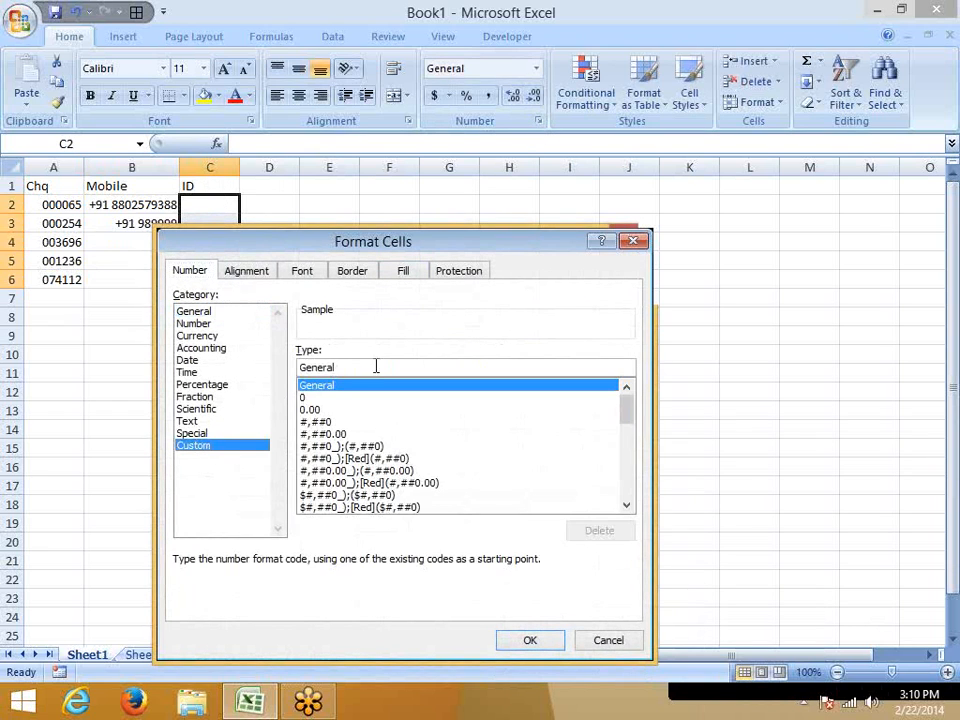
double_click(376, 366)
type("#")
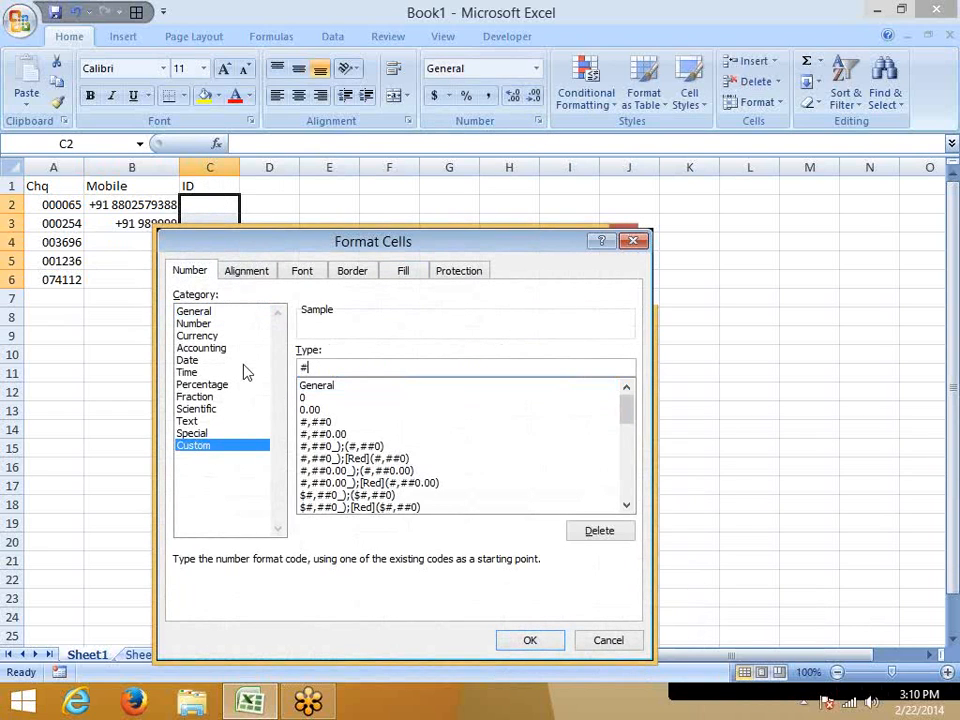
type("##-###-###")
key("Return")
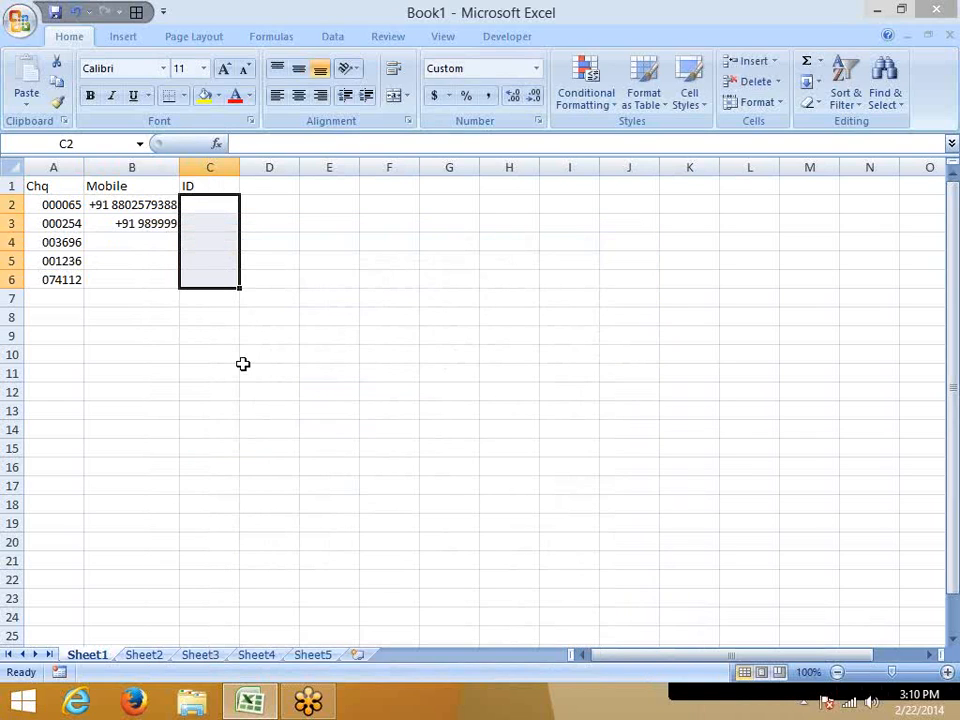
Enter a nine-digit ID number without hyphens in C2.
key("Up")
key("Down")
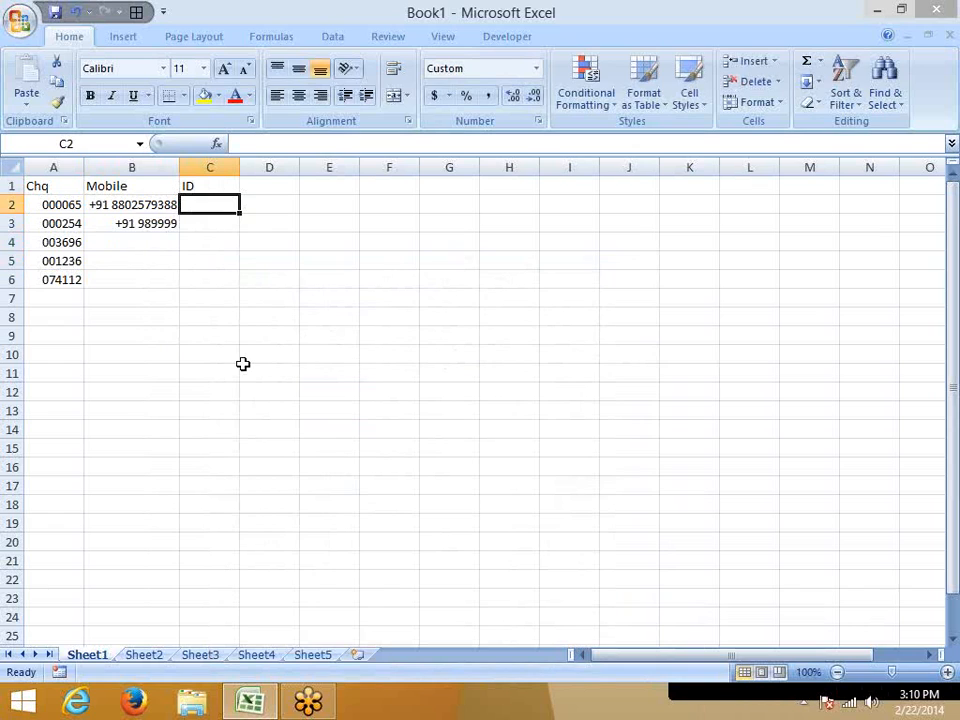
type("1239")
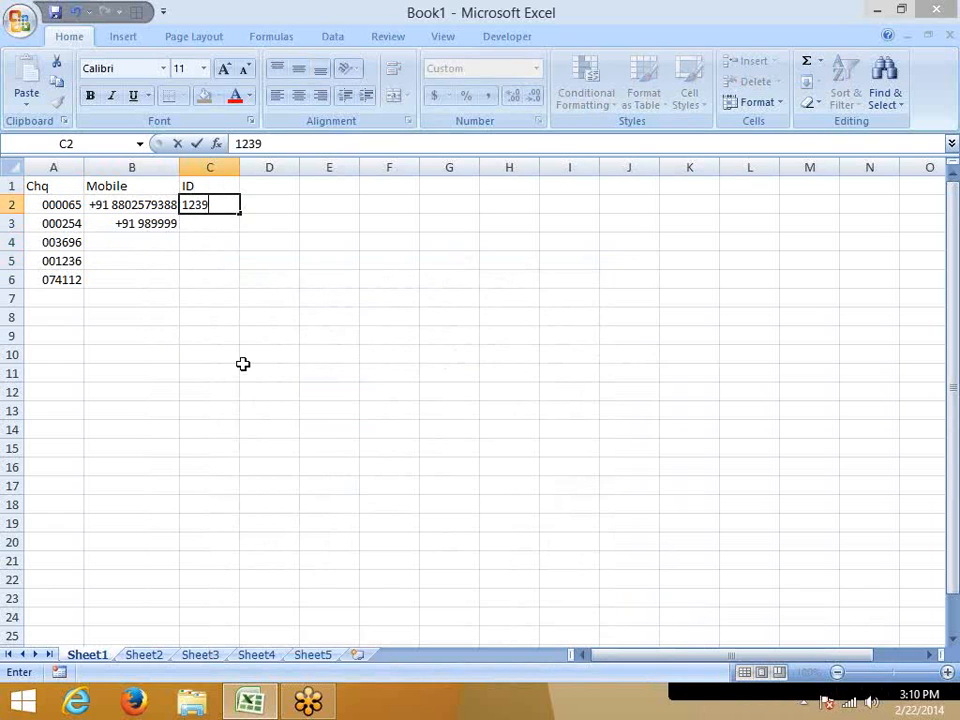
type("63258")
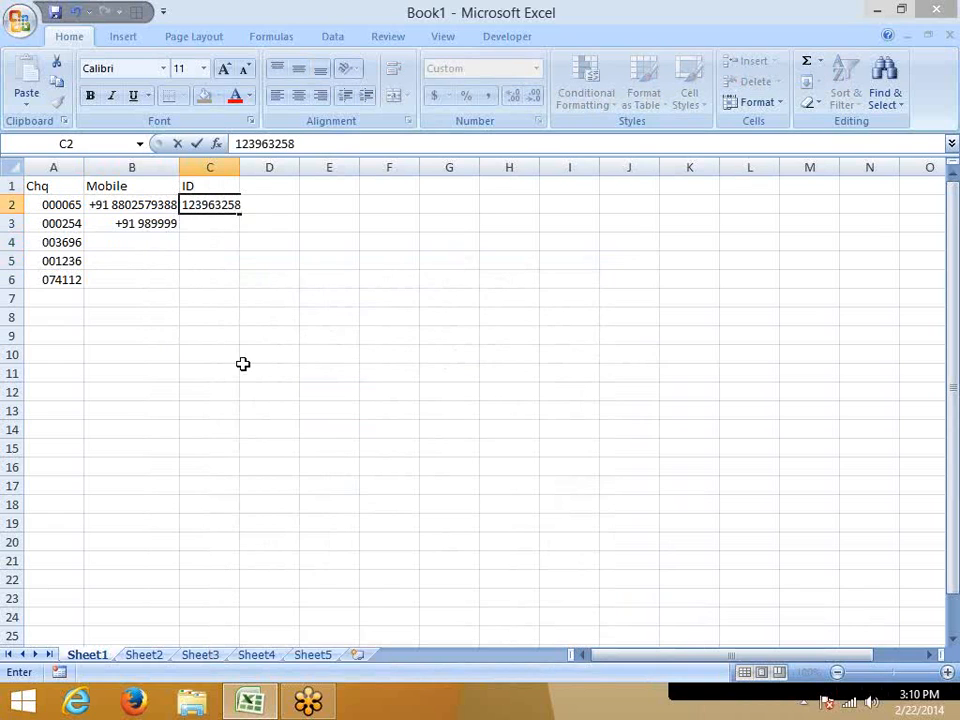
key("Return")
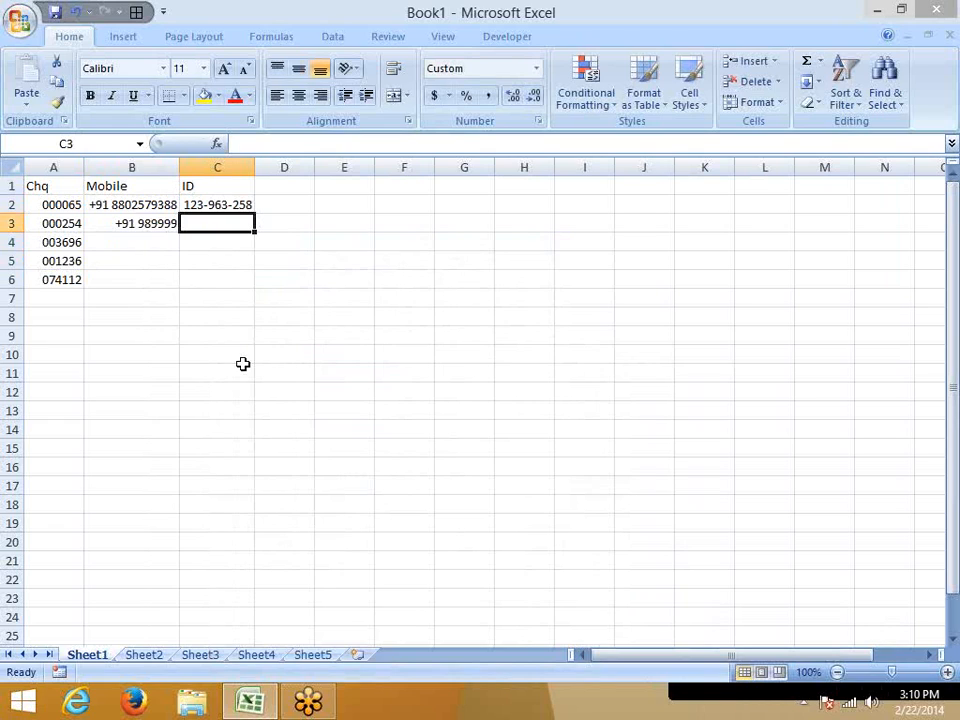
Enter the column heading "A/c" in D1 and a twelve-digit account number in D2.
key("Up")
key("Up")
key("Right")
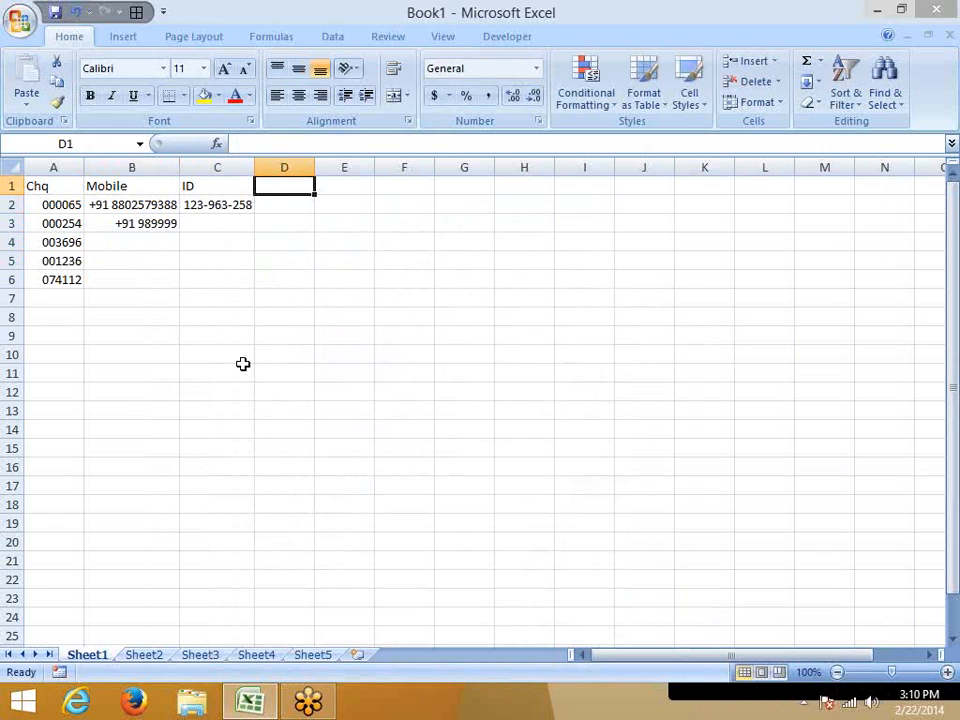
type("A/c")
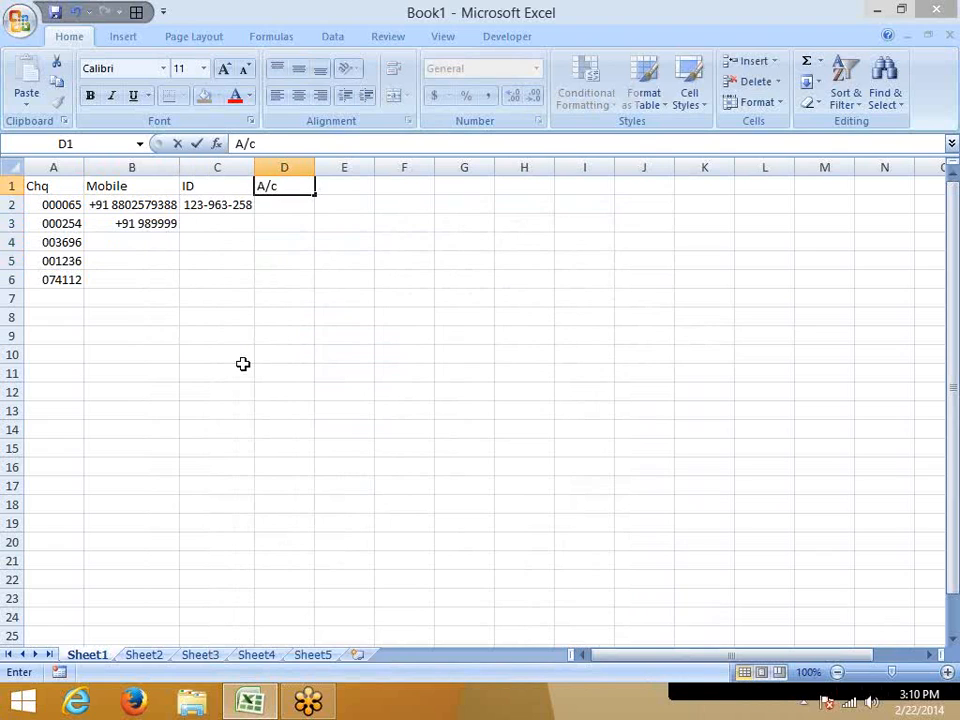
key("Return")
type("12345")
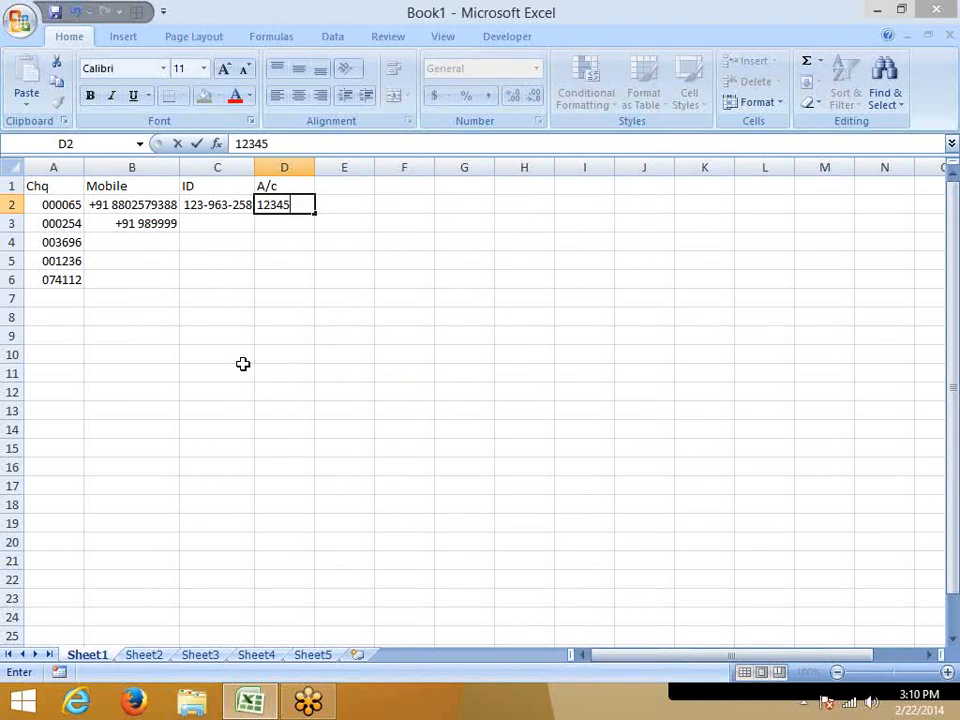
type("67892")
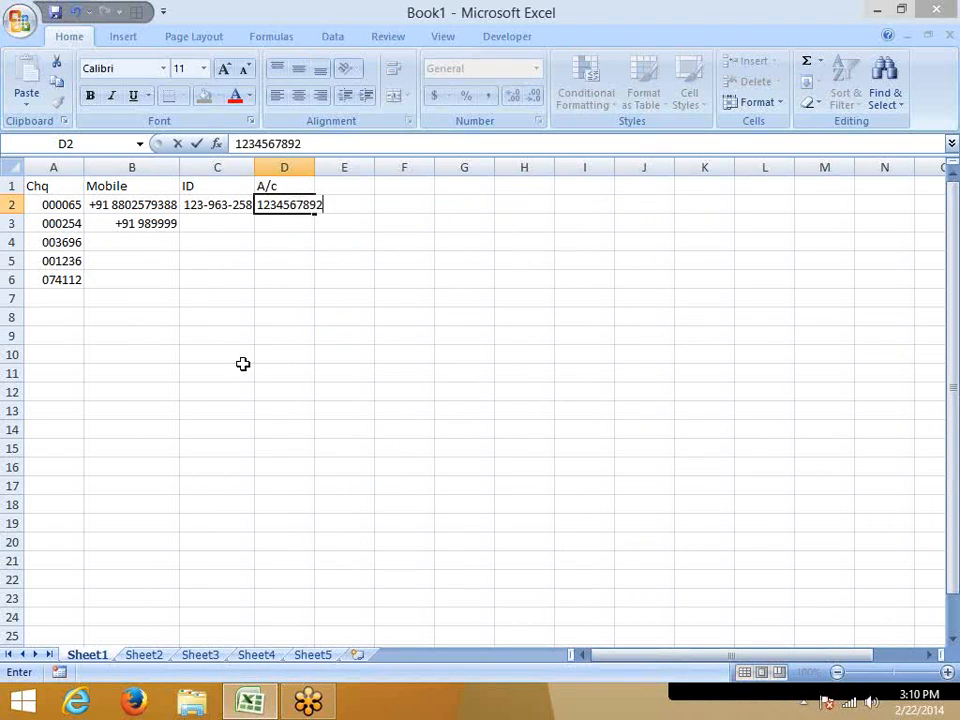
type("01")
key("Return")
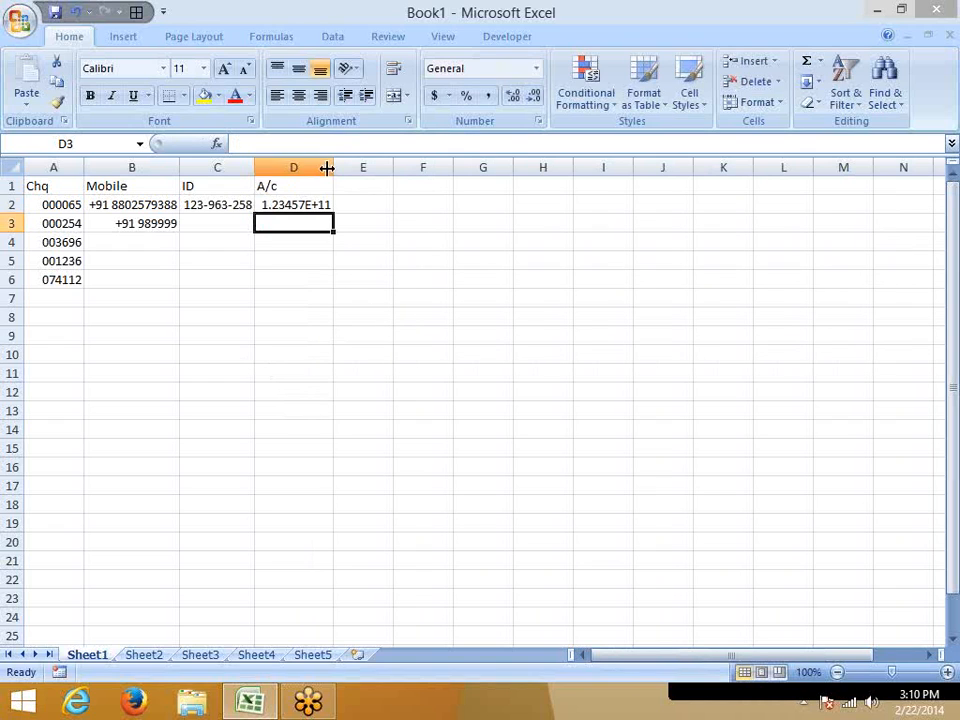
Narrow column D in two stages to check how the account number displays, and autofit the column width again.
left_click_drag(333, 167, 305, 168)
left_click(277, 206)
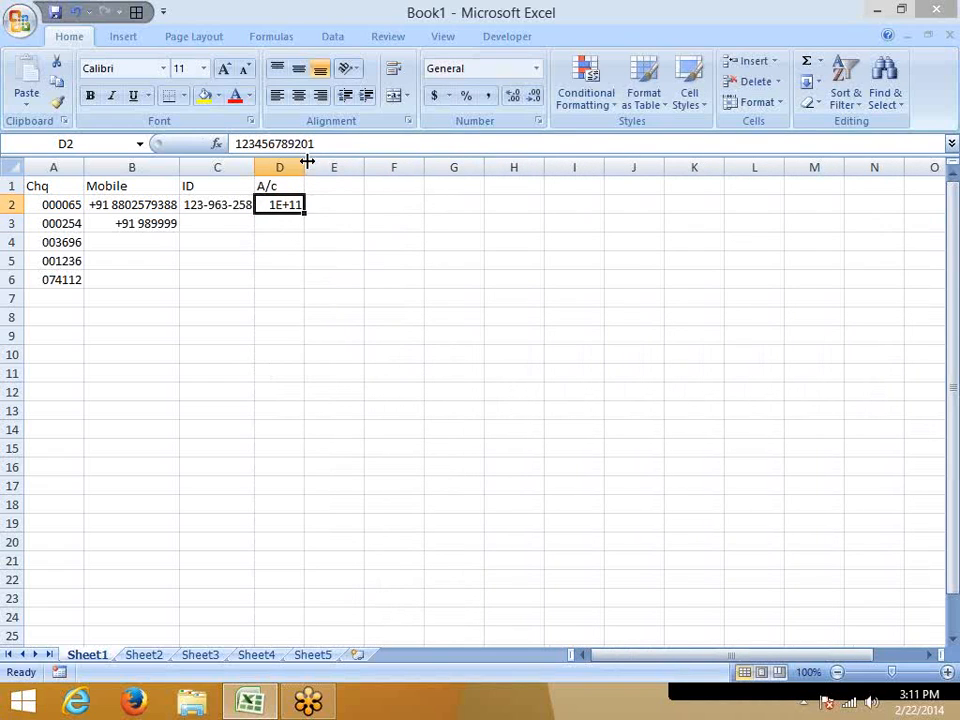
mouse_move(305, 168)
left_mouse_down()
mouse_move(390, 169)
mouse_move(286, 168)
left_mouse_up()
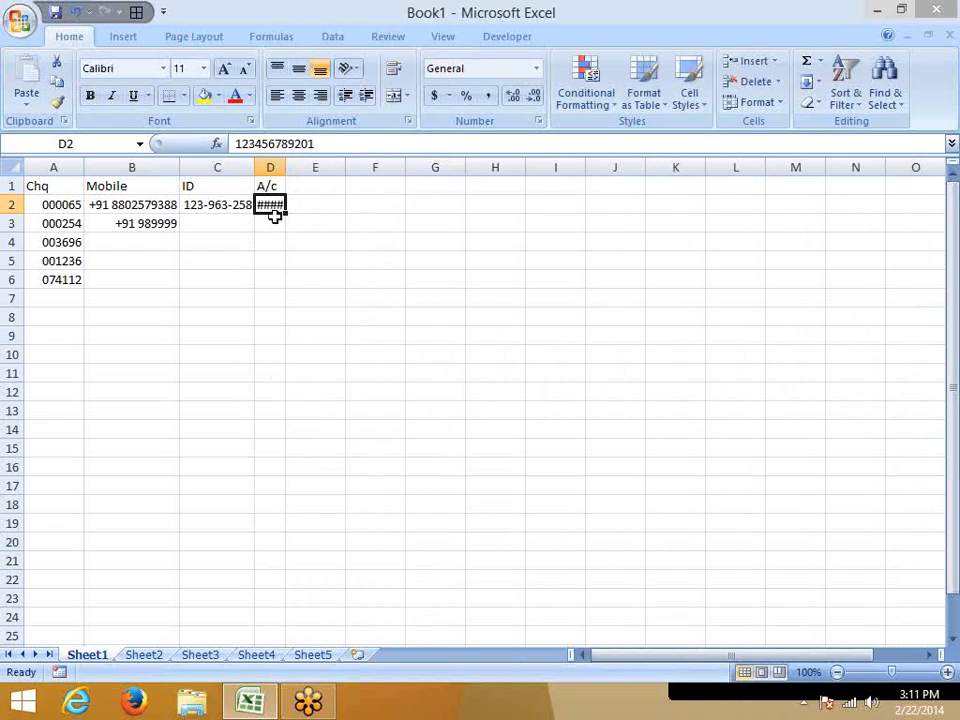
left_click(268, 261)
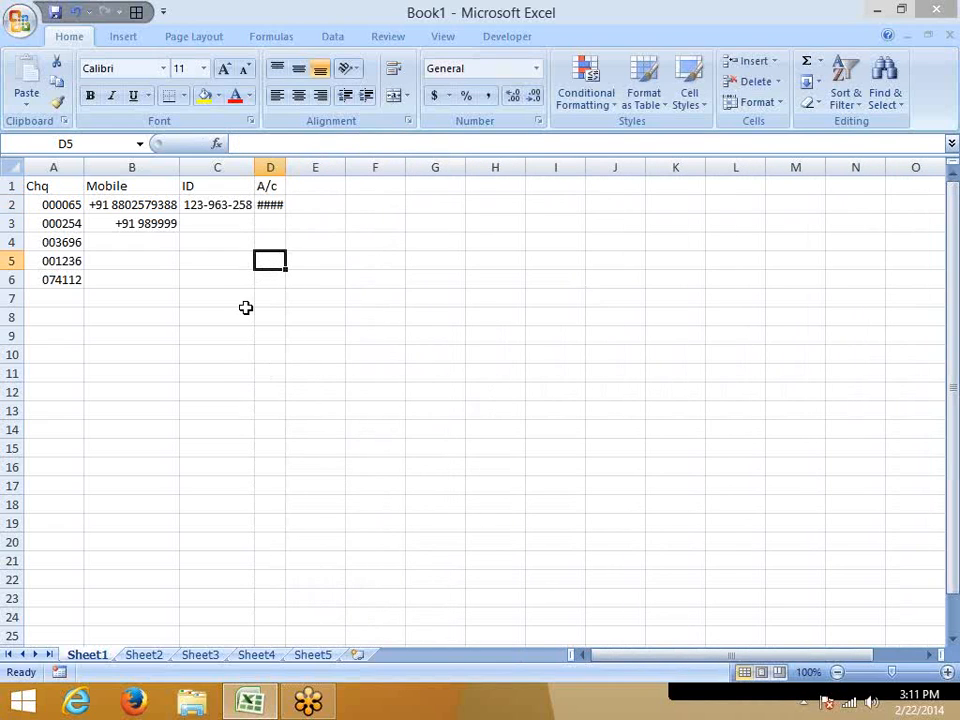
double_click(285, 168)
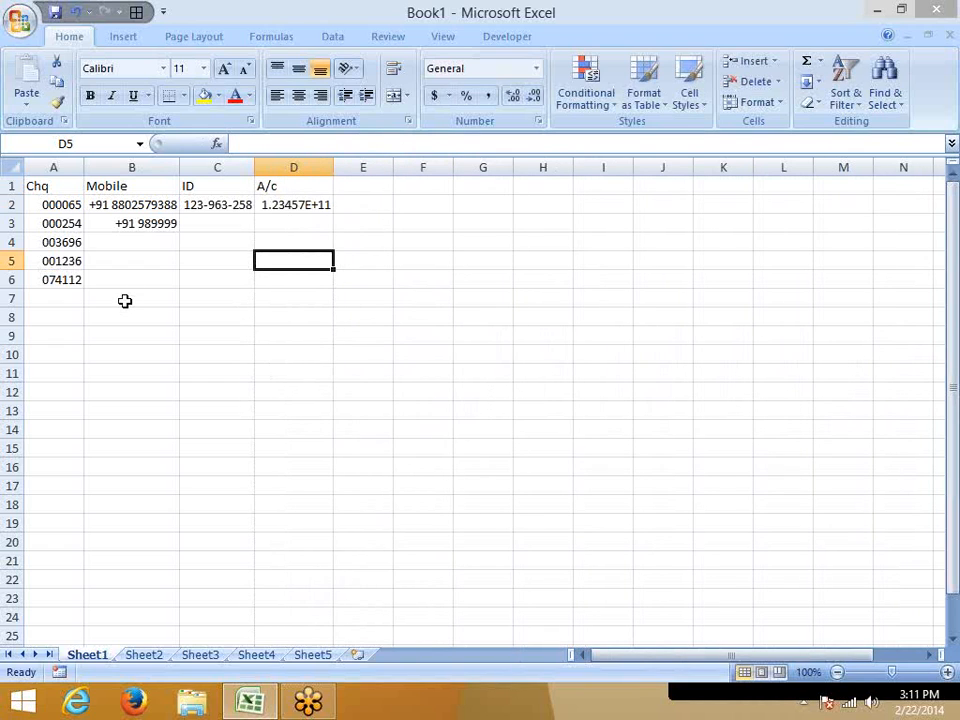
Apply the custom number format "#" to the account number cells D2:D6.
left_click_drag(300, 206, 305, 280)
right_click(305, 279)
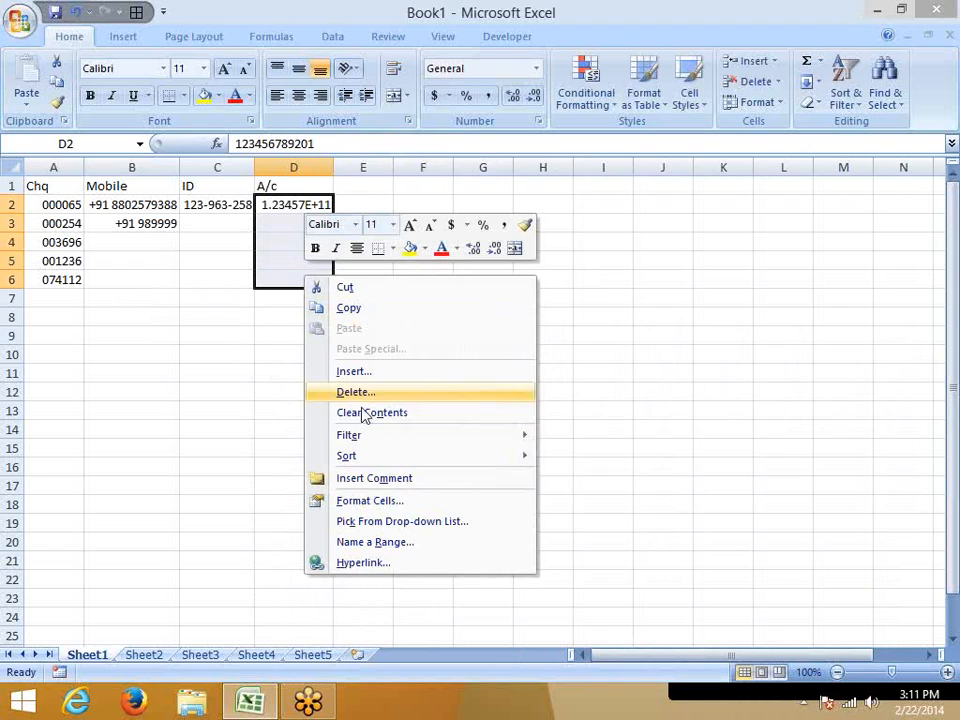
left_click(358, 502)
left_click(160, 467)
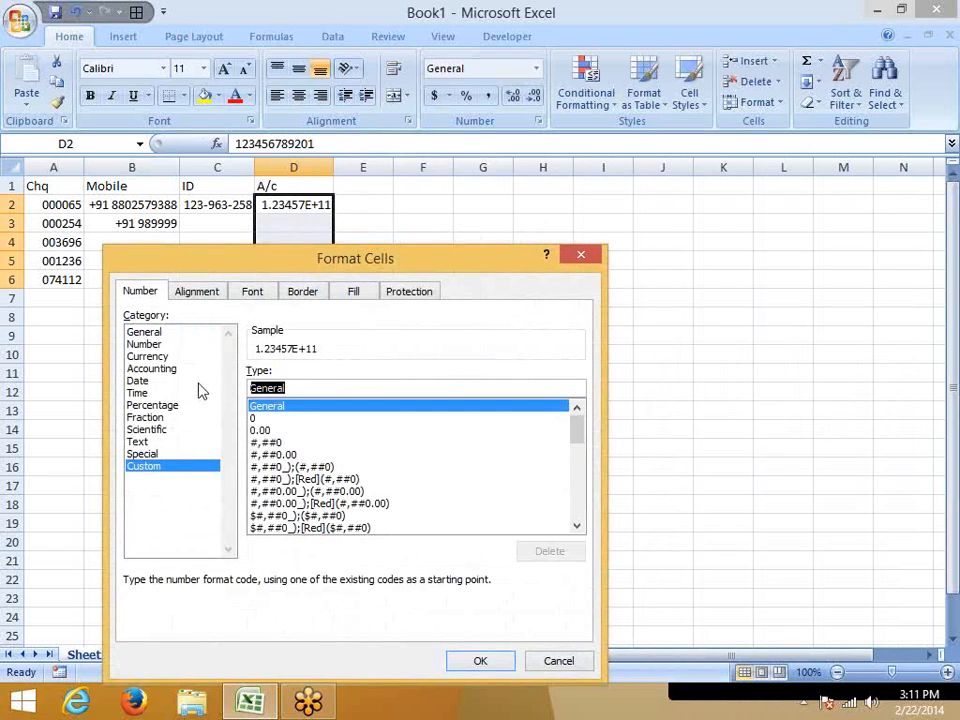
type("#")
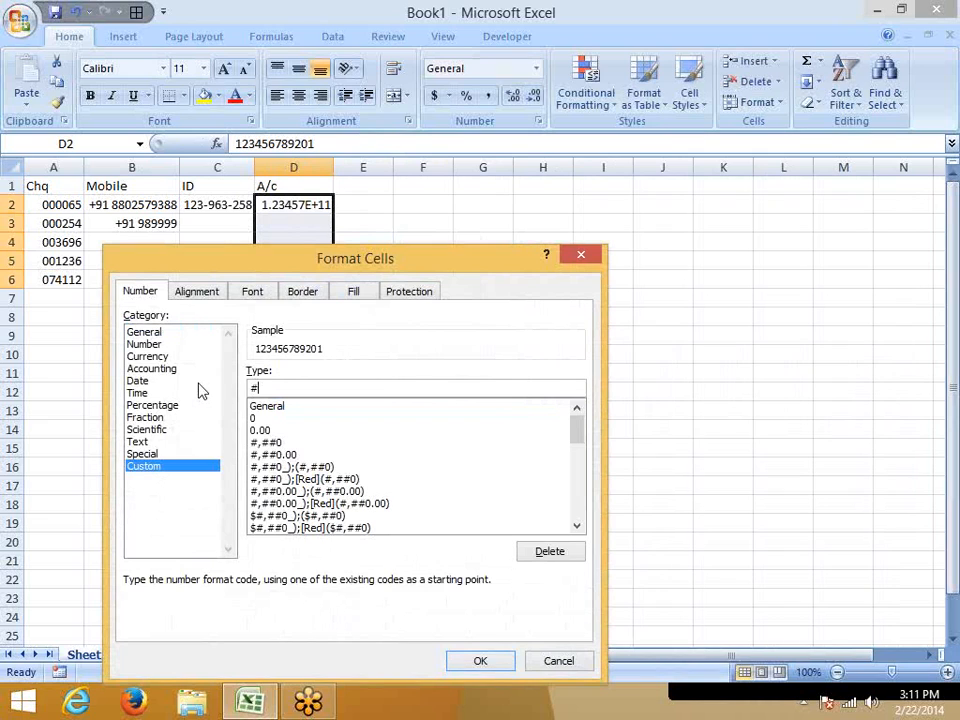
left_click(482, 661)
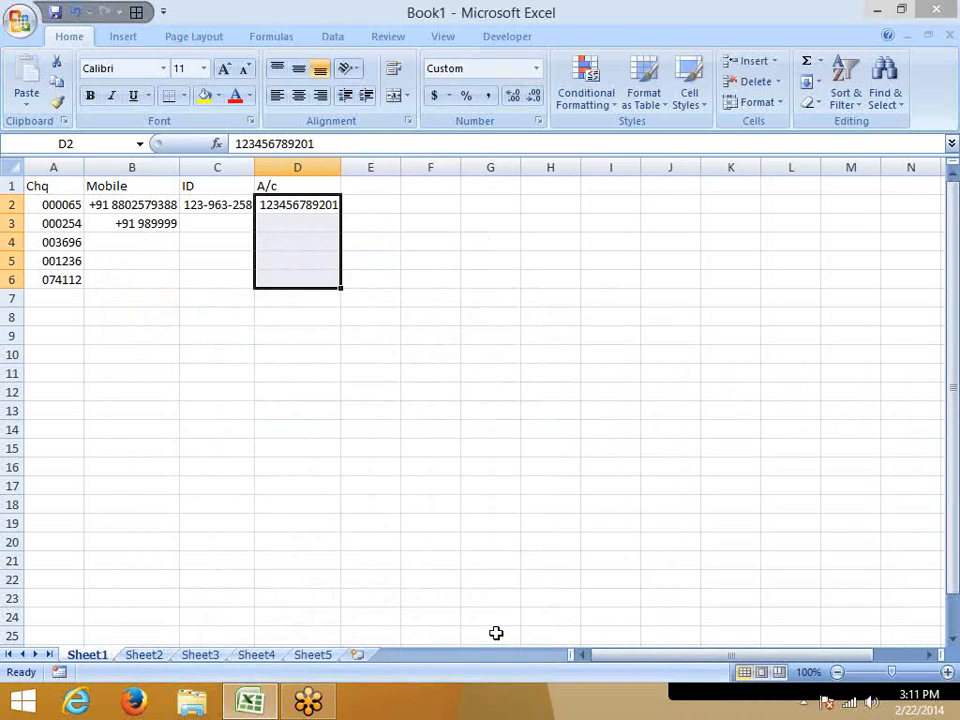
Enter a twelve-digit test number in the General-formatted cell E2.
key("Right")
key("Right")
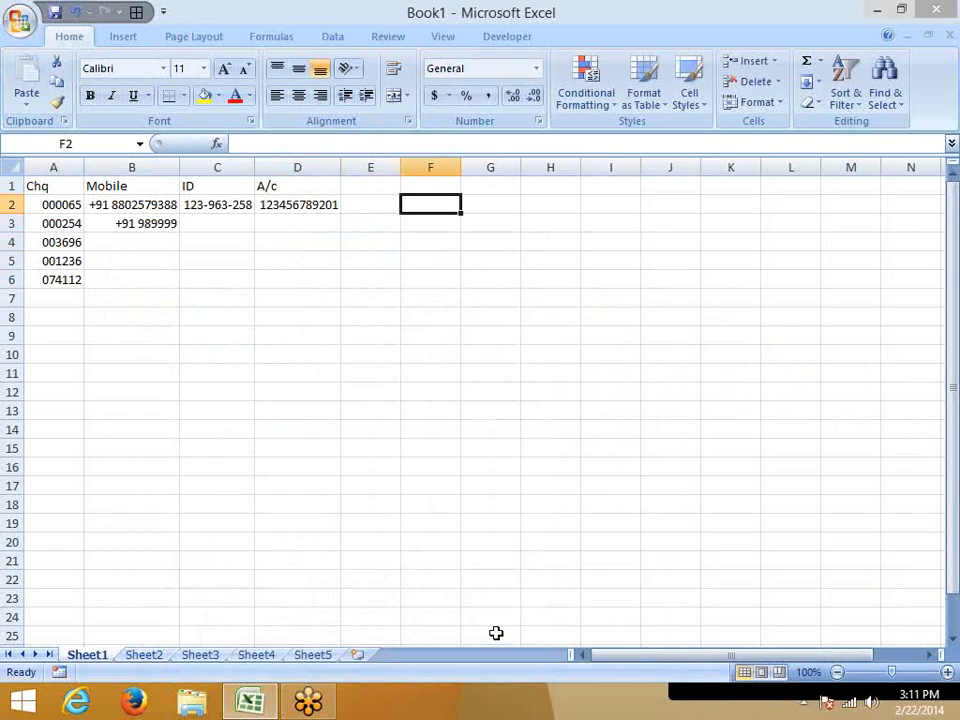
key("Left")
type("123456789")
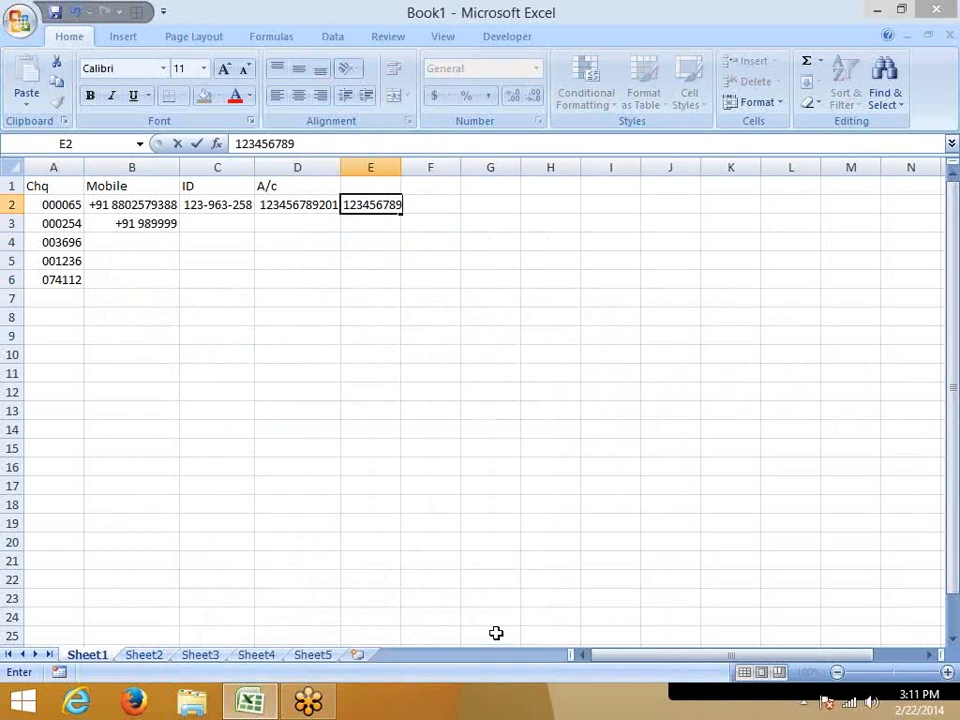
type("014")
key("ctrl+Return")
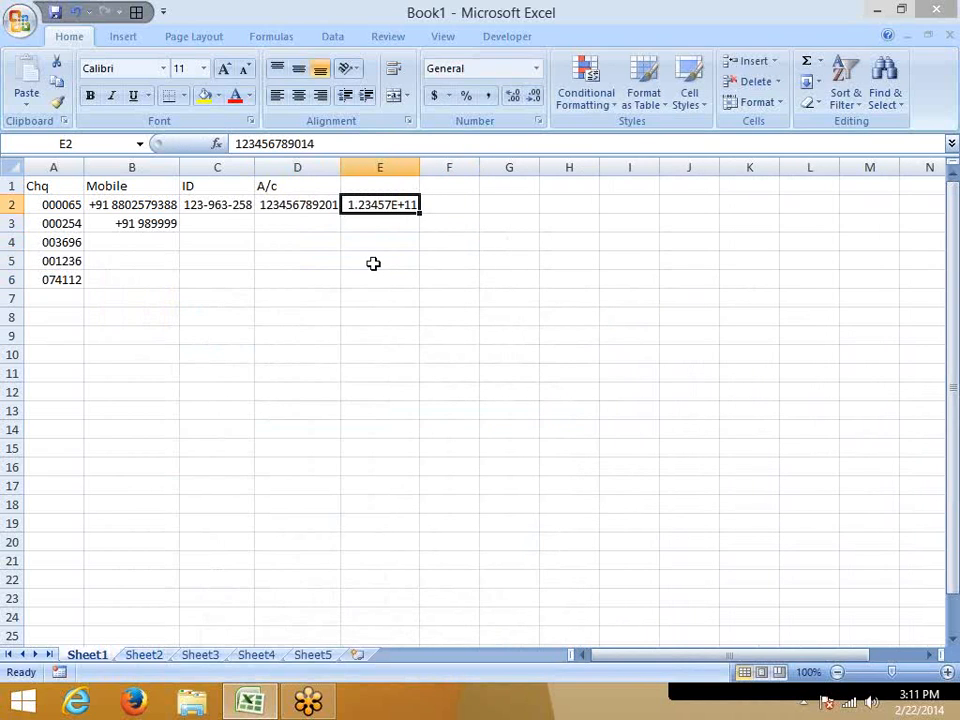
Shorten the test number in E2 to eleven digits by removing its last digit.
left_click(340, 140)
key("BackSpace")
key("Return")
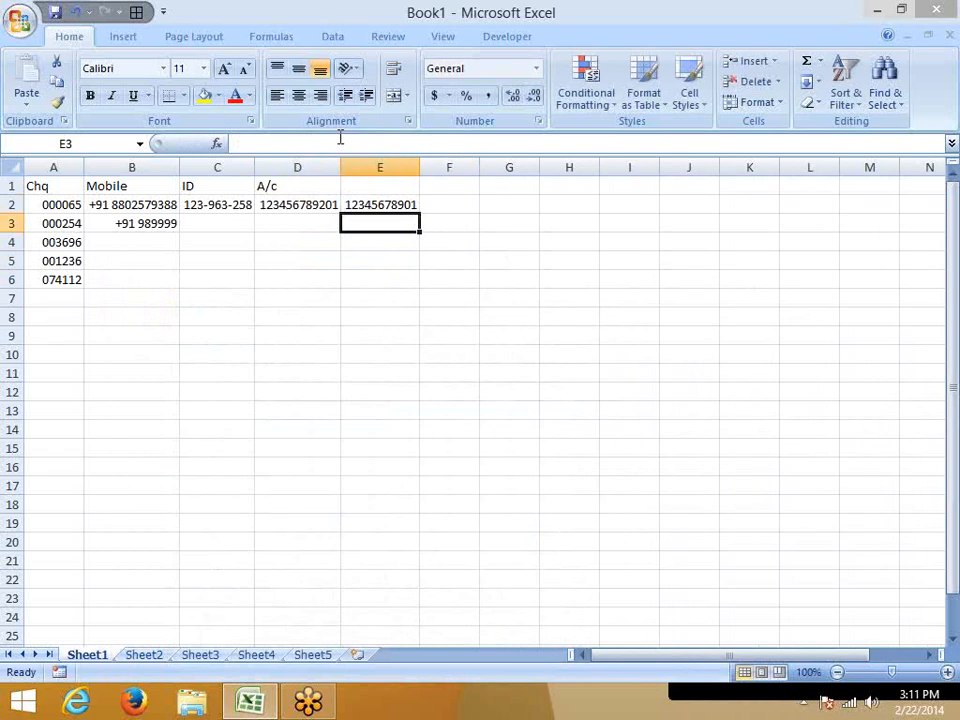
key("Up")
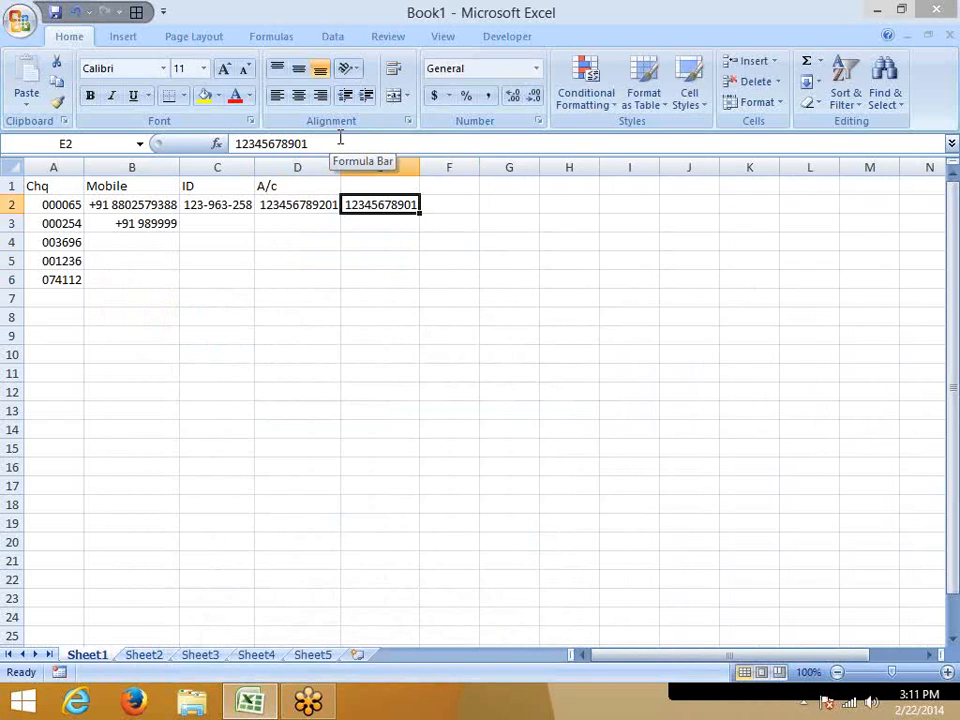
Append 1234 to the test number in E2 to make it fifteen digits long.
left_click(340, 140)
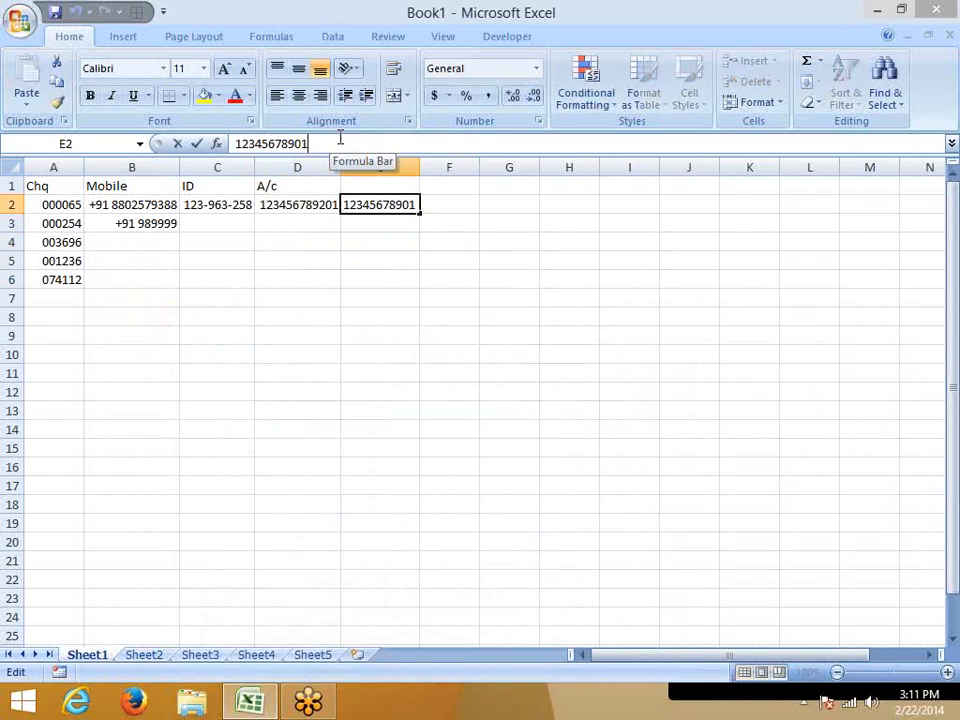
type("1234")
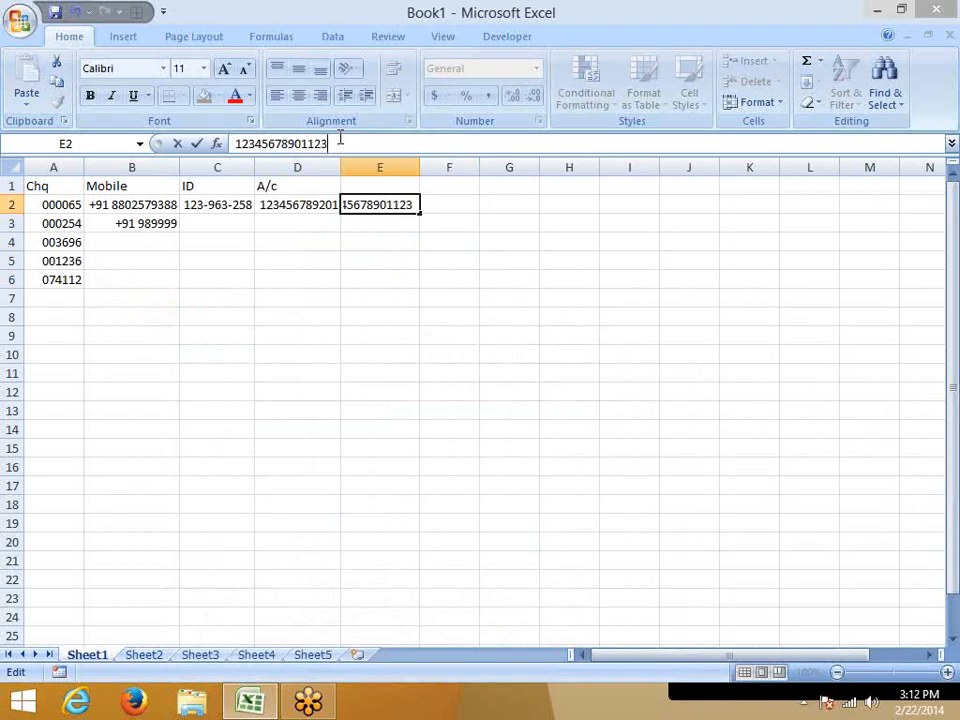
key("Return")
key("Up")
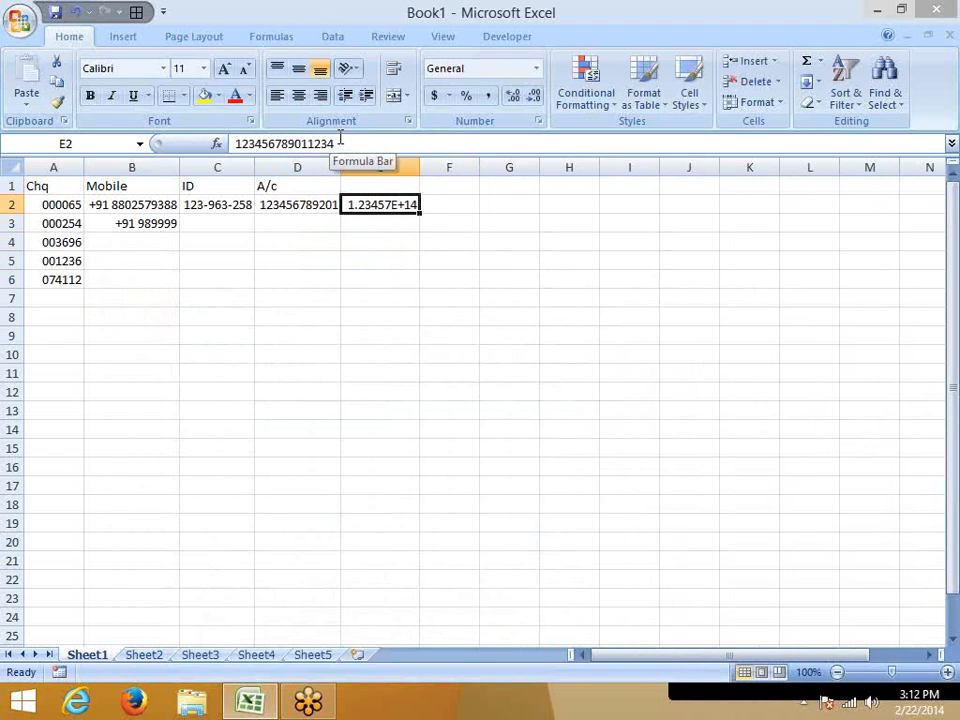
Append the digit 8 to the test number in E2 as its sixteenth digit.
left_click_drag(340, 143, 233, 143)
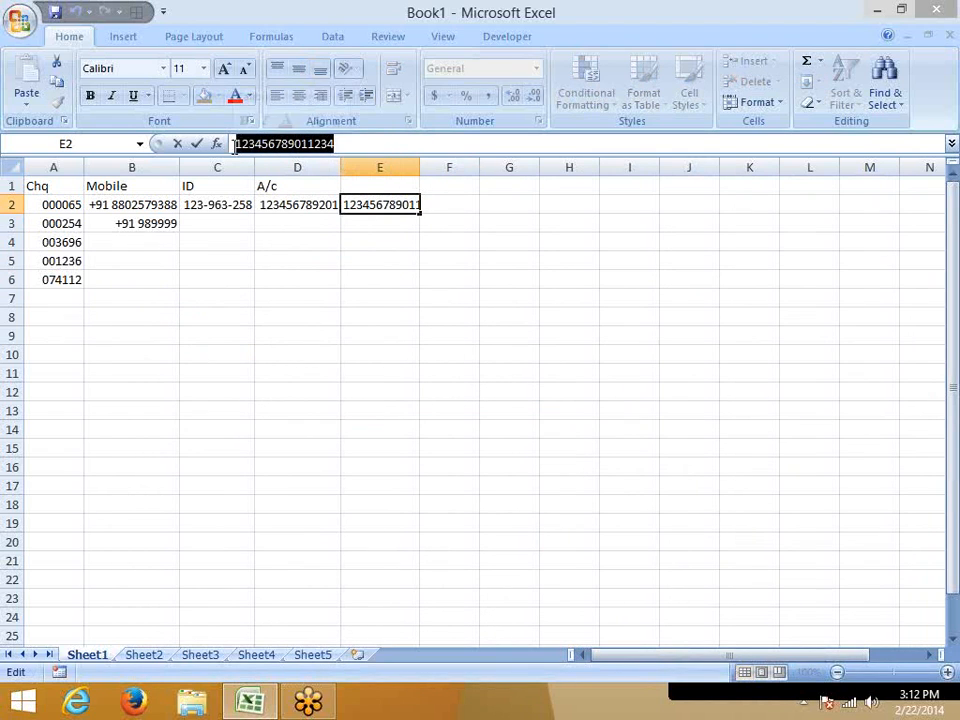
left_click(378, 143)
type("8")
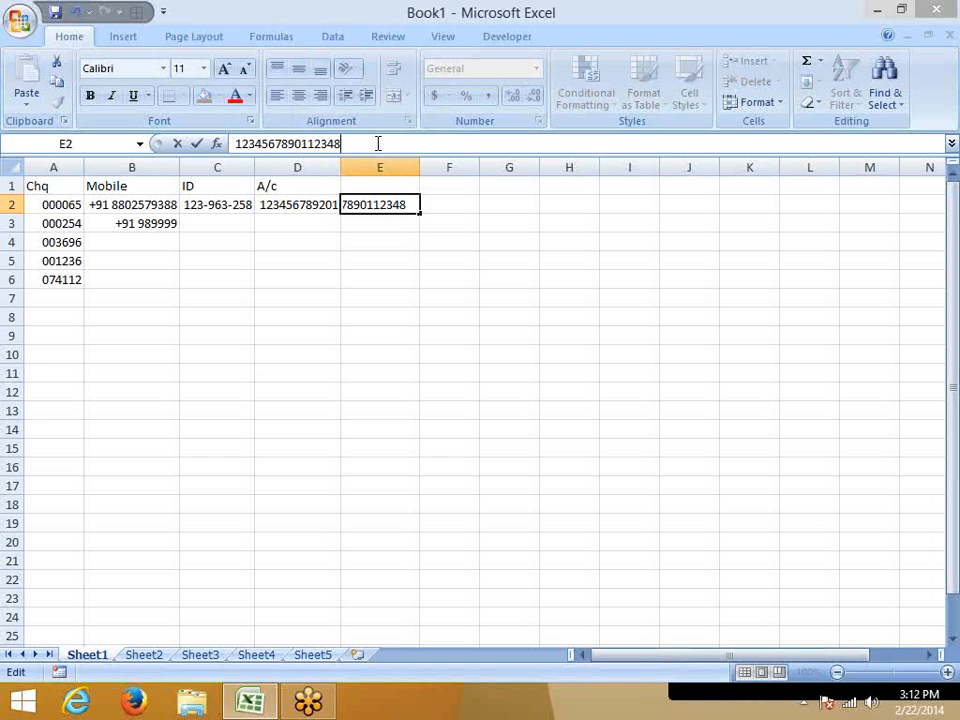
key("Return")
key("Up")
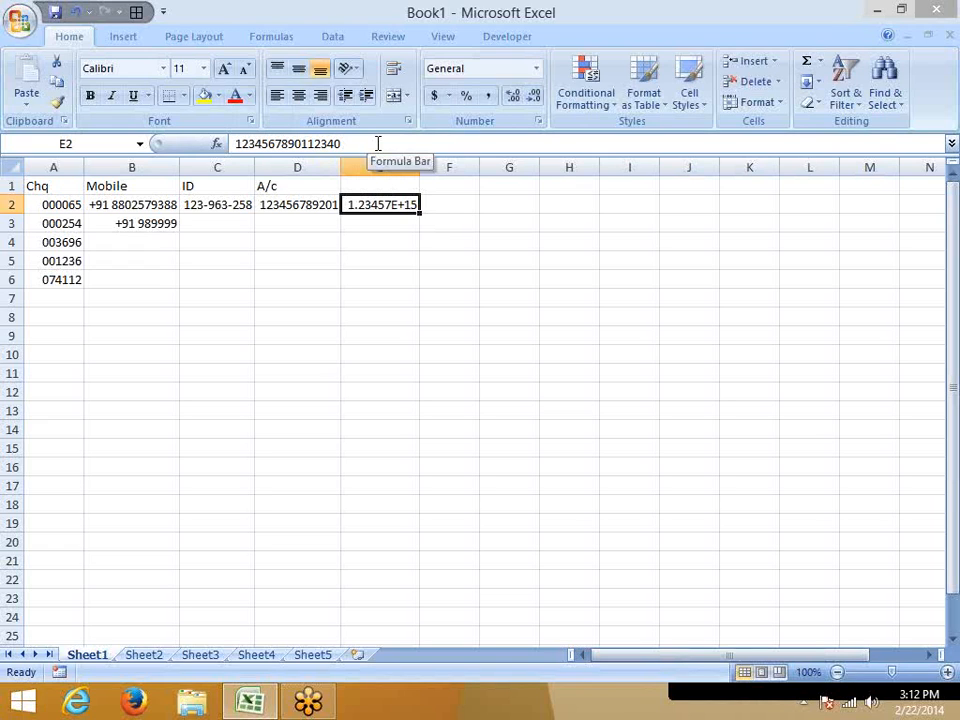
left_click(379, 167)
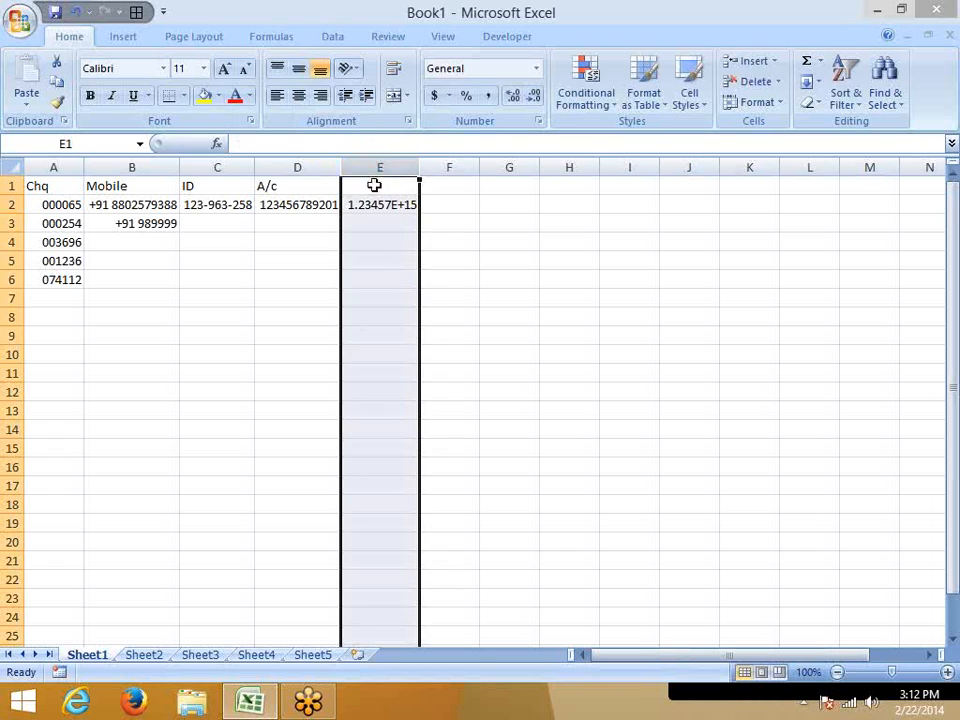
left_click(369, 204)
left_click(363, 143)
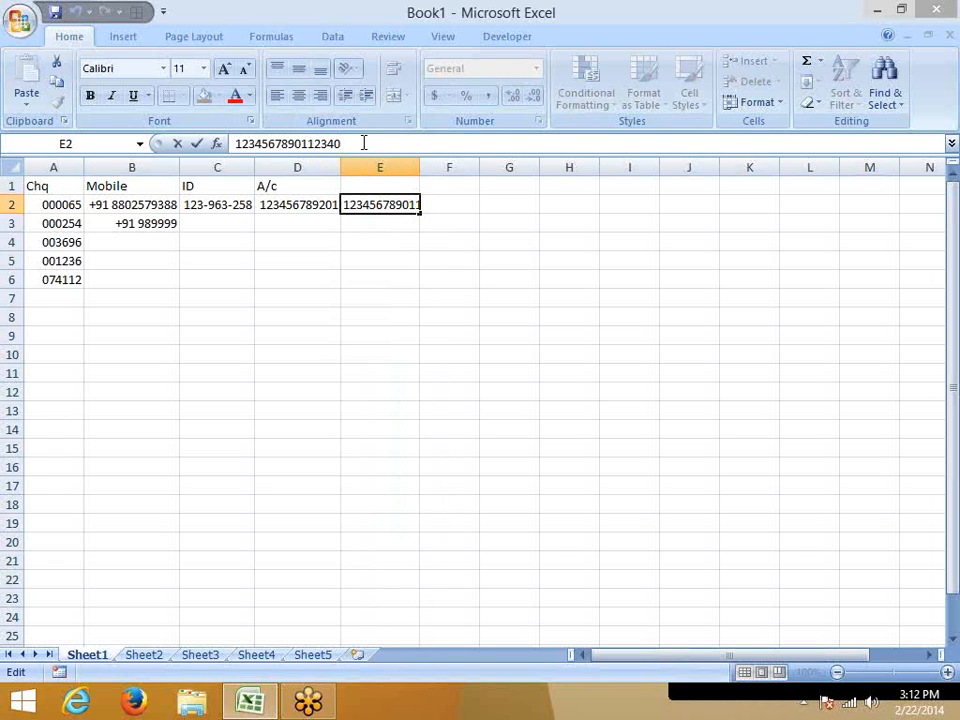
key("BackSpace")
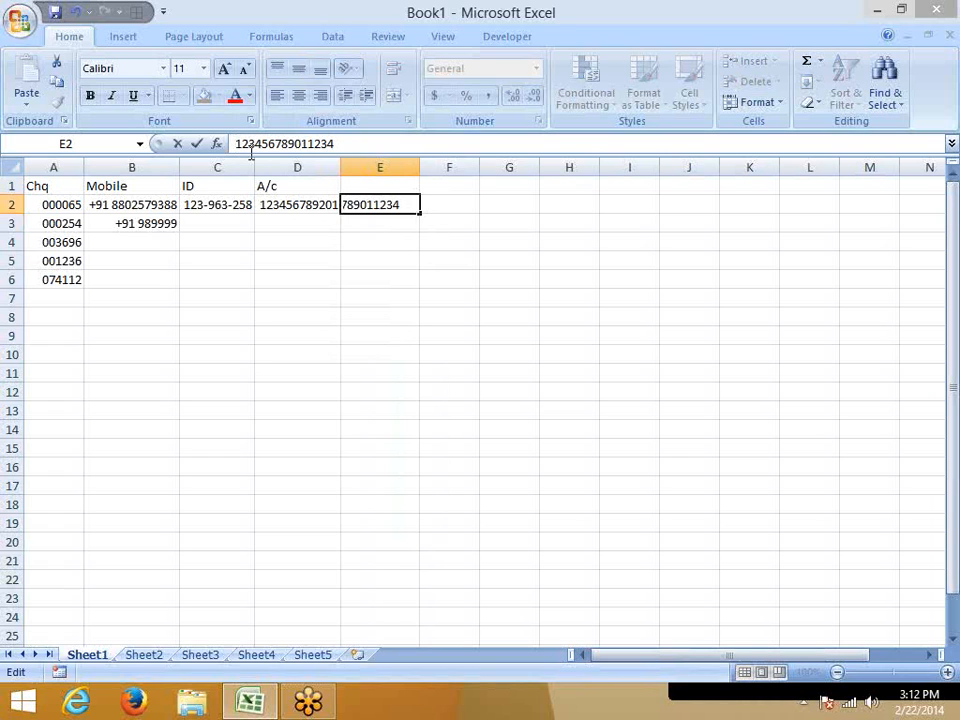
key("Escape")
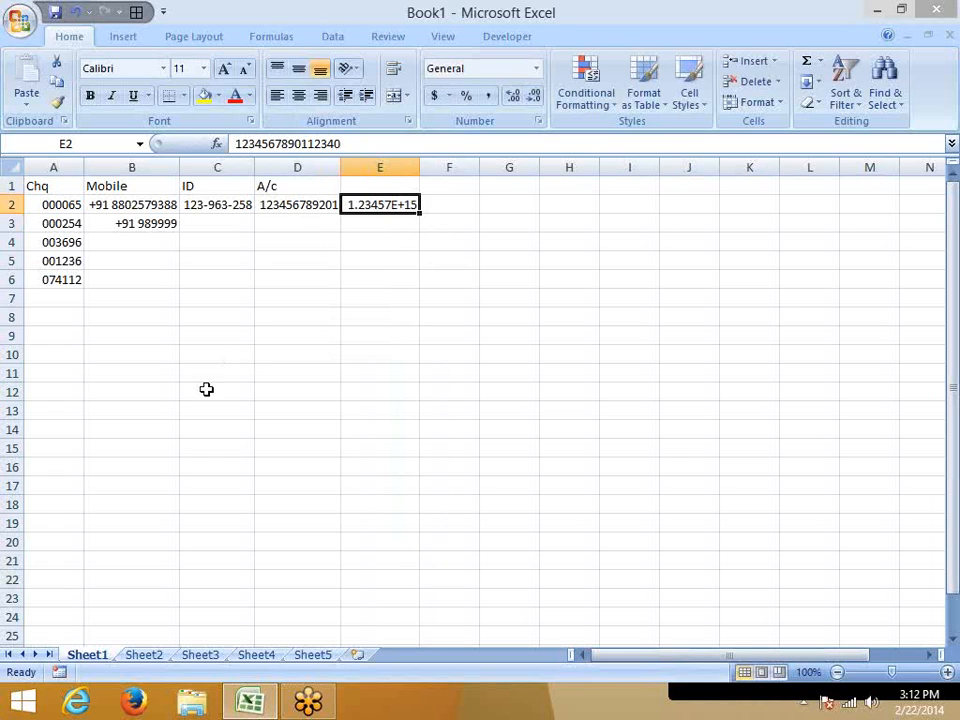
Enter 1236 in B11 and apply the dollar Accounting number format to that cell.
left_click(156, 372)
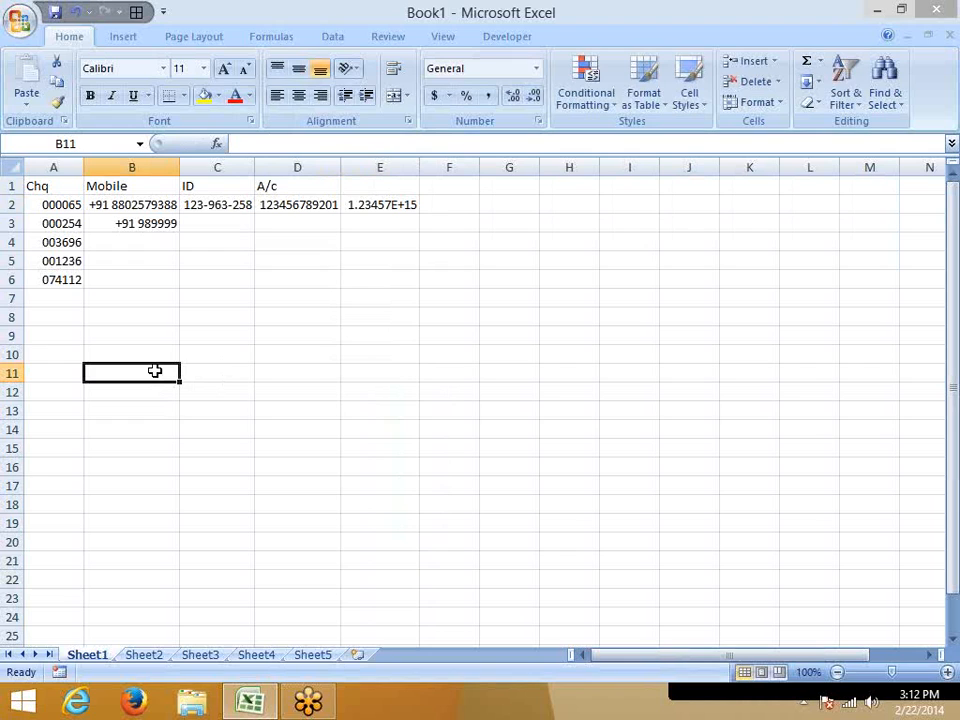
type("1236")
key("Return")
key("Return")
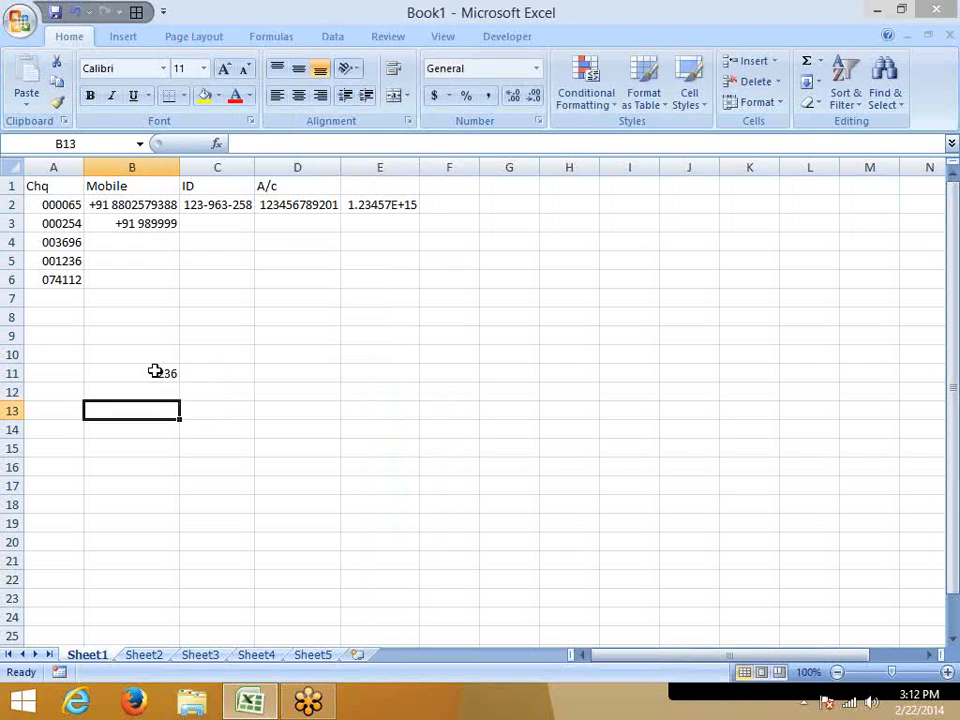
left_click(155, 371)
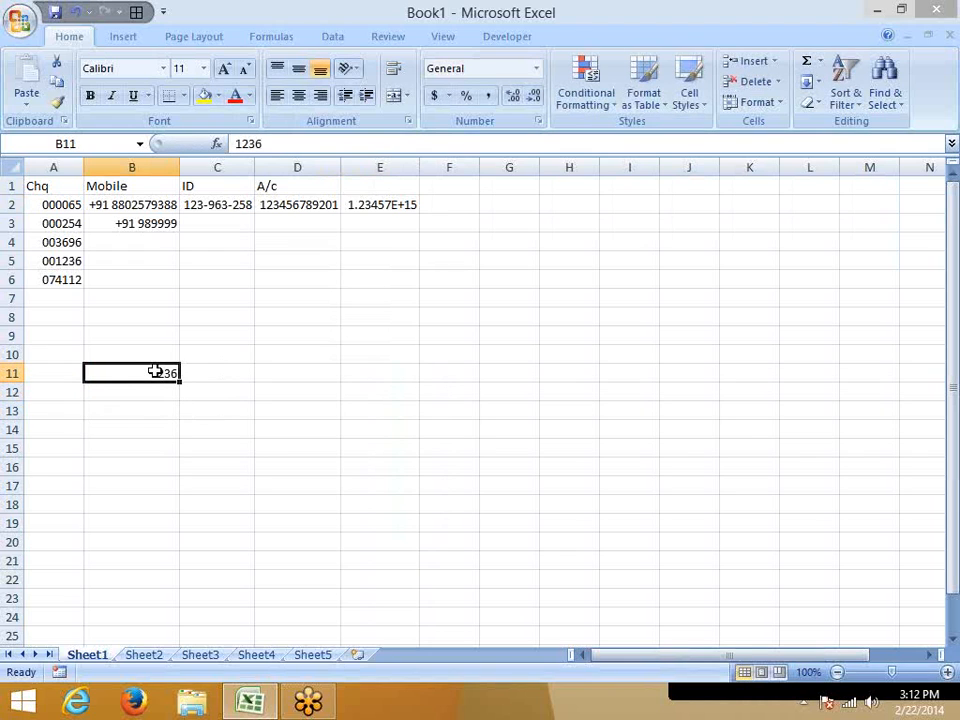
left_click(435, 97)
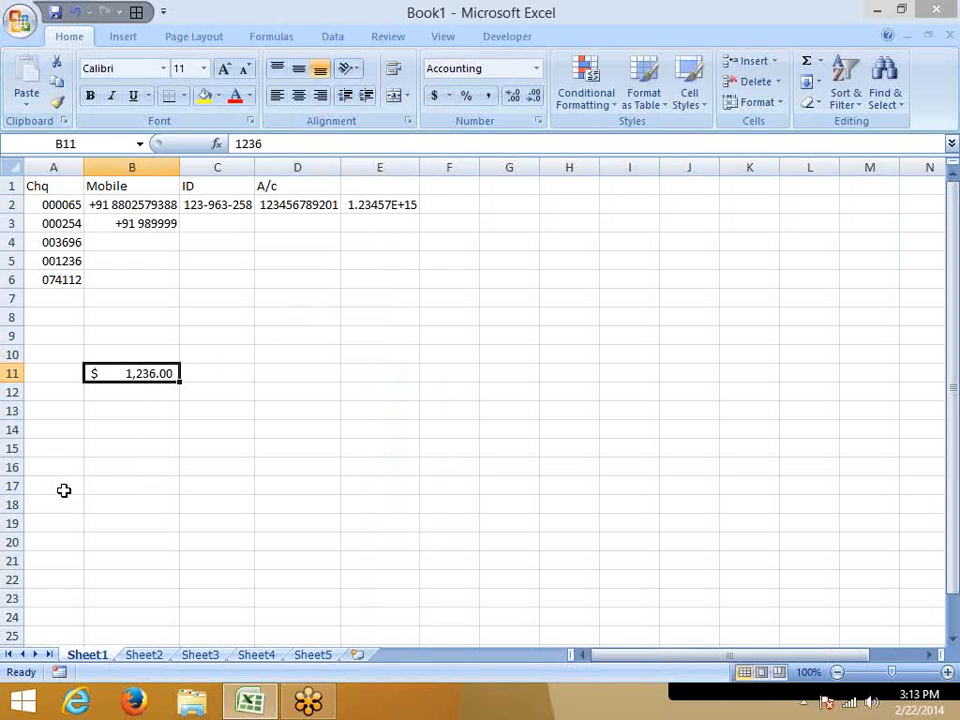
Examine the currency symbol choices for B11's Accounting format, keeping the dollar symbol.
left_click(539, 121)
left_click(370, 378)
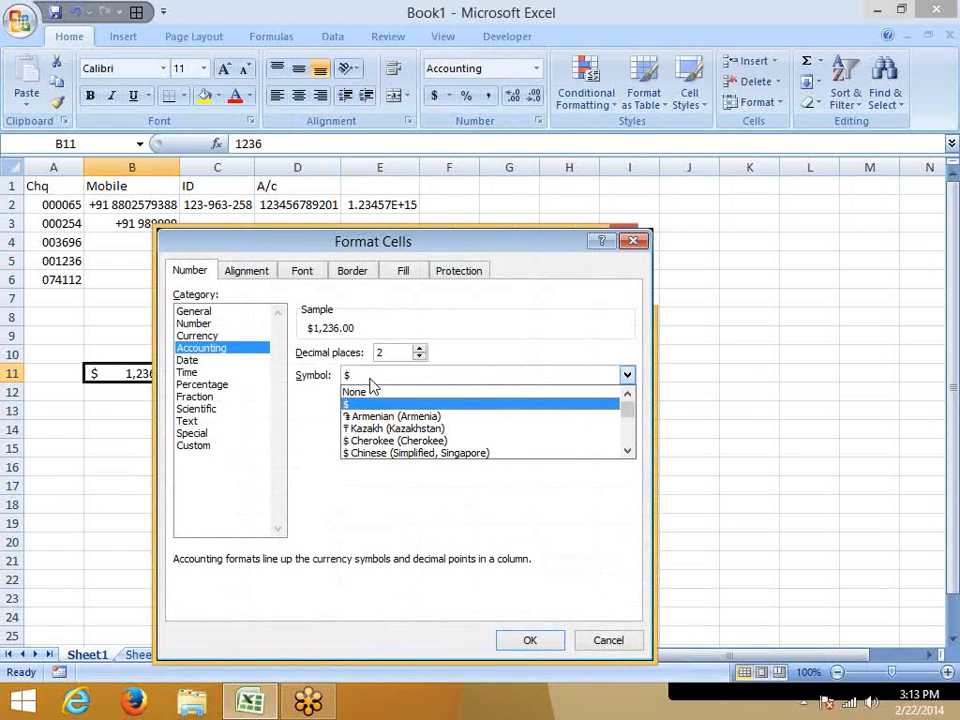
left_click(597, 246)
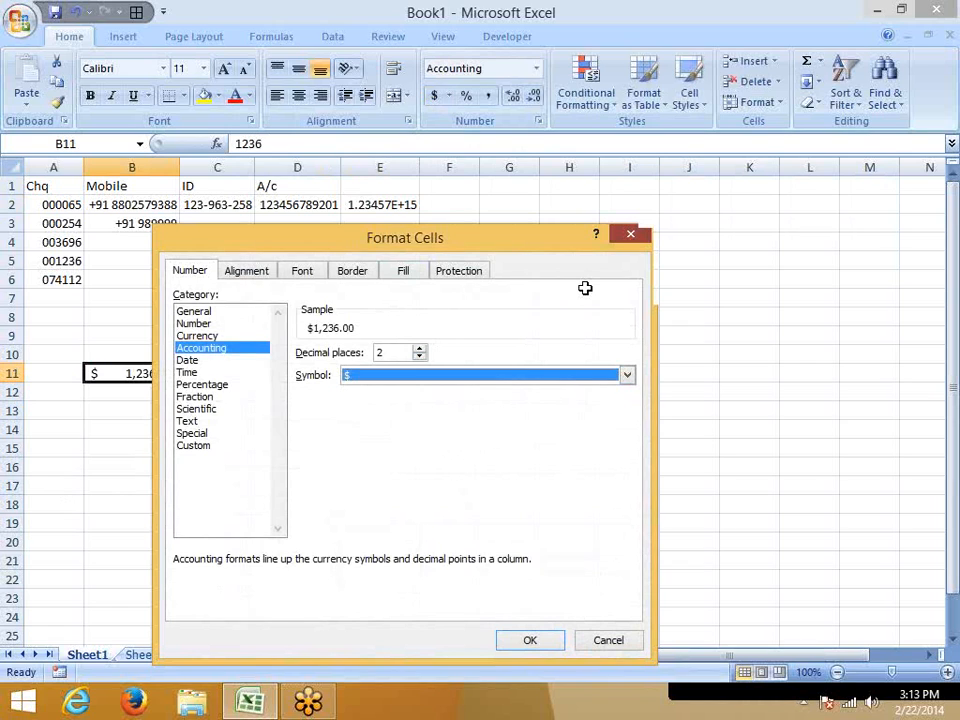
key("Return")
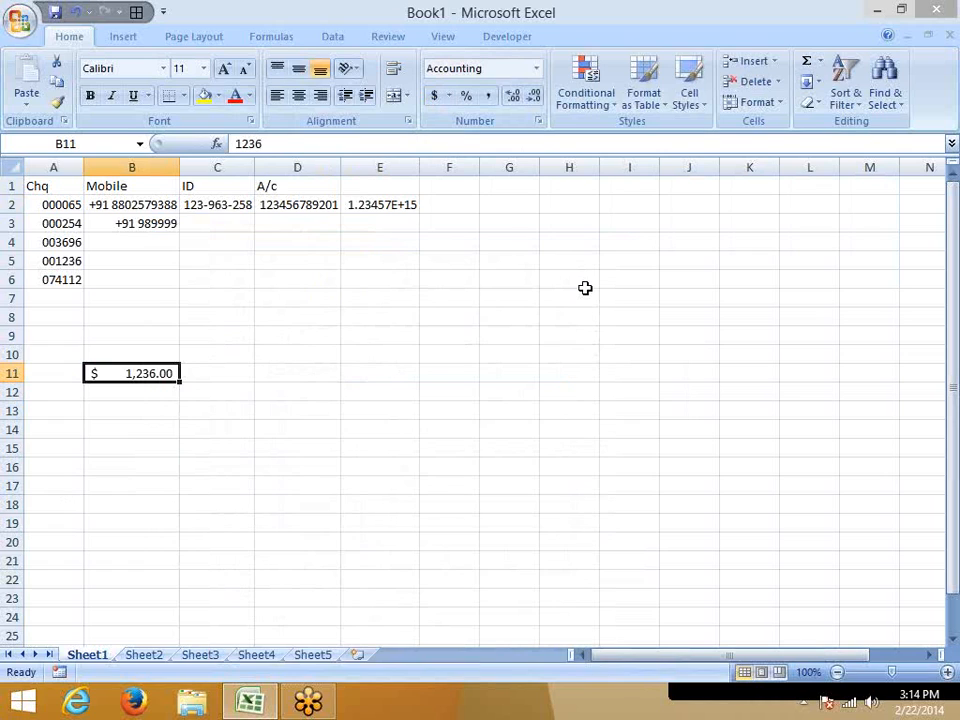
Enter the amount as plain text "US $ 12541" in C11.
key("Right")
type("US")
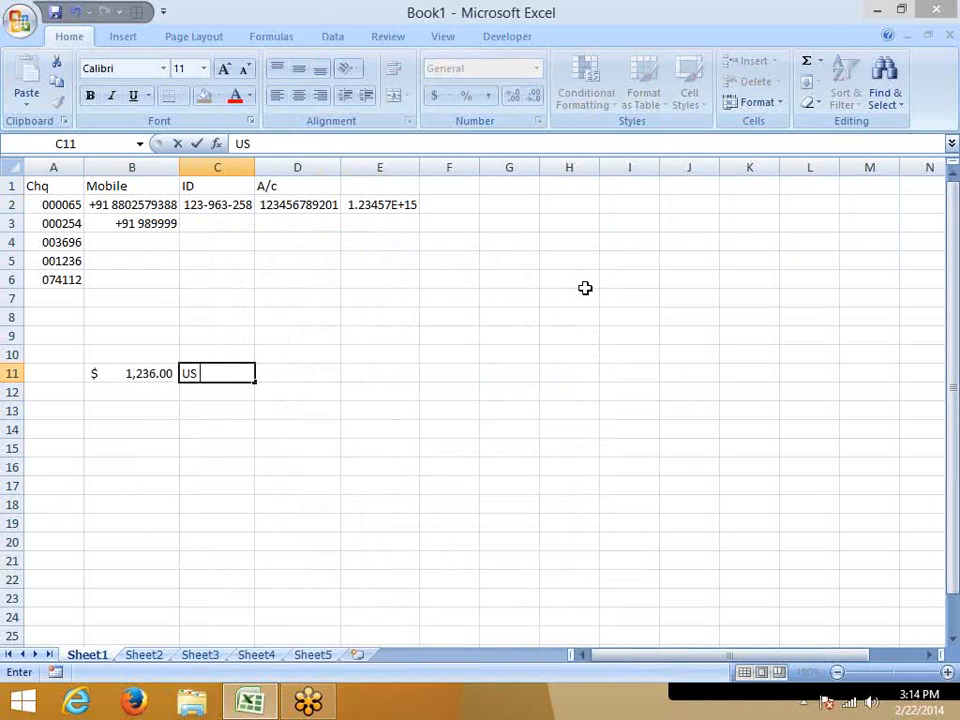
type("$ 12541")
key("Return")
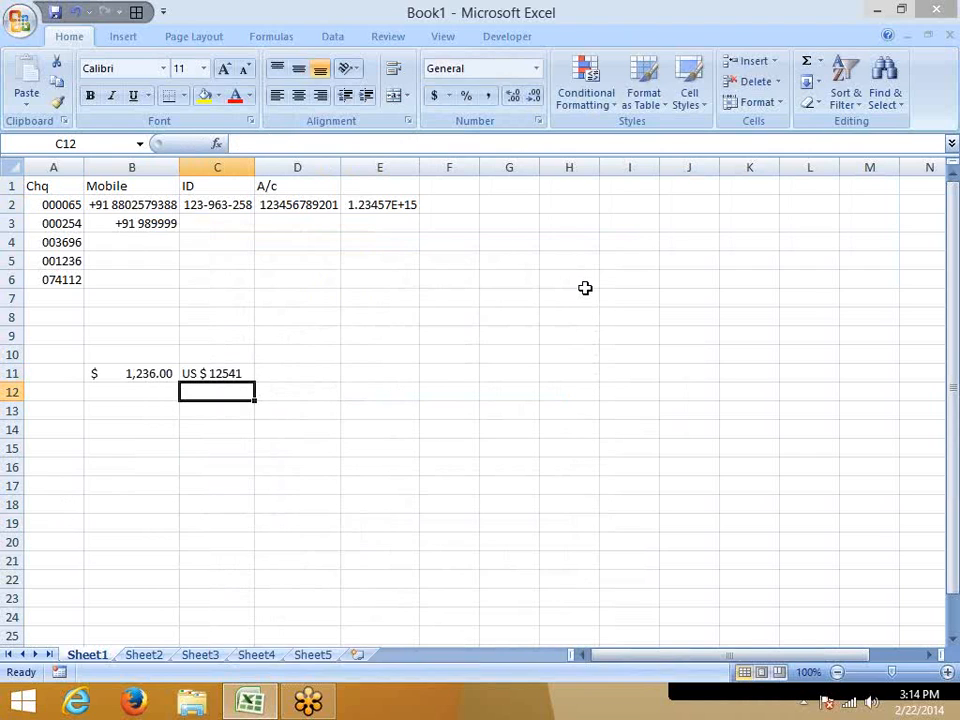
type("=")
key("Up")
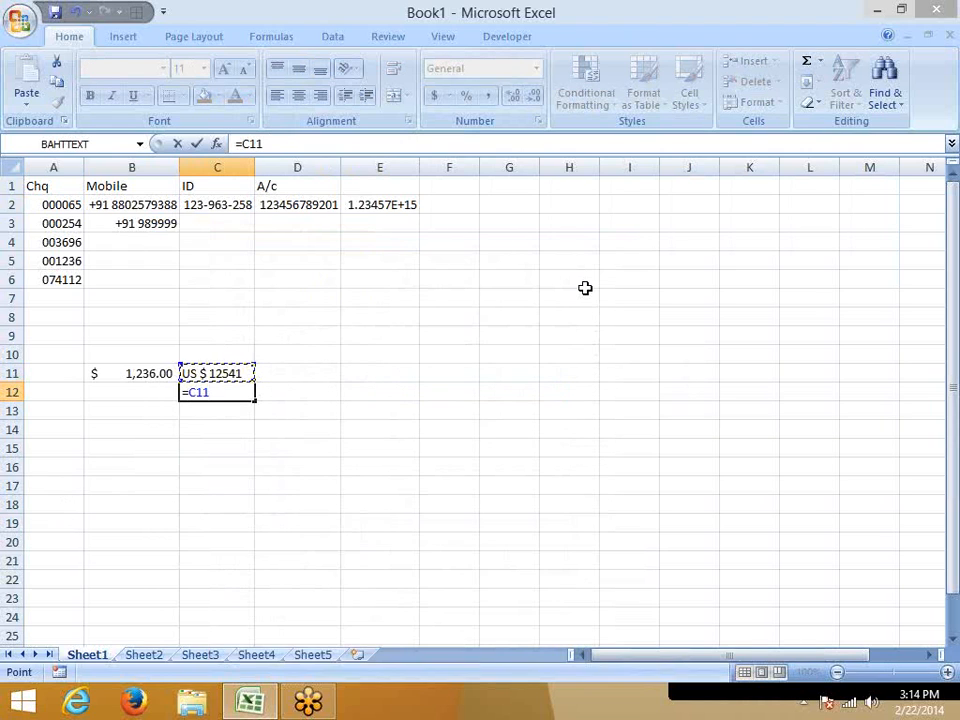
type("150")
key("Return")
key("Up")
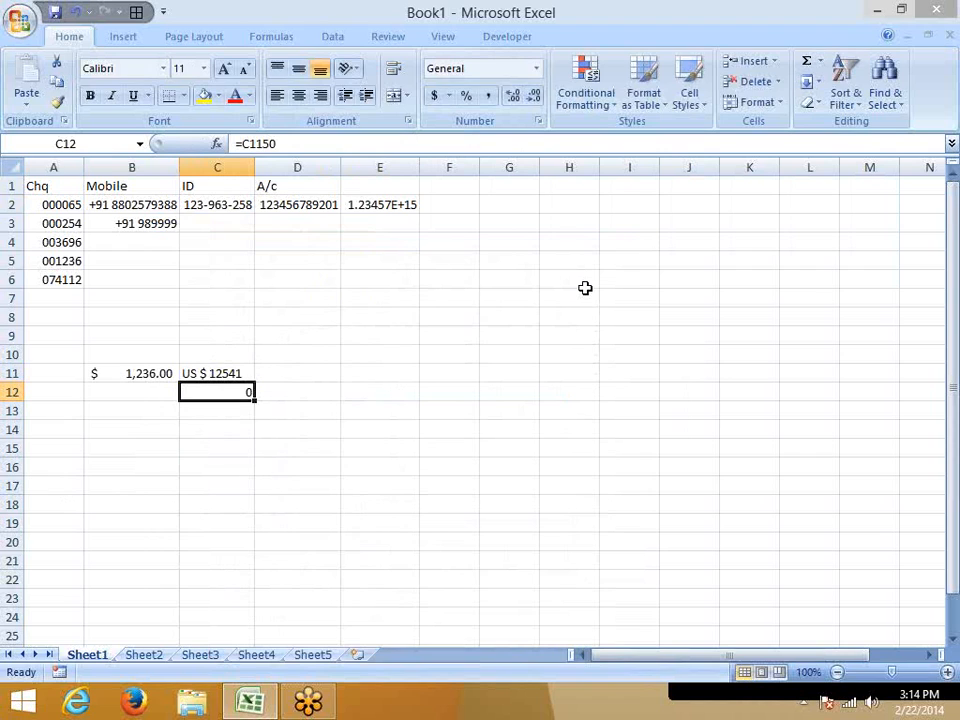
Try to add 50 to the typed US dollar amount with the formula =C11+50 in C12.
type("=")
key("Up")
type("+5")
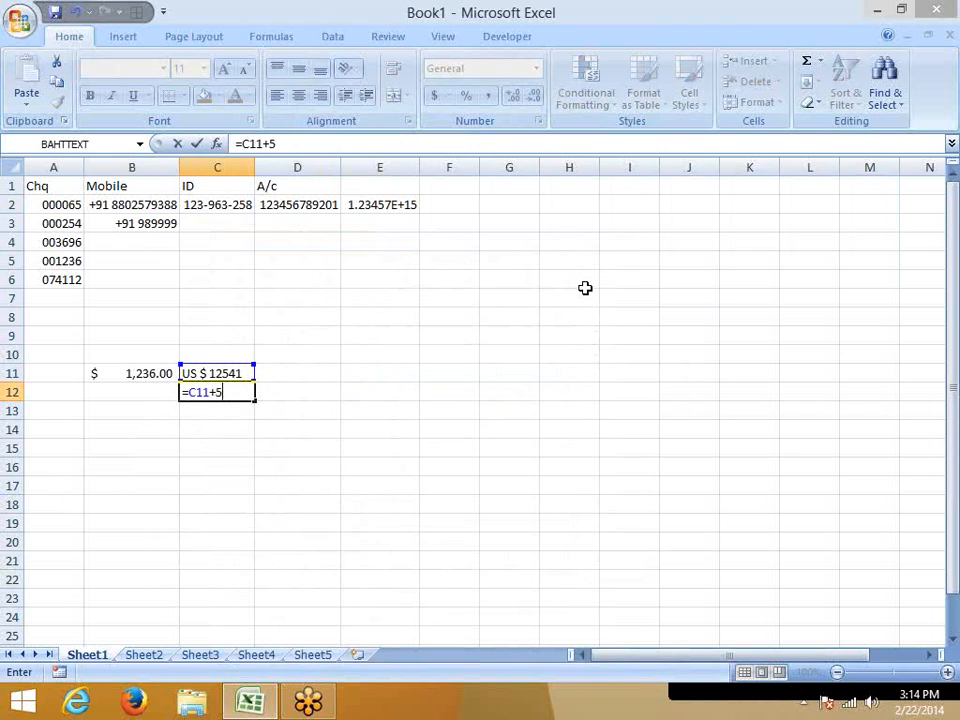
key("Return")
key("Up")
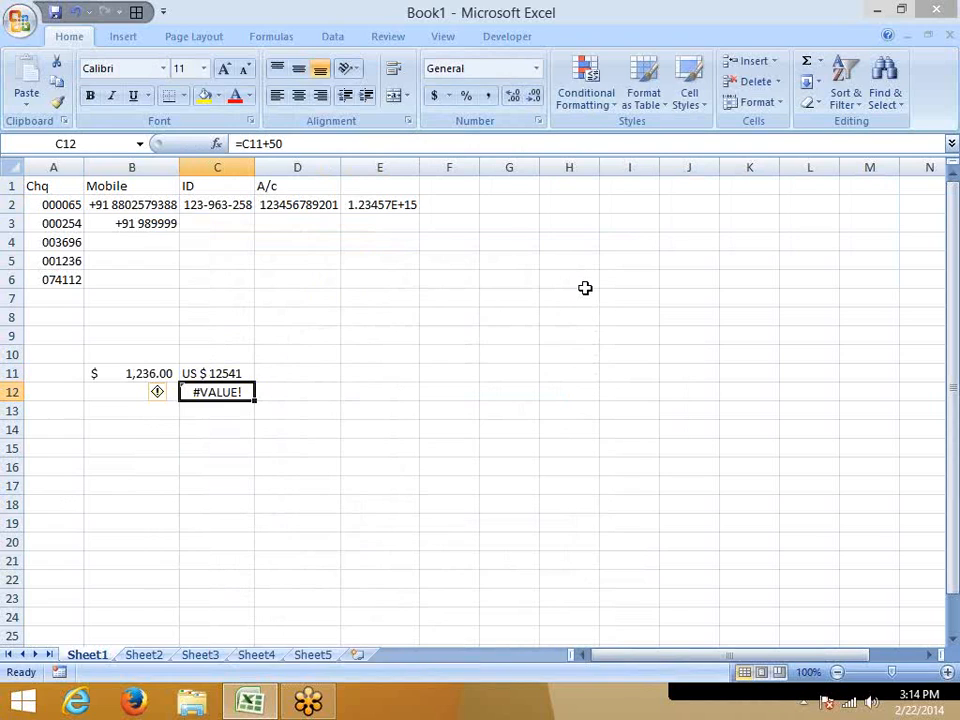
Clear the test formula from C12.
key("Up")
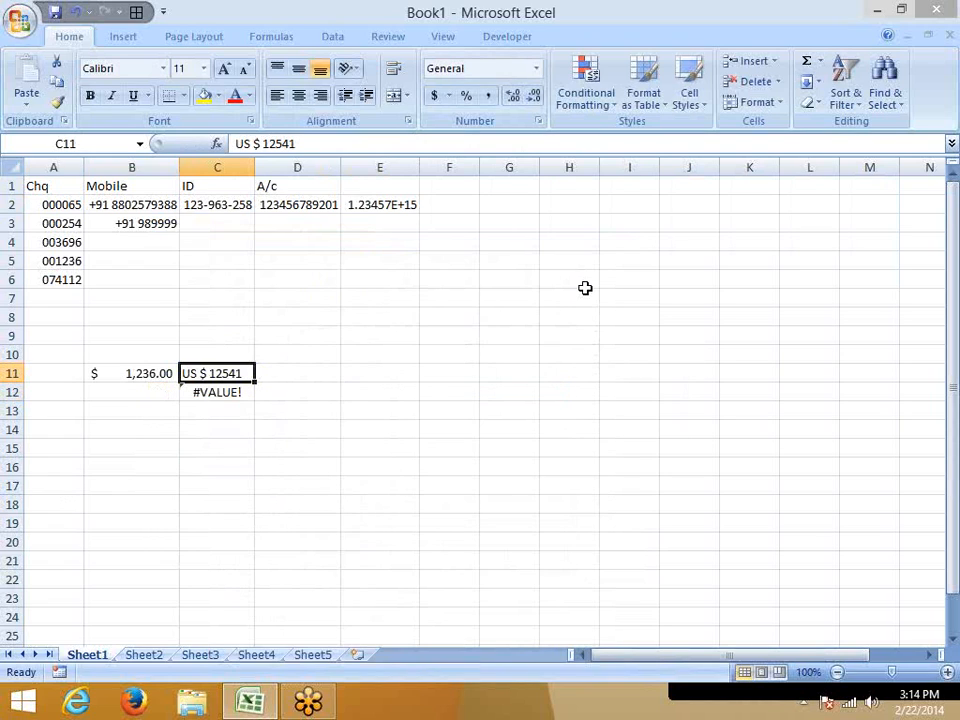
key("Down")
key("Delete")
key("Up")
key("Right")
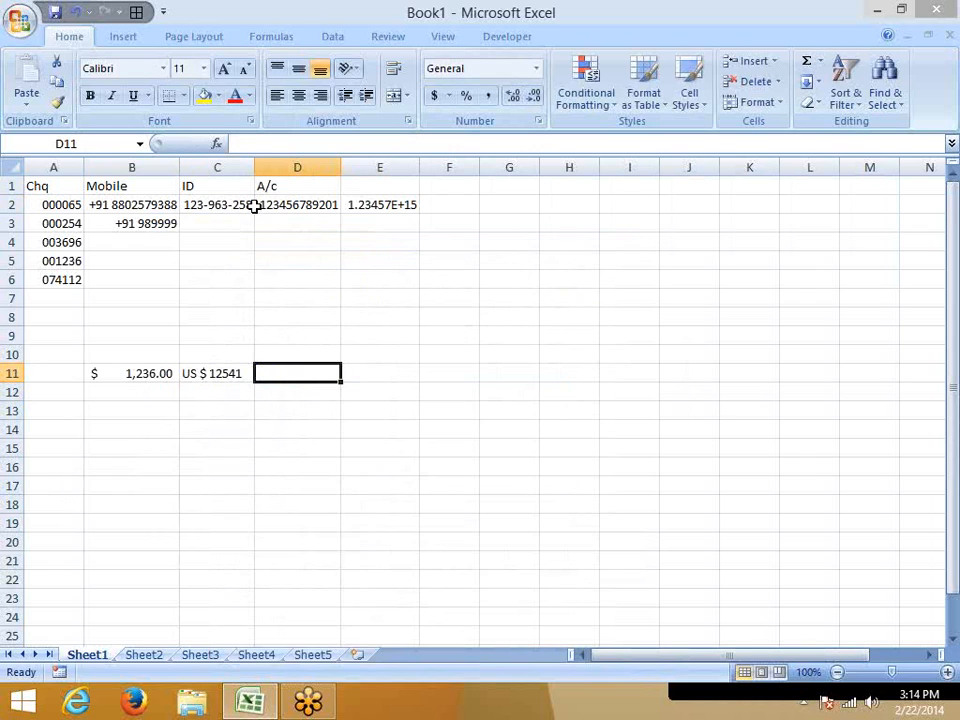
Apply a custom number format to D11 that prefixes numbers with "US $ " and uses the # digit placeholder.
left_click_drag(60, 207, 62, 276)
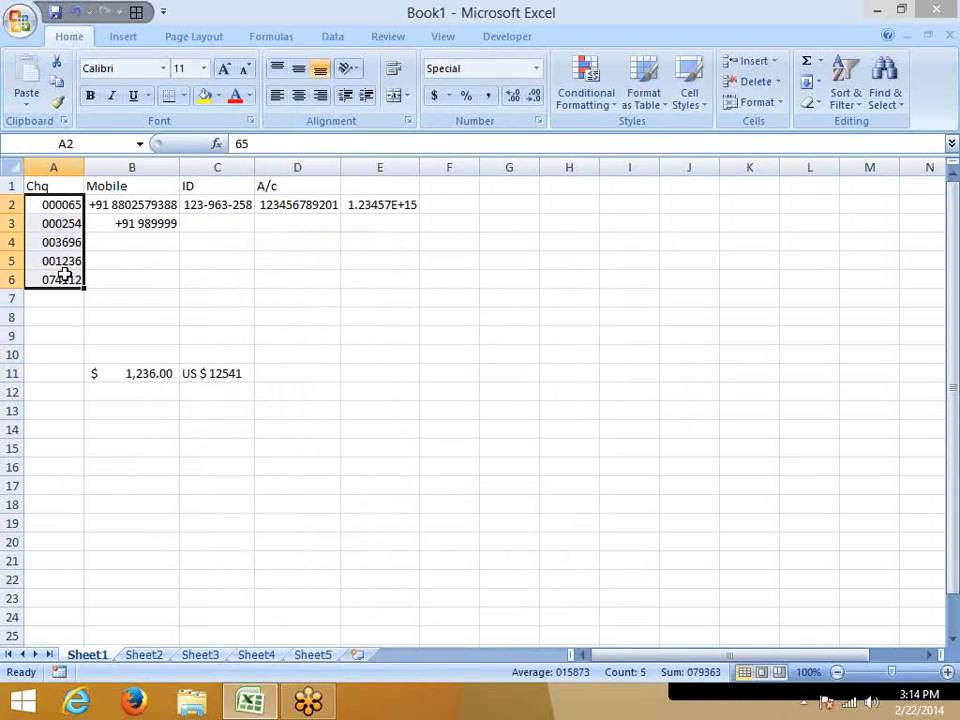
left_click(285, 386)
left_click(285, 374)
right_click(287, 377)
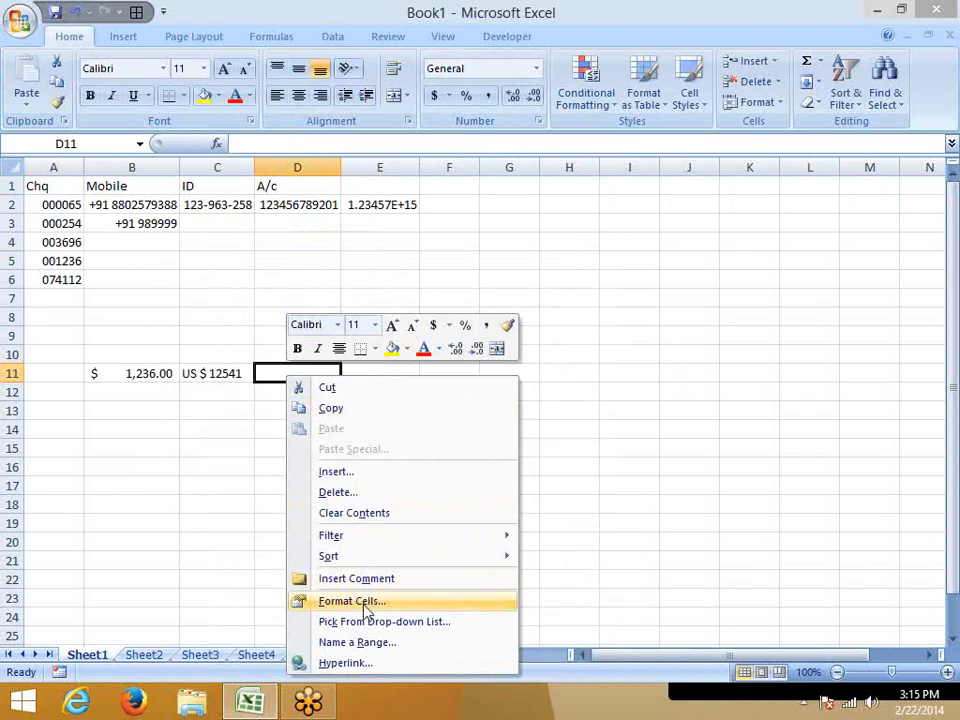
left_click(357, 604)
left_click(171, 466)
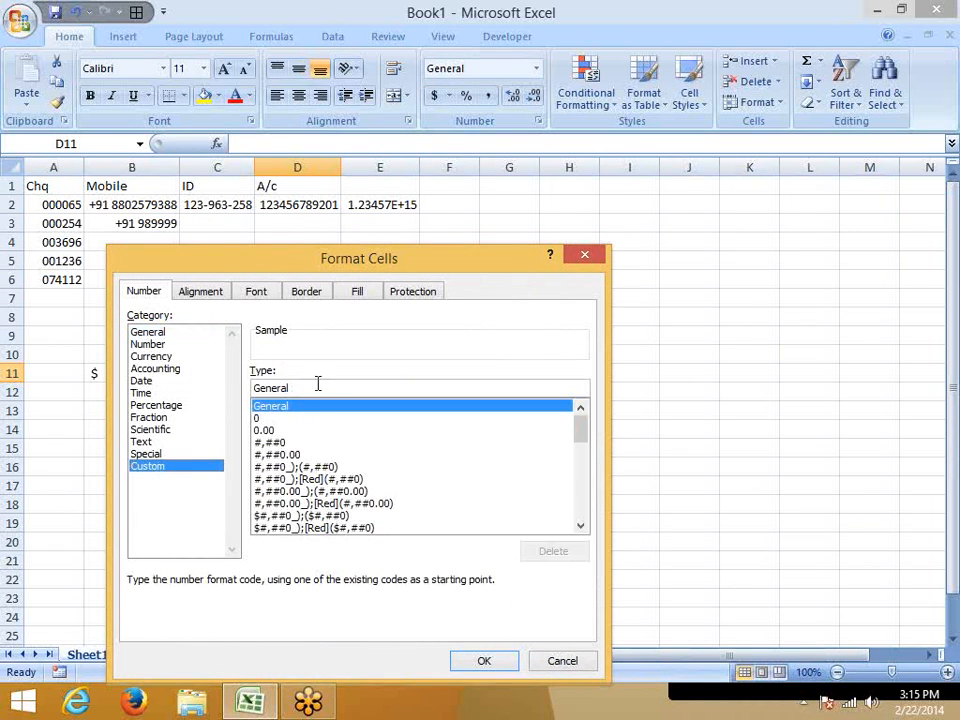
type("\"US ")
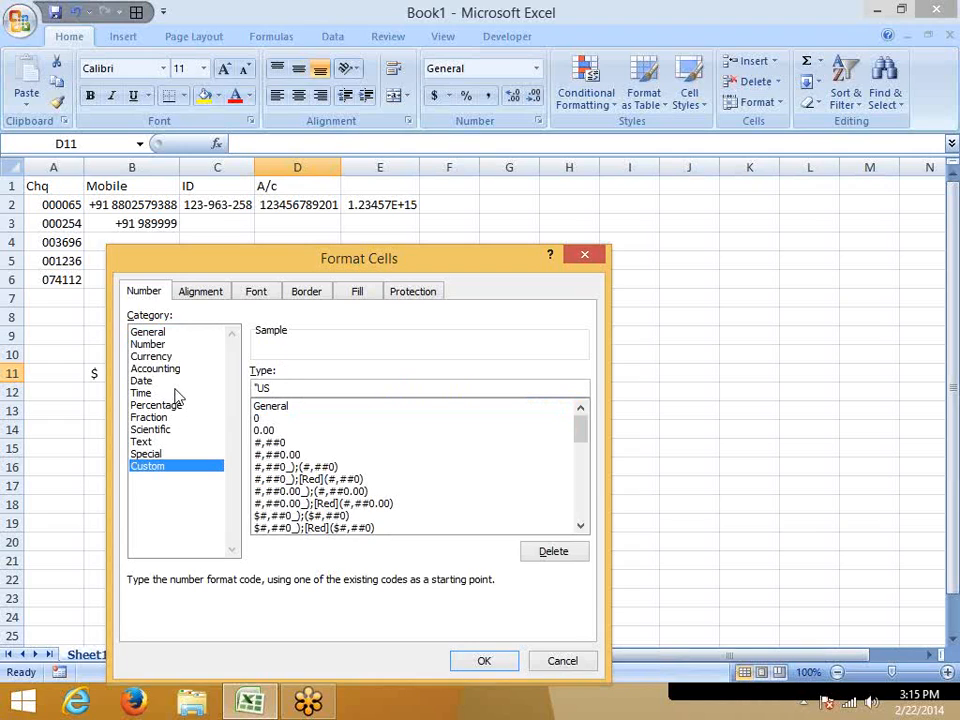
type("$ \"#")
key("BackSpace")
type("#")
key("Return")
Enter 1245 in D11 and add 10 to it with the formula =D11+10 in D12.
type("1245")
key("Return")
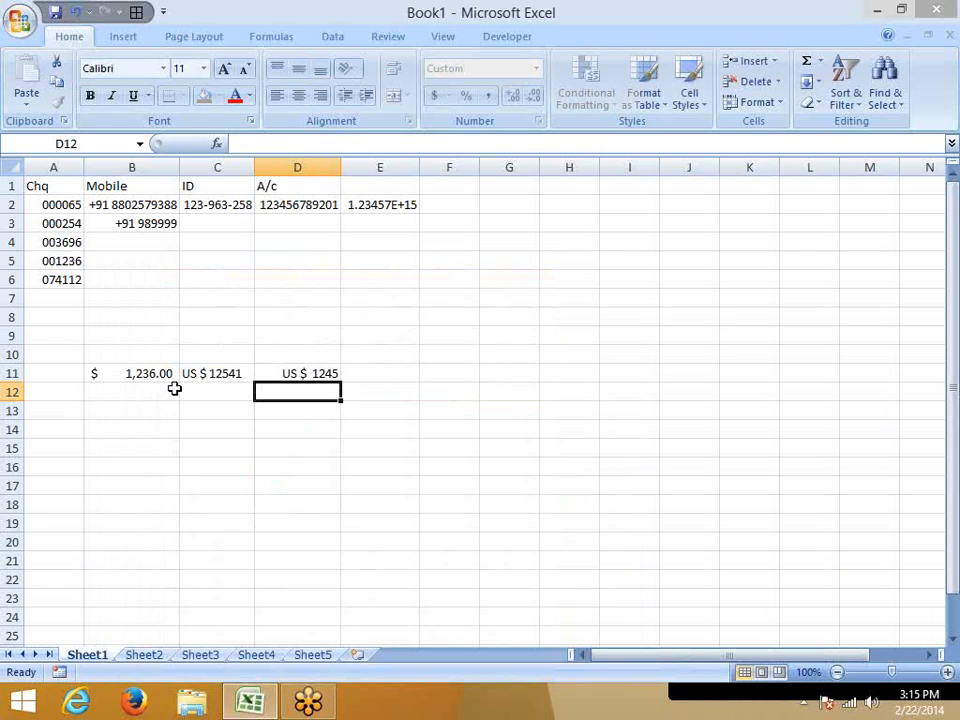
type("=")
key("Up")
type("+10")
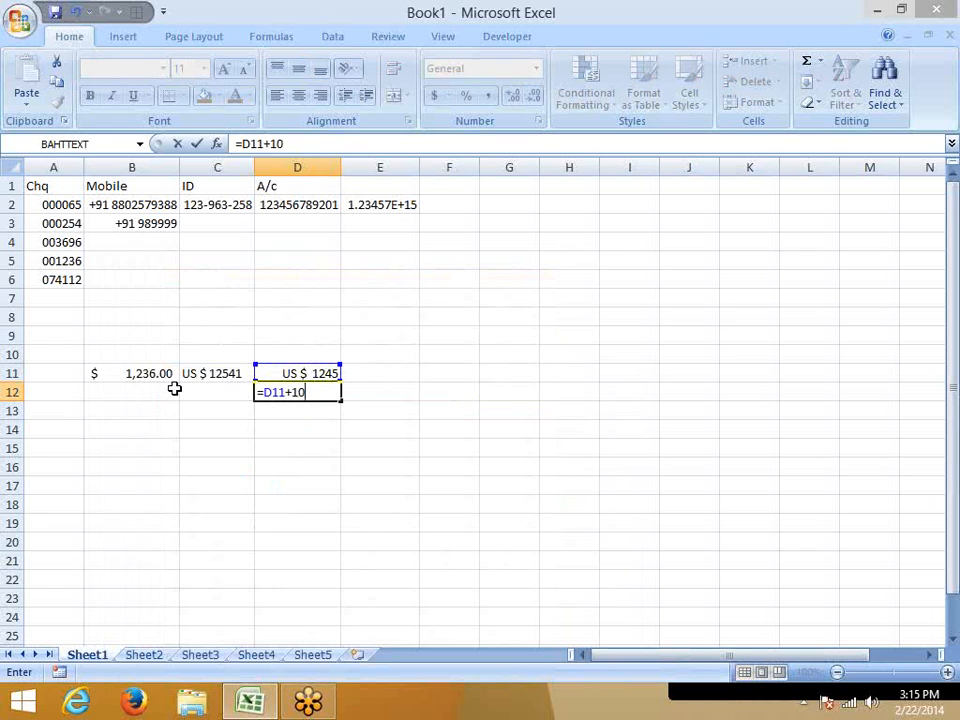
key("ctrl+Return")
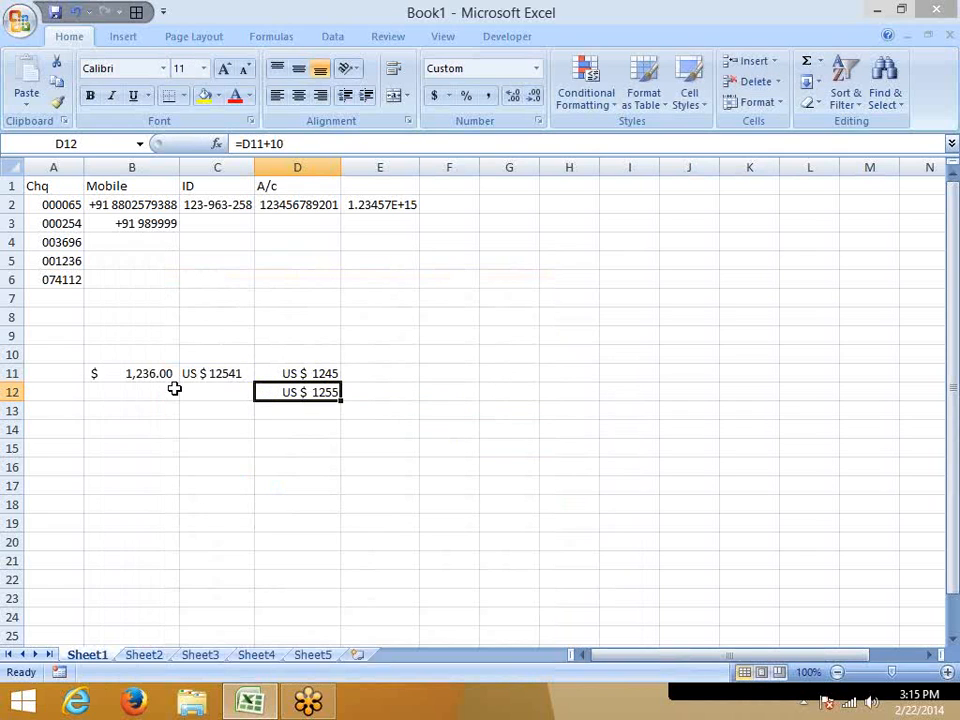
key("Up")
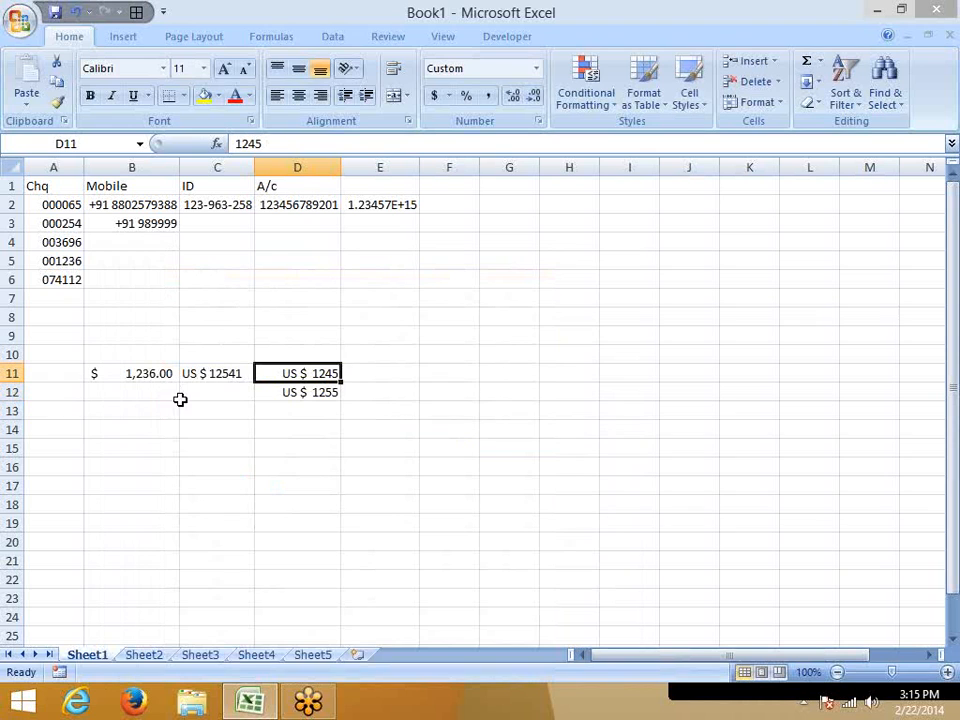
Try adding a thousands separator and two decimals to D11's custom format as "US $ " #,###.00.
left_click(408, 121)
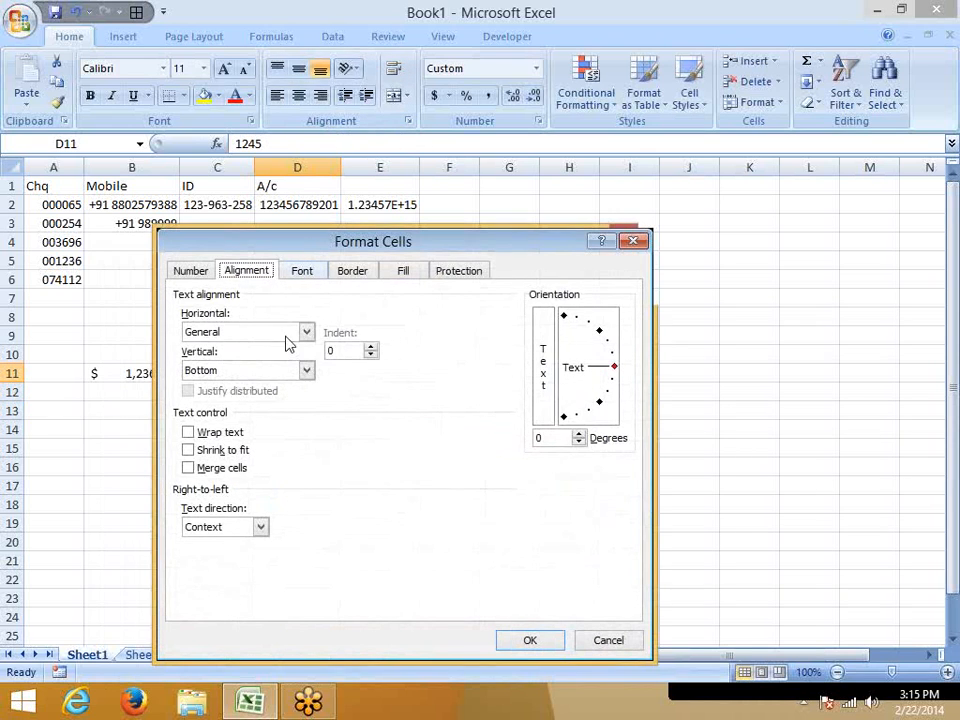
left_click(193, 271)
double_click(338, 367)
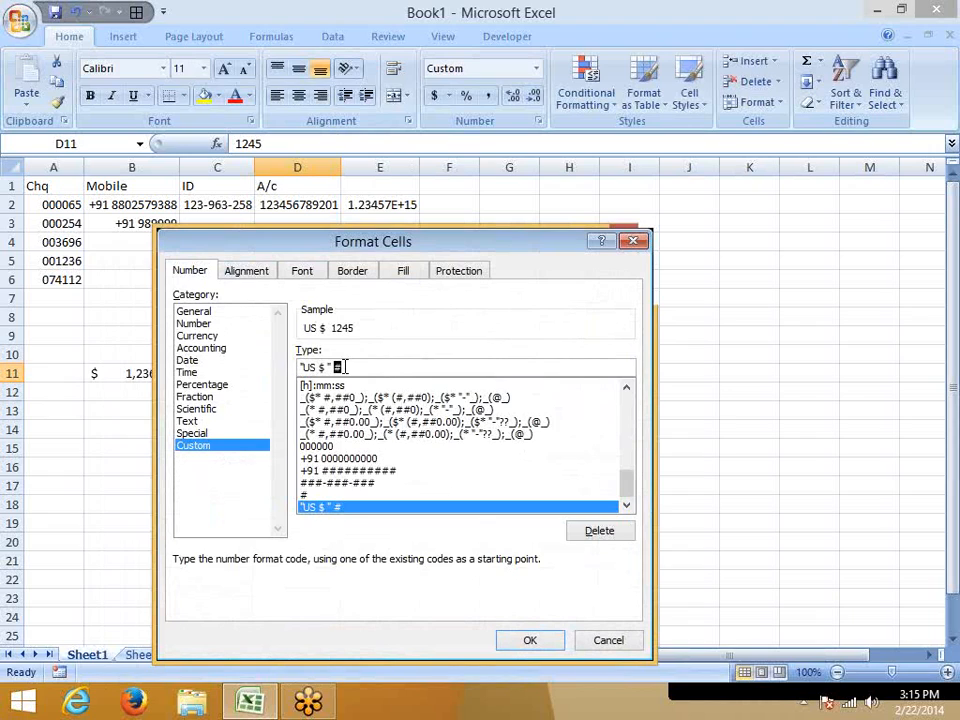
left_click(364, 367)
type(",##")
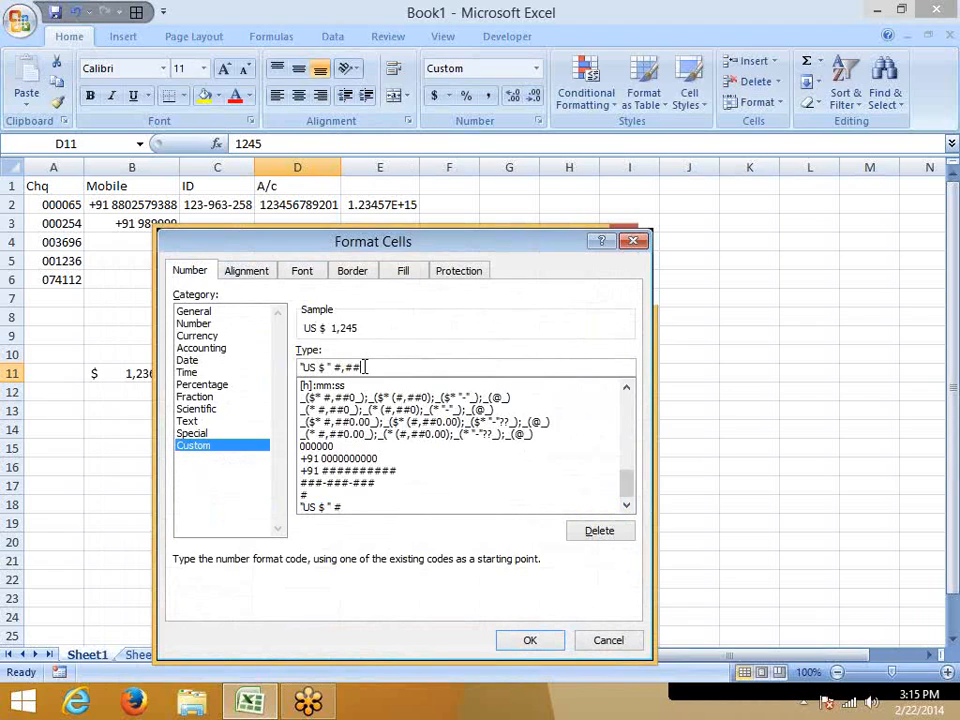
type("#.00")
Reduce D11's custom format back to "US $ " # and apply it.
key("BackSpace")
key("BackSpace")
key("BackSpace")
key("BackSpace")
key("BackSpace")
key("BackSpace")
key("BackSpace")
key("BackSpace")
type("0")
key("BackSpace")
type("#")
key("Return")
Enter 0.36 in D11.
type("0.36")
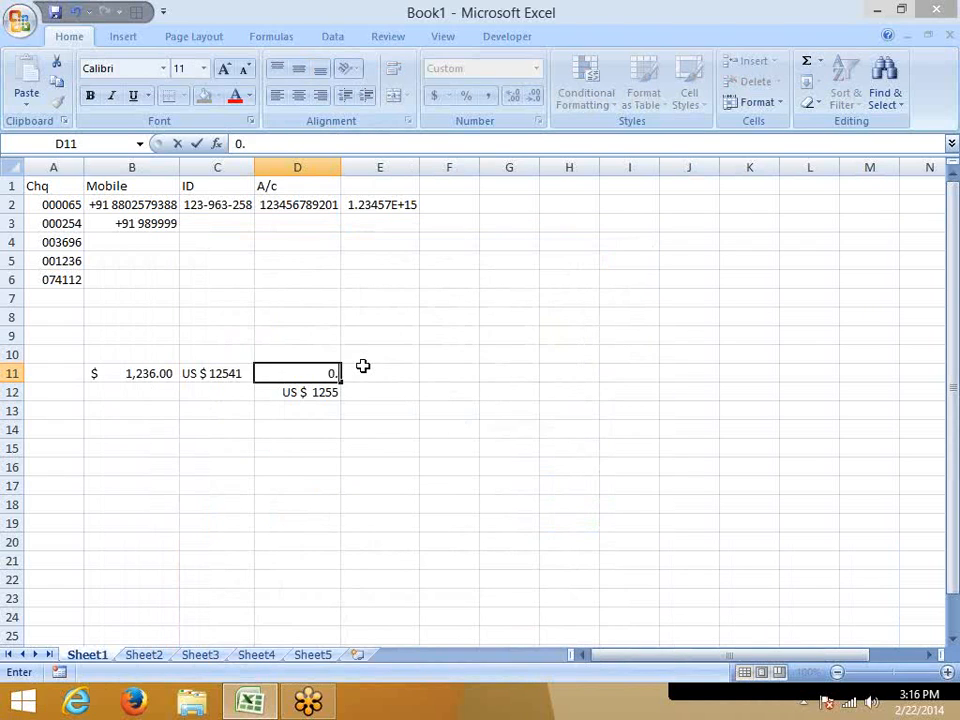
key("Return")
key("Up")
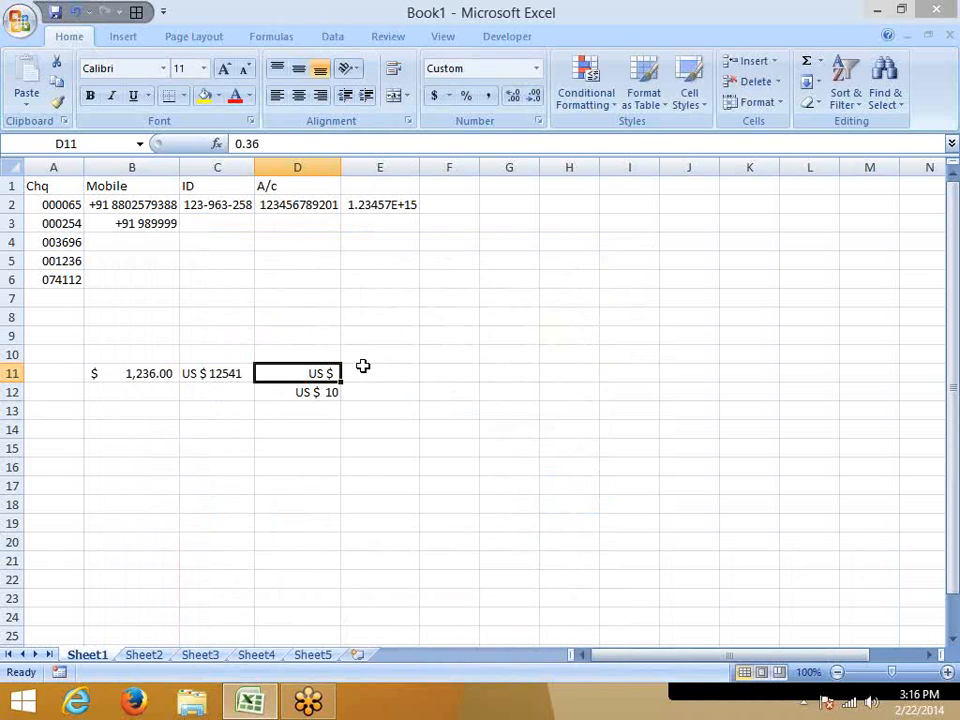
Replace the # placeholder with 0 in D11's custom format so it reads "US $ " 0.
right_click(316, 378)
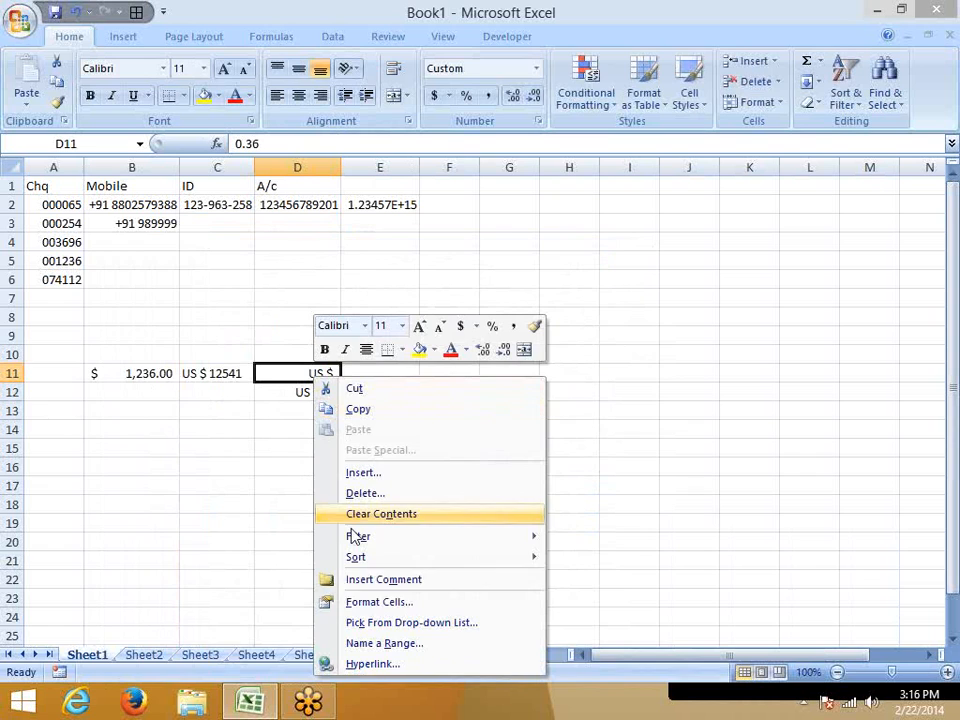
left_click(370, 602)
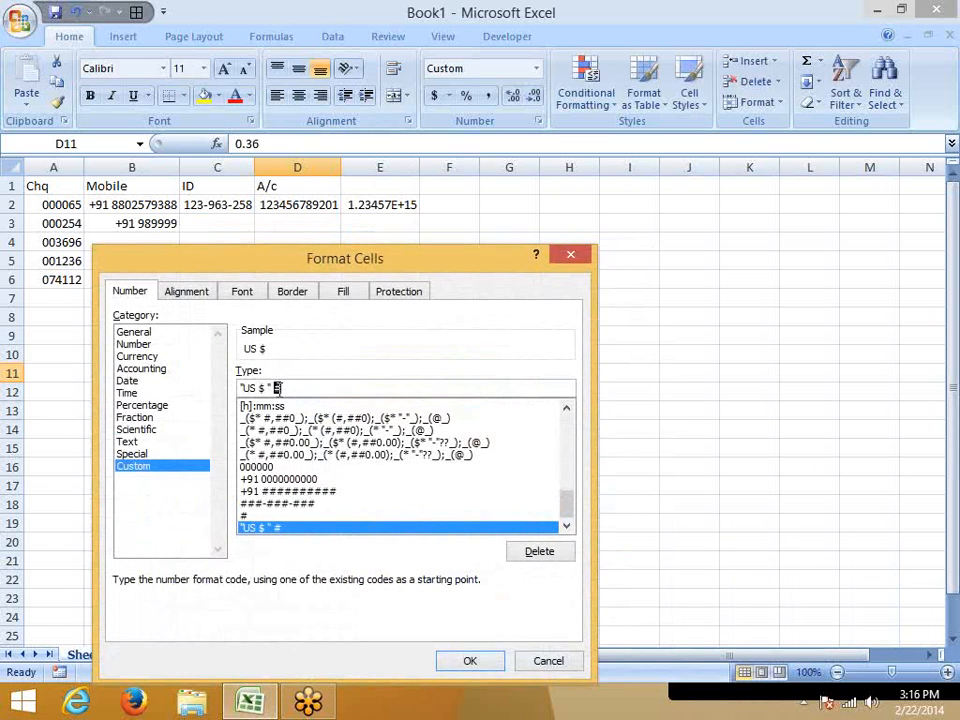
type("0")
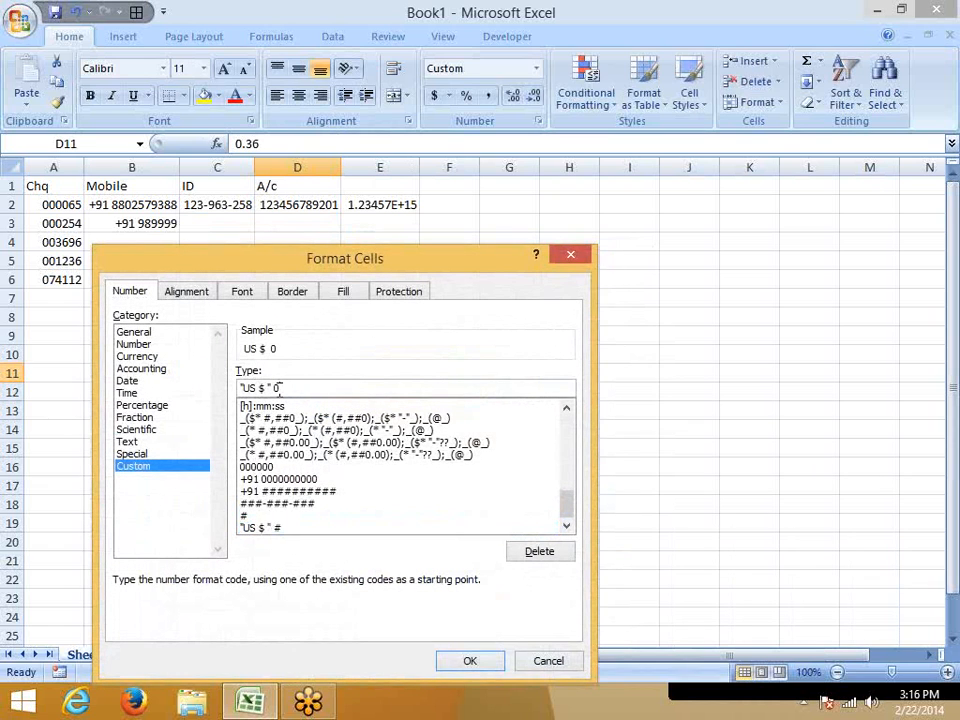
key("Return")
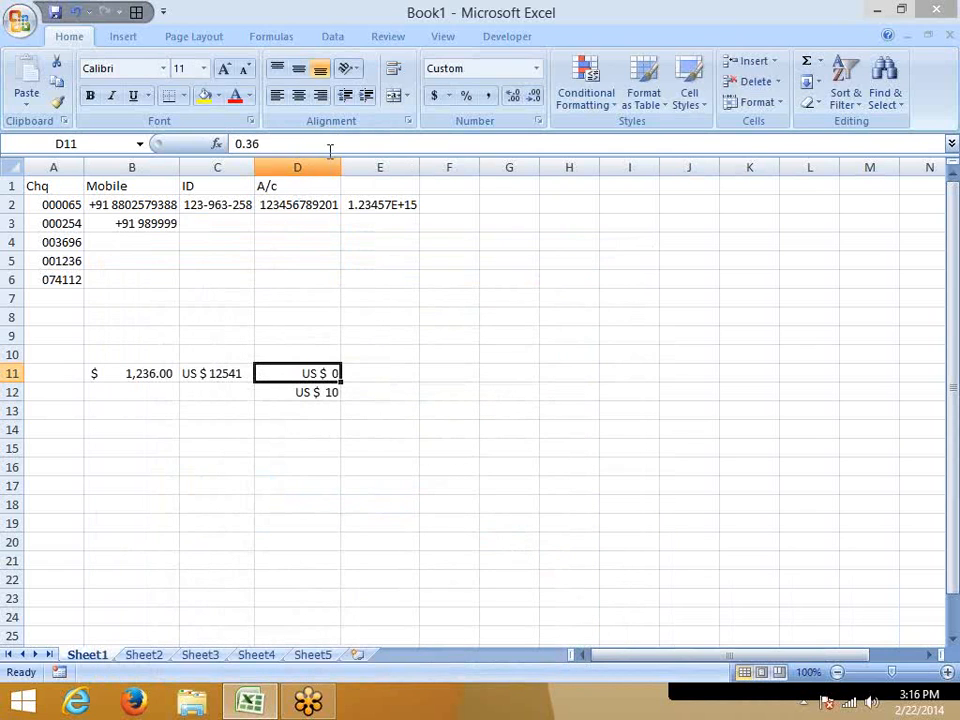
Add two decimal places to D11's custom format so it reads "US $ " 0.00.
left_click(537, 121)
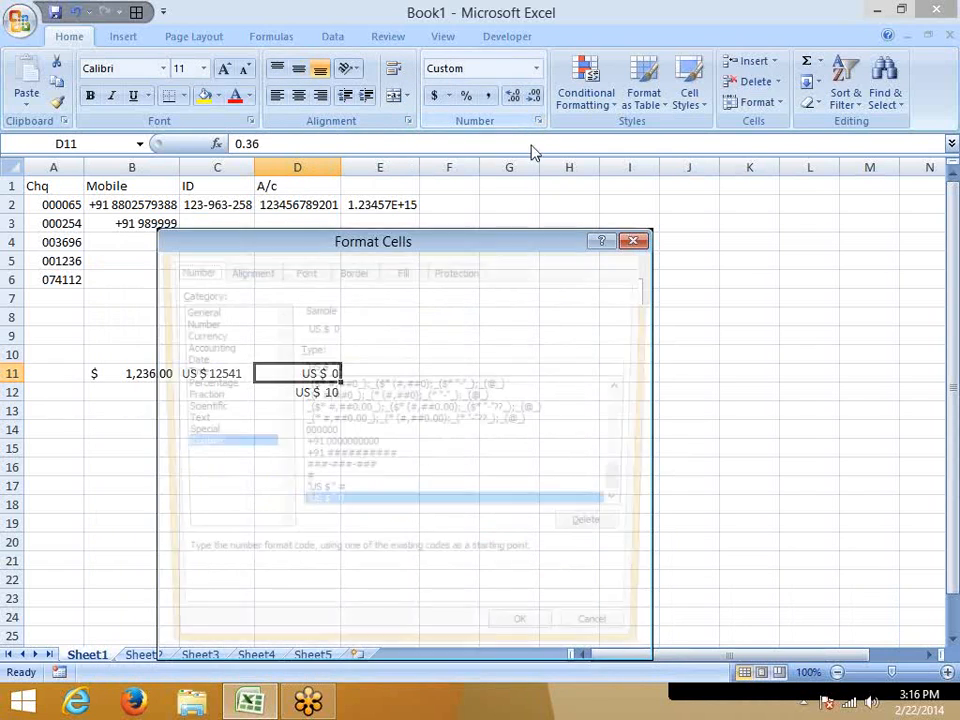
left_click(372, 366)
type(".")
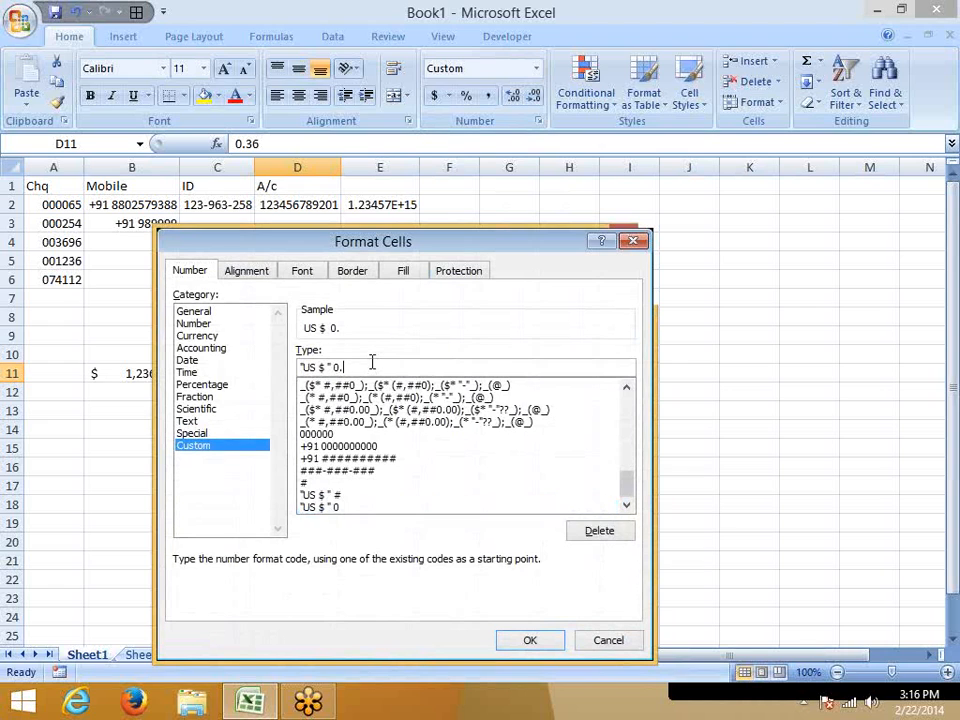
type("00")
key("Return")
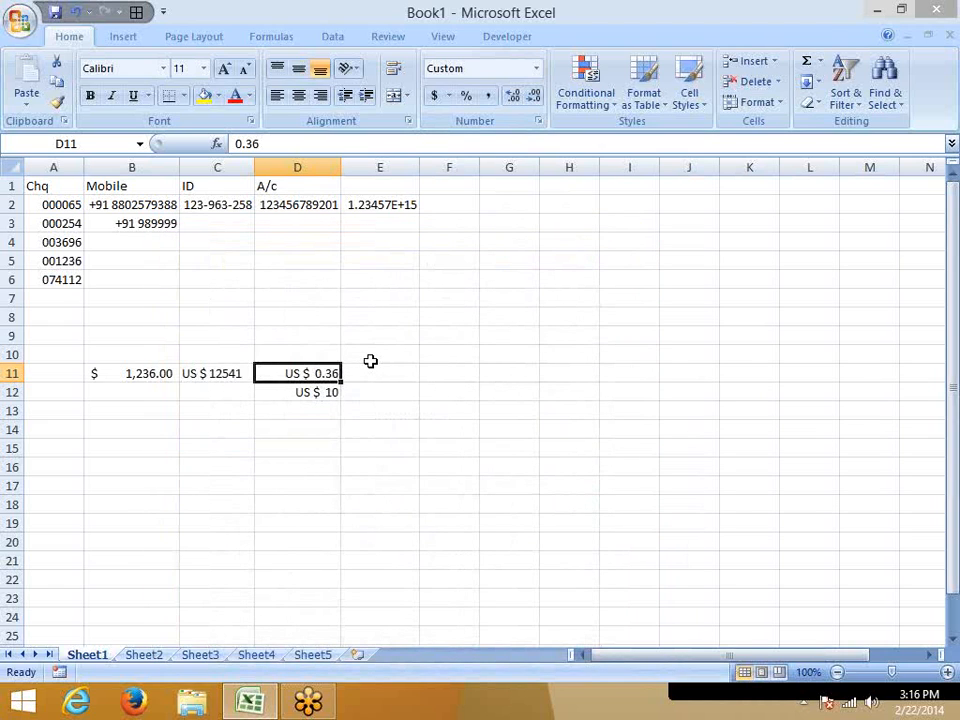
Change the whole-number placeholder in D11's custom format to # so it reads "US $ " #.00.
left_click(409, 121)
left_click(191, 273)
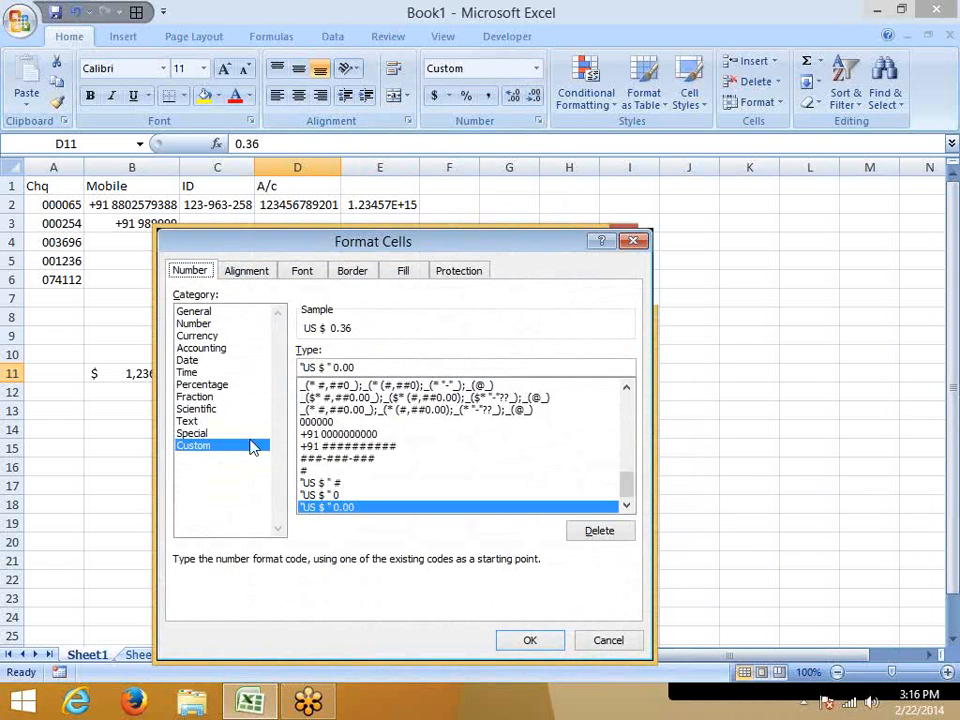
double_click(336, 367)
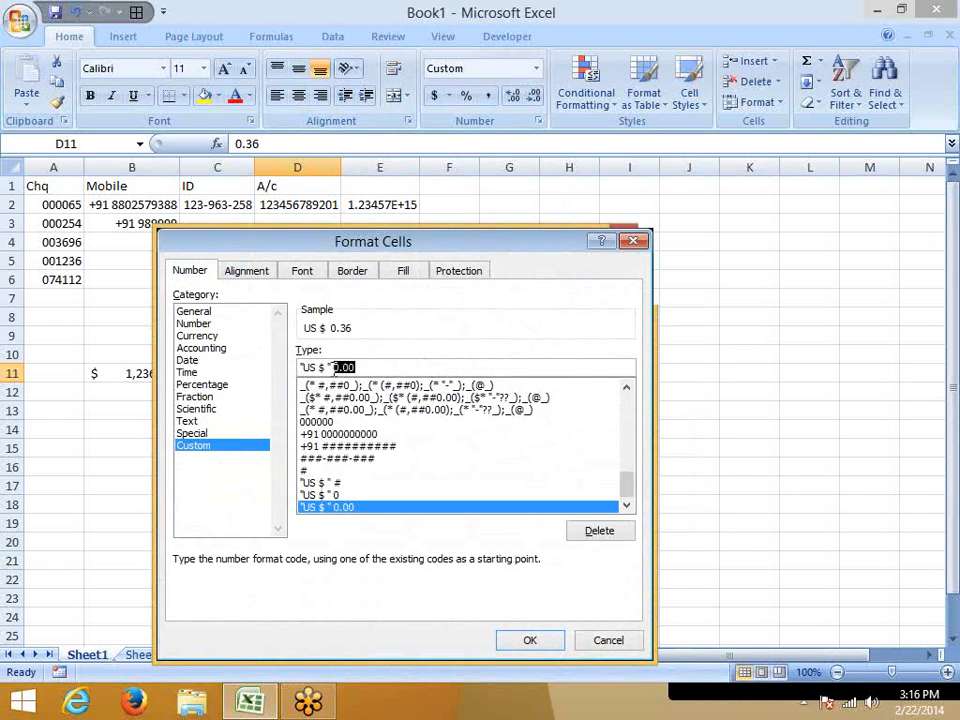
left_click(330, 367)
key("Delete")
type("$")
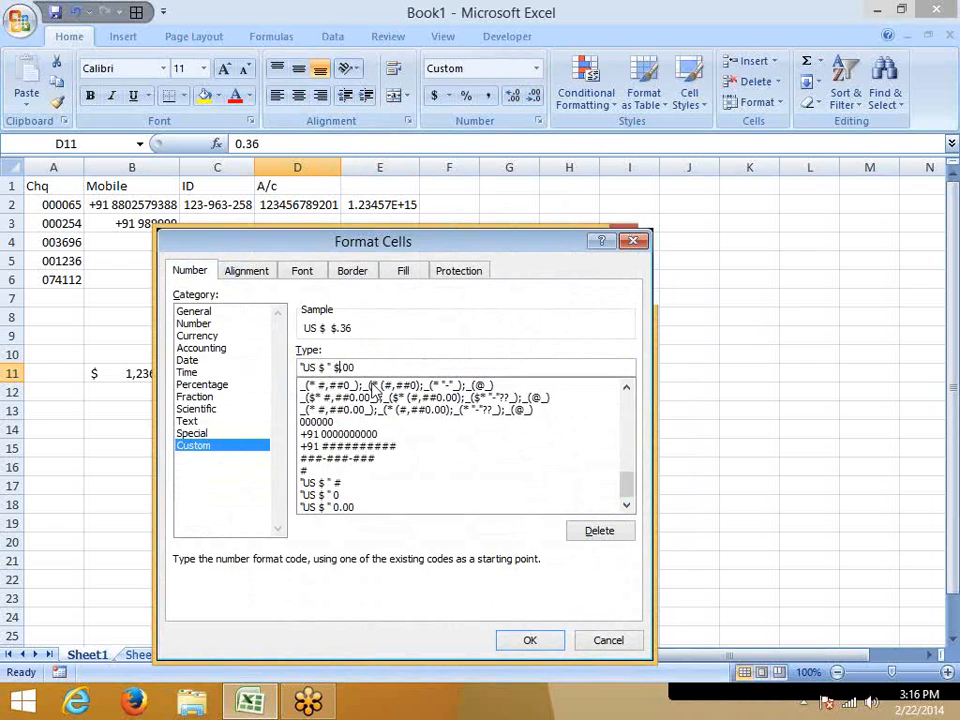
key("BackSpace")
type("#")
key("Return")
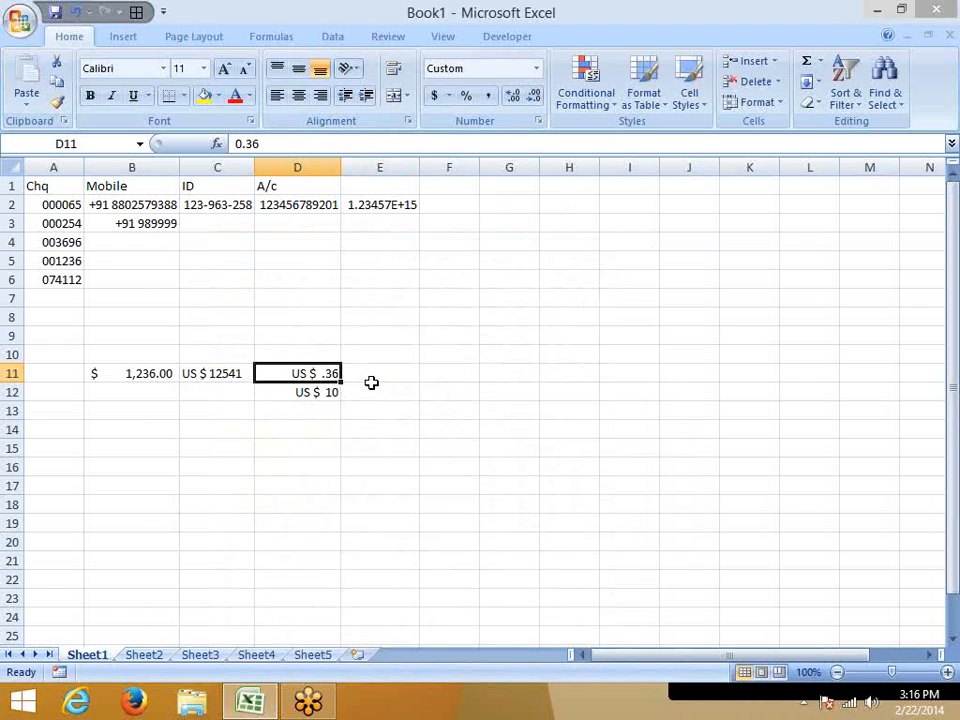
Enter 50.36 in B15 and keep that cell selected.
key("Right")
key("Down")
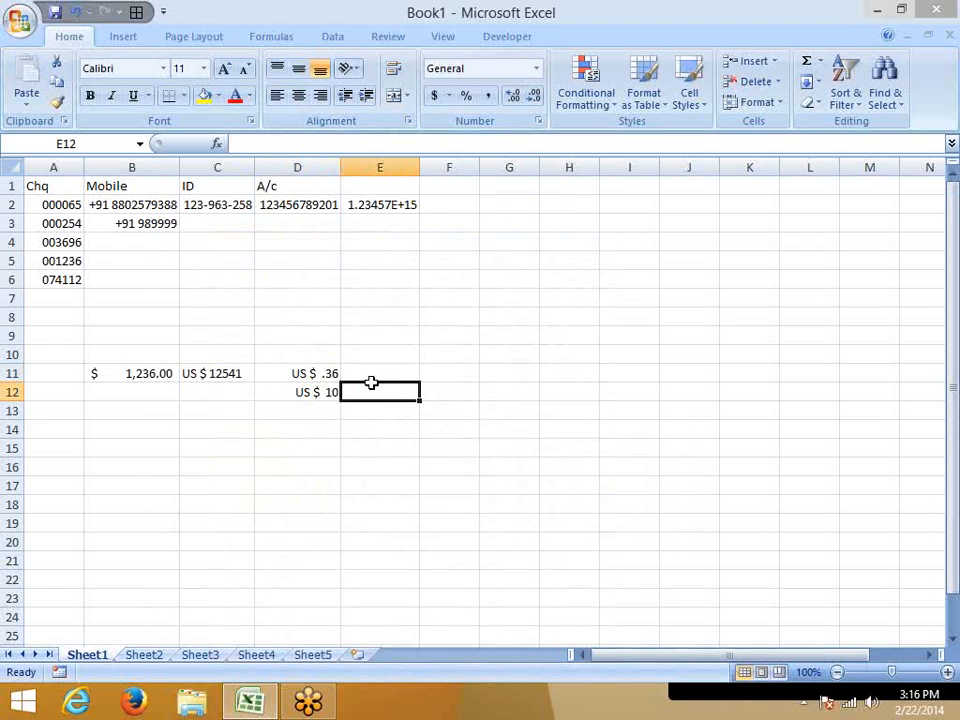
key("Down")
key("Down")
key("Down")
key("Down")
key("Down")
key("Left")
key("Left")
key("Left")
key("Left")
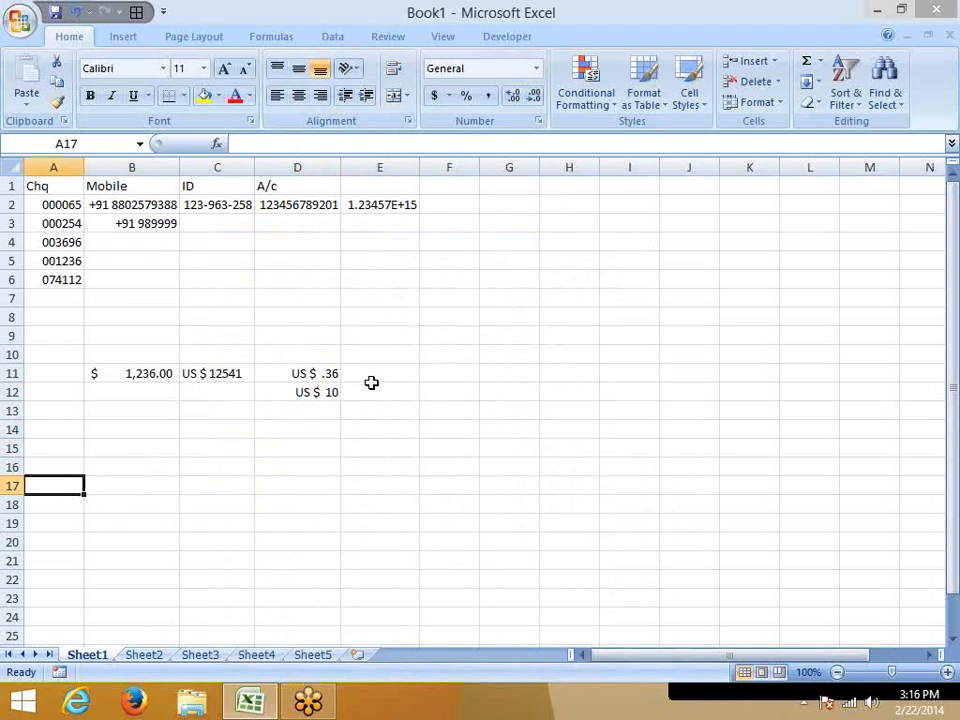
key("Right")
key("Up")
key("Up")
type("50.36")
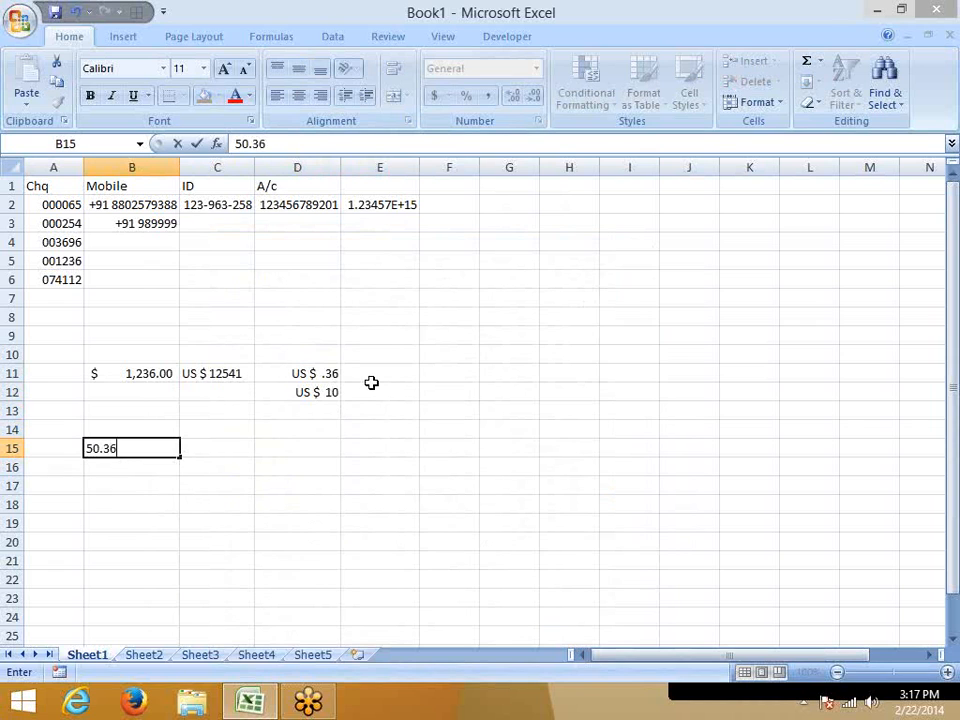
key("Return")
key("Up")
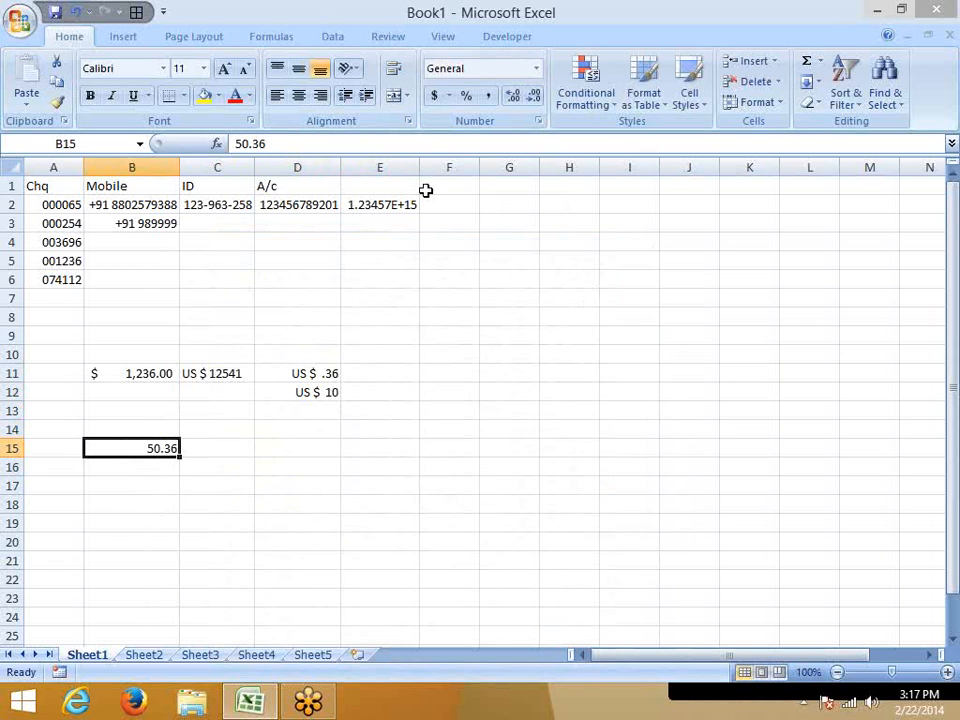
Apply the custom number format 0# "Rupees" .00 "Paise" to B15.
left_click(538, 121)
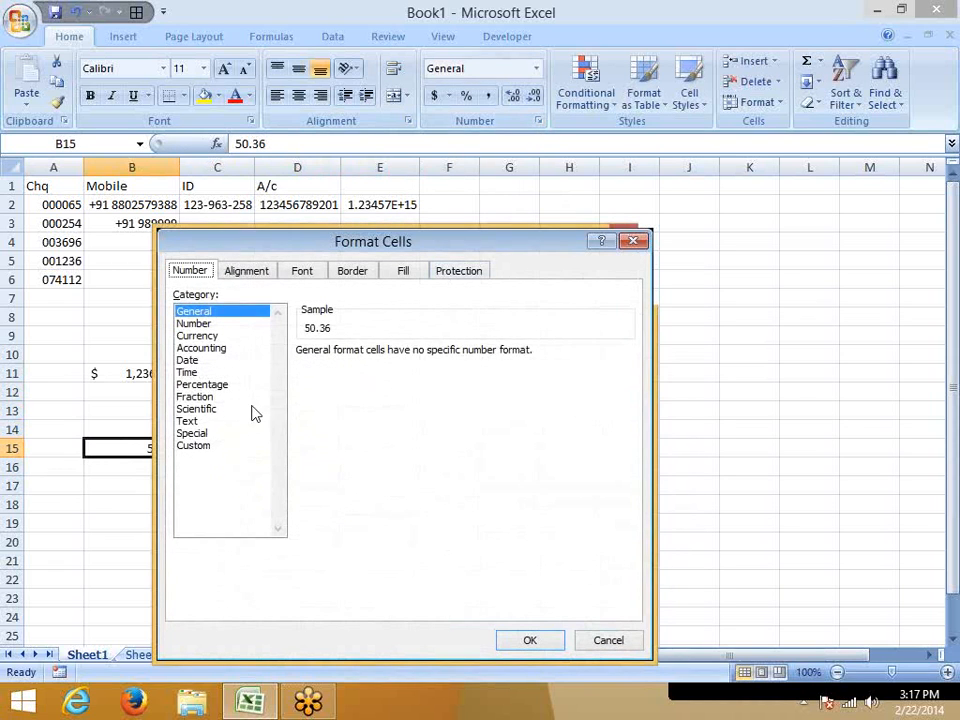
left_click(196, 445)
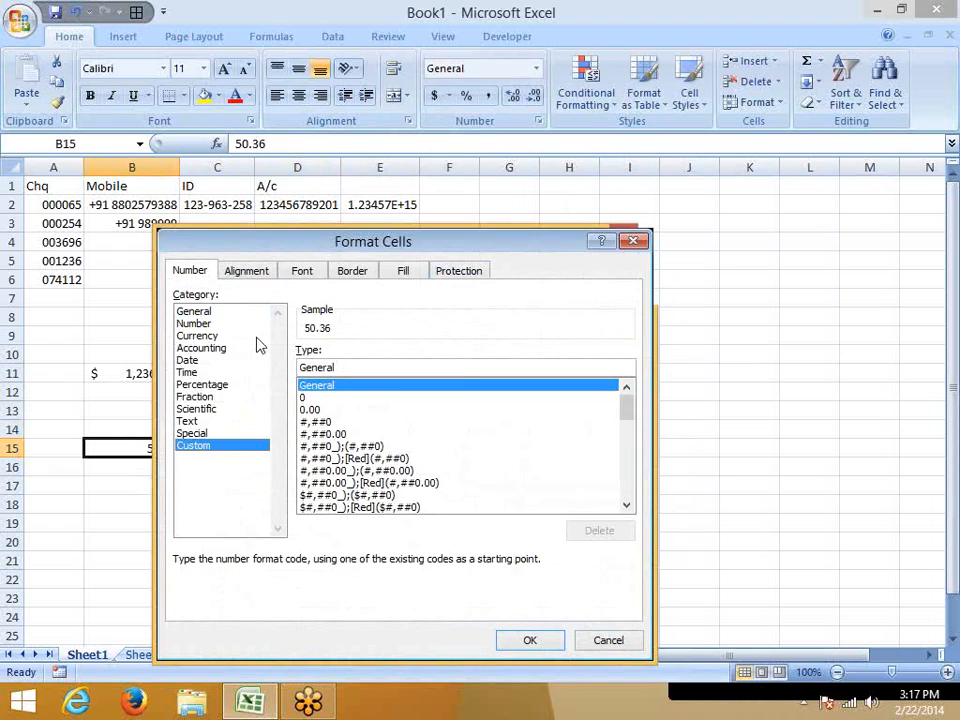
left_click_drag(343, 366, 291, 373)
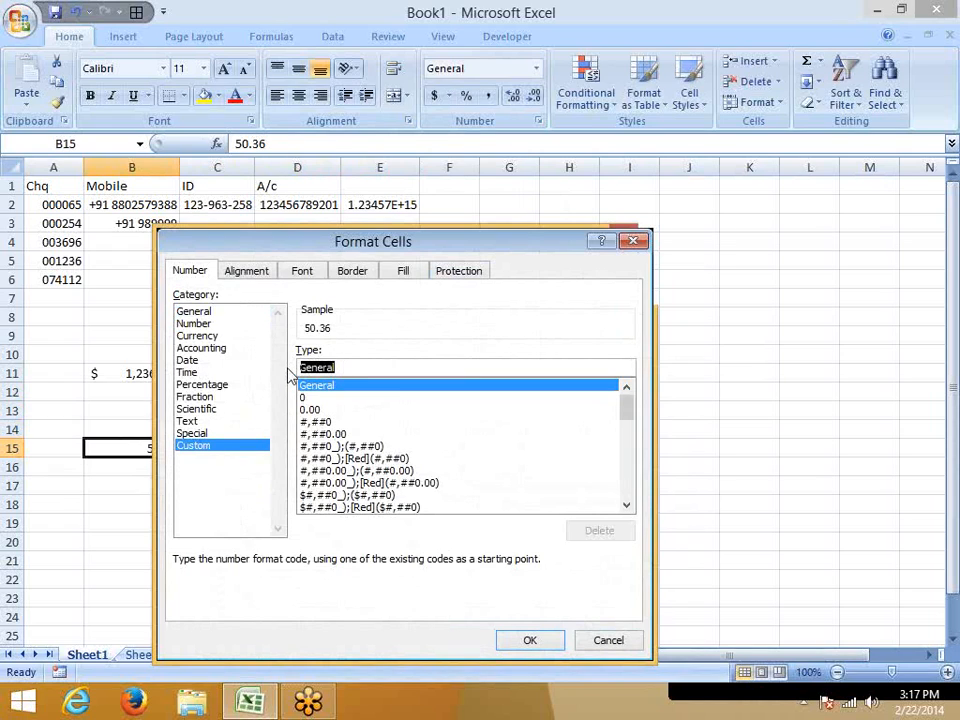
type("0")
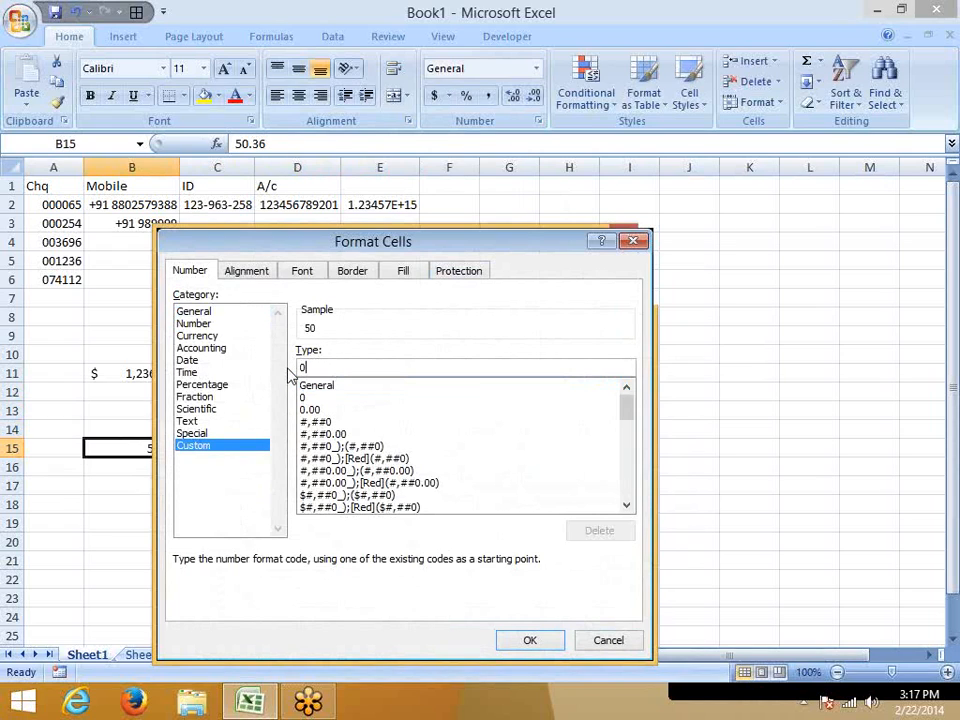
type("# ")
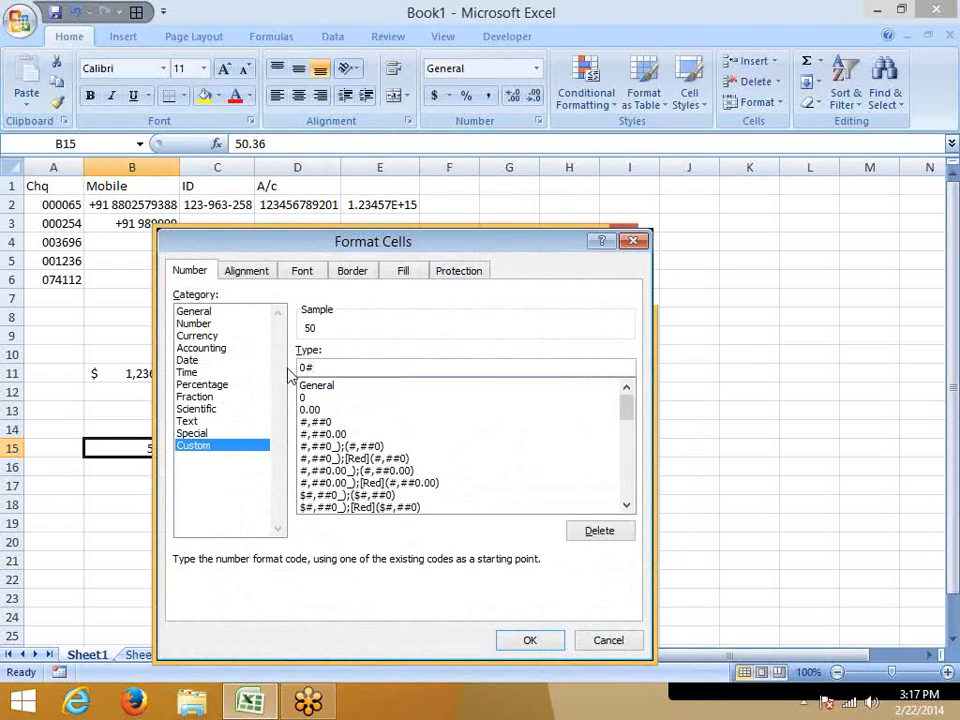
type("\"Rupees\" .00 ")
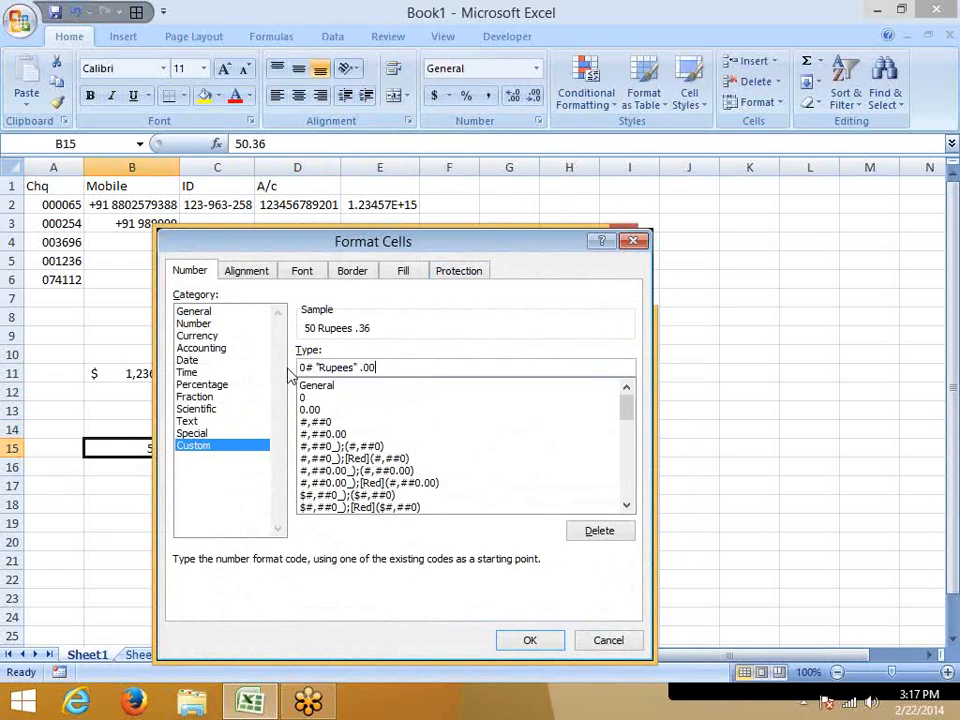
type("\"Paise\"")
key("Return")
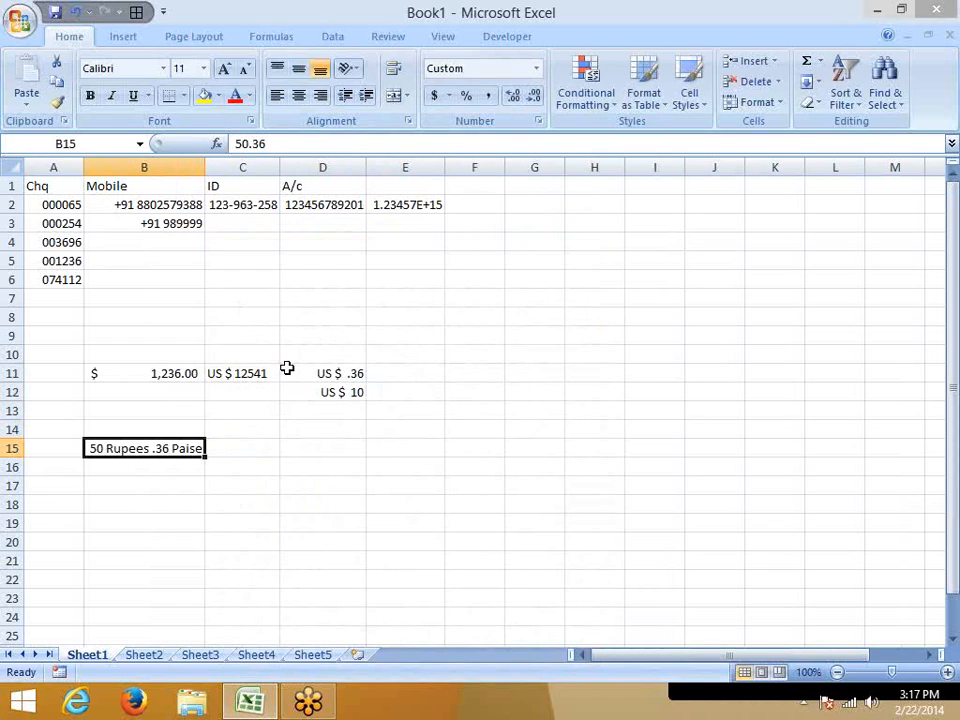
Examine the decimal and whole-number placeholders in B15's custom Rupees and Paise format.
left_click(539, 120)
left_click_drag(373, 247, 380, 109)
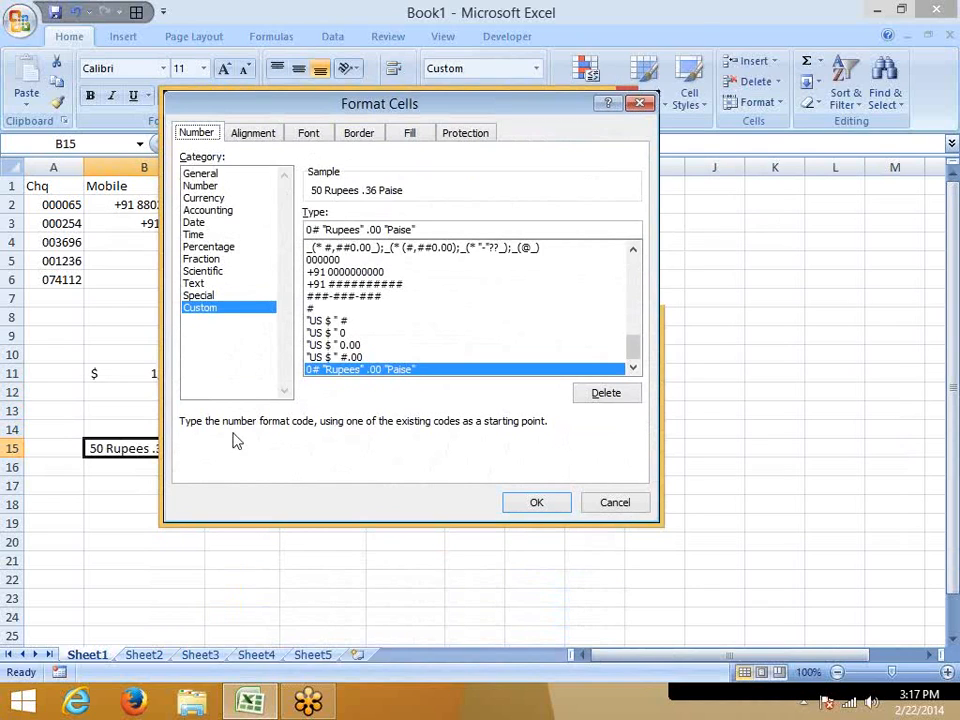
double_click(373, 229)
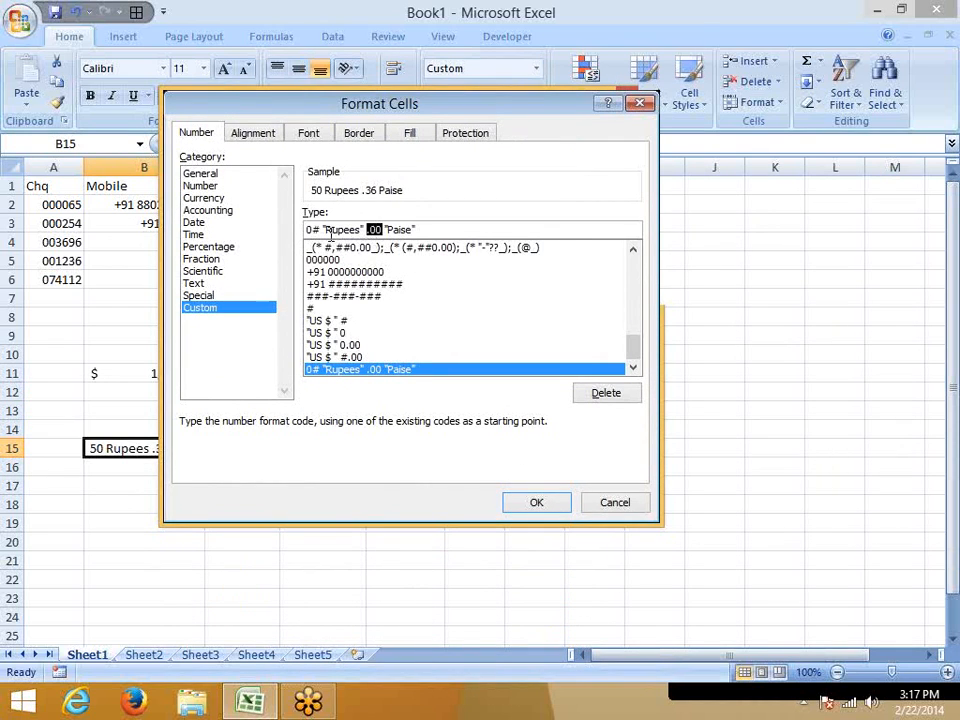
double_click(310, 229)
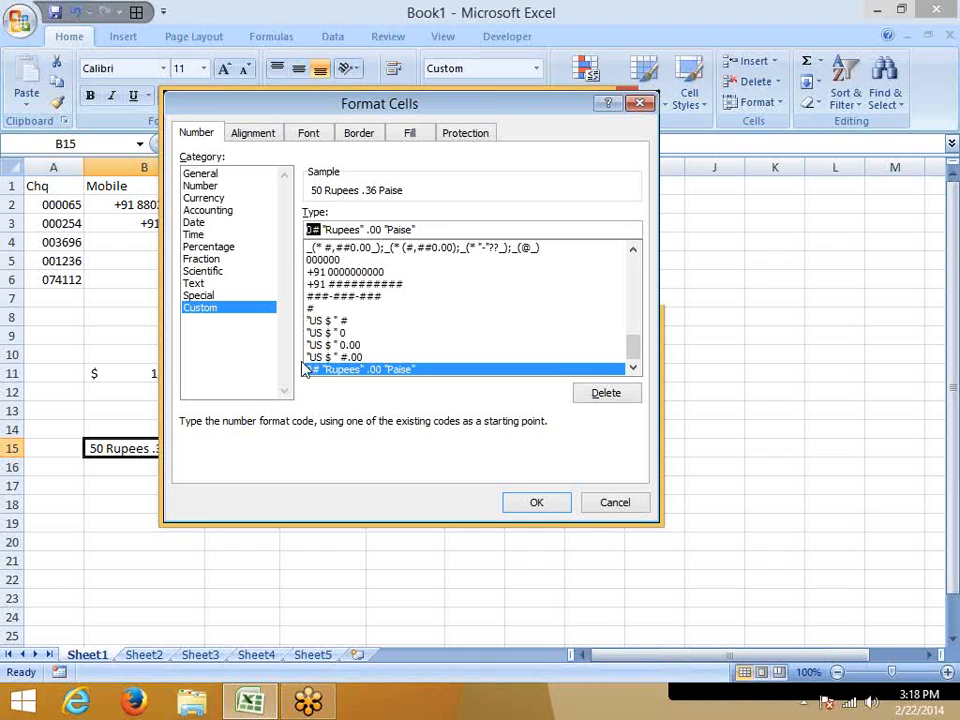
key("Return")
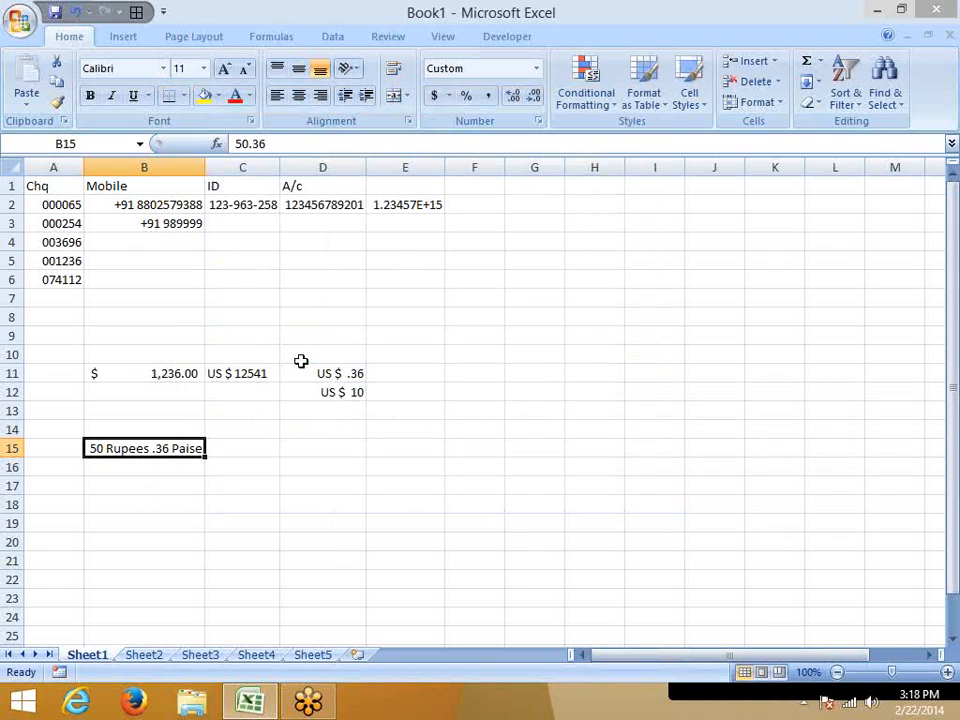
Replace the amount in B15 with .36.
key("BackSpace")
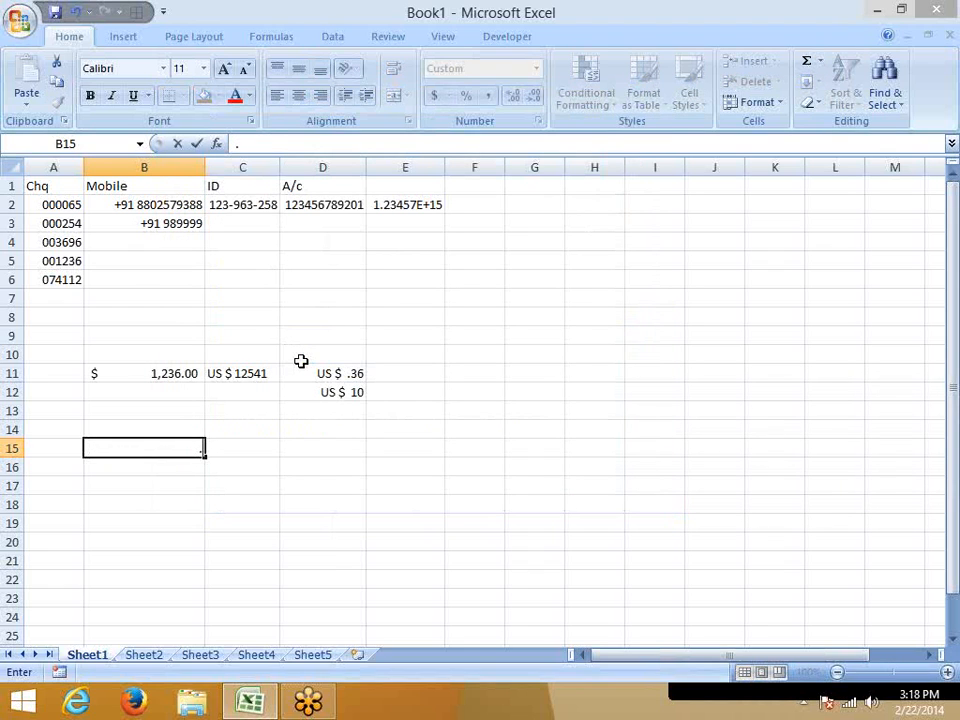
type(".36")
key("Return")
key("Up")
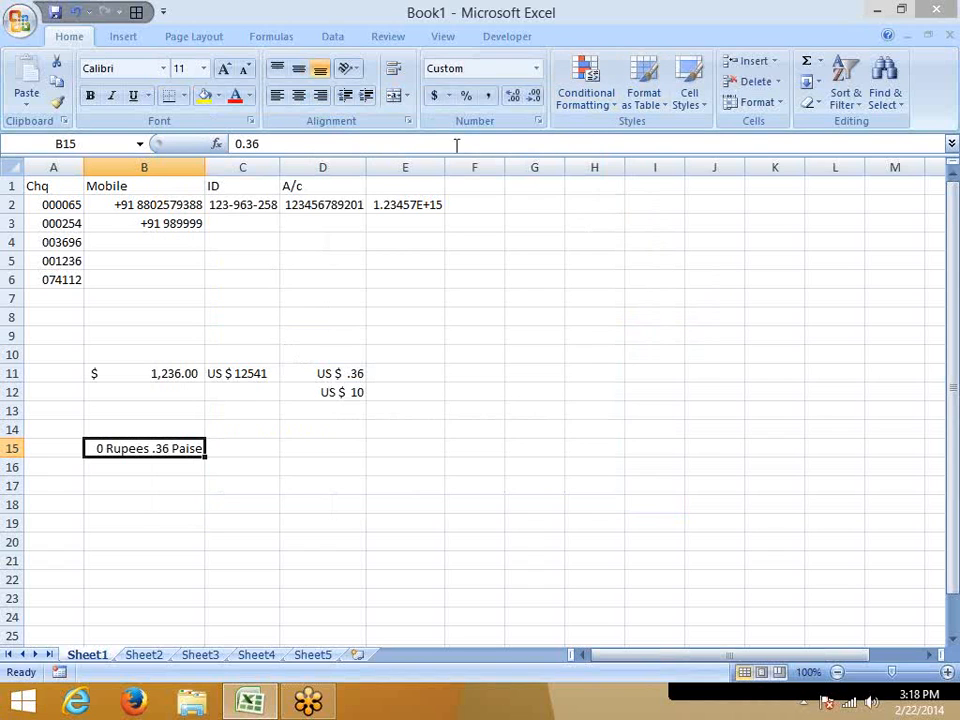
Apply the custom number format ## "Rupees" .00 "Paise" to B15.
left_click(539, 122)
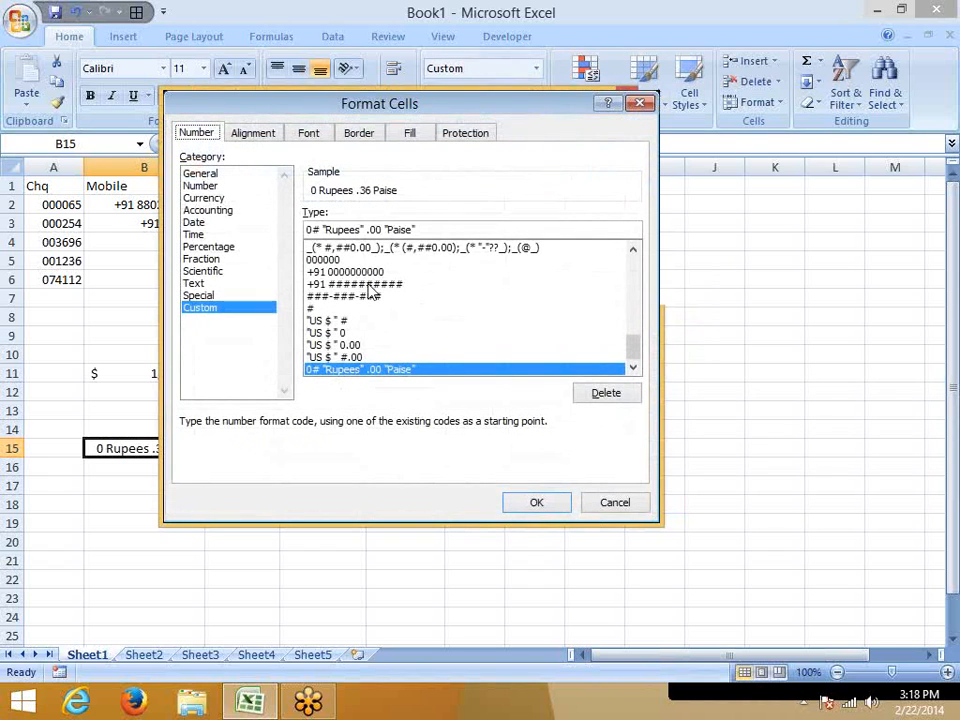
left_click(313, 229)
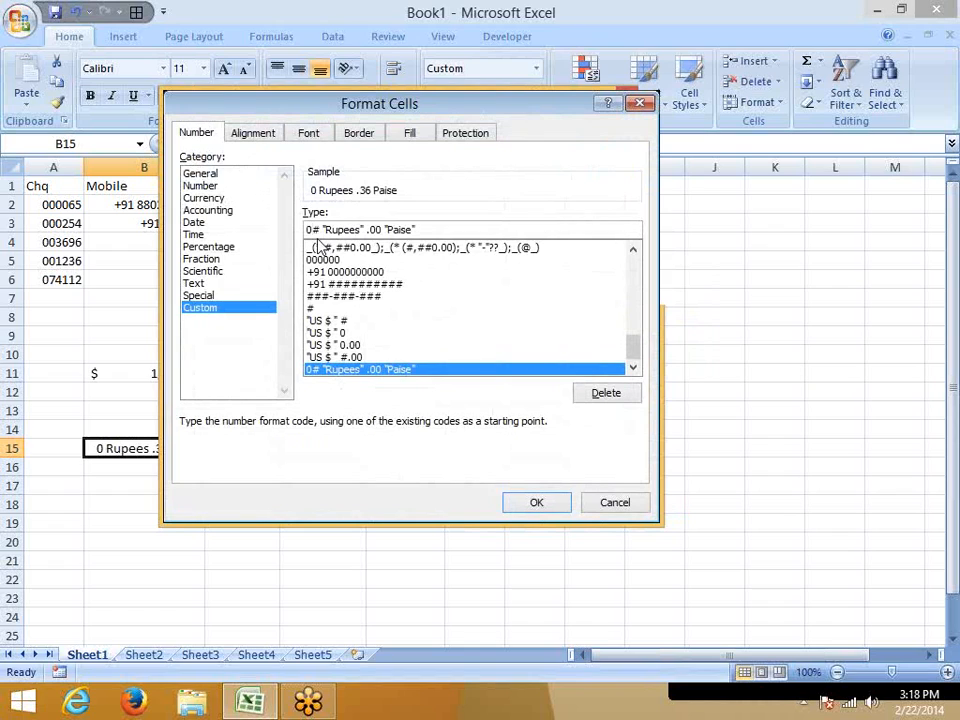
key("BackSpace")
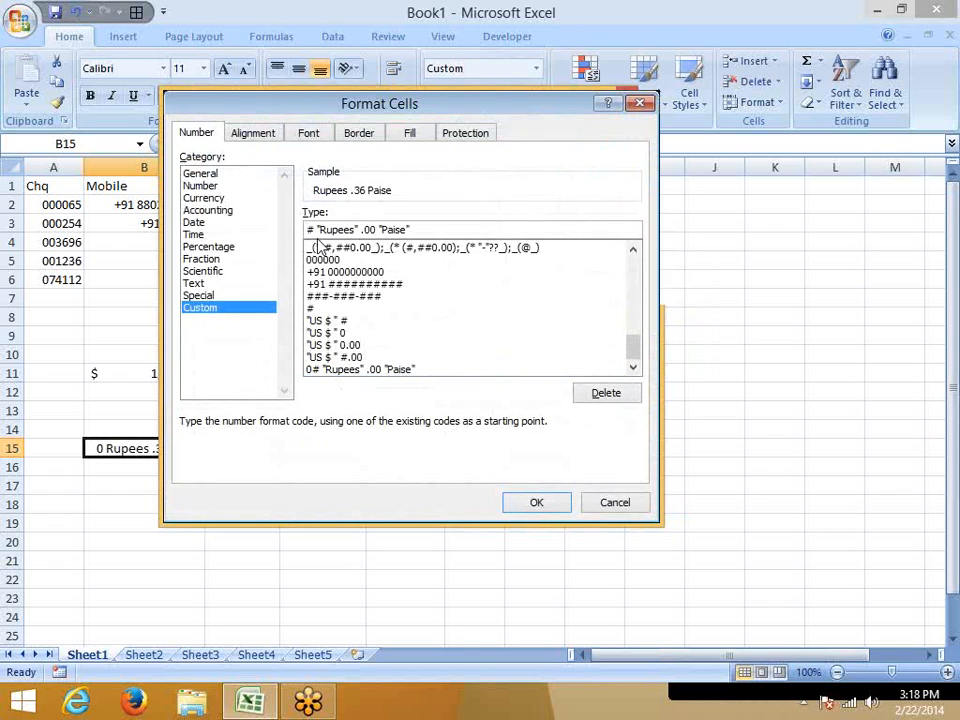
type("#")
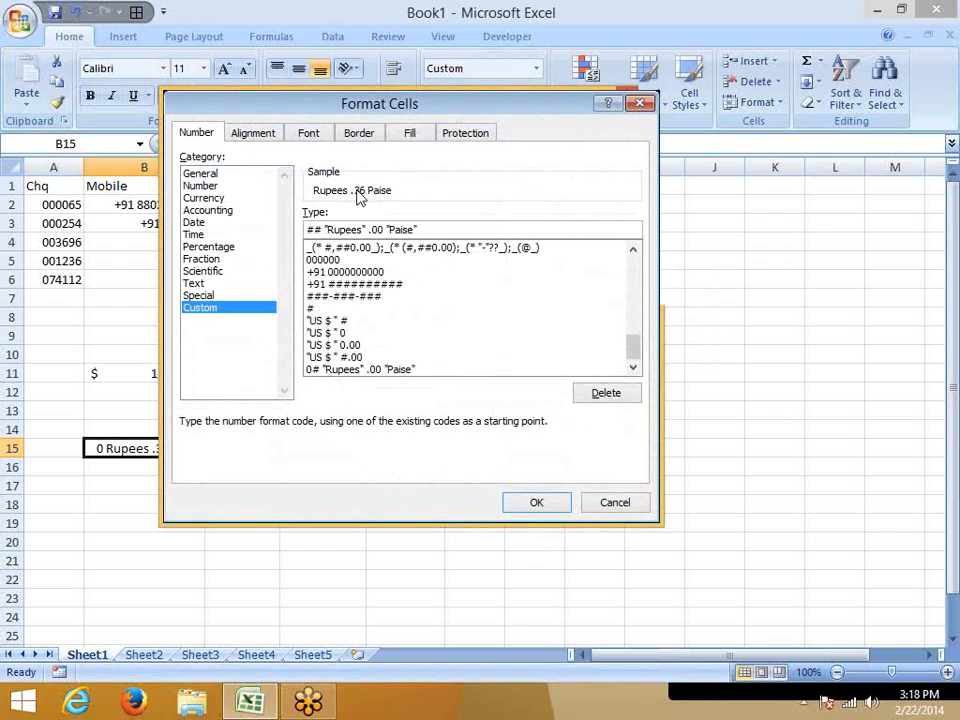
left_click(563, 506)
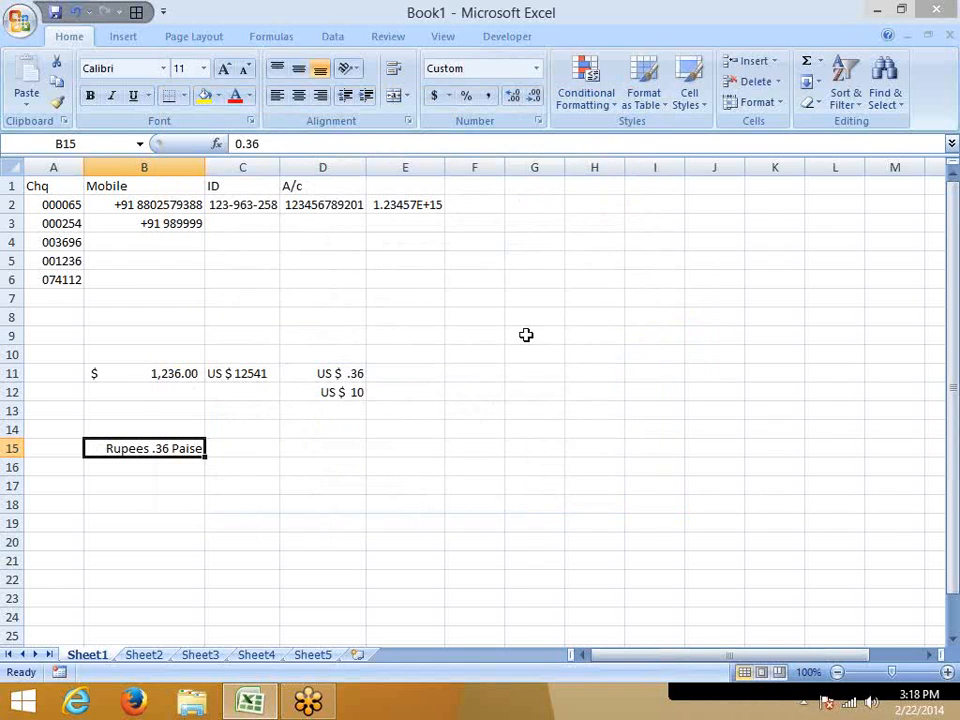
Change B15's custom number format to 00 "Rupees" .00 "Paise".
left_click(539, 122)
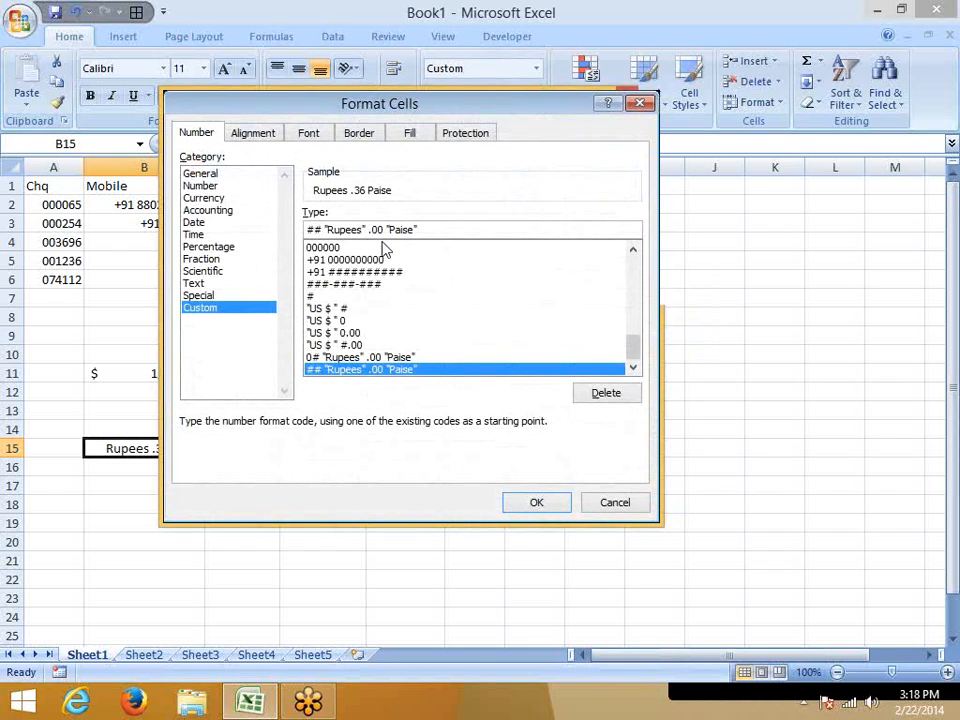
key("Delete")
key("Delete")
key("Delete")
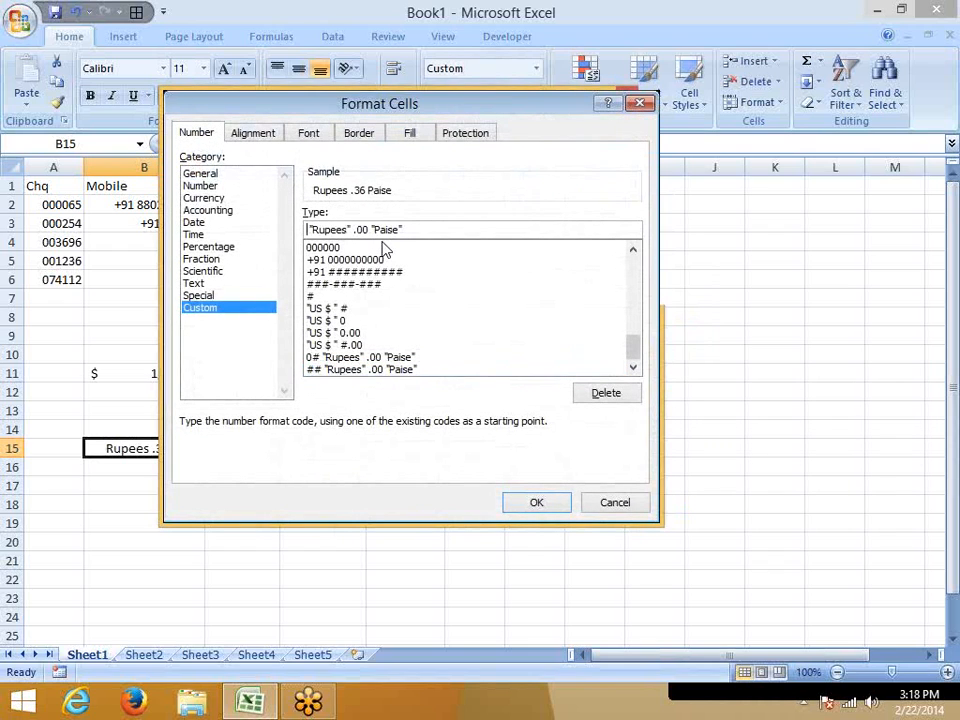
type("00")
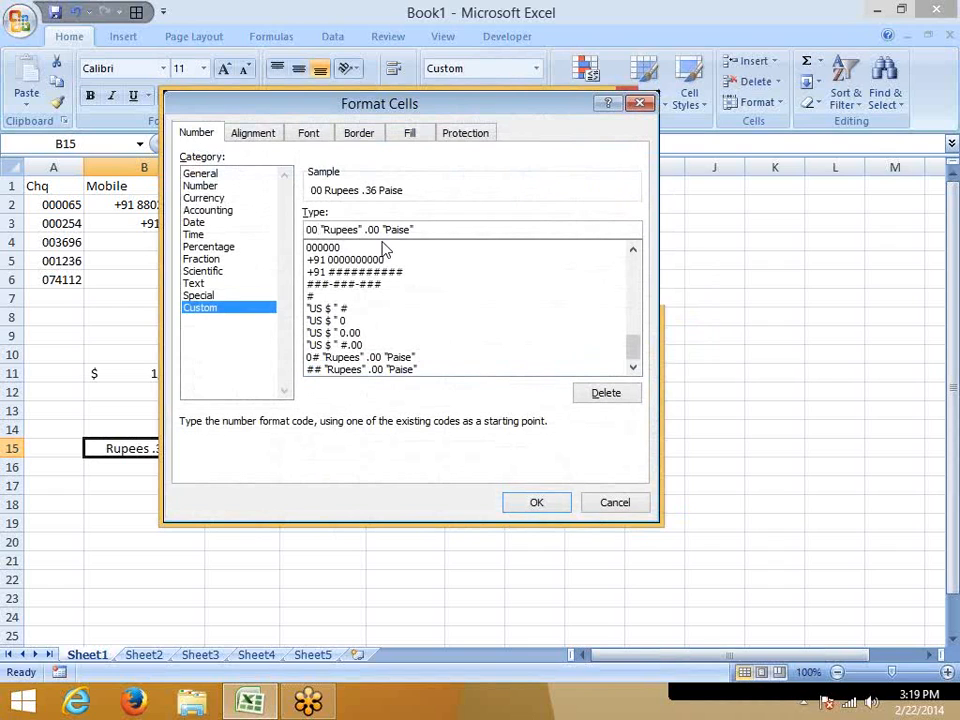
key("Return")
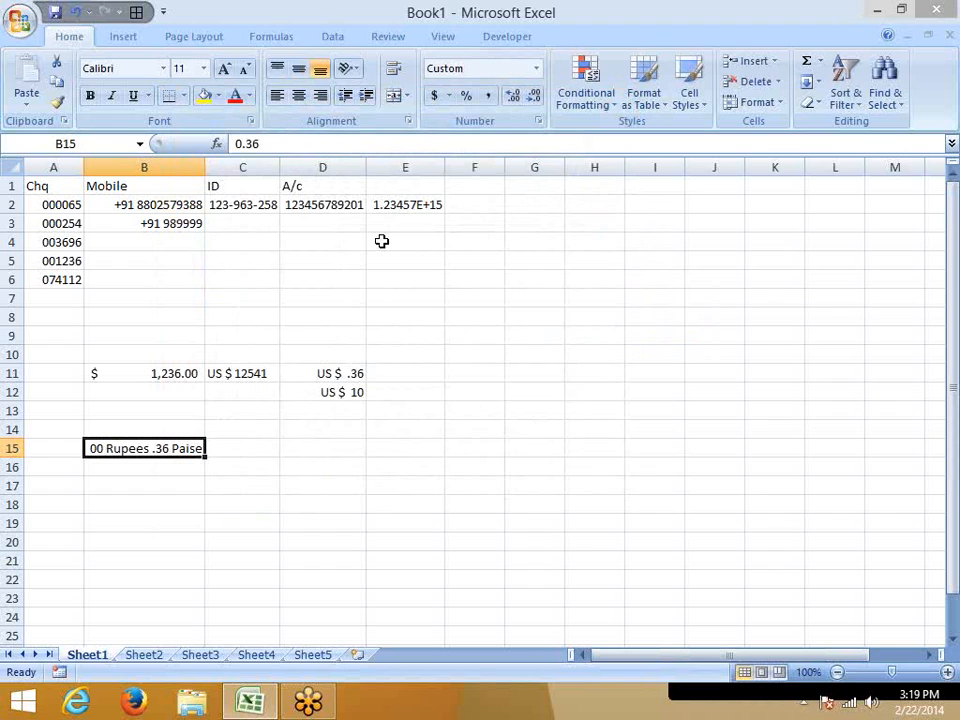
Apply the custom number format 0 "Rupees" .00 "Paise" to B15 and enter 1.36 in the cell.
left_click(539, 121)
left_click(313, 230)
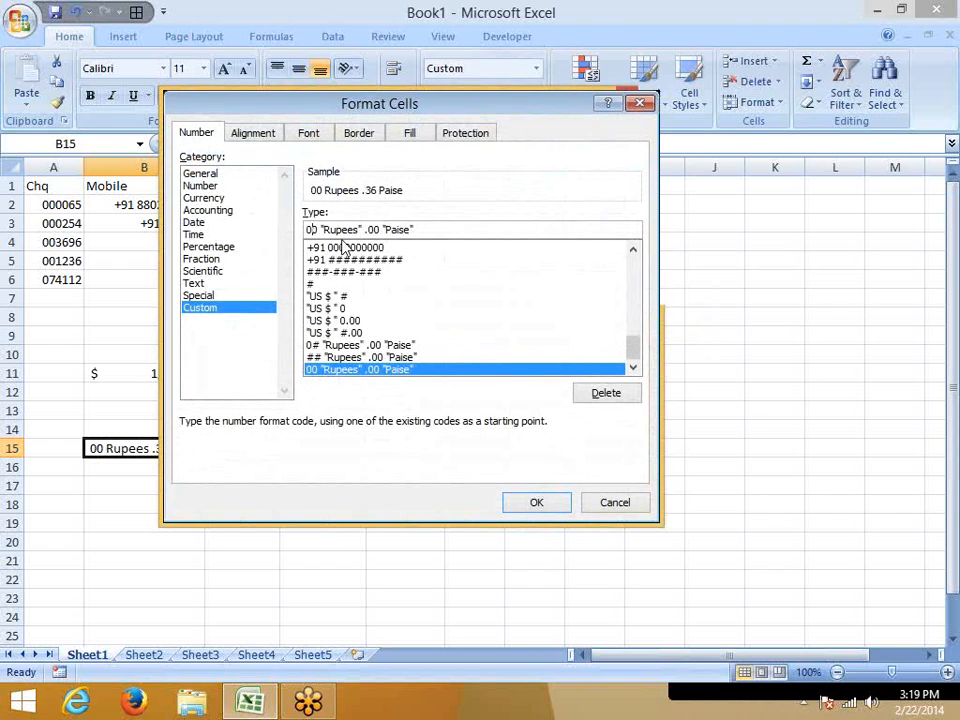
key("BackSpace")
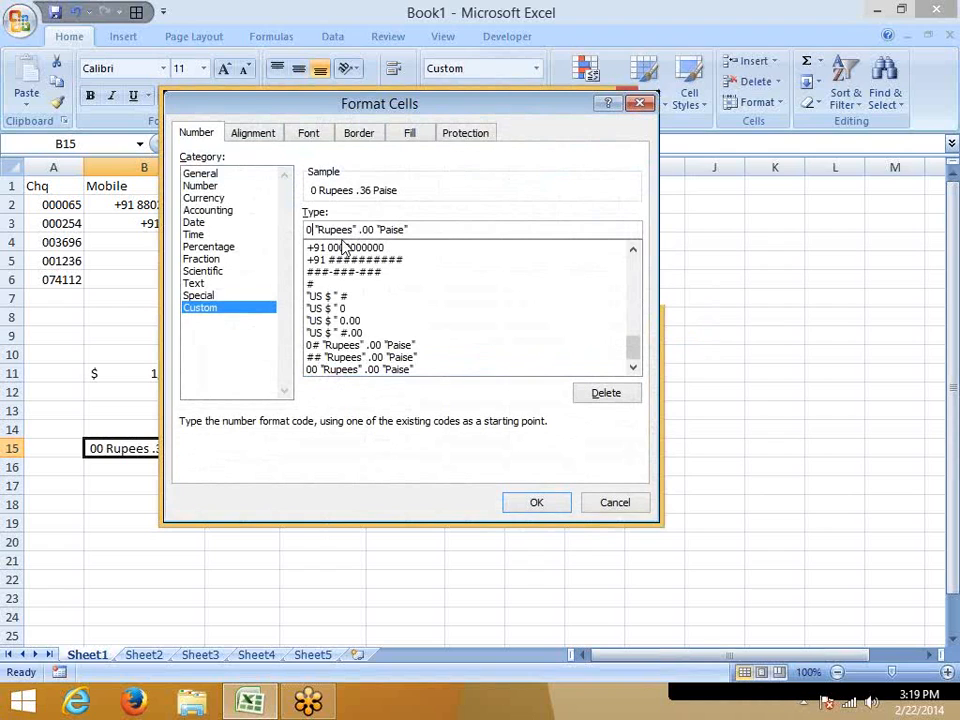
key("Return")
type("1.36")
key("Return")
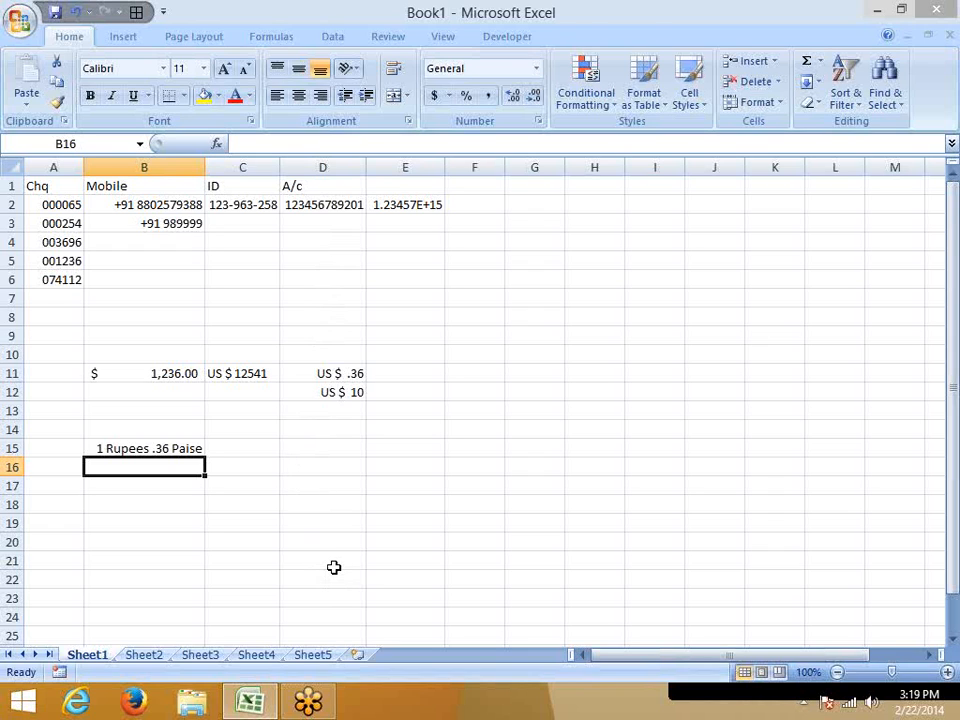
Set B15's custom format to 00 "Rupees" .00 "Paise" and replace its amount with 0.36.
left_click(165, 450)
left_click(539, 121)
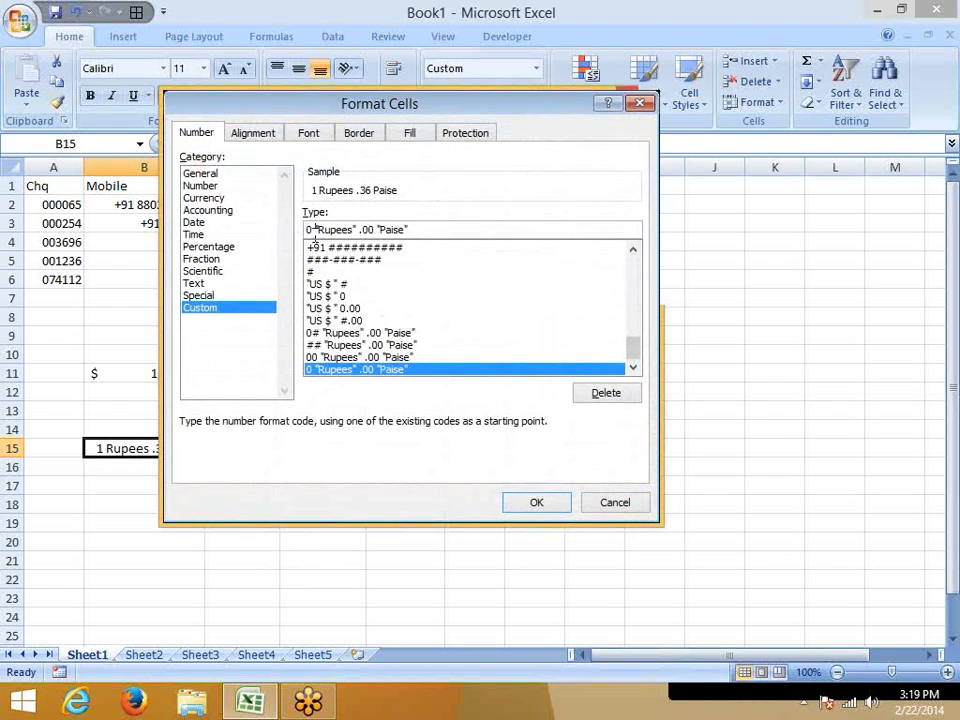
left_click(311, 230)
type("0")
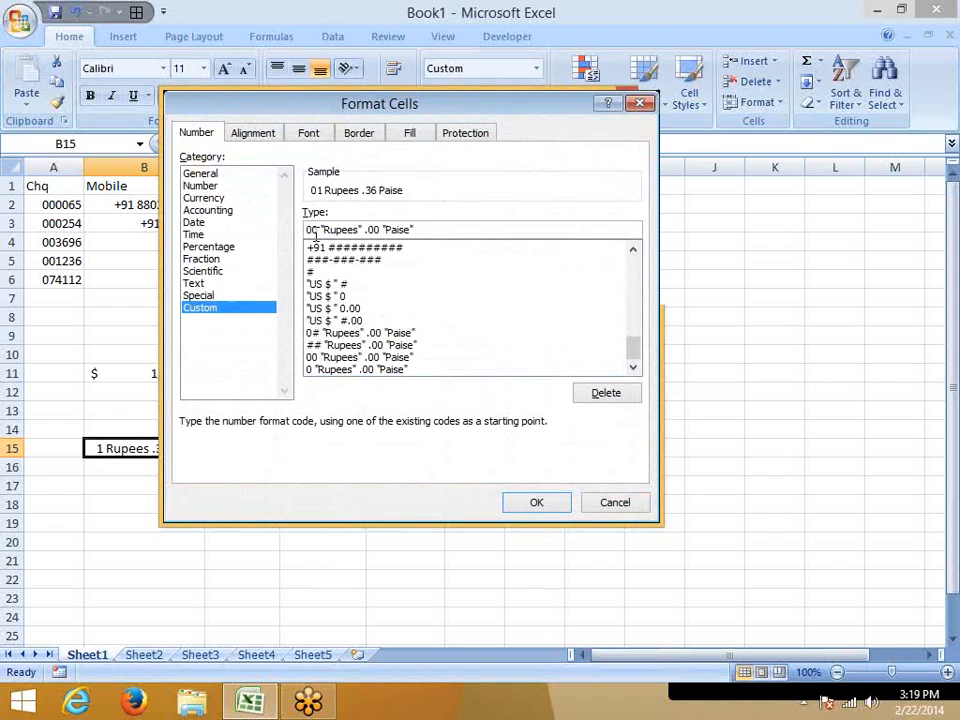
key("Return")
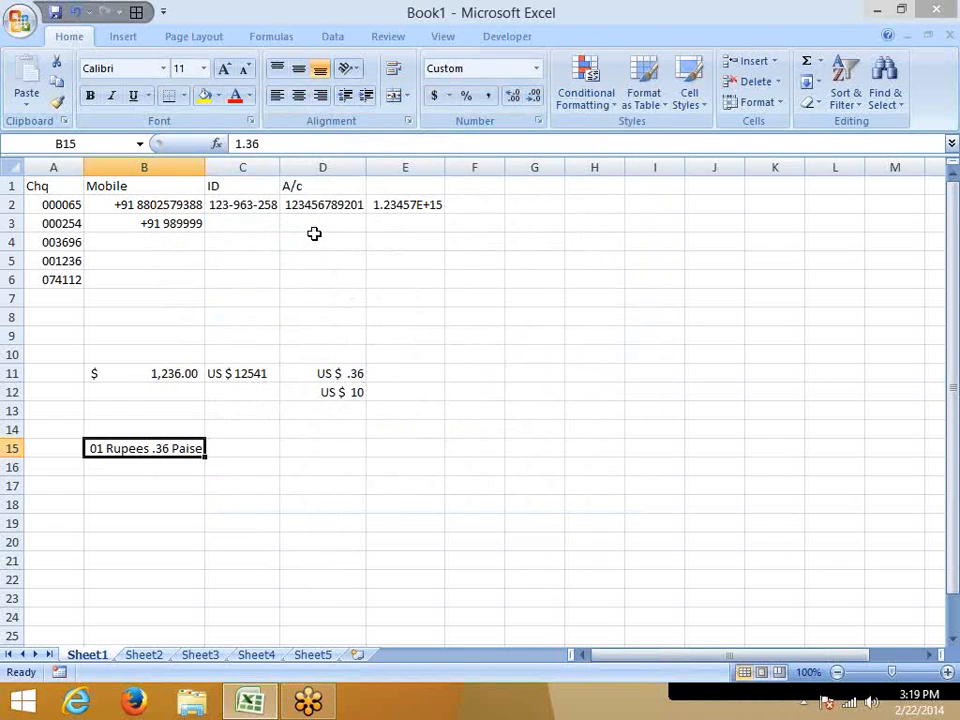
type("0.36")
key("Return")
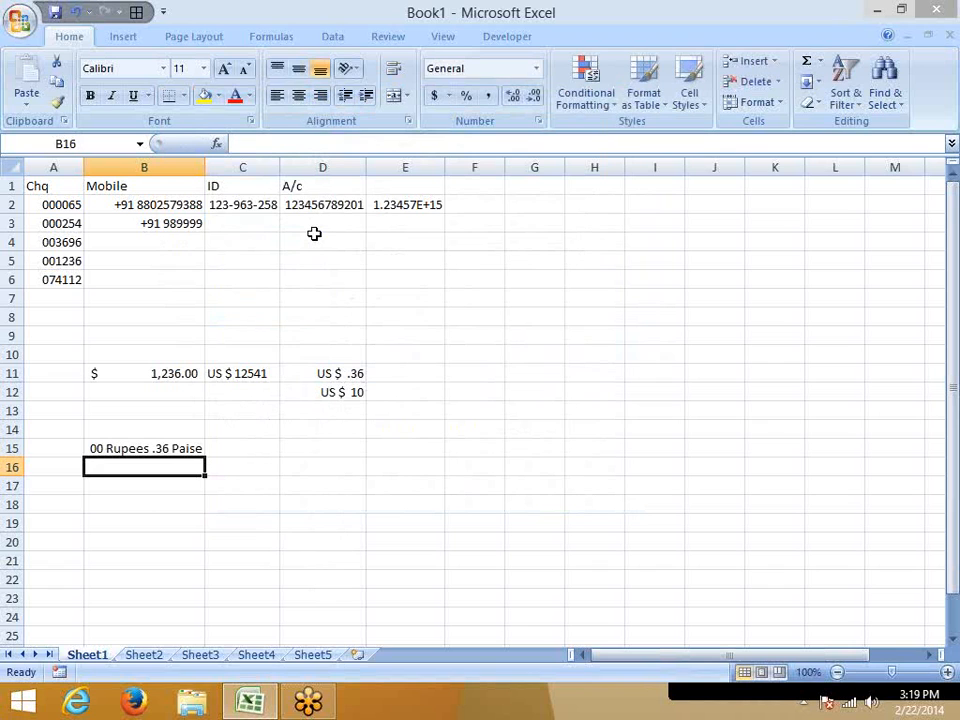
key("Up")
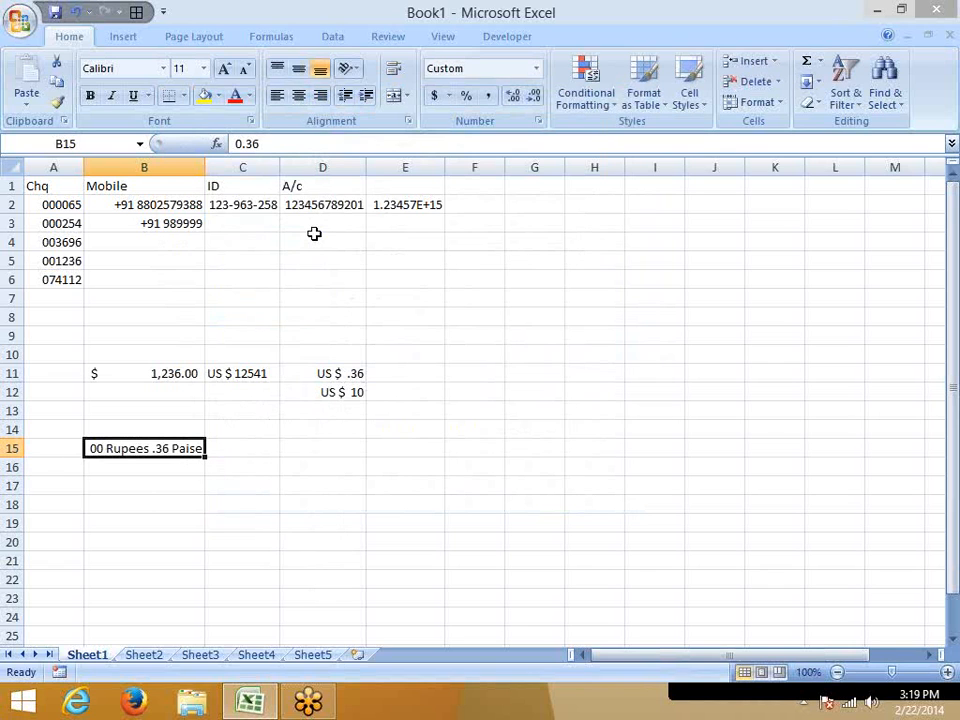
Apply the custom number format 0# "Rupees" .## "Paise" to B15.
left_click(538, 122)
left_click(313, 229)
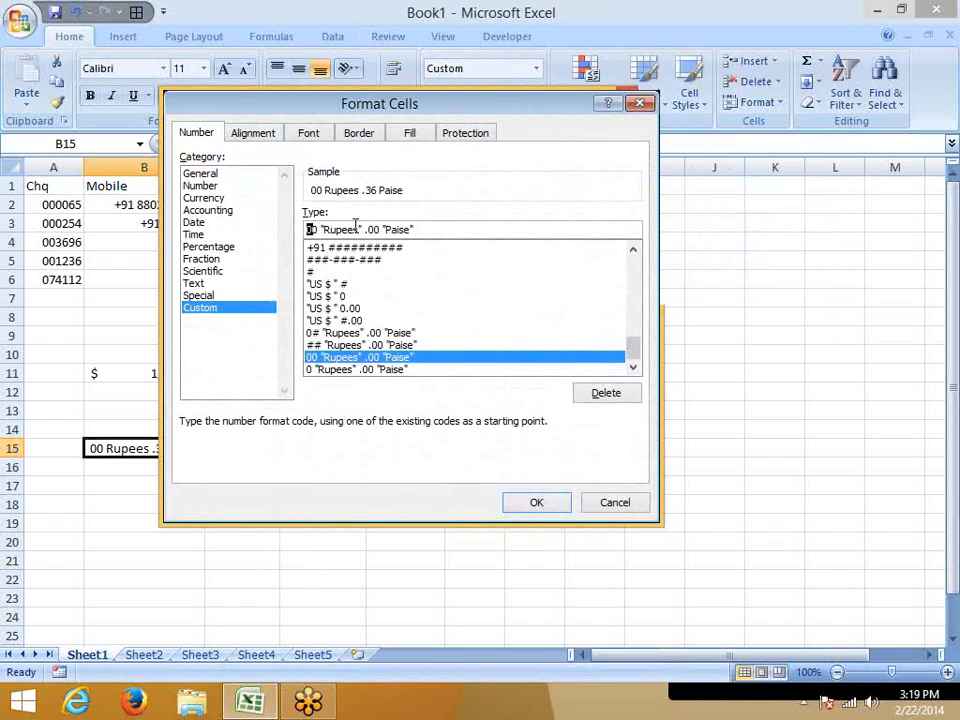
key("BackSpace")
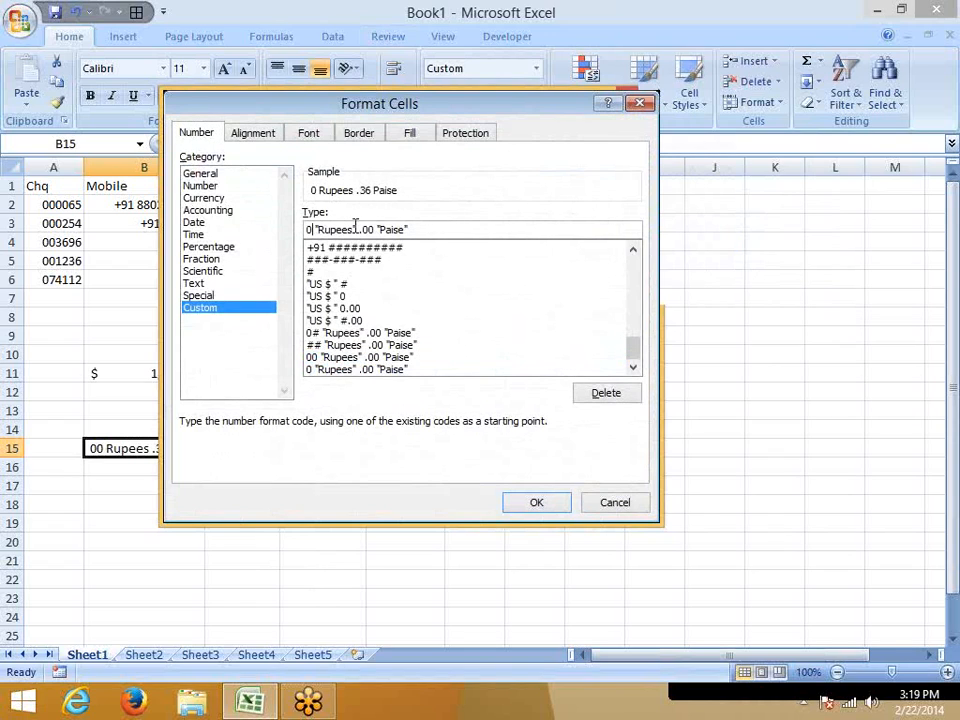
type("#")
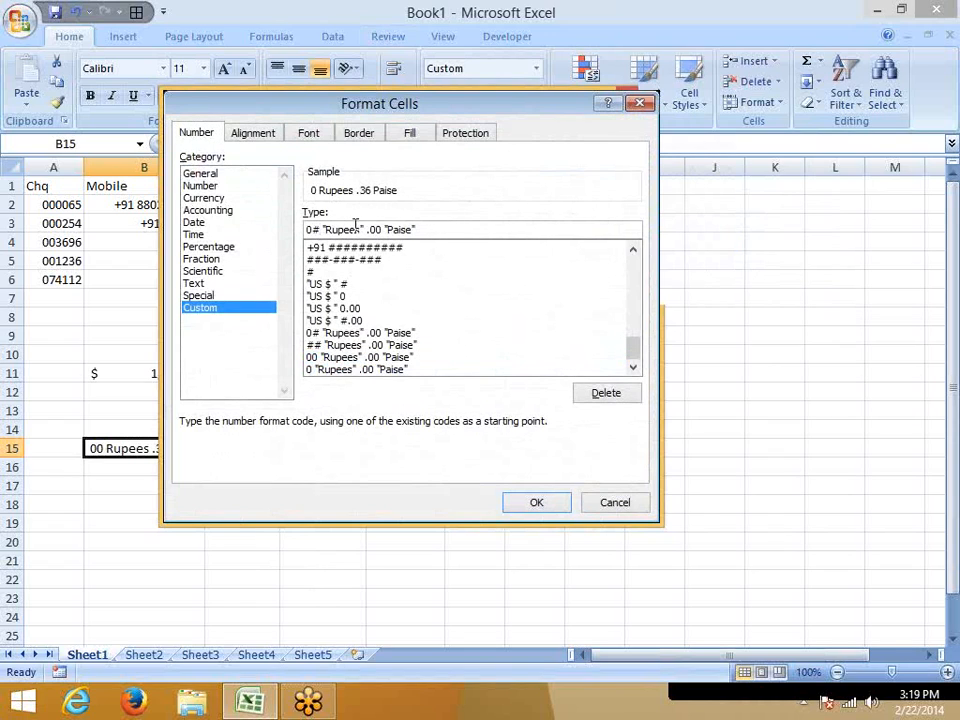
double_click(372, 228)
left_click(382, 229)
double_click(381, 229)
type(".##")
key("Return")
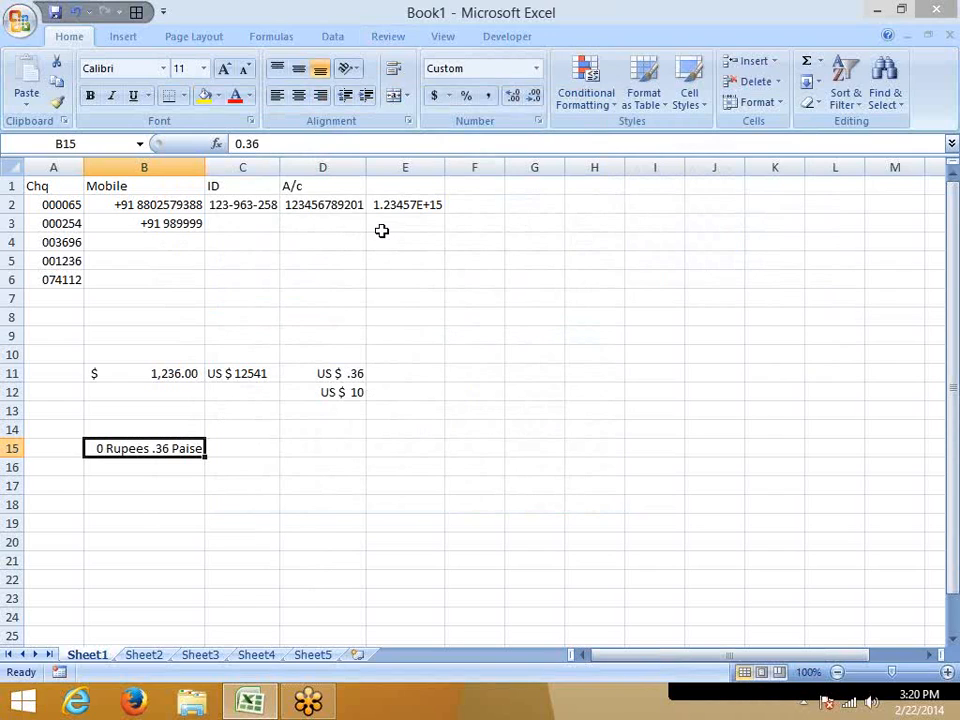
Replace the amount in B15 with 25.50.
type("25")
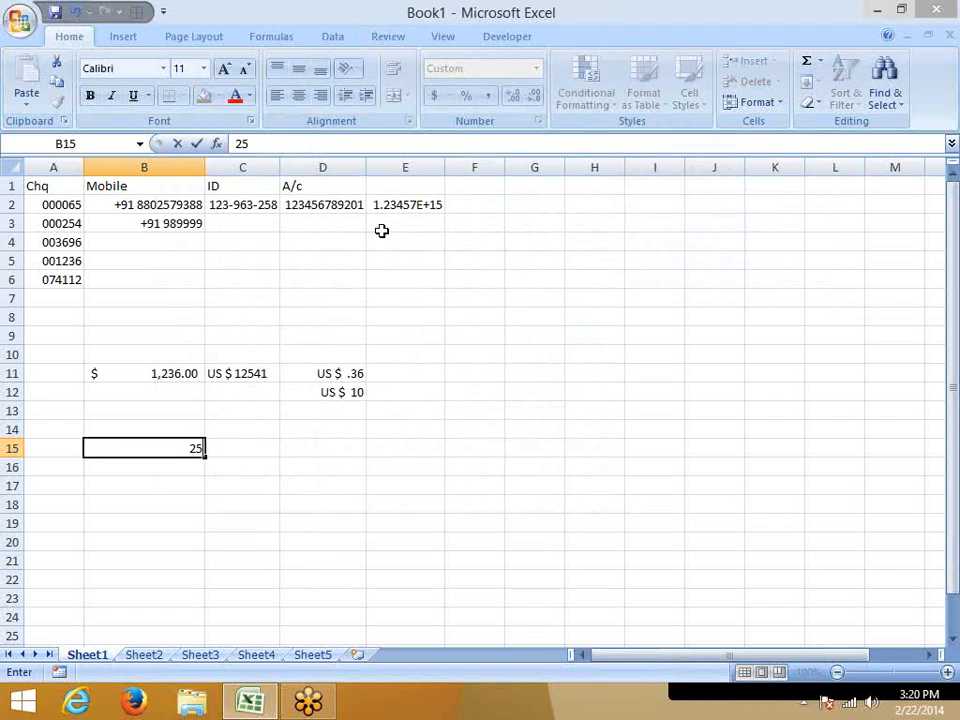
type(".50")
key("Return")
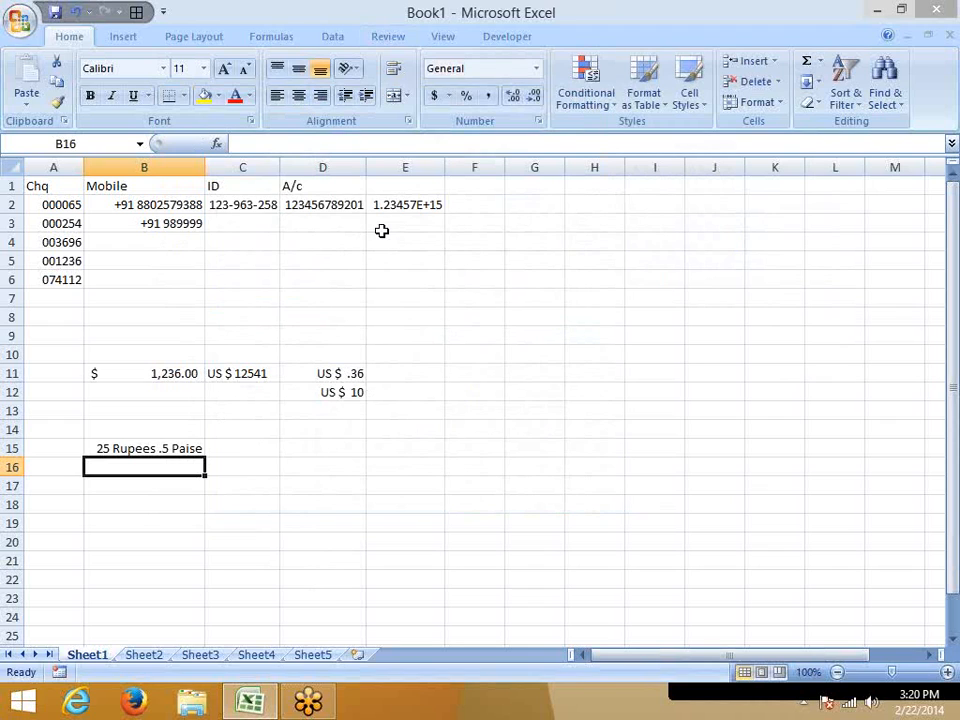
Enter 1.5 in the unformatted cell D16 and keep that cell selected.
key("Right")
key("Right")
type("1.5")
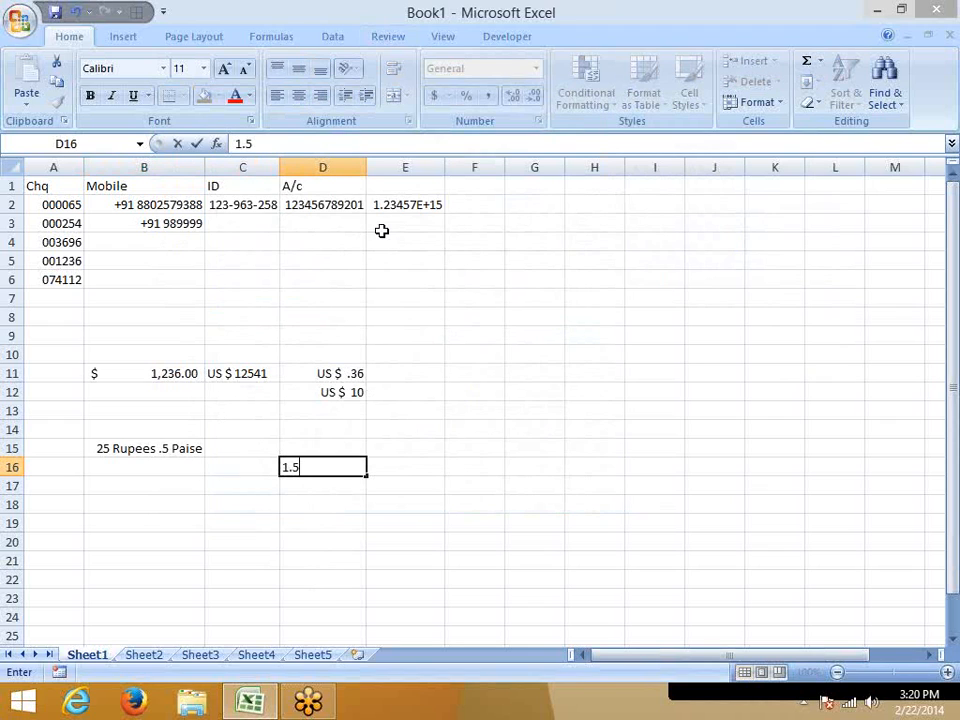
key("Return")
key("Up")
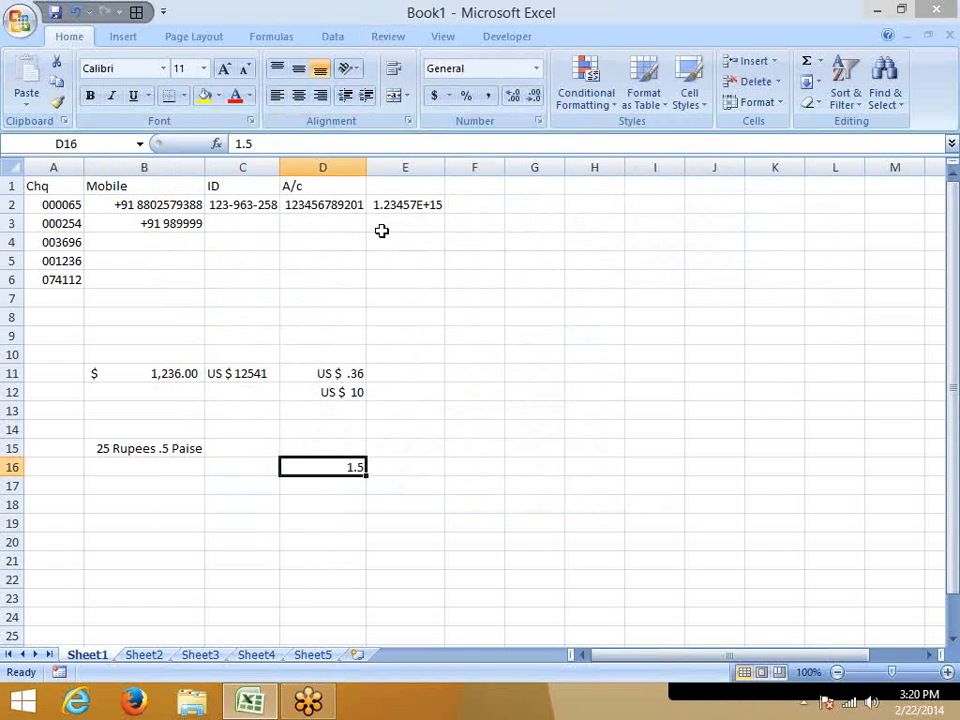
Change the decimal placeholders of B15's custom format so it reads 0# "Rupees" .00 "Paise".
key("Left")
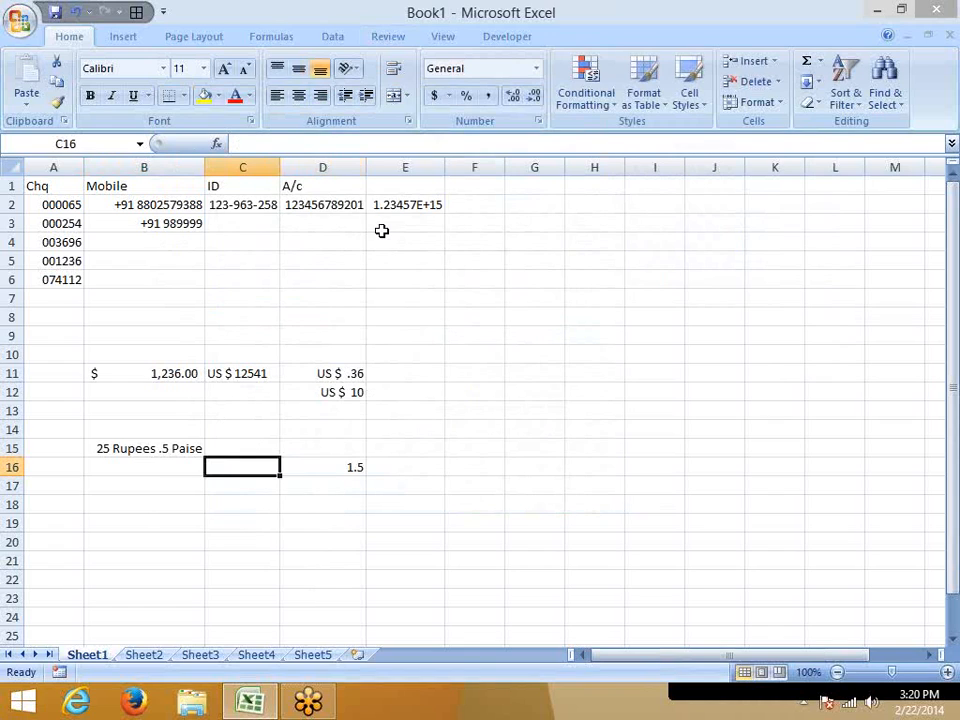
key("Up")
key("Left")
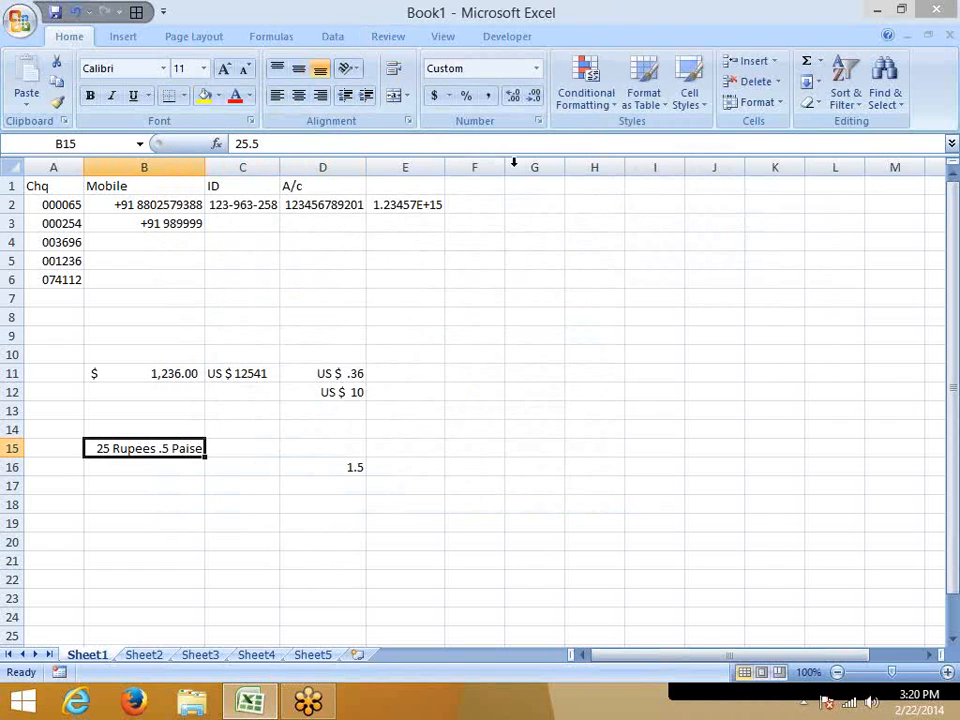
left_click(539, 121)
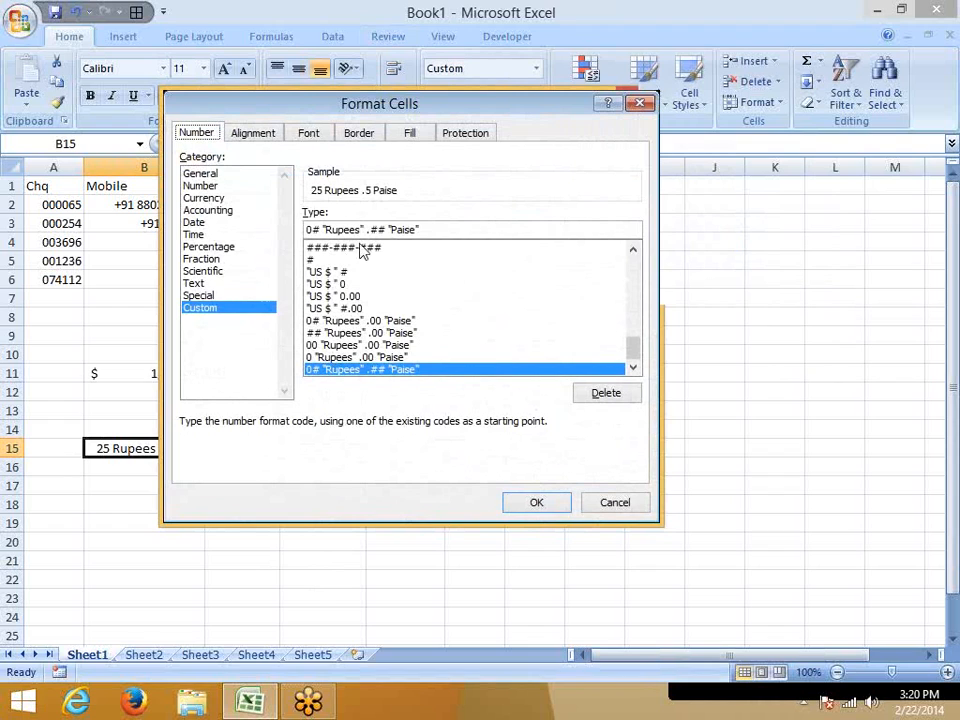
left_click(378, 229)
key("Delete")
key("BackSpace")
type("00")
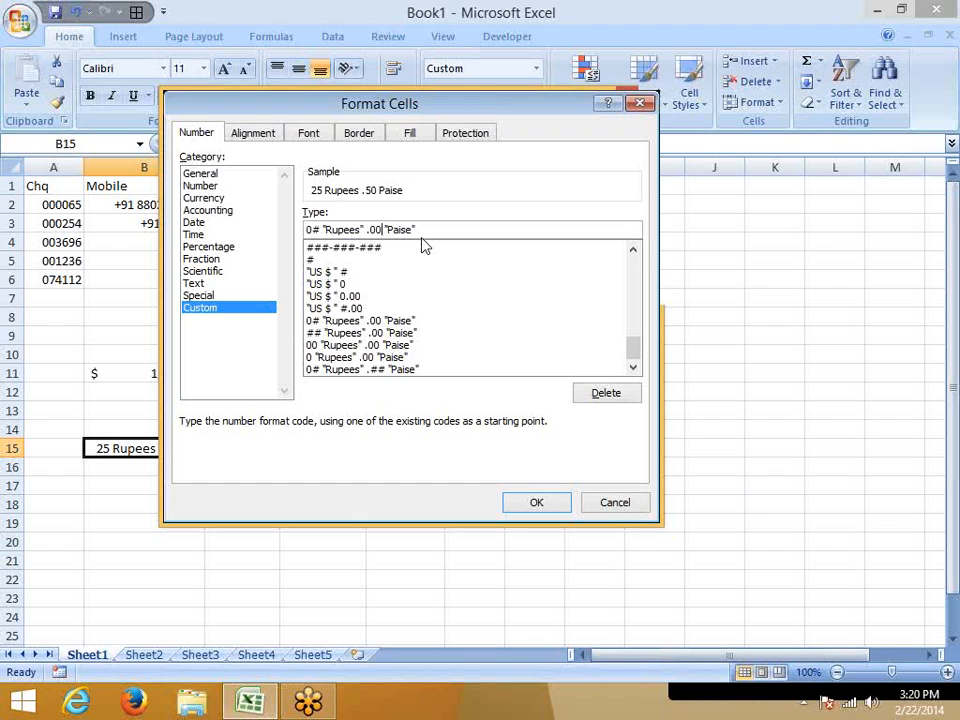
key("Return")
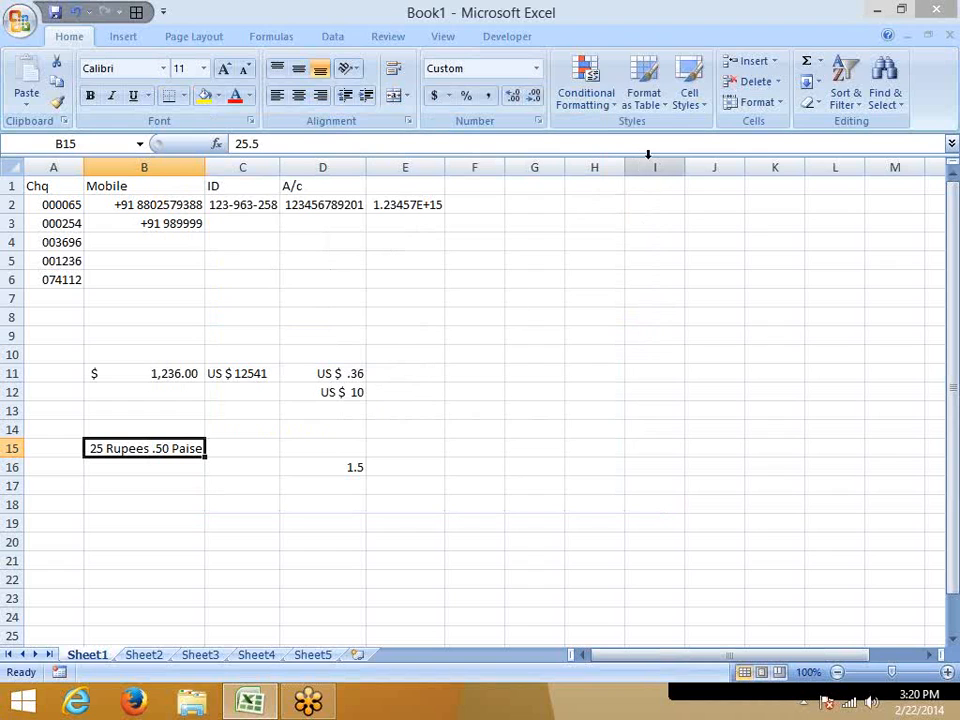
Open the custom number format of B15 and inspect the 0# placeholders in front of "Rupees".
left_click(540, 122)
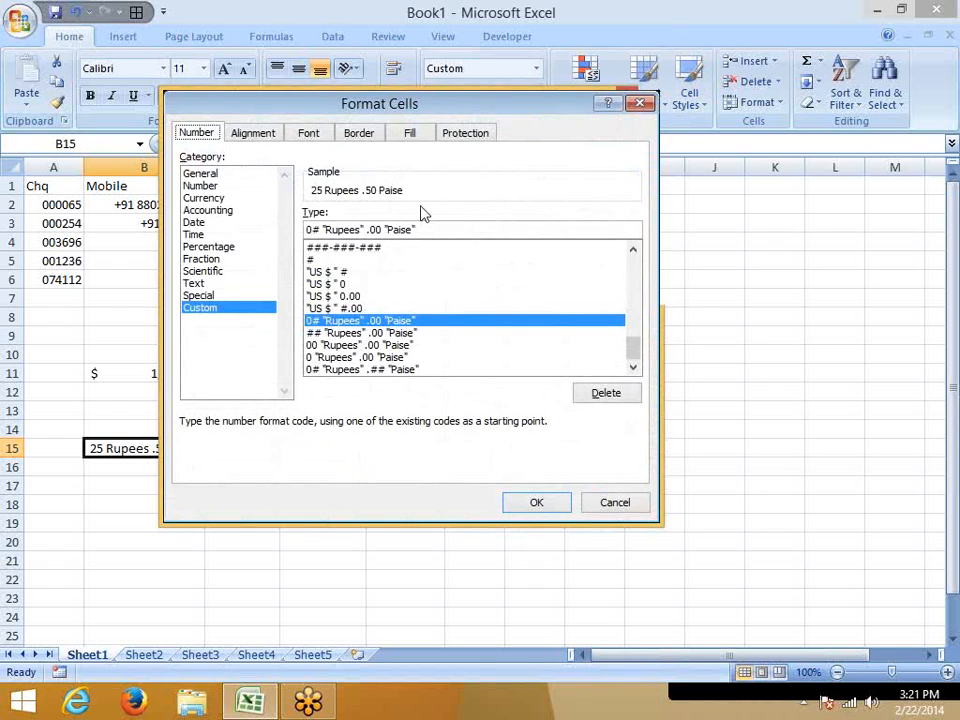
double_click(314, 229)
left_click_drag(497, 107, 419, 14)
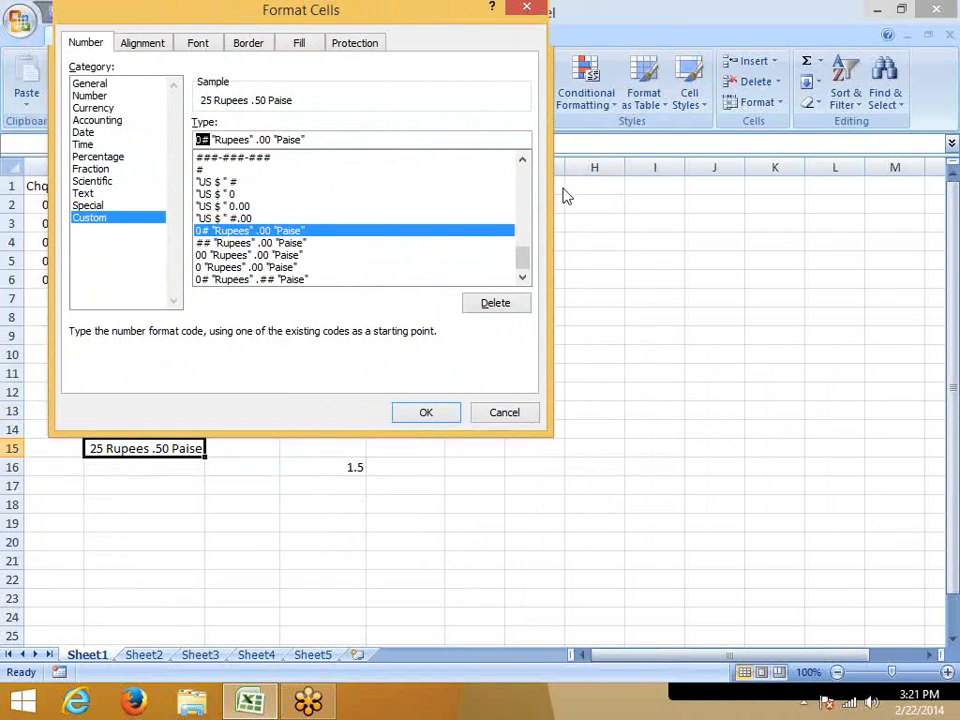
left_click(697, 245)
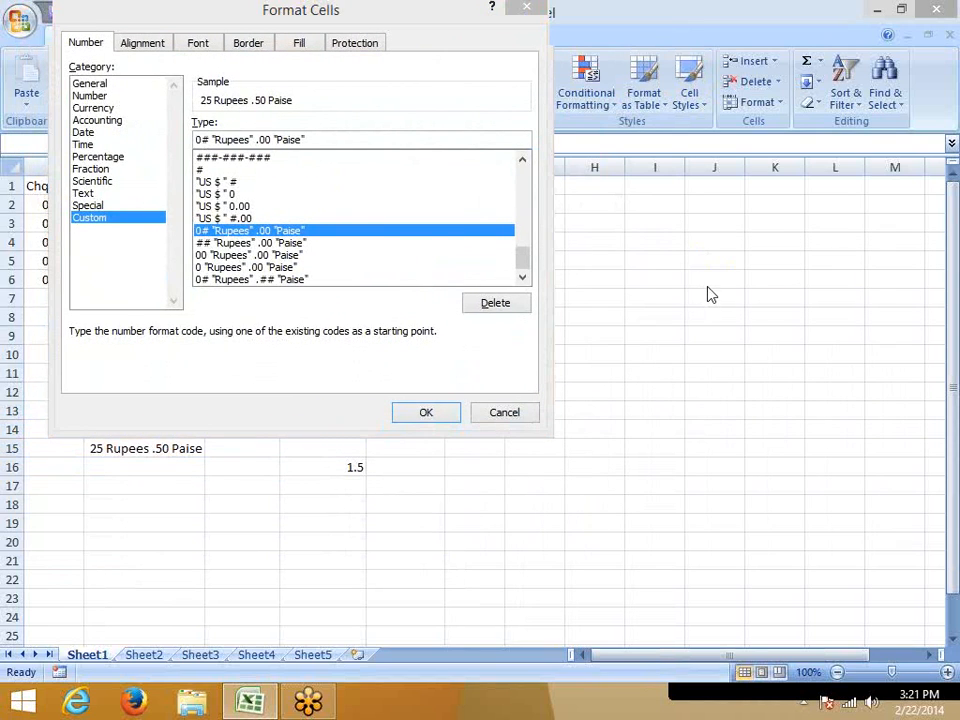
left_click(707, 287)
mouse_move(92, 373)
left_mouse_down()
mouse_move(94, 392)
mouse_move(104, 384)
left_mouse_up()
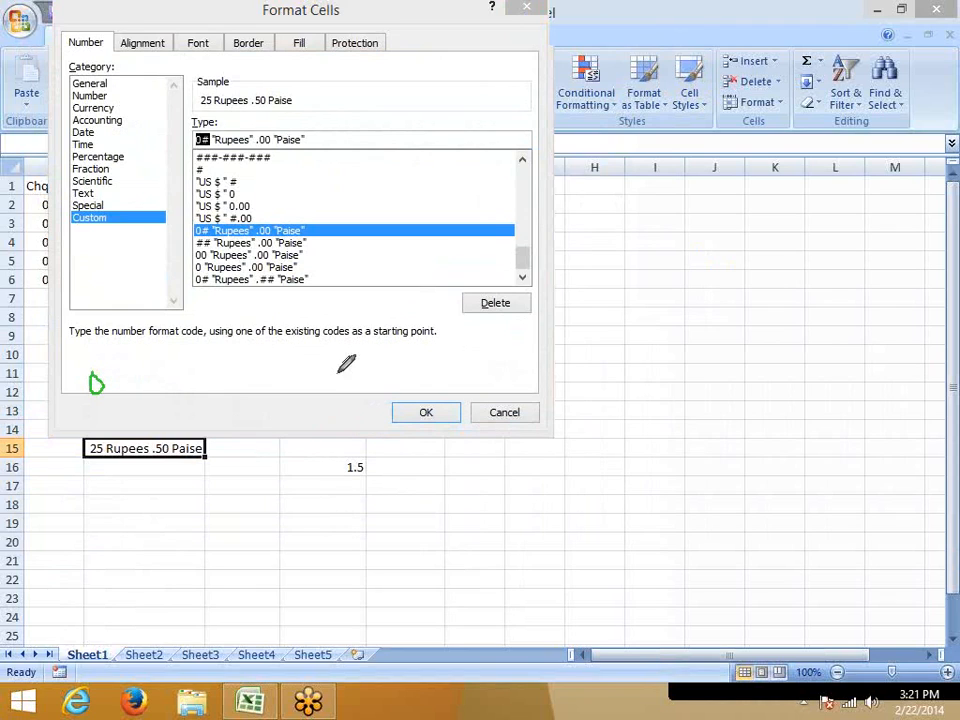
mouse_move(321, 360)
left_mouse_down()
mouse_move(334, 357)
mouse_move(319, 364)
mouse_move(373, 388)
mouse_move(379, 368)
mouse_move(405, 388)
left_mouse_up()
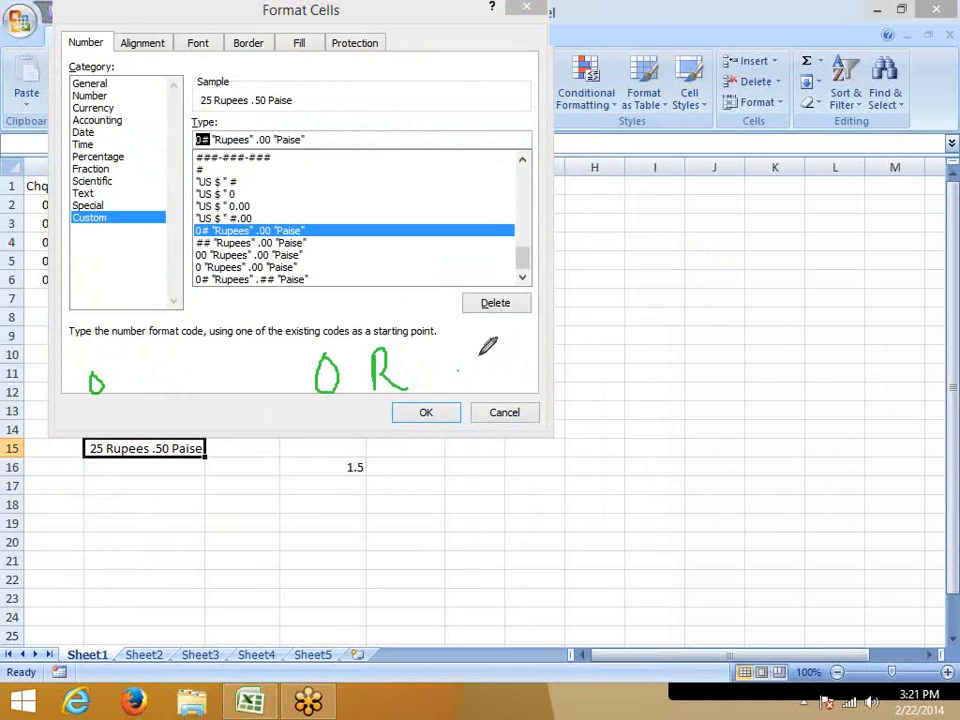
mouse_move(490, 350)
left_mouse_down()
mouse_move(492, 374)
mouse_move(514, 343)
mouse_move(511, 352)
left_mouse_up()
mouse_move(88, 410)
left_mouse_down()
mouse_move(86, 427)
mouse_move(87, 411)
left_mouse_up()
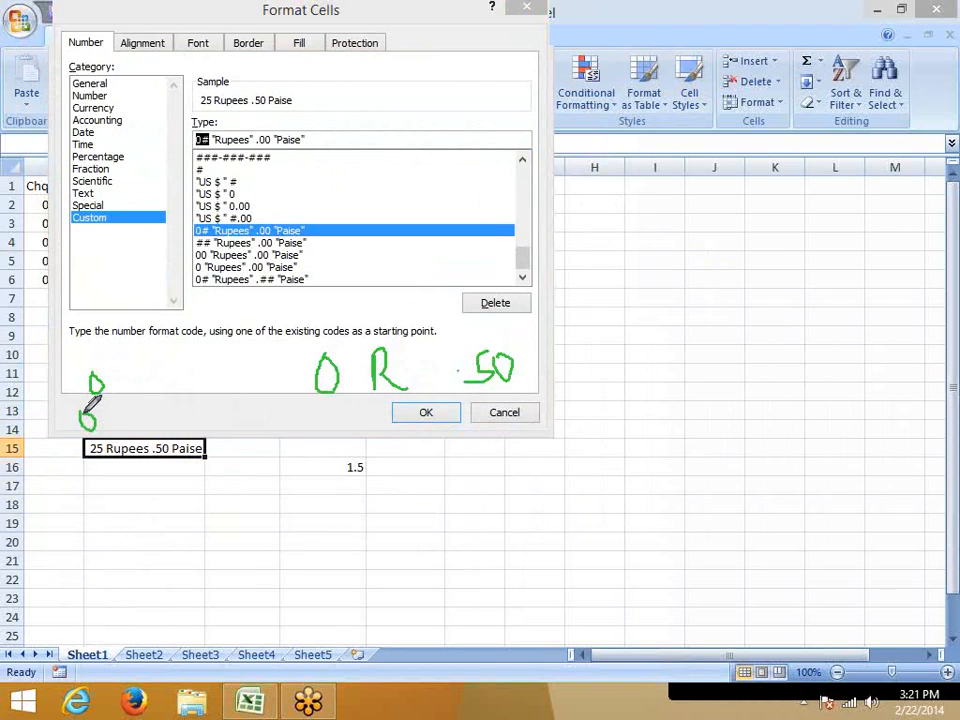
mouse_move(286, 462)
left_mouse_down()
mouse_move(292, 478)
mouse_move(296, 462)
mouse_move(304, 478)
mouse_move(310, 472)
left_mouse_up()
left_click_drag(370, 462, 420, 503)
left_click(468, 488)
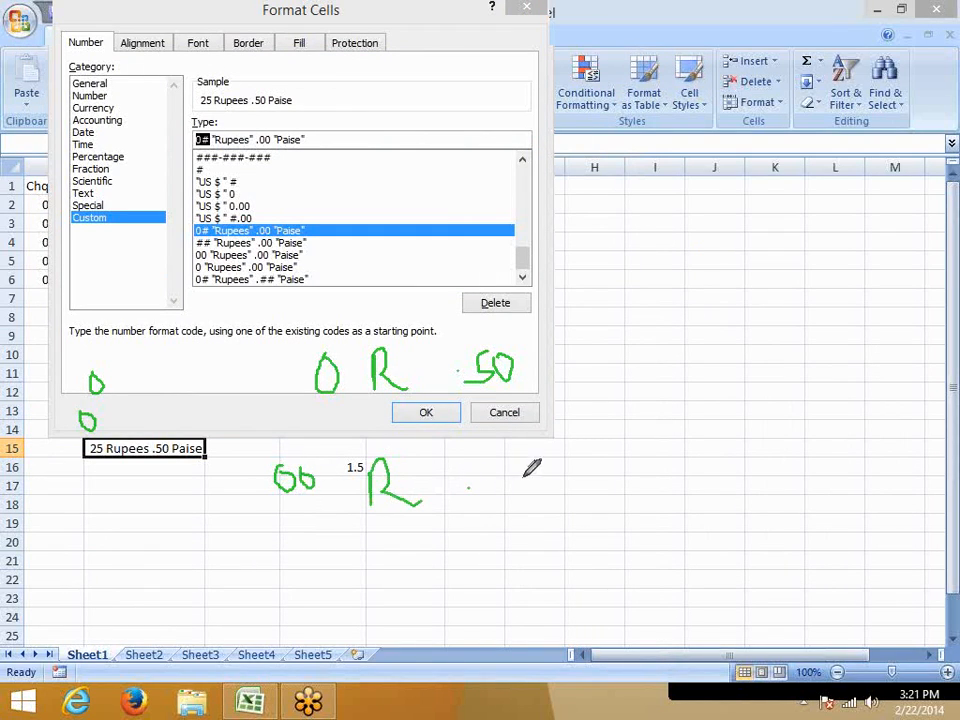
mouse_move(503, 472)
left_mouse_down()
mouse_move(514, 467)
mouse_move(496, 506)
left_mouse_up()
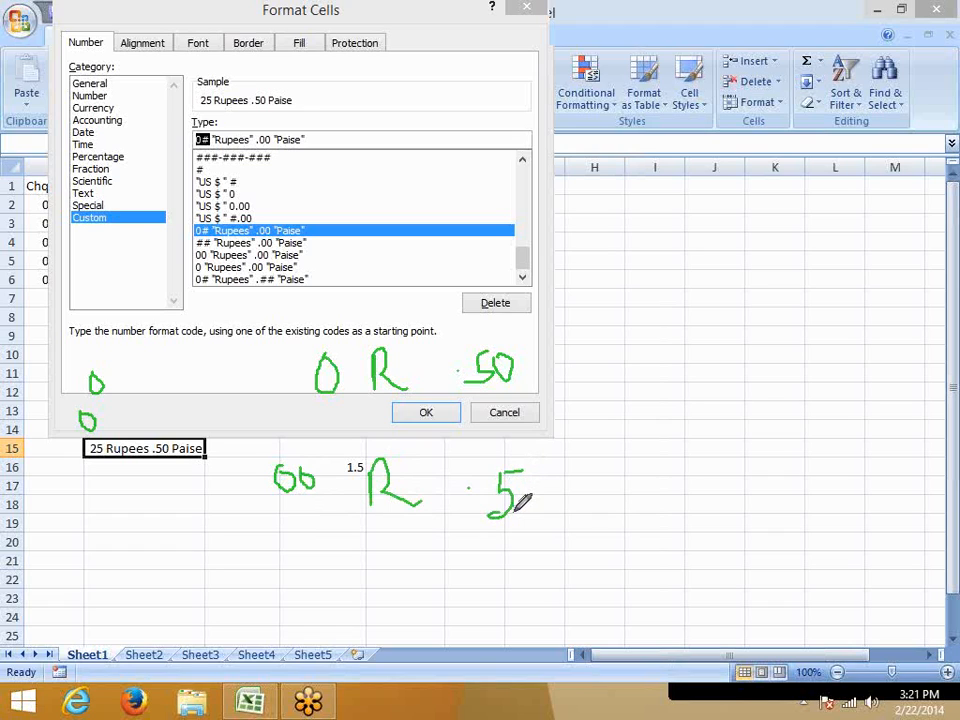
left_click_drag(545, 477, 537, 487)
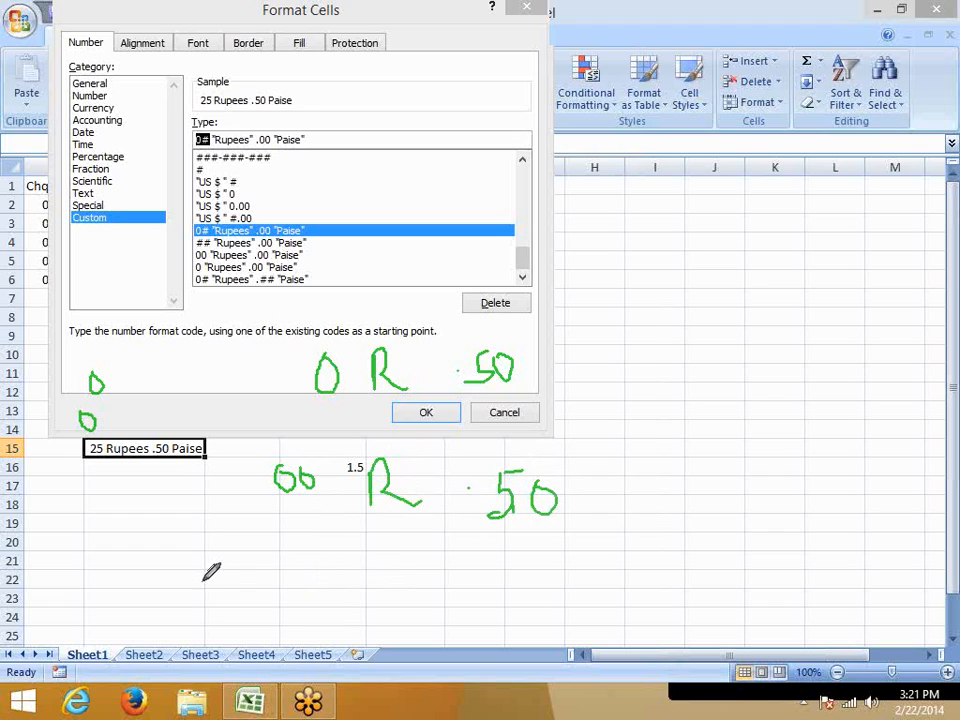
left_click_drag(259, 511, 329, 509)
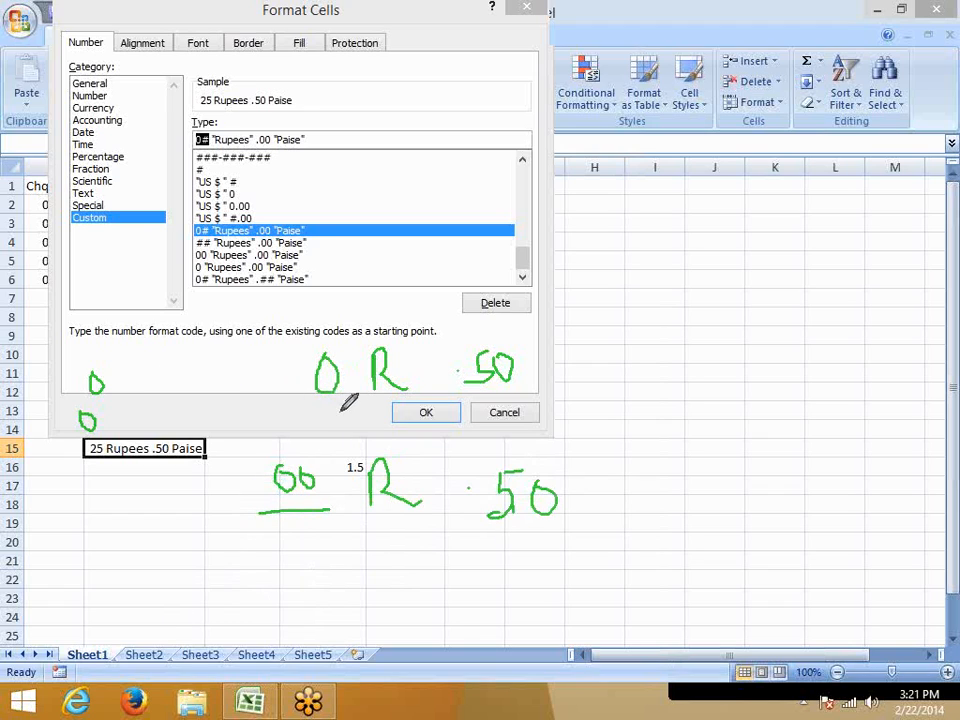
left_click_drag(303, 401, 343, 399)
left_click_drag(104, 368, 98, 376)
mouse_move(346, 183)
left_mouse_down()
mouse_move(346, 212)
mouse_move(397, 175)
mouse_move(394, 214)
left_mouse_up()
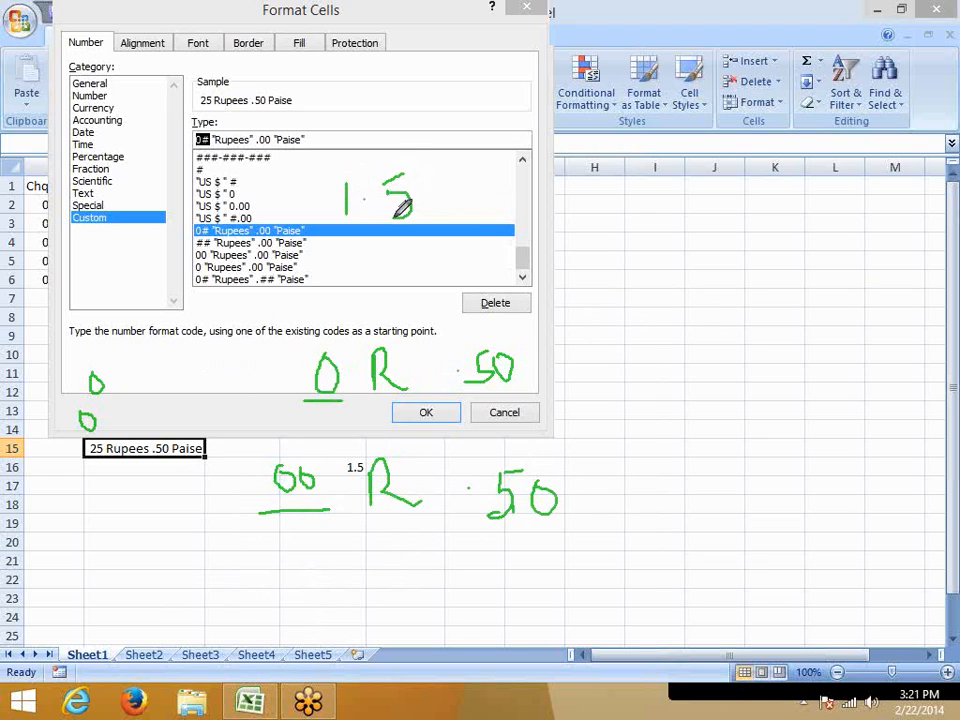
left_click_drag(438, 182, 436, 178)
left_click_drag(300, 292, 297, 325)
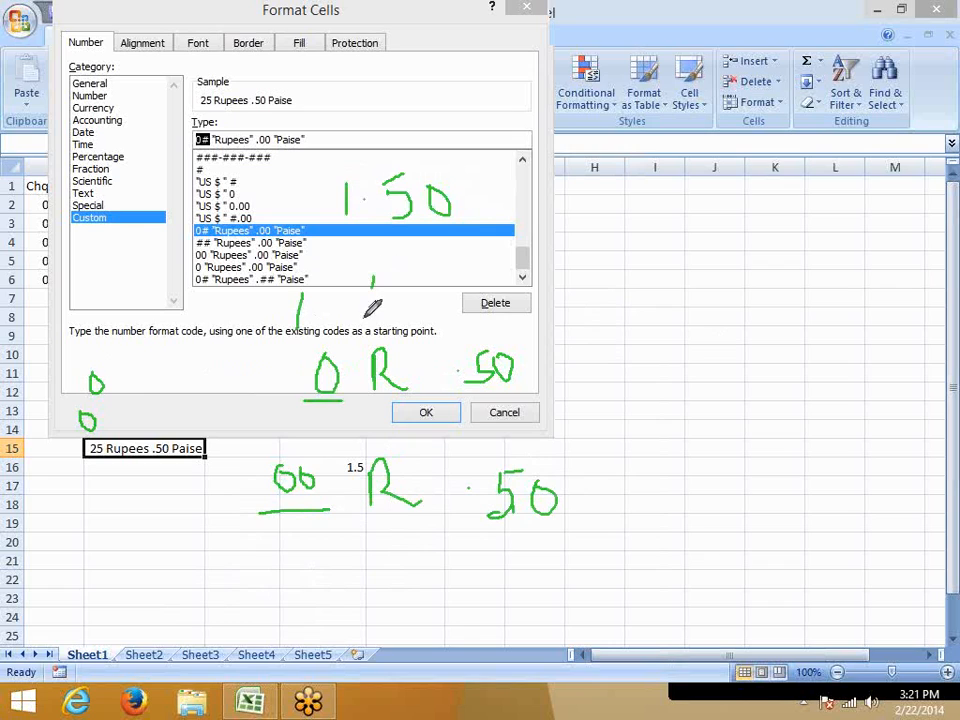
mouse_move(366, 318)
left_mouse_down()
mouse_move(390, 276)
mouse_move(410, 312)
left_mouse_up()
mouse_move(454, 264)
left_mouse_down()
mouse_move(481, 259)
mouse_move(484, 291)
mouse_move(451, 308)
left_mouse_up()
left_click_drag(512, 268, 510, 270)
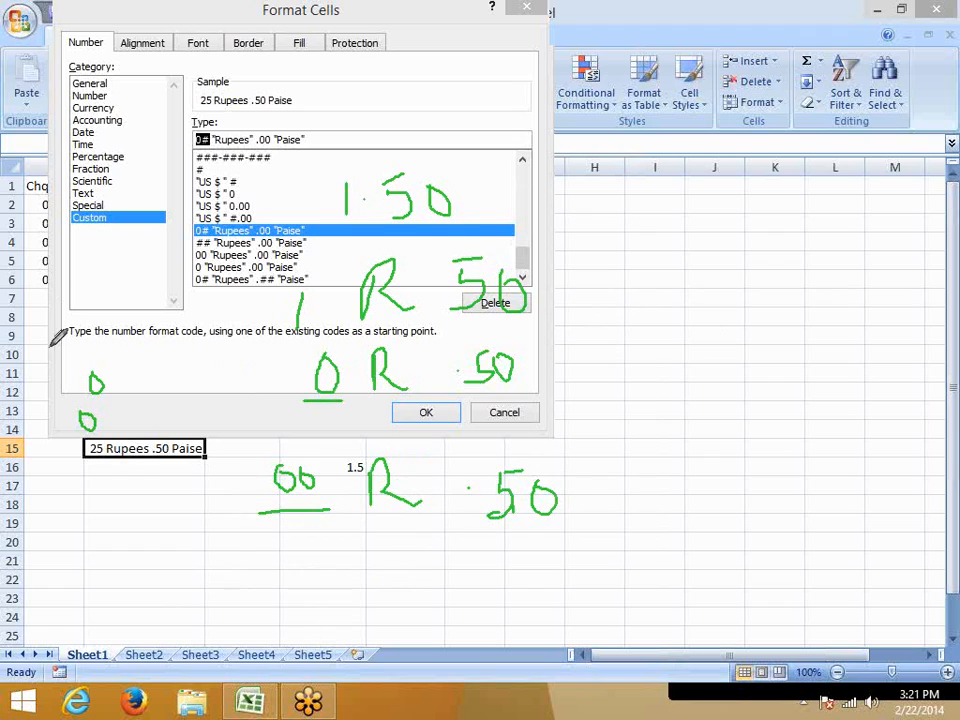
mouse_move(52, 534)
left_mouse_down()
mouse_move(46, 568)
mouse_move(61, 551)
left_mouse_up()
mouse_move(330, 347)
left_mouse_down()
mouse_move(281, 398)
mouse_move(348, 334)
left_mouse_up()
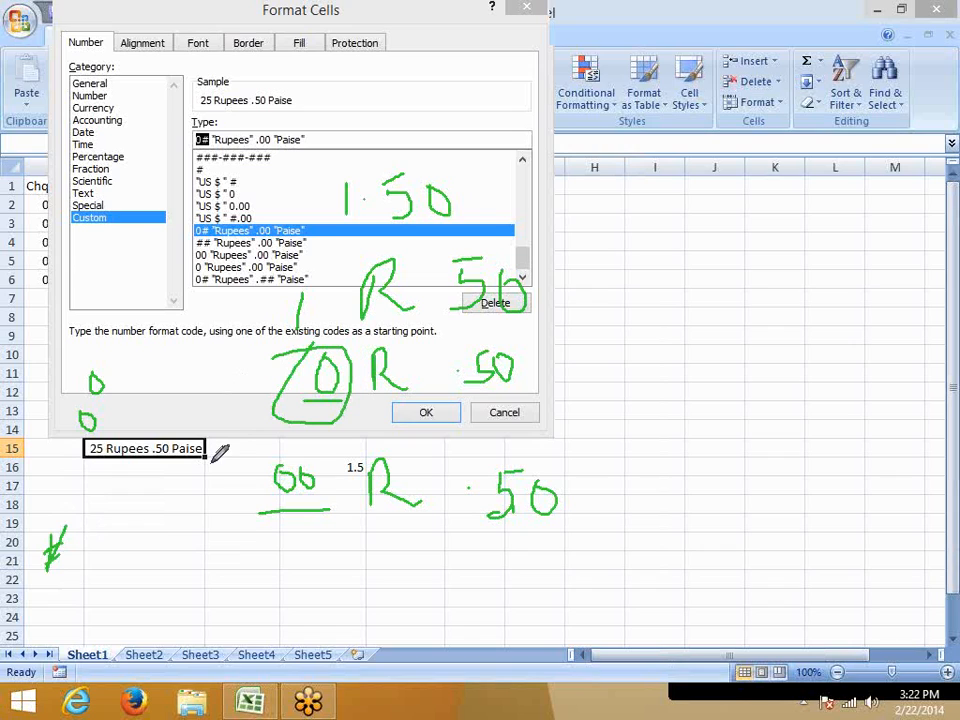
mouse_move(332, 208)
left_mouse_down()
mouse_move(339, 161)
mouse_move(345, 172)
left_mouse_up()
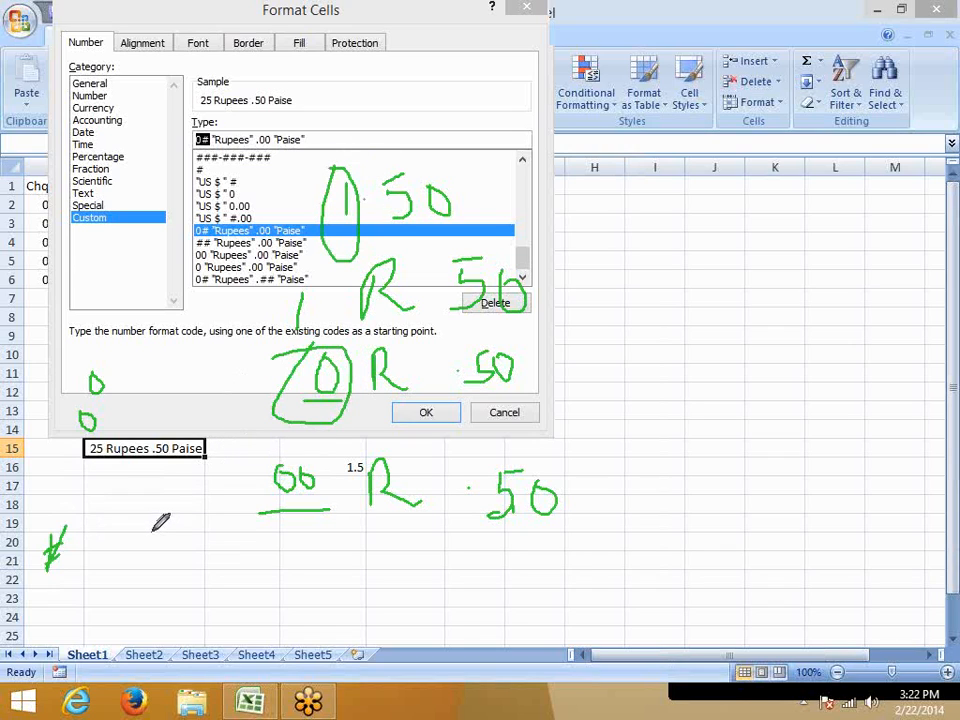
mouse_move(36, 536)
left_mouse_down()
mouse_move(28, 562)
mouse_move(22, 548)
mouse_move(32, 546)
left_mouse_up()
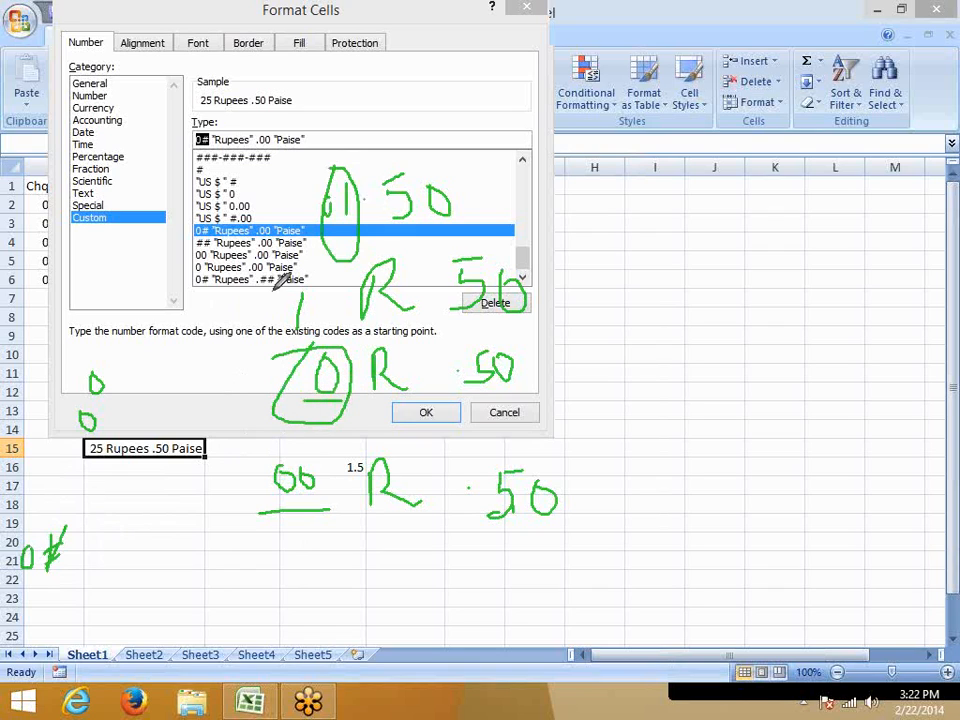
left_click_drag(256, 124, 258, 128)
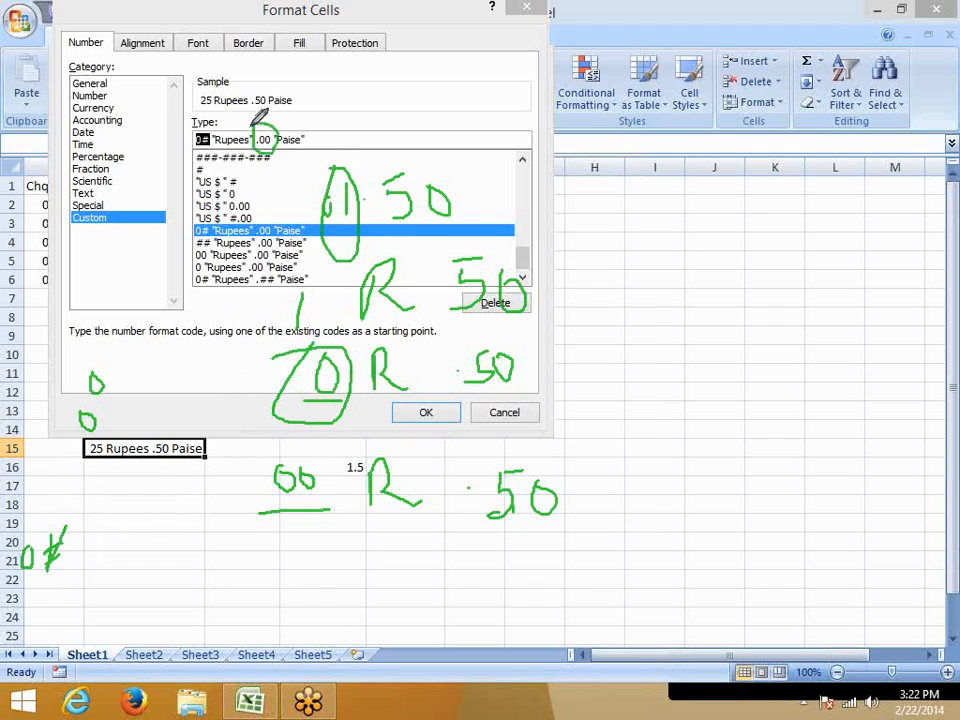
mouse_move(387, 74)
left_mouse_down()
mouse_move(386, 96)
mouse_move(399, 80)
mouse_move(397, 92)
mouse_move(409, 96)
mouse_move(420, 82)
mouse_move(421, 94)
mouse_move(465, 79)
mouse_move(478, 104)
mouse_move(482, 70)
mouse_move(506, 103)
mouse_move(488, 78)
left_mouse_up()
left_click(453, 92)
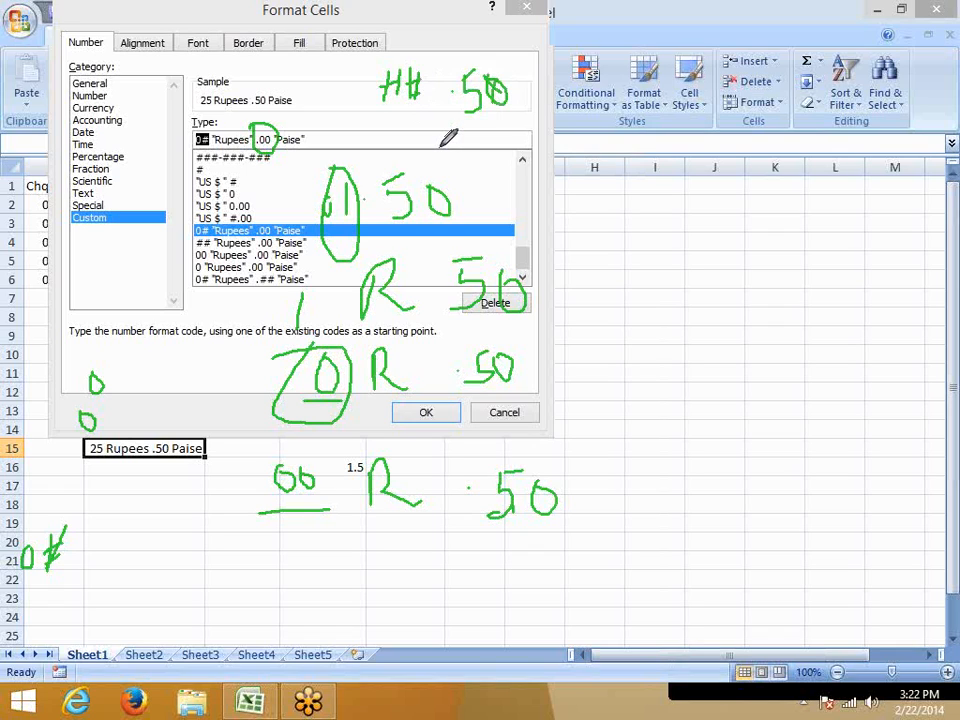
mouse_move(398, 45)
left_mouse_down()
mouse_move(440, 75)
mouse_move(385, 80)
mouse_move(421, 100)
mouse_move(394, 124)
left_mouse_up()
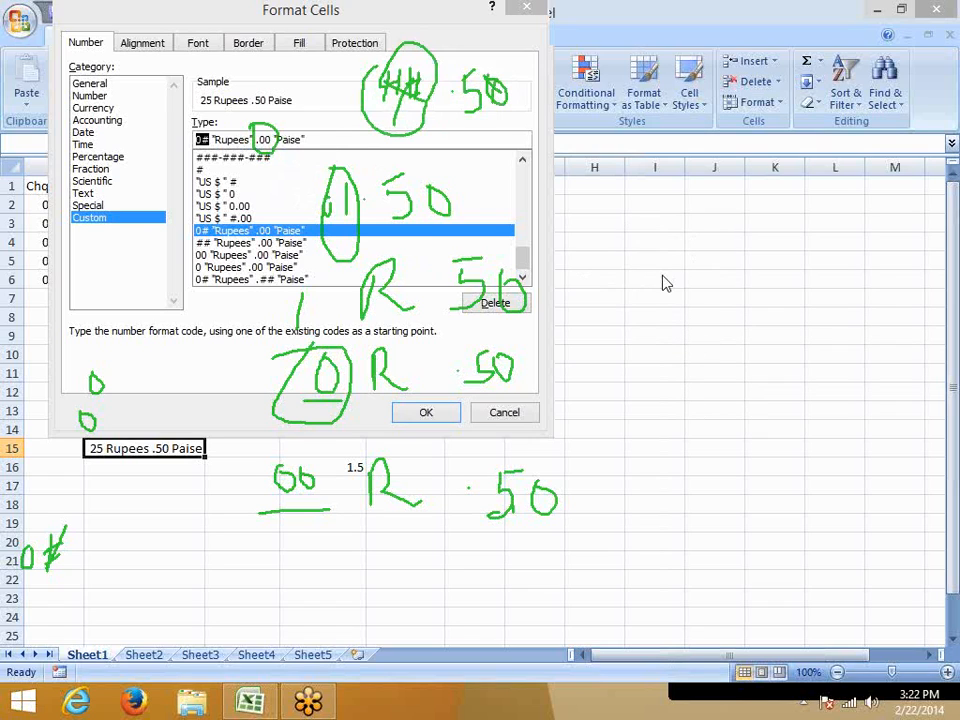
left_click(525, 131)
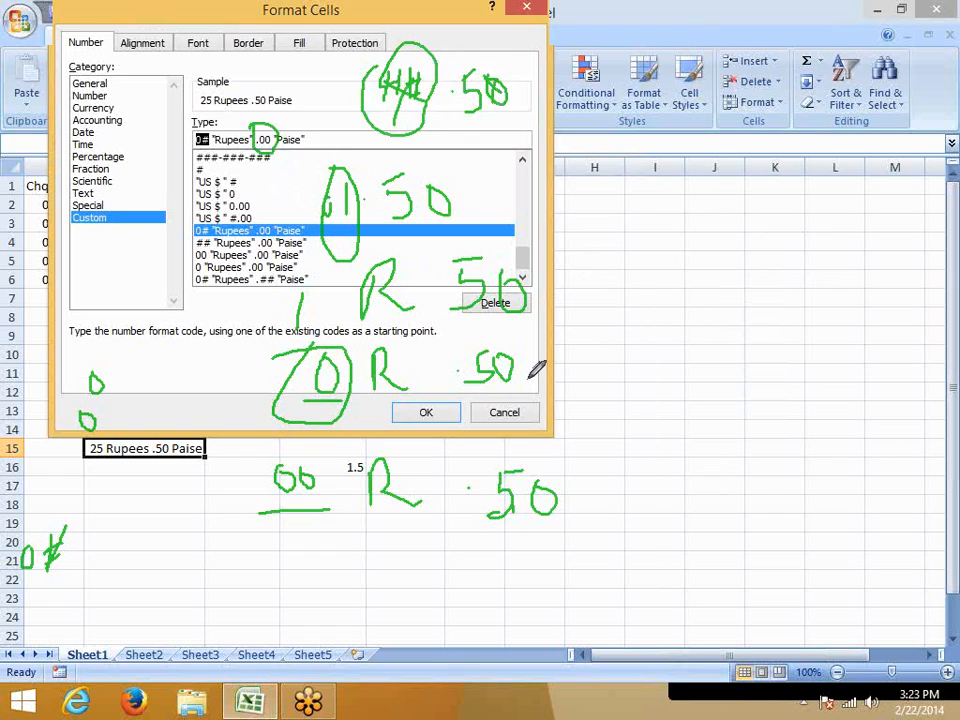
left_click(664, 379)
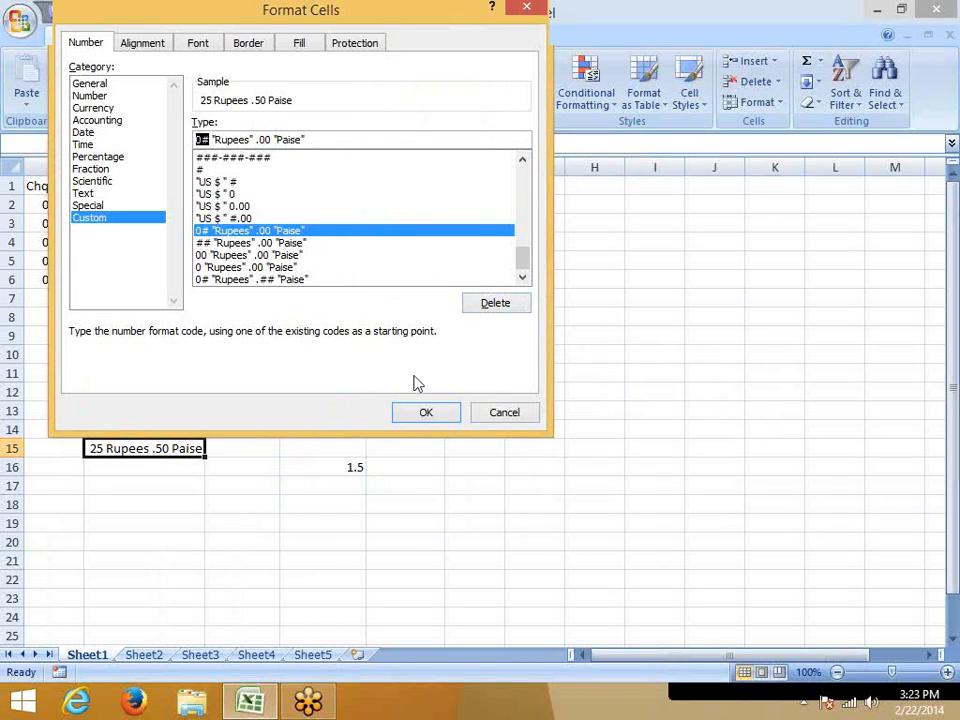
Dismiss the number format settings of B15 and enter the heading Ph in cell G1.
left_click(530, 418)
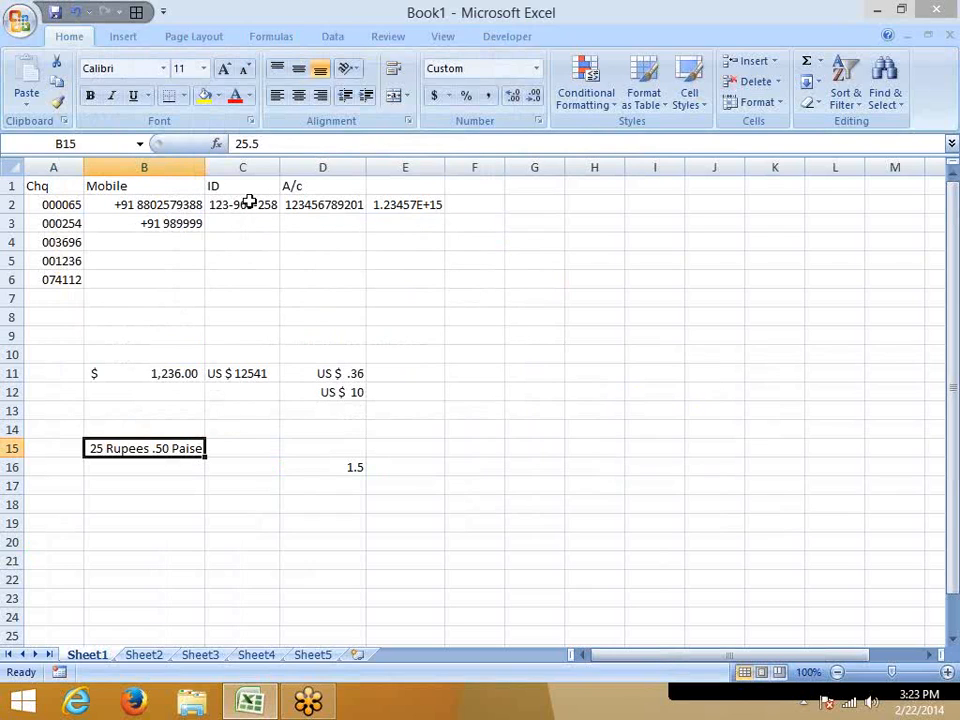
left_click(538, 183)
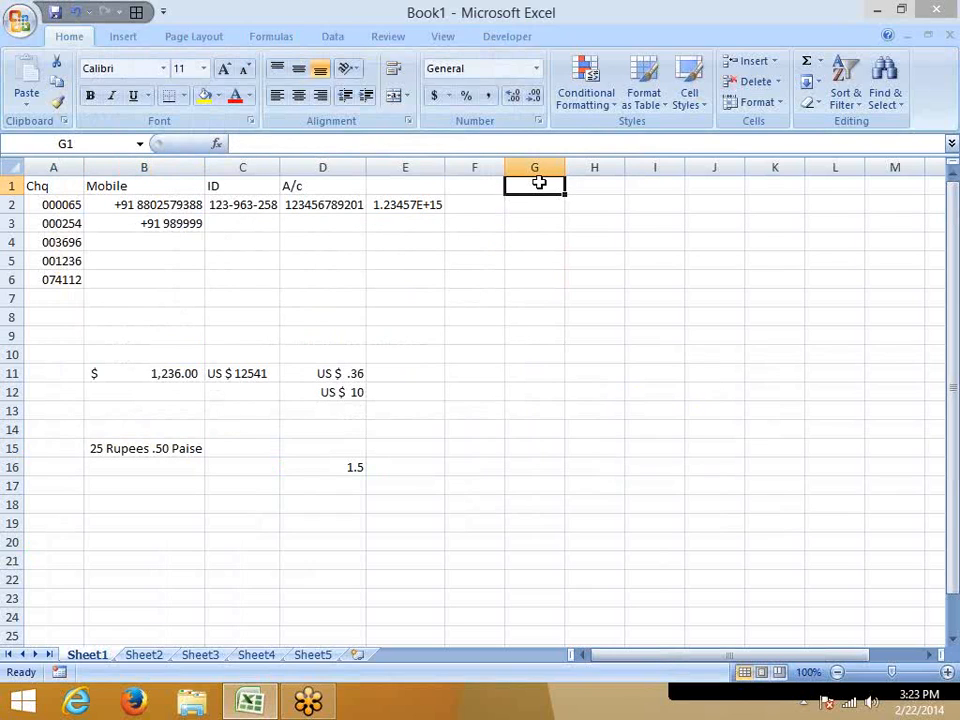
type("Ph")
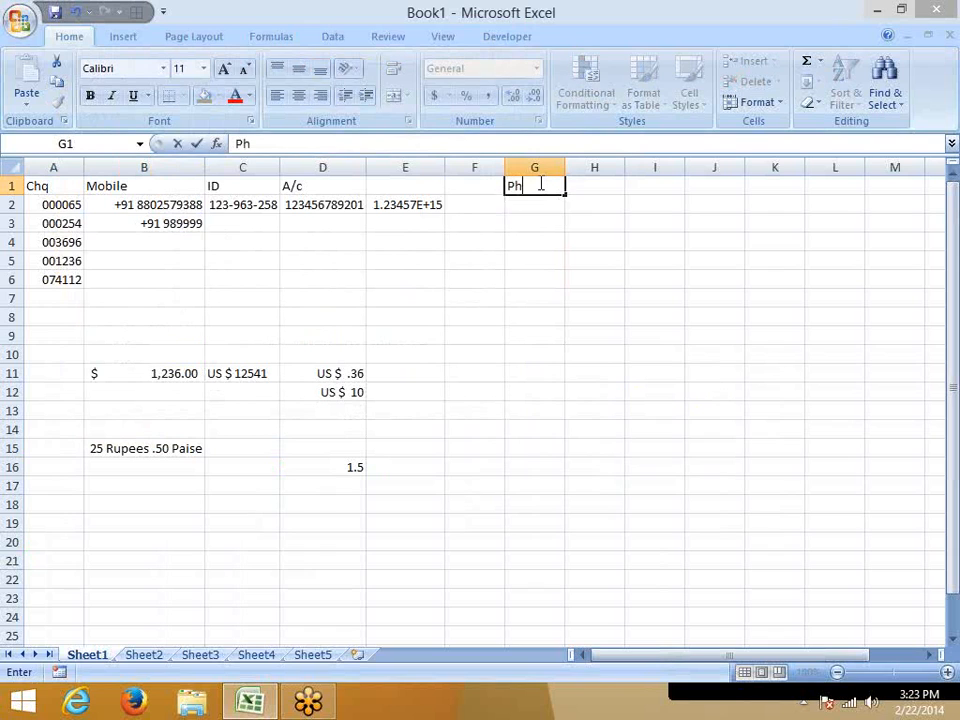
key("Return")
Apply the custom number format +91 011 ######## to the range G2:G7 below the Ph heading.
key("shift+Down")
key("shift+Down")
key("shift+Down")
key("shift+Down")
key("shift+Down")
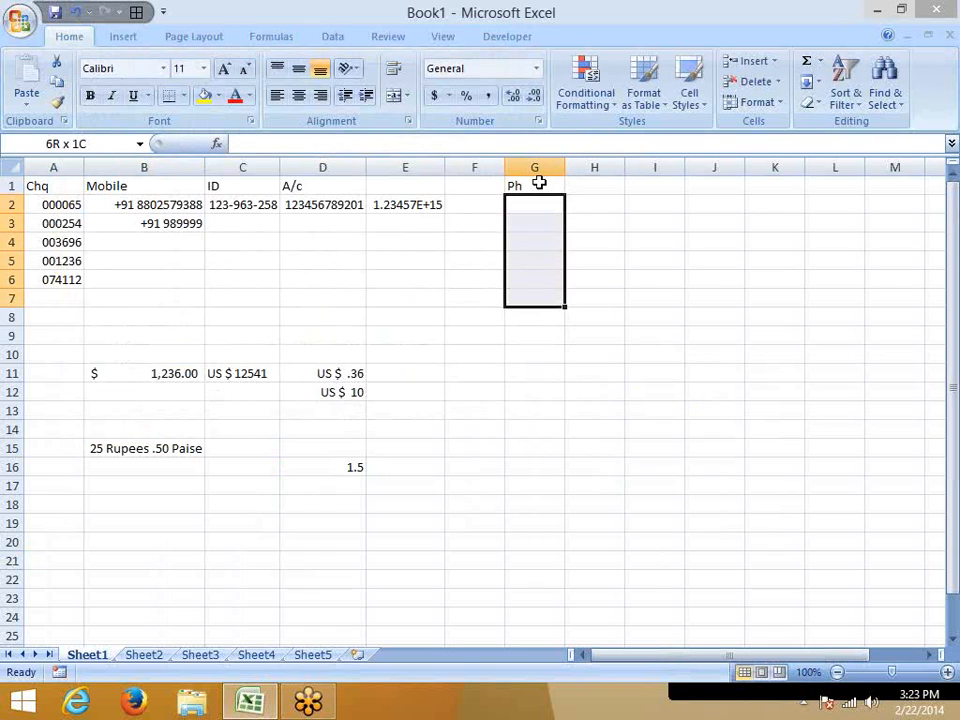
left_click(538, 121)
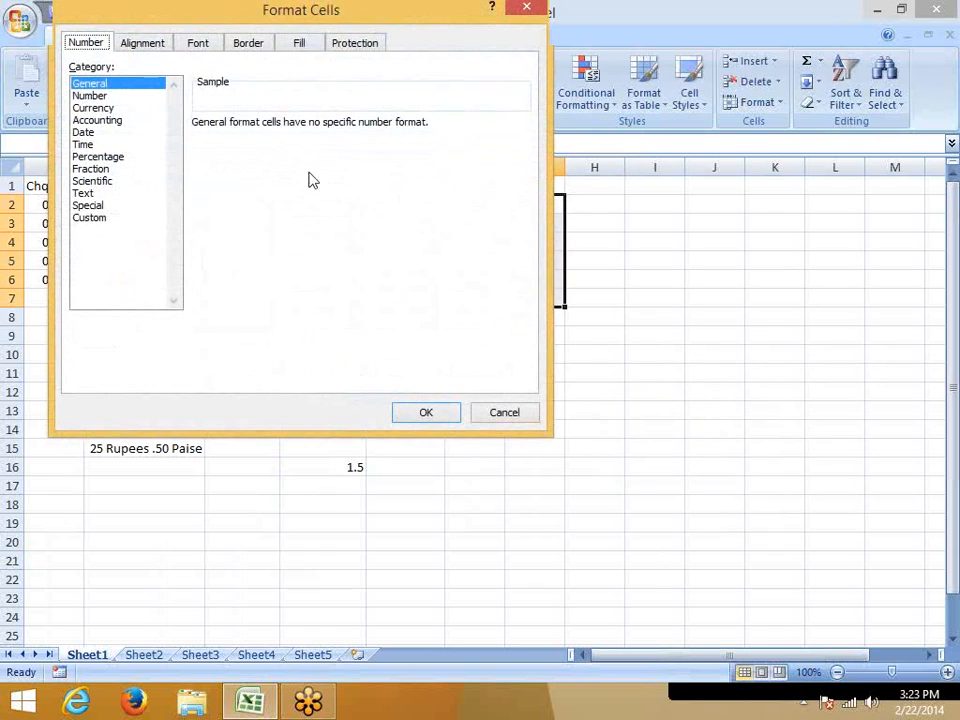
left_click(95, 218)
double_click(242, 139)
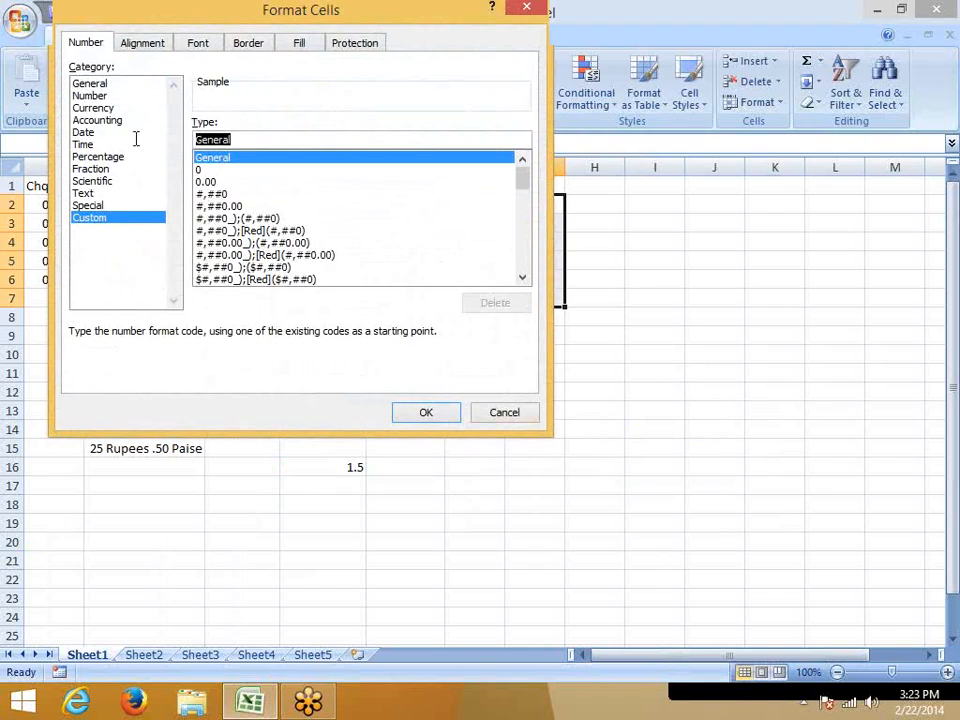
type("+91 ")
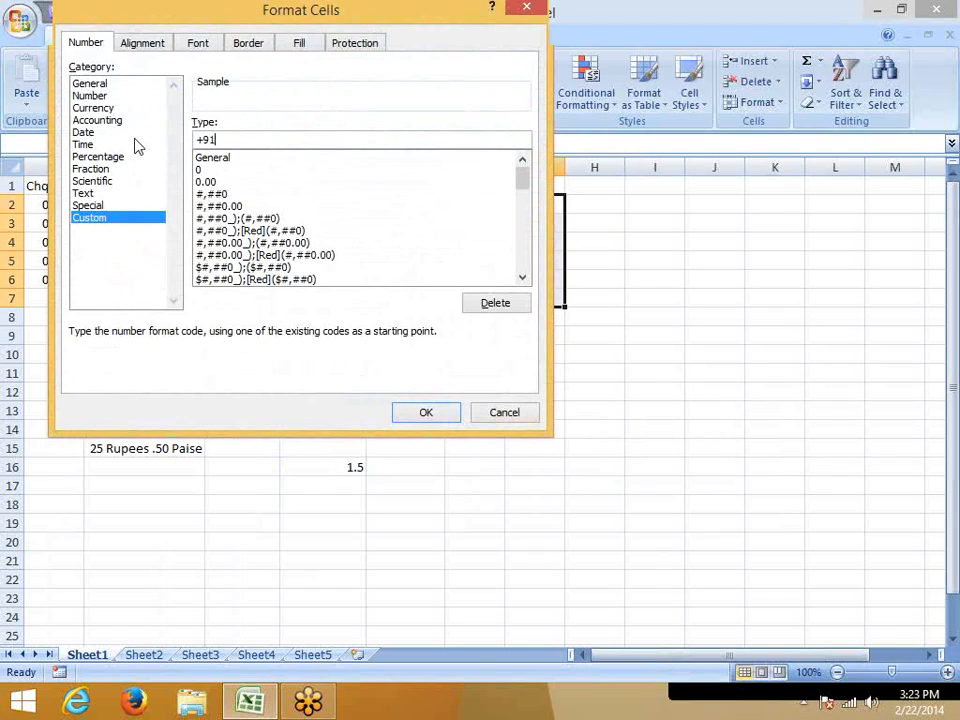
type("011")
key("alt+space")
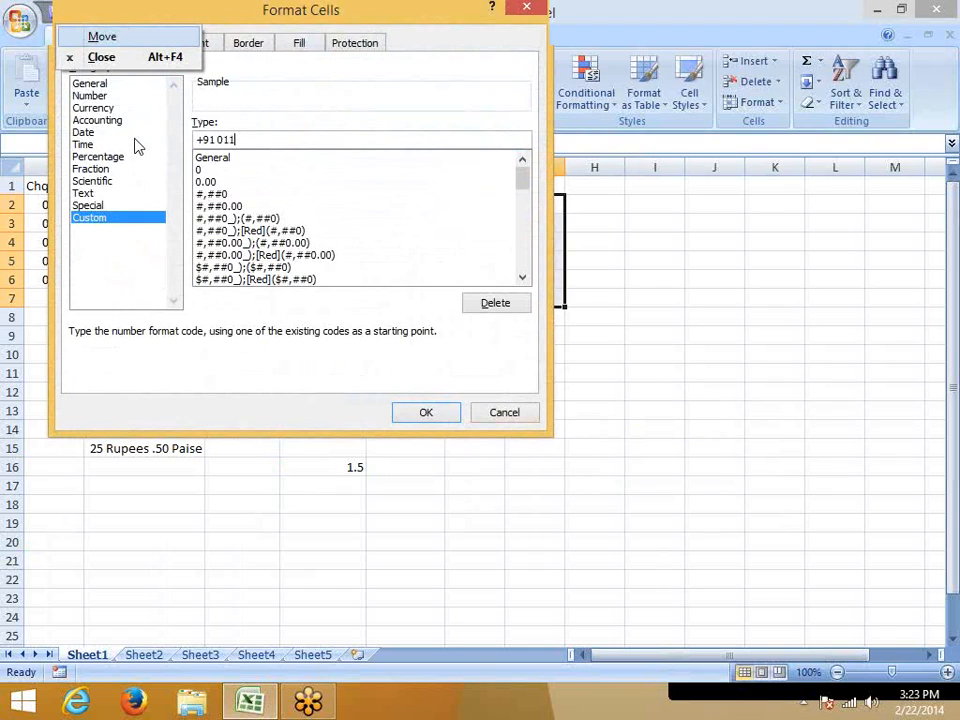
left_click(275, 140)
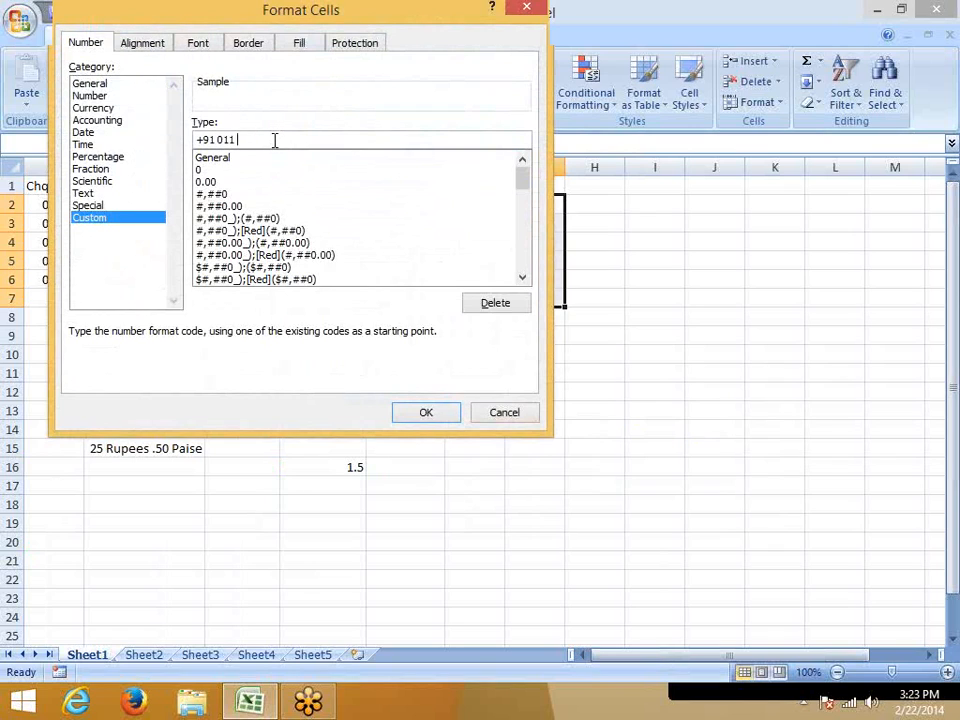
type("########")
left_click_drag(236, 140, 217, 140)
left_click(290, 141)
left_click(426, 413)
Enter an eight-digit landline phone number without prefixes in cell G2 under Ph.
left_click(540, 206)
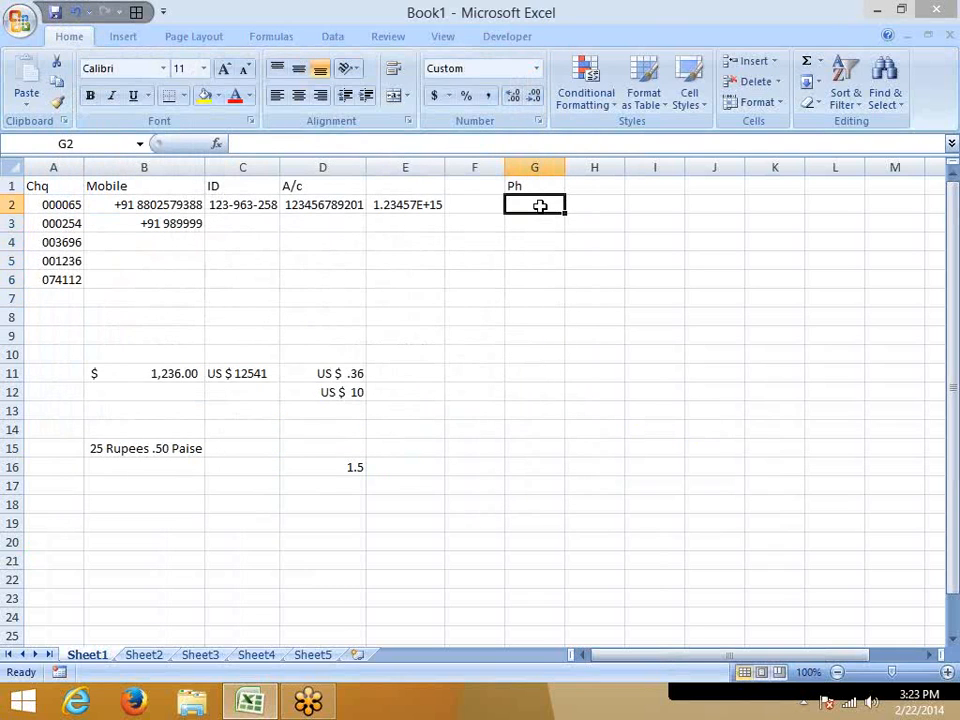
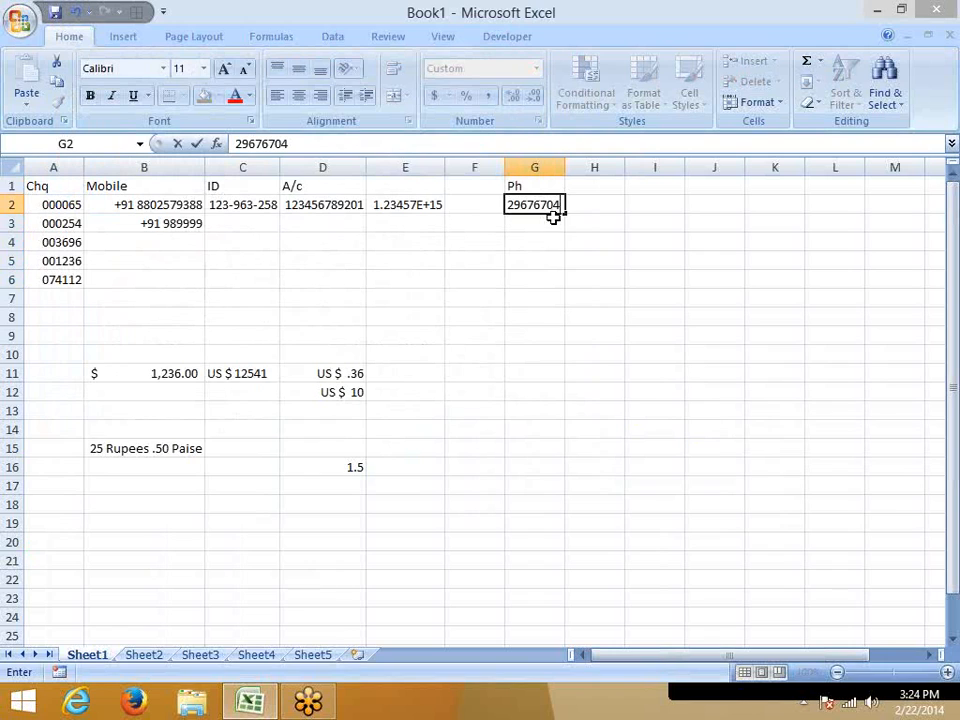
left_click(548, 236)
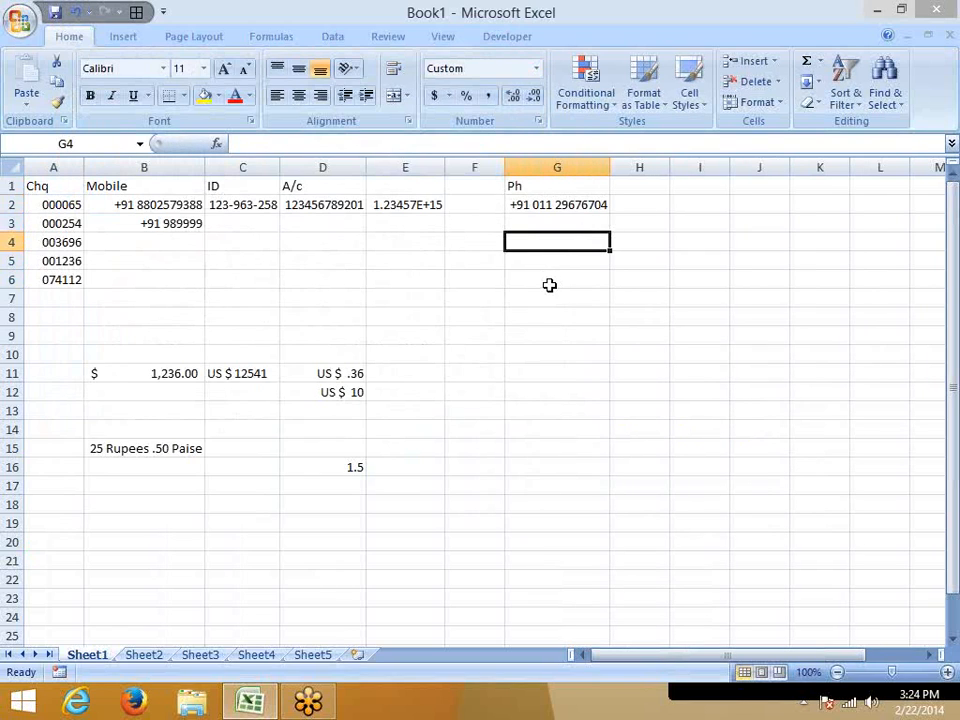
Shorten the landline phone number in cell G2 to seven digits by removing its last digit.
left_click(559, 205)
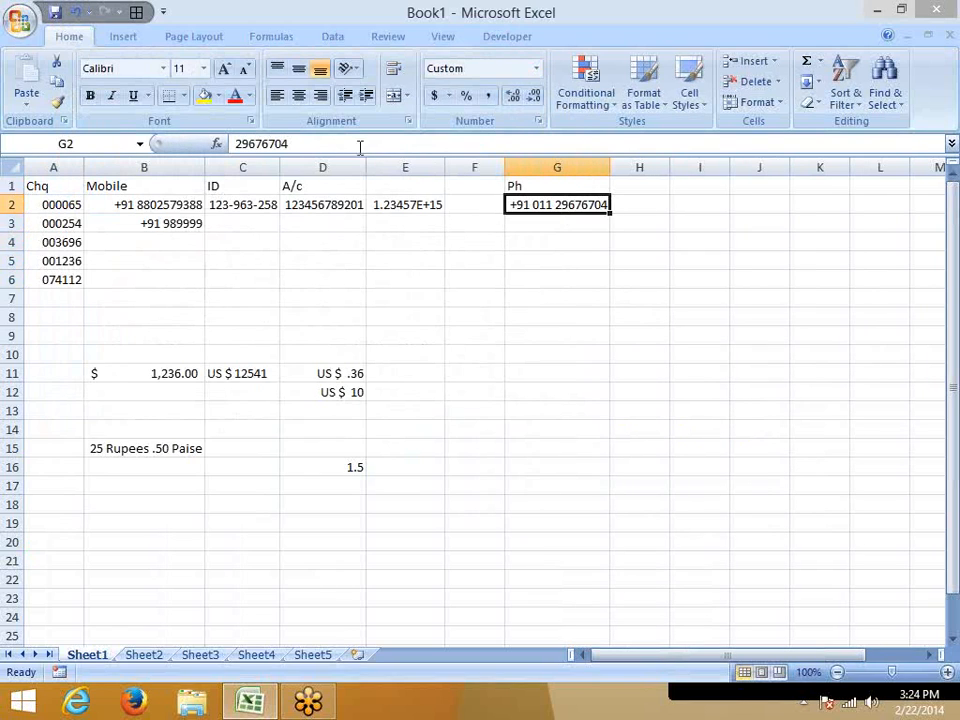
left_click(339, 145)
key("BackSpace")
key("Return")
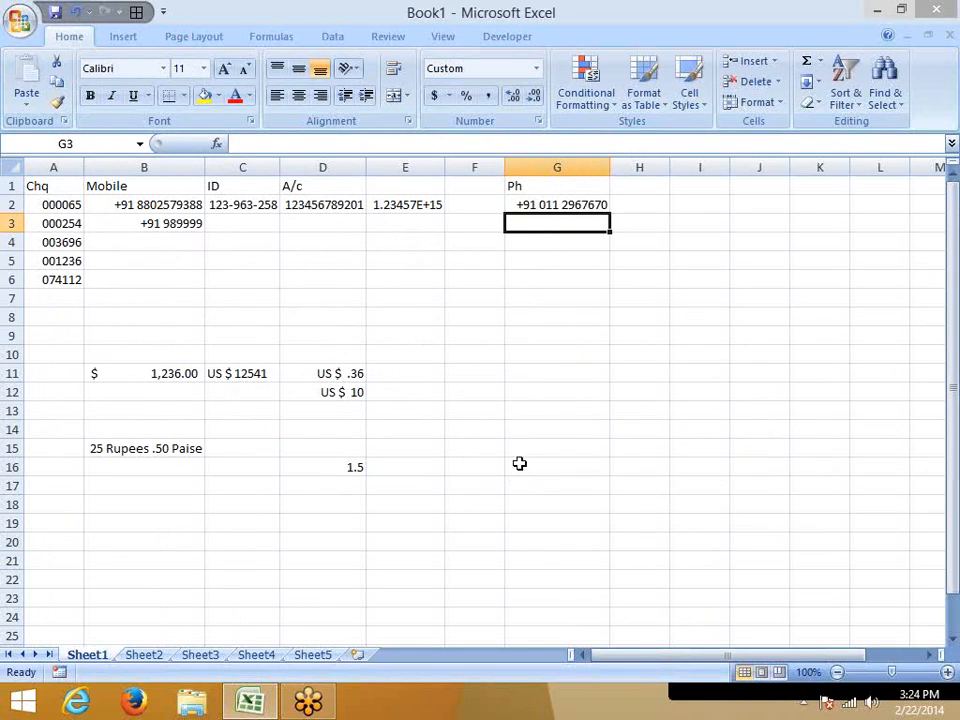
Try extending the phone number in cell G2 to ten digits, and undo that entry.
left_click(567, 205)
left_click(355, 143)
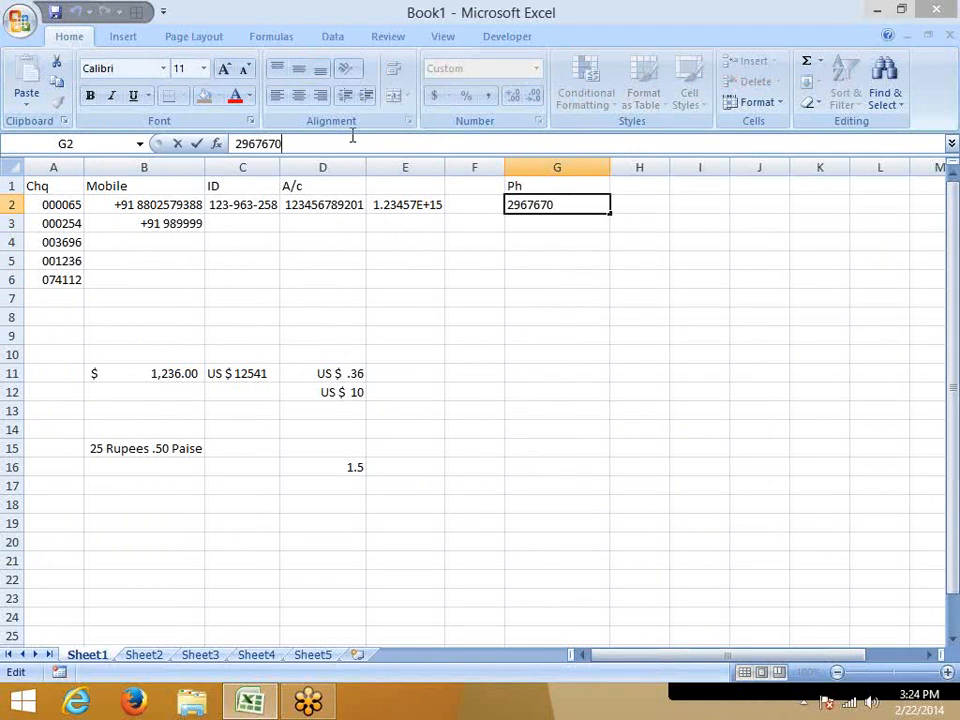
type("462")
key("Return")
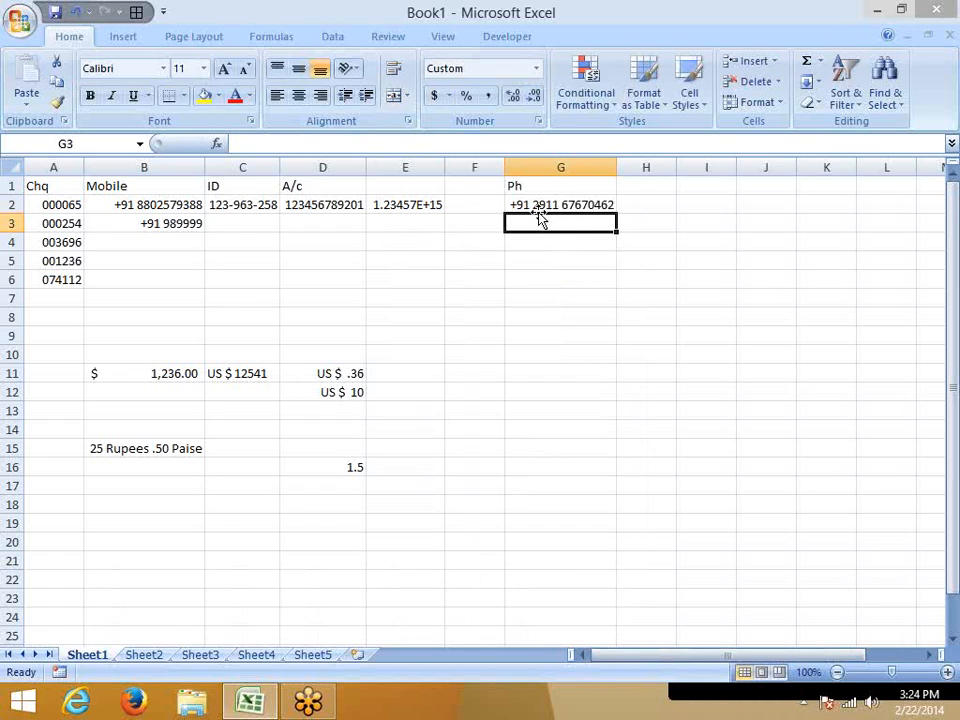
key("ctrl+z")
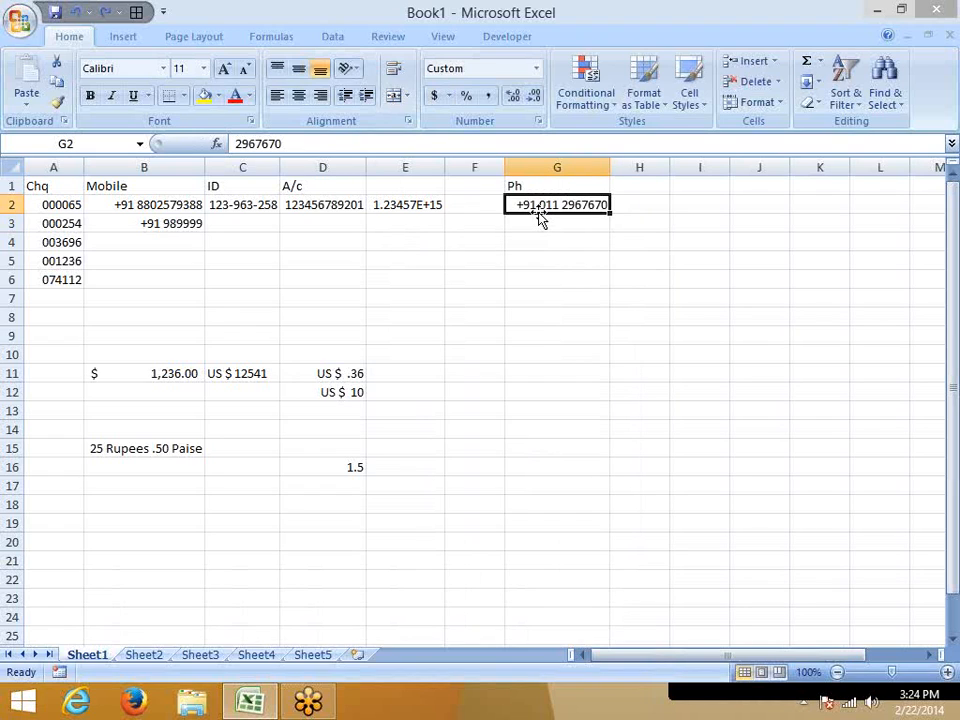
Try a nine-digit phone number in cell G2 by appending two digits, and undo that entry.
left_click(327, 146)
type("9")
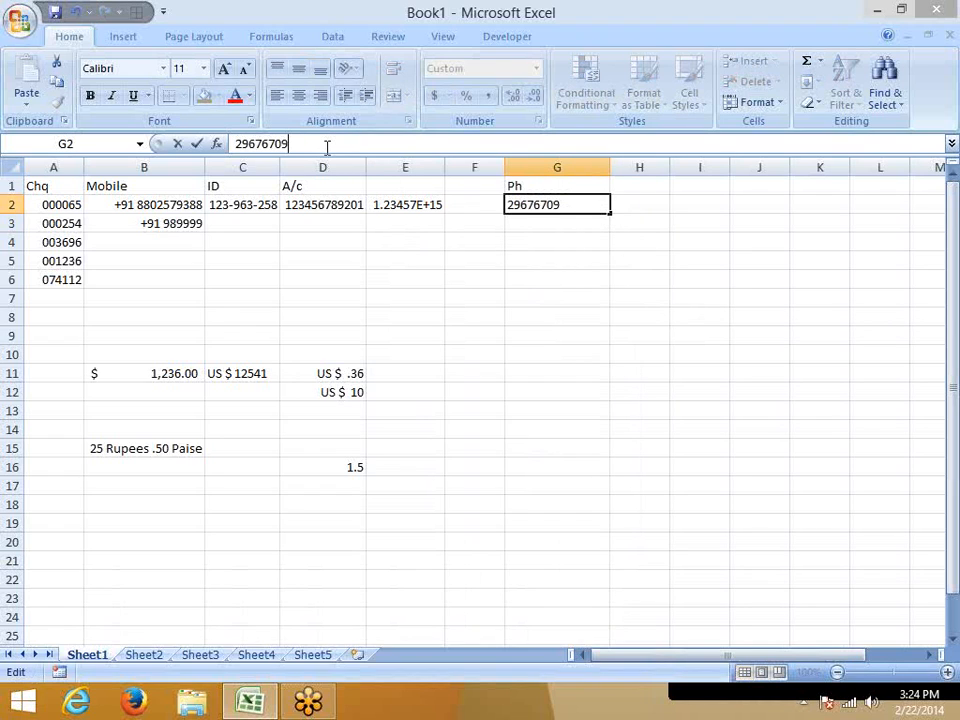
type("1")
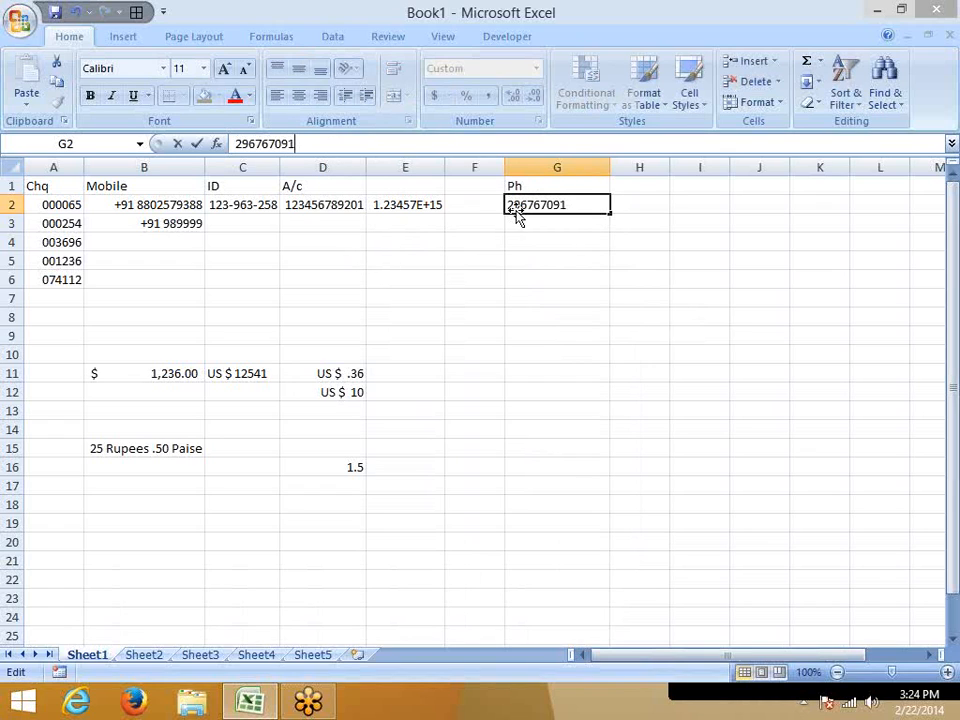
key("Return")
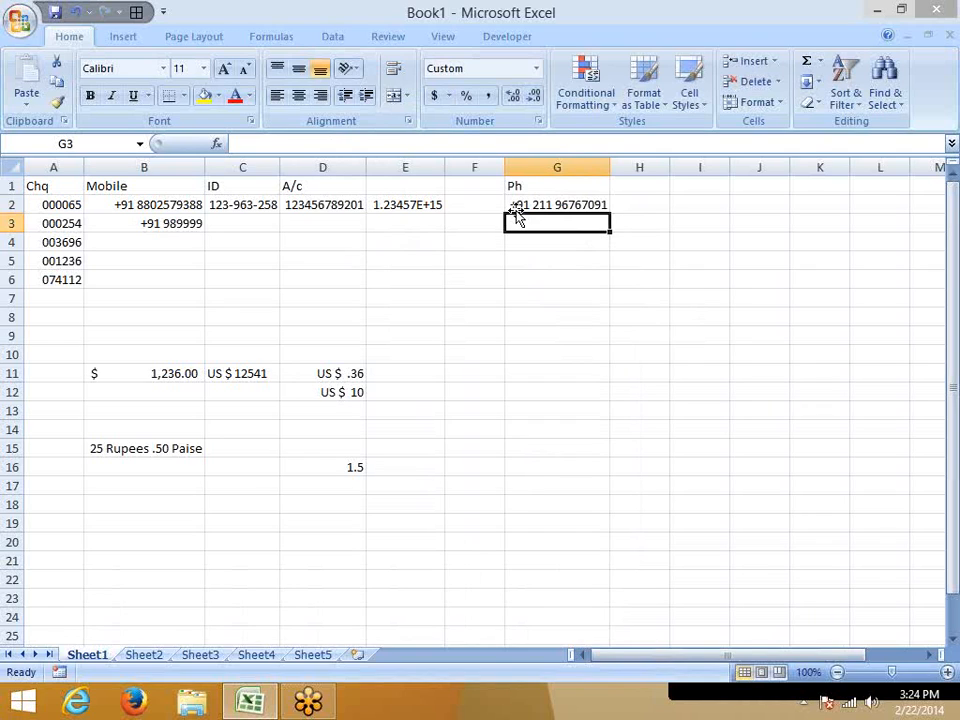
key("ctrl+z")
key("Right")
key("Right")
key("Right")
key("Right")
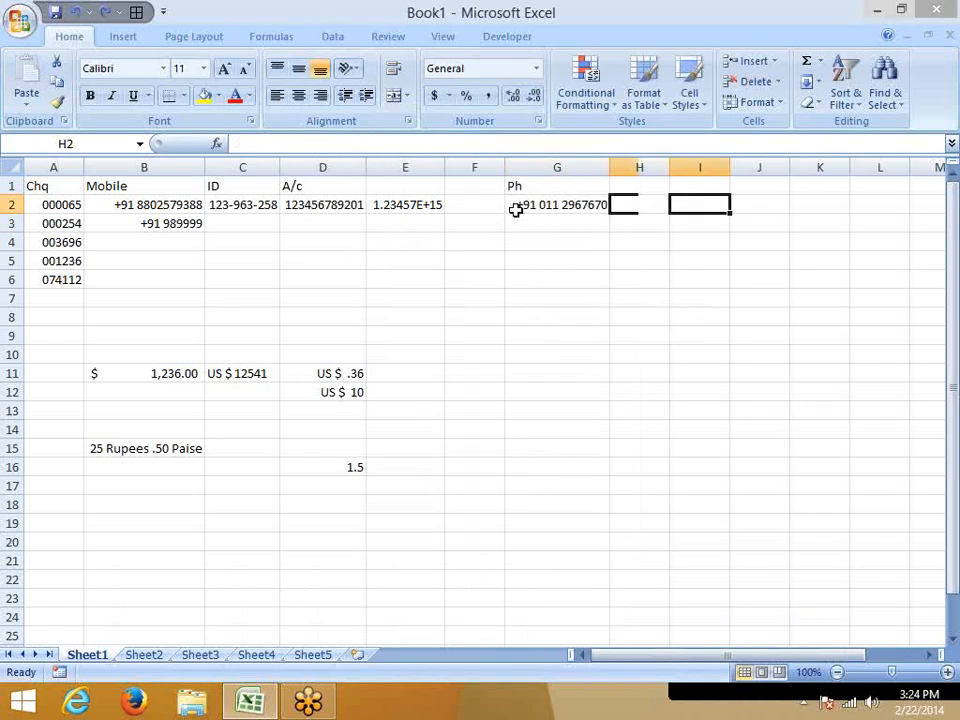
key("Left")
key("Left")
key("Left")
key("Left")
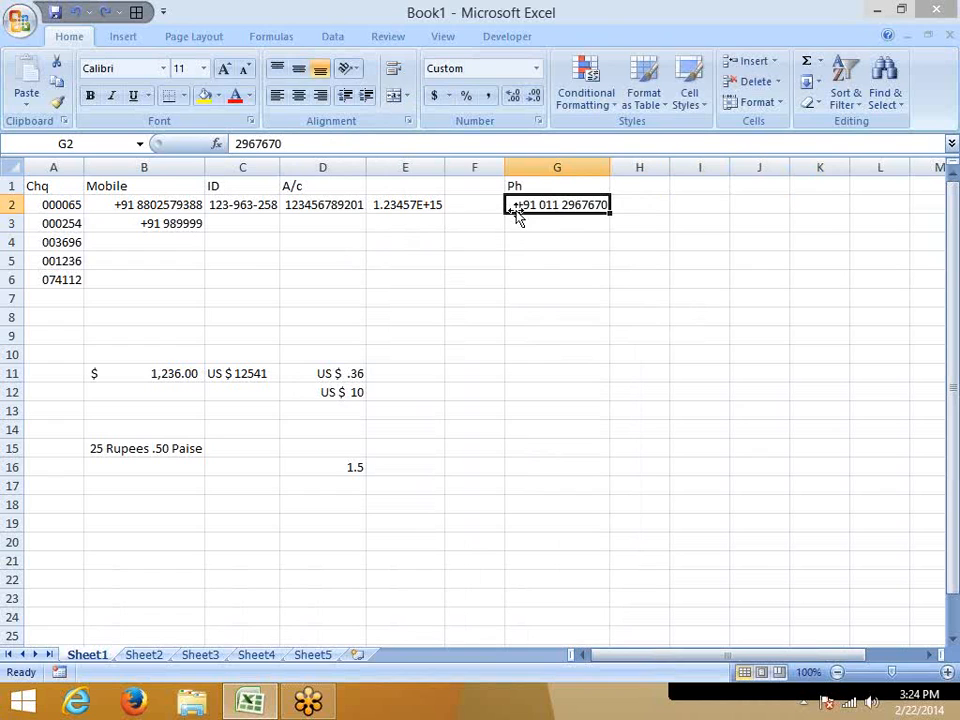
Change the custom number format of cell G2 to "PH" +91 011 ########.
right_click(518, 199)
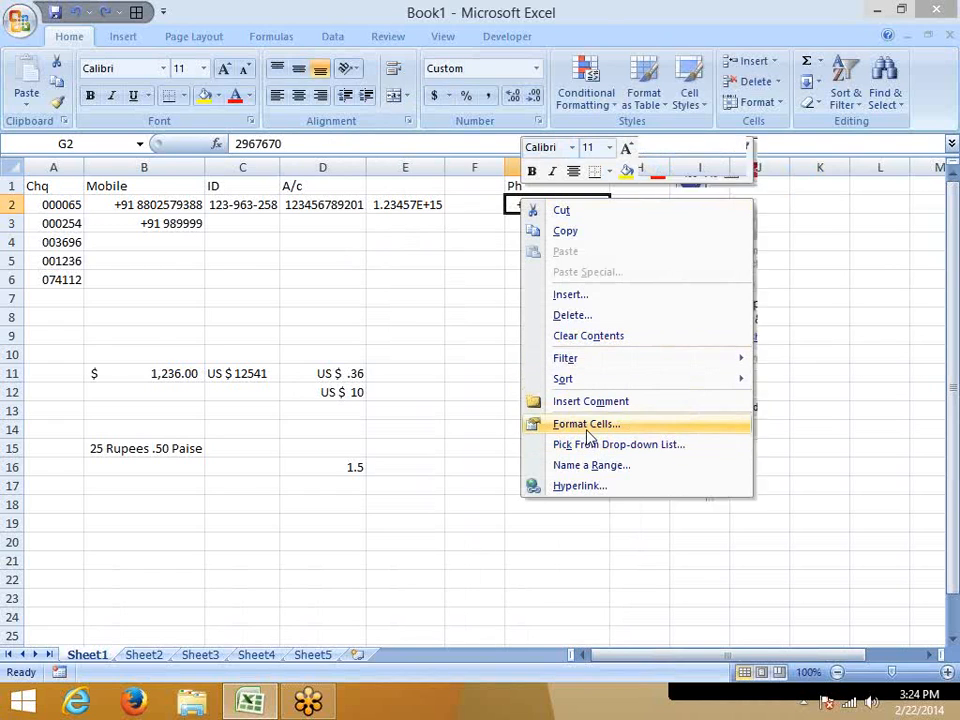
left_click(586, 424)
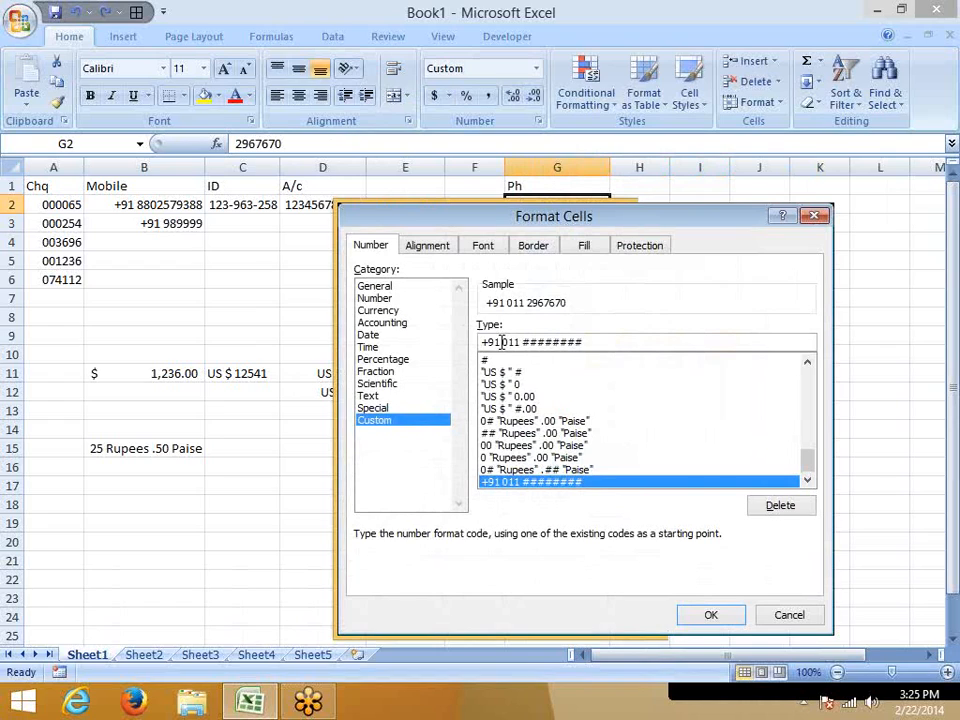
type("\"P")
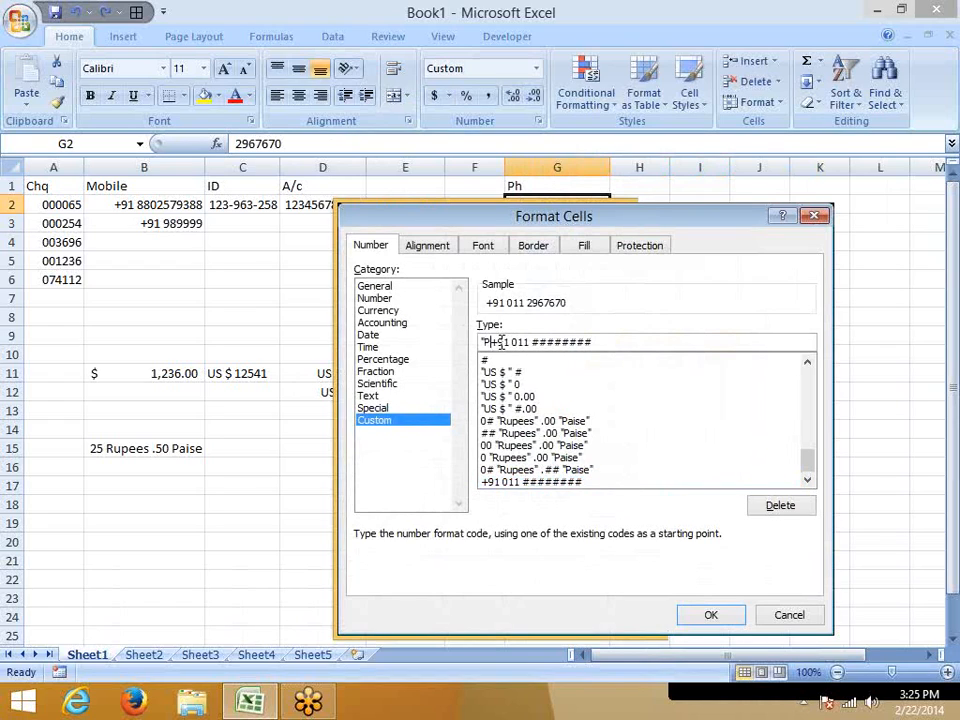
type("H\"")
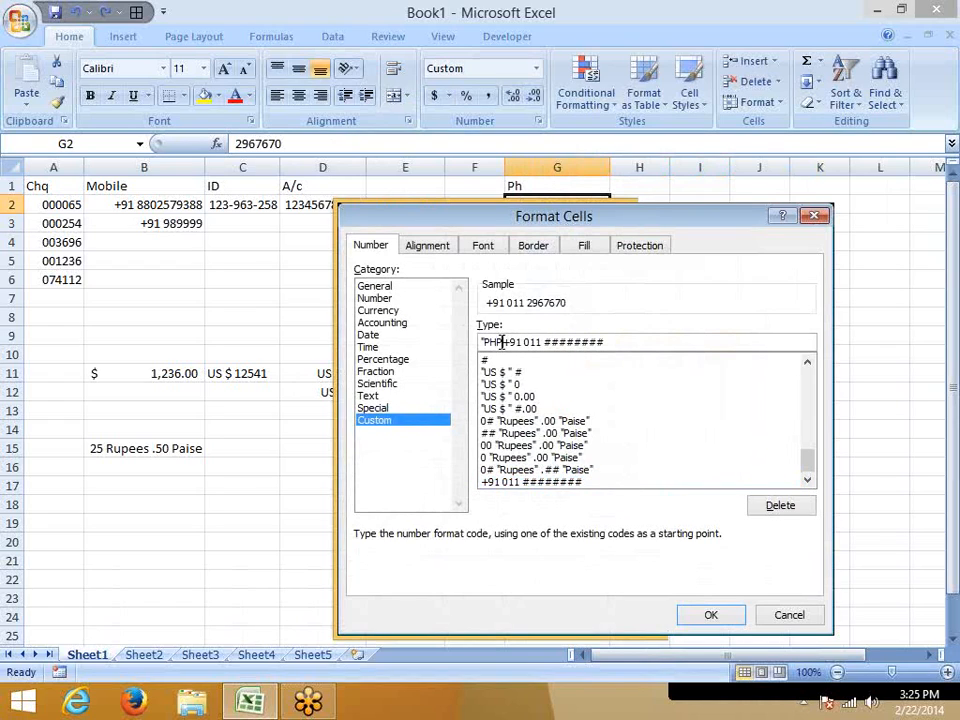
type(":")
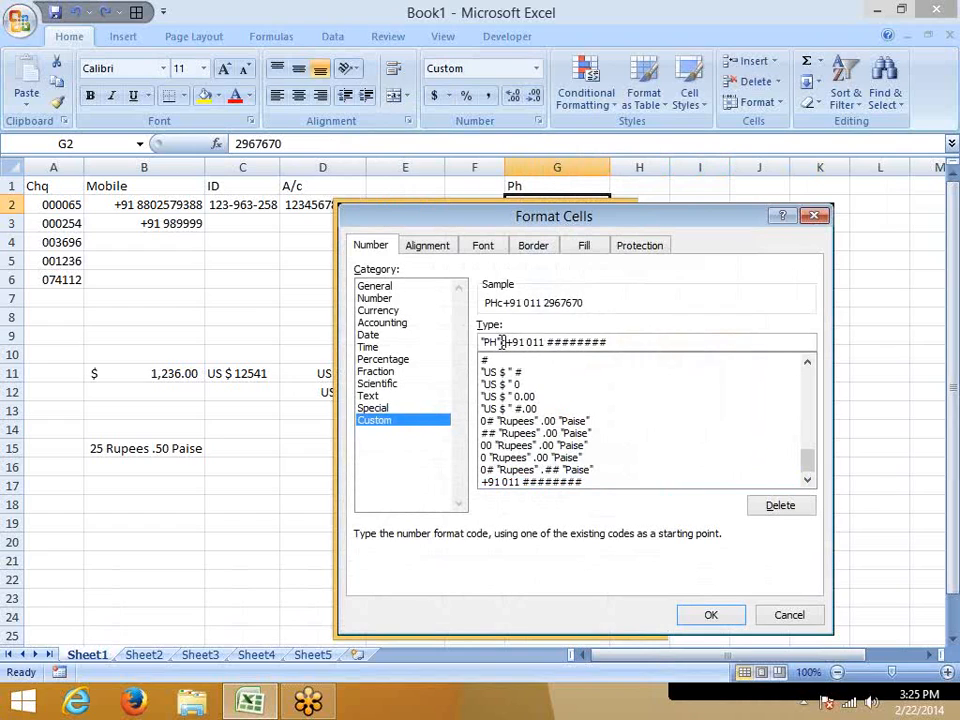
key("BackSpace")
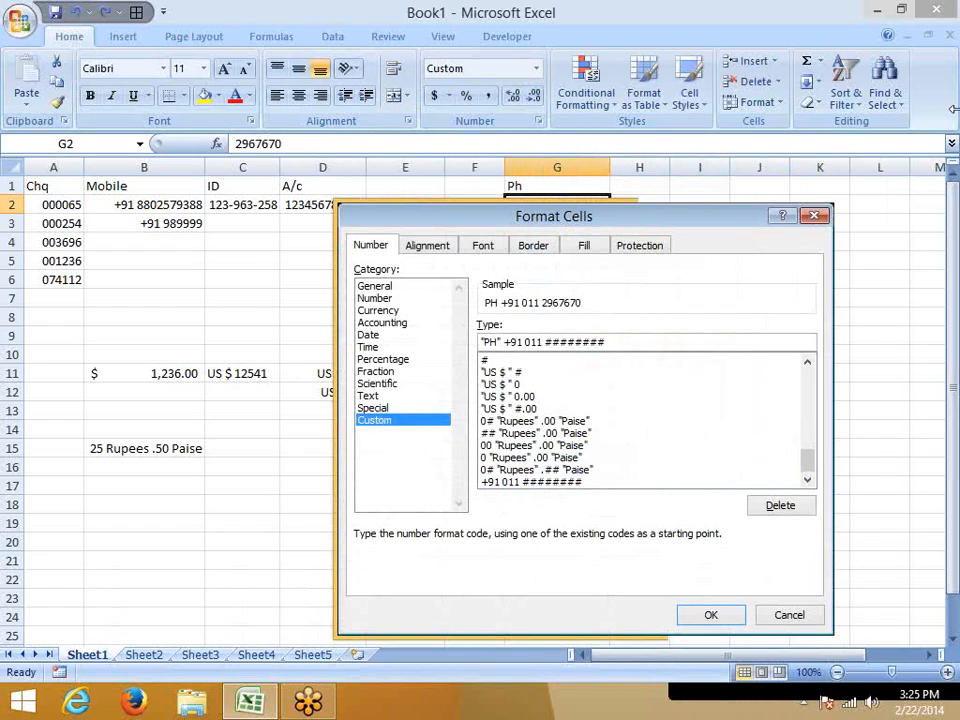
key("Return")
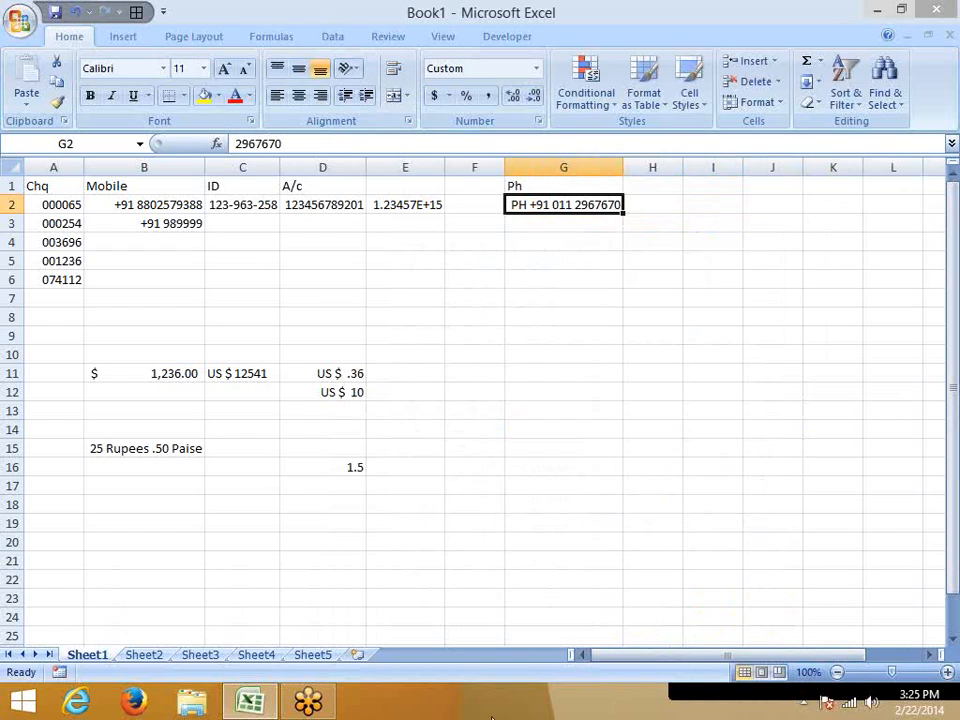
Switch to Firefox and open the Google site google.co.in.
left_click(148, 704)
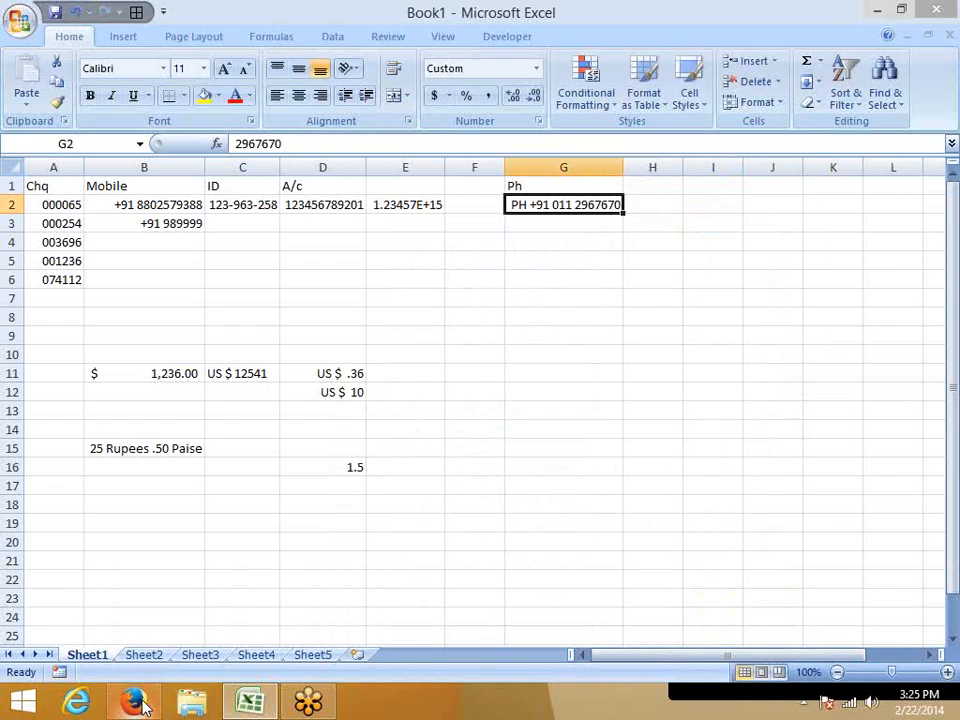
left_click(244, 43)
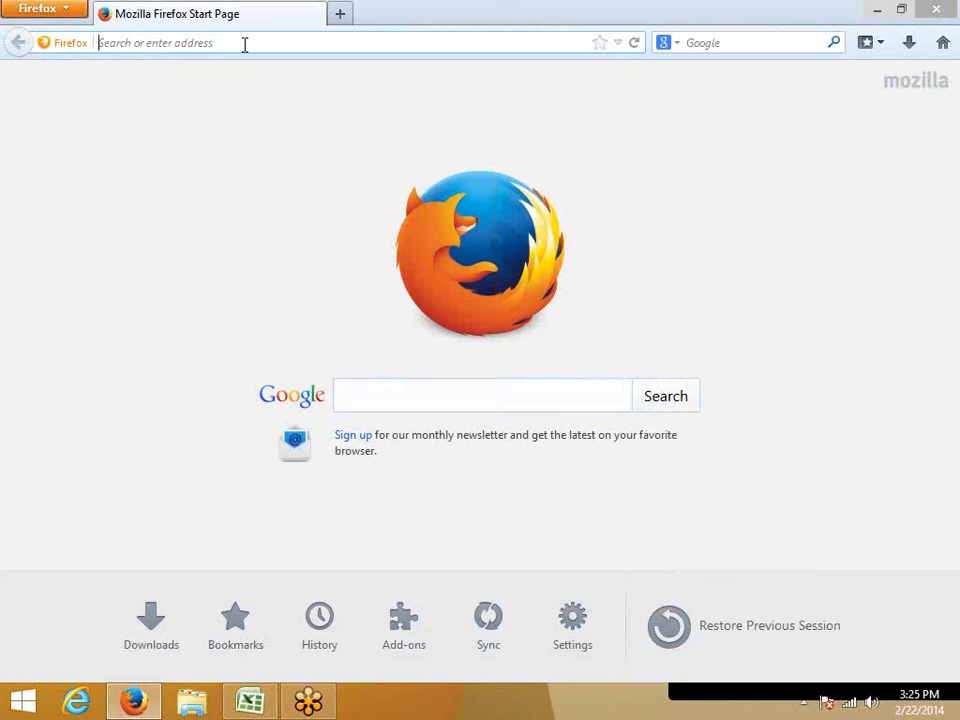
type("google.co.in/")
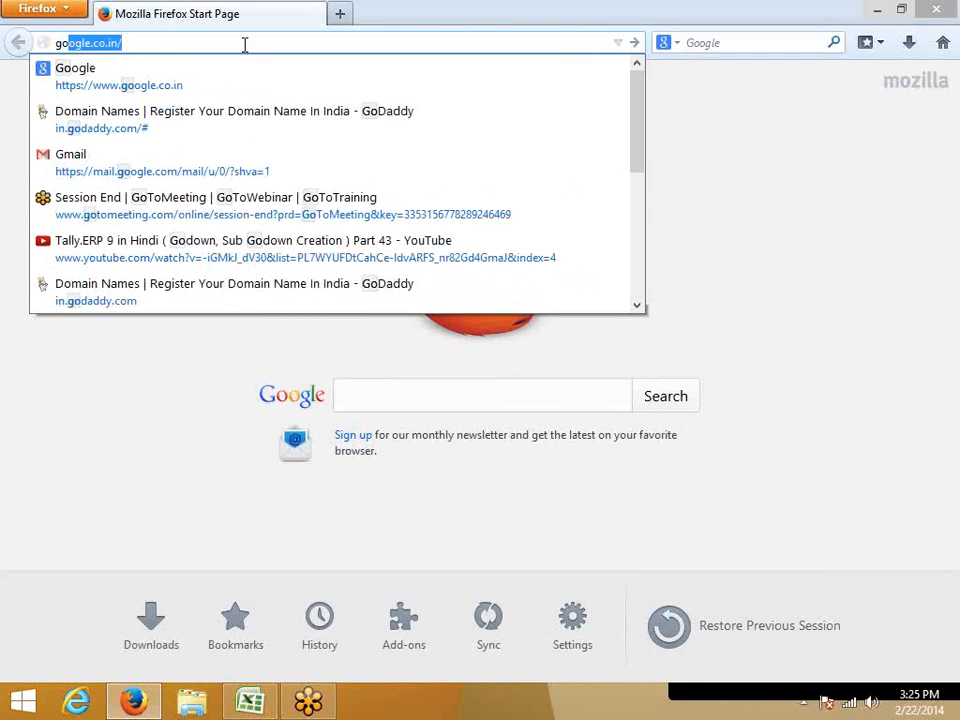
key("Down")
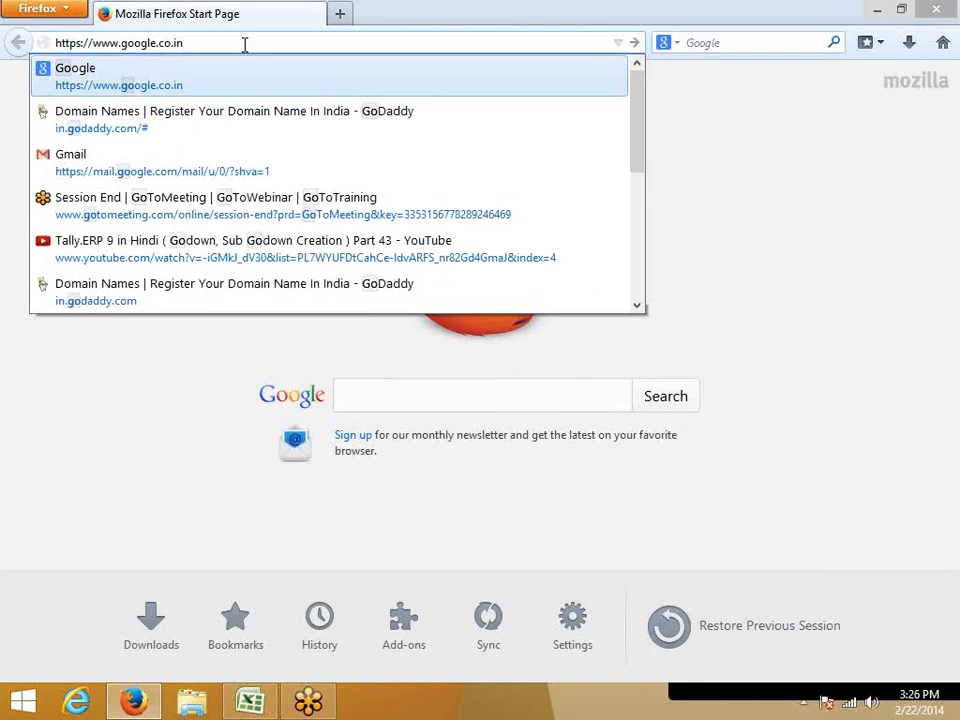
key("Return")
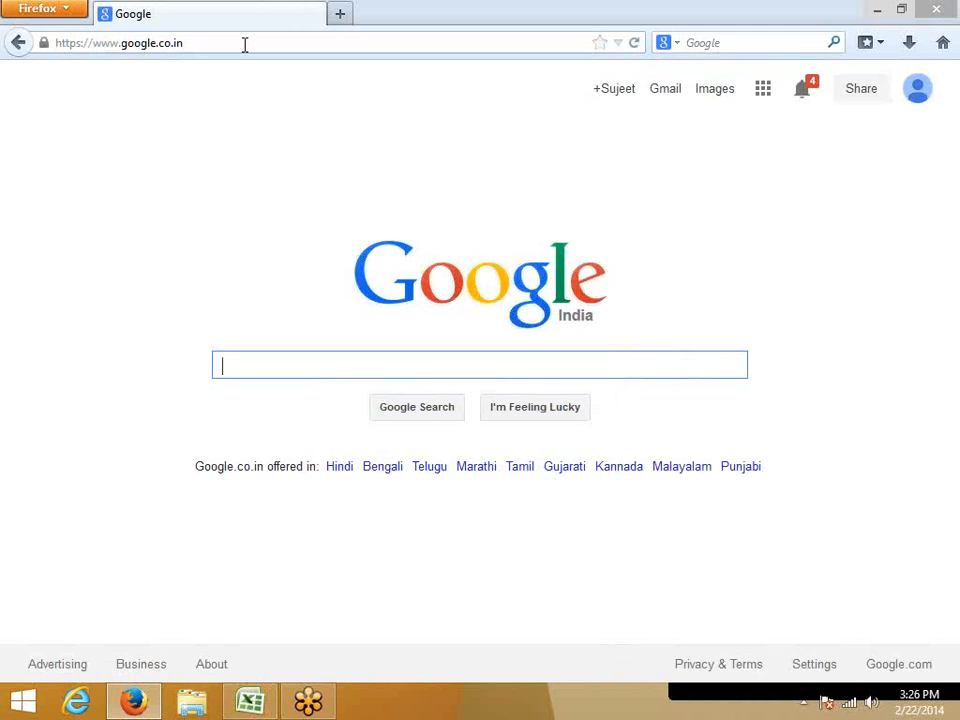
Search Google for "custom format in excel" and open the Office.com article "Create a custom number format" separately from the results.
type("cus")
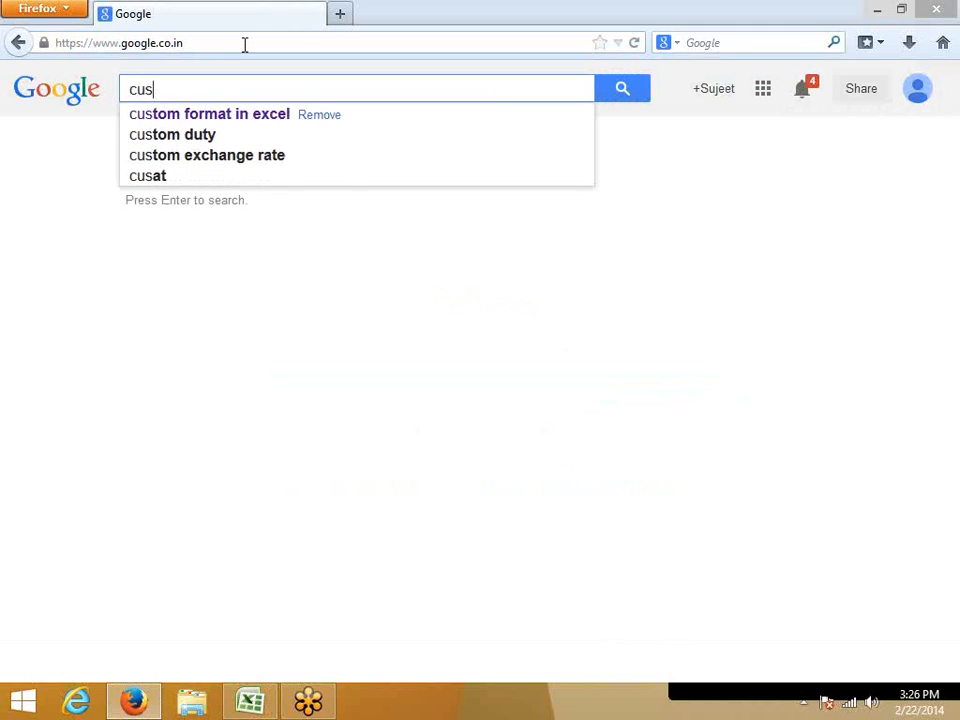
key("Down")
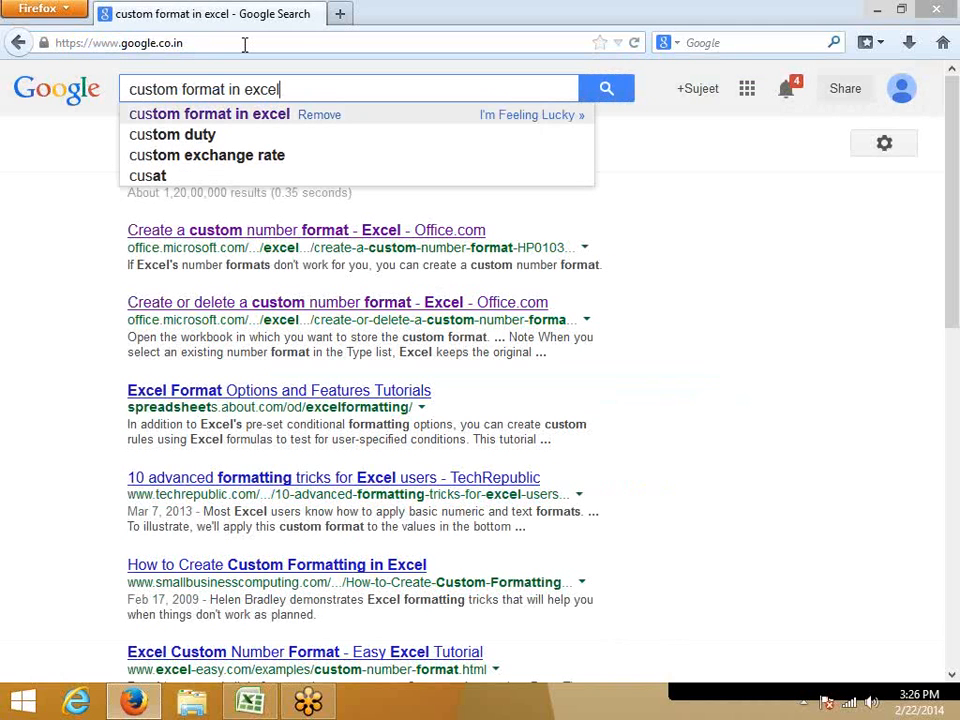
key("Return")
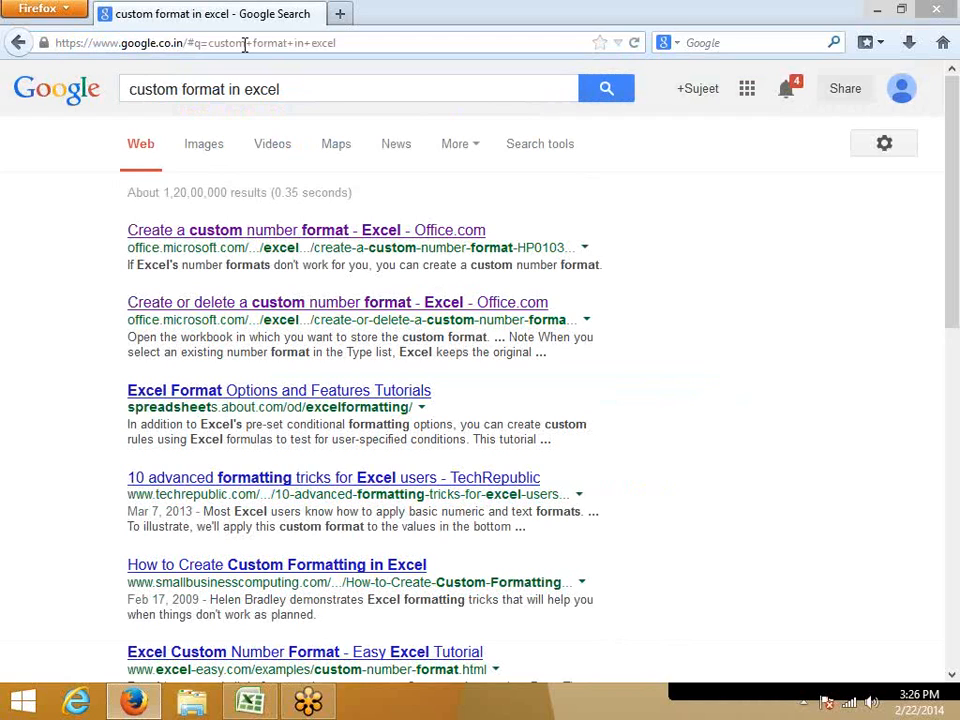
right_click(243, 244)
left_click(293, 270)
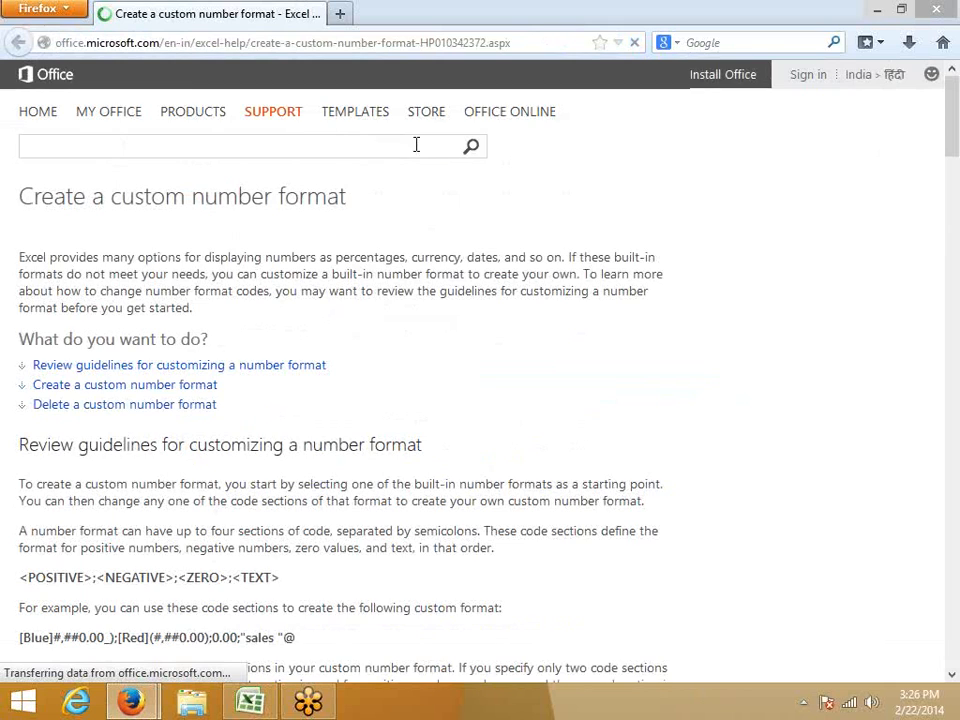
Examine the article's guidelines and its table of characters that display without the use of quotation marks.
scroll(474, 315, "down", 6)
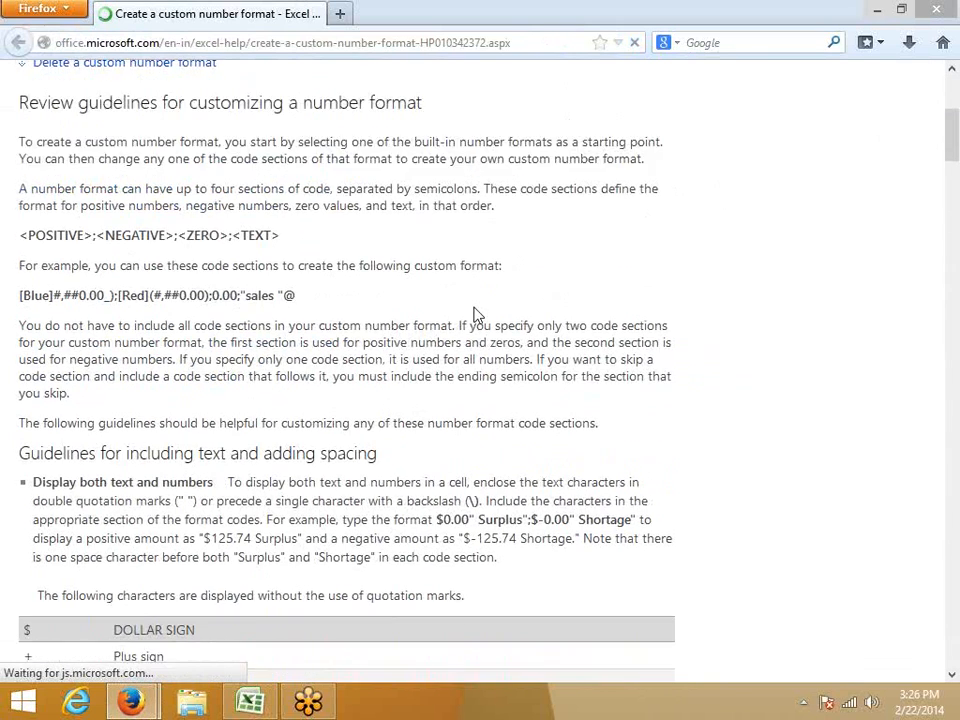
scroll(474, 315, "down", 7)
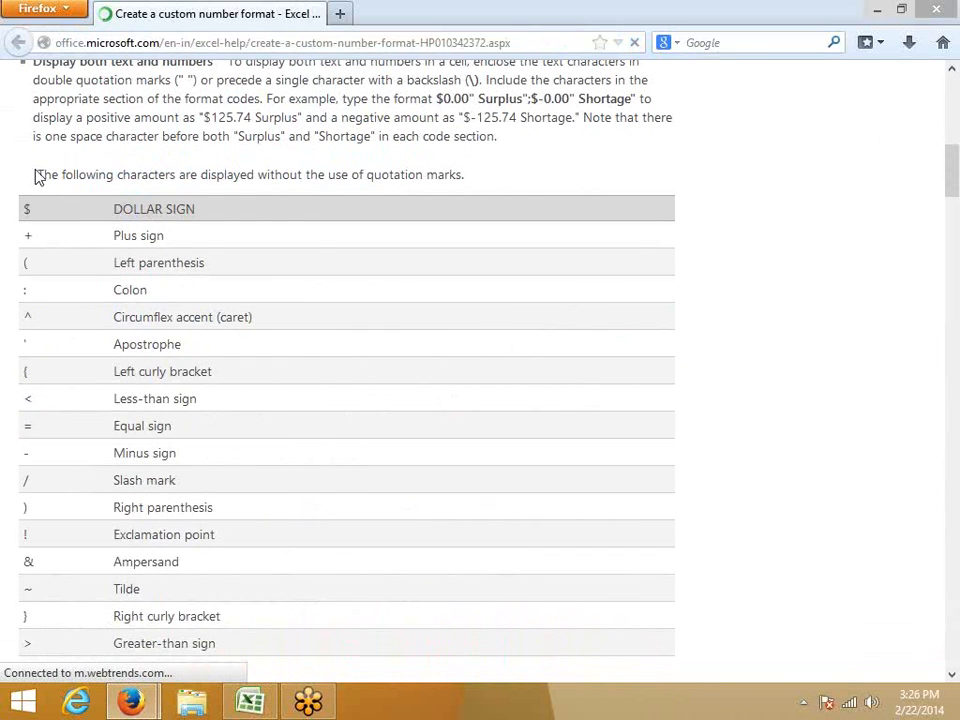
left_click_drag(36, 174, 257, 176)
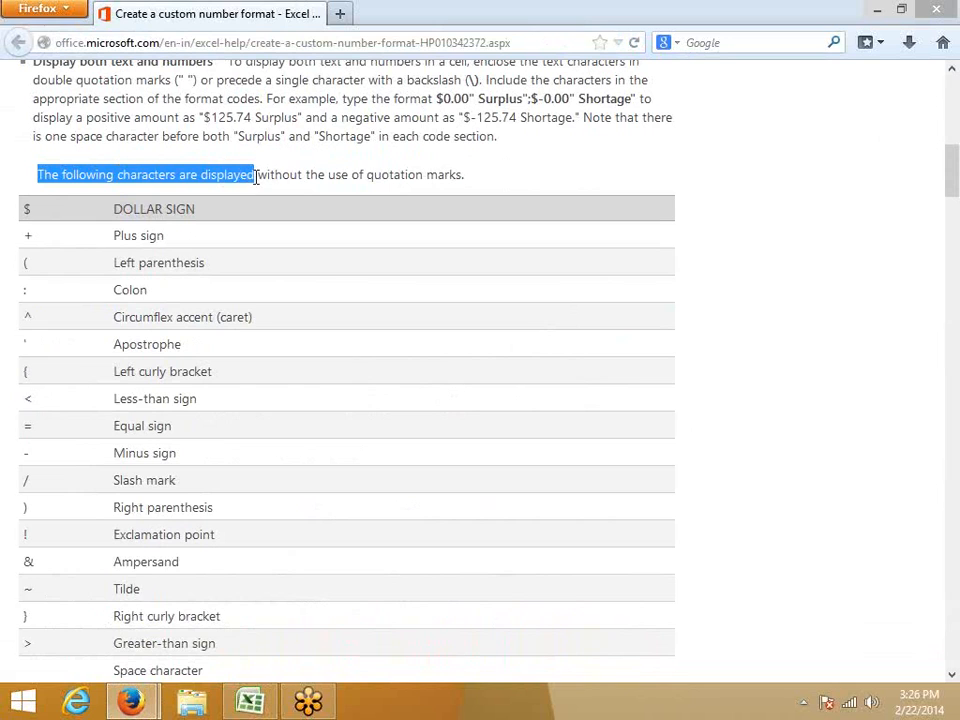
left_click_drag(351, 176, 362, 176)
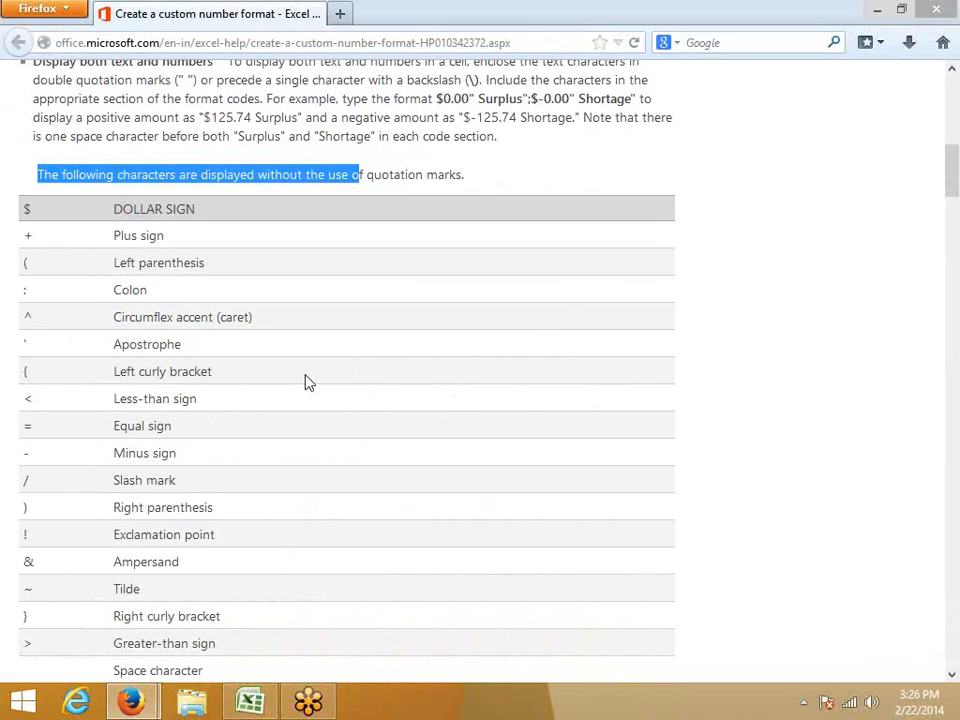
left_click(250, 700)
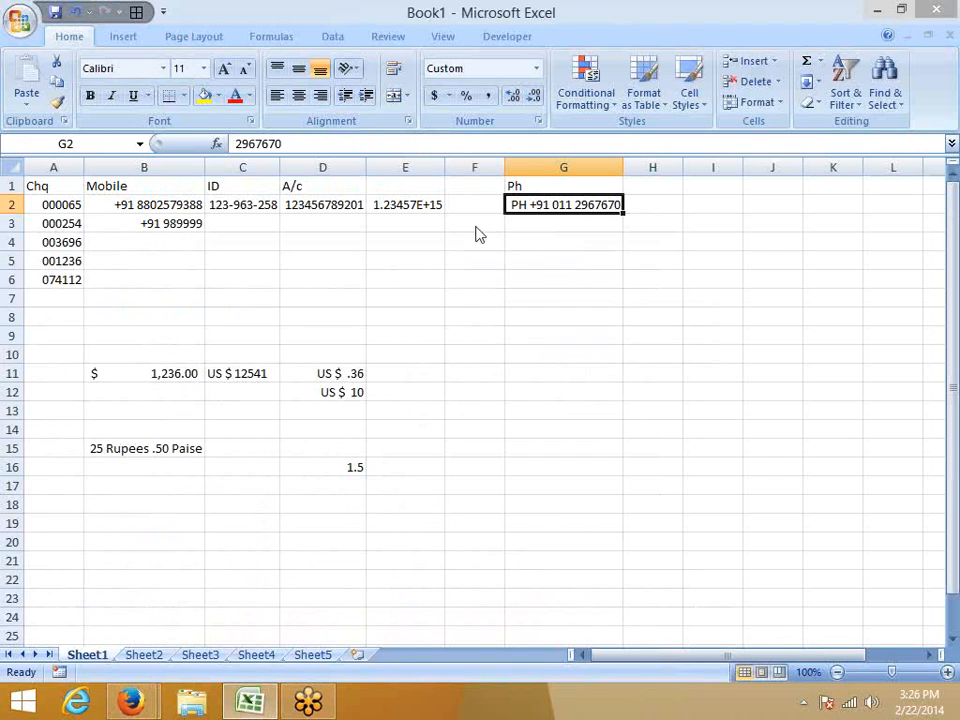
key("alt+Tab")
scroll(15, 236, "down", 2)
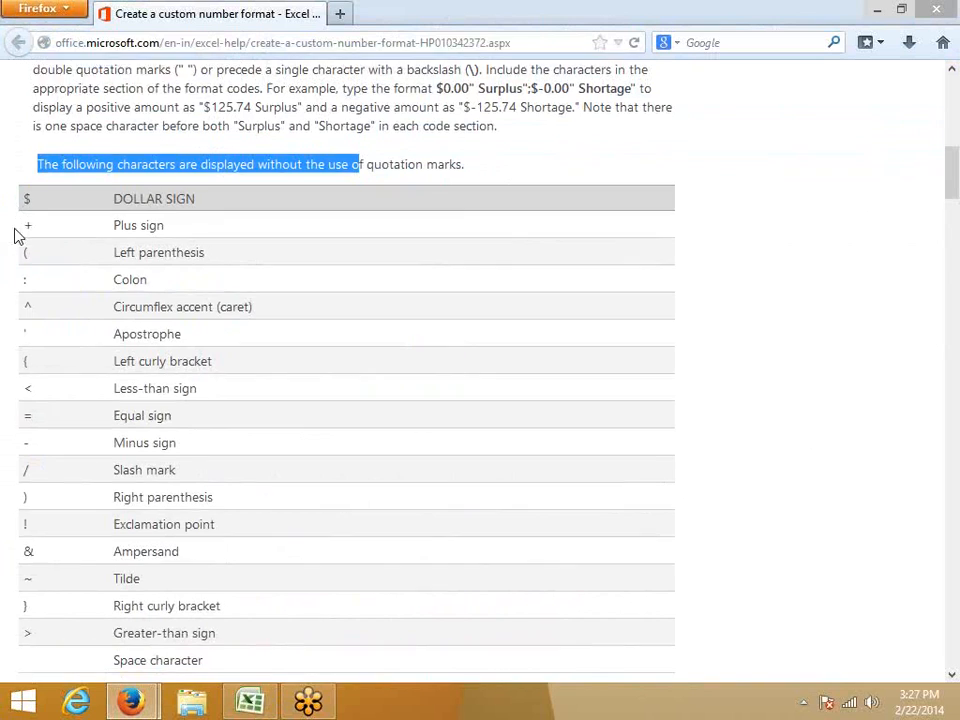
scroll(26, 300, "up", 2)
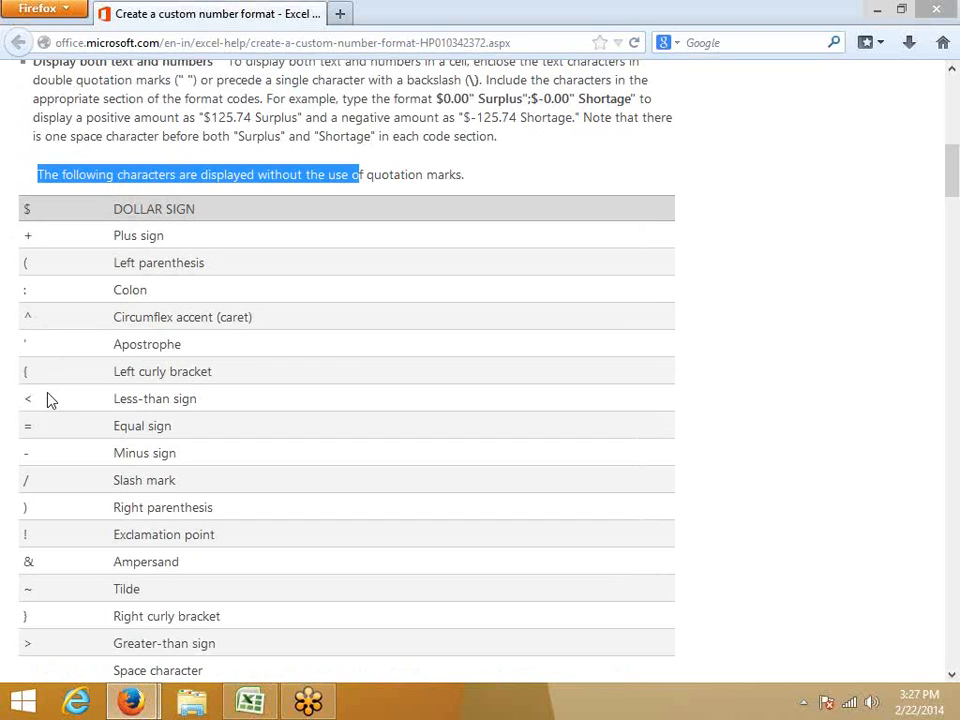
left_click_drag(43, 240, 3, 320)
left_click(75, 321)
Switch back to Excel and enter the height 5' 55'' as text in cell B23 of Sheet1.
key("alt+Tab")
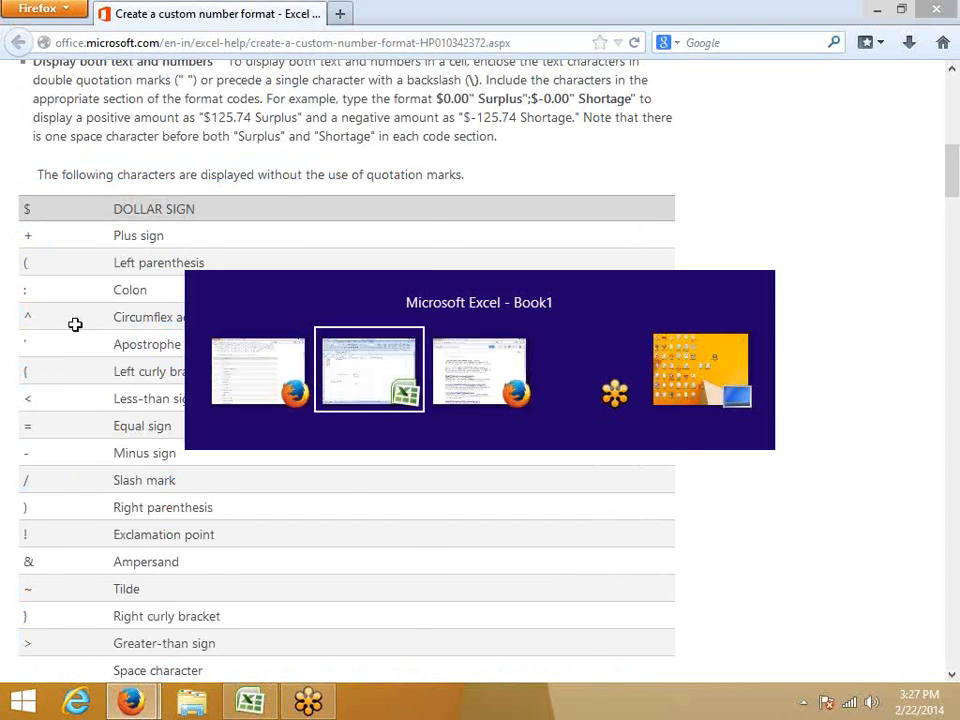
scroll(150, 381, "down", 4)
scroll(105, 369, "up", 1)
left_click(105, 369)
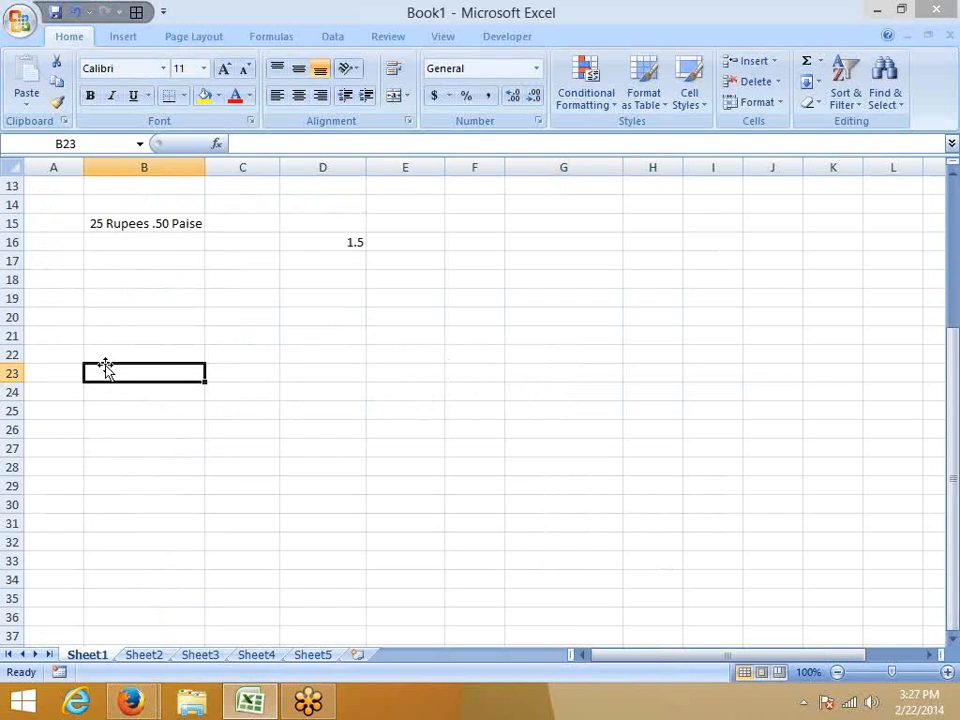
type("5")
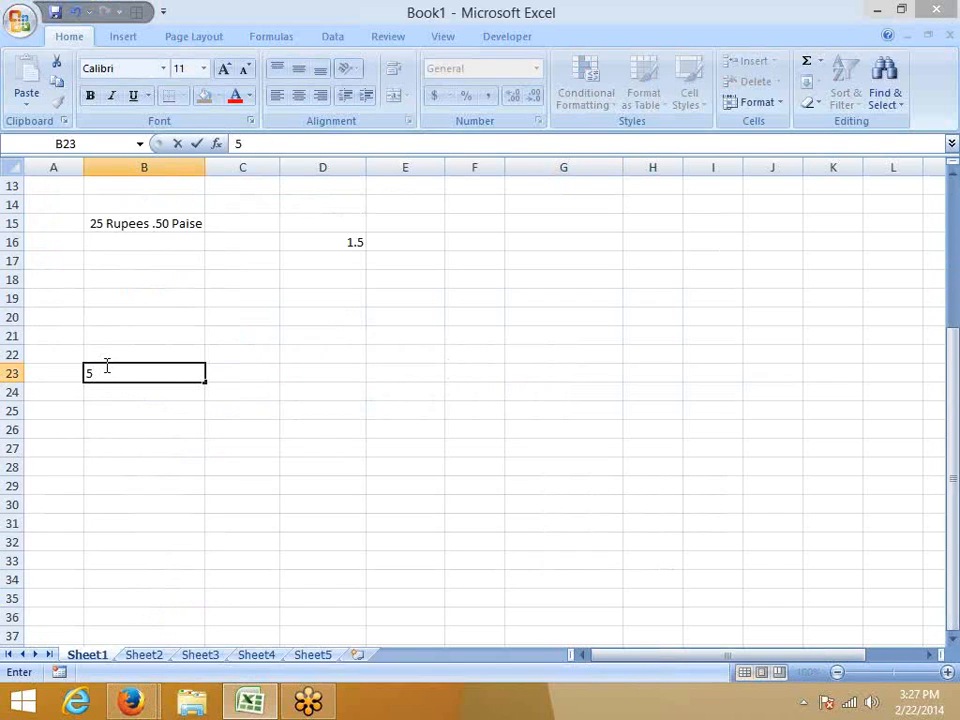
type("' 55''")
key("Return")
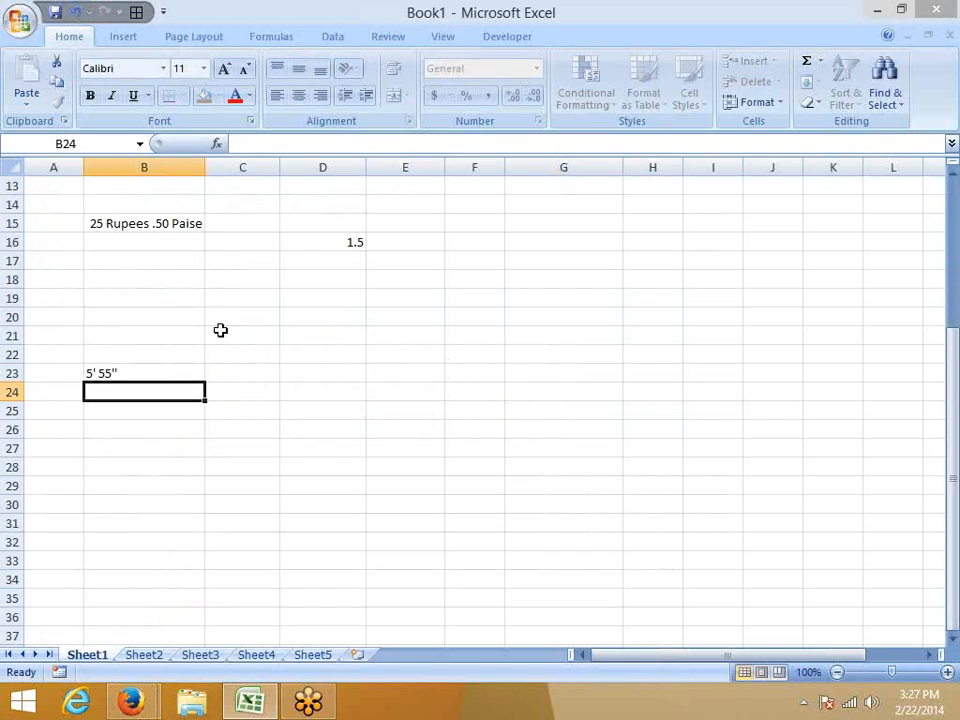
Enter the plain number 555 in cell C23, beside the text height.
key("Up")
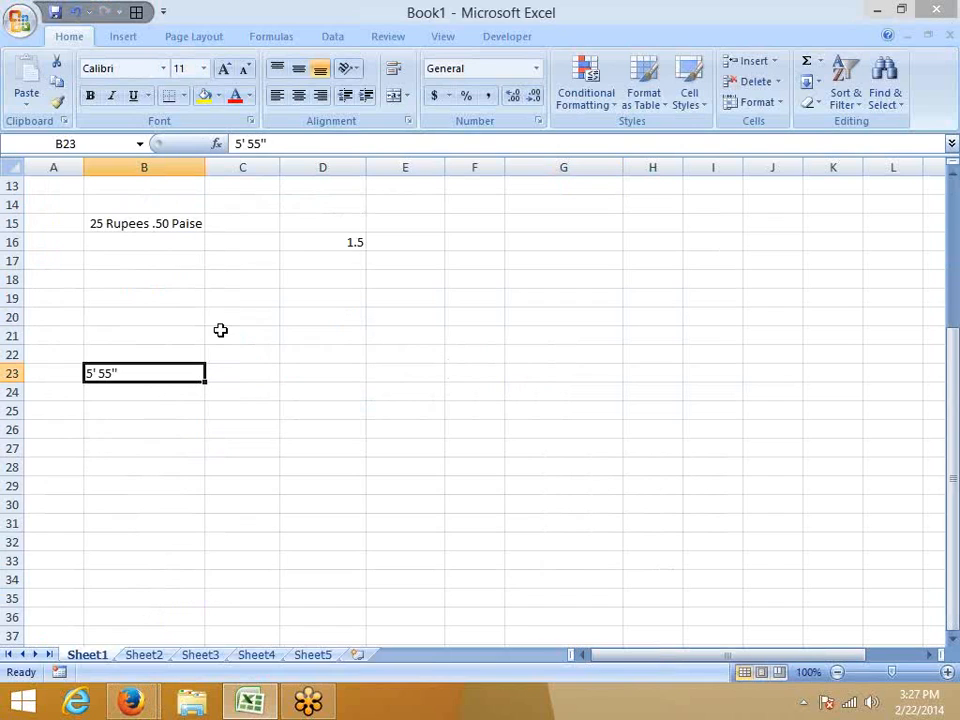
key("Right")
key("Left")
key("Right")
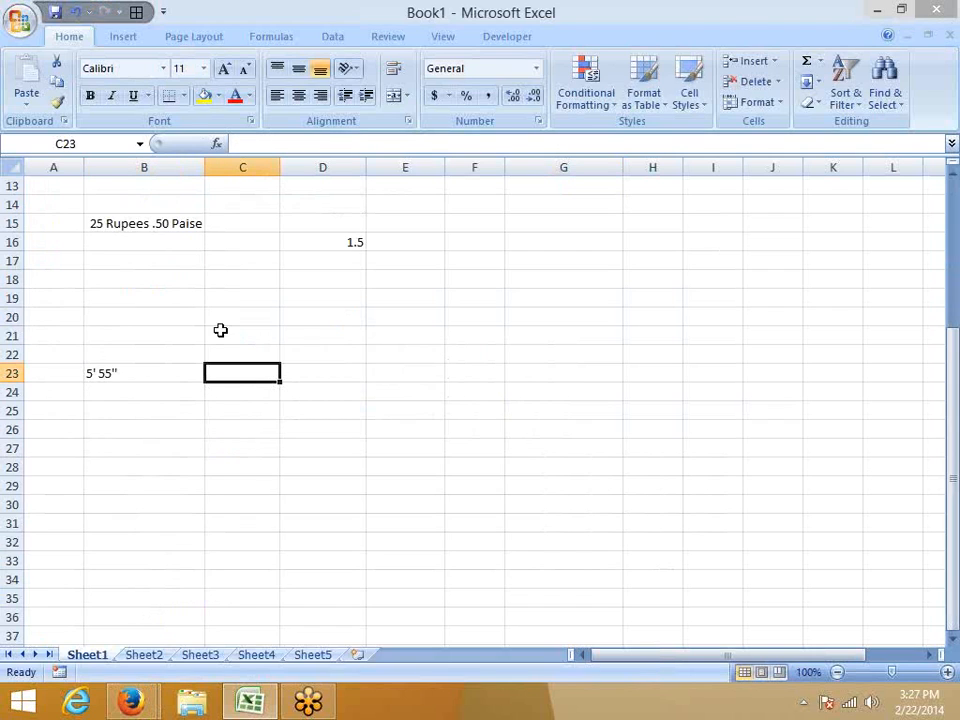
type("55")
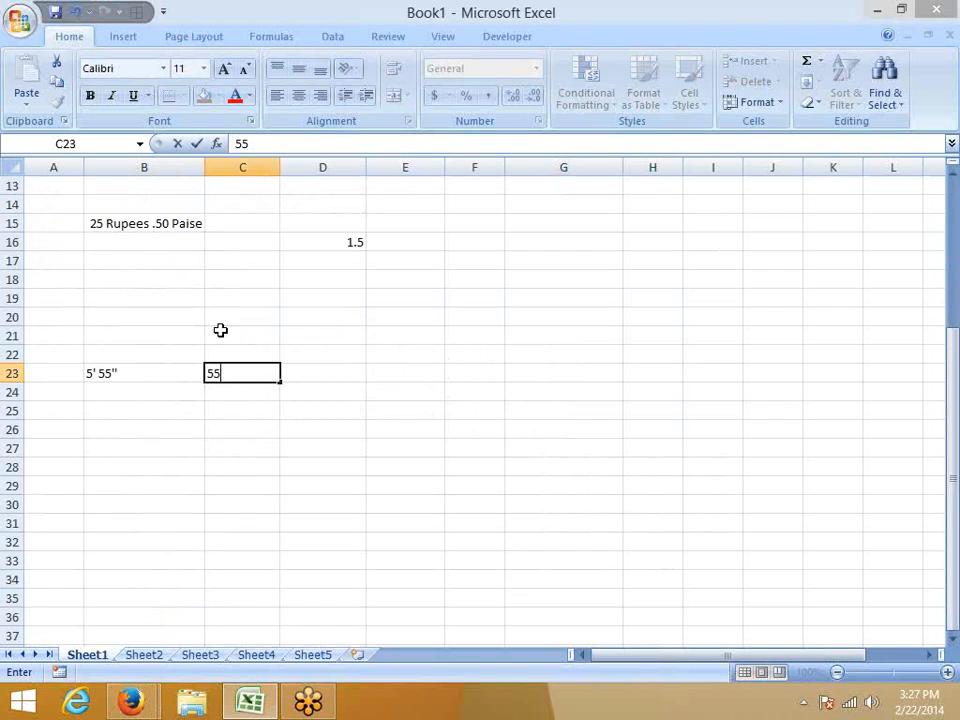
type("5")
key("ctrl+Return")
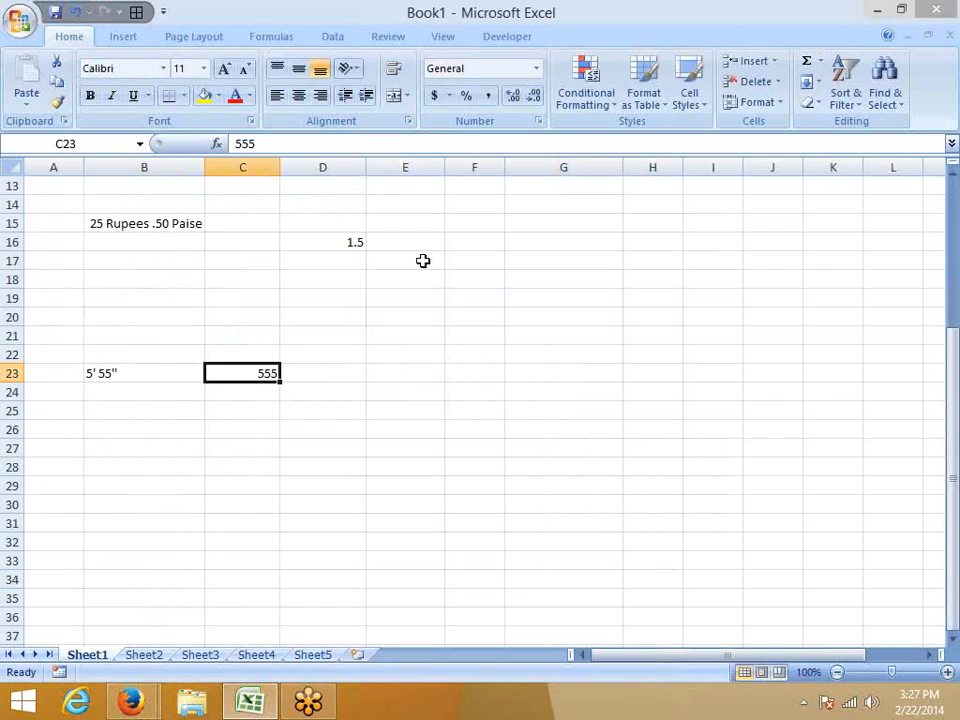
Apply the custom number format 0' 00'' to cell C23.
left_click(538, 121)
left_click(95, 217)
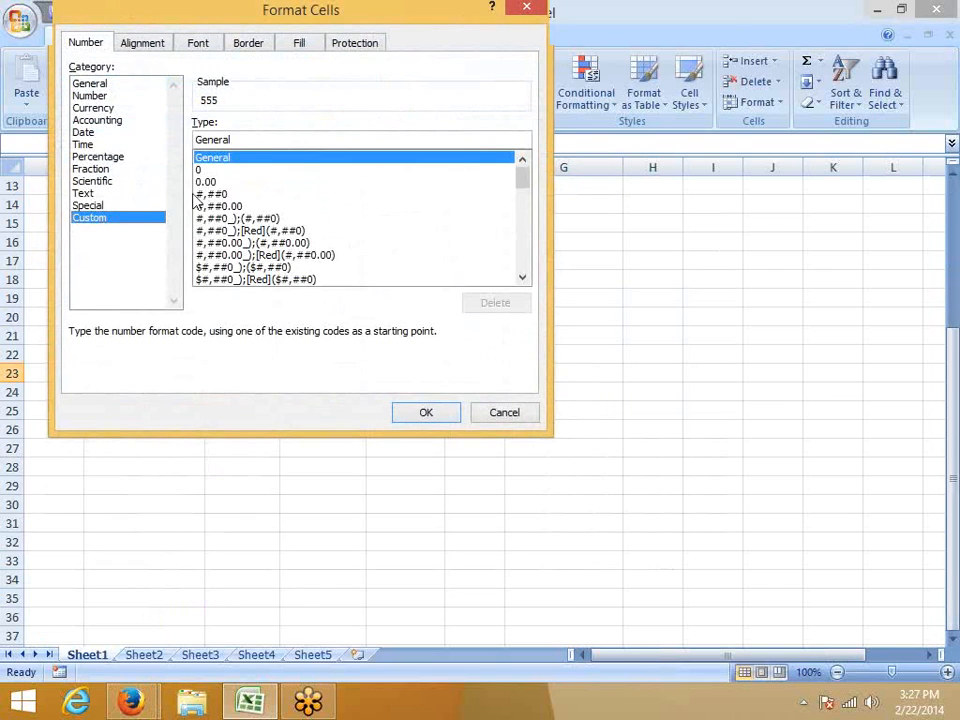
double_click(244, 140)
type("0'")
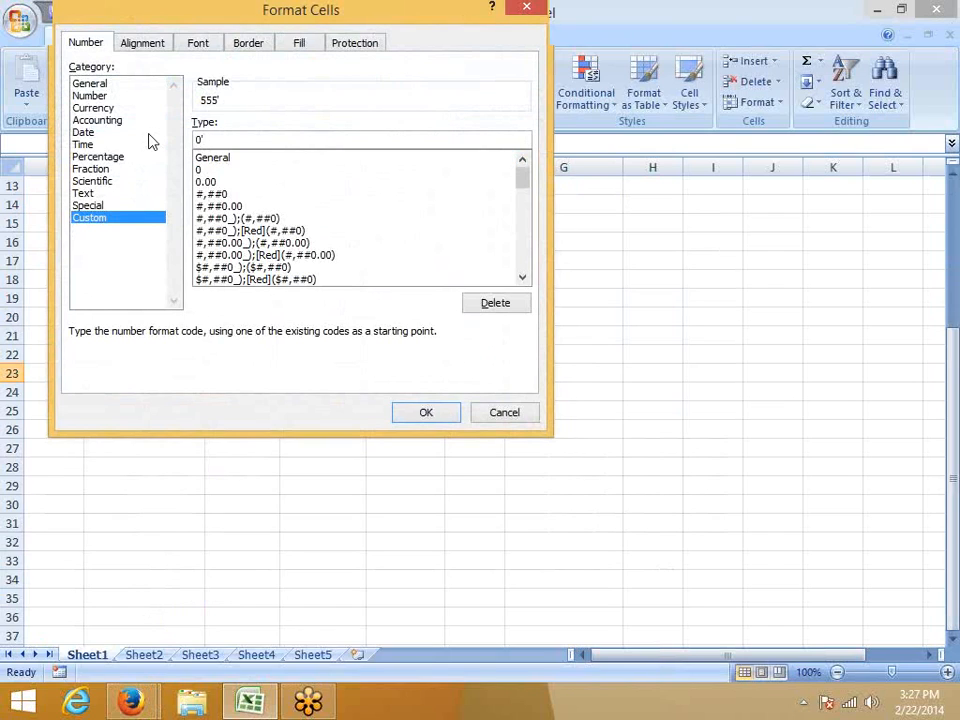
type(" 00\"")
key("Return")
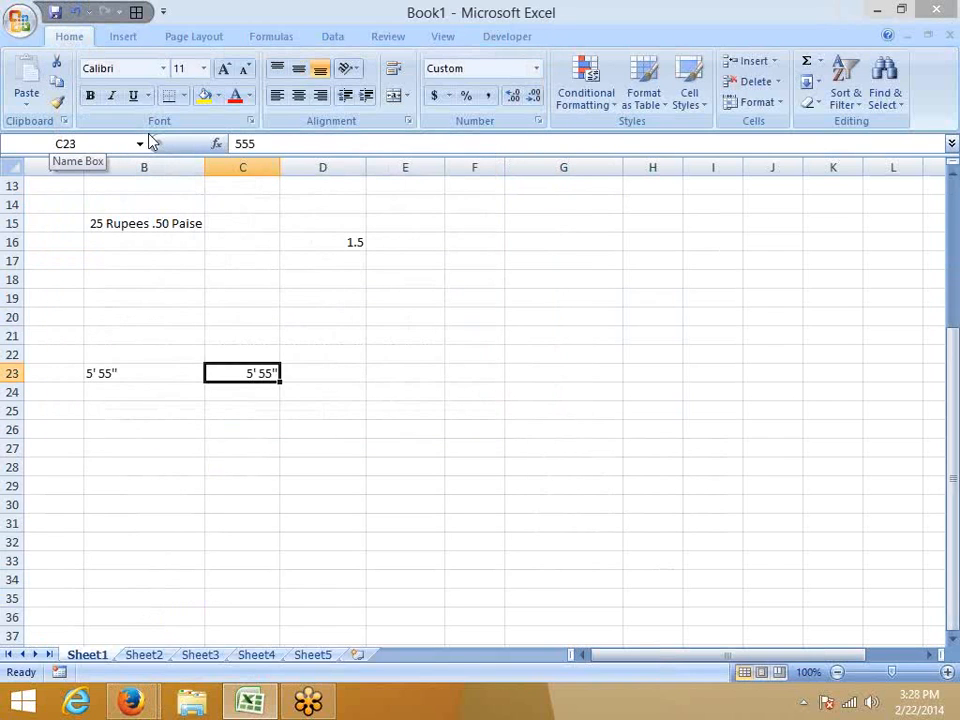
Try entering the nested parentheses (()) in cell E23, and discard the entry.
key("Right")
key("Right")
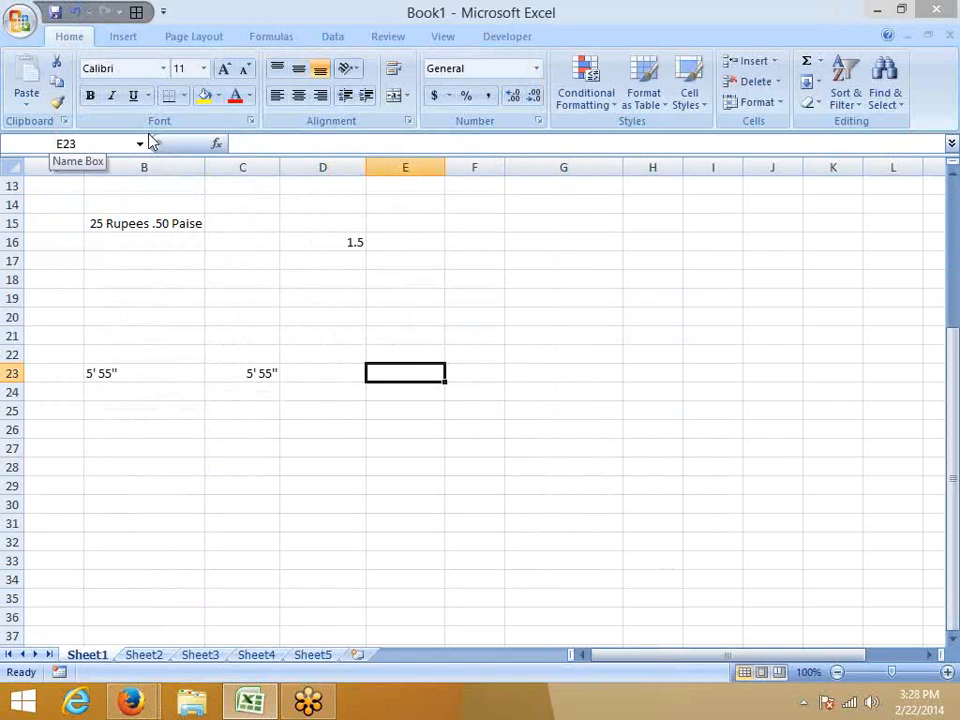
type("{")
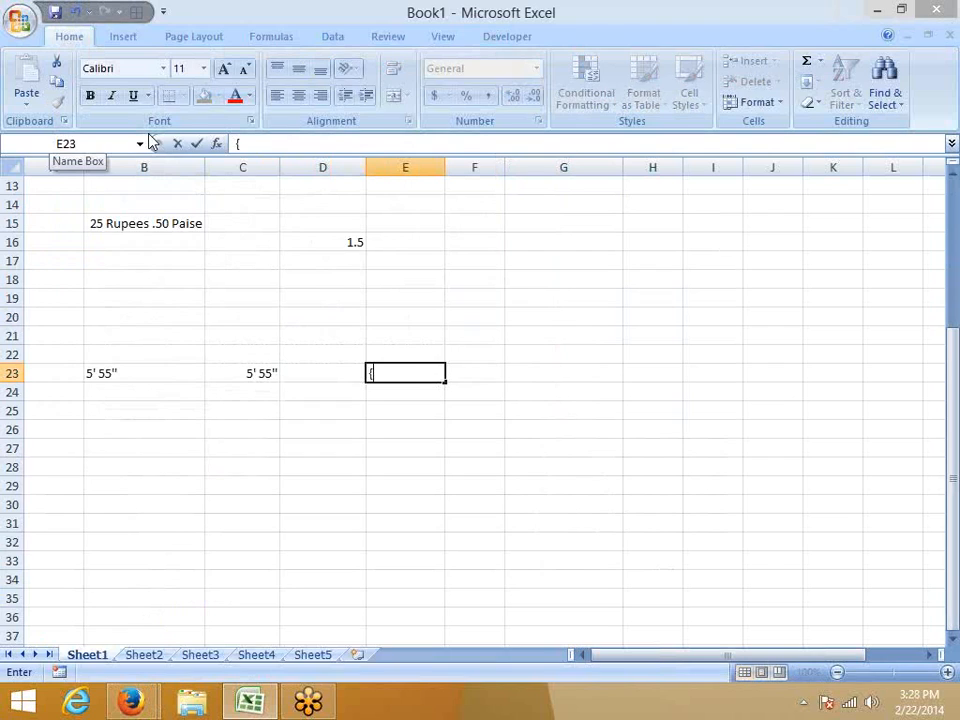
key("BackSpace")
type("(())")
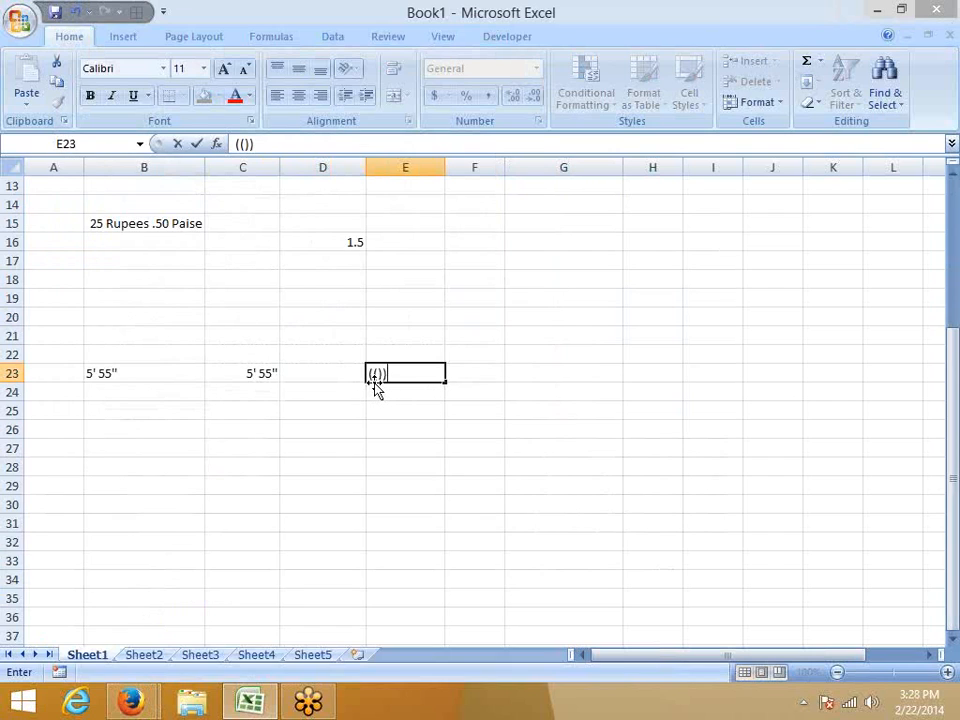
key("Escape")
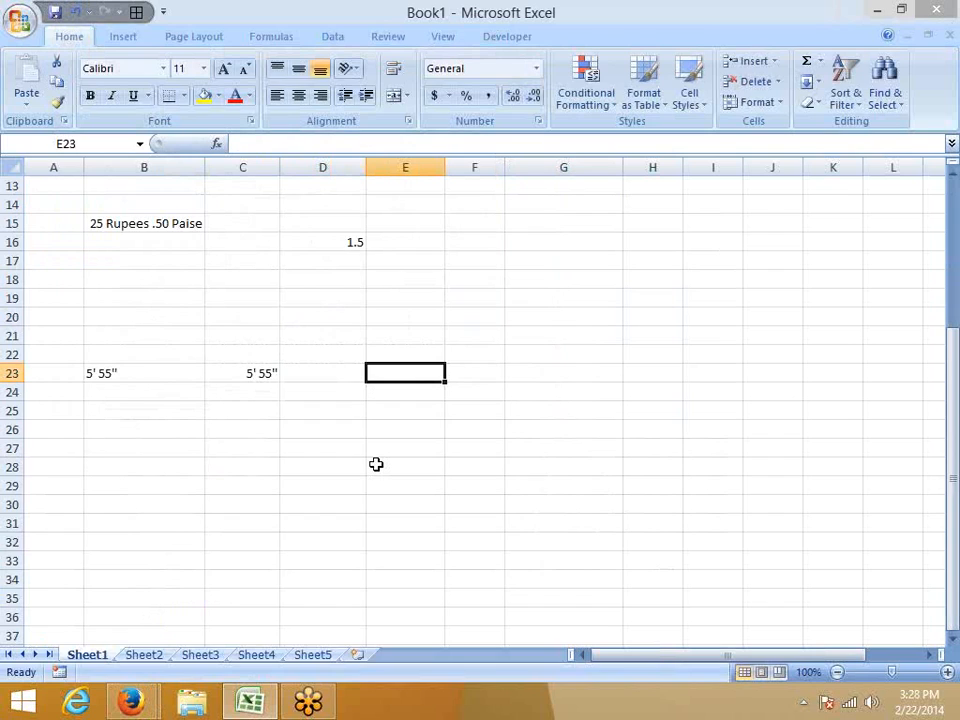
Try entering two pairs of double quotation marks in cell E23, and discard the entry.
type("\"\"")
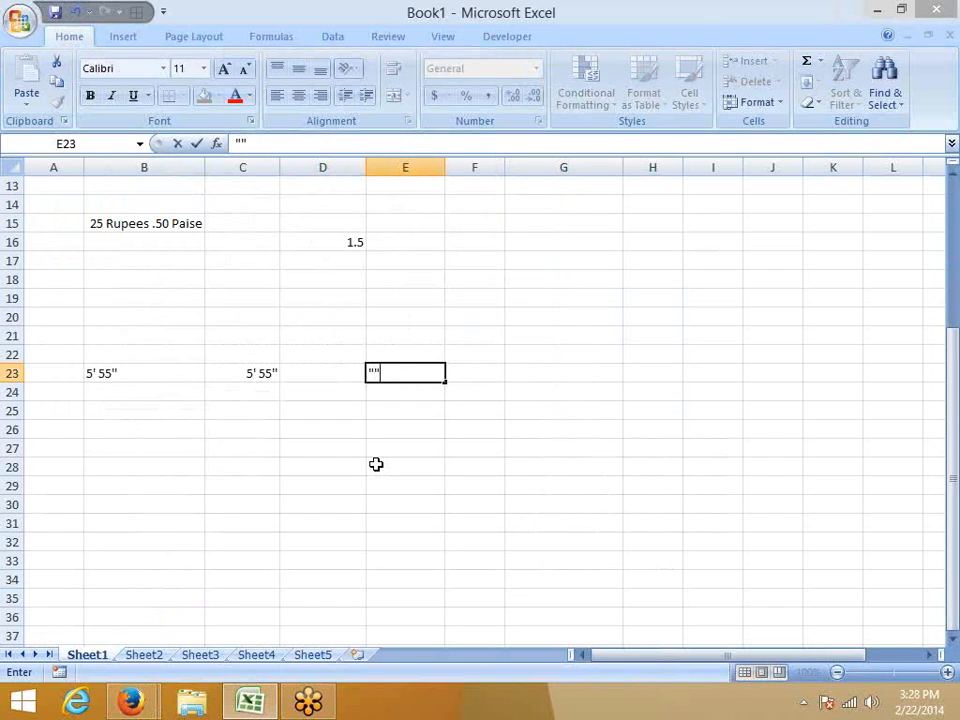
type("\"\"")
key("Escape")
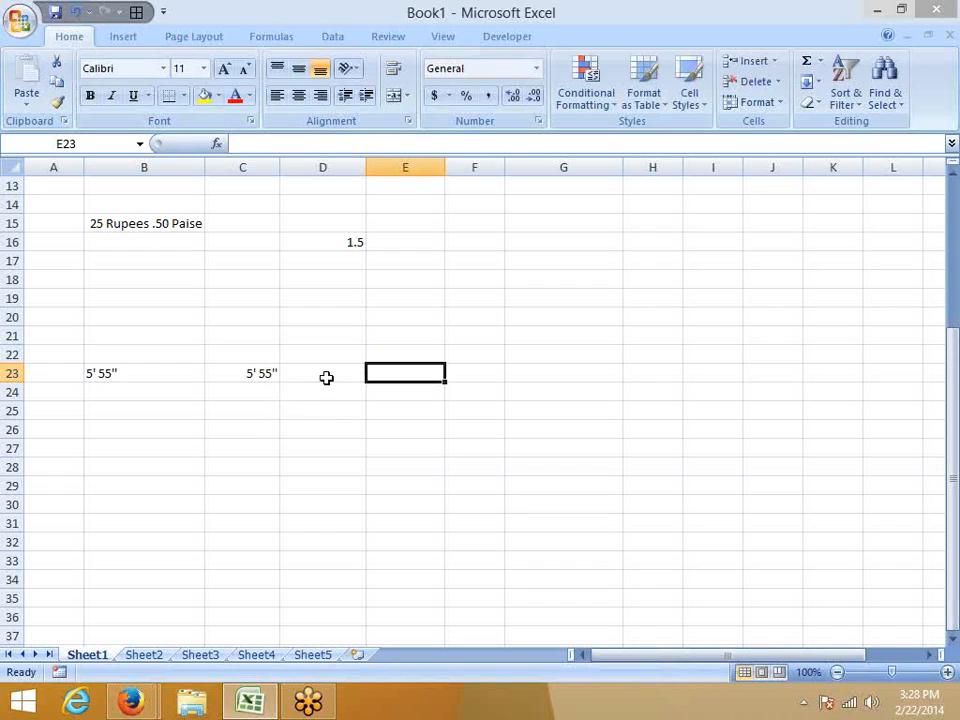
Enter a single double quotation mark in cell E23, and go to the empty worksheet Sheet3.
type("\"")
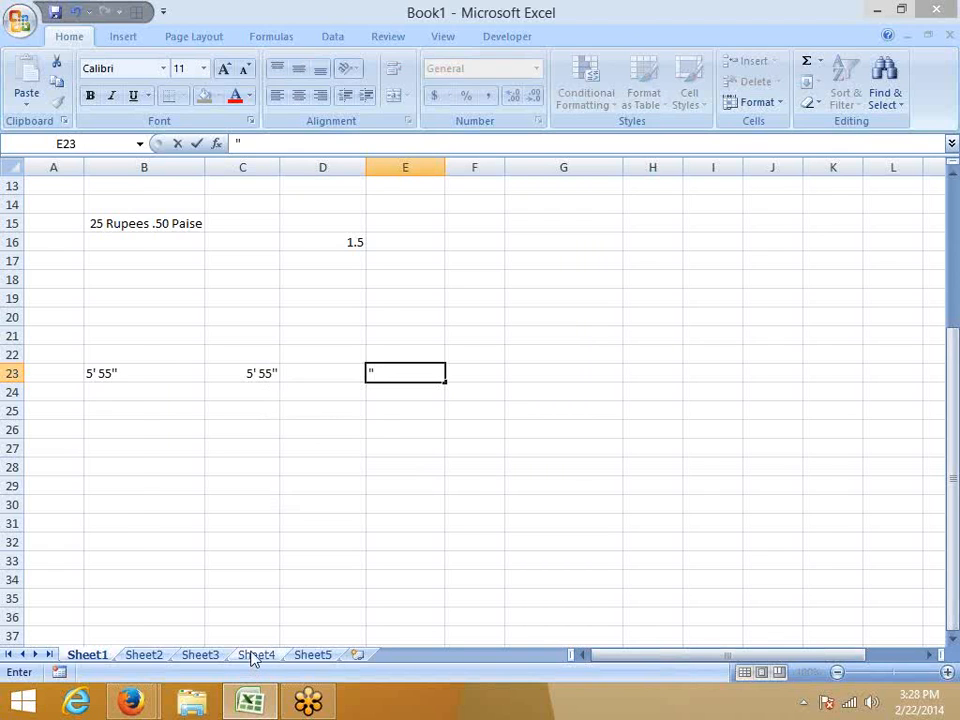
left_click(254, 660)
left_click(194, 658)
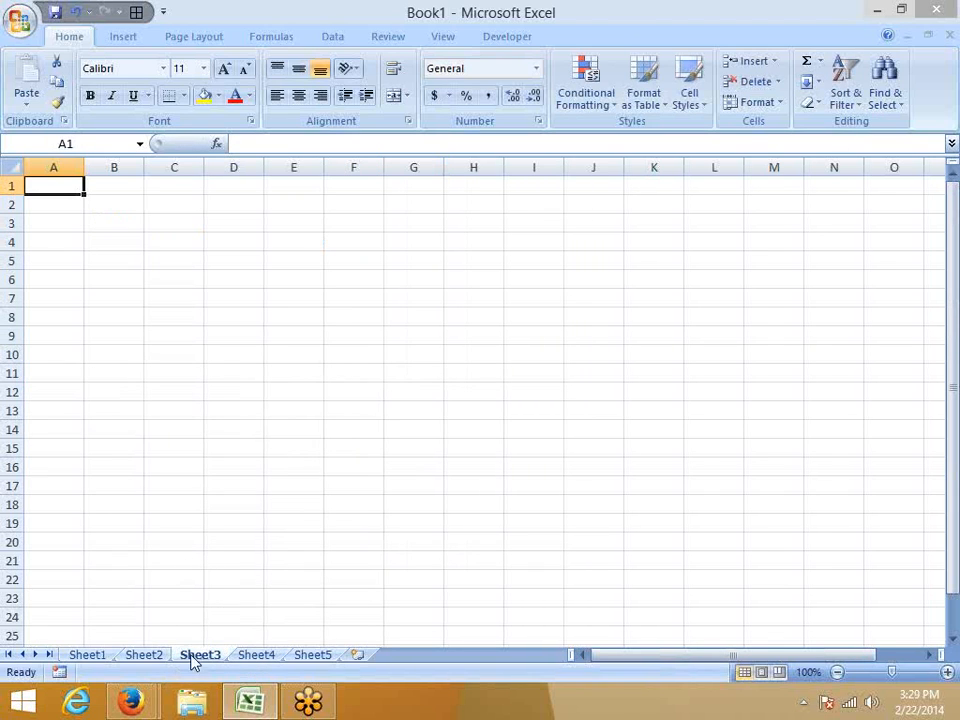
Enter the text 5'55" in cell B25 of Sheet1.
left_click(80, 660)
left_click(115, 374)
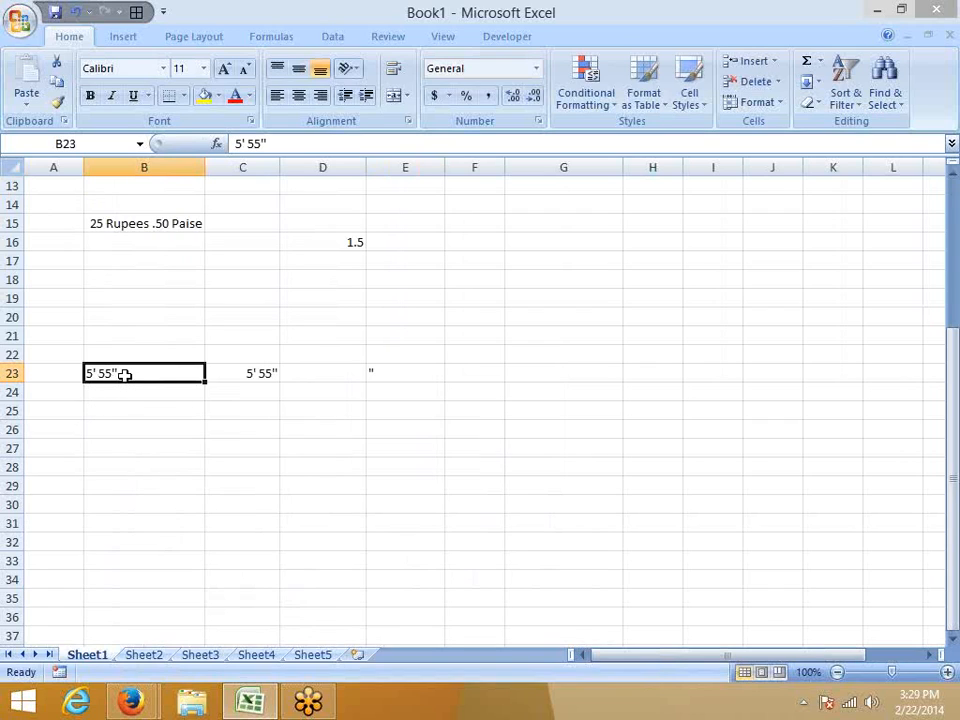
left_click(118, 408)
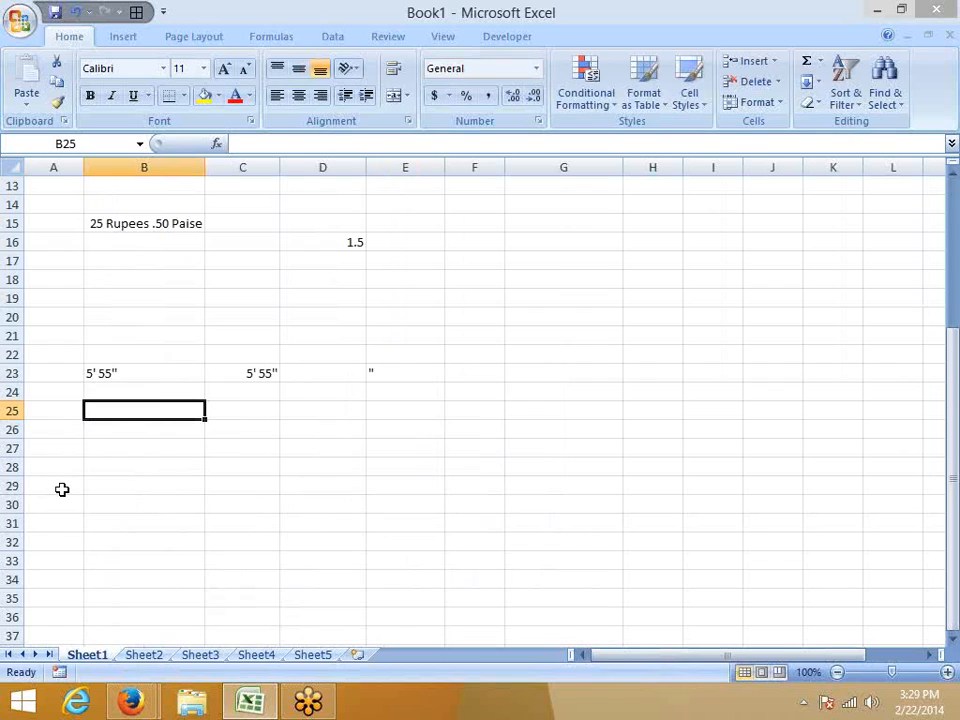
type("5'")
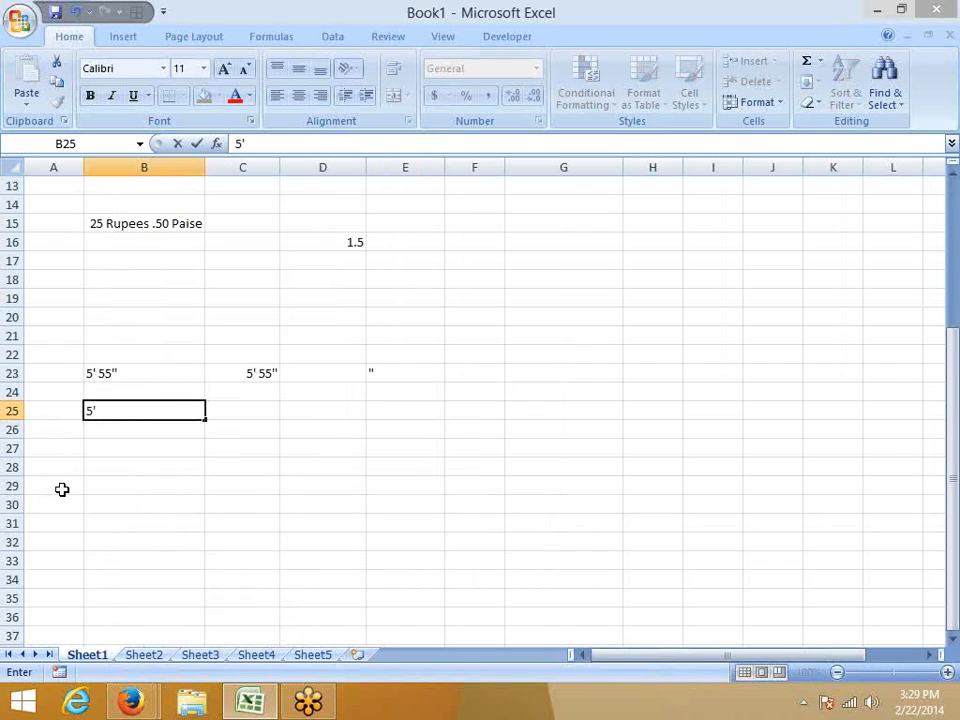
type("55\"")
key("Return")
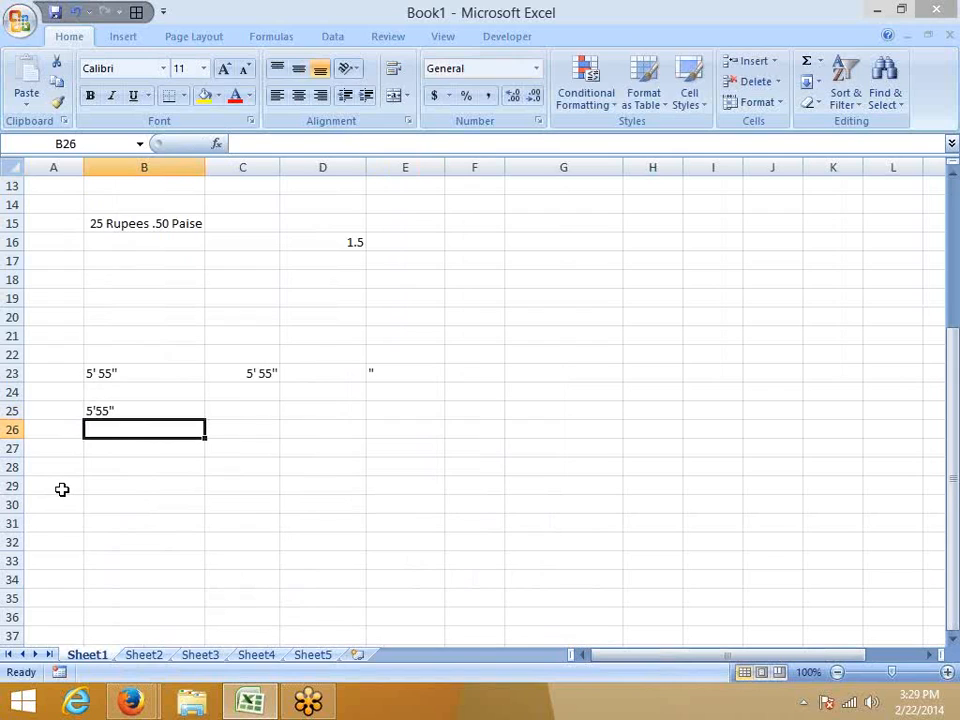
Open the custom number format settings for cell B25, try a code made only of double quotation marks, and erase it.
key("Up")
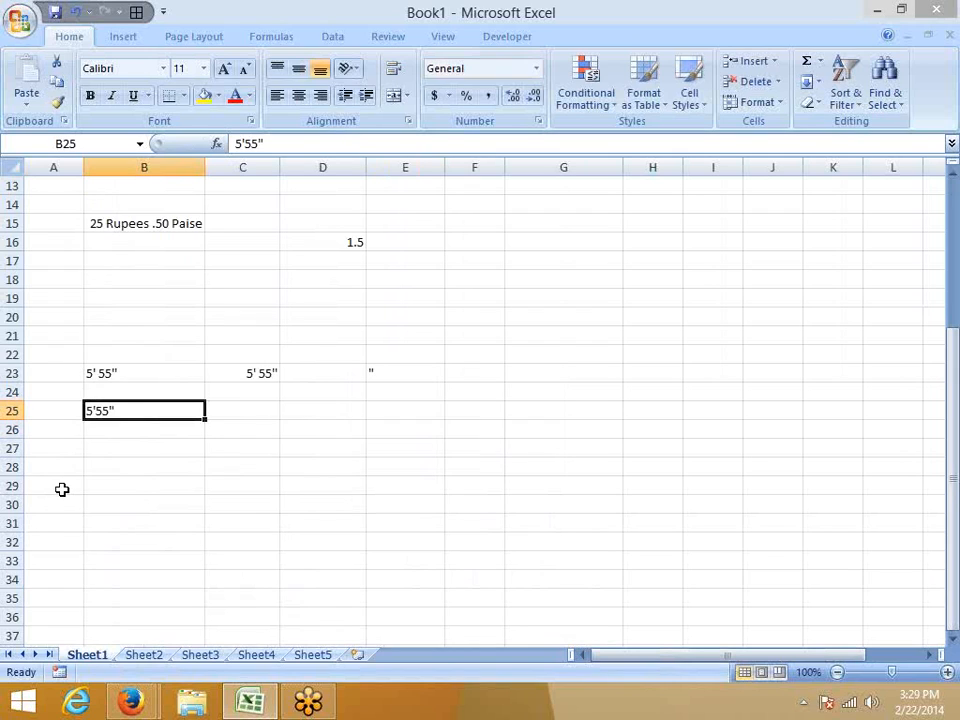
right_click(96, 408)
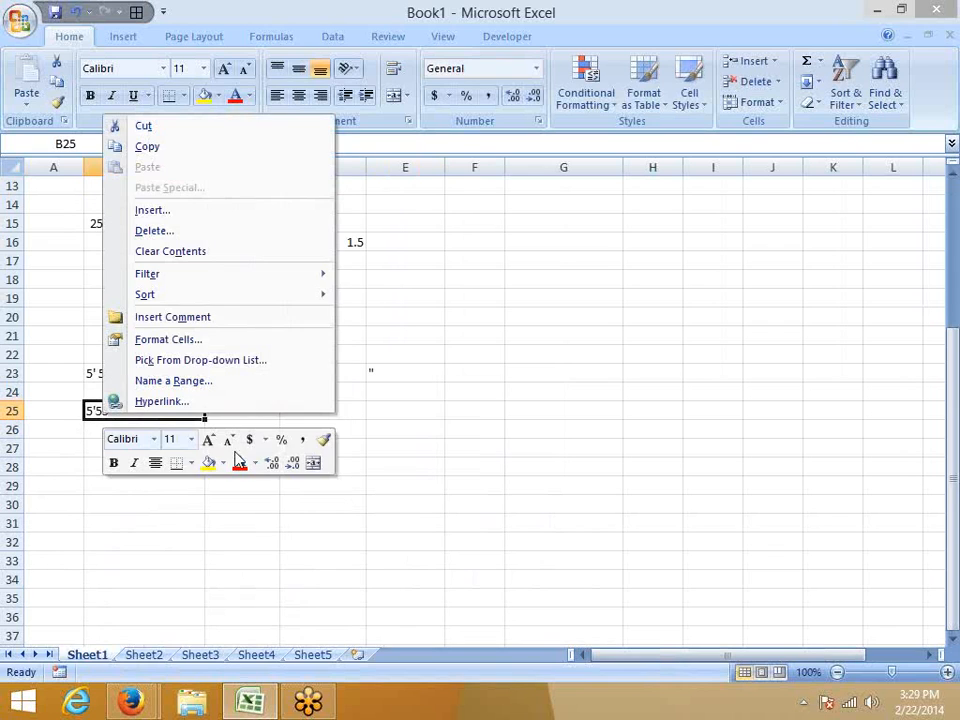
left_click(207, 418)
right_click(137, 410)
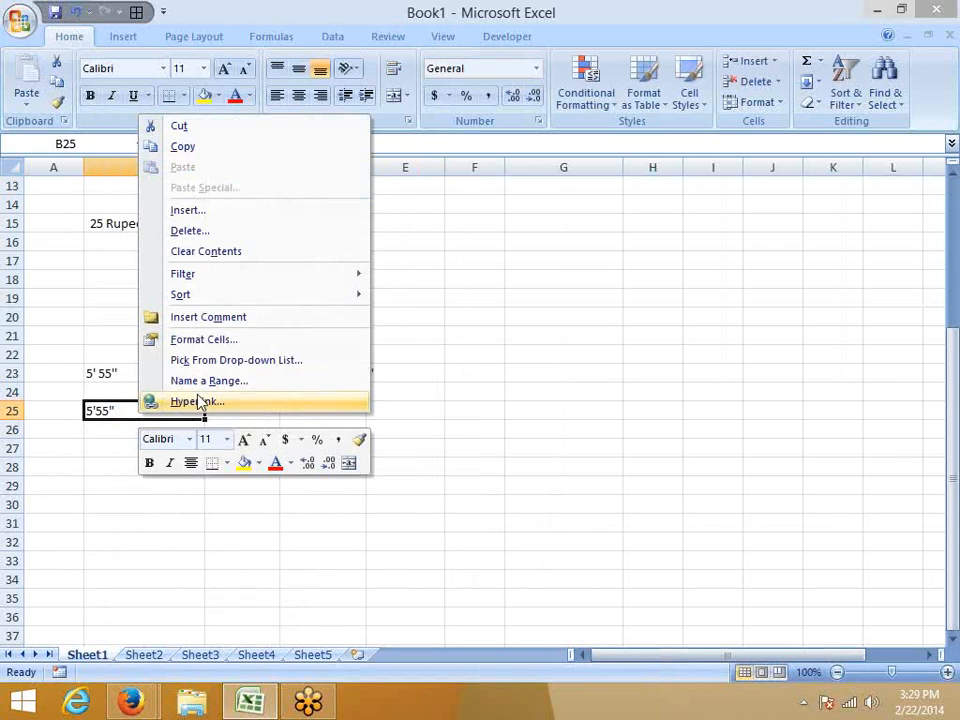
left_click(190, 340)
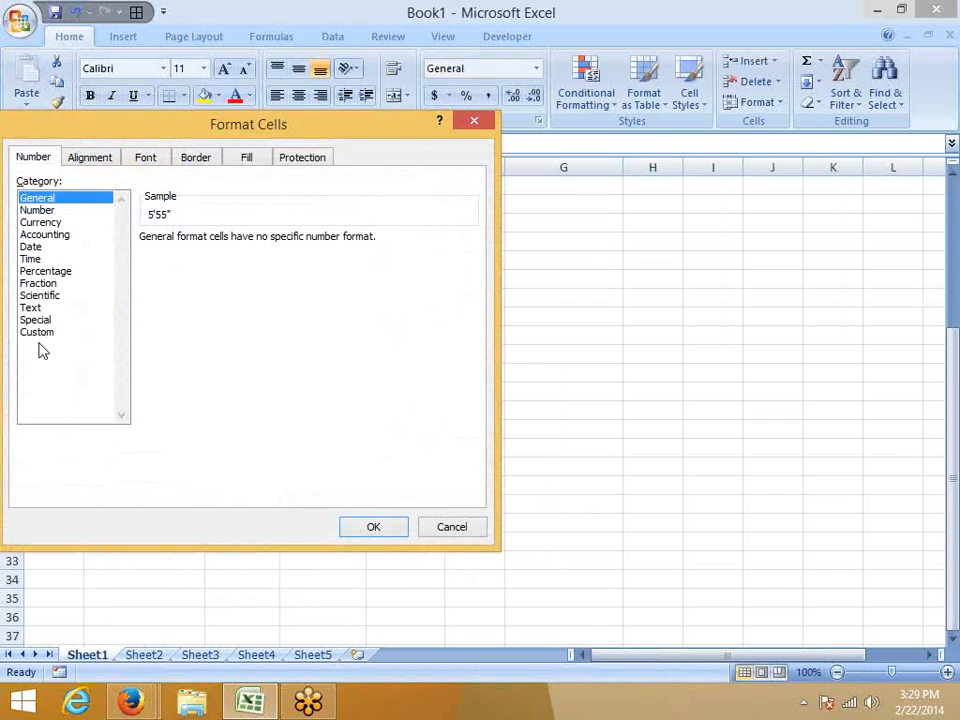
left_click(37, 332)
left_click(182, 272)
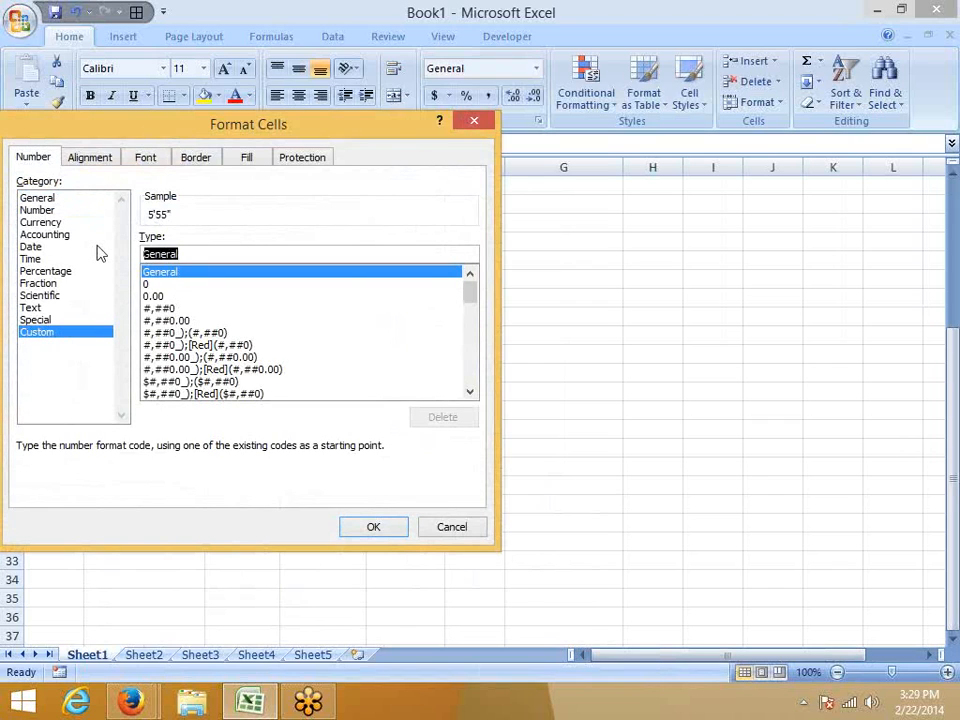
type("\"\"\"")
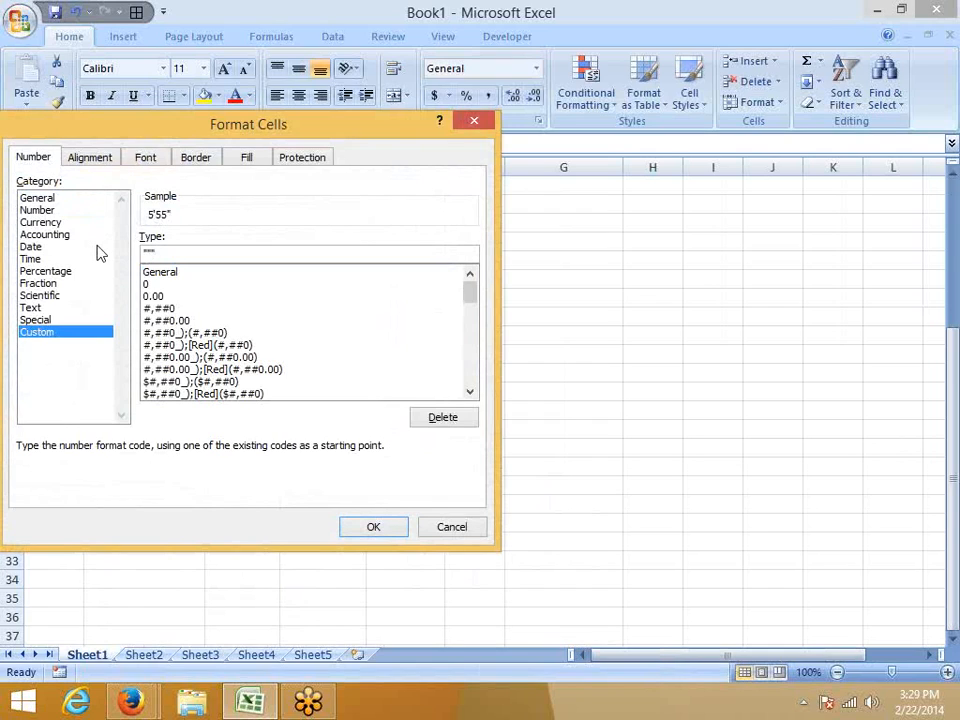
key("BackSpace")
key("BackSpace")
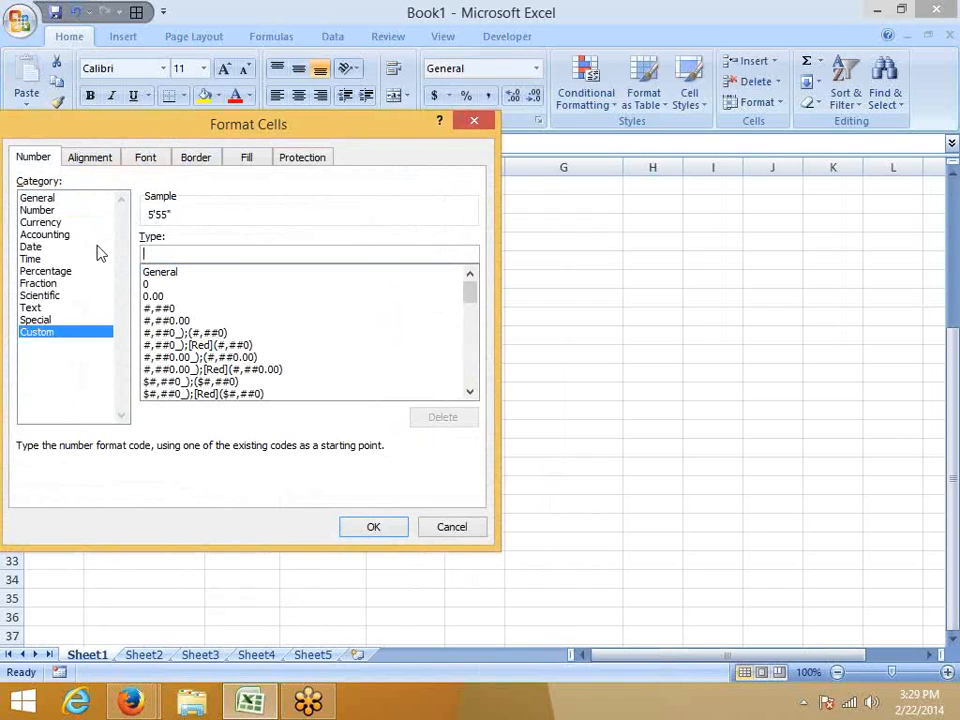
Try the custom number format 0'00" on cell B25, and apply a corrected version of the code.
type("0'00")
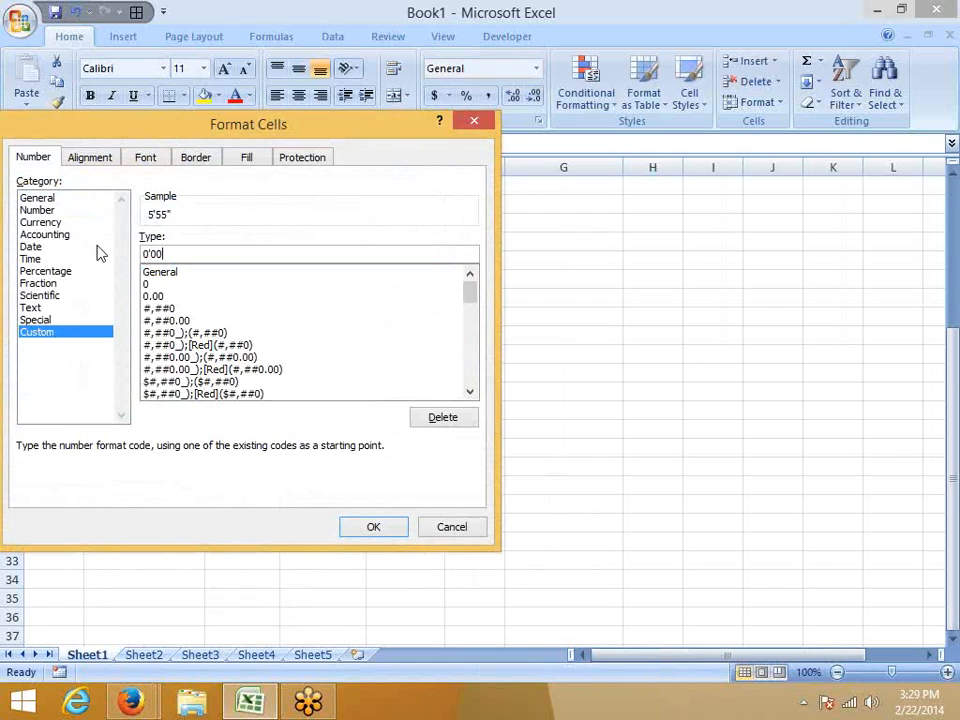
type("\"")
key("BackSpace")
key("BackSpace")
type("\"")
key("Return")
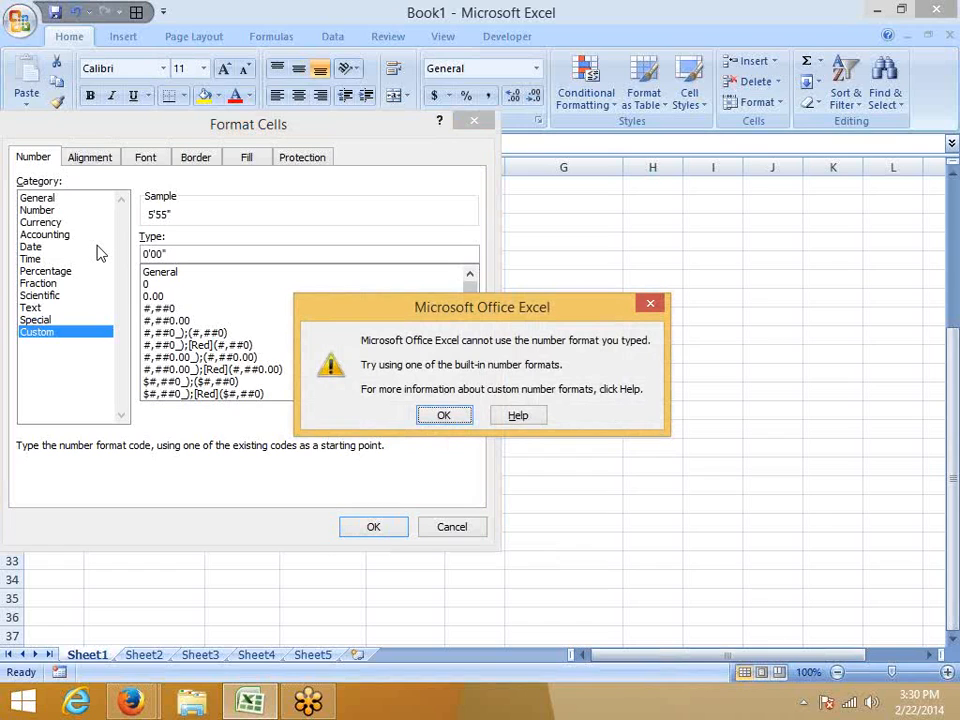
key("Return")
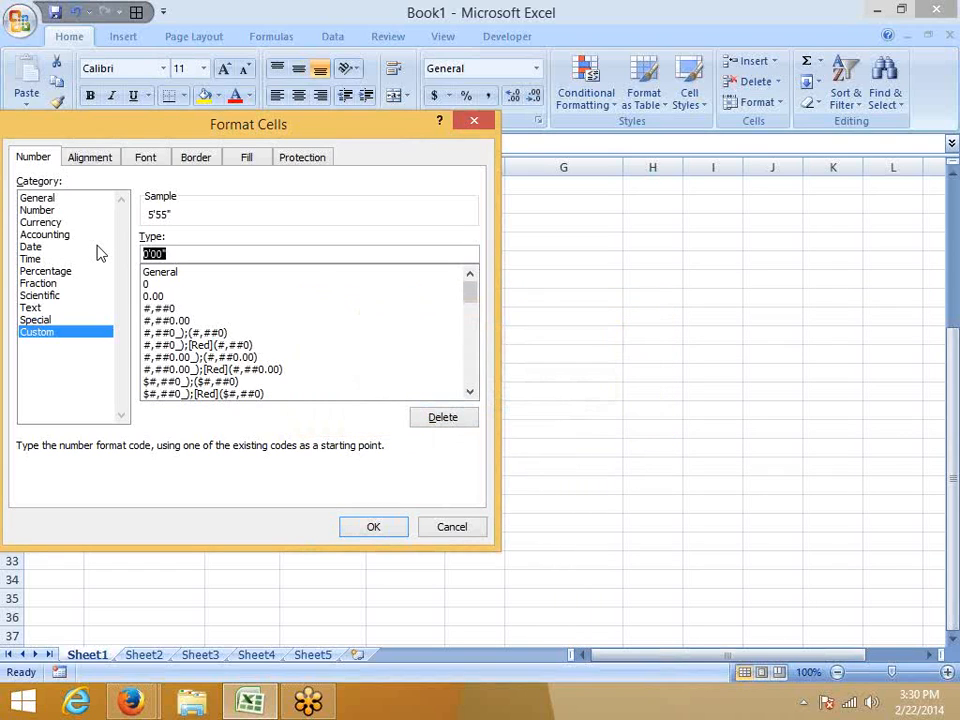
key("End")
key("Return")
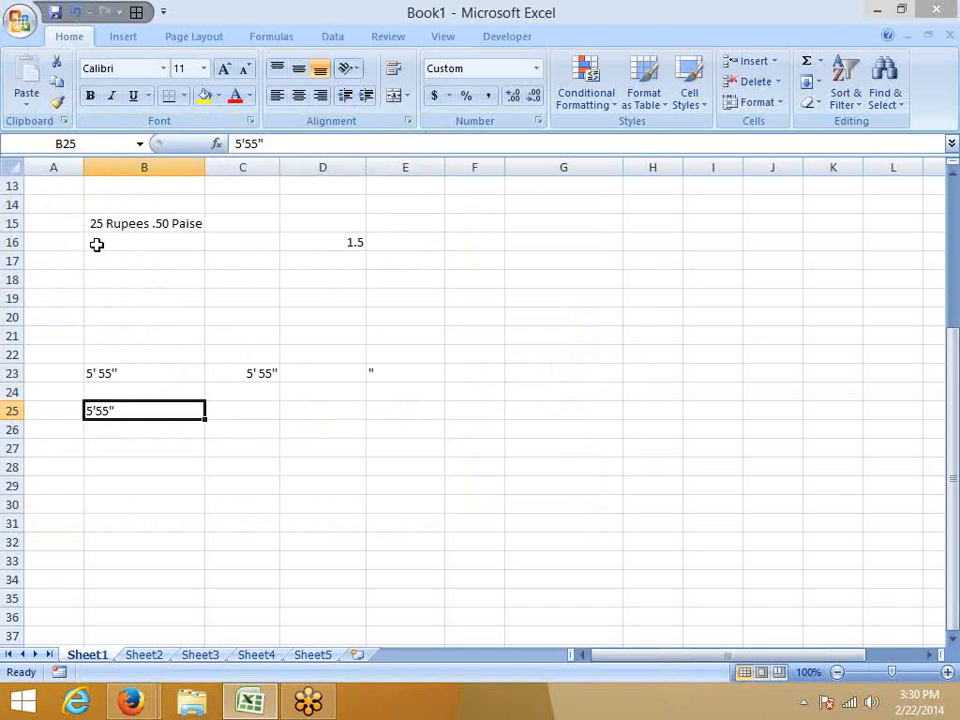
Try entering a name in double quotation marks and a run of double quotation marks in cell C27, discarding both entries.
key("Right")
key("Down")
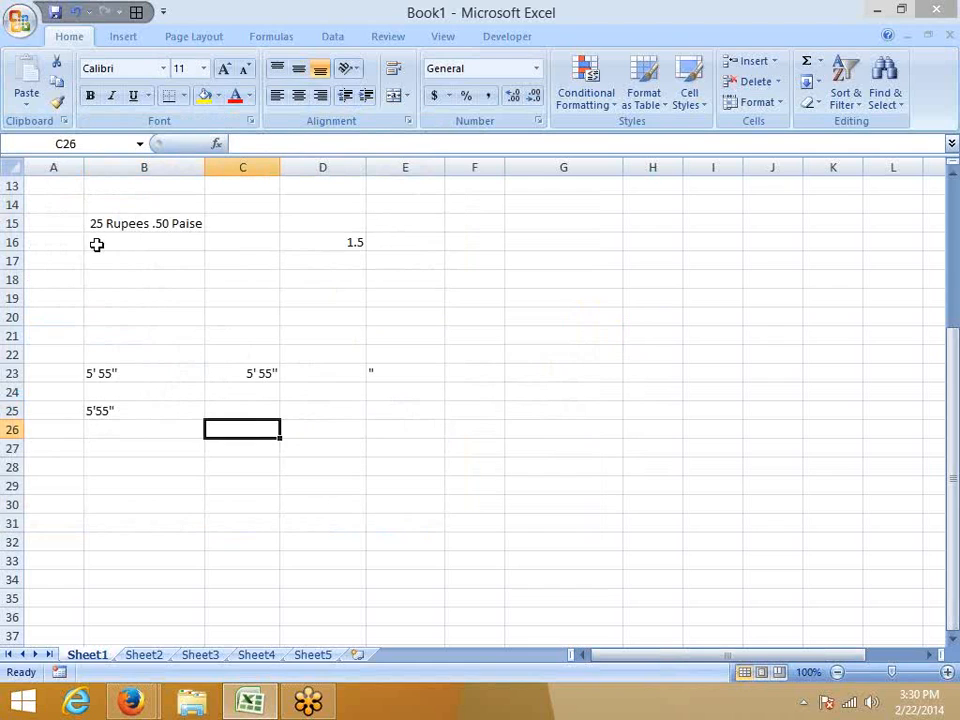
key("Down")
type("\"S")
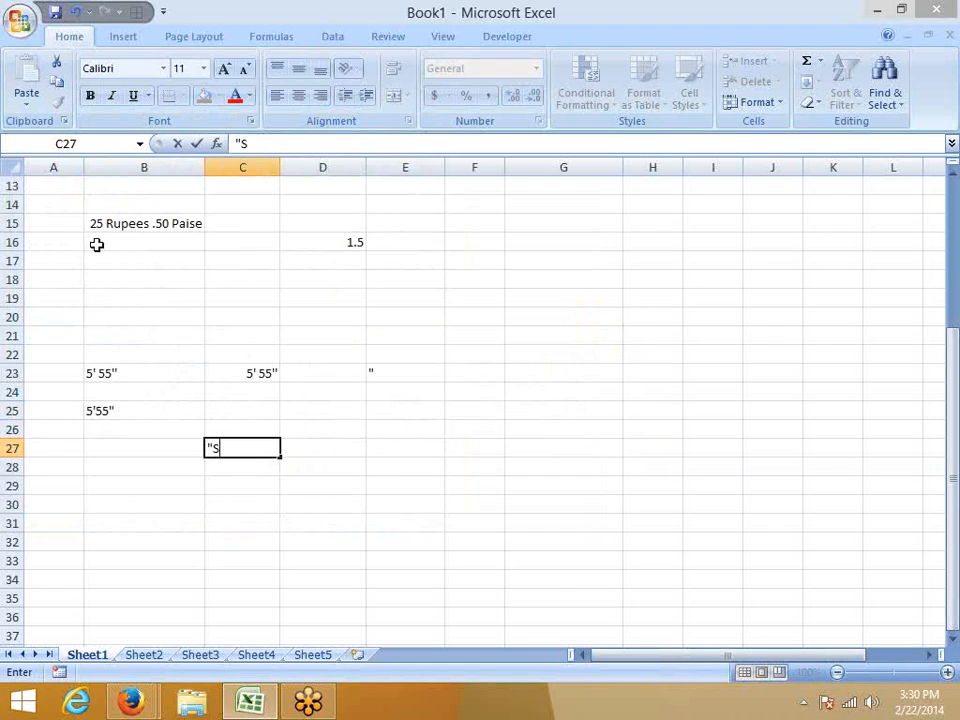
type("ujeet\"")
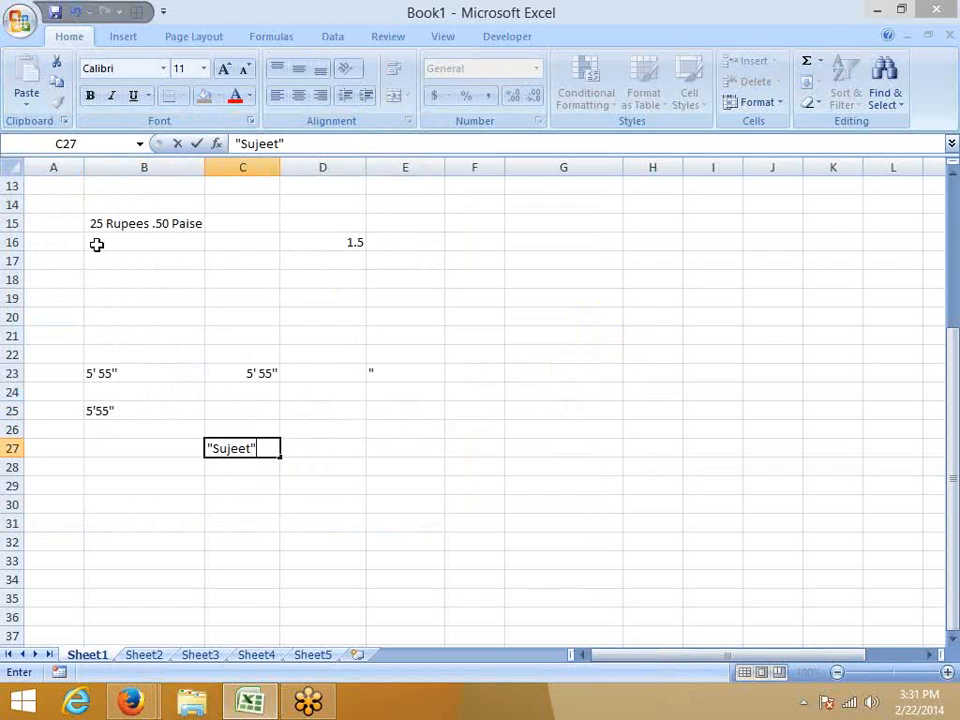
key("Escape")
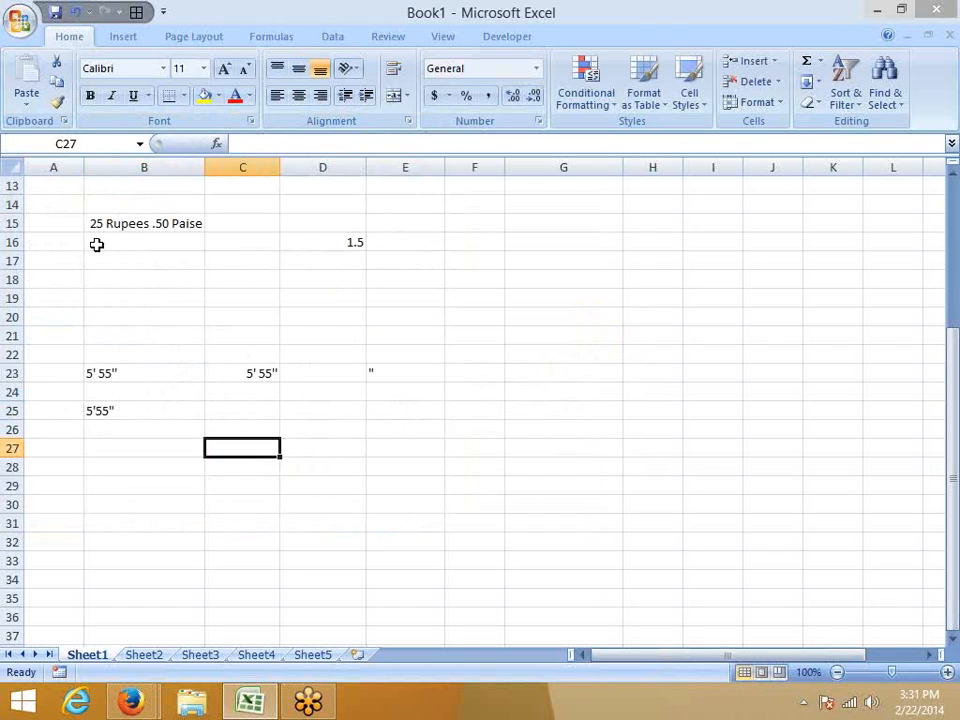
type("\"\"\"\"")
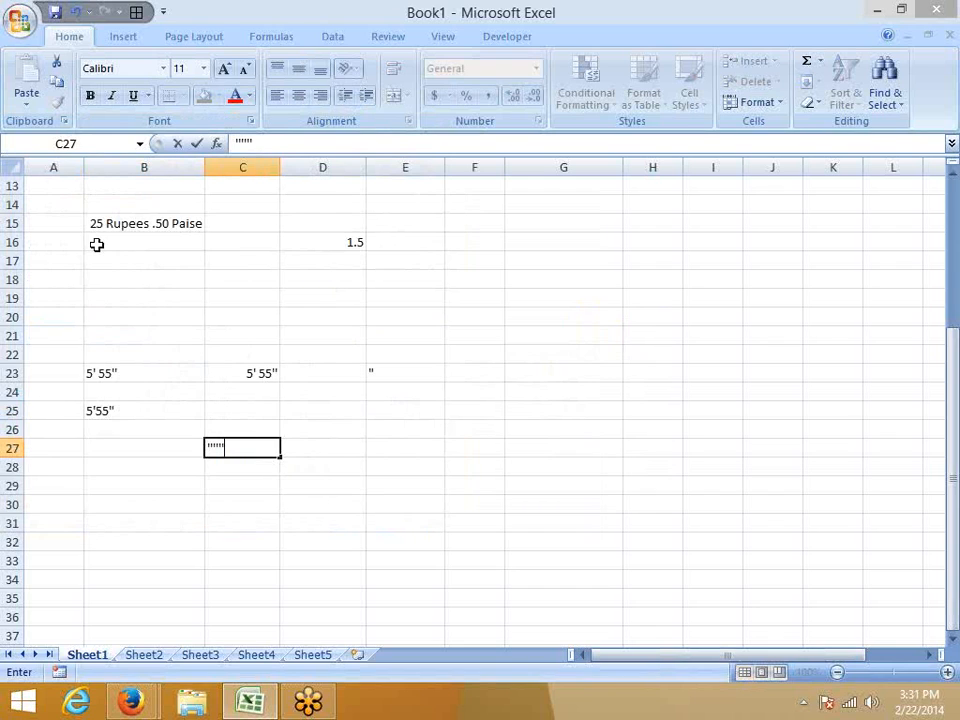
key("Escape")
Try entering several pairs of double quotation marks in cell E14, and discard the entry.
key("Right")
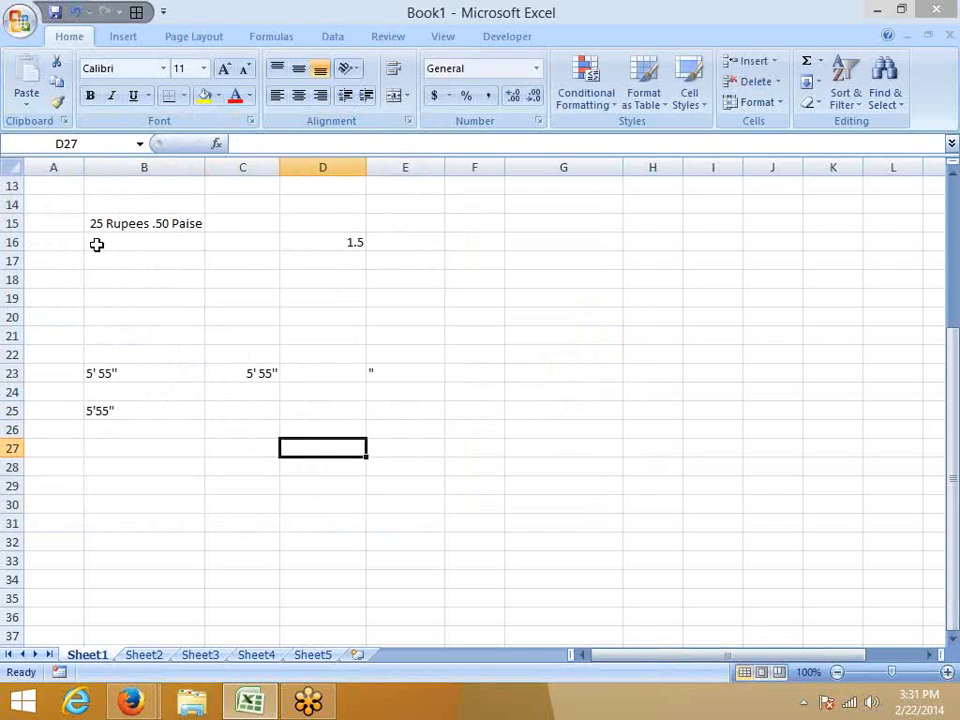
key("Right")
key("Right")
key("Up")
key("Up")
key("Up")
key("Up")
key("Up")
key("Up")
key("Up")
key("Up")
key("Up")
key("Up")
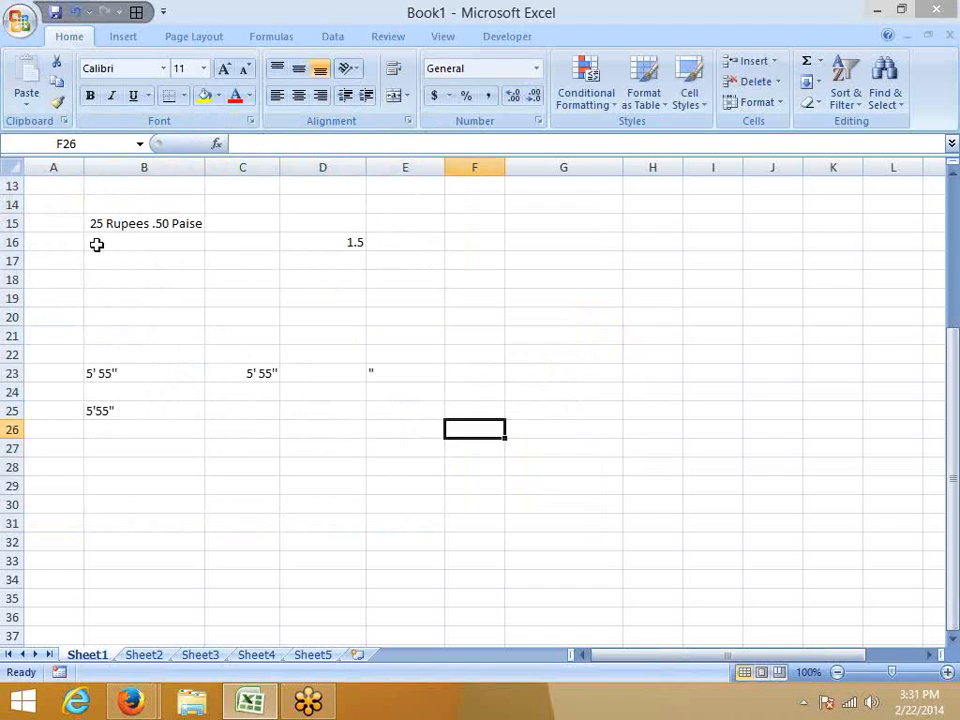
key("Up")
key("Up")
key("Up")
key("Up")
key("Up")
key("Down")
key("Down")
key("Left")
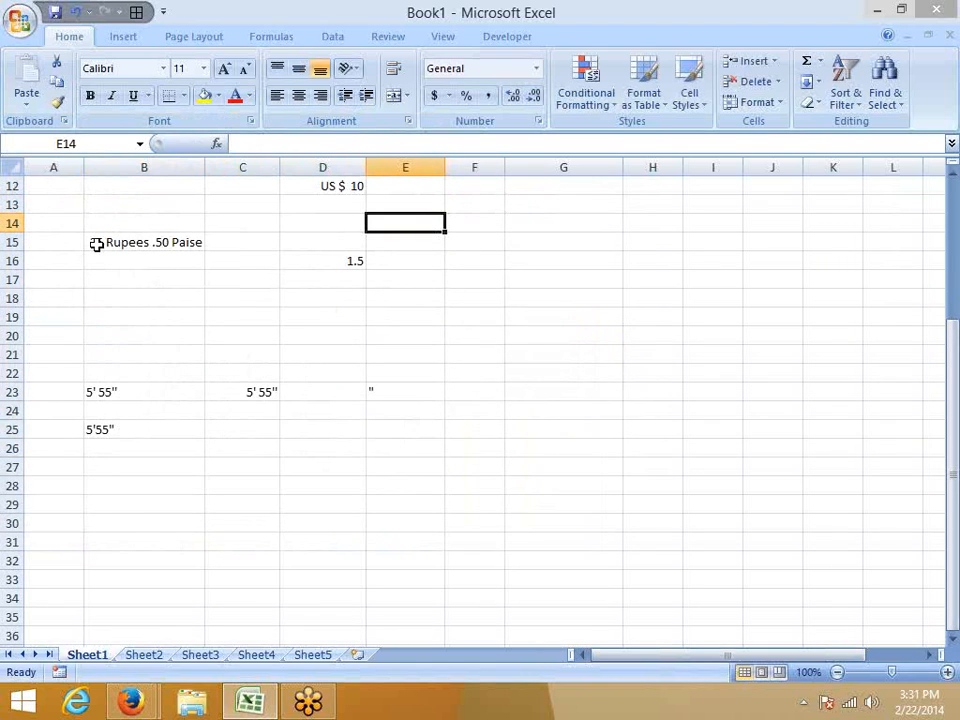
type("\"\"")
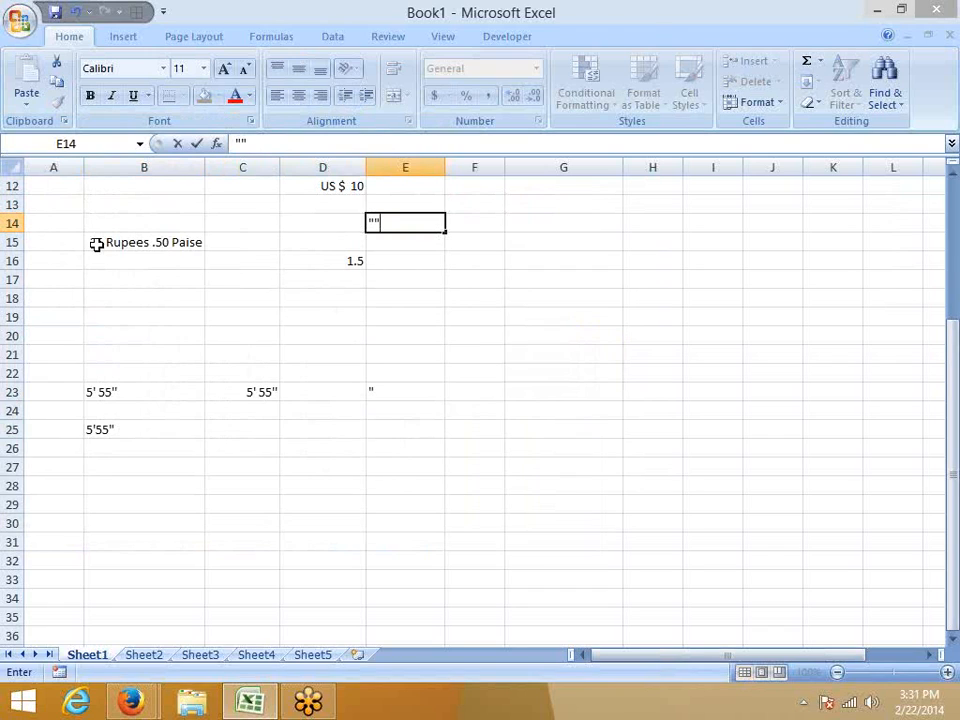
type("\"\"\"\"")
key("Escape")
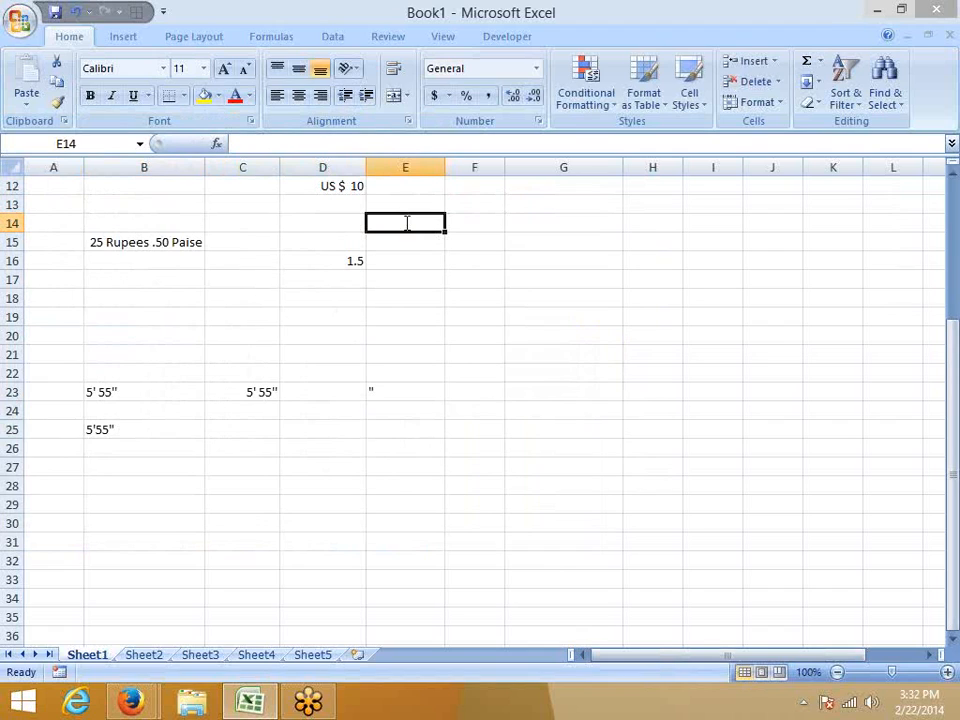
Try entering *Su* enclosed in double quotation marks in cell E14, and undo the entry.
type("*")
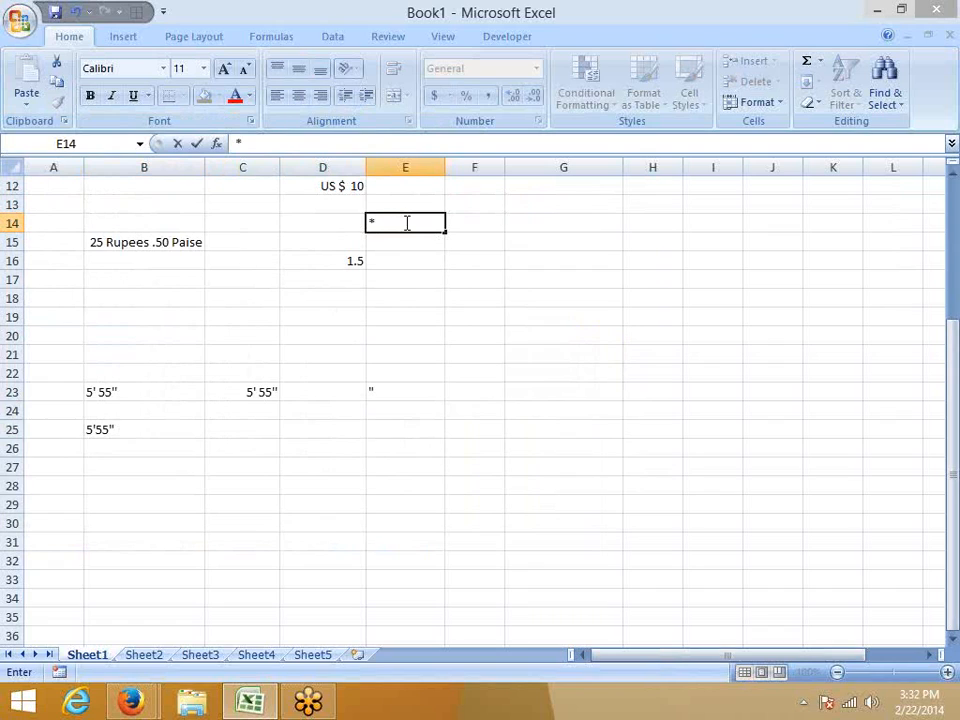
type("Su*")
left_click(258, 143)
left_click(238, 143)
type("\"*Su*")
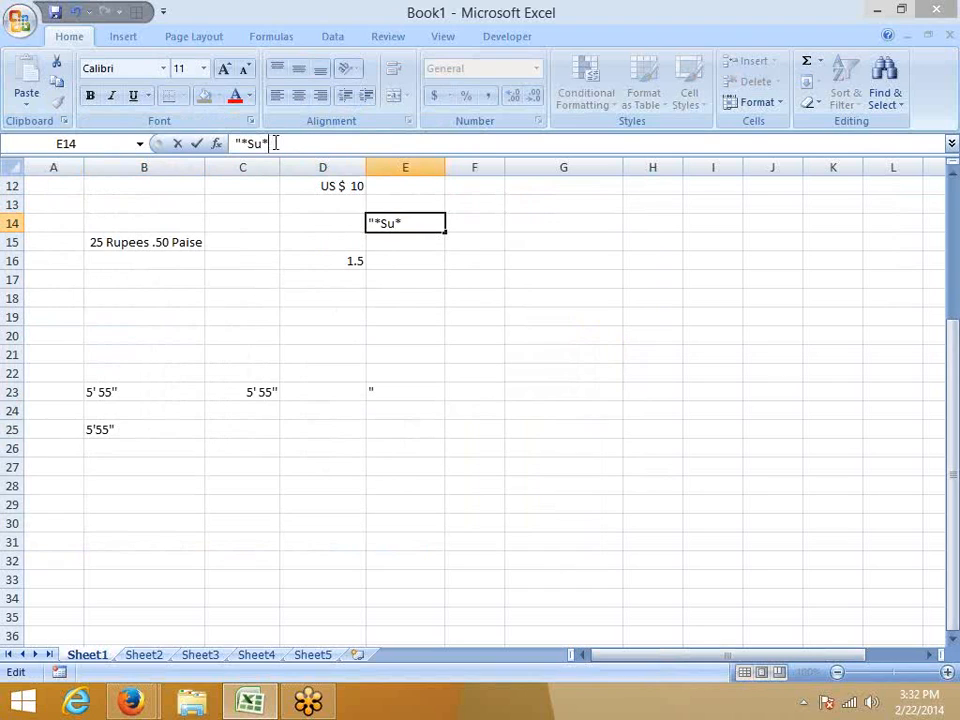
type("\"")
key("Return")
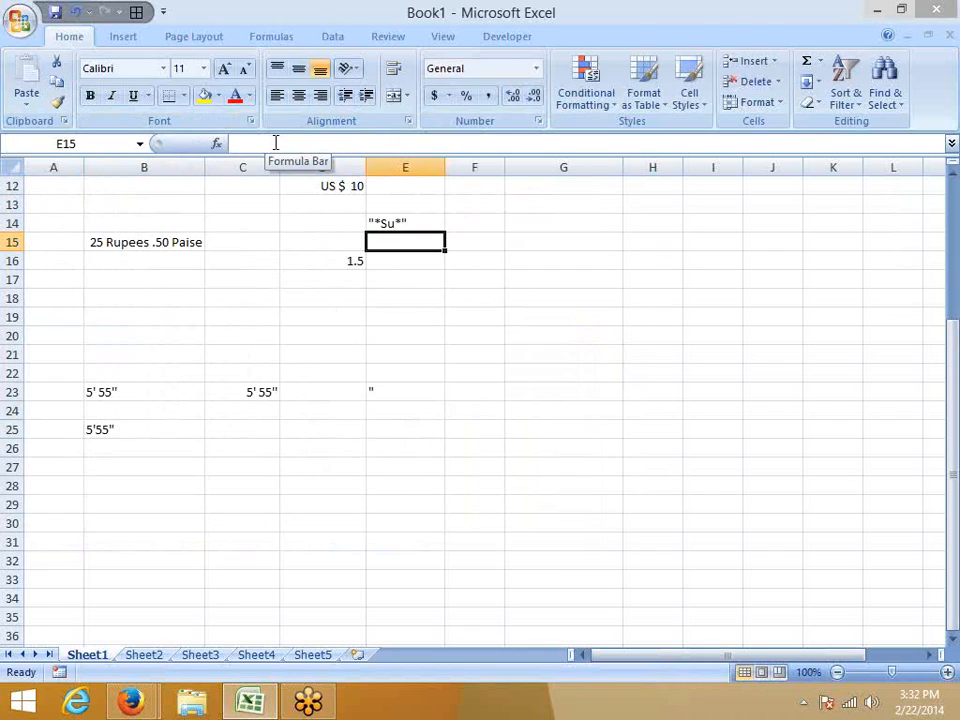
key("ctrl+z")
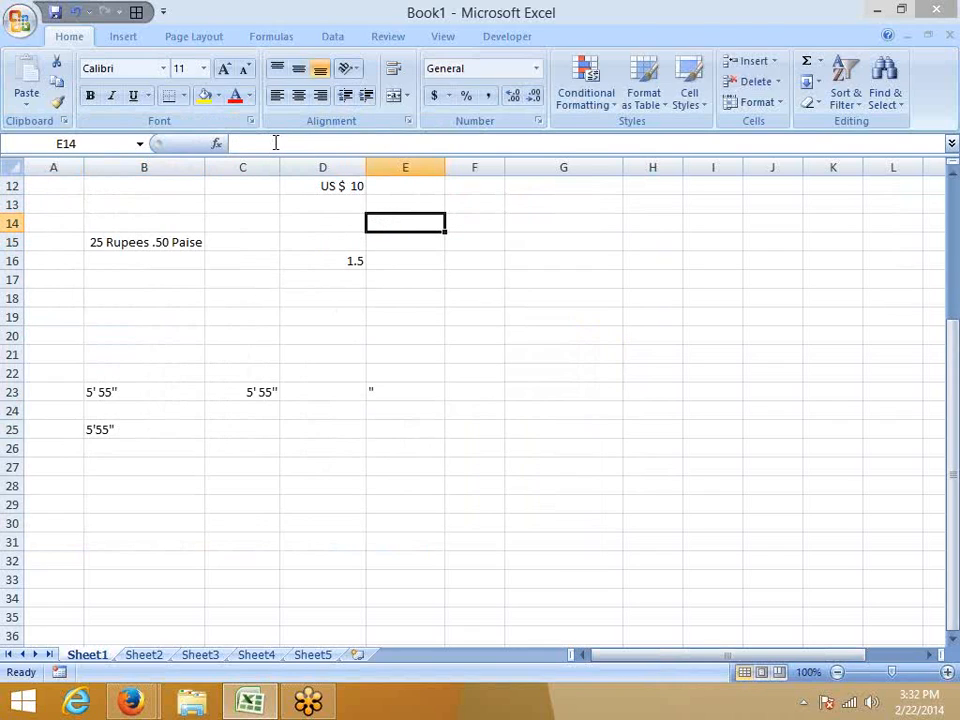
Switch to Firefox and examine the help page's list of characters displayed without quotation marks, including the apostrophe.
key("Down")
key("Down")
key("Down")
key("Down")
key("Down")
key("Down")
key("Down")
key("Down")
key("Down")
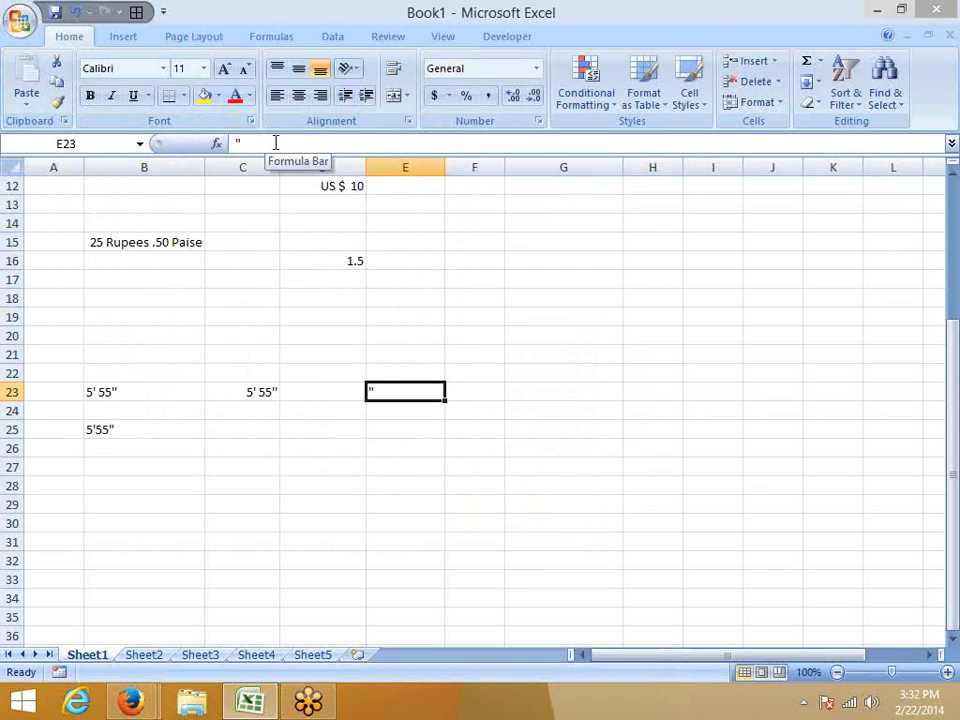
key("alt+Tab")
scroll(261, 446, "down", 5)
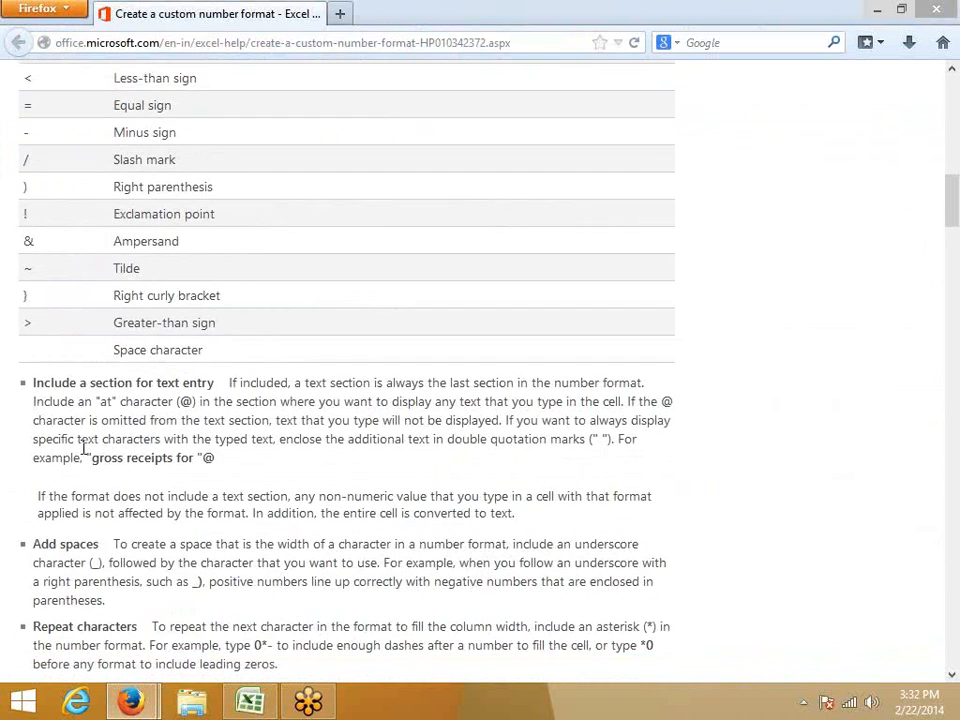
scroll(82, 447, "up", 4)
left_click_drag(33, 237, 19, 237)
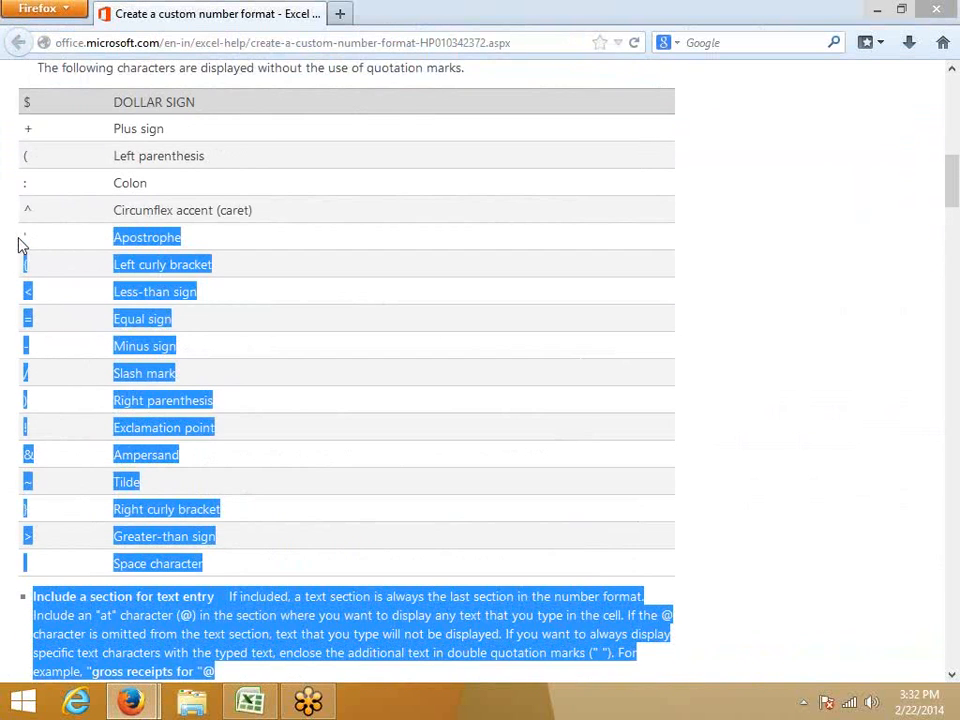
left_click(120, 273)
scroll(120, 280, "down", 4)
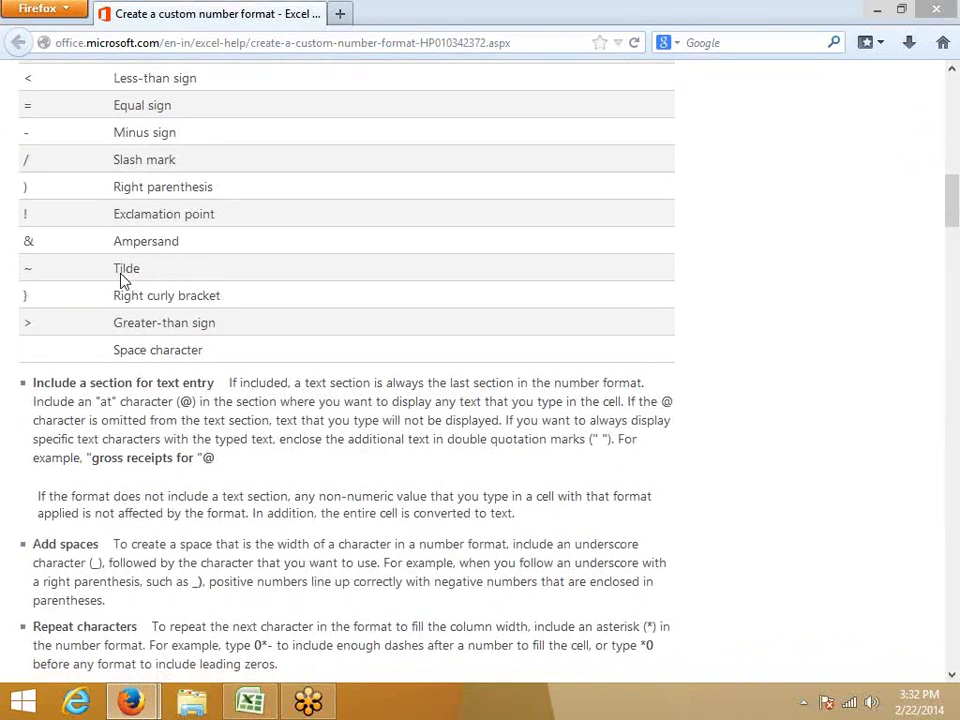
scroll(120, 280, "up", 6)
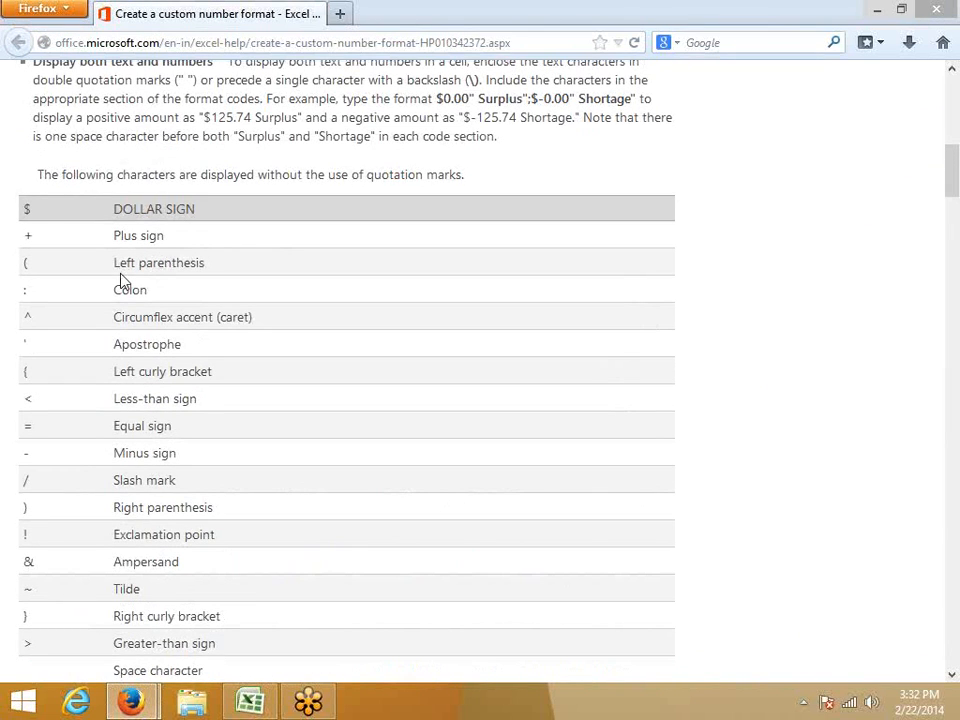
Examine the help page's section on including a text entry section with the @ character.
scroll(150, 279, "down", 7)
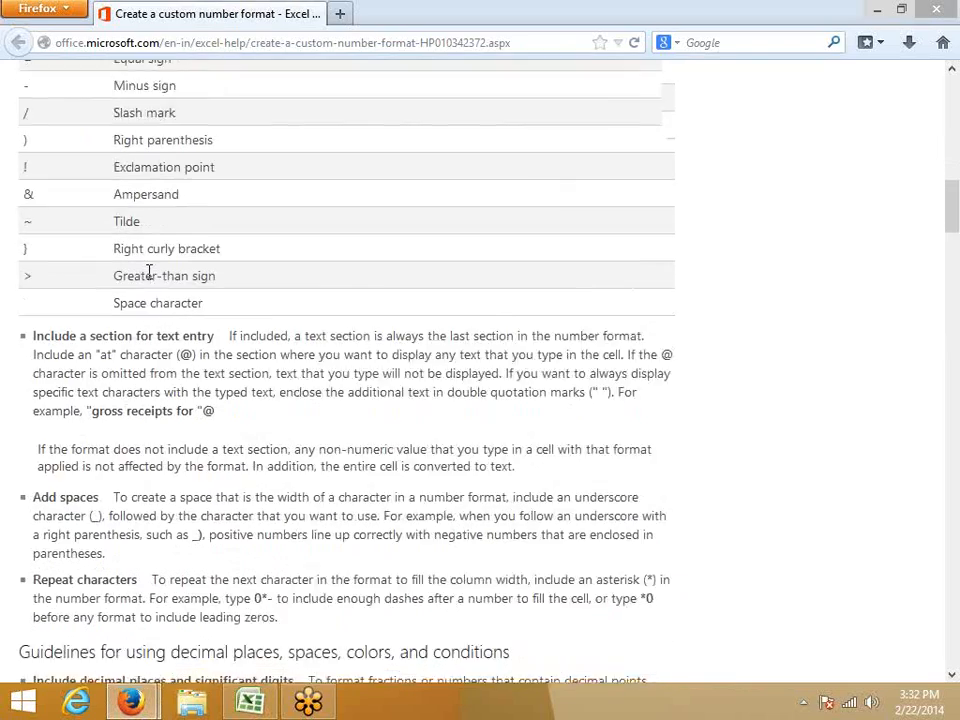
scroll(150, 275, "down", 5)
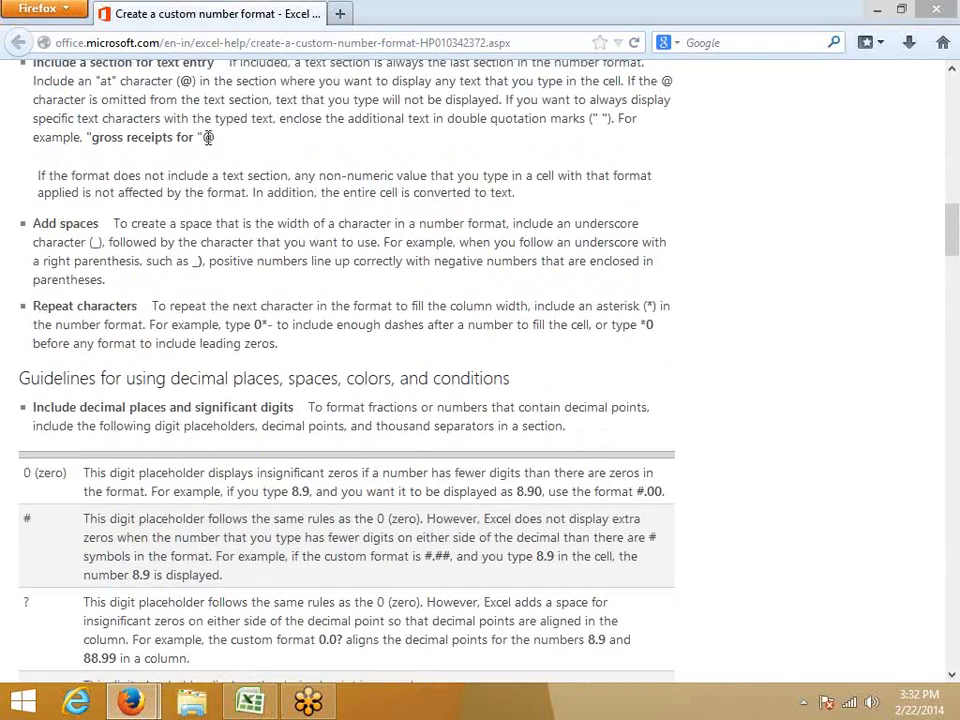
double_click(208, 137)
Switch to Excel and format column F of Sheet1 as text with the custom code @.
left_click(252, 699)
left_click(590, 220)
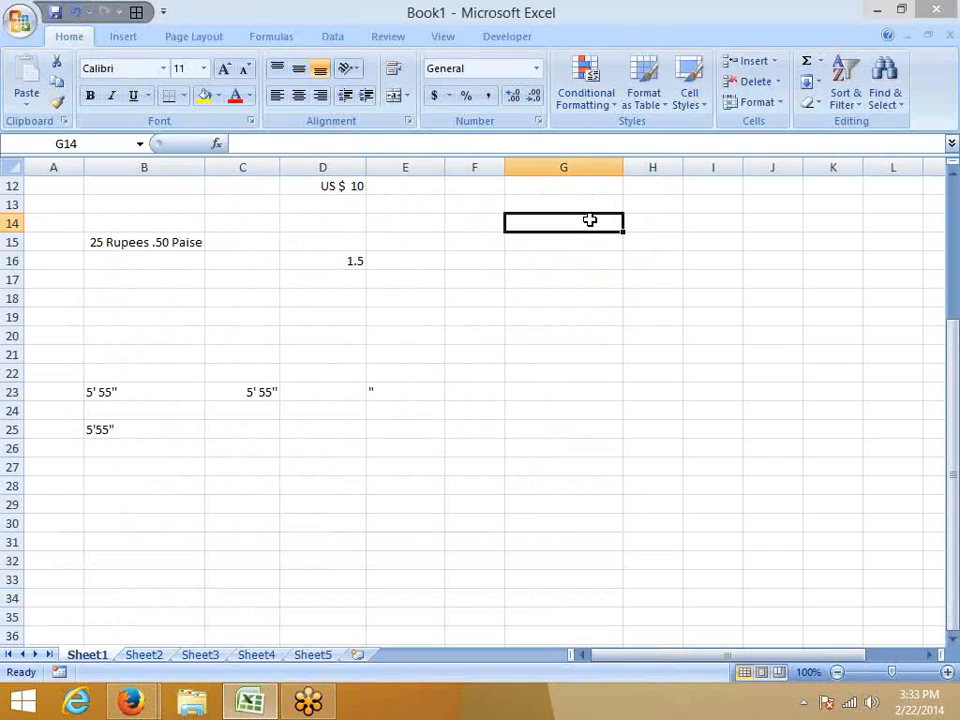
left_click(338, 264)
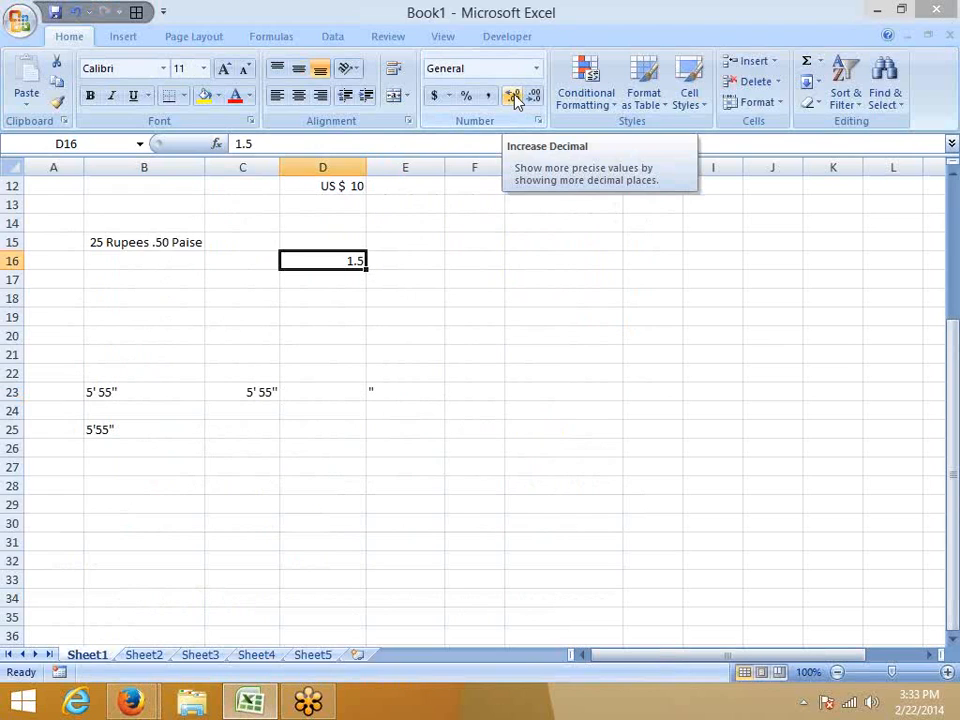
left_click(331, 480)
scroll(493, 184, "up", 3)
left_click(488, 167)
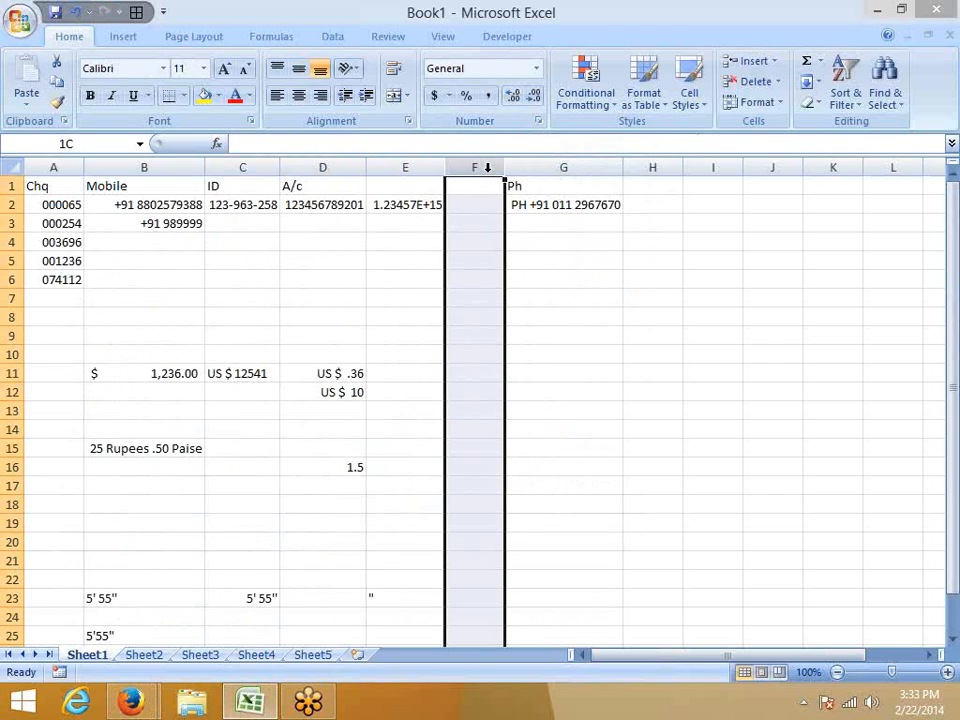
left_click(538, 121)
left_click(84, 193)
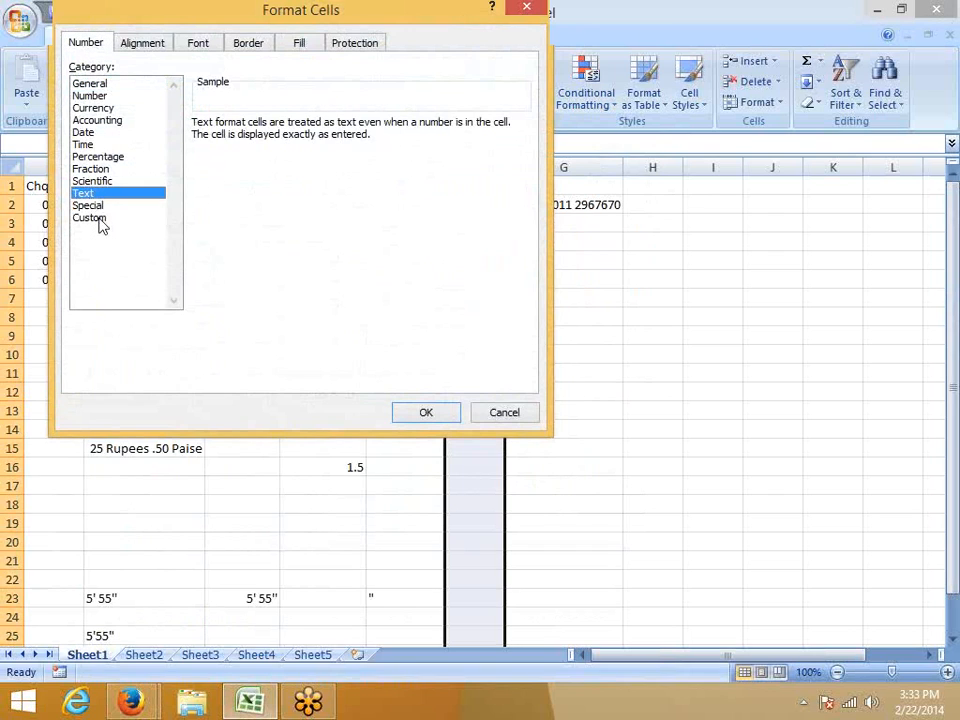
left_click(99, 219)
double_click(201, 139)
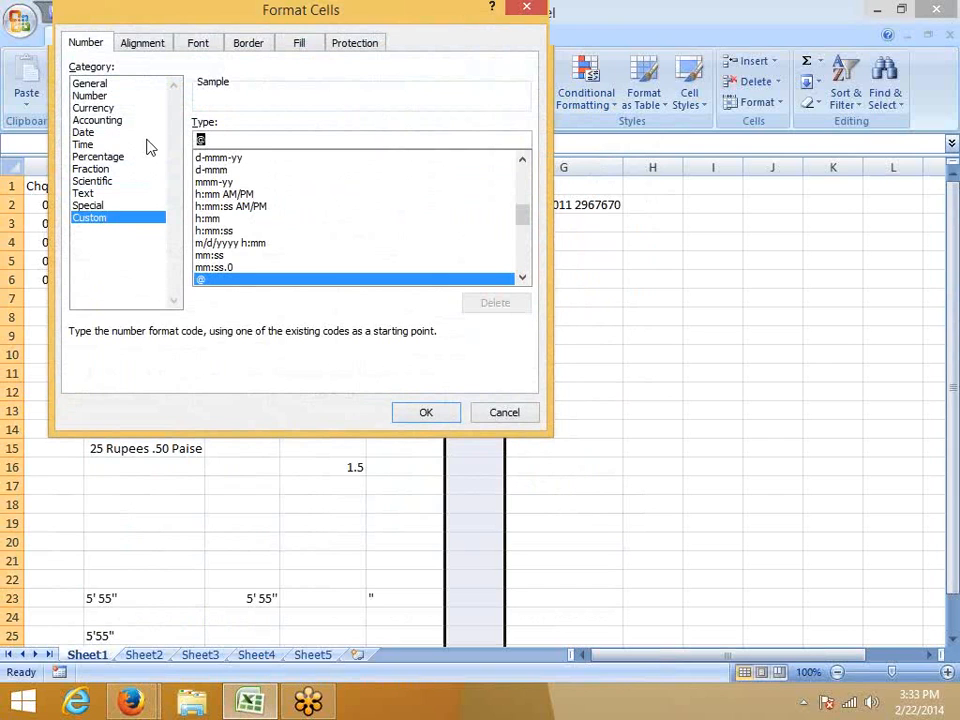
left_click(424, 412)
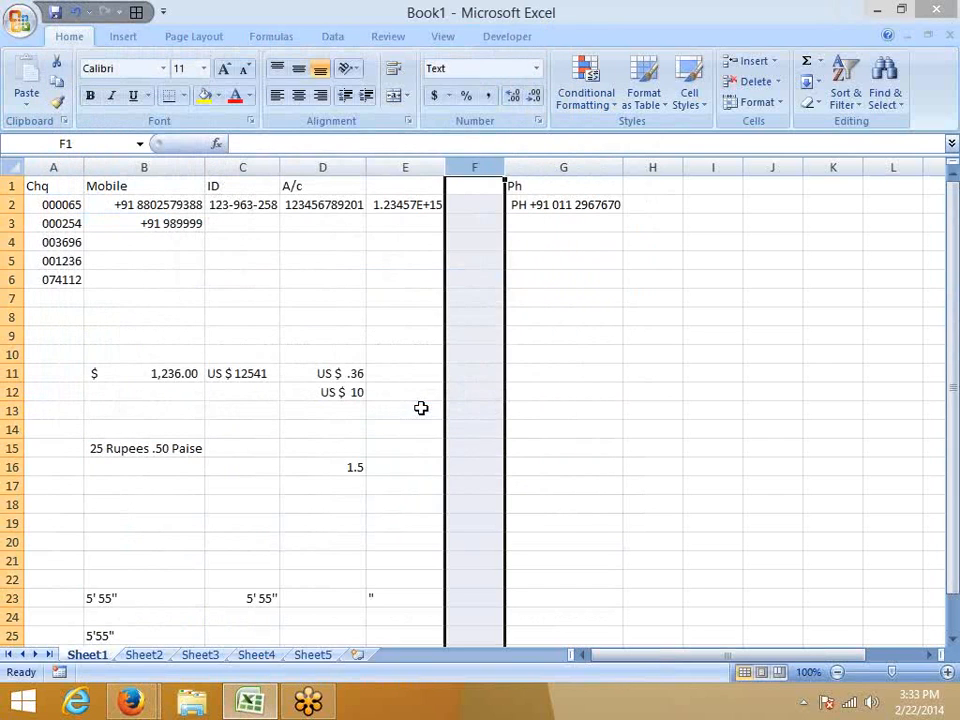
Enter 00245 in cell F3.
left_click(483, 224)
type("00245")
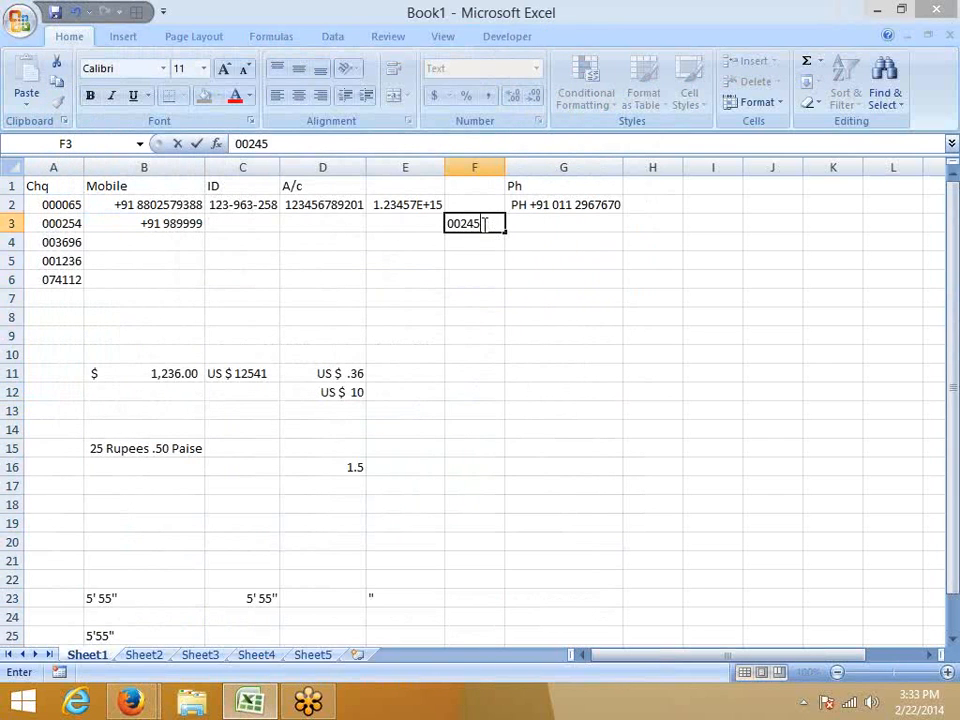
key("Return")
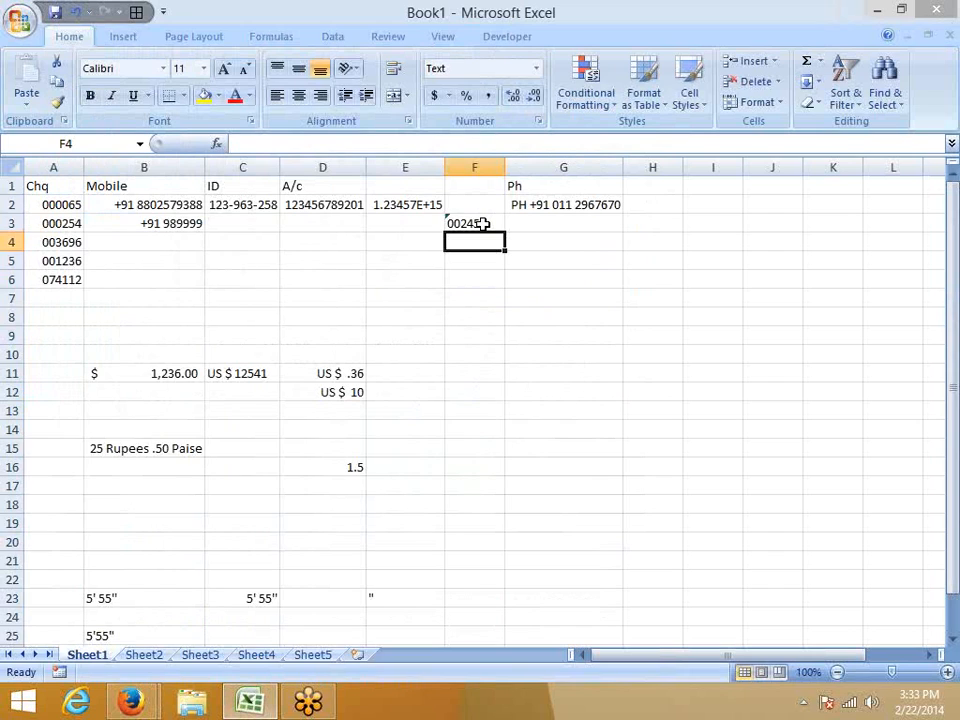
Enter 5152***** in cell F6 of Sheet2 and slightly widen column F.
left_click(145, 655)
left_click(346, 284)
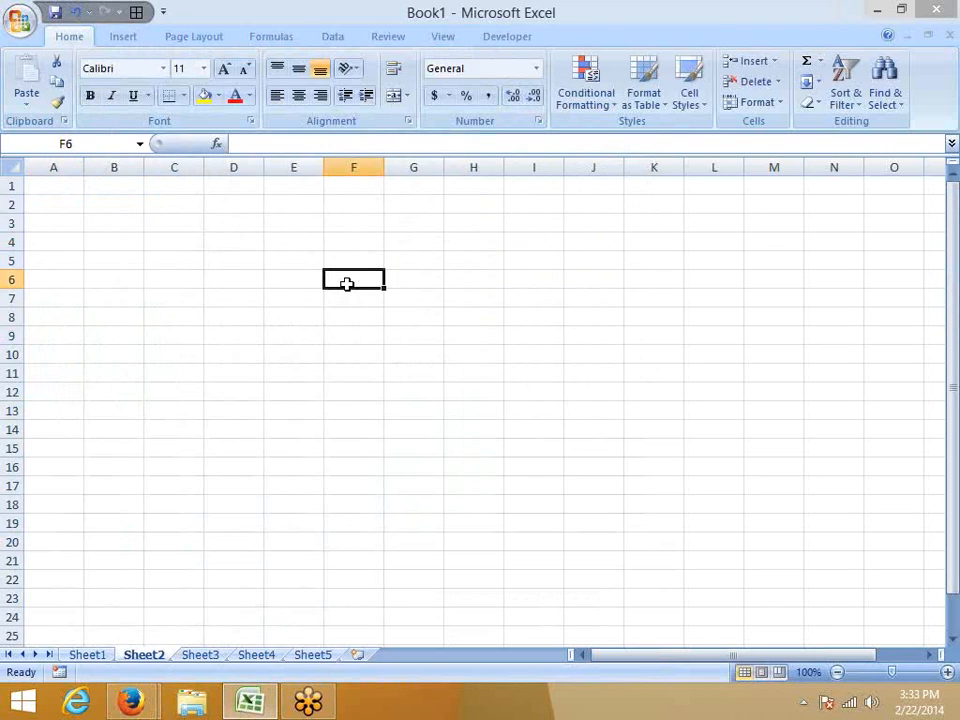
type("5152")
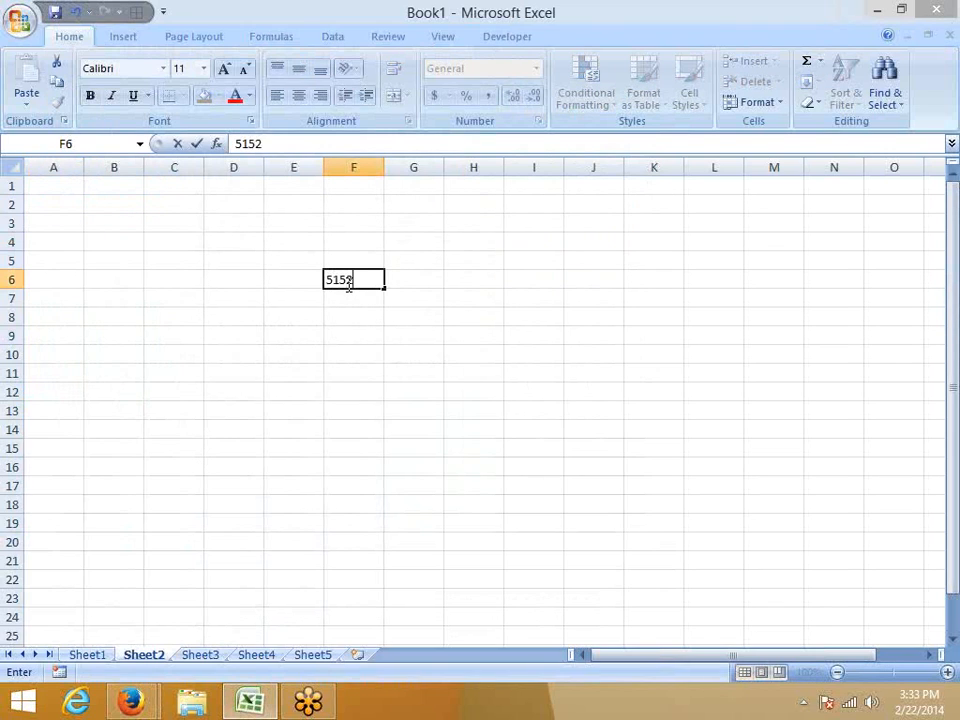
type("8888")
key("BackSpace")
key("BackSpace")
key("BackSpace")
key("BackSpace")
key("BackSpace")
type("2*****")
key("ctrl+Return")
key("Return")
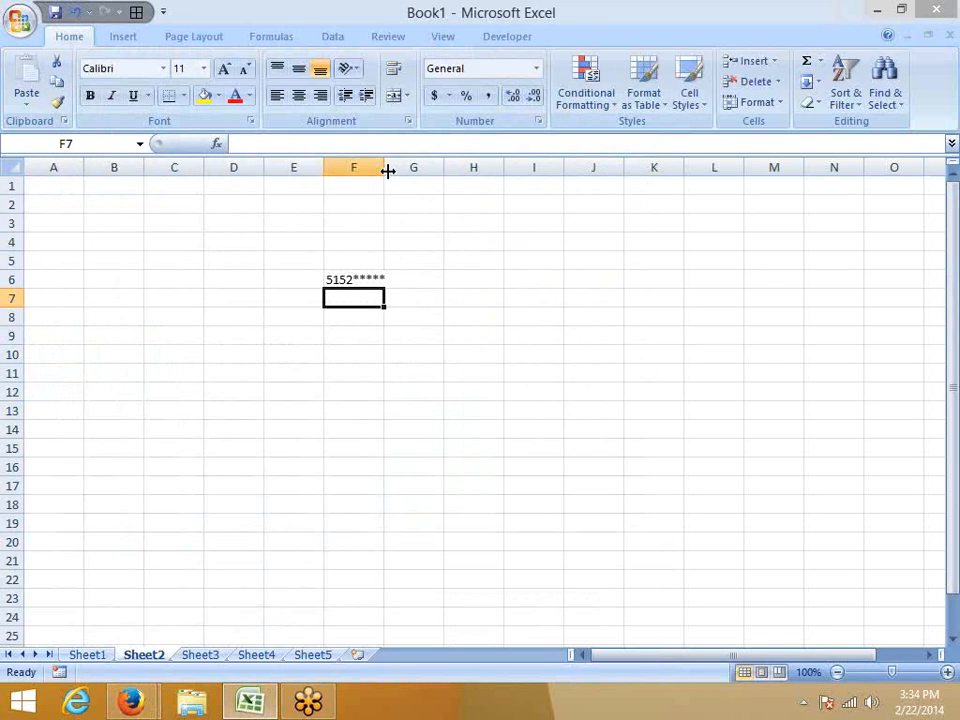
mouse_move(384, 167)
left_mouse_down()
mouse_move(375, 165)
mouse_move(429, 167)
mouse_move(392, 164)
left_mouse_up()
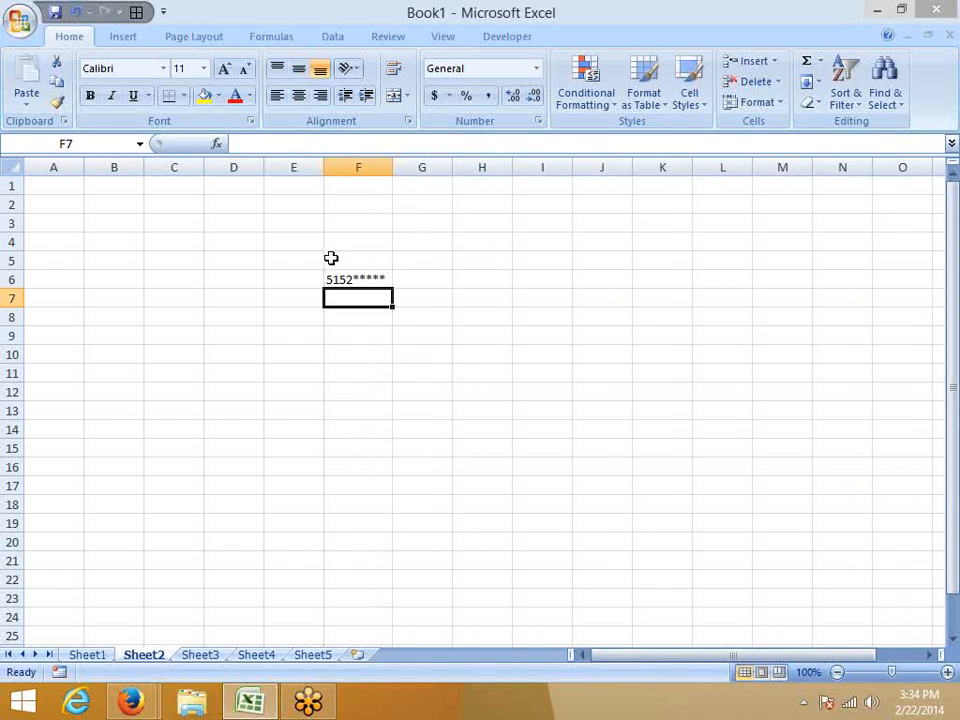
Apply the custom number format @** to cell D6.
left_click(236, 281)
left_click(538, 121)
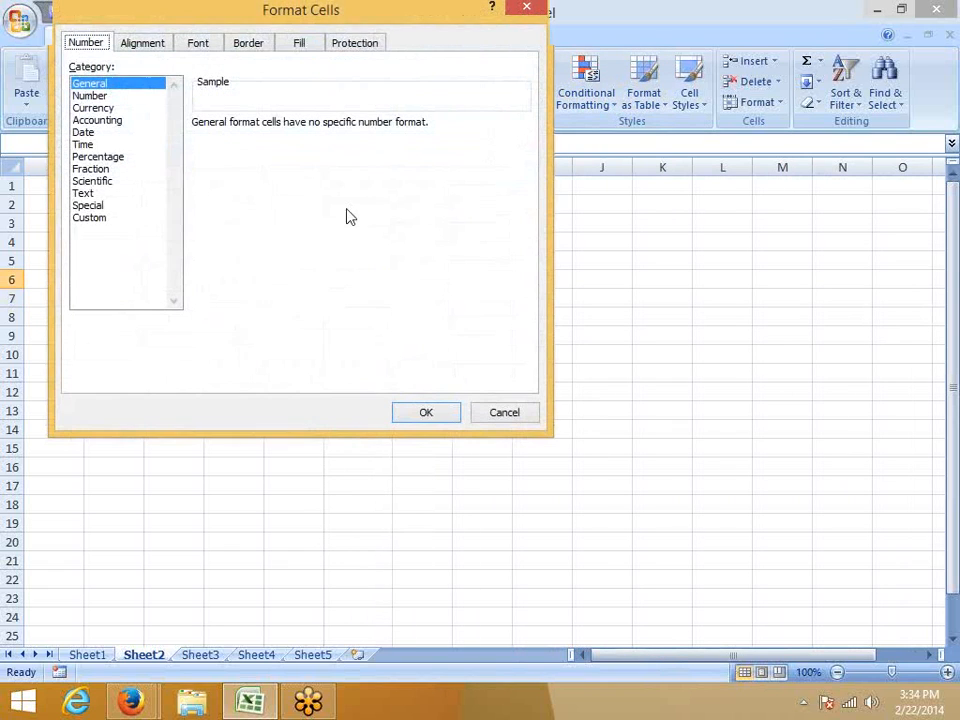
left_click(82, 218)
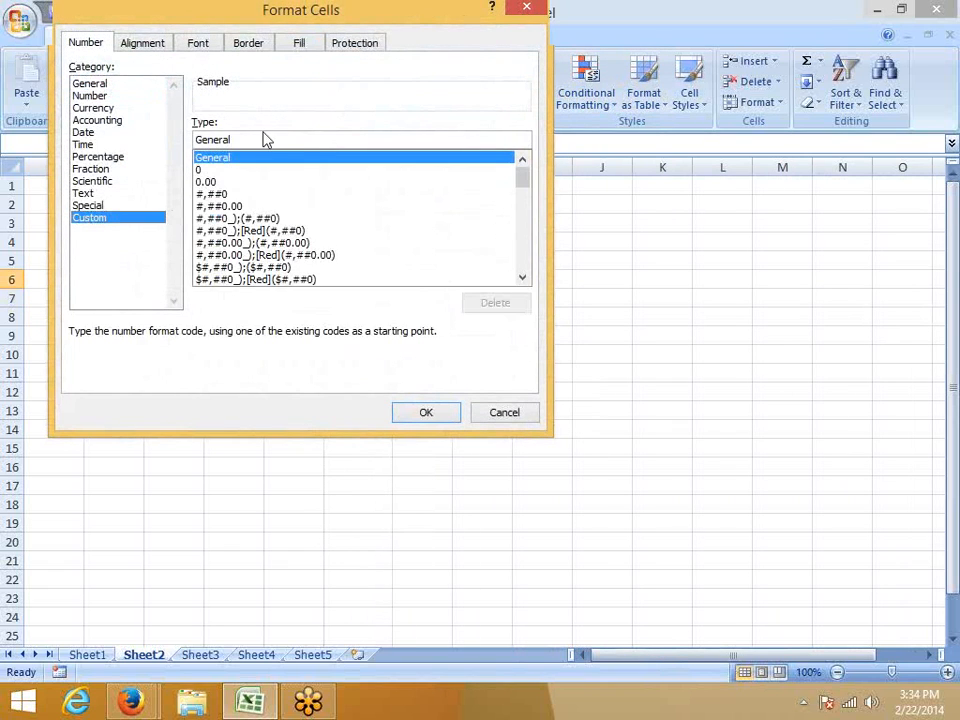
double_click(195, 138)
type("@")
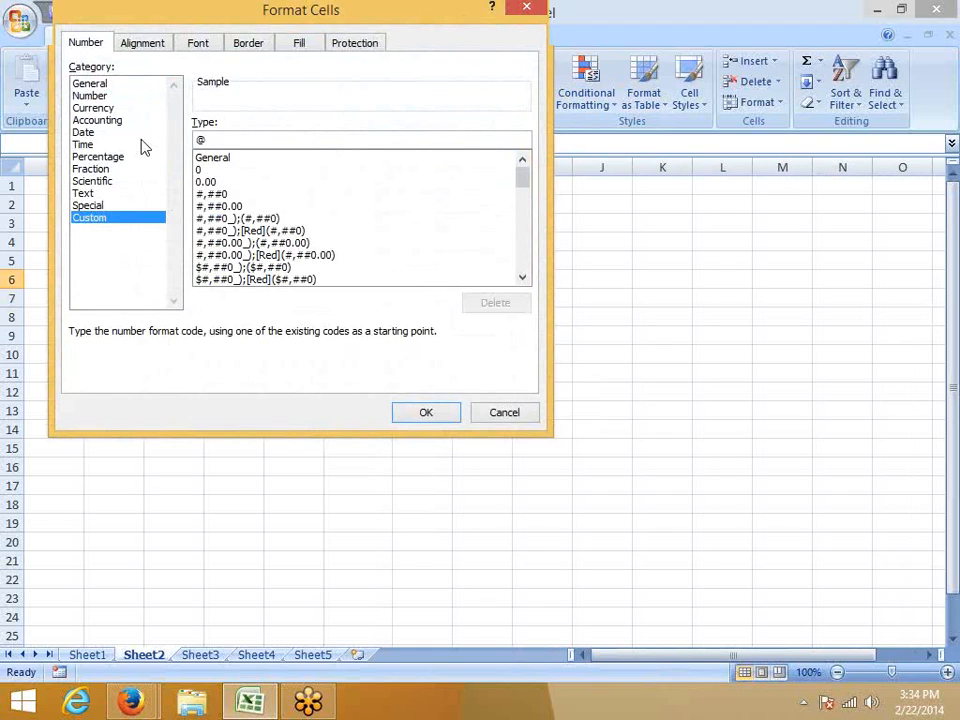
type("*")
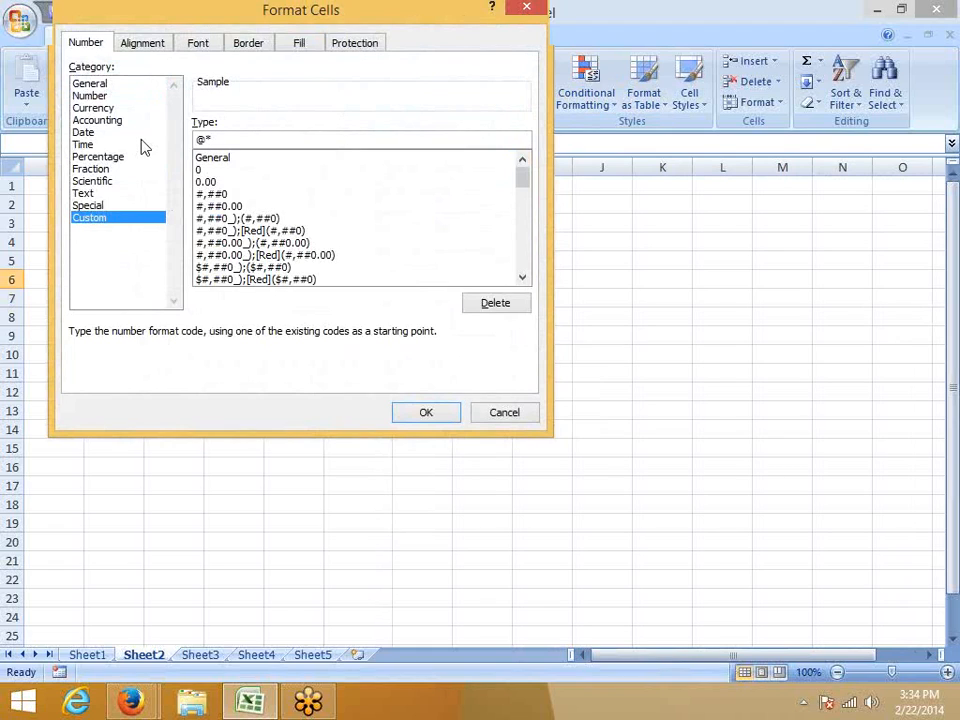
type("*")
key("Return")
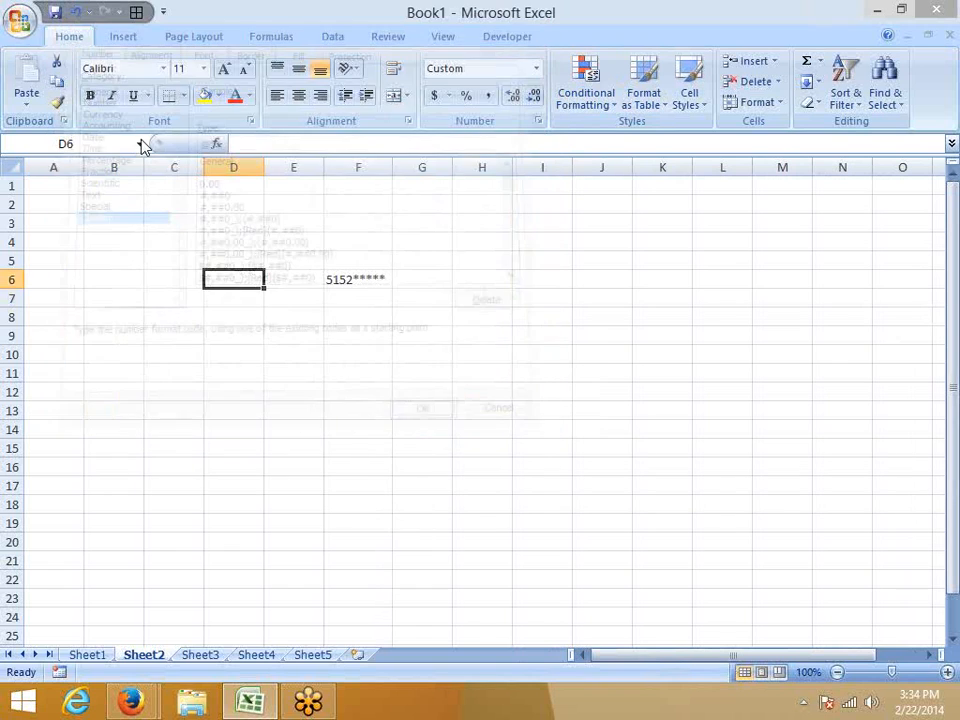
Enter 1254 in cell D6 and widen column D to more than three times its width.
type("1254")
key("Return")
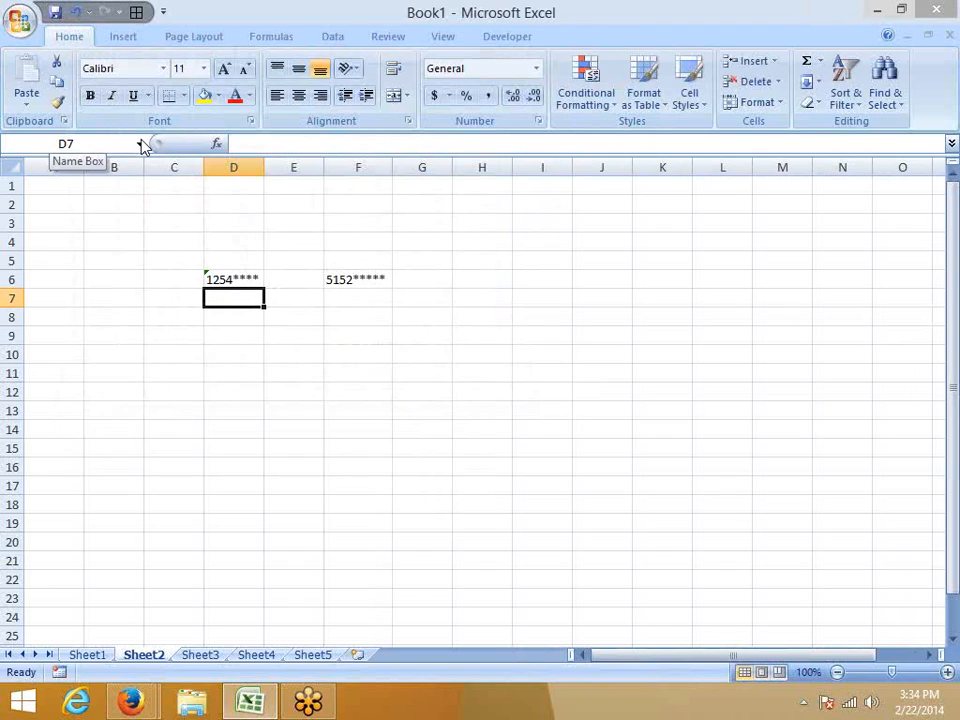
left_click_drag(264, 167, 408, 168)
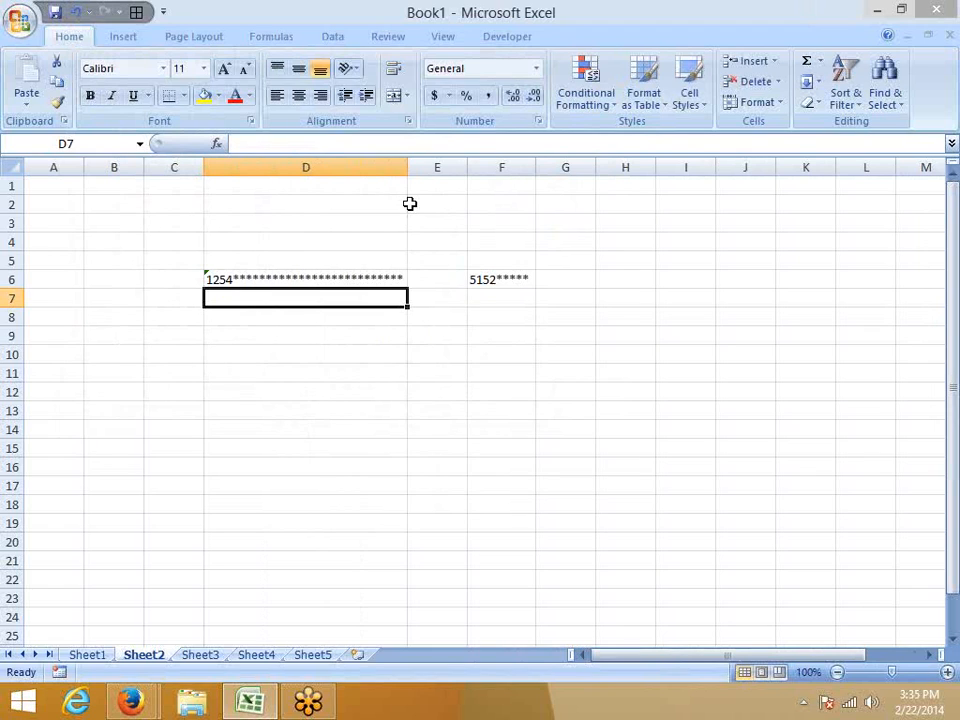
Switch to Firefox, open the Chandoo.org result on custom cell formats in a new tab, and bring its example table into view.
mouse_move(130, 700)
left_click(140, 625)
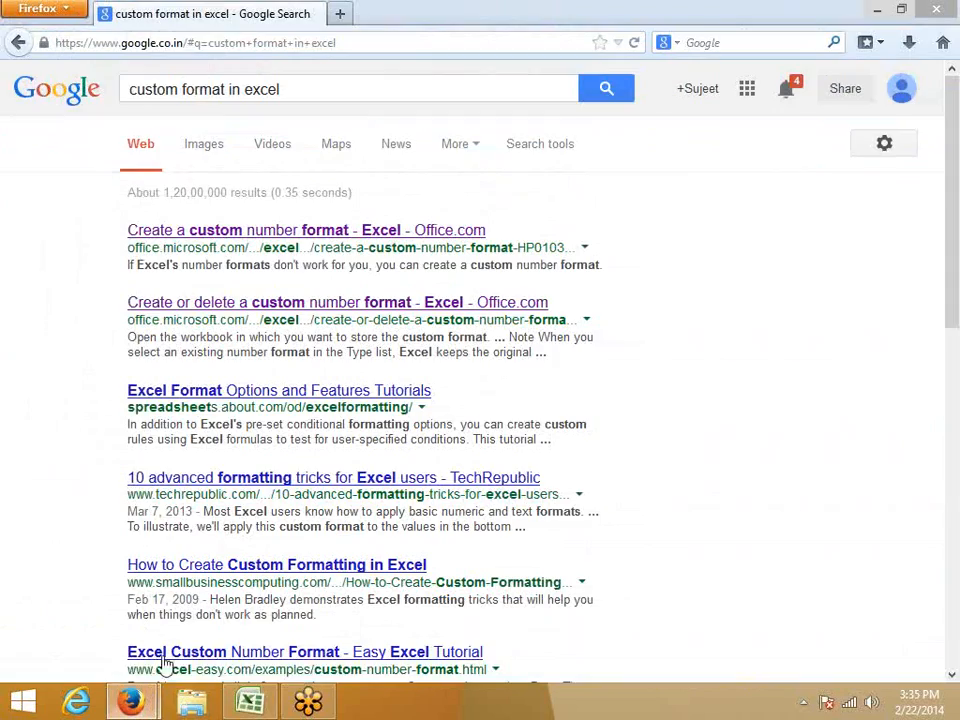
scroll(253, 448, "down", 2)
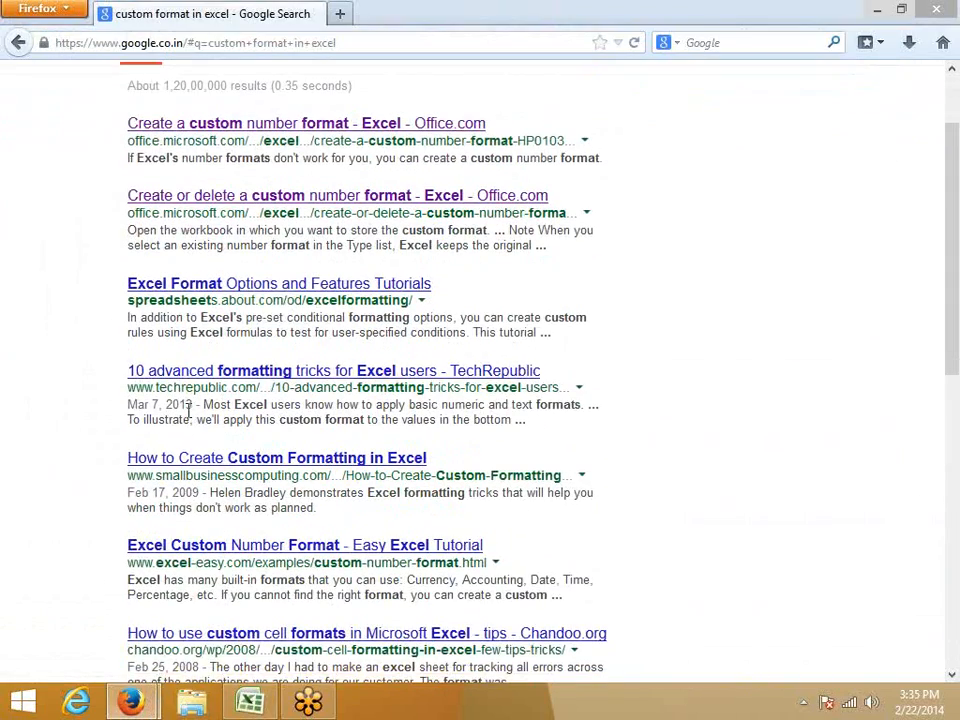
scroll(142, 335, "down", 2)
scroll(203, 478, "down", 2)
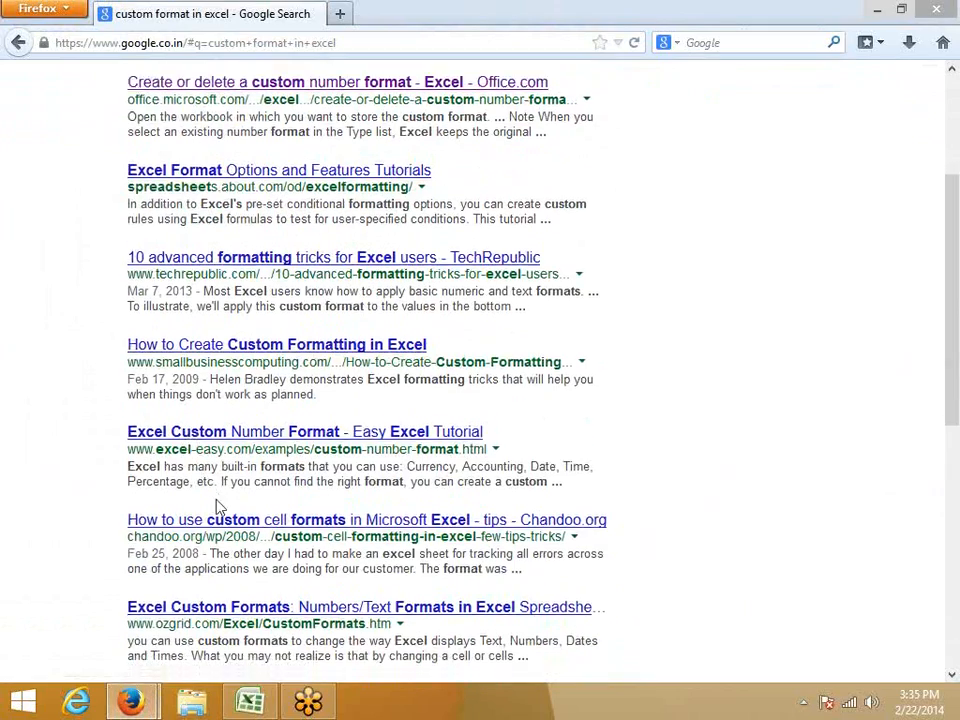
right_click(246, 424)
left_click(251, 436)
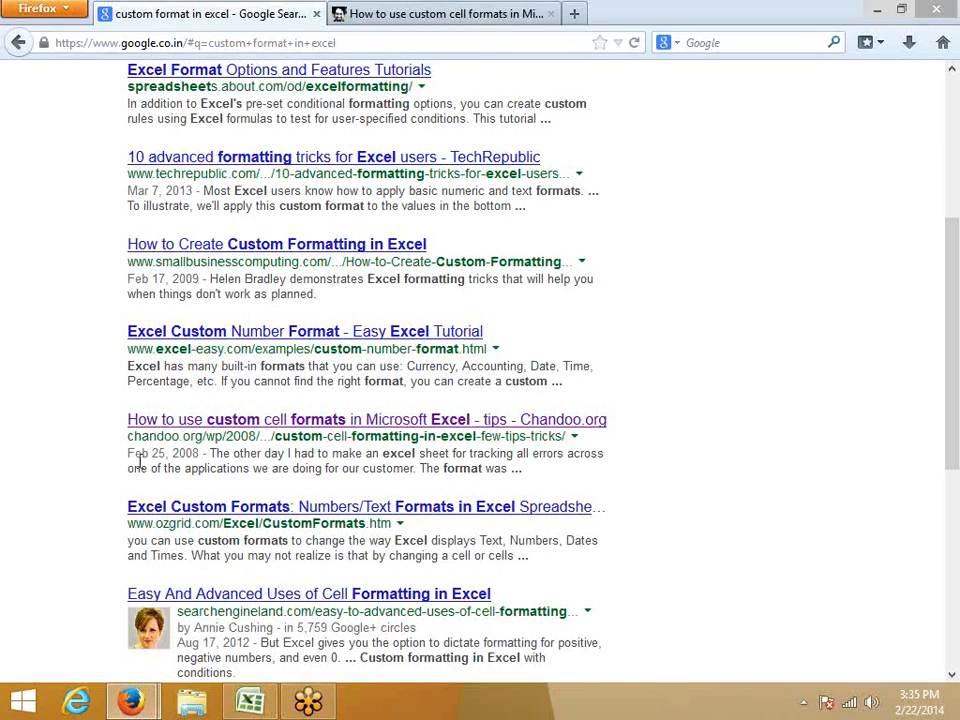
left_click(376, 18)
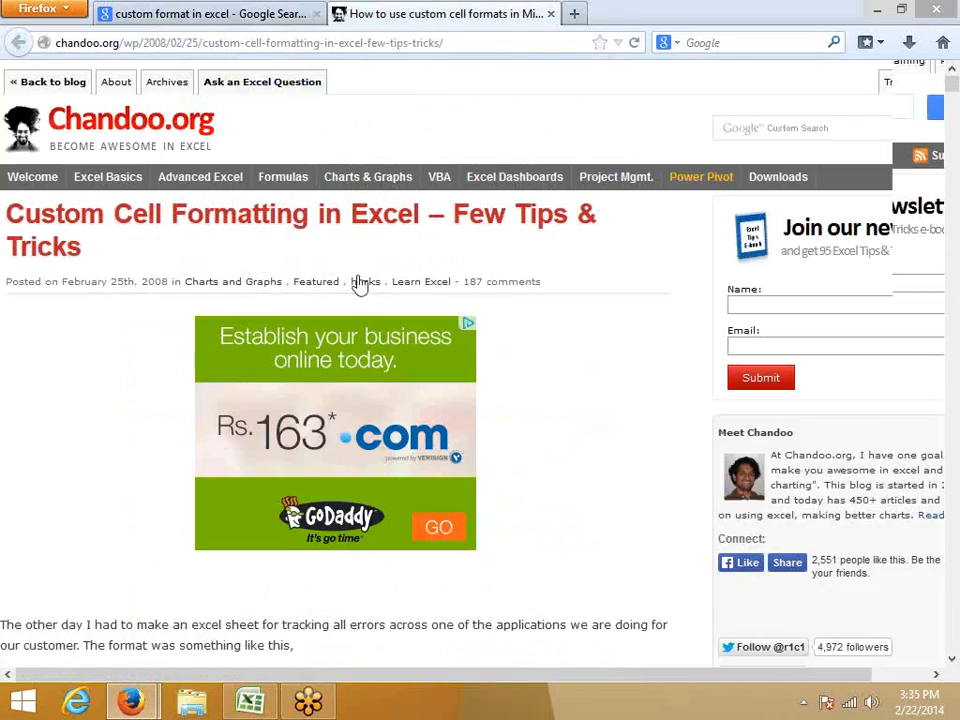
scroll(355, 290, "down", 15)
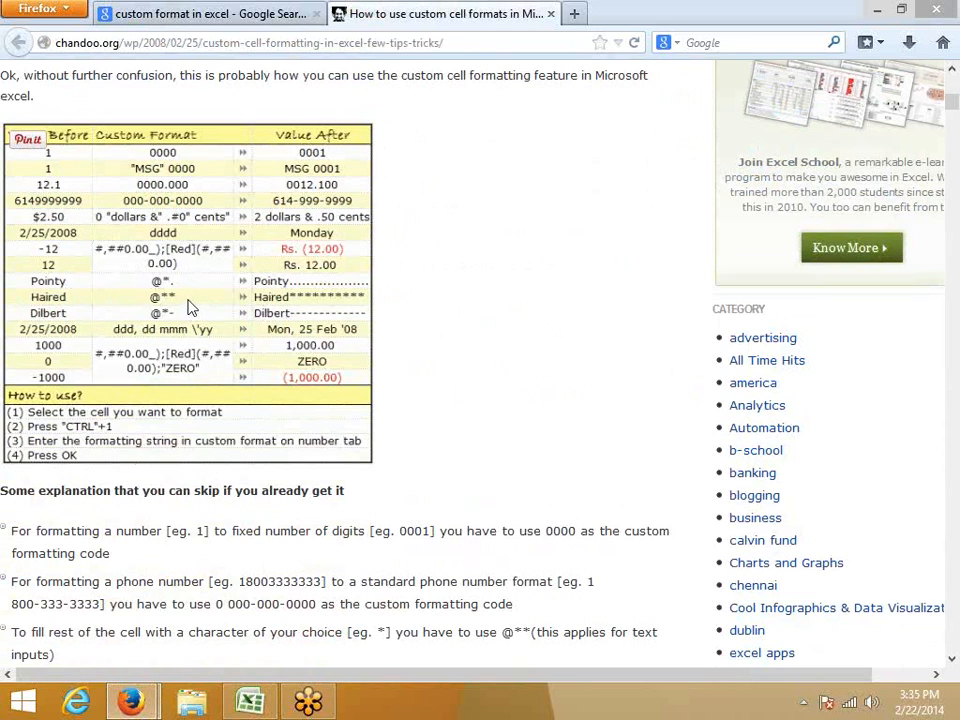
Examine the table's fill-character, multi-section "ZERO", dollars-and-cents and "MSG" format examples, marking them in green and clearing the marks.
left_click_drag(189, 306, 168, 301)
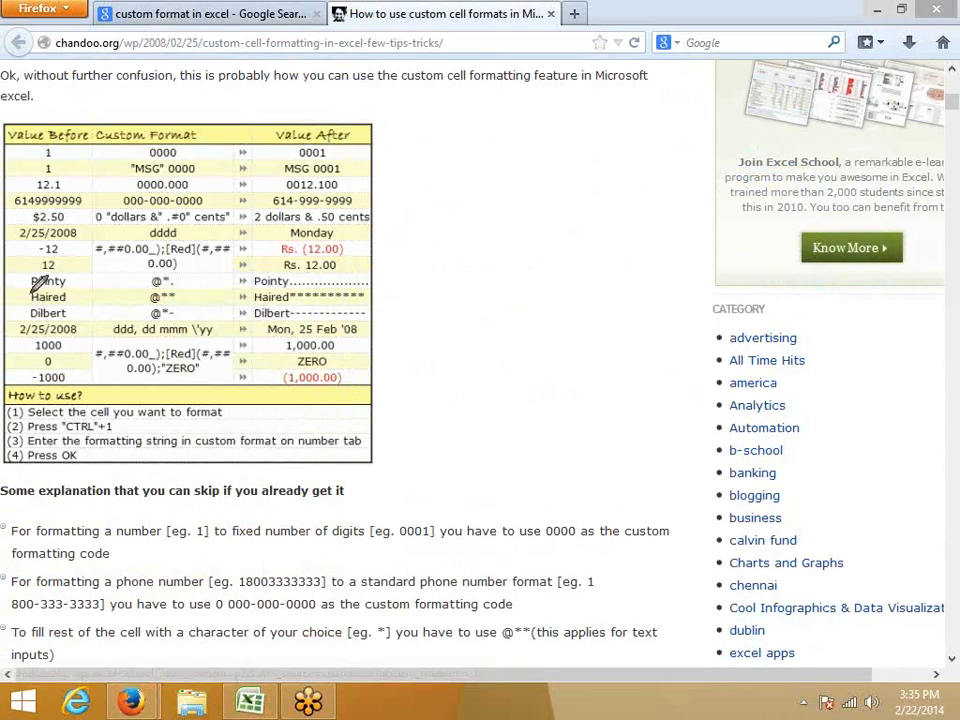
left_click_drag(46, 276, 372, 273)
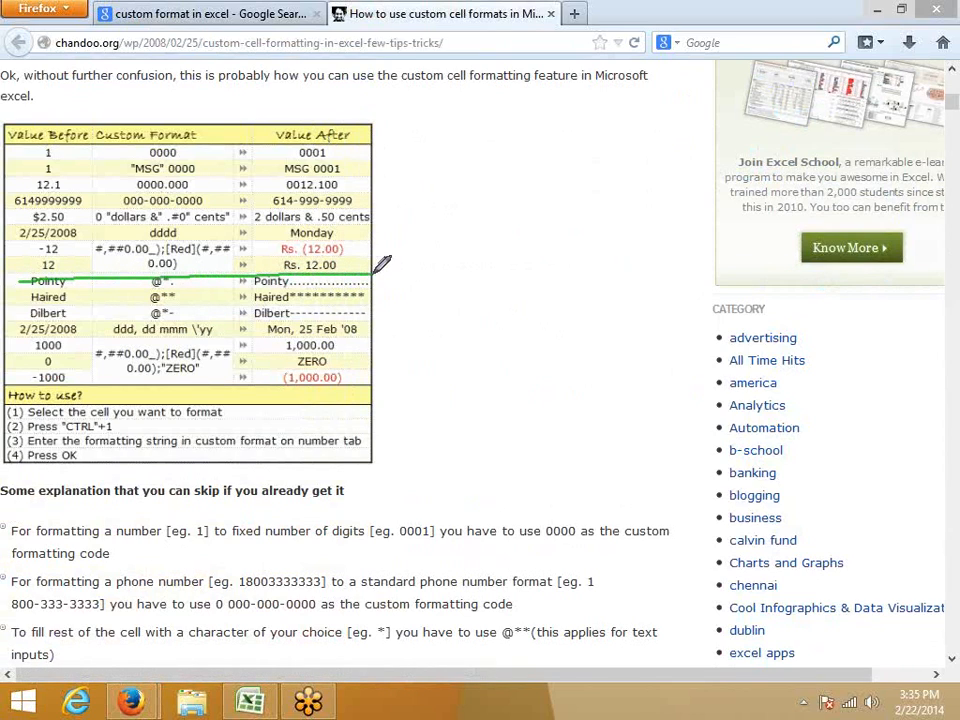
mouse_move(22, 313)
left_mouse_down()
mouse_move(248, 313)
mouse_move(357, 299)
left_mouse_up()
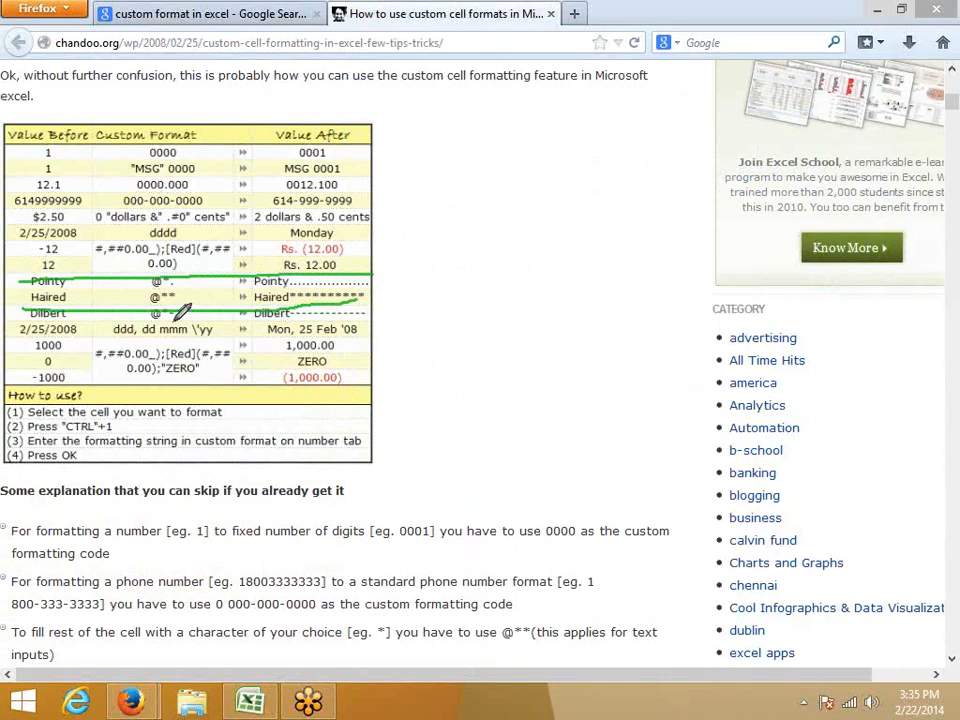
left_click_drag(173, 321, 192, 322)
mouse_move(97, 340)
left_mouse_down()
mouse_move(95, 376)
mouse_move(203, 377)
mouse_move(242, 360)
mouse_move(238, 346)
mouse_move(190, 332)
left_mouse_up()
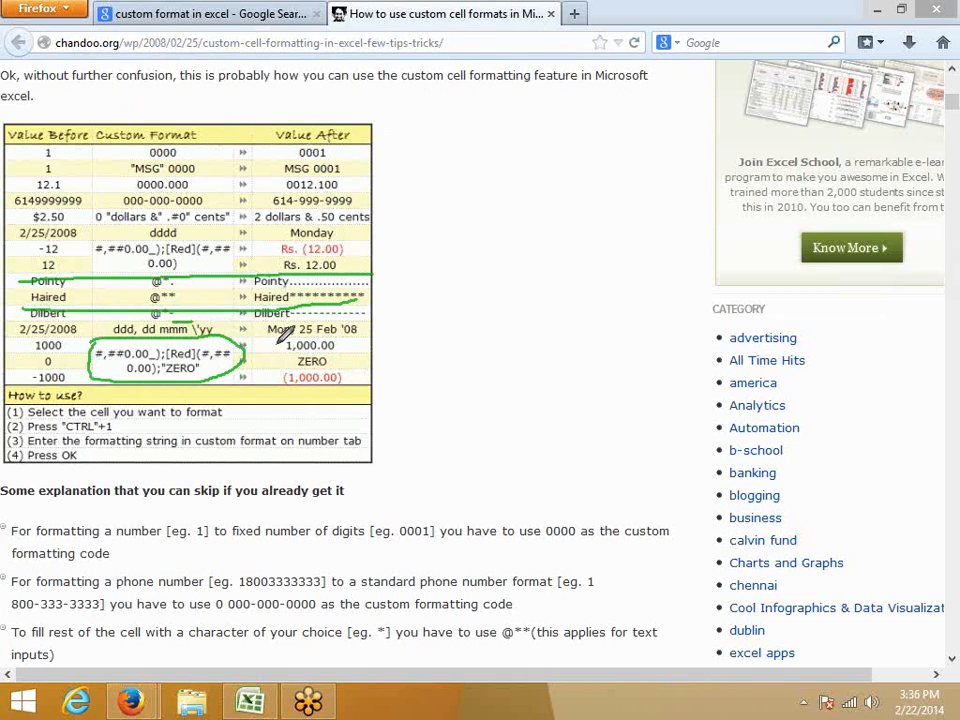
left_click_drag(286, 352, 340, 351)
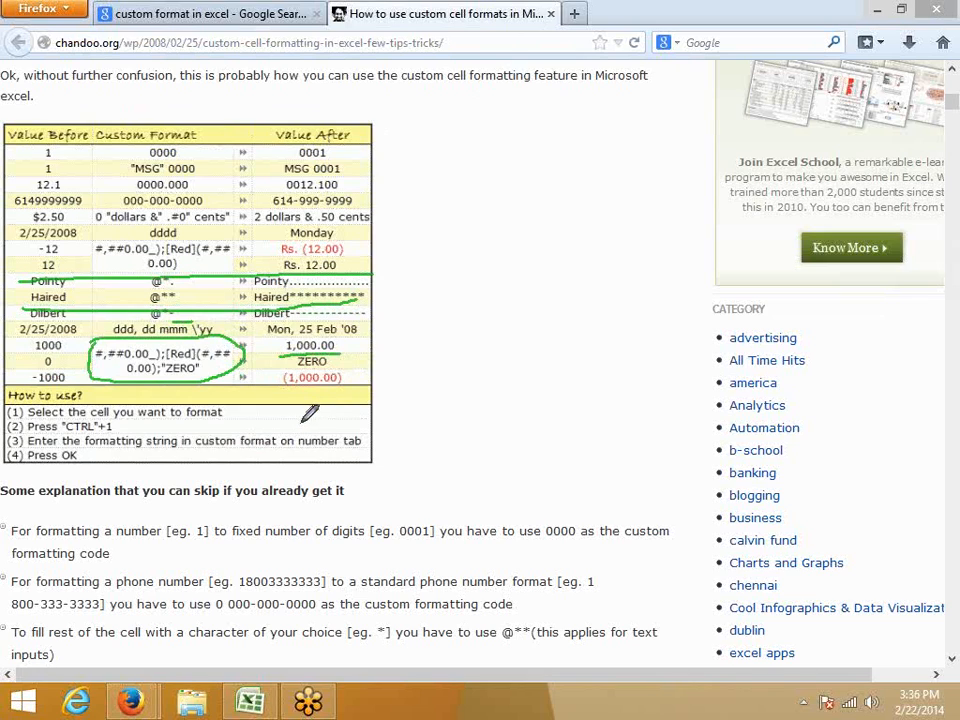
left_click_drag(285, 388, 349, 390)
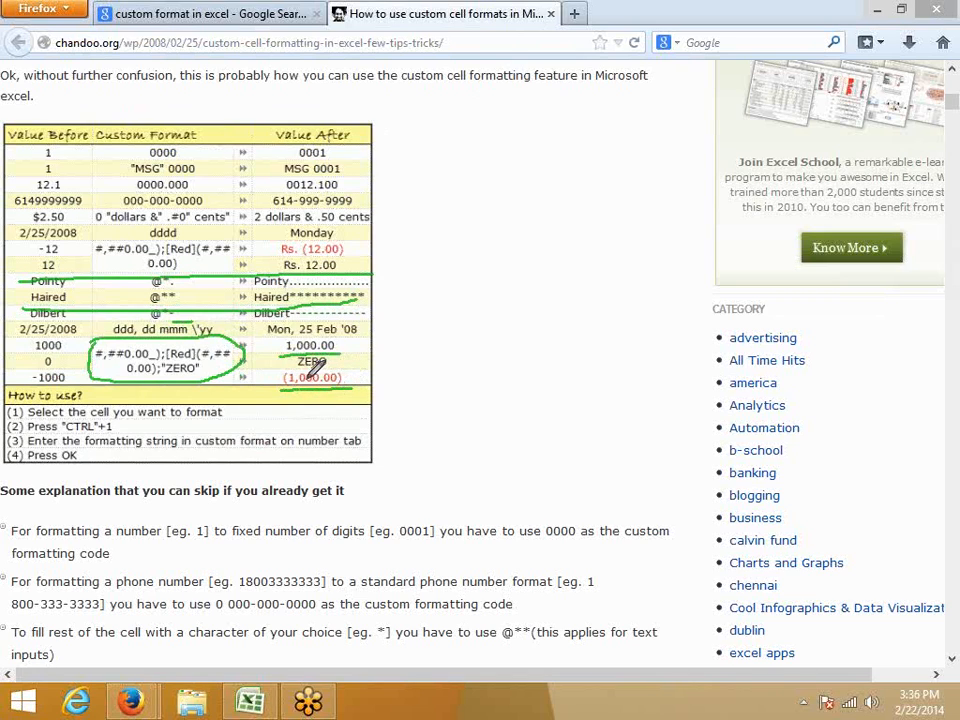
left_click_drag(289, 370, 326, 369)
left_click_drag(135, 222, 368, 225)
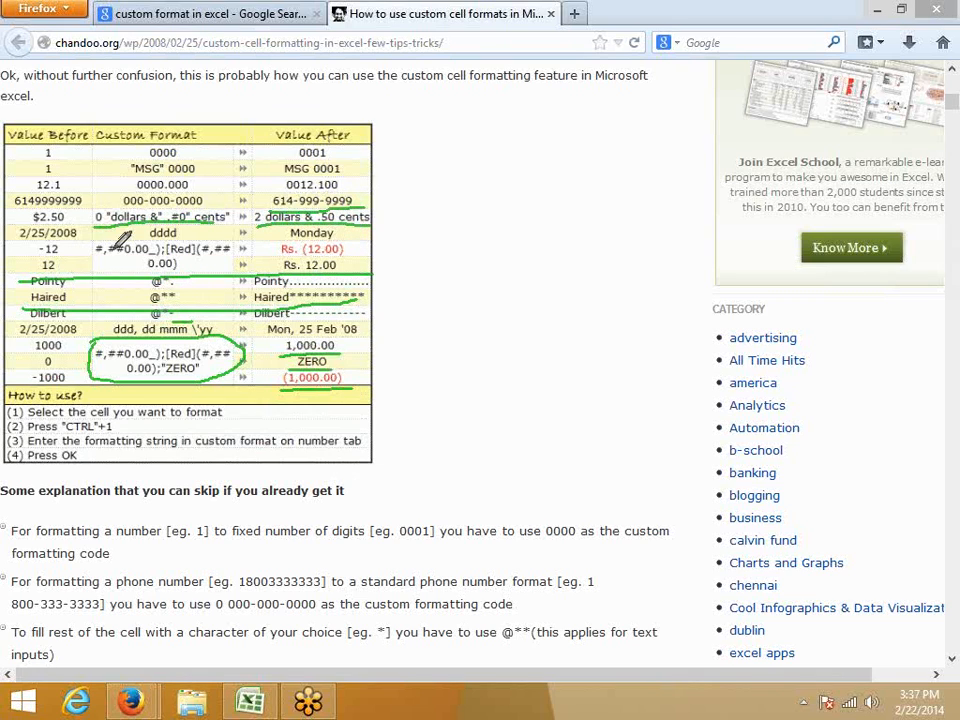
left_click_drag(130, 170, 190, 169)
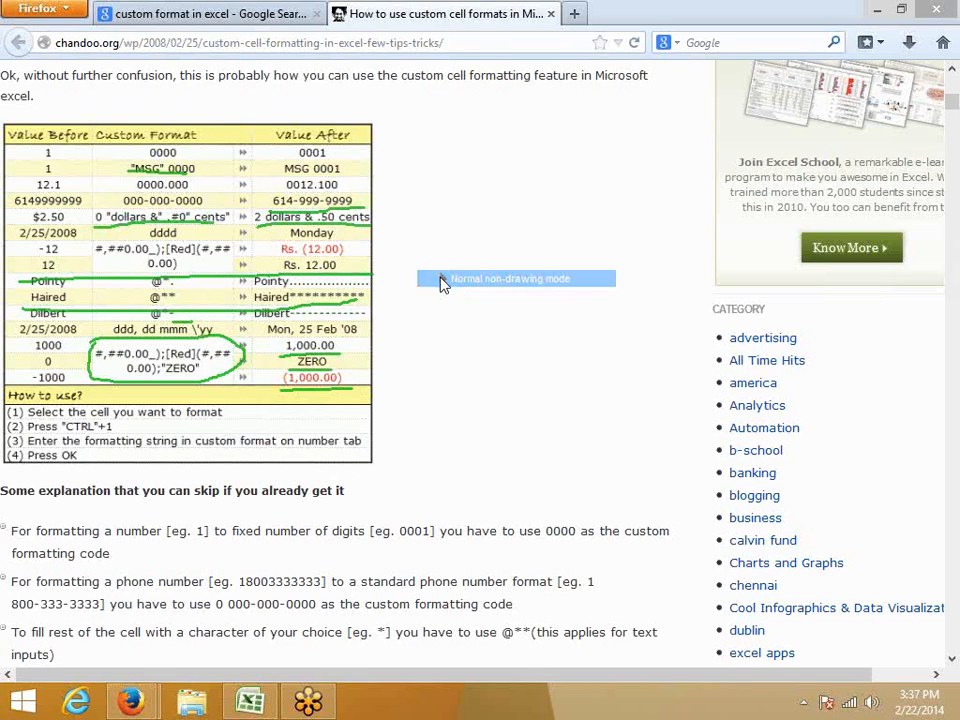
left_click(845, 361)
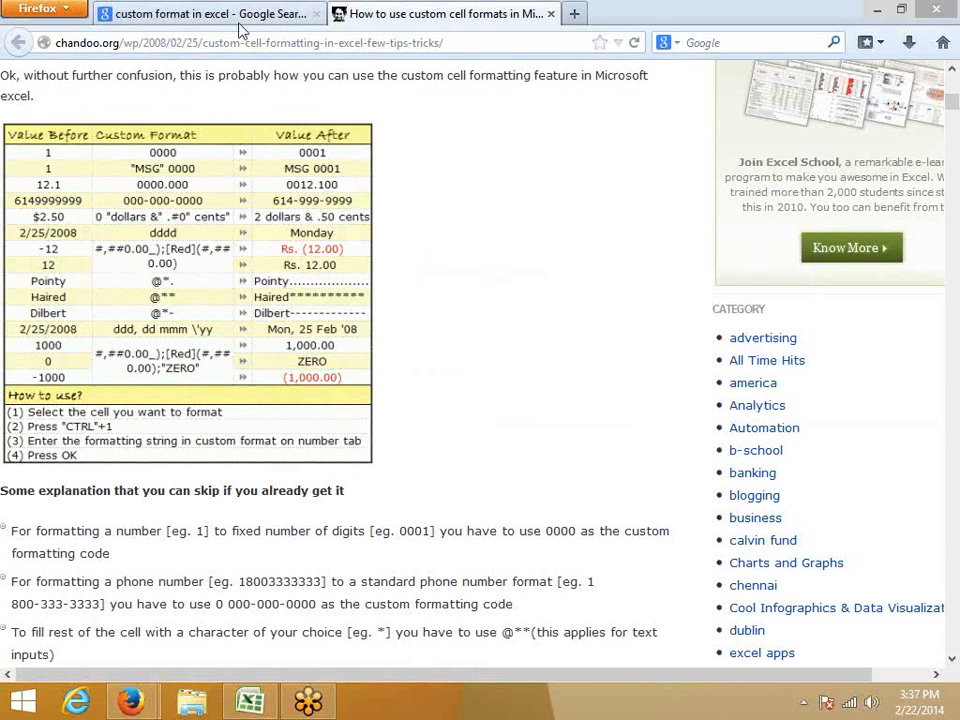
Open the Office.com search result "Create a custom number format" in a new tab and switch to it.
left_click(208, 16)
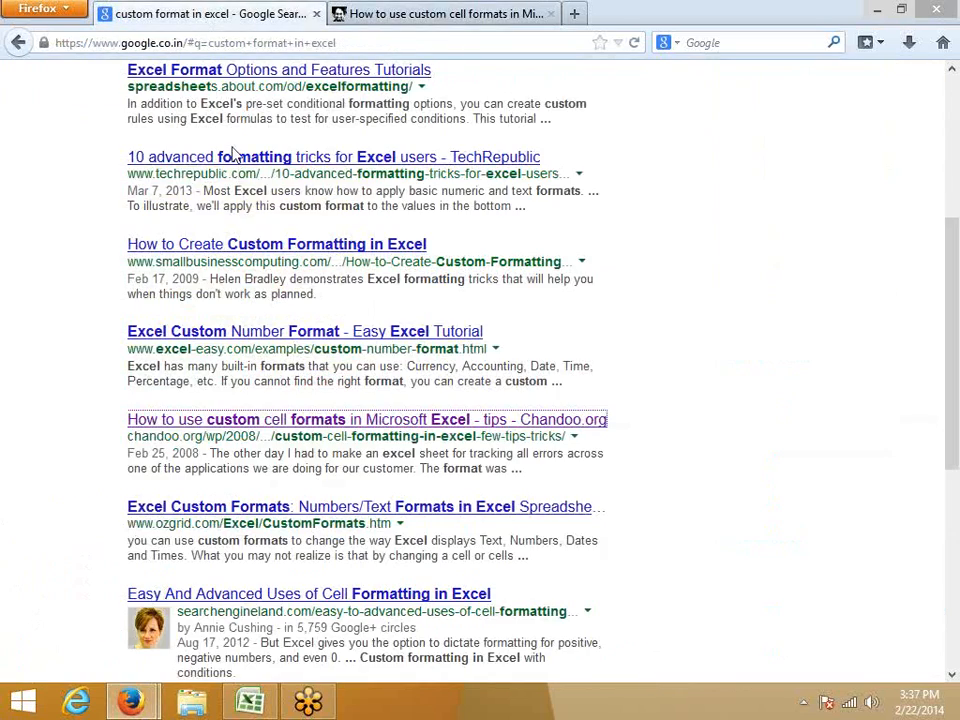
scroll(226, 150, "up", 4)
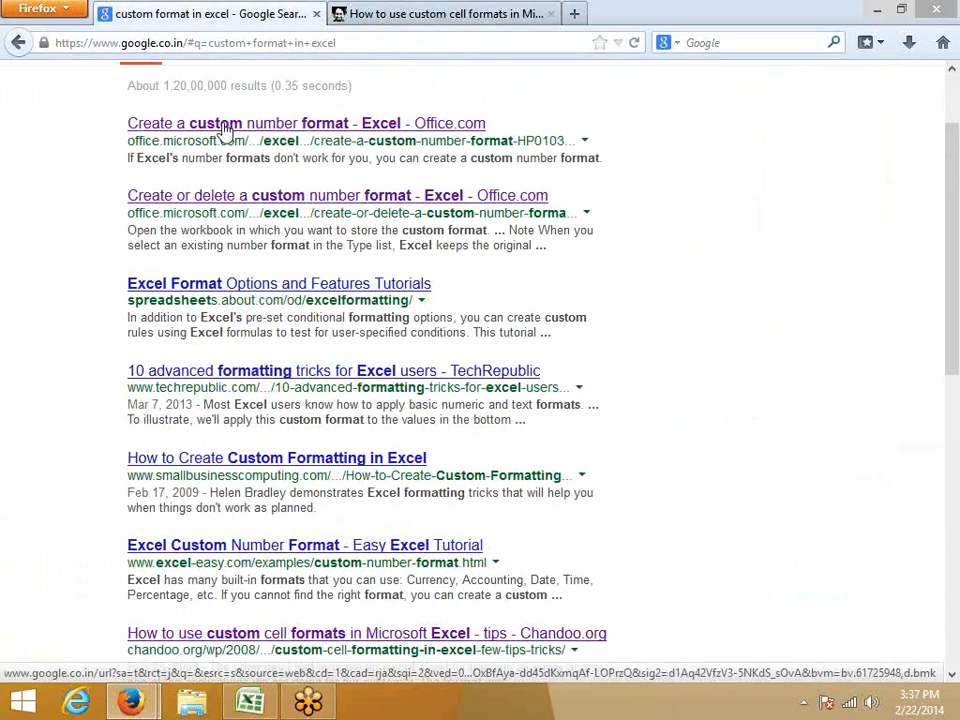
right_click(250, 124)
left_click(300, 135)
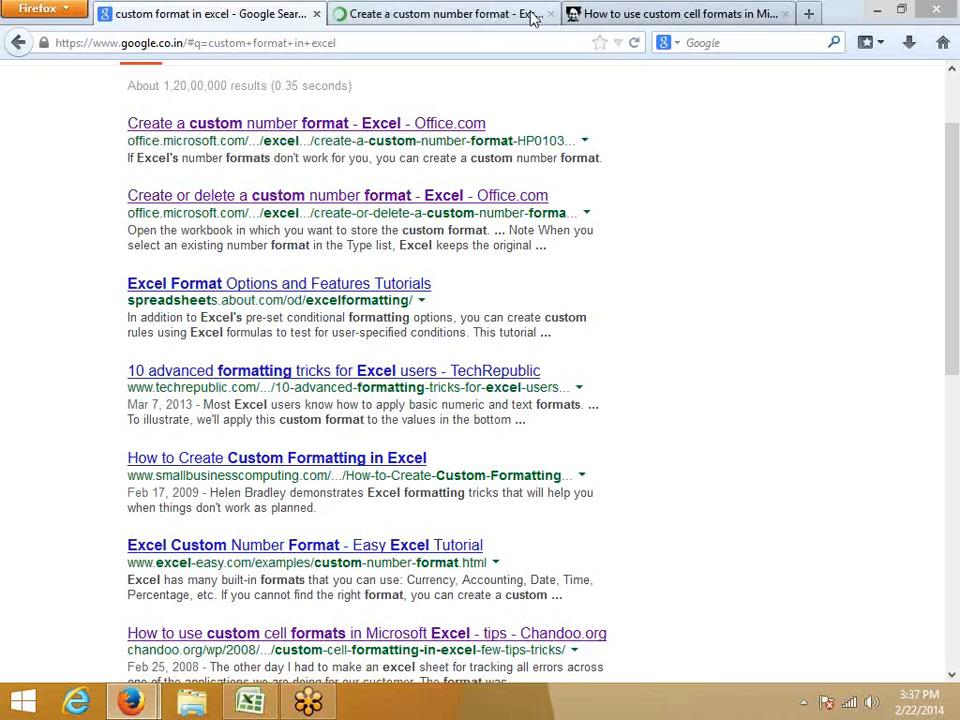
left_click(390, 18)
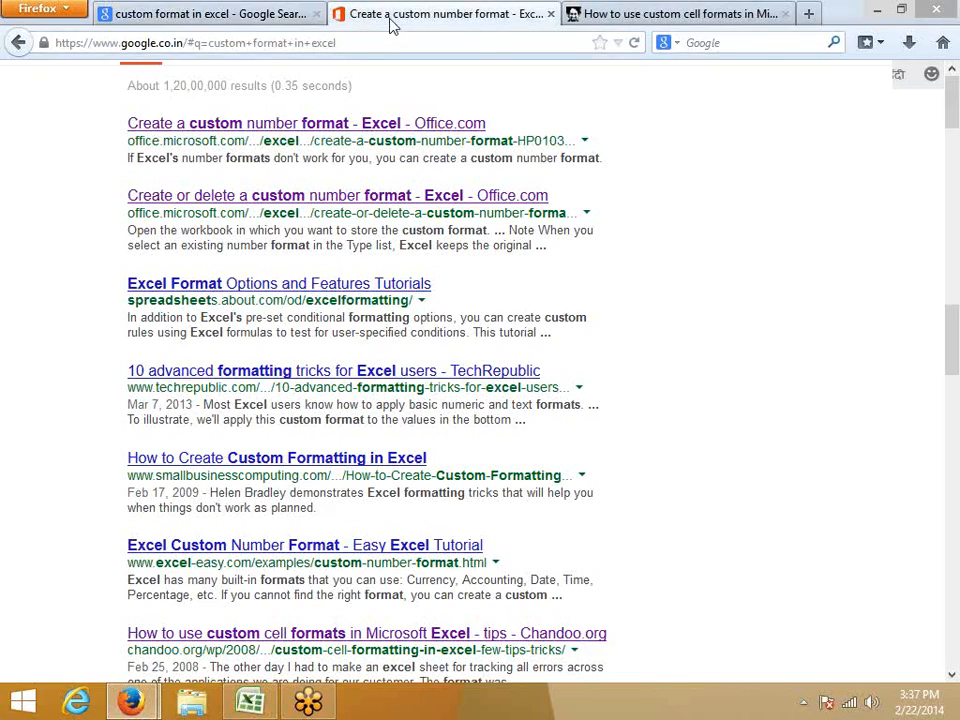
Examine the article's guidance on text-entry sections with @ and on the # and ? digit placeholders.
scroll(338, 388, "down", 5)
scroll(338, 385, "down", 12)
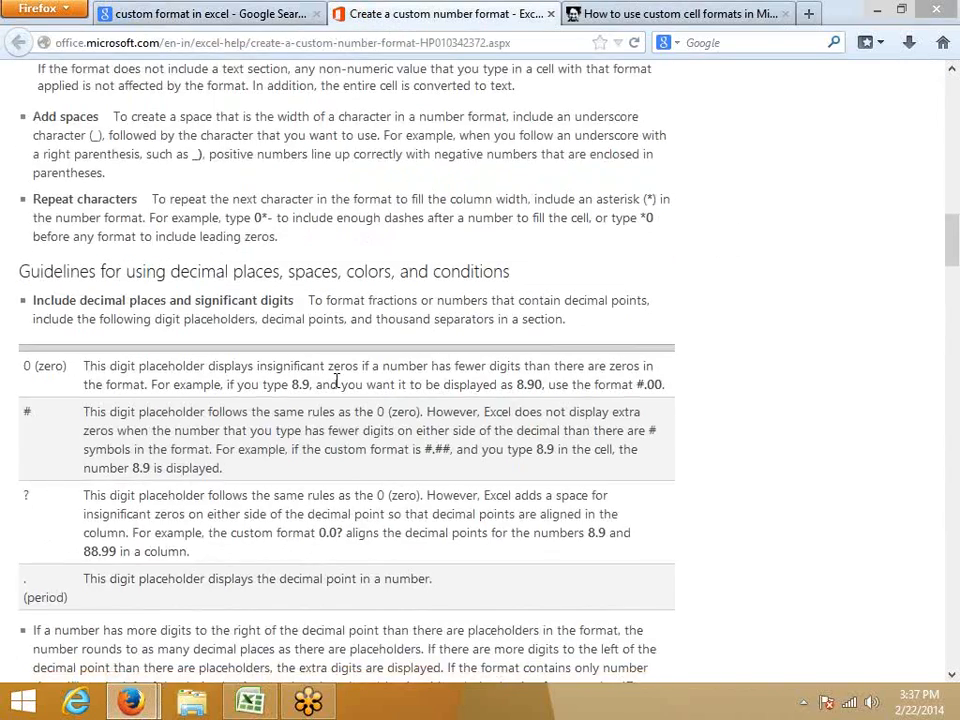
scroll(218, 262, "up", 3)
double_click(209, 244)
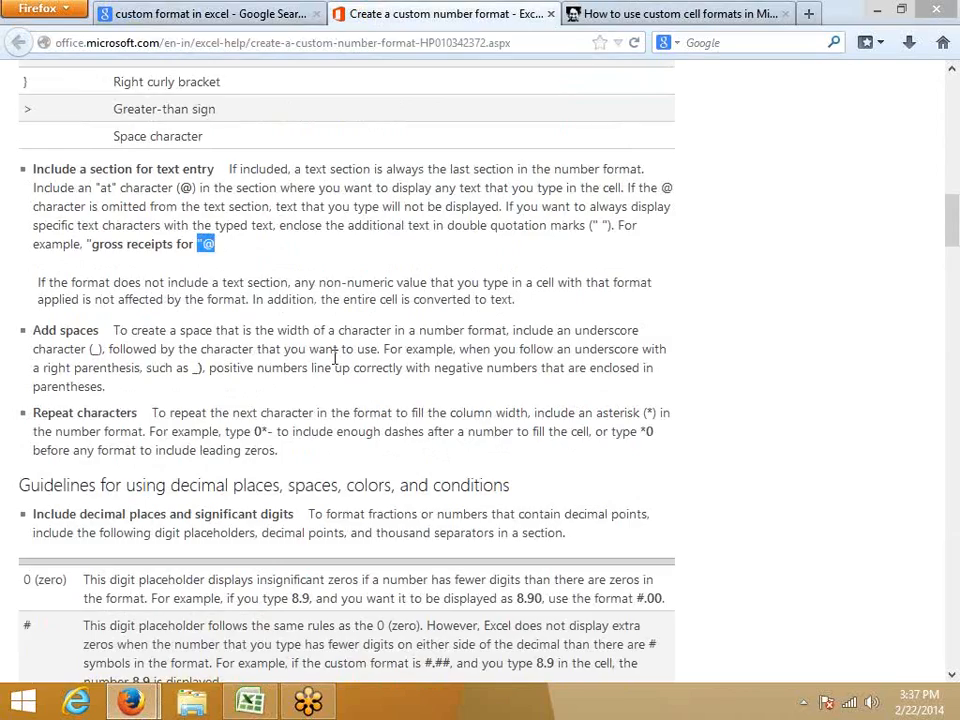
scroll(333, 360, "down", 8)
scroll(228, 375, "up", 3)
scroll(20, 376, "up", 2)
scroll(26, 322, "down", 2)
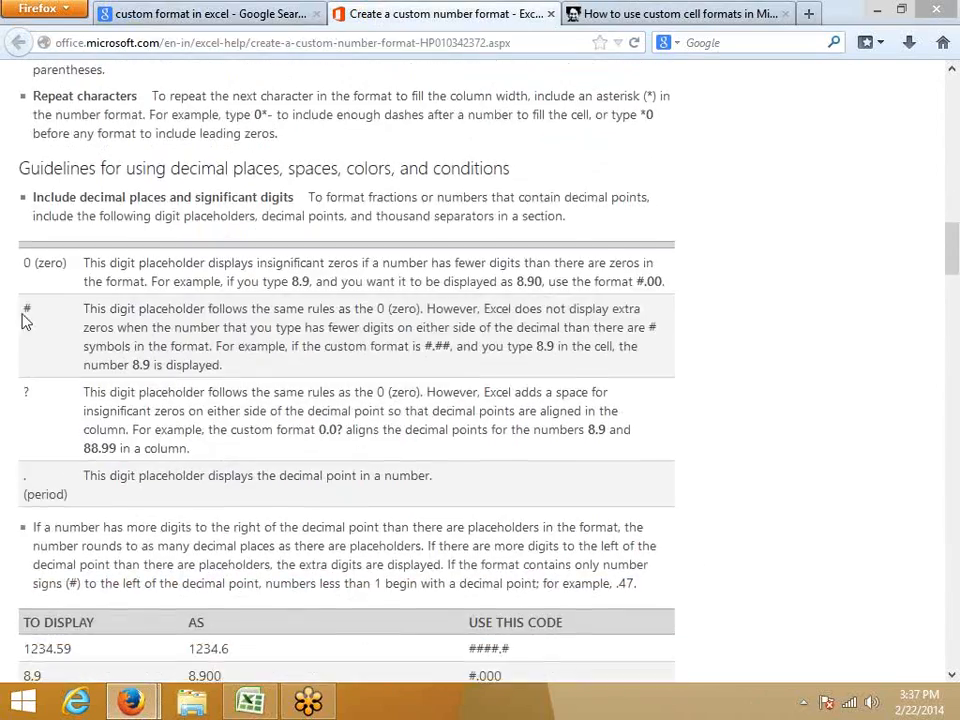
scroll(26, 360, "up", 1)
scroll(34, 328, "down", 1)
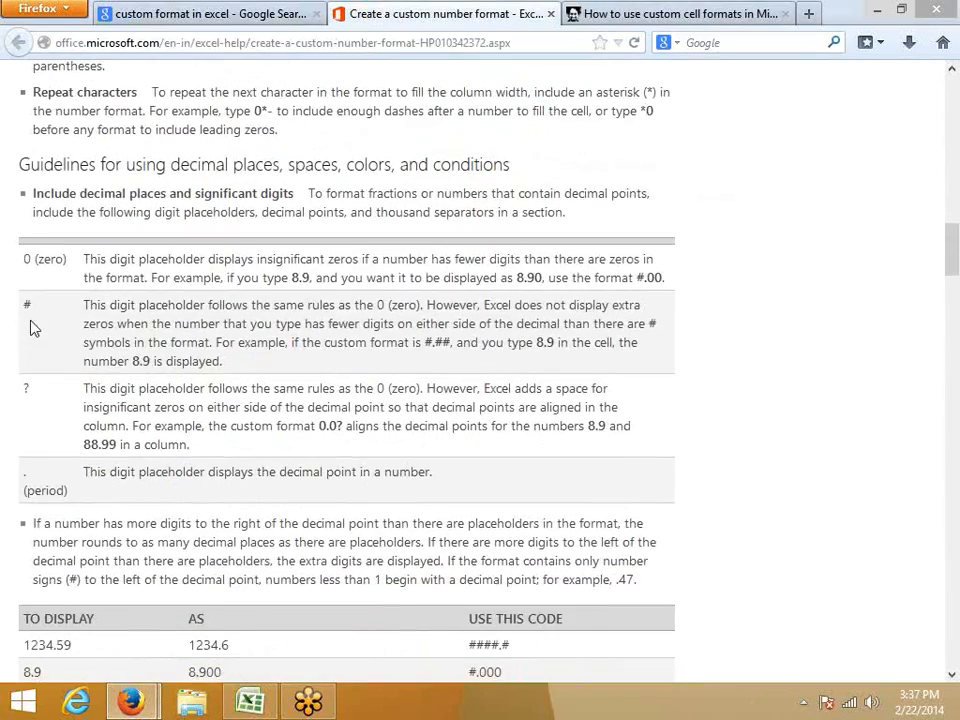
left_click(21, 407)
double_click(28, 392)
scroll(110, 420, "down", 4)
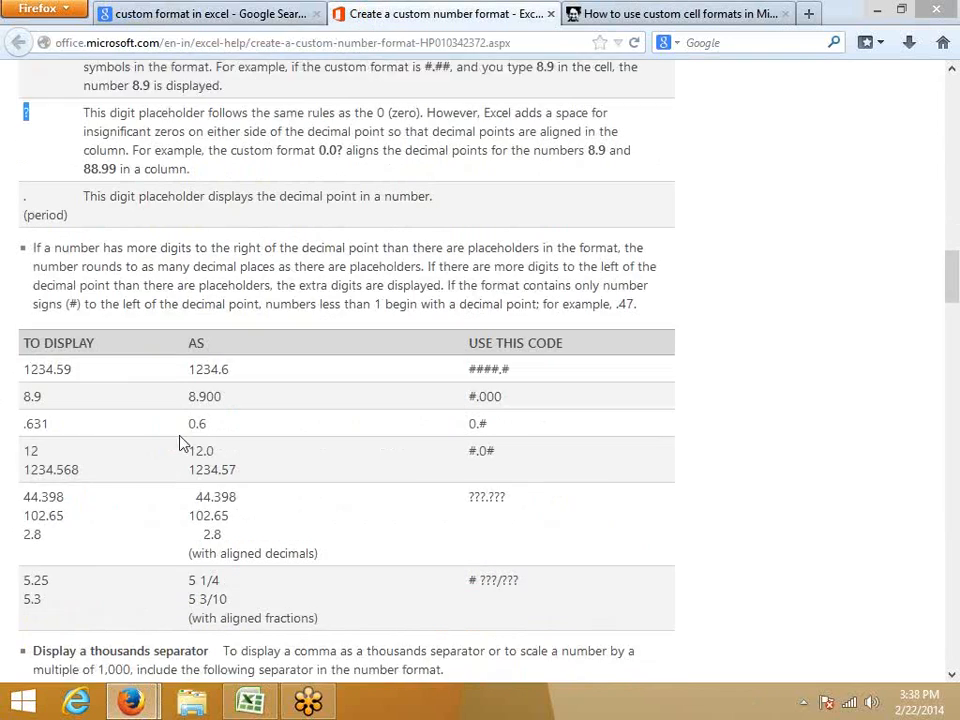
Examine the aligned-fractions example, comparing the values 5.25 and 5.3 with the code # ???/???
left_click_drag(538, 540, 463, 545)
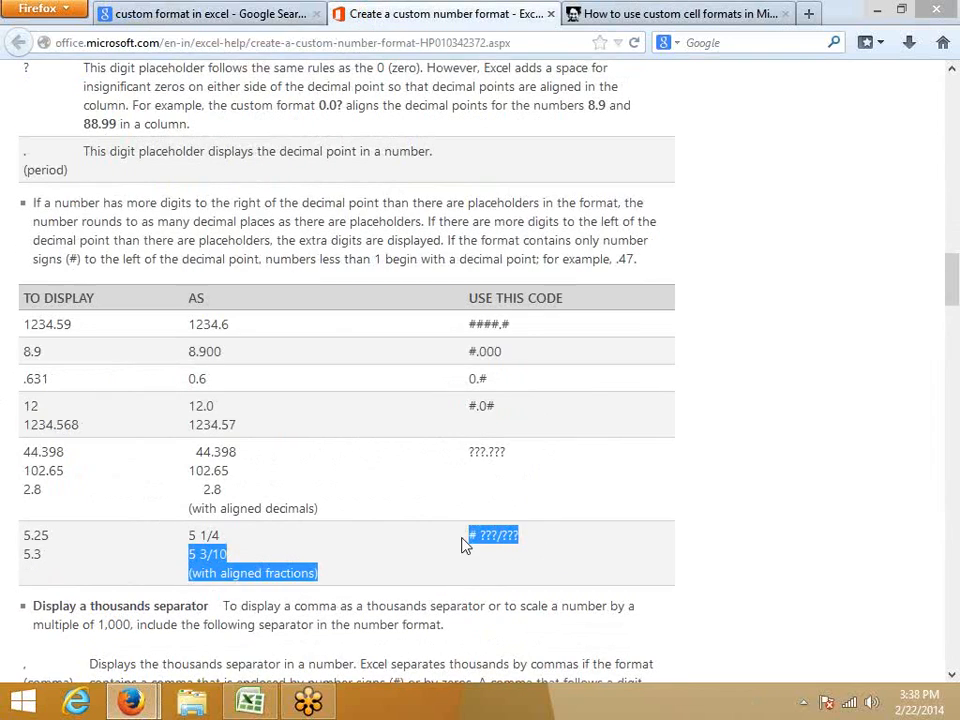
left_click(408, 576)
left_click_drag(228, 554, 190, 553)
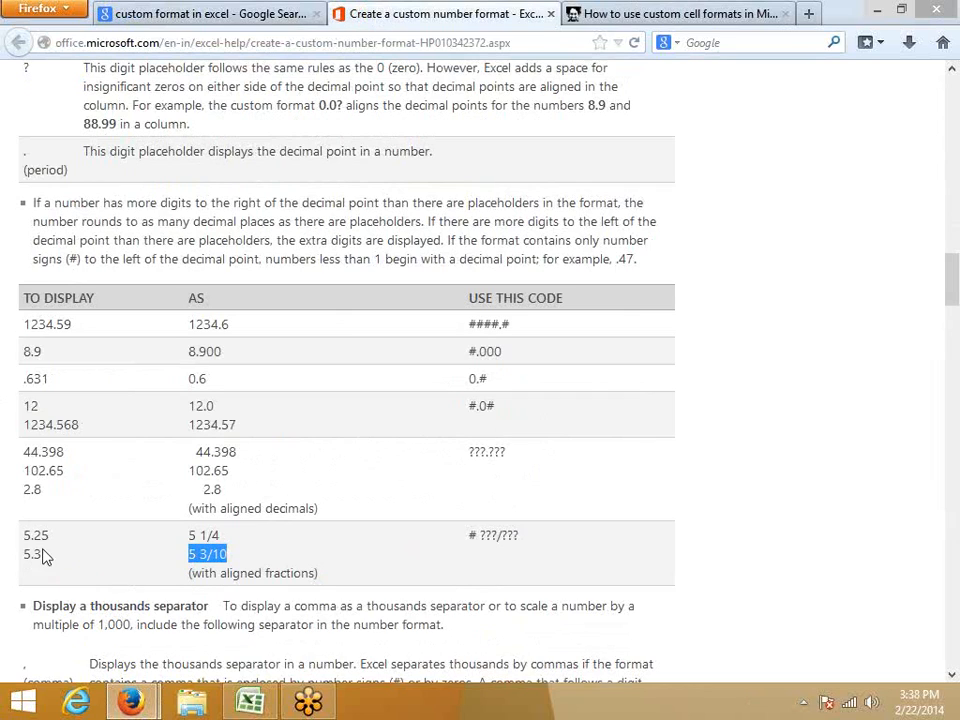
left_click_drag(31, 540, 49, 538)
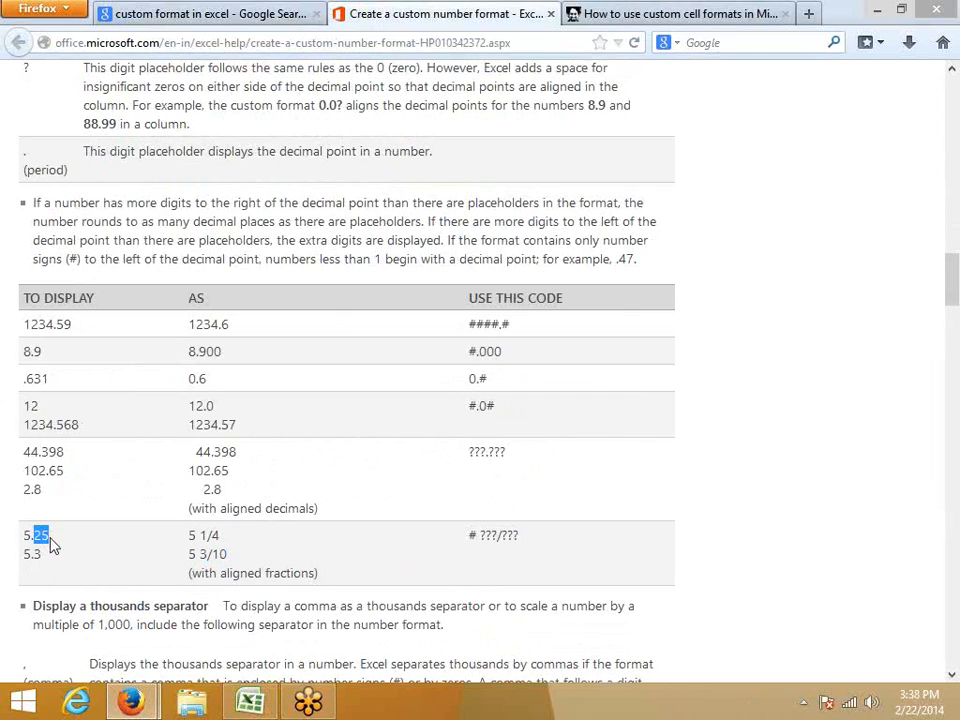
left_click(201, 535)
left_click_drag(201, 535, 236, 541)
scroll(476, 635, "down", 2)
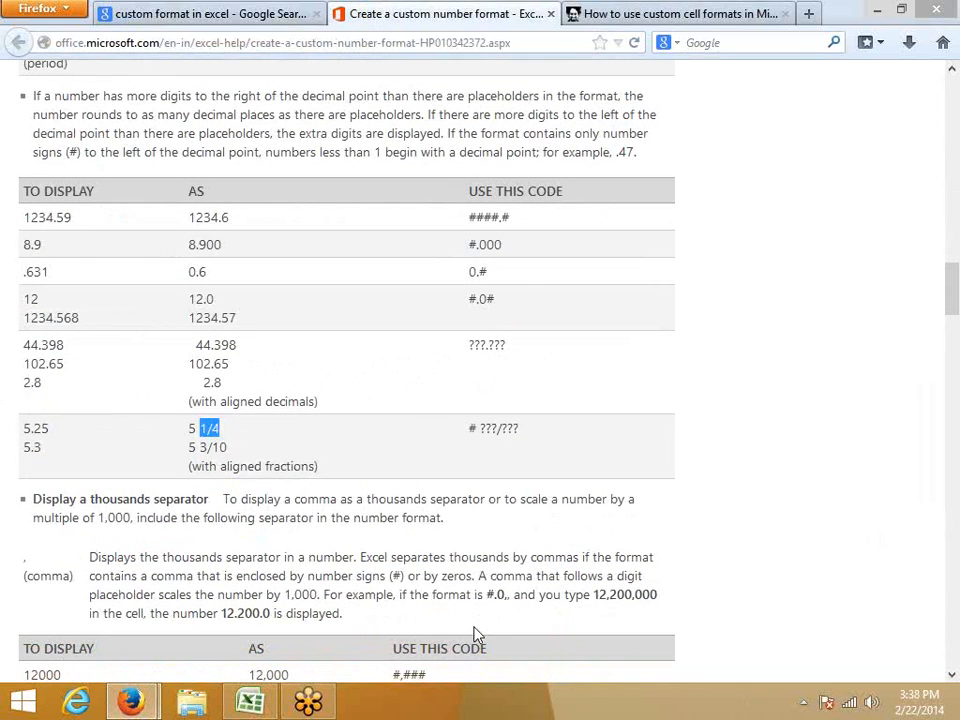
scroll(476, 635, "up", 2)
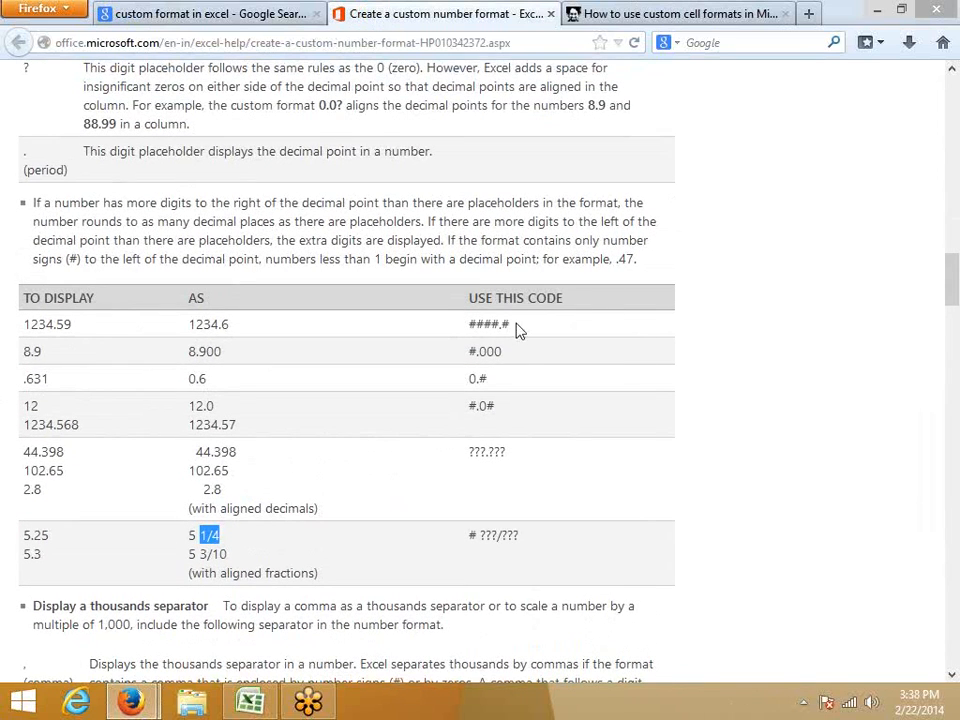
Examine the decimal-place examples for the codes ####.#, #.000, 0.# and #.0#, highlighting codes and displayed values.
left_click_drag(471, 326, 510, 326)
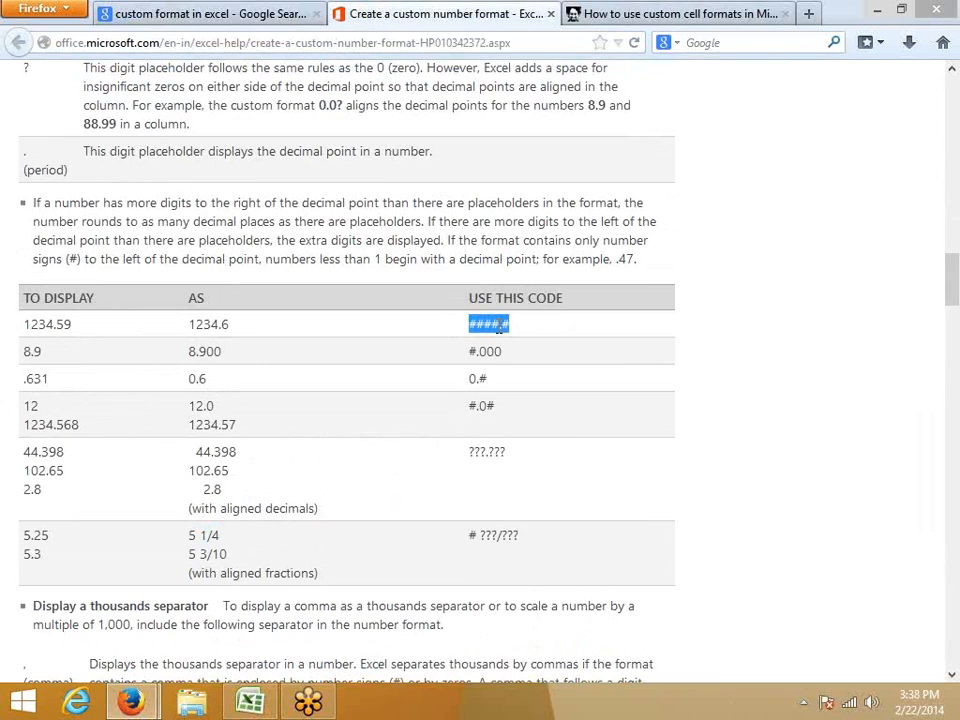
left_click_drag(248, 333, 185, 328)
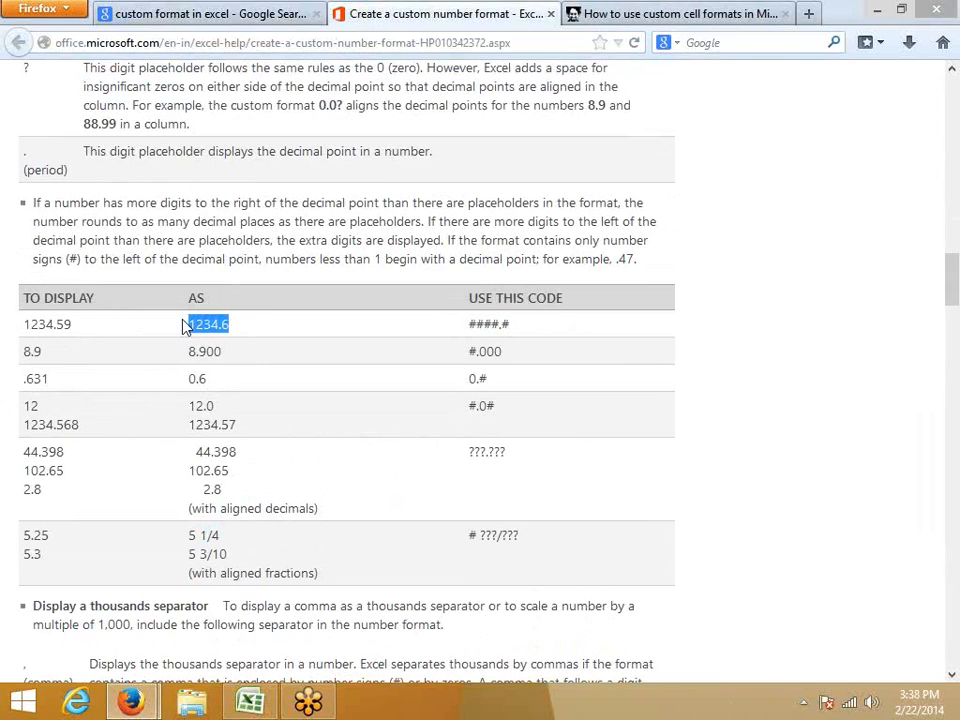
double_click(481, 355)
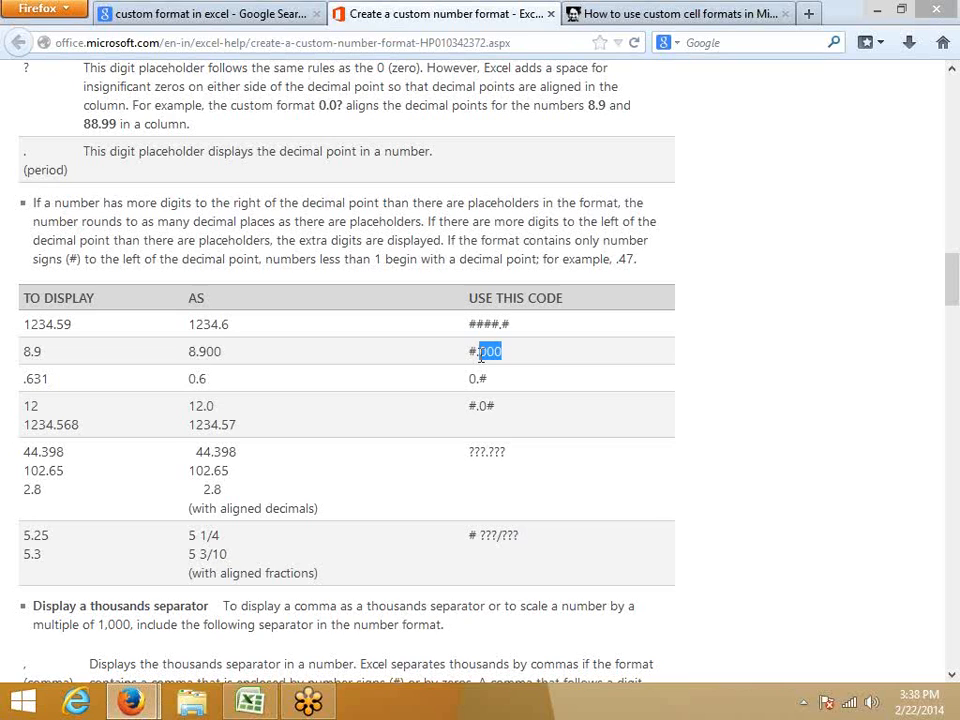
left_click_drag(195, 350, 231, 360)
left_click_drag(487, 379, 475, 379)
left_click_drag(206, 379, 198, 379)
mouse_move(494, 404)
left_mouse_down()
mouse_move(486, 403)
mouse_move(494, 405)
left_mouse_up()
Examine the thousands-separator examples for 12000 with the codes #,### and #, in the article's table.
scroll(437, 460, "down", 5)
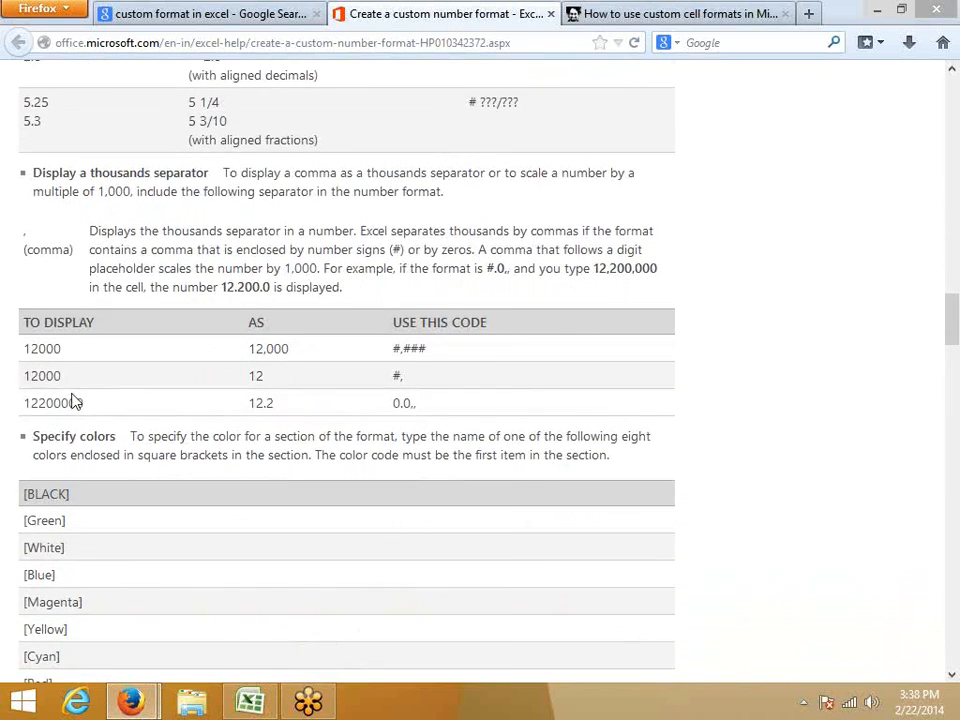
scroll(60, 330, "down", 2)
left_click_drag(64, 259, 25, 251)
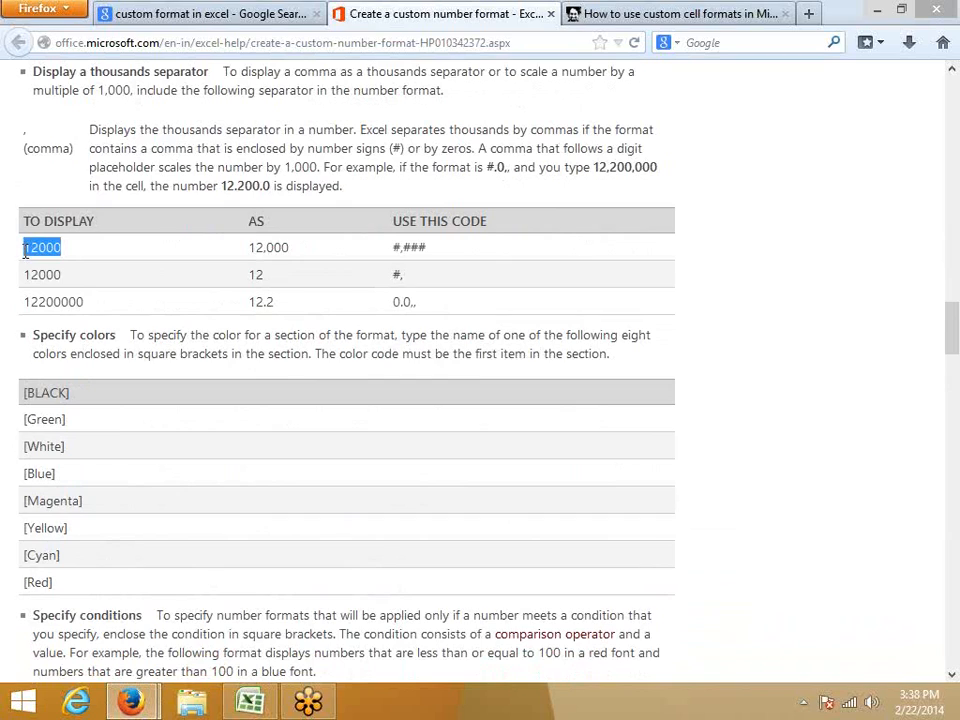
left_click_drag(394, 247, 428, 250)
left_click(409, 246)
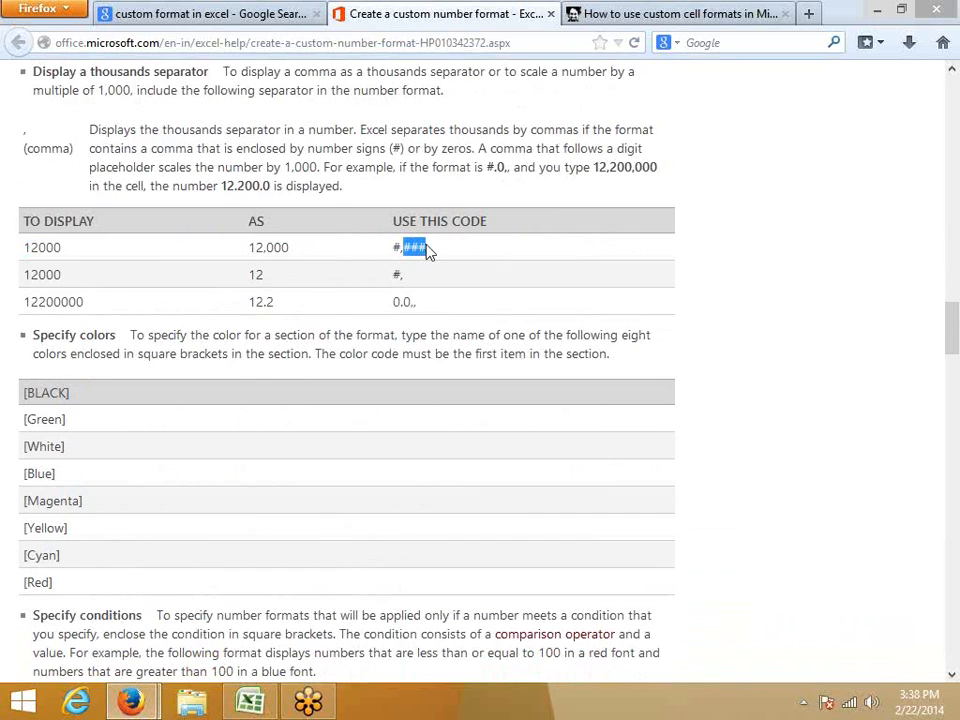
left_click(397, 273)
double_click(42, 274)
left_click(256, 273)
double_click(256, 273)
Switch to Excel and enter 12000 in cell B10 of Sheet2.
left_click(250, 702)
left_click(119, 349)
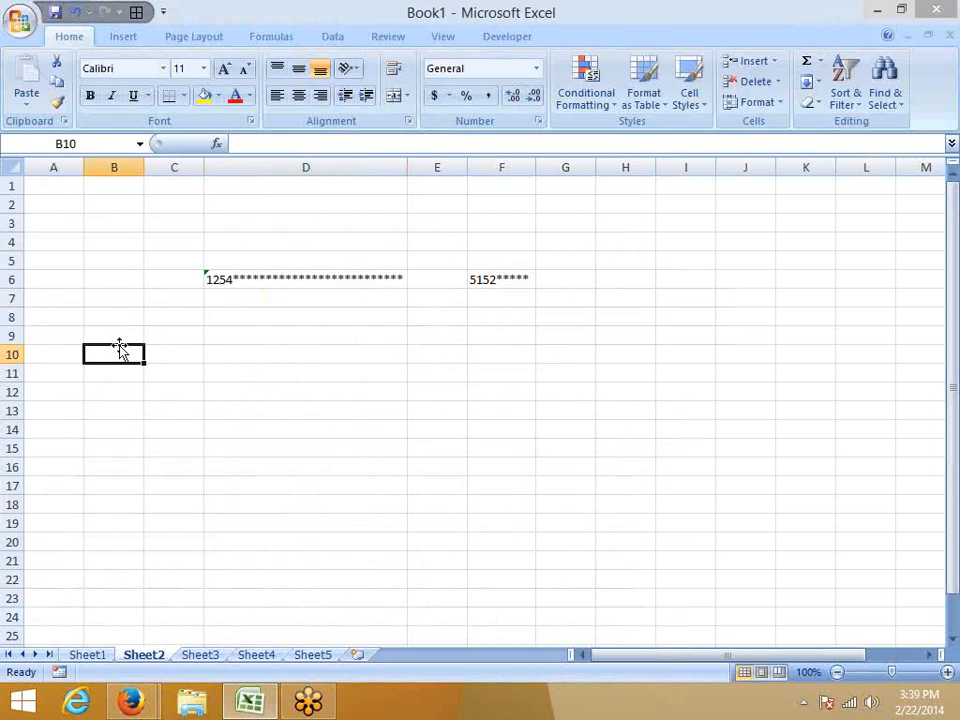
type("12")
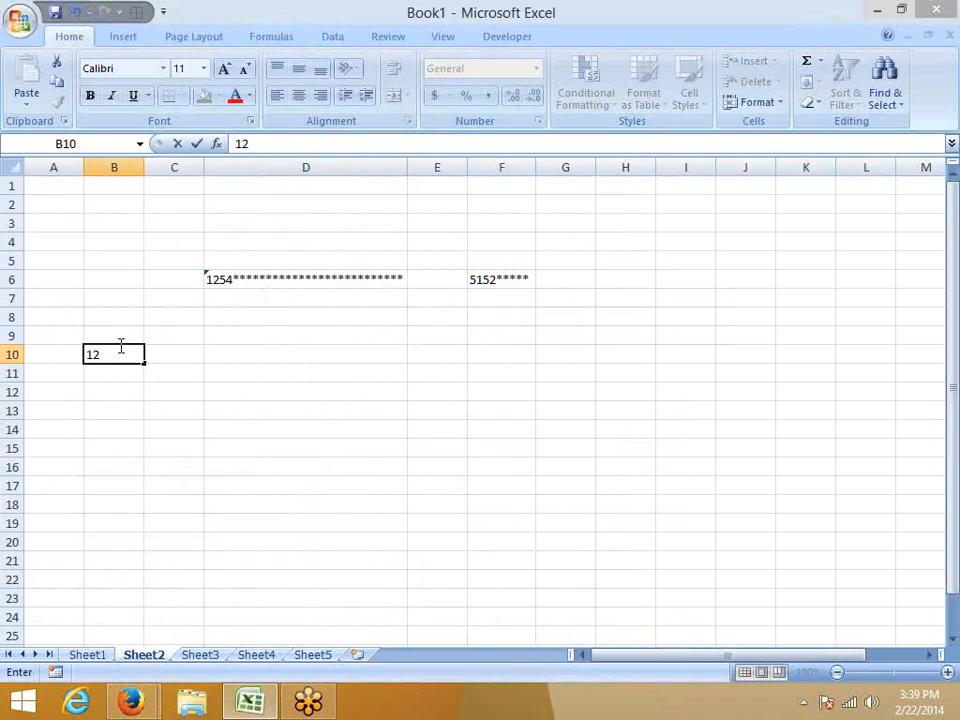
type("000")
key("Return")
Apply the custom number format #, to cell B10 and check the cell's underlying value.
left_click(119, 352)
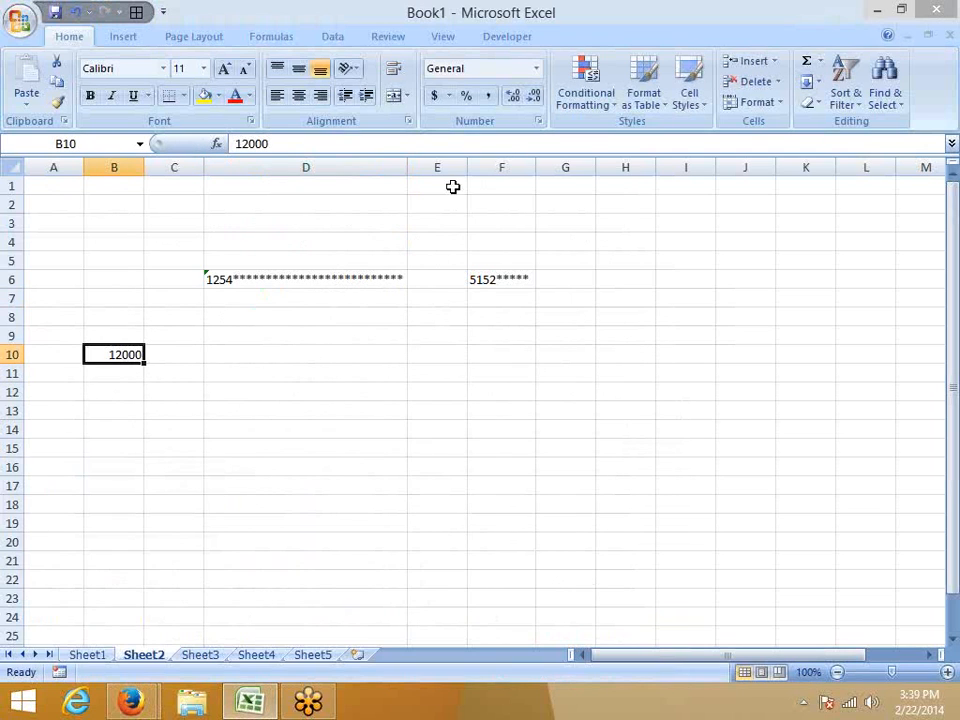
left_click(538, 121)
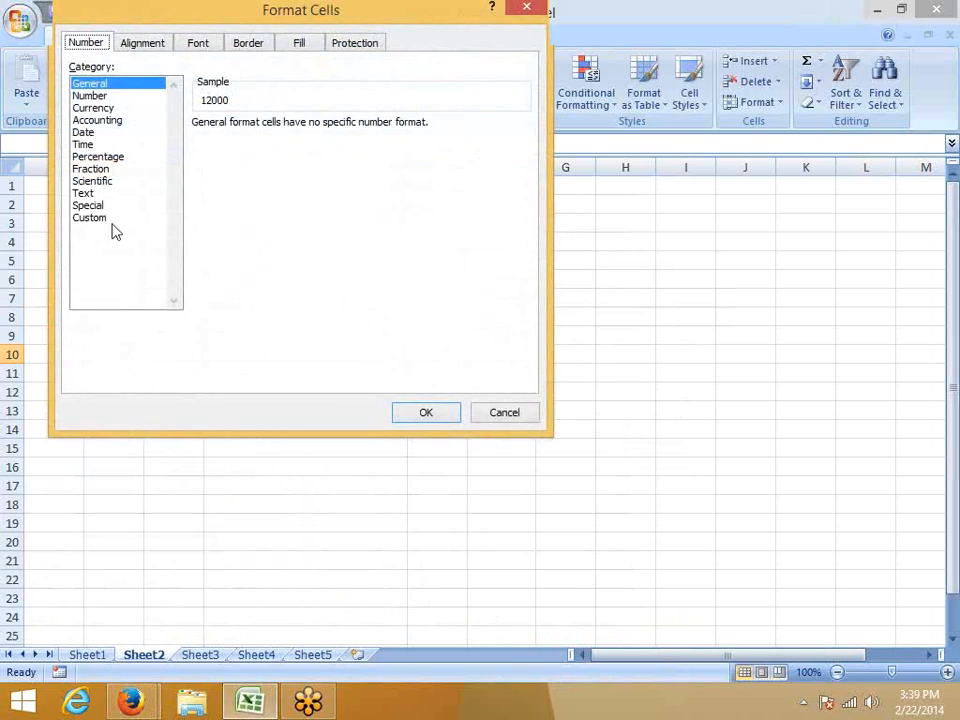
left_click(100, 218)
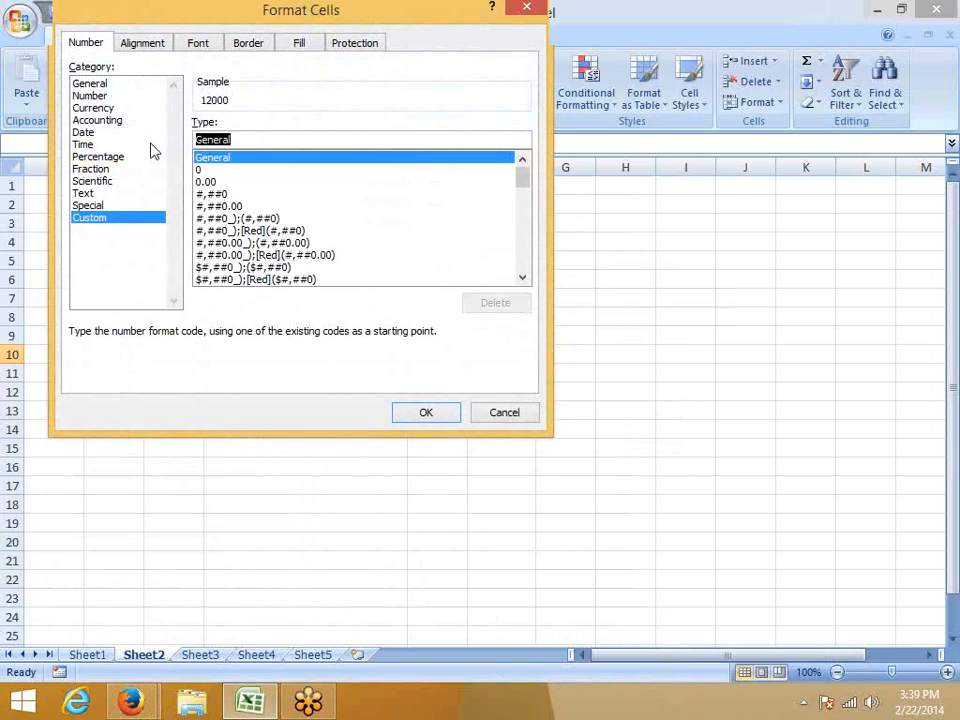
type("#")
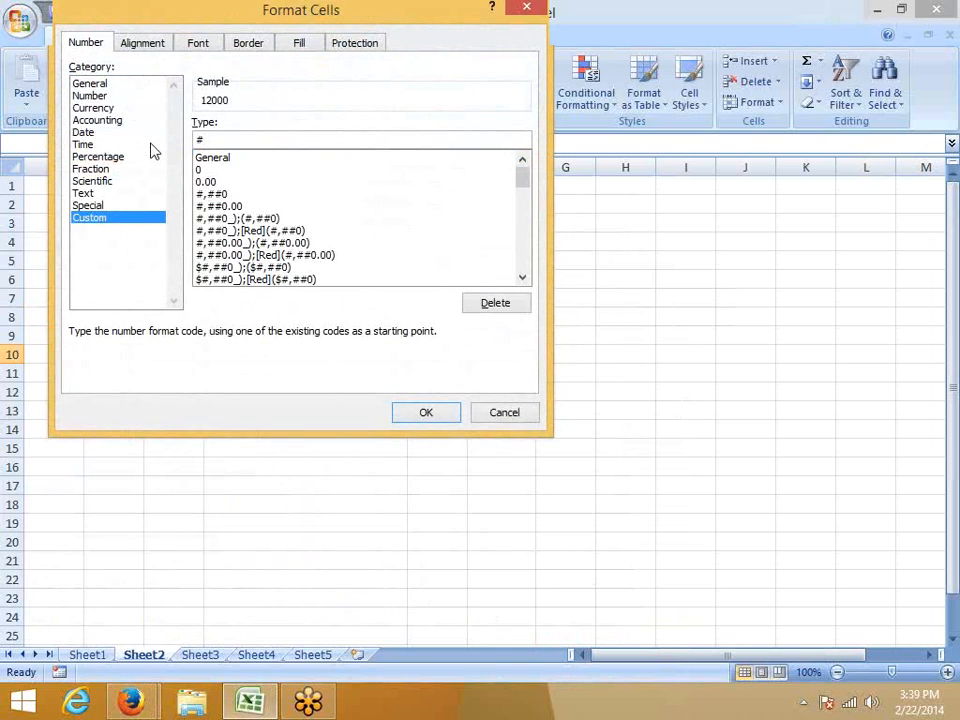
type(",")
left_click(450, 413)
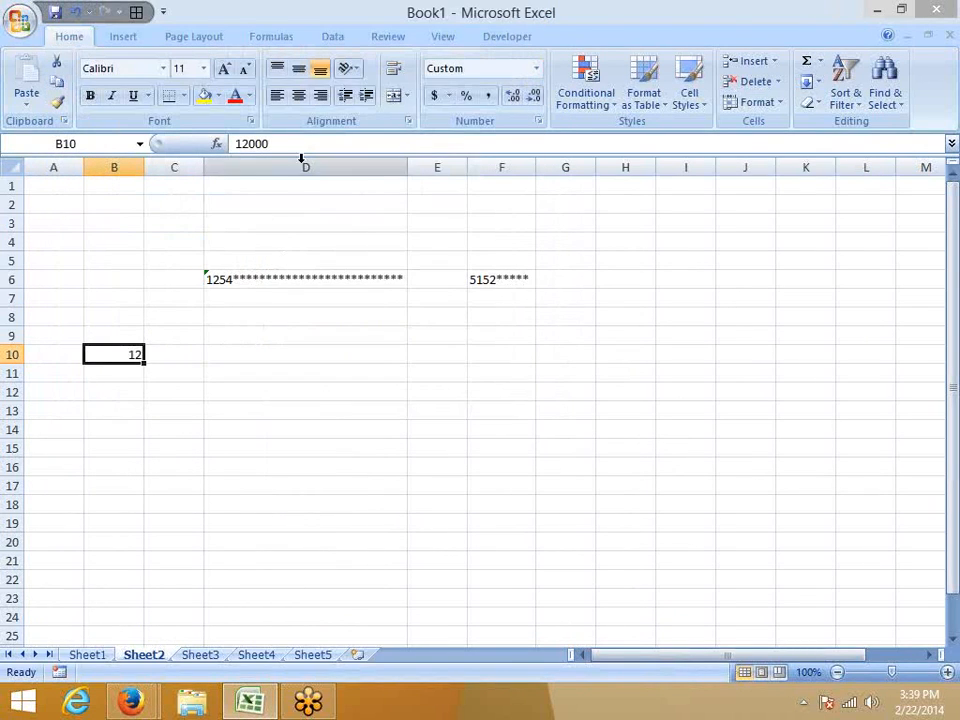
left_click_drag(268, 143, 226, 143)
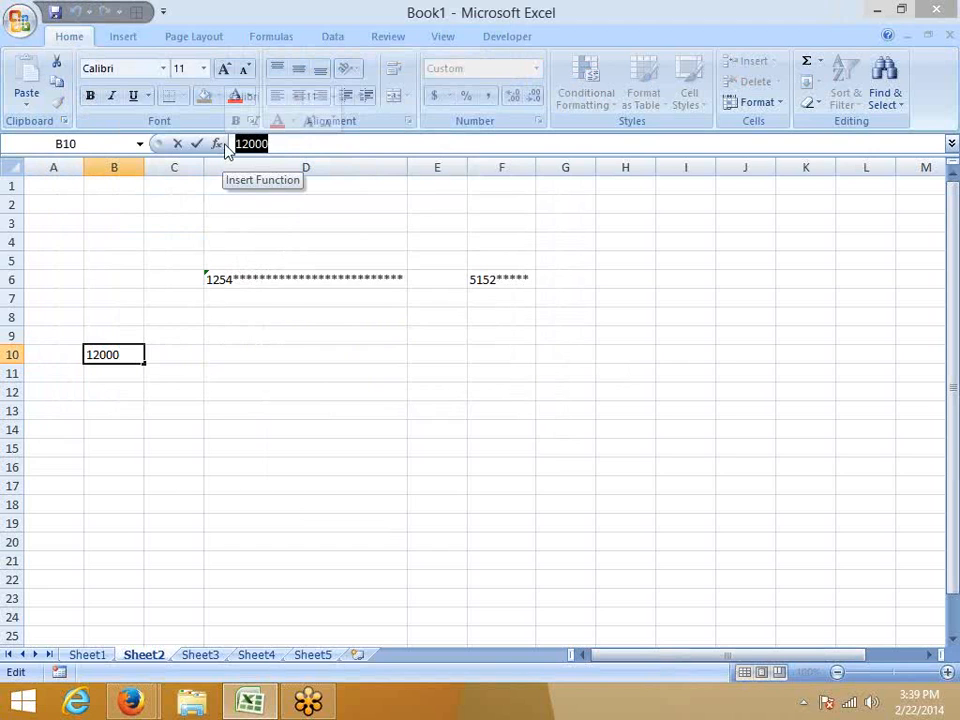
key("Escape")
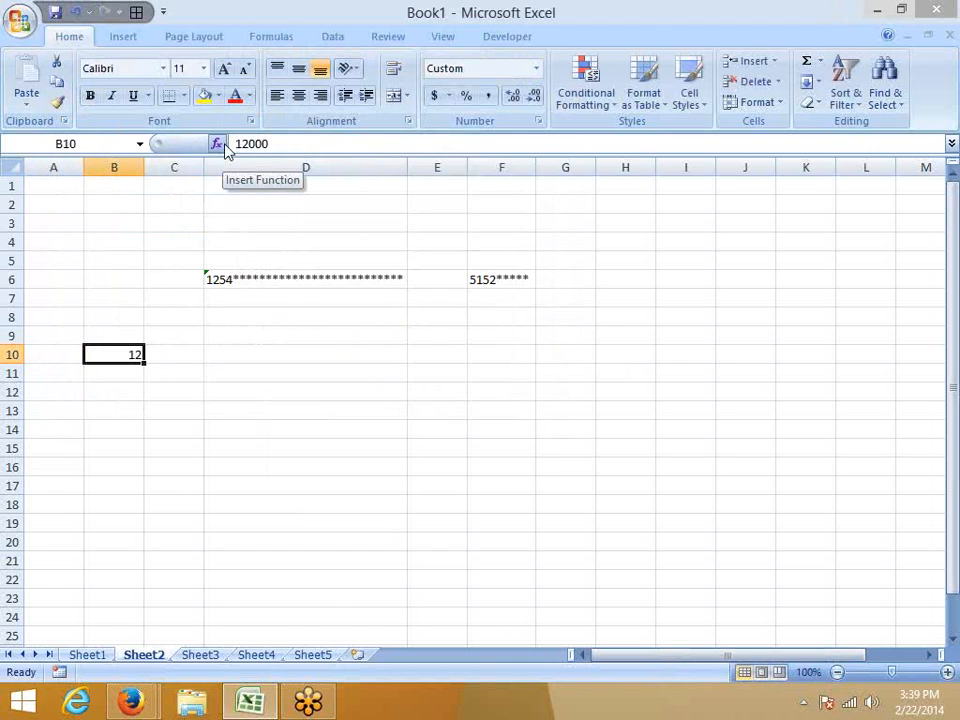
Switch to Firefox and examine the color list and the conditional format code [Red][<=100];[Blue][>100].
key("alt+Tab")
scroll(240, 324, "down", 4)
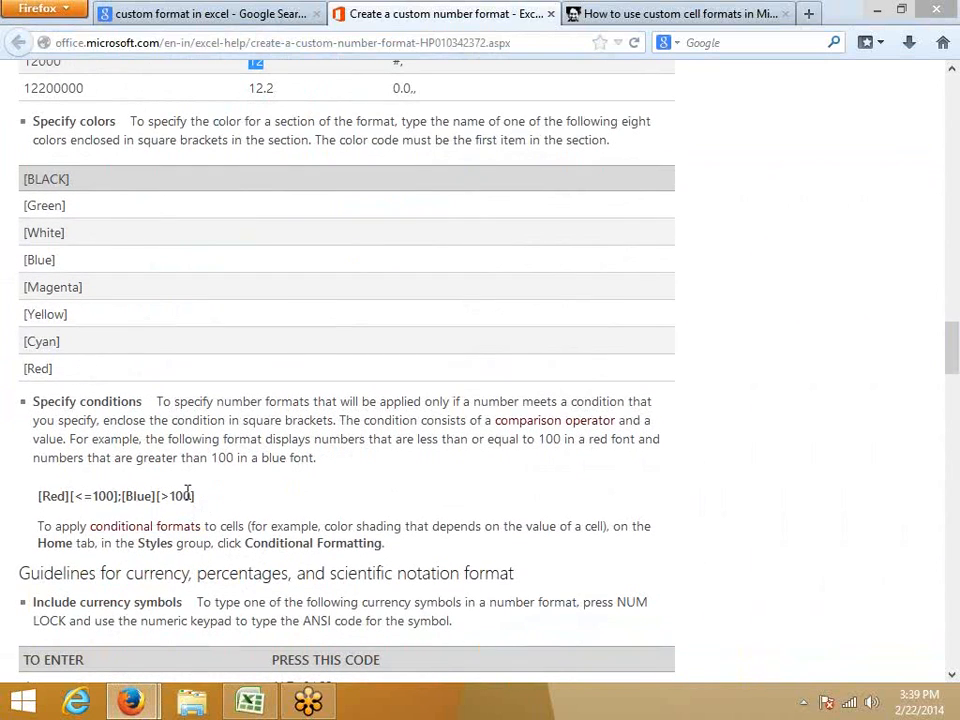
left_click_drag(194, 496, 34, 497)
key("ctrl+c")
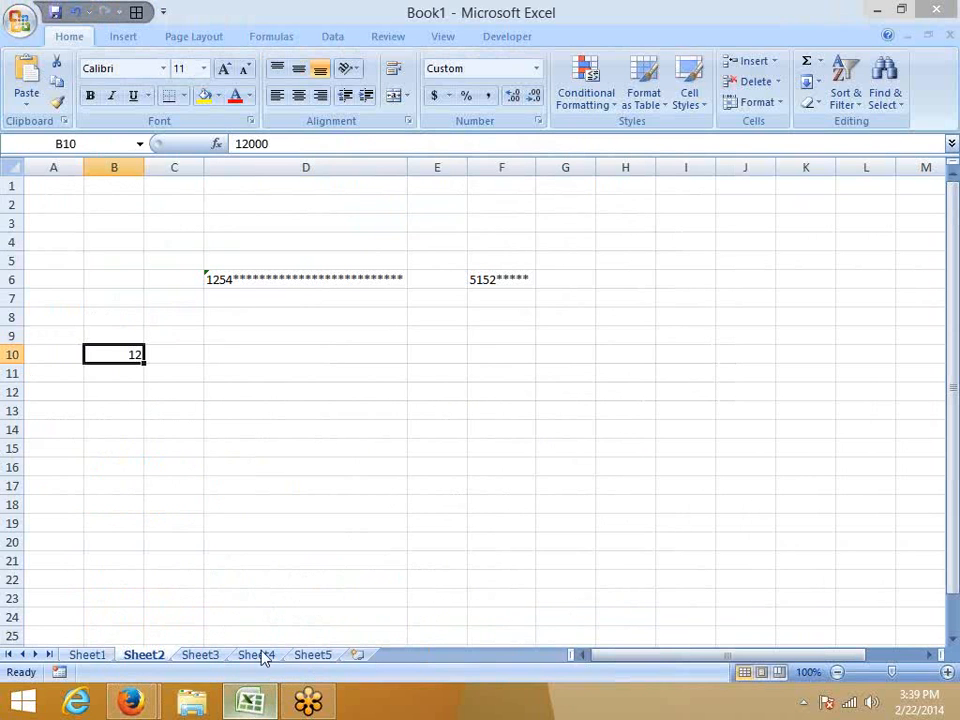
Switch to Excel and enter the custom number format code [Red][<=100];[Blue][>100] for column A of Sheet3.
left_click(250, 700)
left_click(200, 655)
left_click(56, 167)
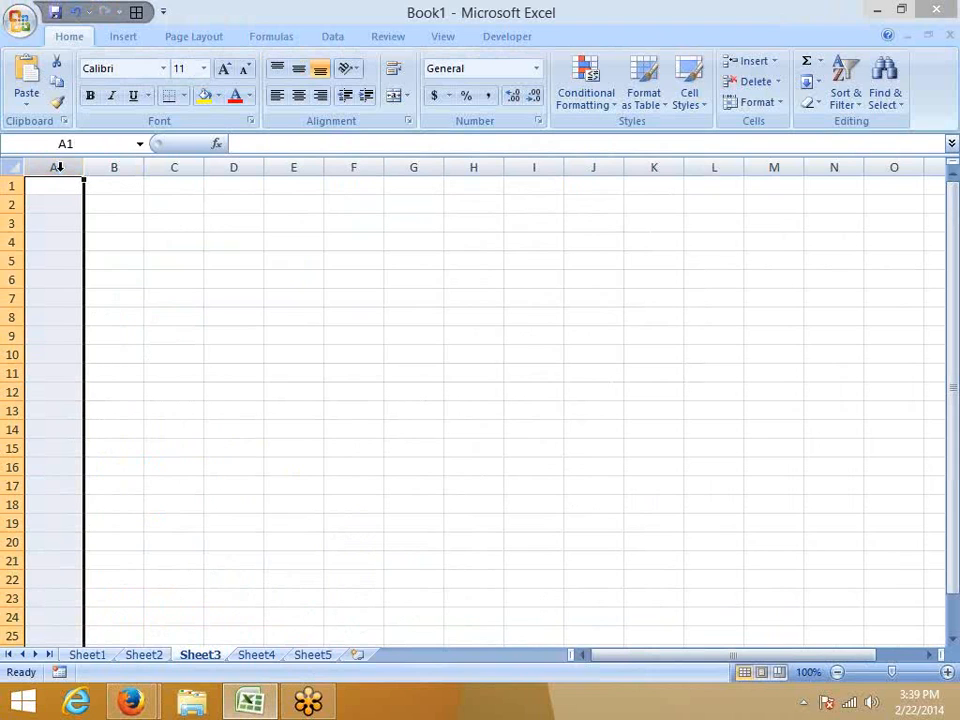
left_click(538, 120)
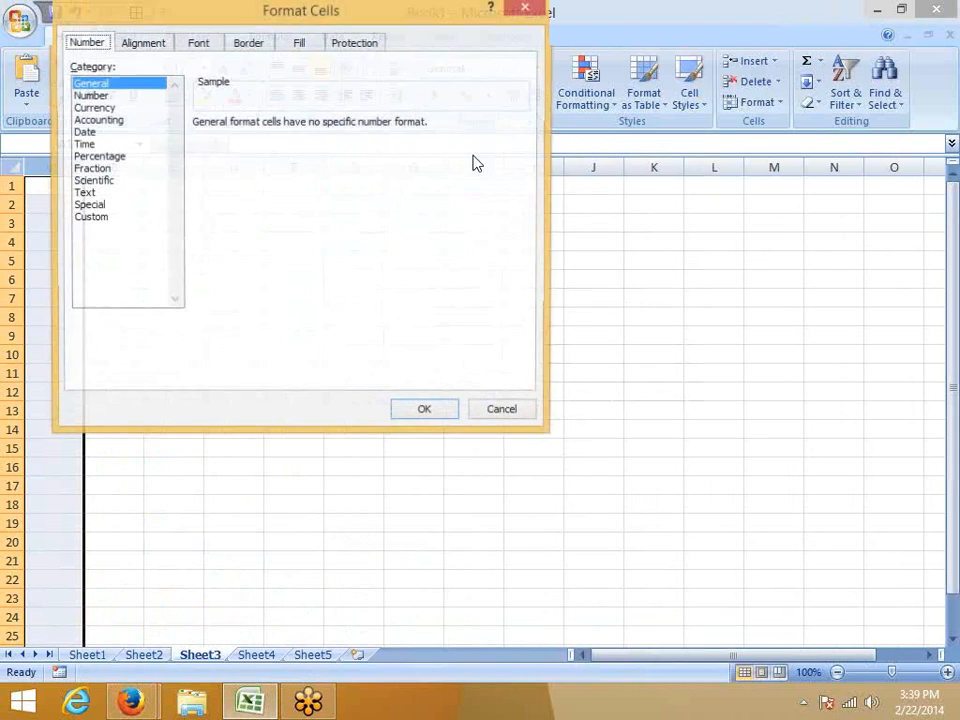
left_click(112, 215)
left_click_drag(251, 137, 167, 146)
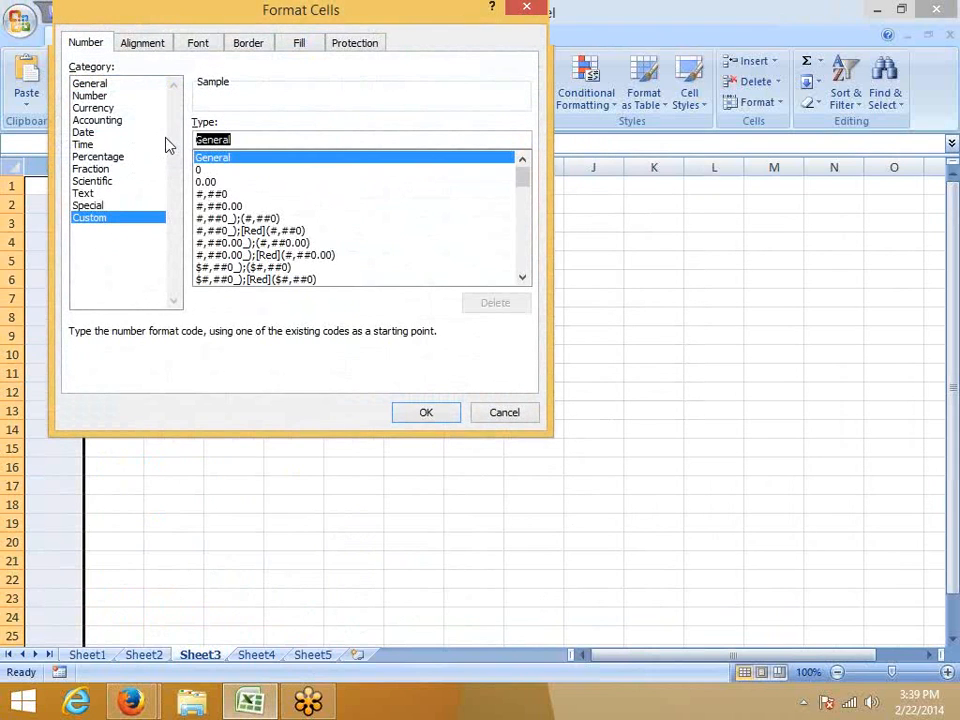
key("ctrl+v")
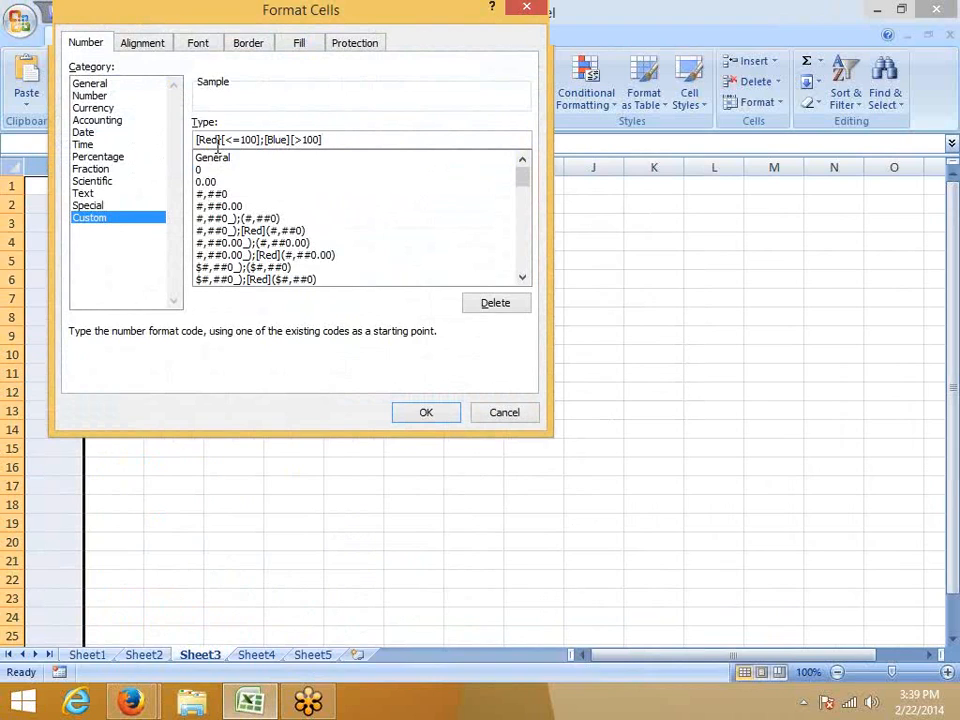
Review the red and blue condition sections of the format code and apply it to column A.
double_click(217, 145)
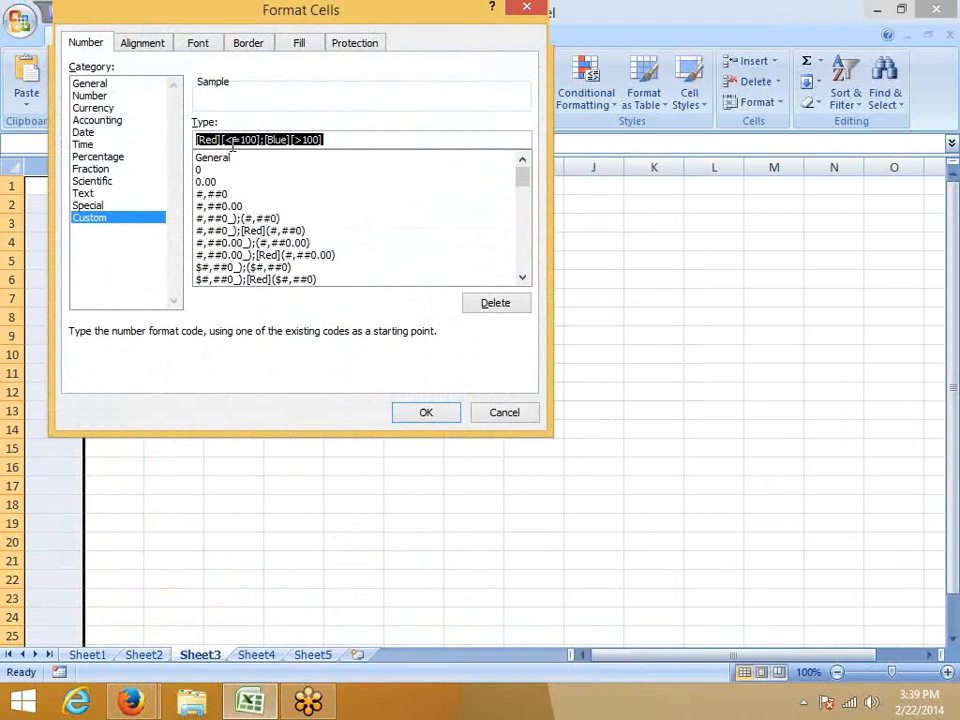
left_click(229, 140)
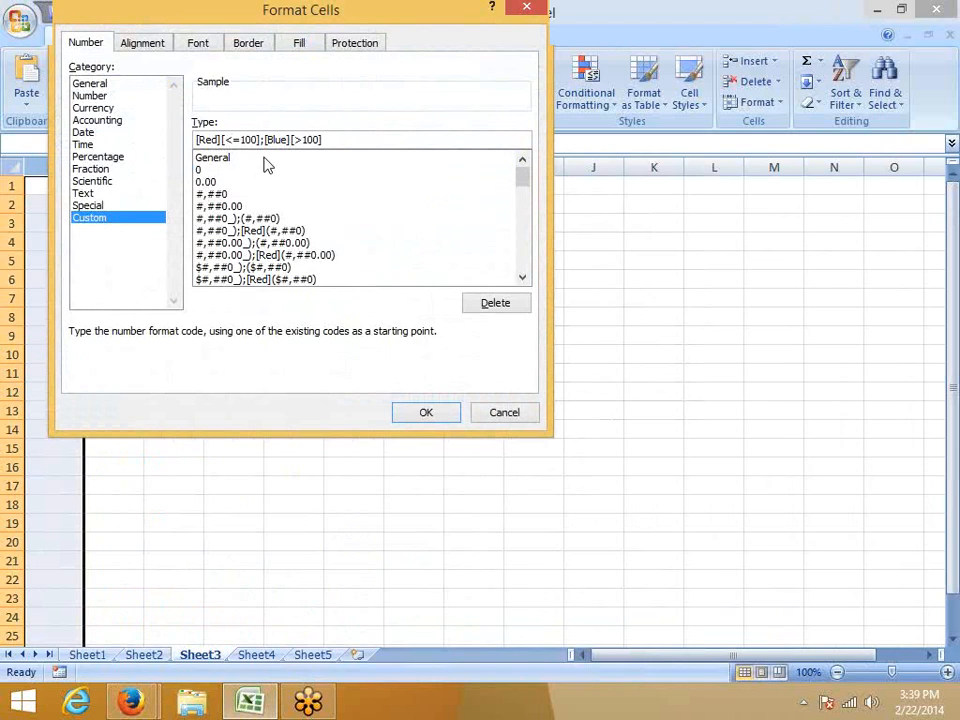
left_click_drag(261, 140, 197, 140)
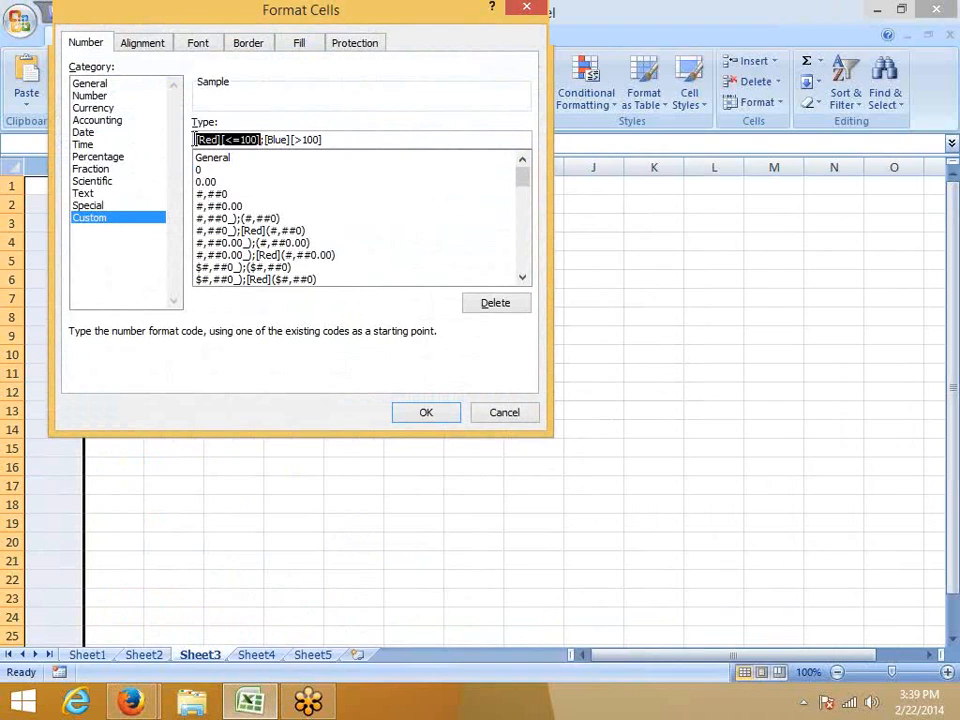
left_click(268, 141)
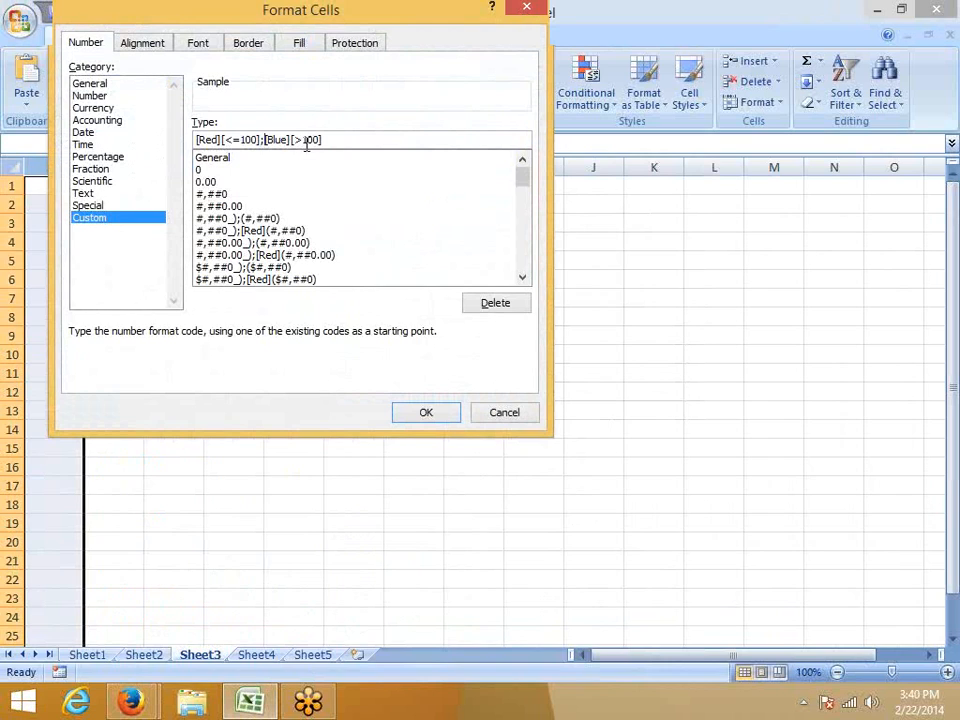
double_click(306, 140)
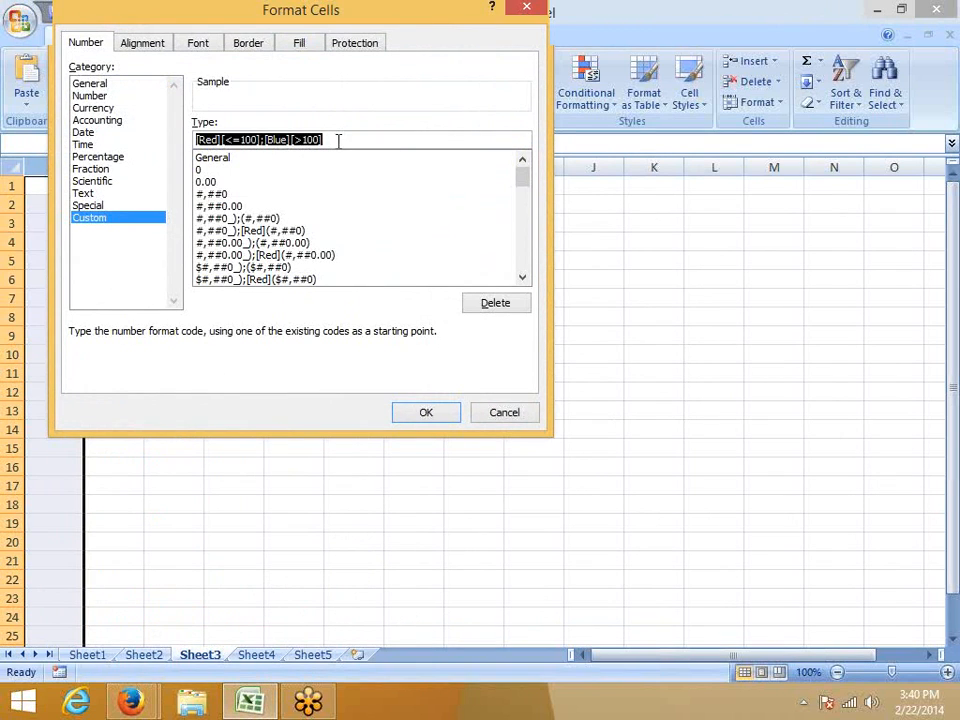
left_click(338, 140)
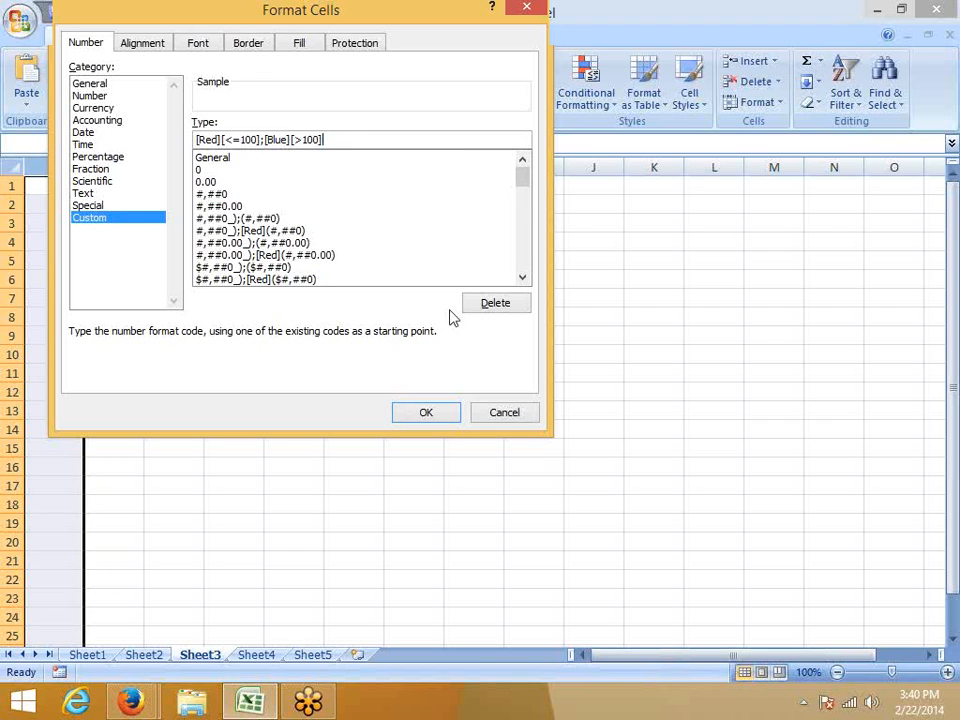
left_click(437, 420)
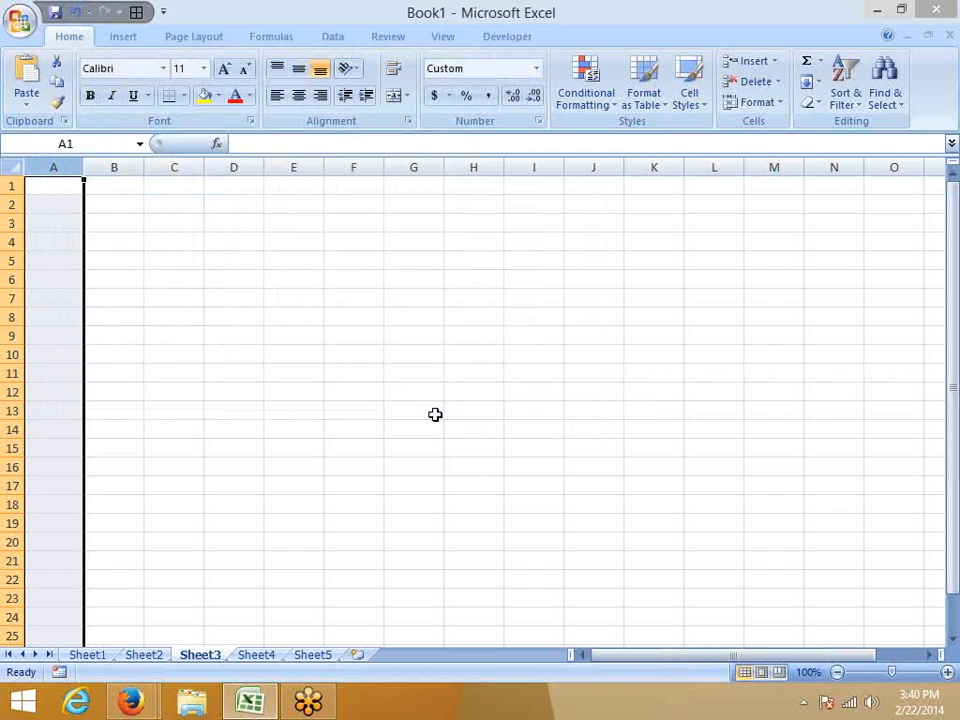
Enter 125 in cell A1 and 10 in cell A2 to test the color conditions.
key("Down")
key("Up")
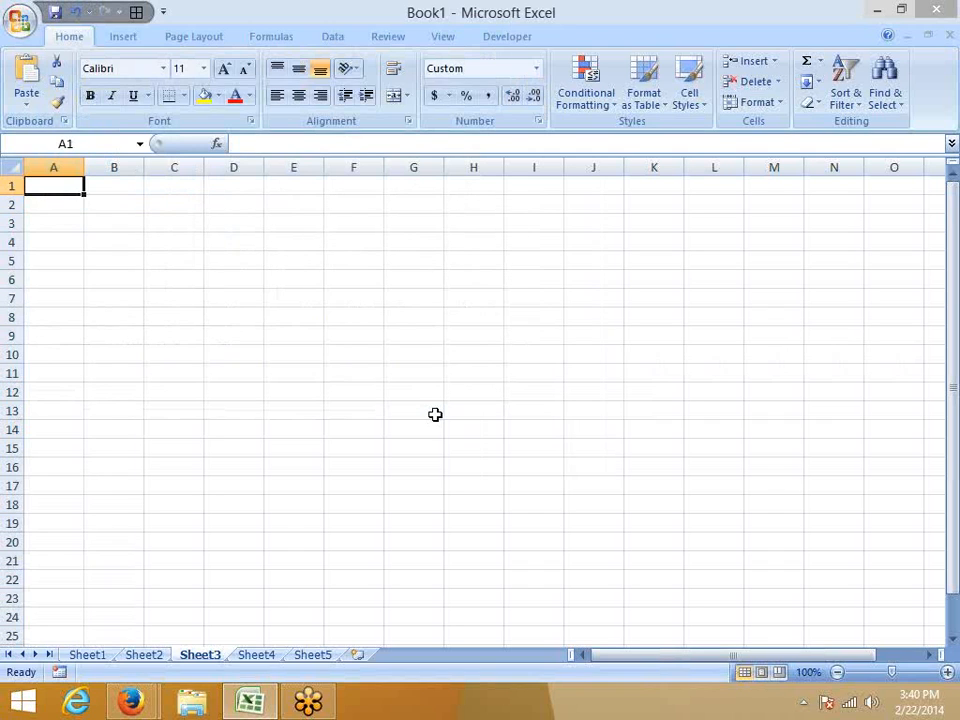
type("125")
key("Return")
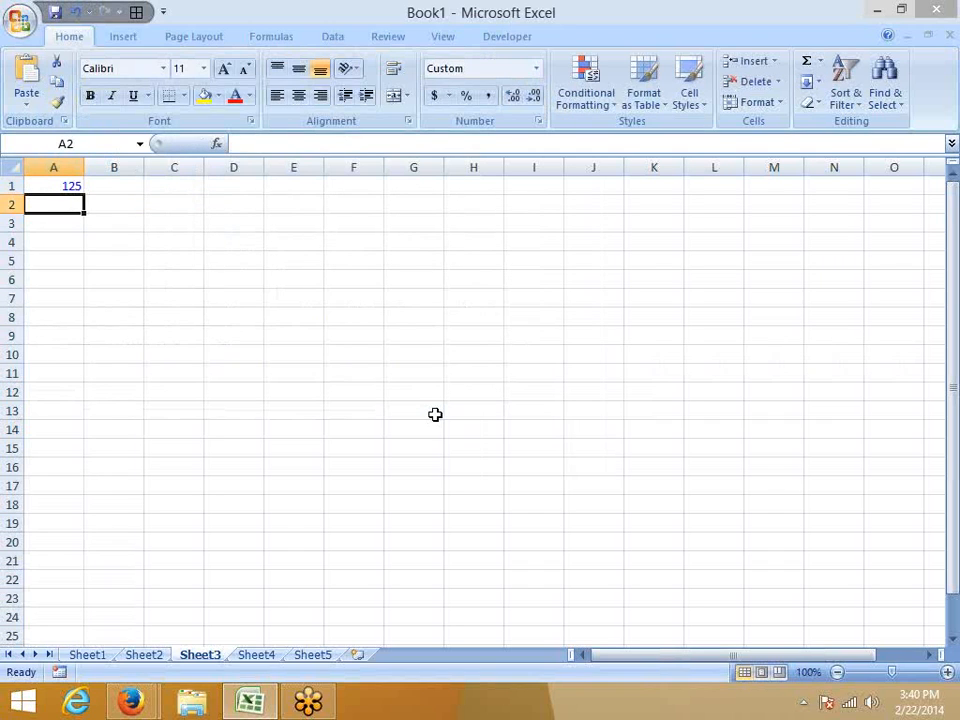
type("10")
key("Return")
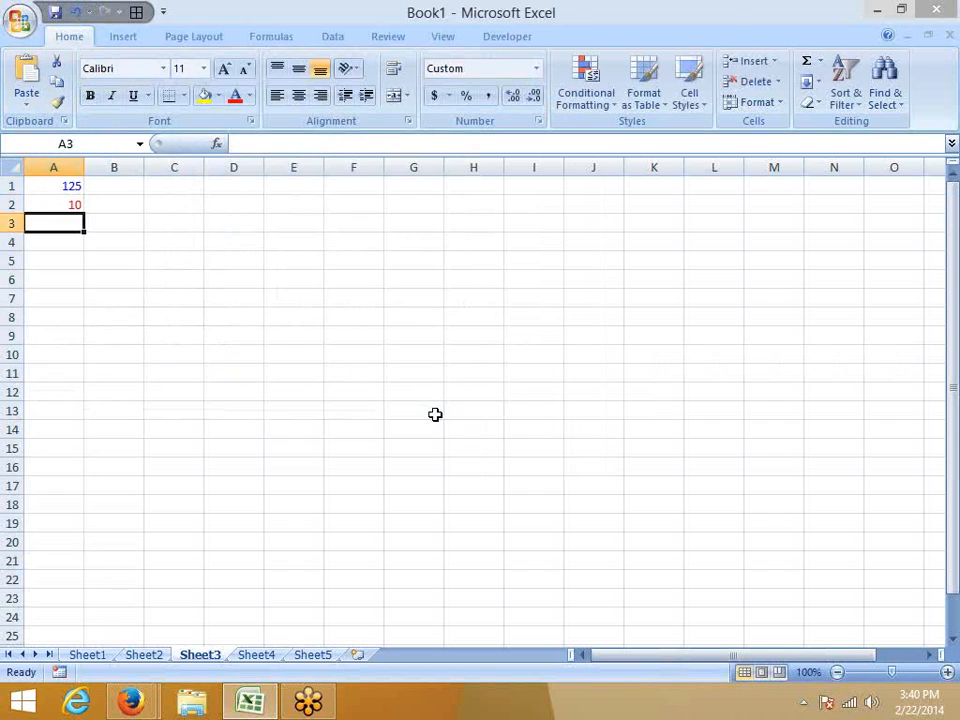
Change the red condition in cell A1's custom number format to [<100].
key("Up")
key("Up")
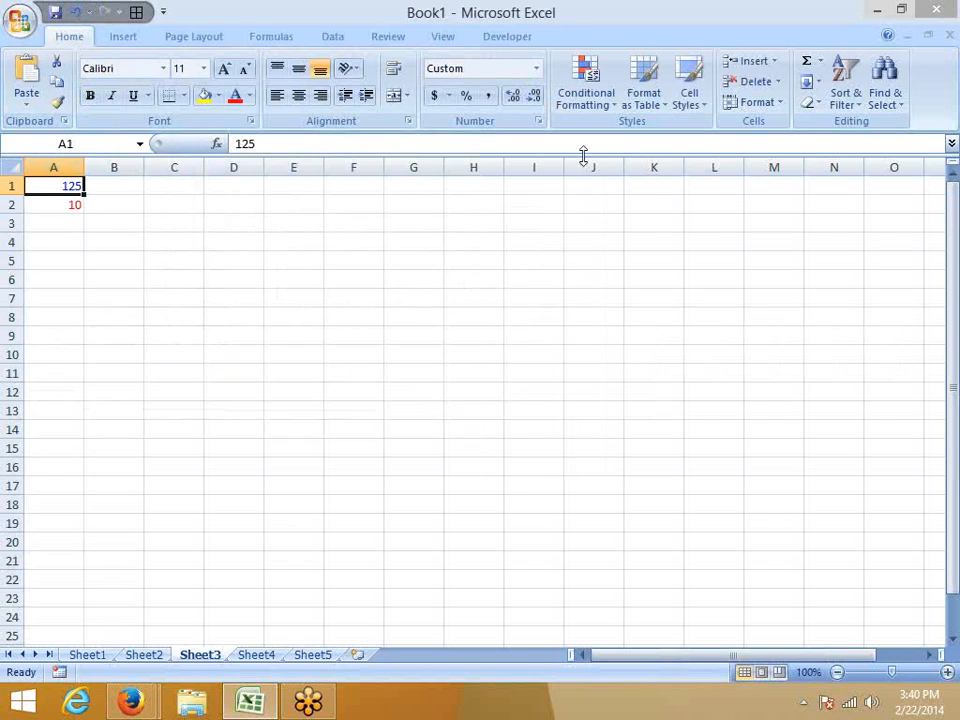
left_click(539, 121)
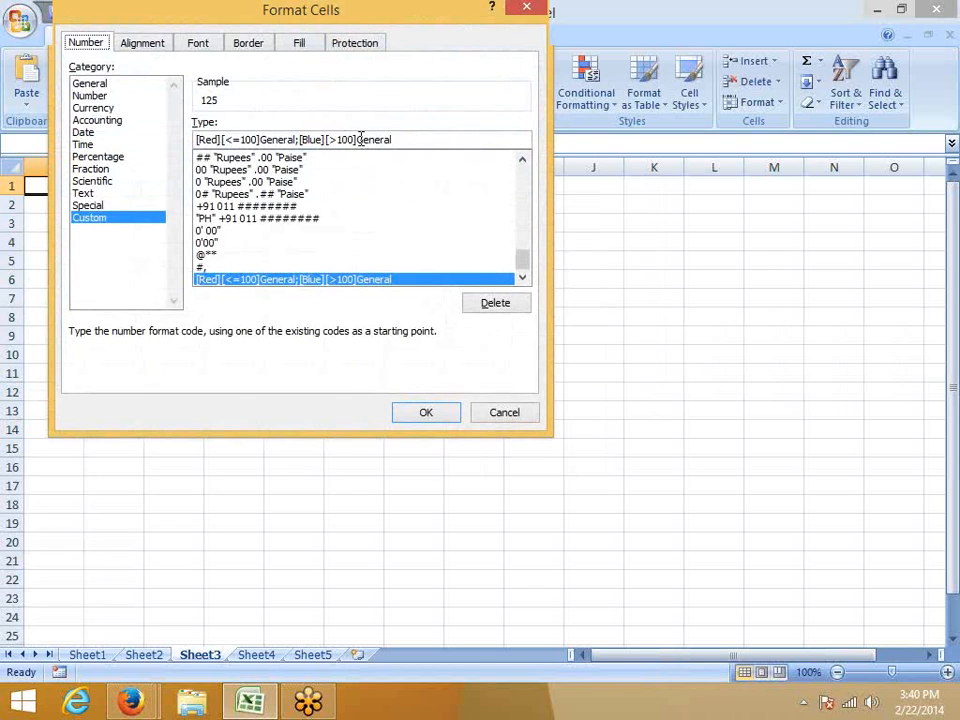
left_click_drag(358, 140, 399, 140)
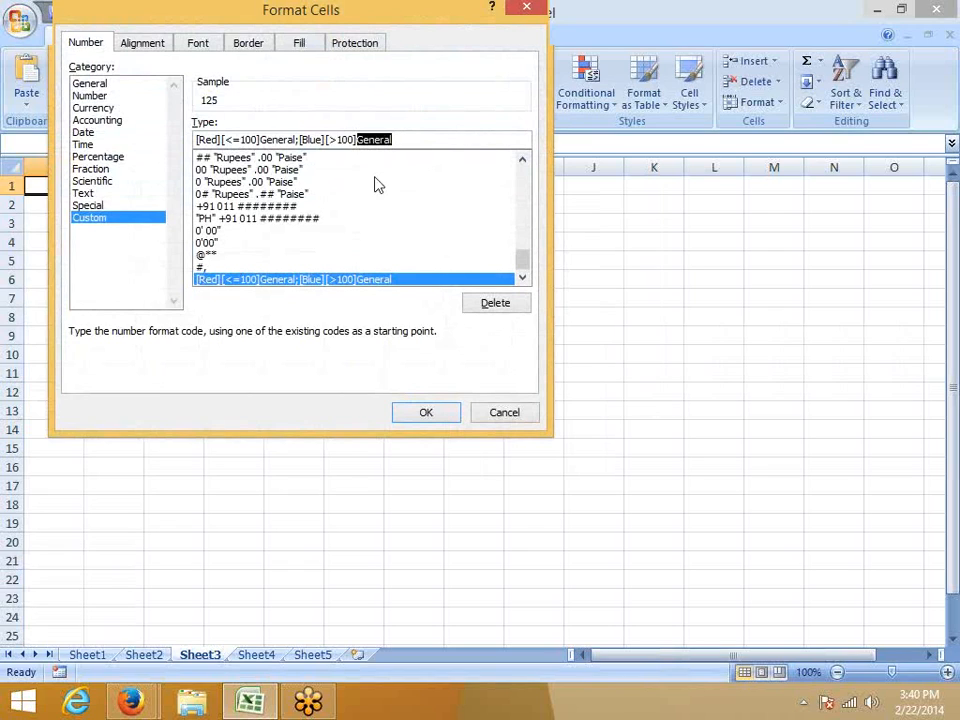
left_click(240, 140)
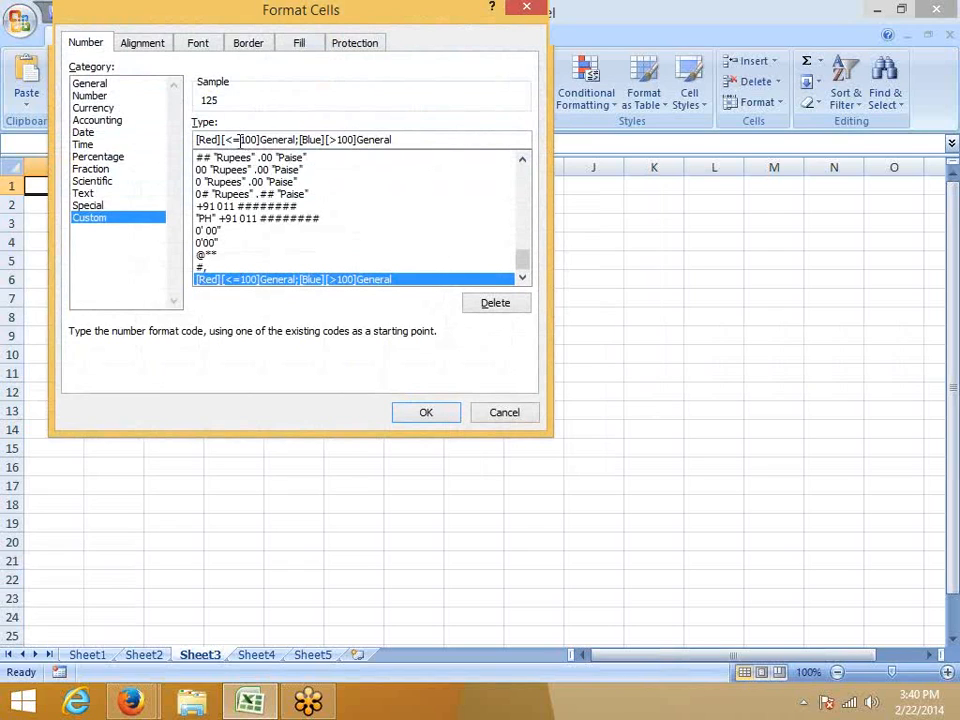
key("BackSpace")
left_click(348, 140)
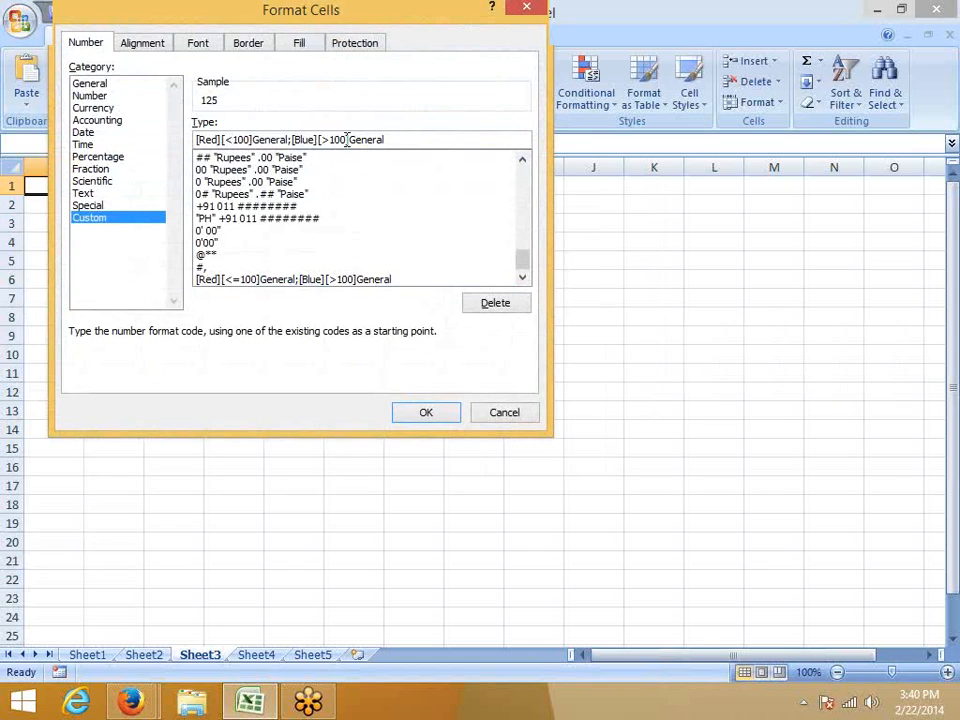
Try the literal text "ZERO" after the [>100] condition, remove it again, and apply the format to cell A1.
left_click_drag(350, 140, 398, 139)
type("\"ZERO\"")
left_click_drag(258, 10, 500, 136)
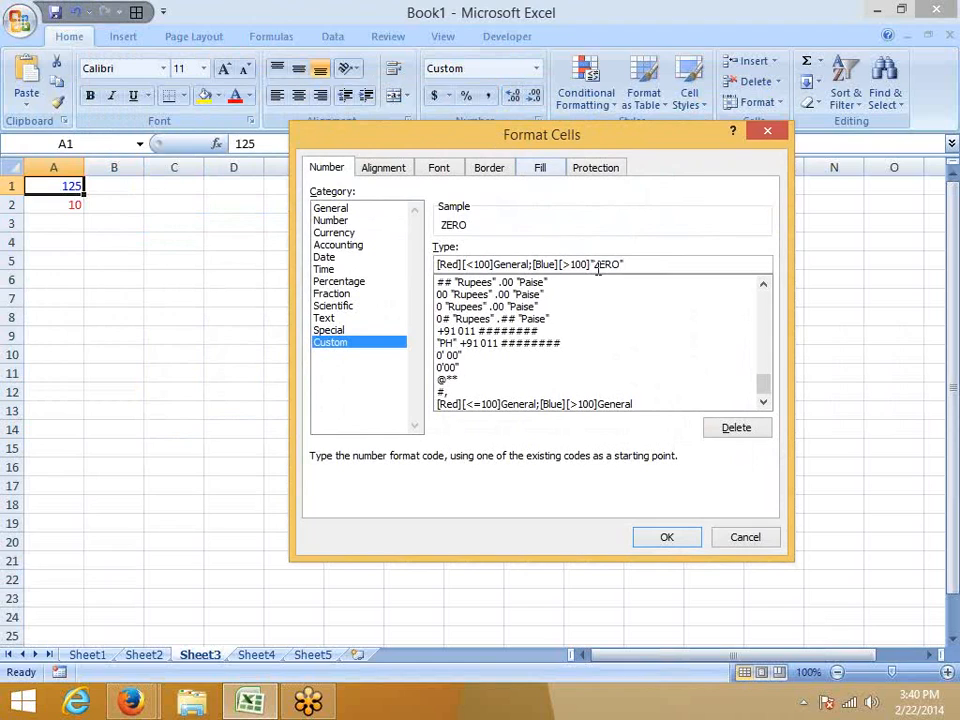
left_click_drag(591, 263, 658, 263)
key("BackSpace")
left_click(668, 538)
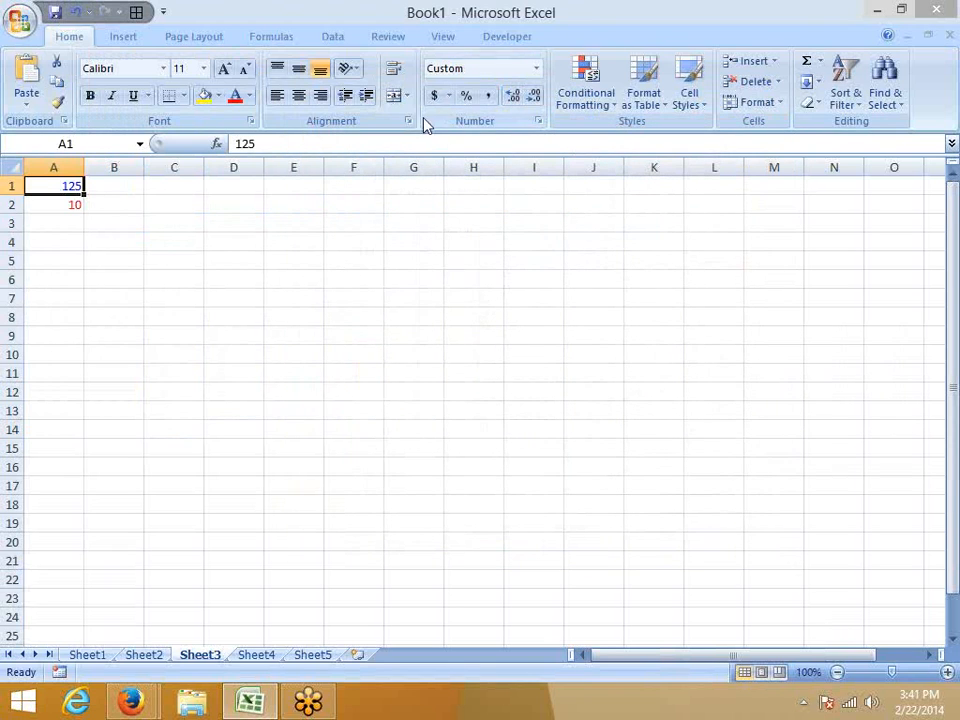
Reopen cell A1's custom number format and review its red and blue condition sections.
left_click(539, 121)
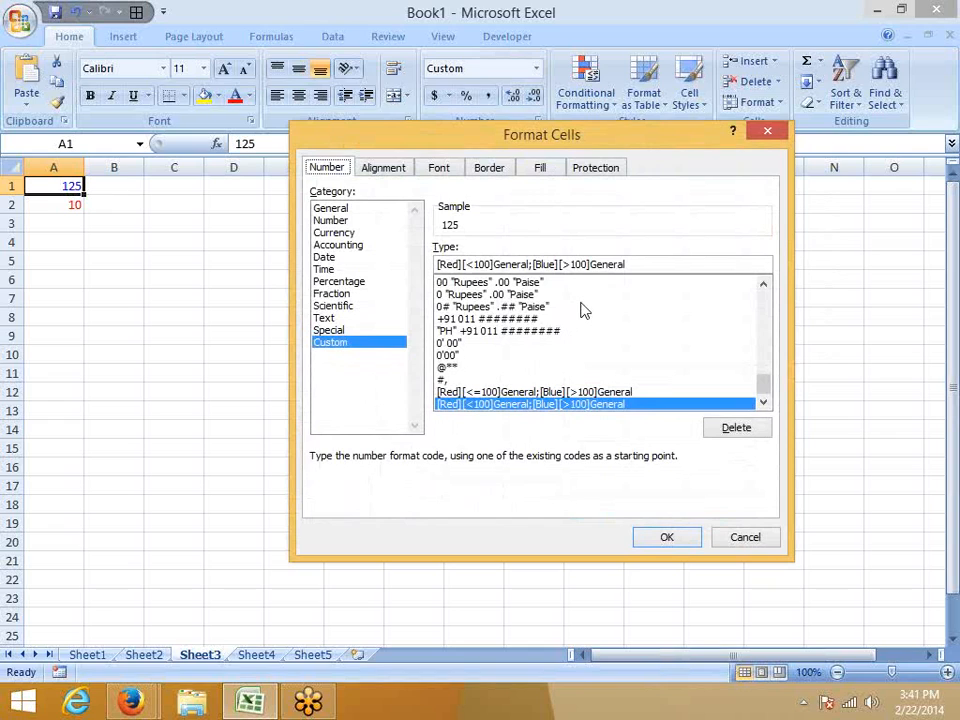
left_click(475, 264)
left_click(554, 265)
double_click(570, 264)
left_click(553, 264)
left_click(641, 537)
Switch to the Firefox window with the custom format article and examine the color list and conditional format example.
mouse_move(130, 702)
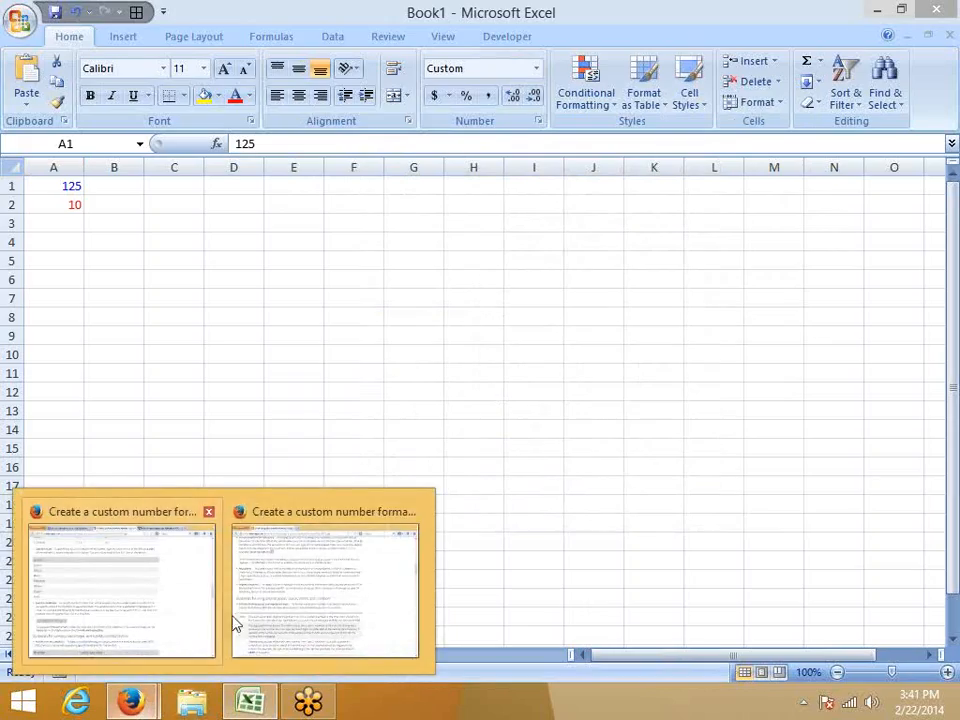
left_click(235, 624)
scroll(193, 499, "up", 4)
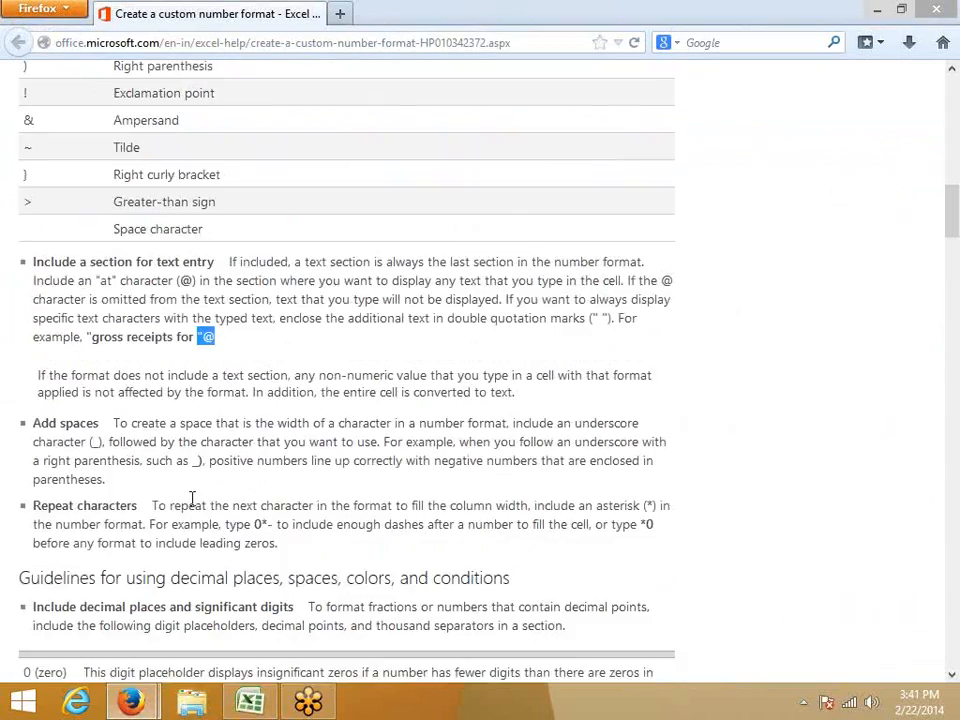
scroll(193, 499, "down", 10)
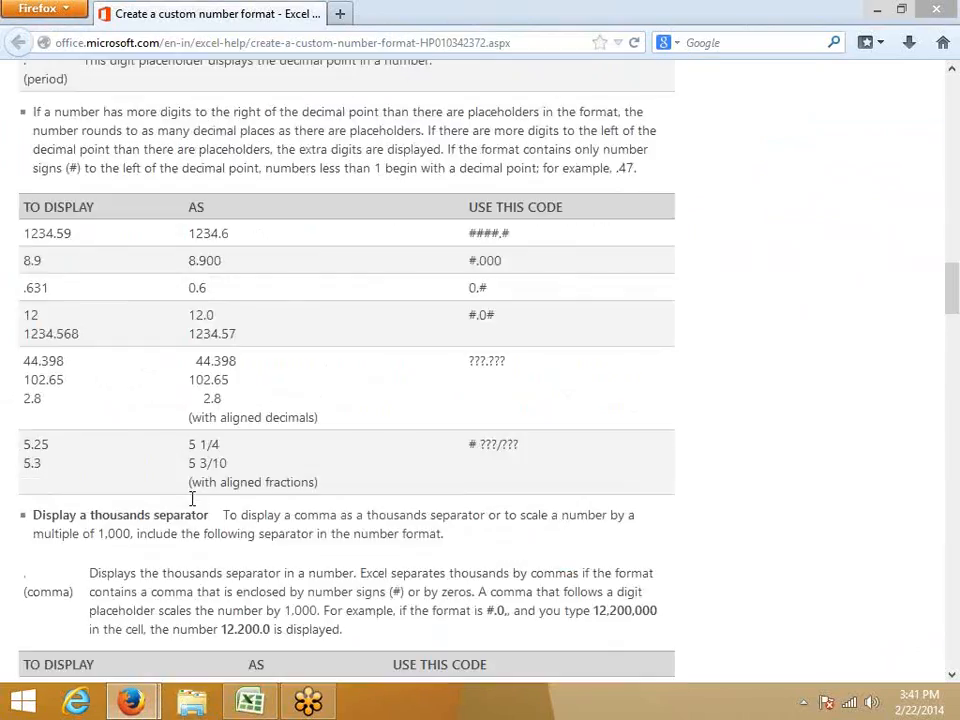
scroll(191, 498, "down", 8)
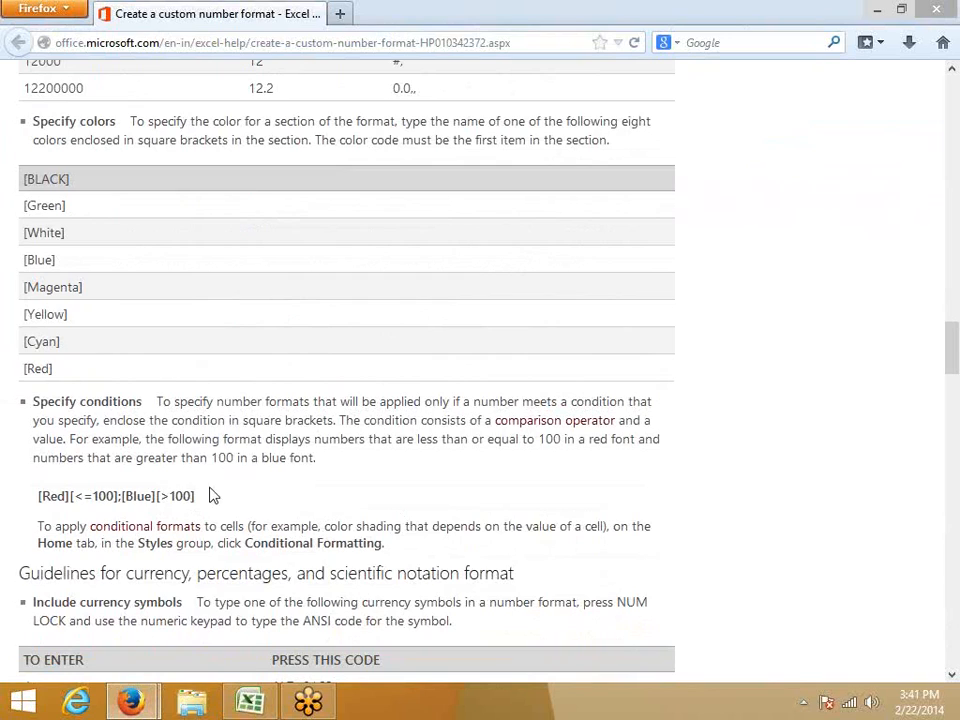
left_click_drag(210, 495, 38, 497)
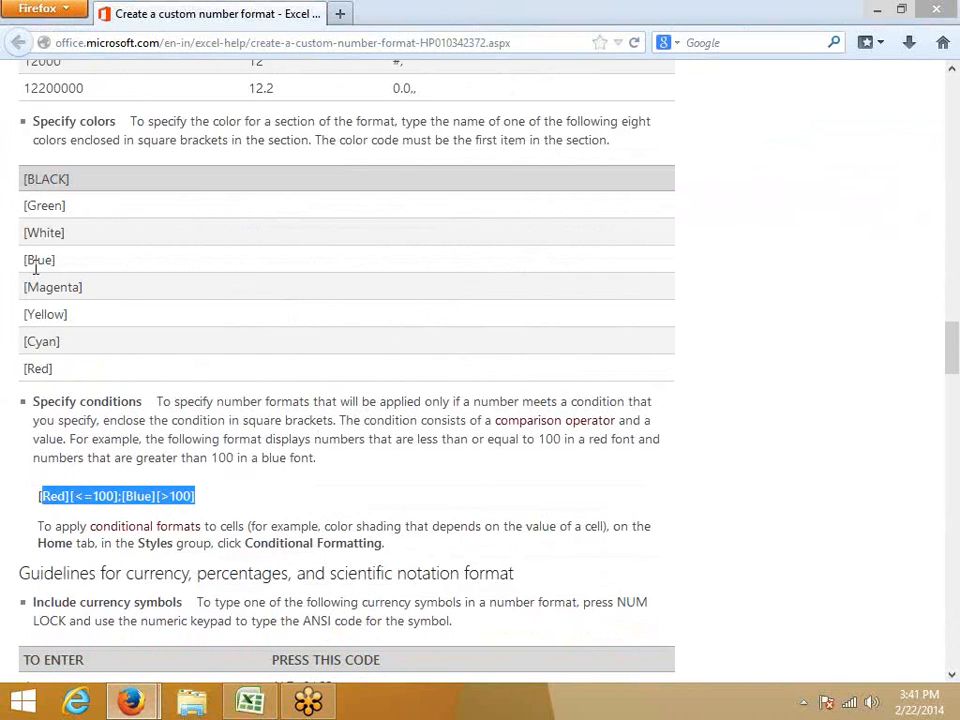
Examine the article's currency symbol codes and select the ¢ symbol in the table.
scroll(111, 497, "down", 5)
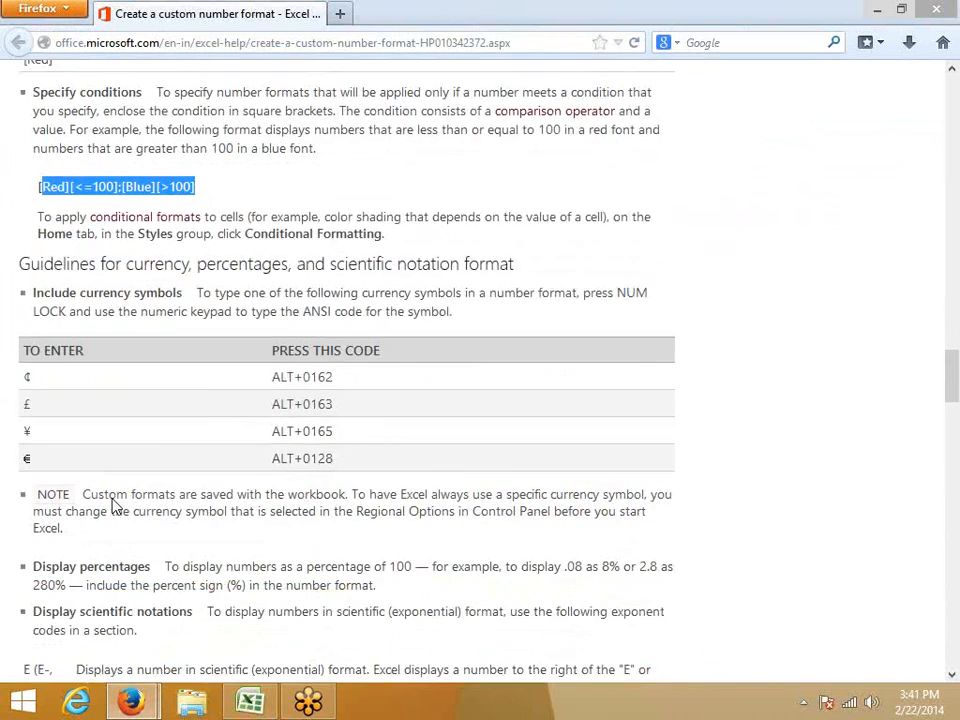
scroll(113, 507, "down", 2)
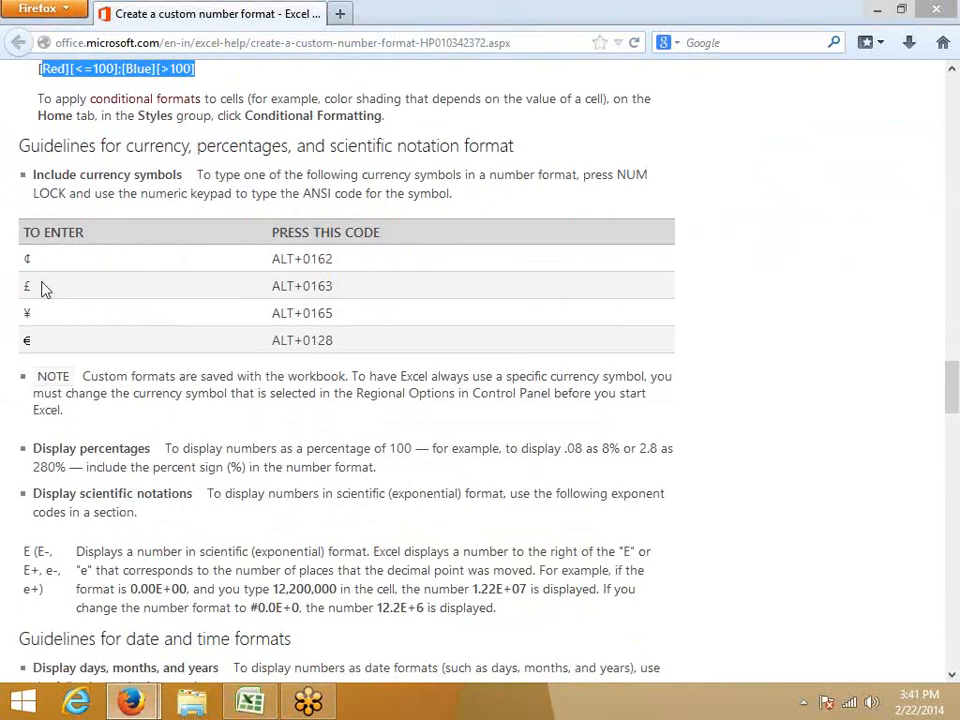
left_click_drag(36, 262, 21, 262)
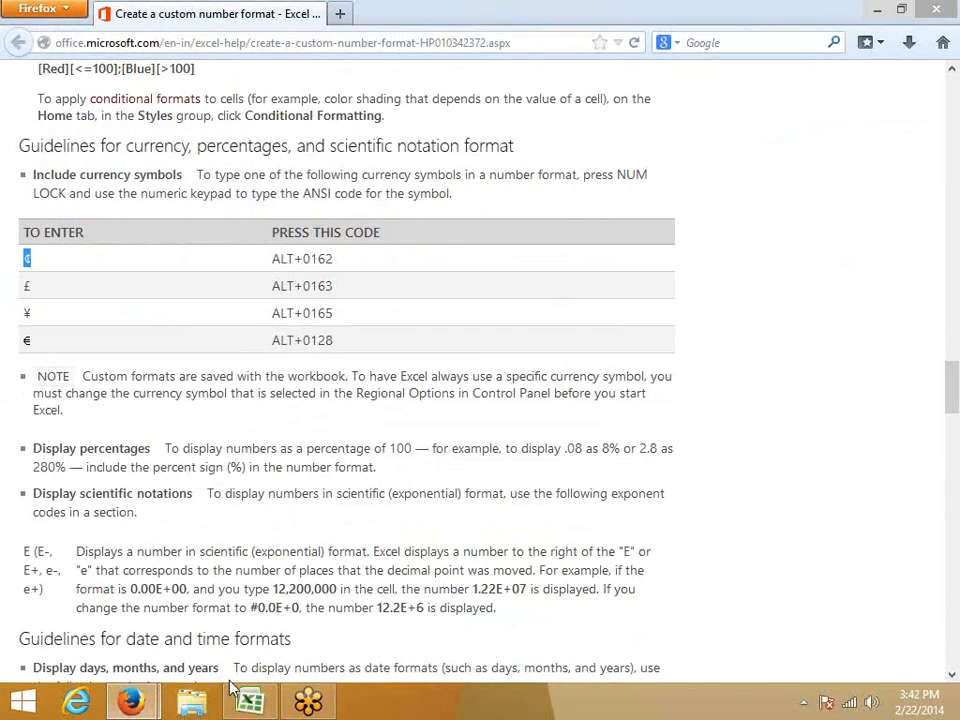
Switch to Excel, select cell D4 of Sheet3, and return to the currency symbol table in Firefox.
left_click(250, 702)
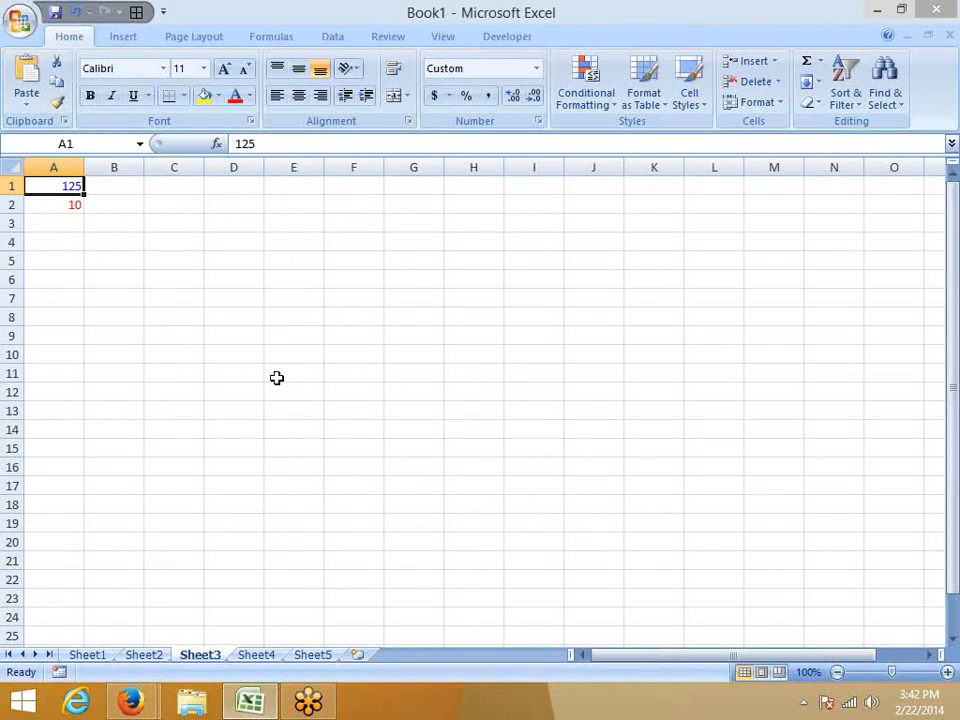
left_click(248, 245)
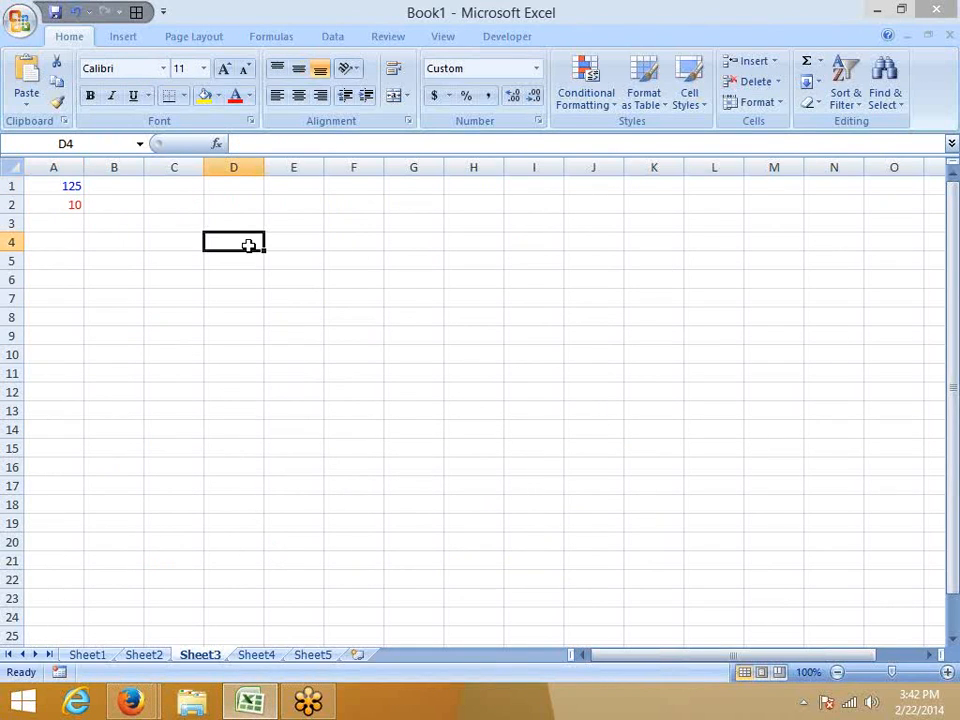
key("alt+F11")
left_click(281, 292)
left_click(222, 243)
key("alt+Tab")
Switch to Excel and enter the ¢ symbol in cell D4 of Sheet3 using its ANSI code.
key("alt+Tab")
key("alt+Tab")
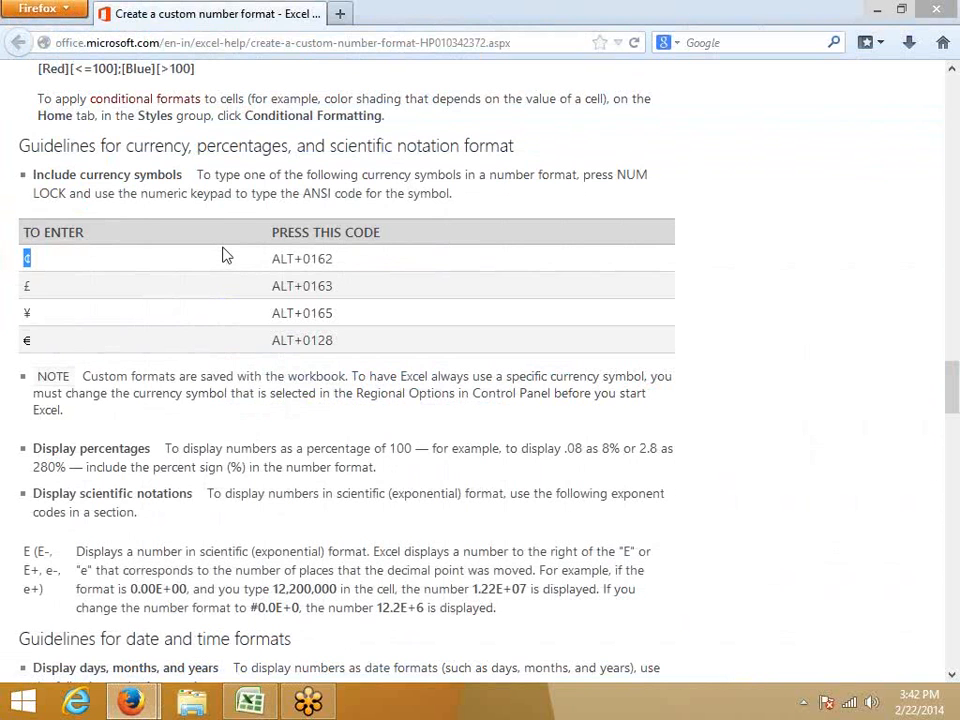
key("alt+Tab")
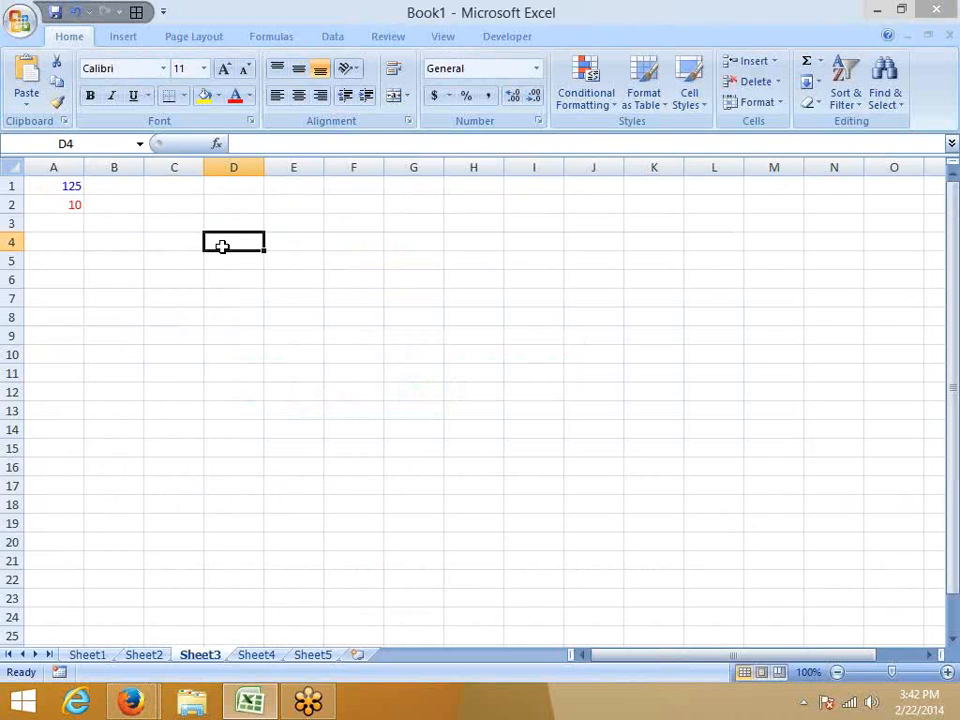
key("alt")
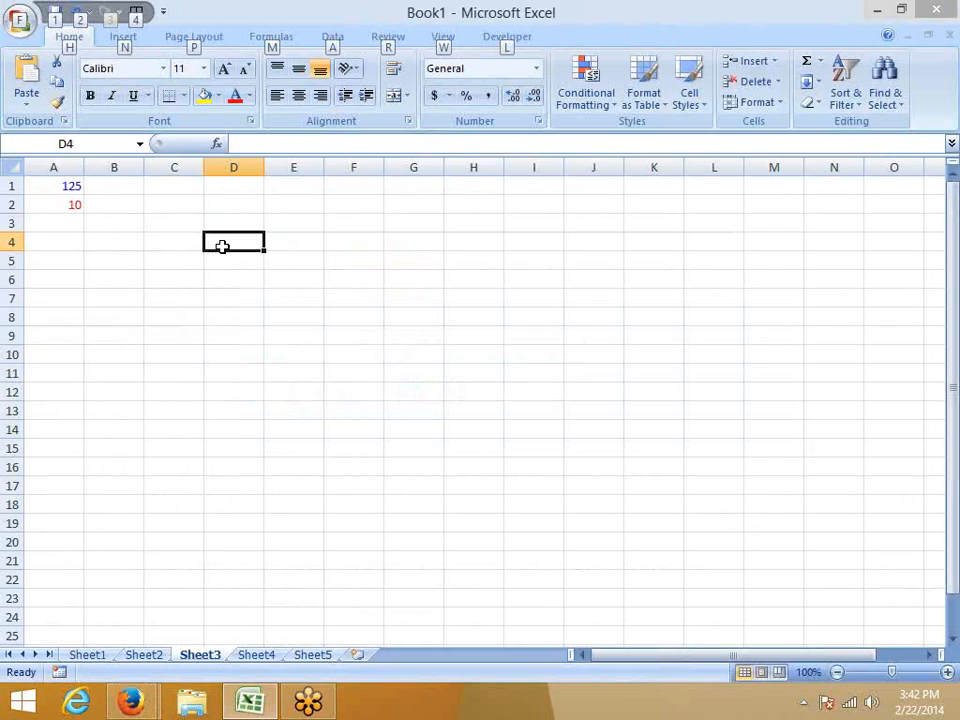
type("c")
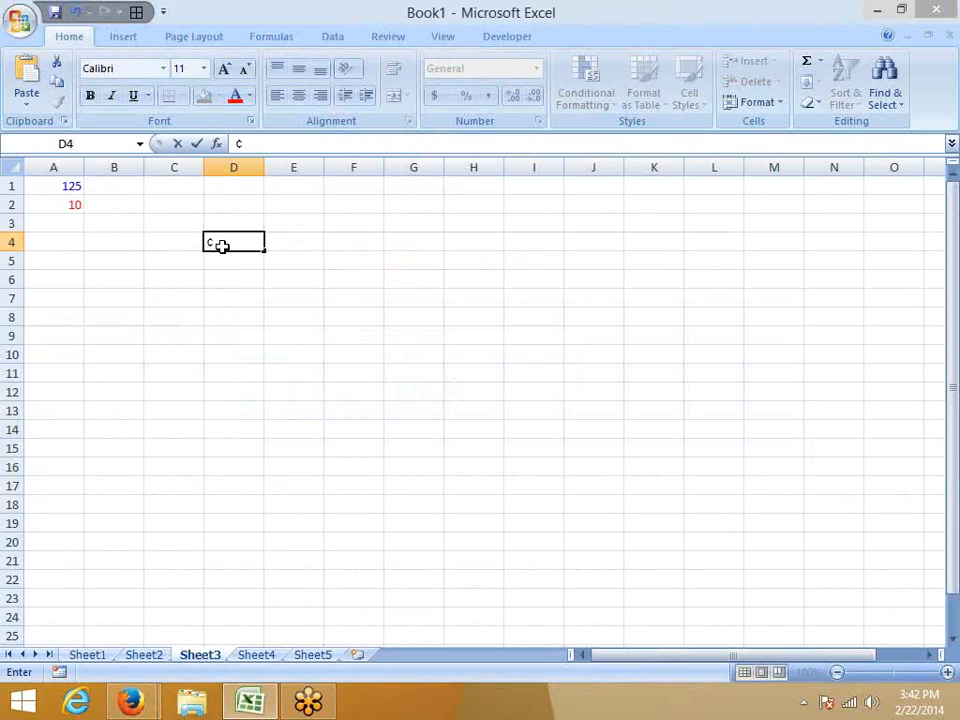
key("Return")
key("Right")
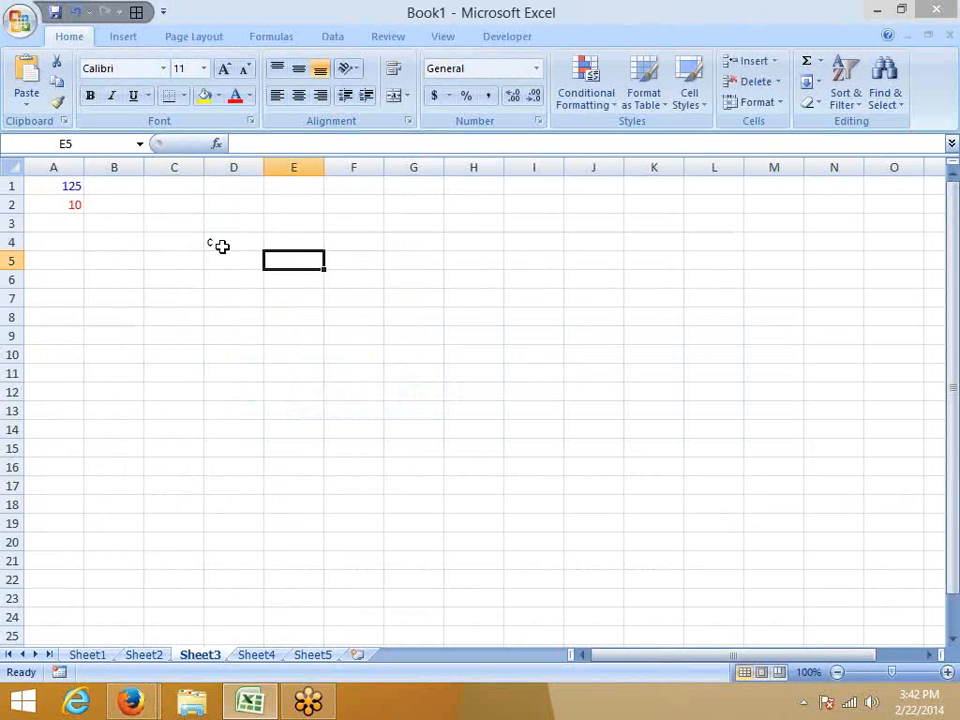
Return to the currency table in Firefox and highlight the code 0163 and its £ symbol.
key("alt+Tab")
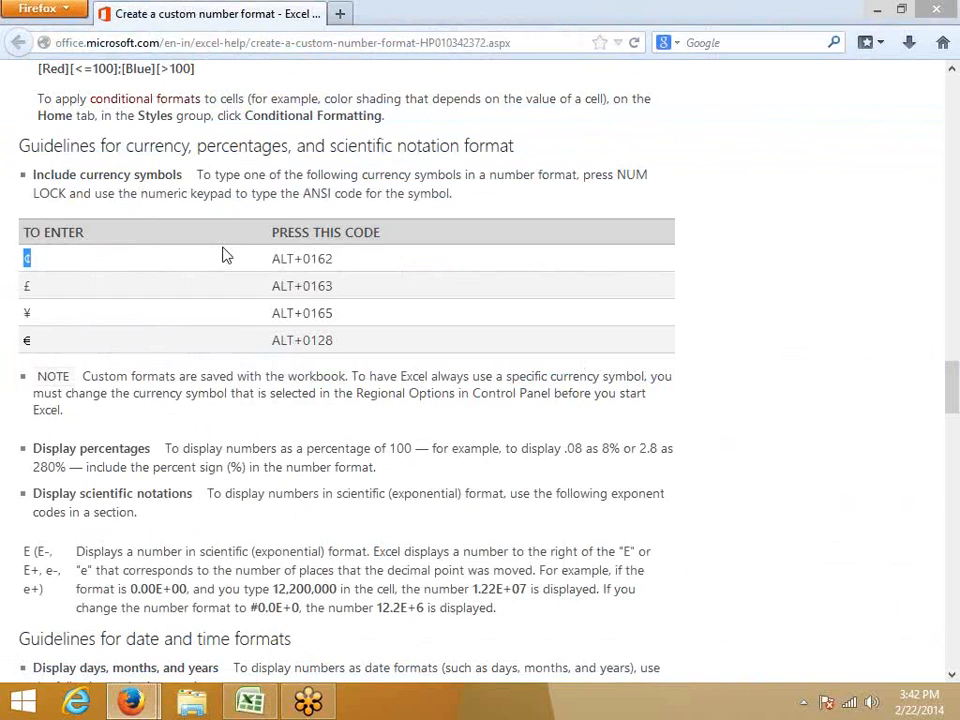
double_click(325, 286)
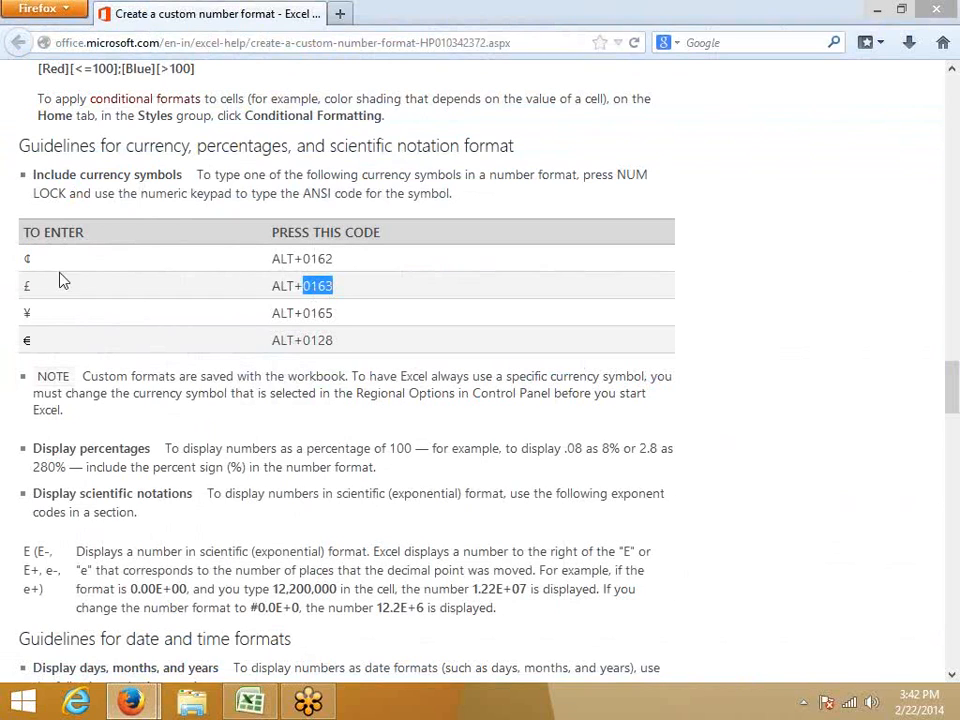
left_click(25, 290)
double_click(26, 287)
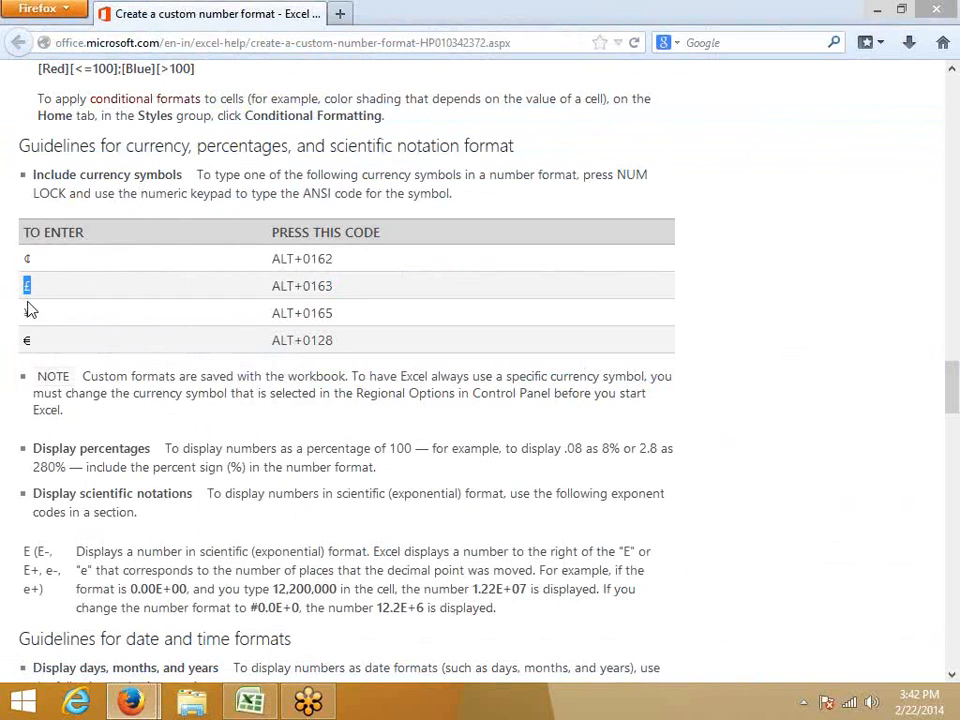
Switch to Excel and insert the recently used £ symbol in cell C10 with the Symbol dialog.
key("alt+Tab")
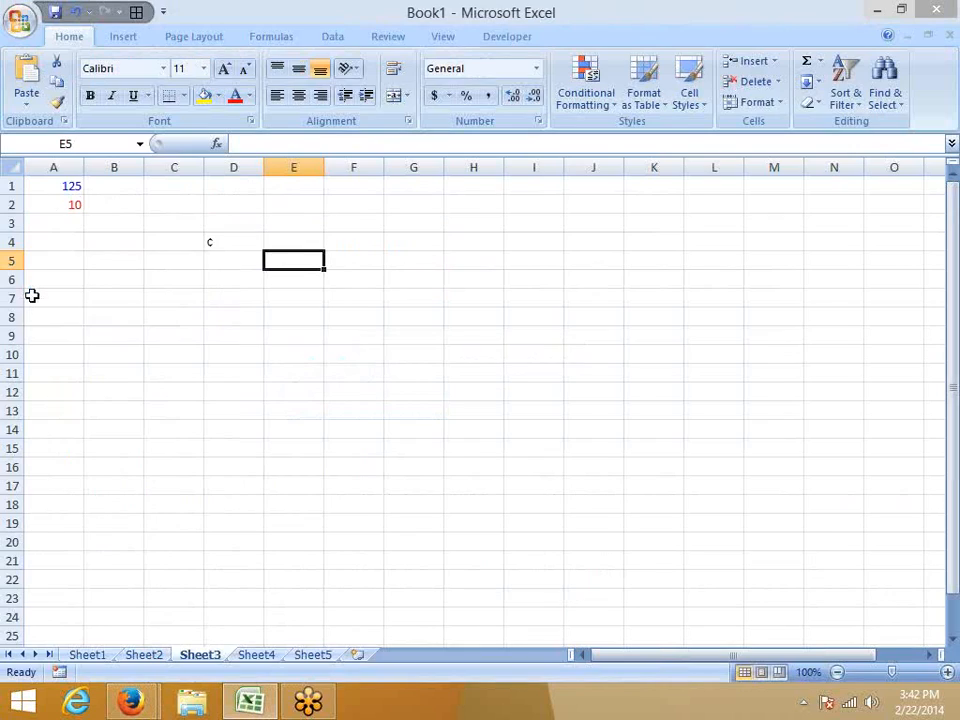
left_click(212, 244)
left_click(193, 356)
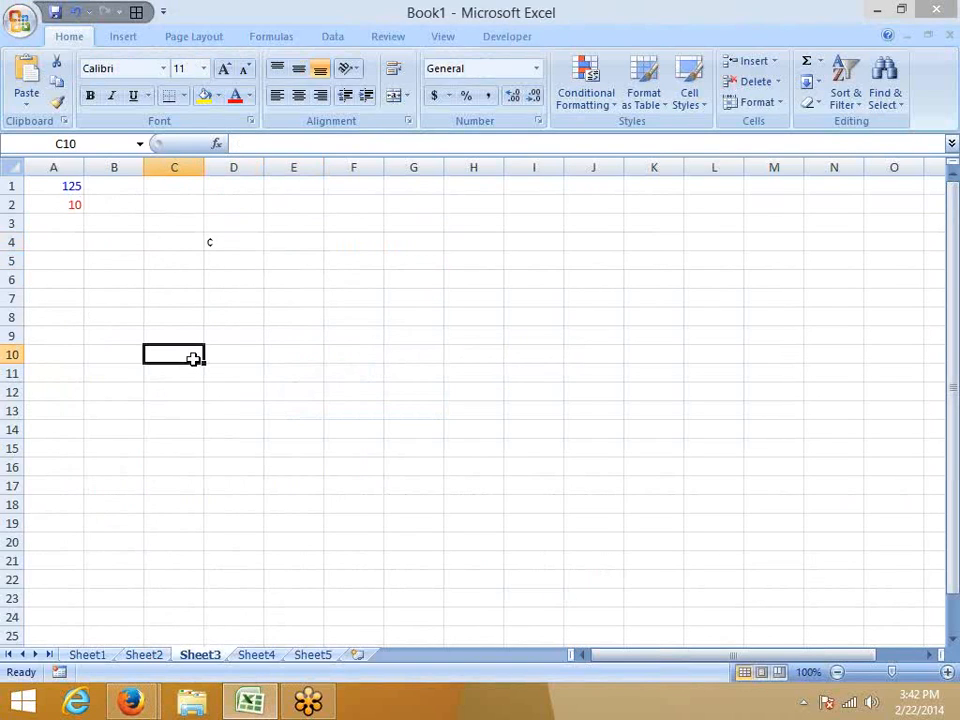
left_click(121, 36)
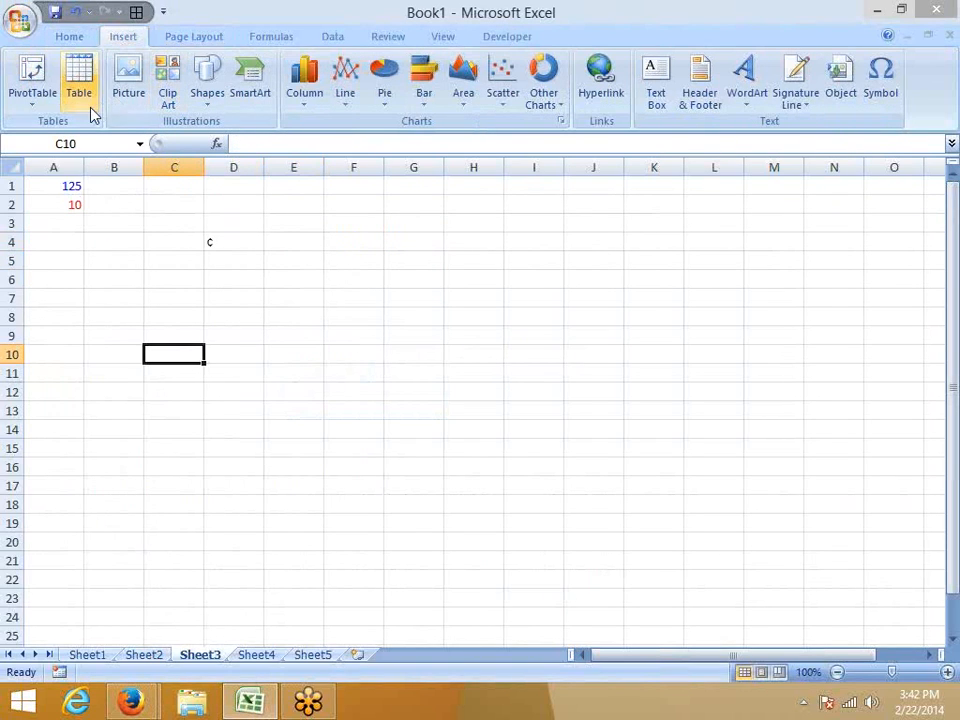
left_click(879, 86)
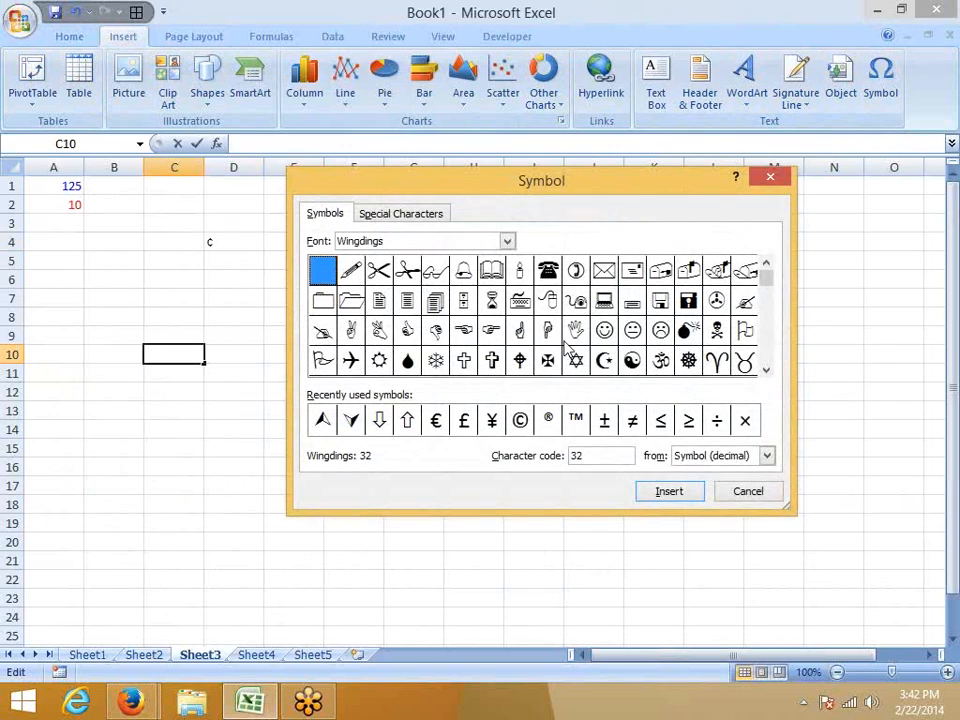
double_click(466, 424)
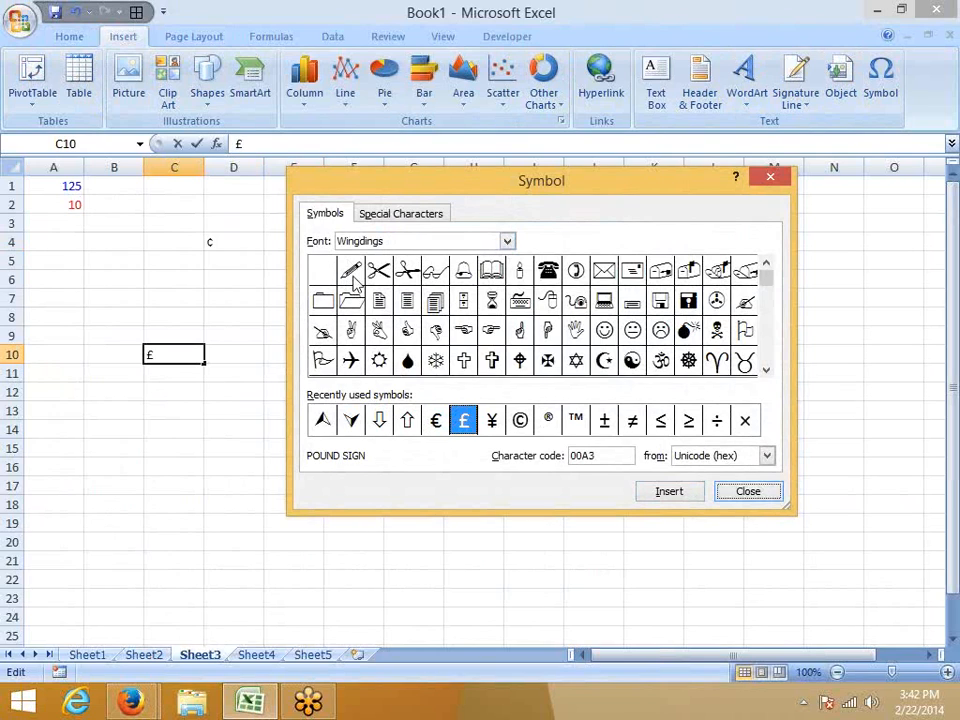
Add the Wingdings airplane symbol and a second £ to cell C10, close the Symbol dialog and commit the entry.
double_click(350, 360)
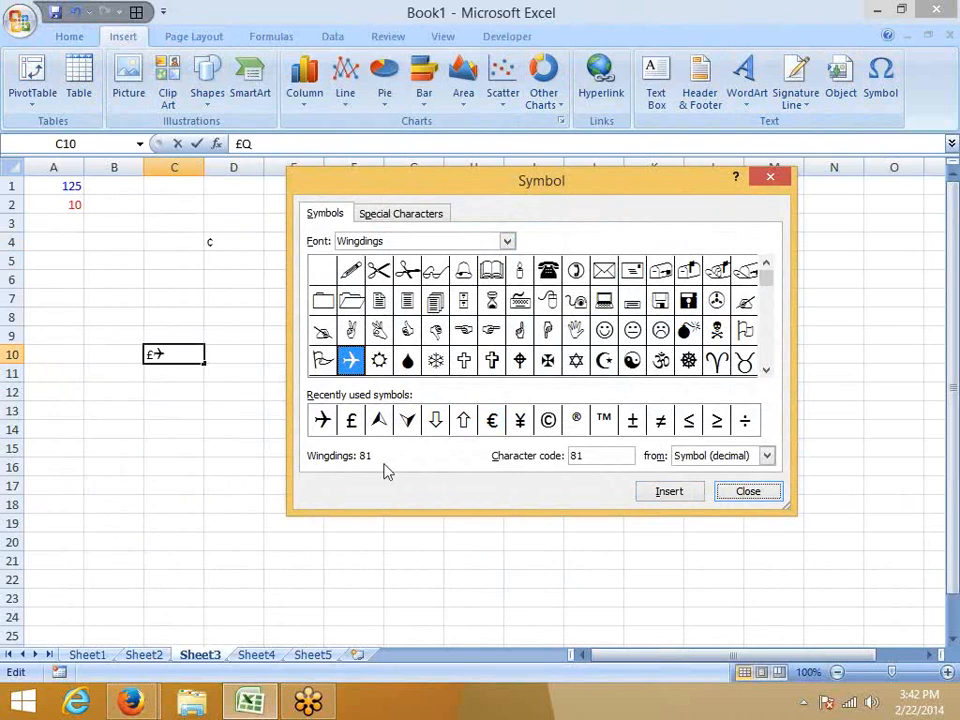
double_click(353, 425)
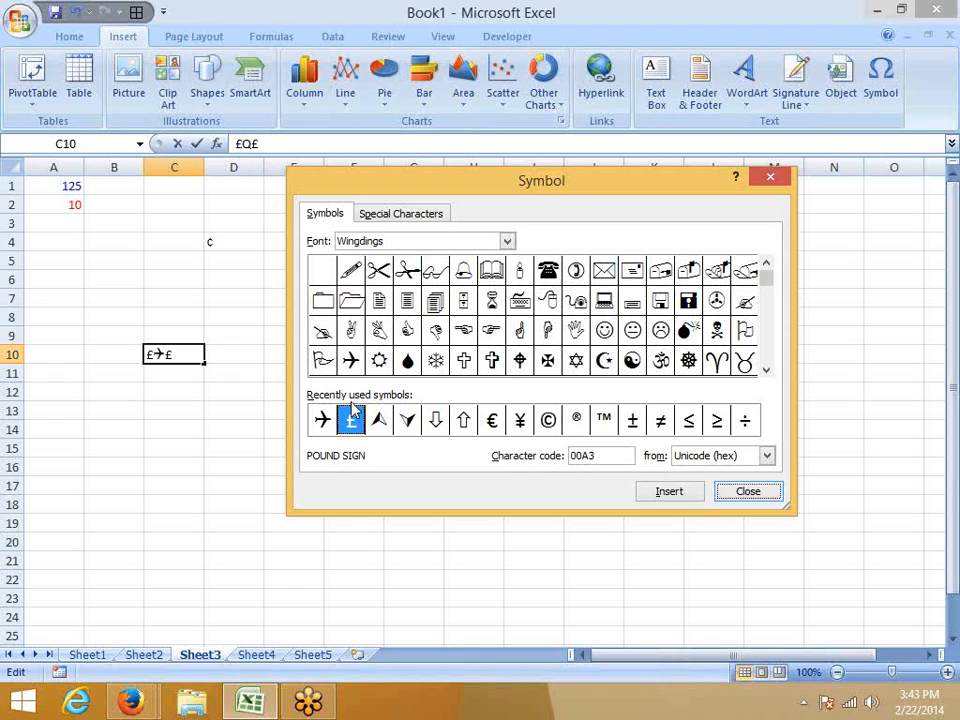
left_click(784, 175)
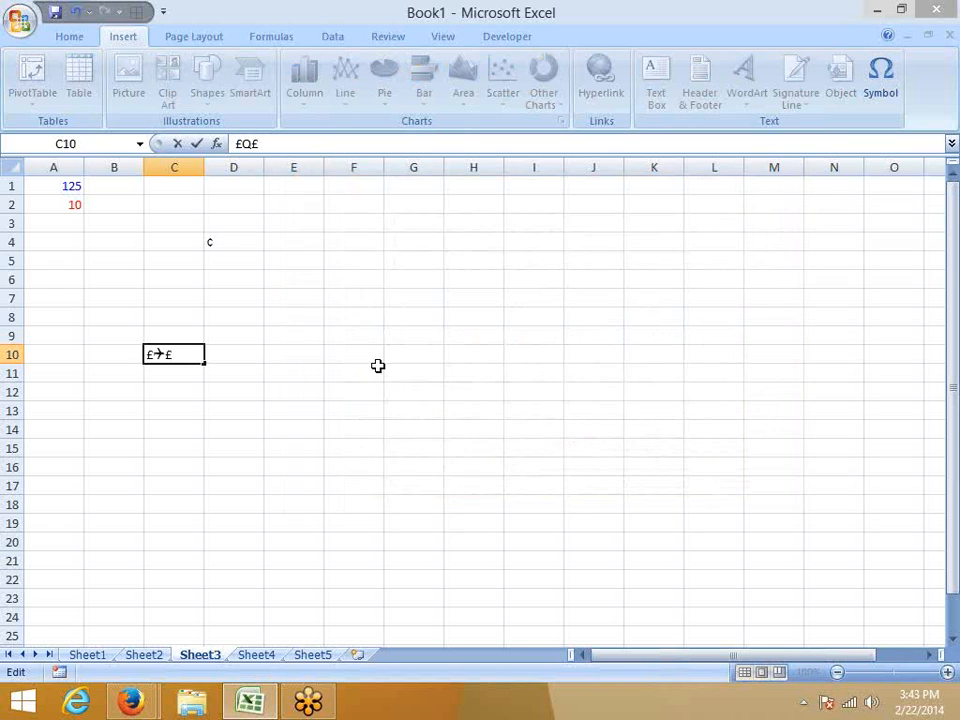
left_click(377, 366)
left_click(201, 378)
Switch to Firefox and check the ALT codes listed for the currency symbols.
key("alt+Tab")
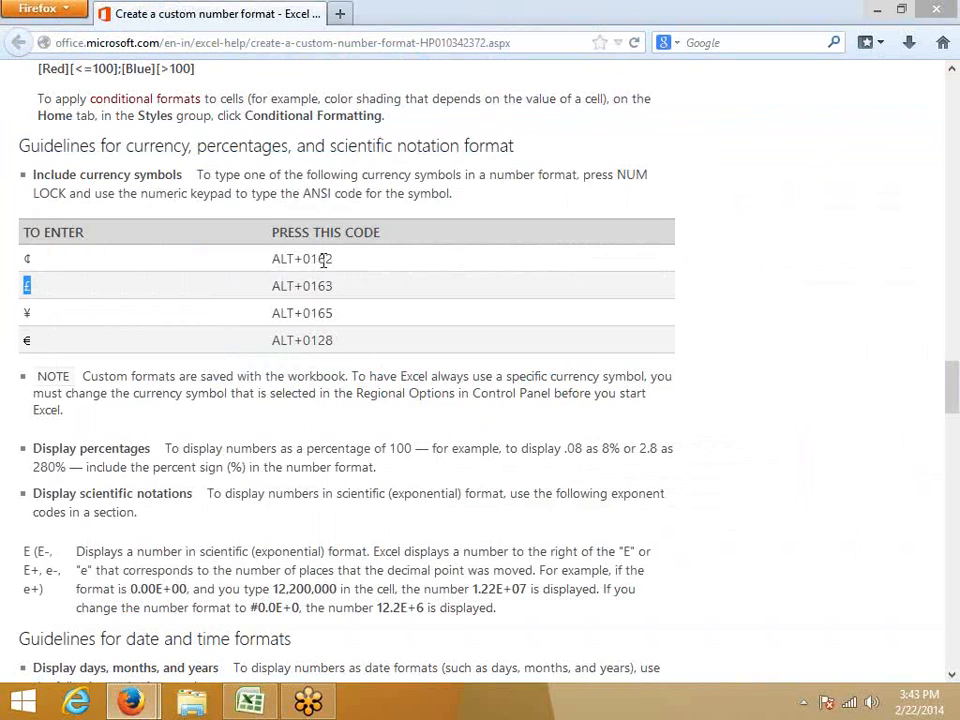
left_click(321, 272)
double_click(324, 347)
Switch to Excel, enter the £ symbol in cell C11 by its ANSI code and reselect that cell.
key("alt+Tab")
key("alt")
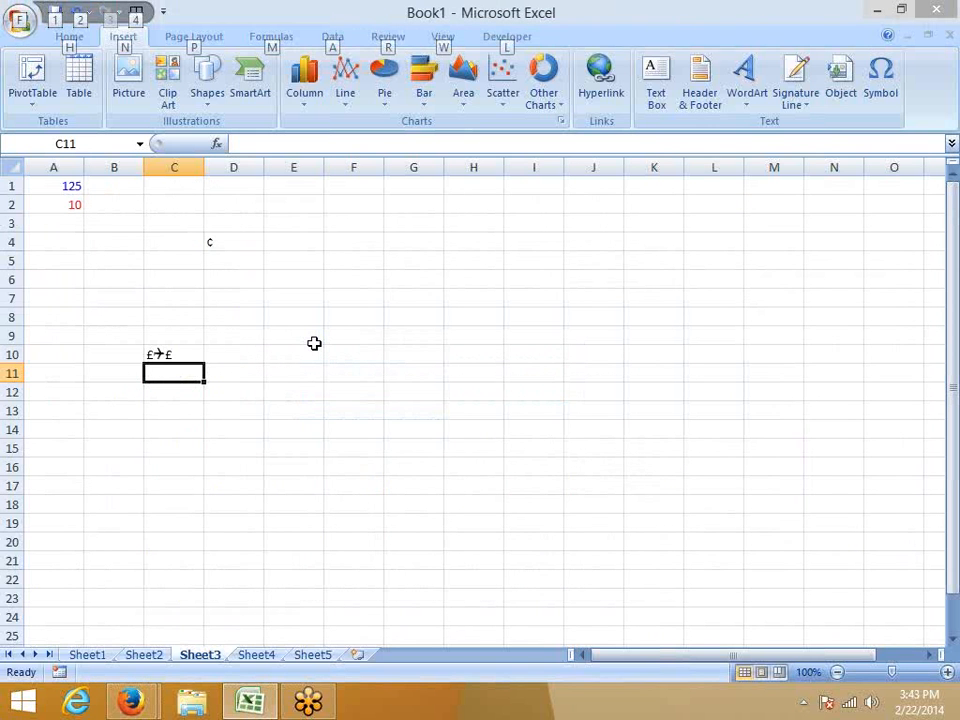
key("alt")
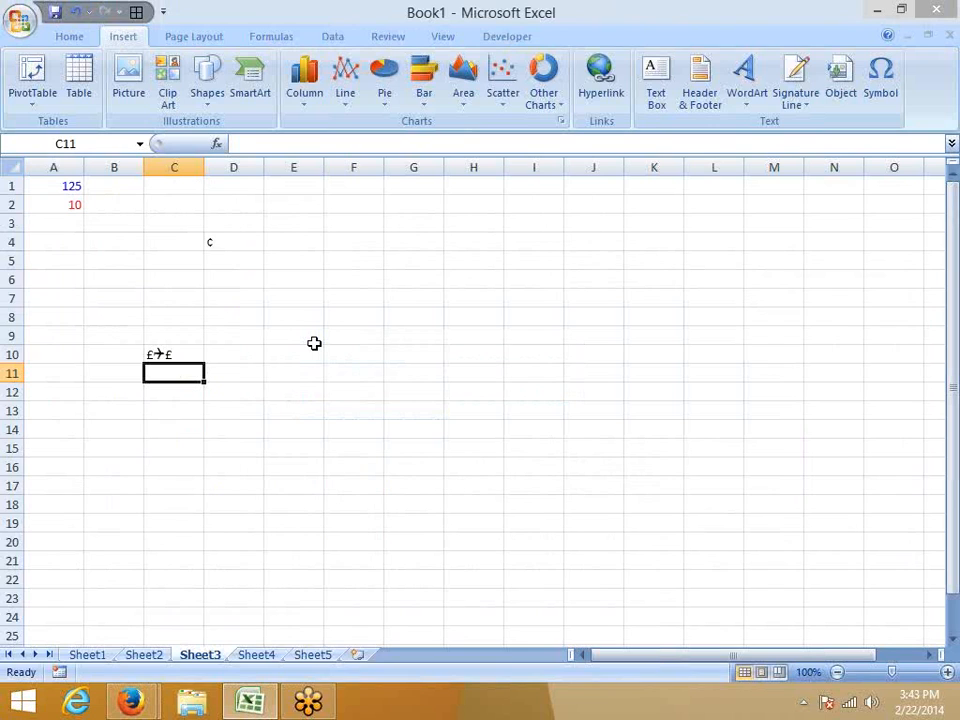
type("£")
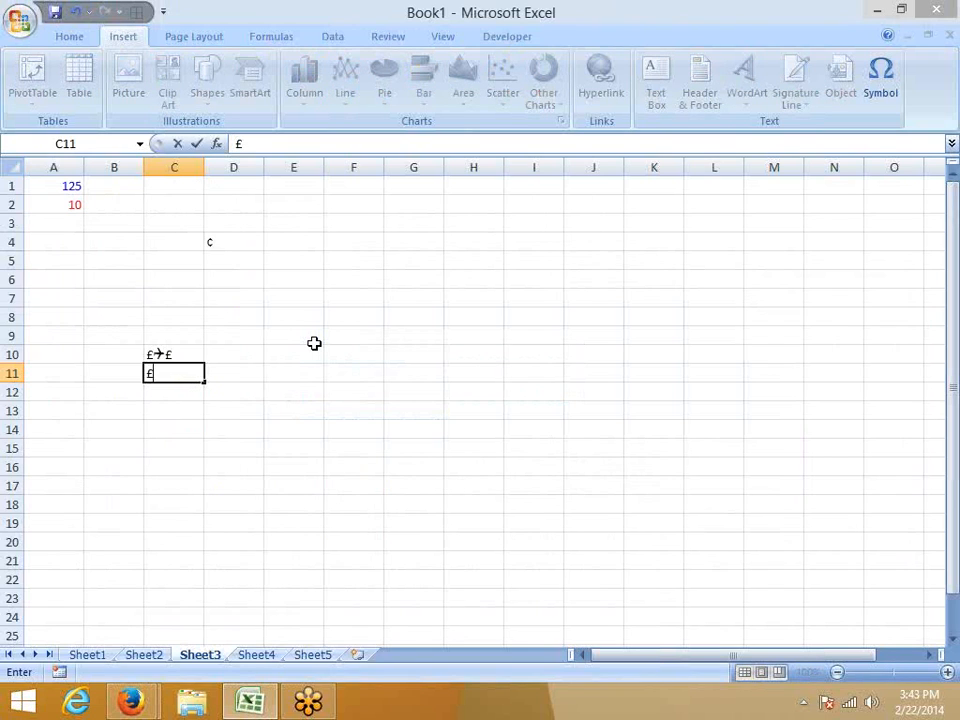
key("Return")
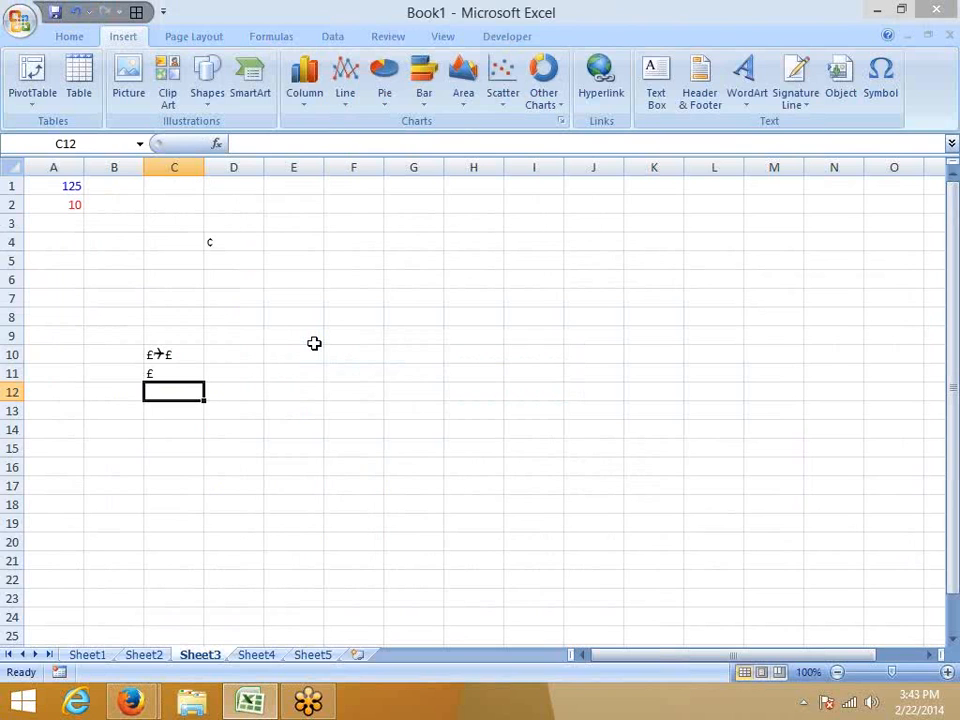
key("Up")
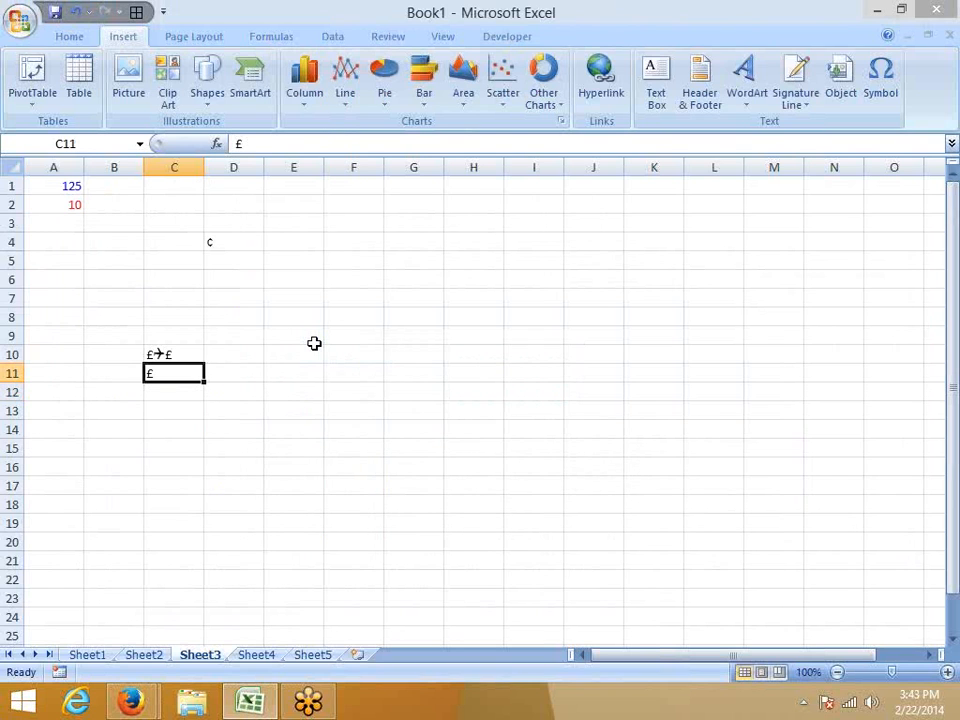
Highlight the Firefox article's note about custom formats being saved with the workbook, and return to Excel.
key("alt+Tab")
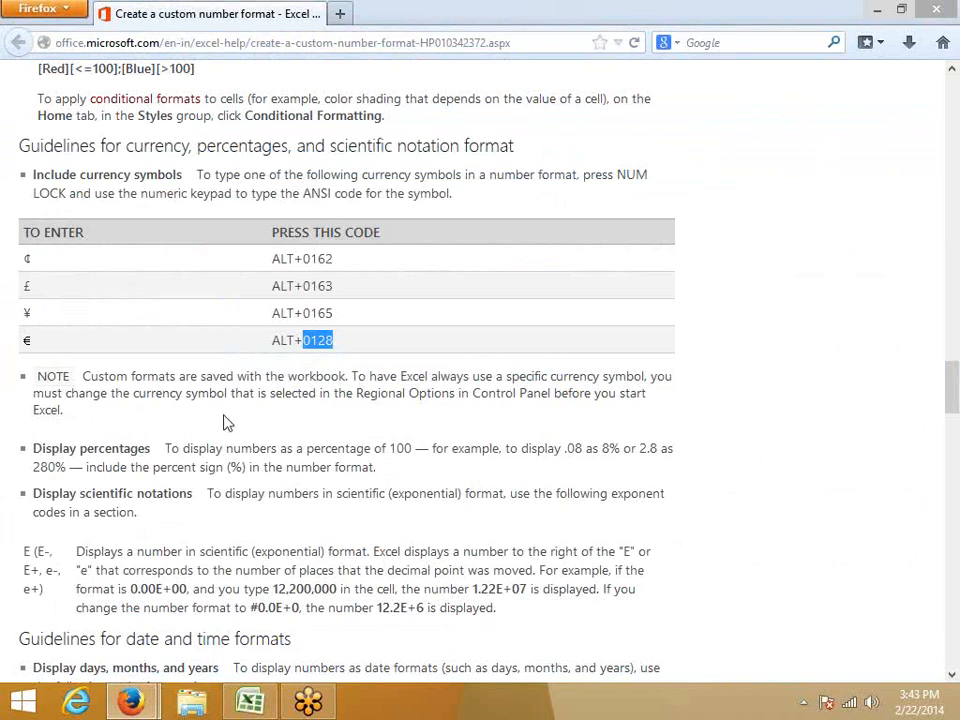
triple_click(300, 378)
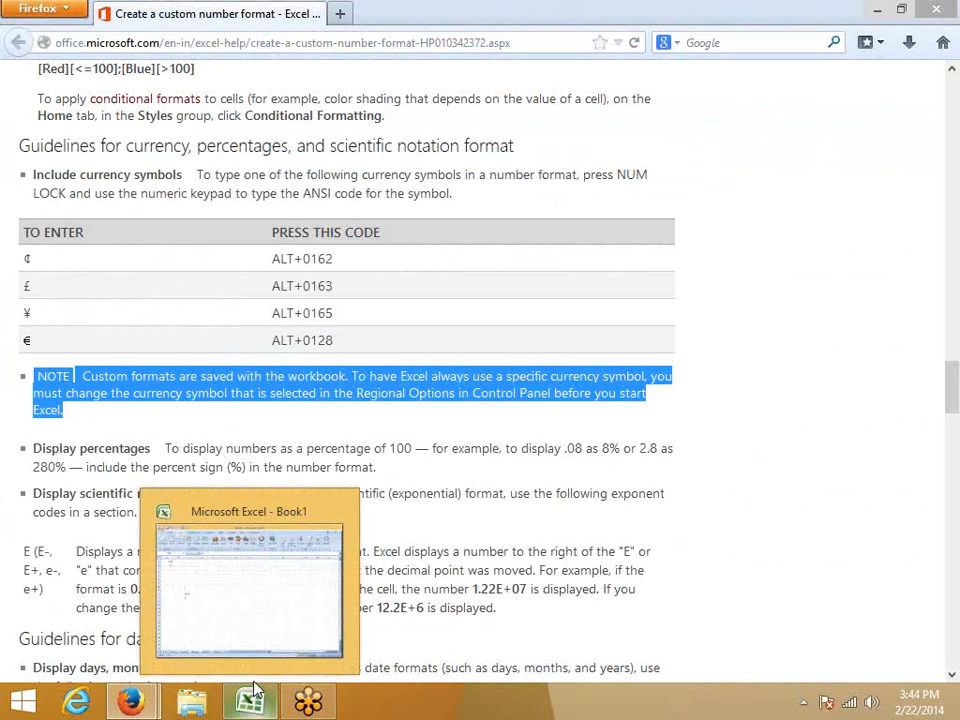
left_click(253, 670)
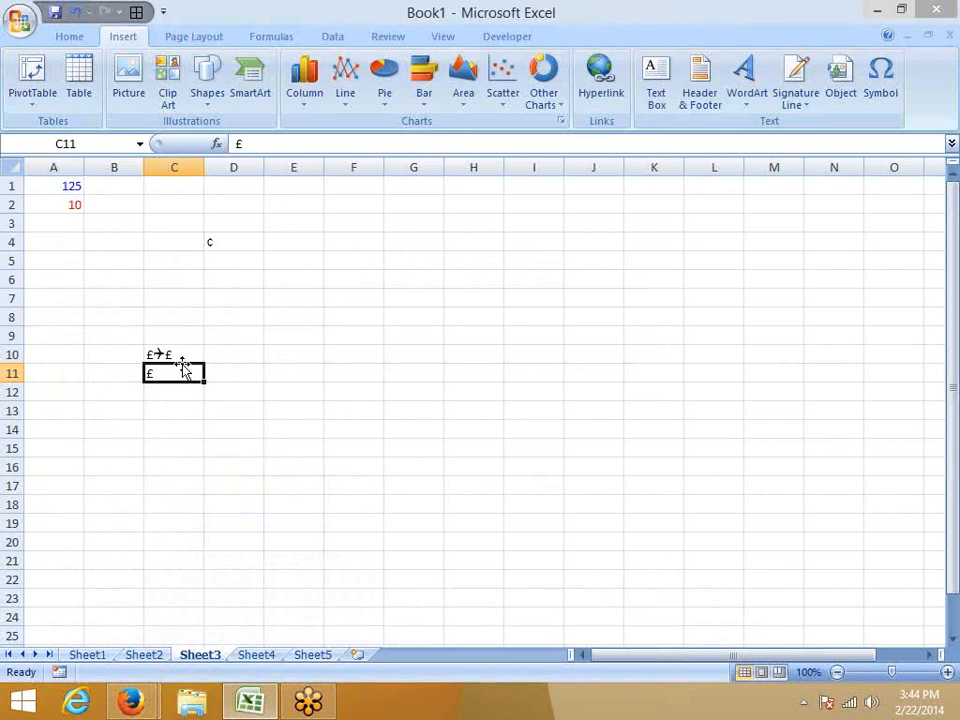
left_click(71, 202)
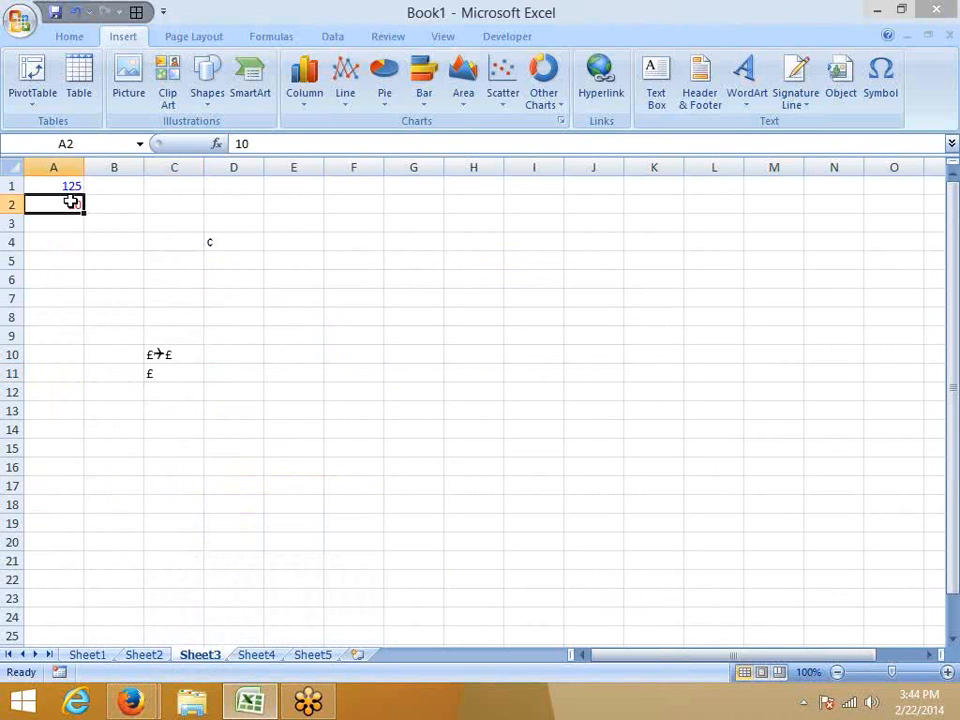
right_click(71, 202)
left_click(127, 276)
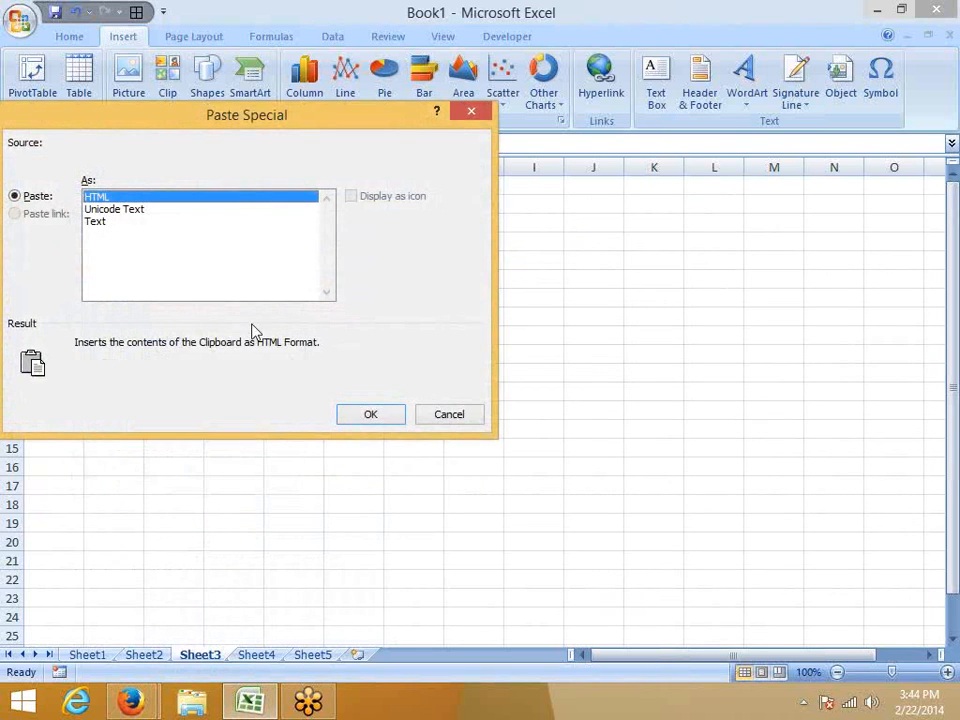
left_click(445, 416)
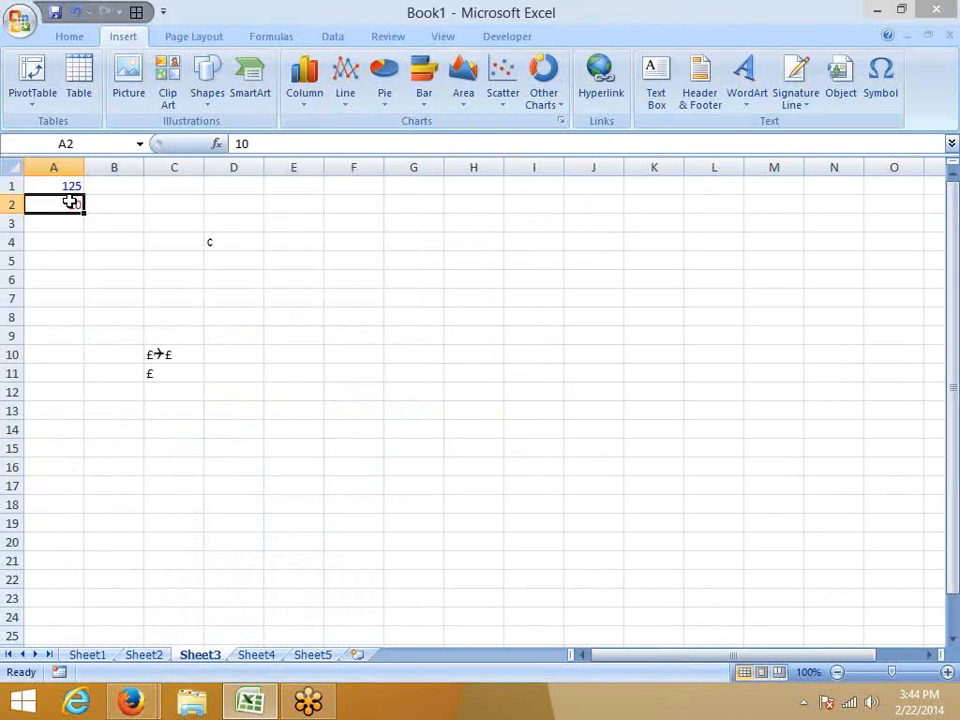
Open cell A2's custom number formats and preview the "PH" +91 phone, Rupees/Paise, thousands and red/blue condition codes.
right_click(71, 202)
left_click(112, 427)
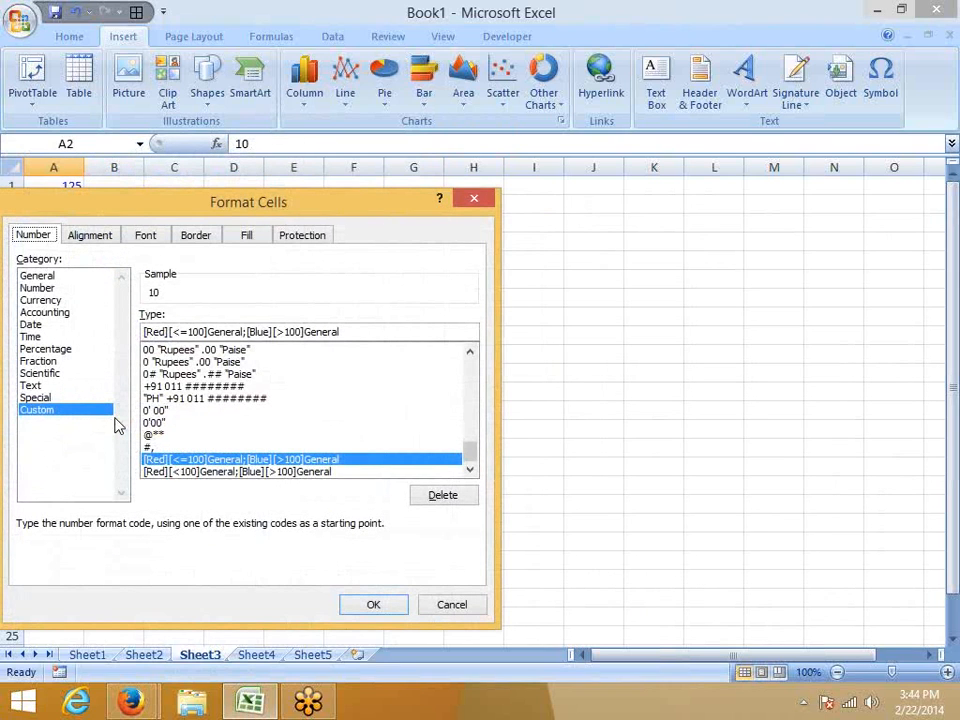
left_click(190, 399)
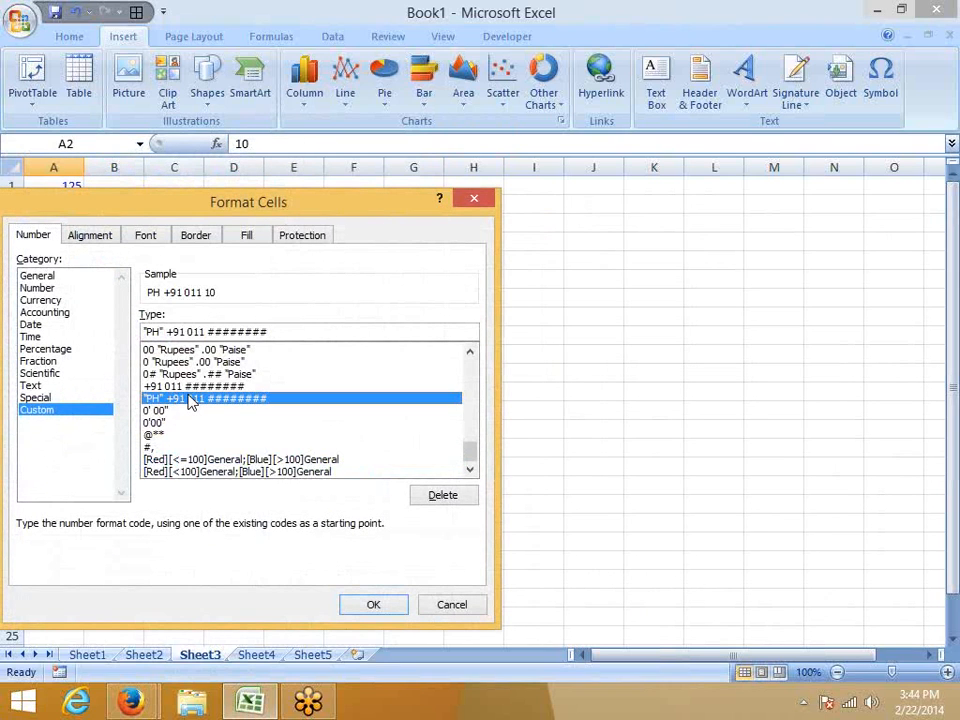
left_click(189, 386)
left_click(187, 374)
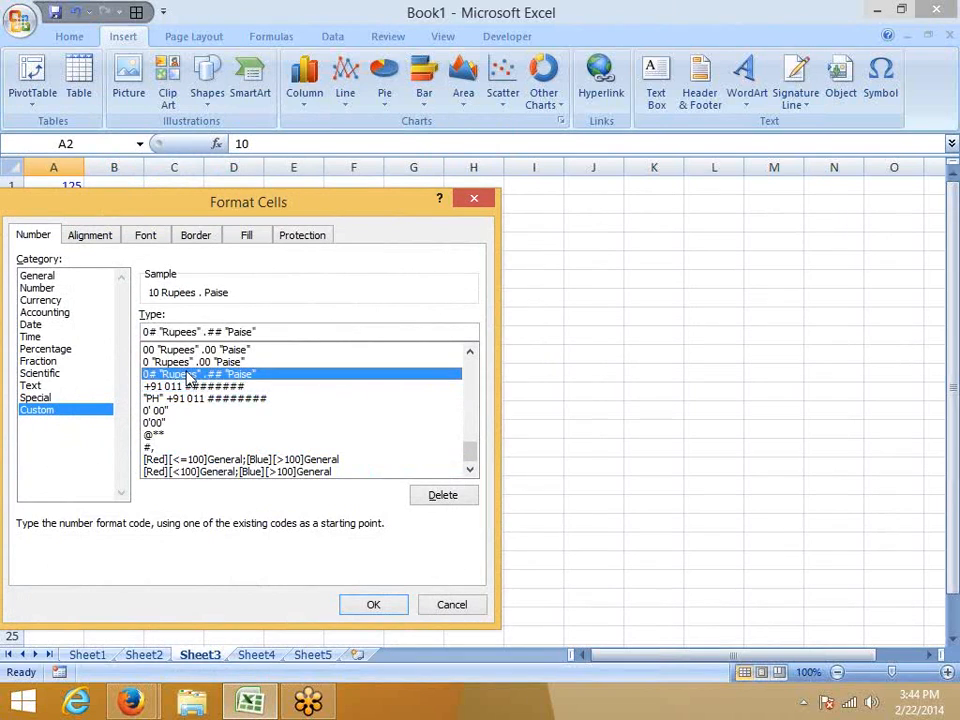
left_click(157, 447)
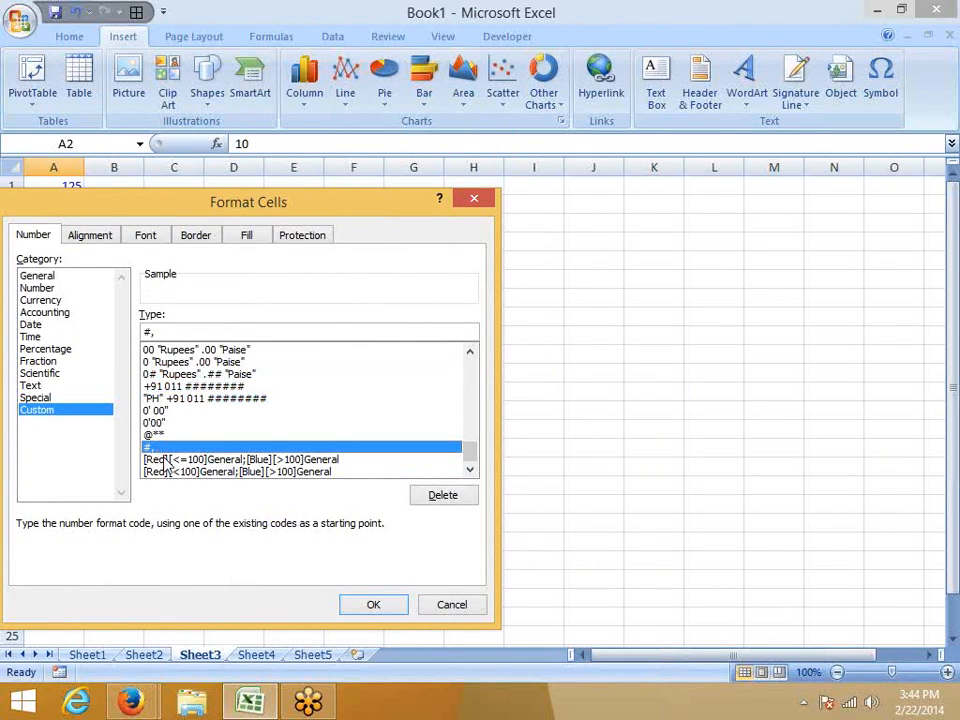
left_click(163, 460)
Preview the US $, 000000 and accounting format codes, close the dialog without applying any, and select cell F5.
scroll(160, 460, "up", 2)
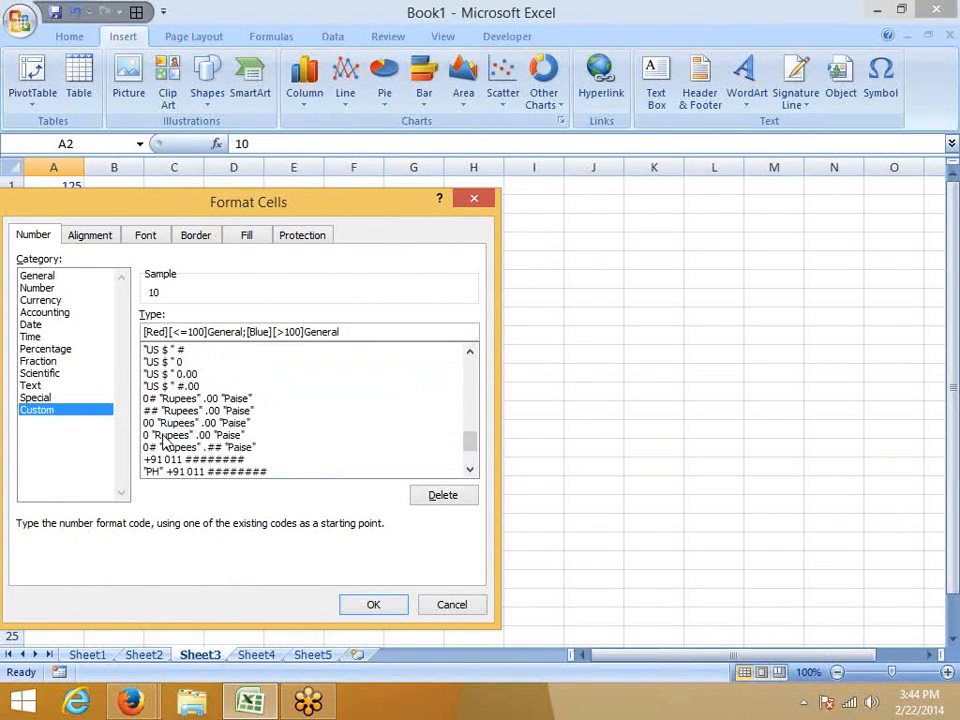
left_click(165, 361)
scroll(165, 365, "up", 1)
scroll(163, 363, "up", 1)
left_click(164, 362)
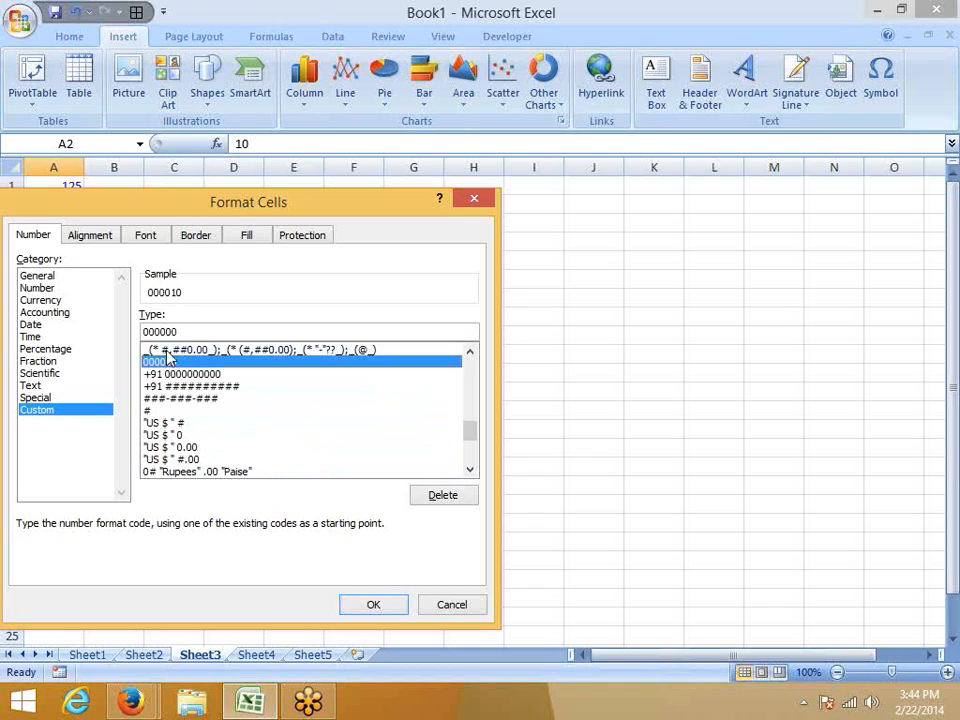
left_click(168, 351)
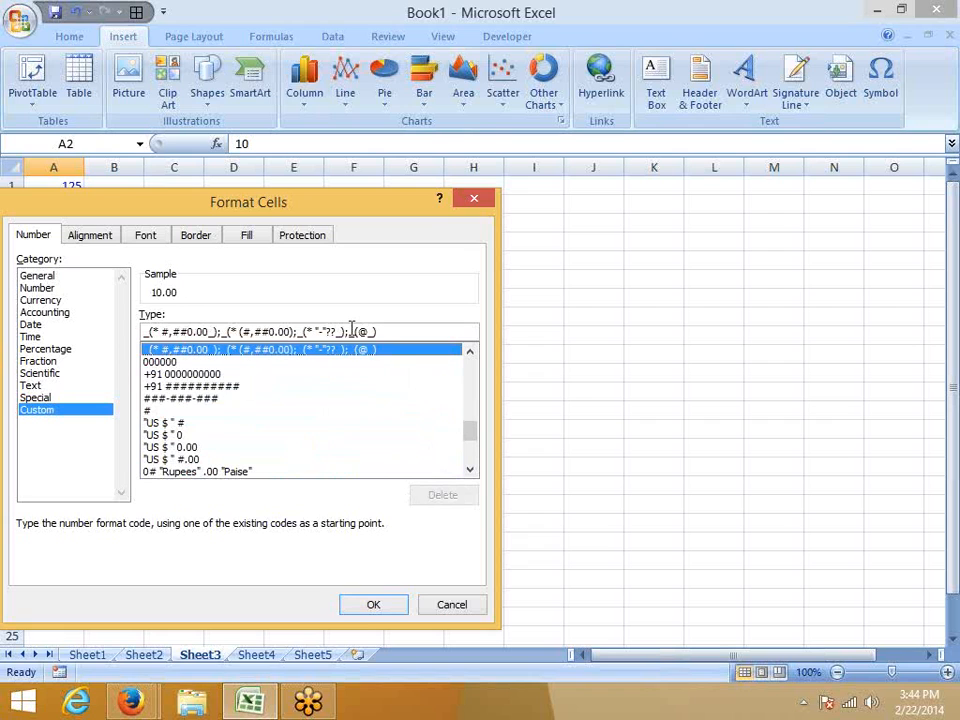
left_click(486, 205)
left_click(373, 258)
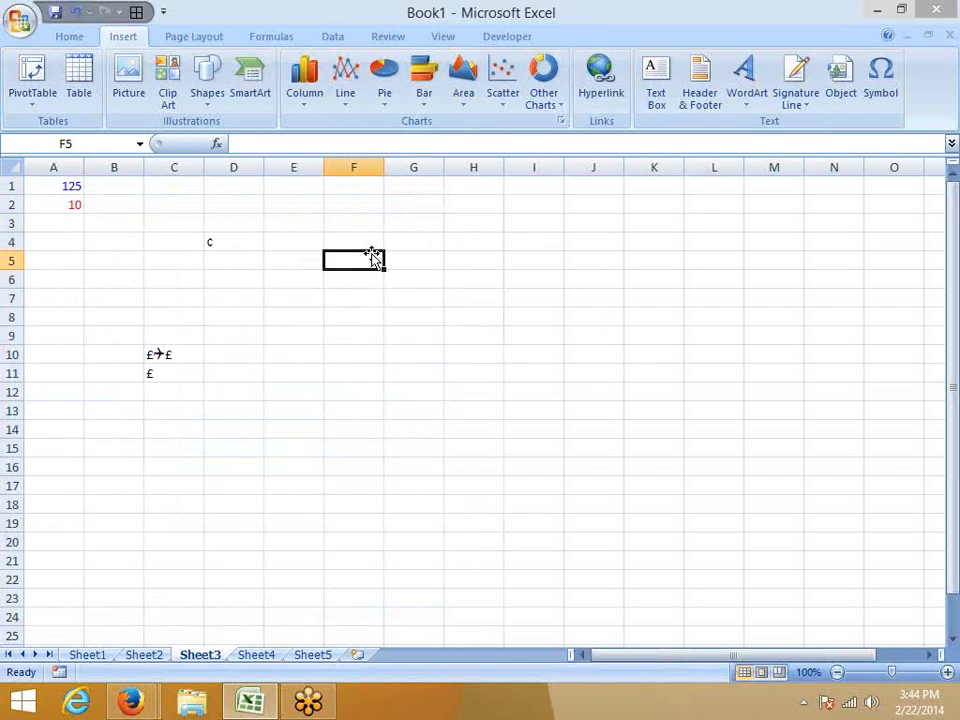
Enter the date 1/1 in cell F5 and apply the day-month-year date format to it.
type("1/1")
key("Return")
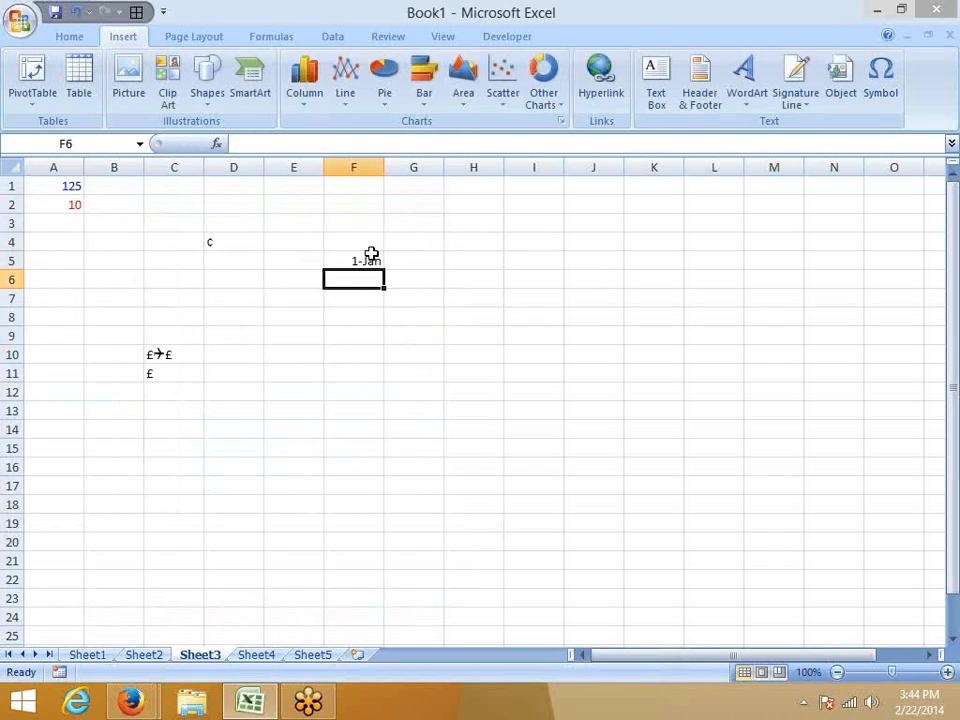
left_click(371, 258)
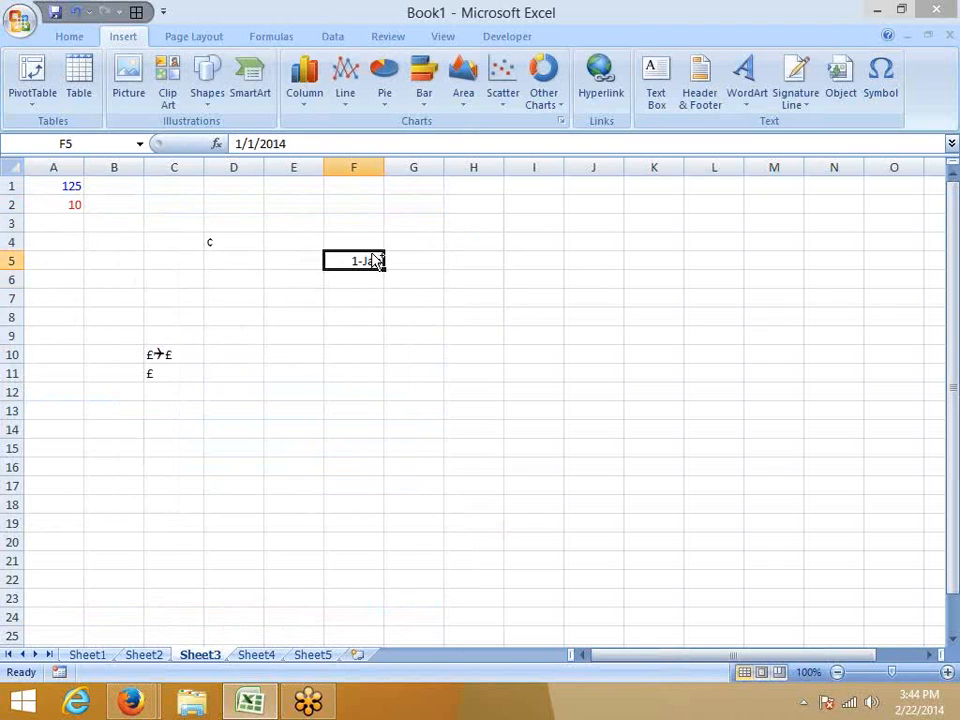
key("ctrl+shift+3")
Open cell F5's custom number formats, browse the date and time codes, preview h:mm:ss, and close the dialog without applying anything.
left_click(58, 37)
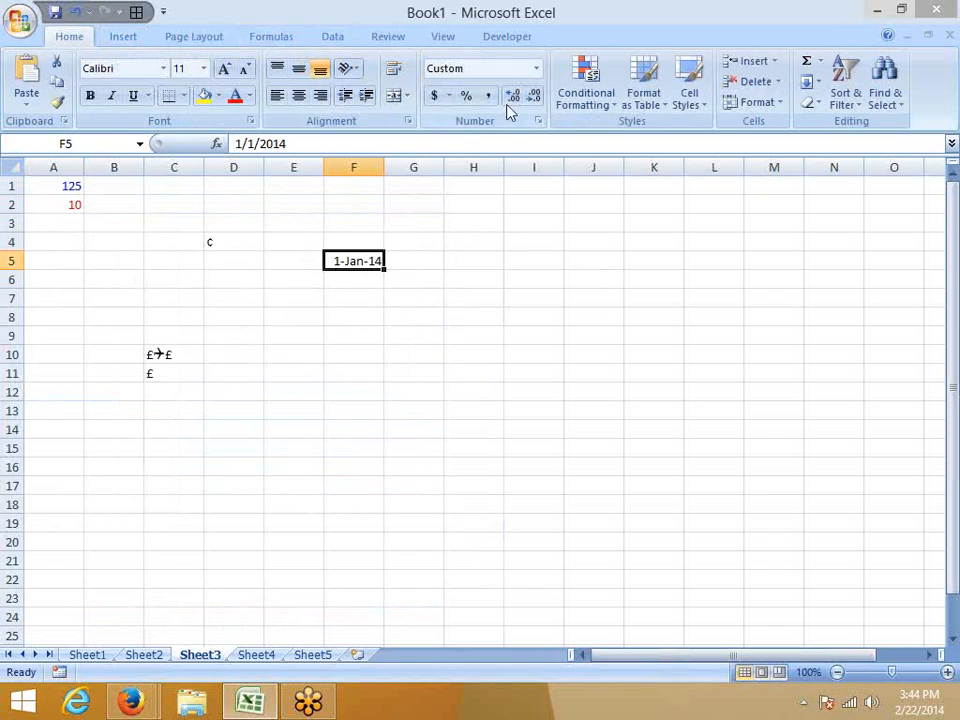
left_click(537, 69)
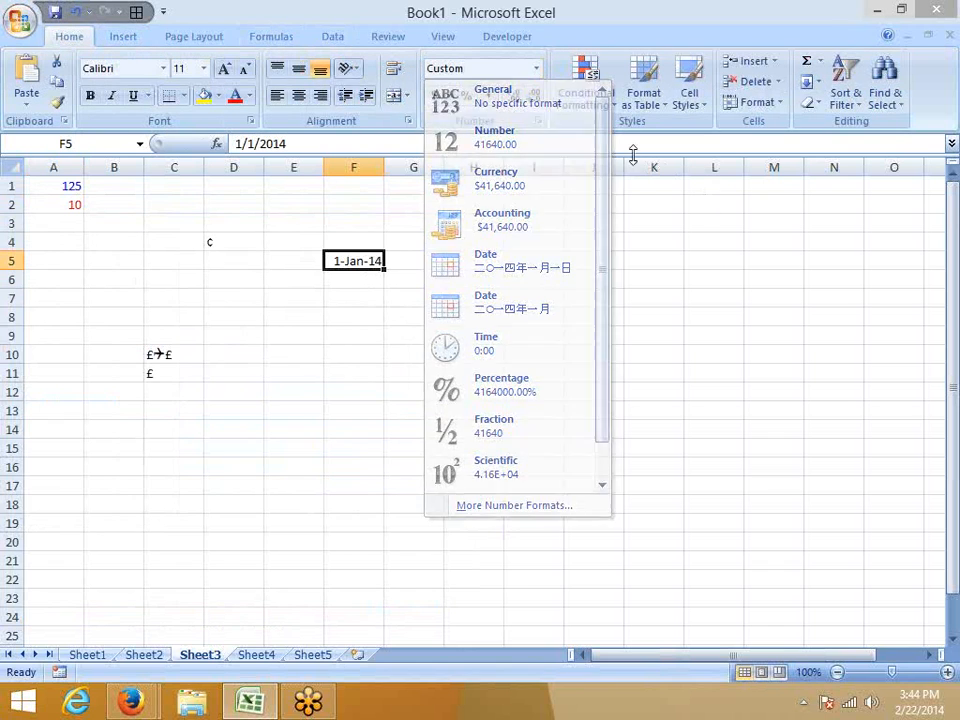
left_click(554, 122)
left_click(346, 232)
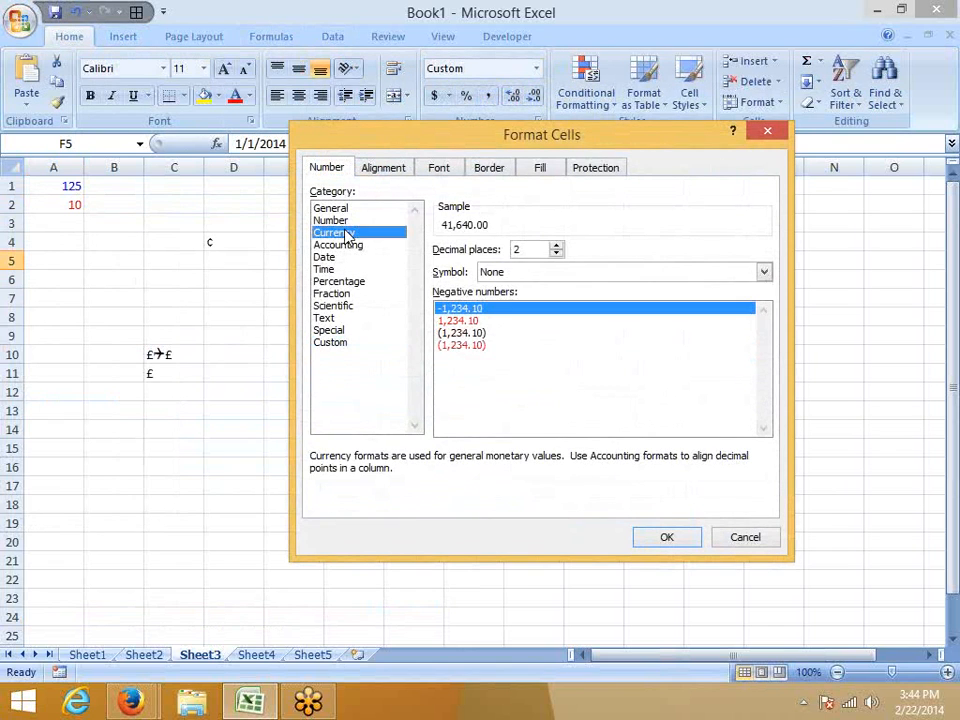
left_click(328, 342)
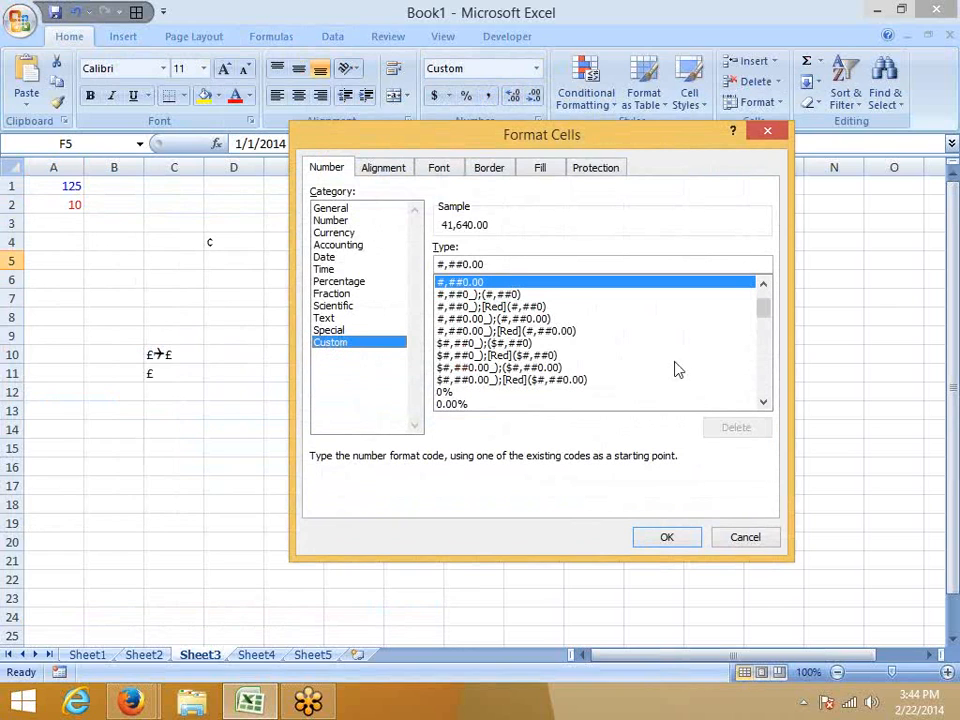
left_click_drag(769, 317, 769, 343)
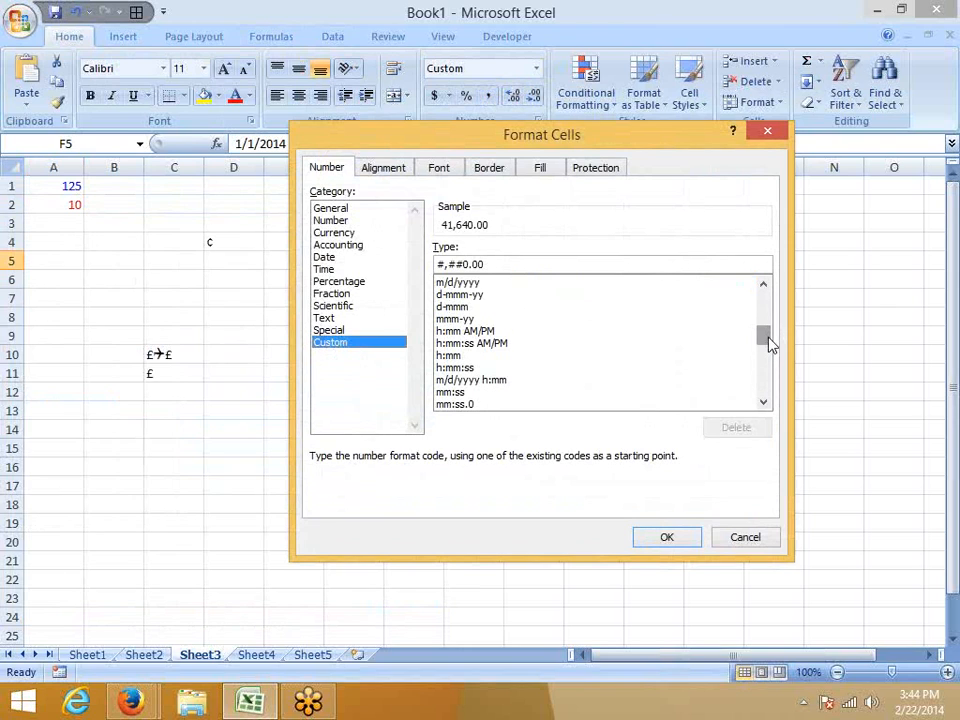
left_click(443, 345)
left_click(454, 368)
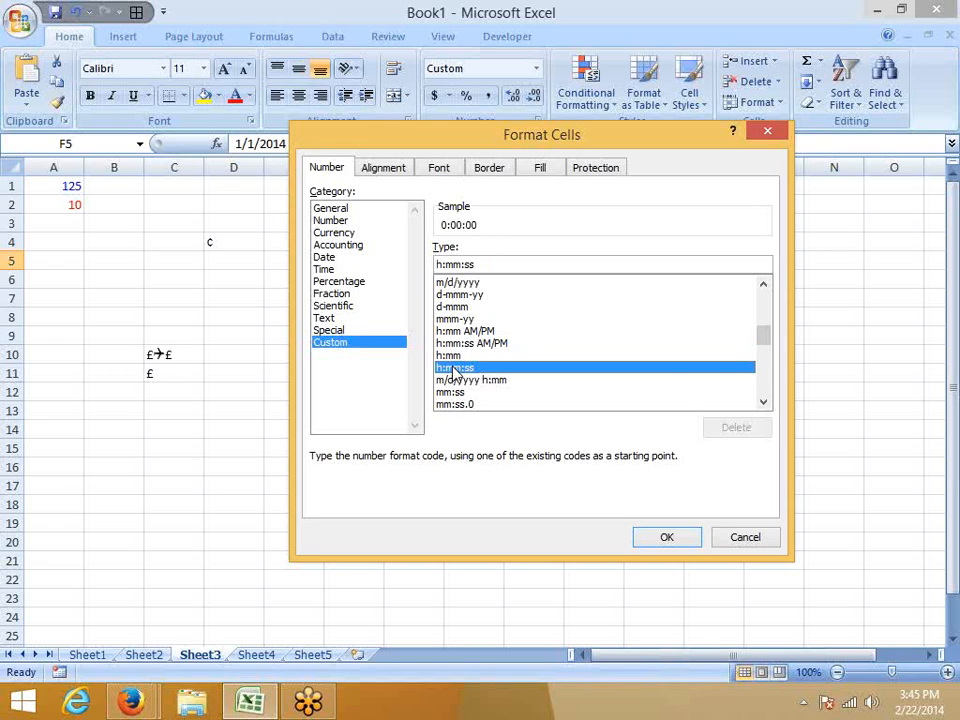
scroll(454, 370, "down", 3)
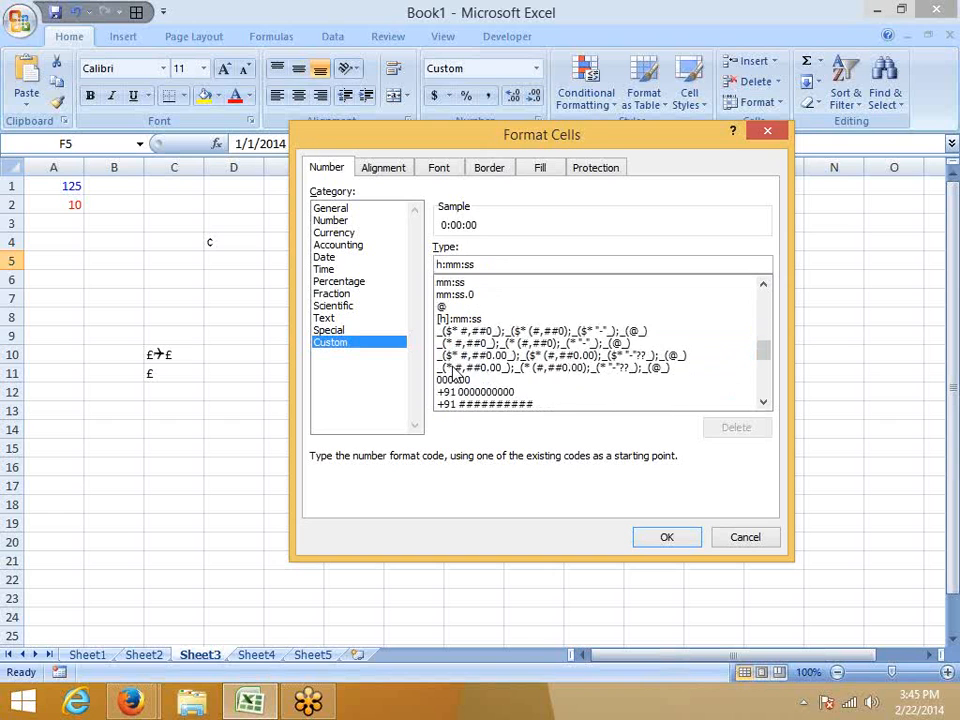
left_click(724, 537)
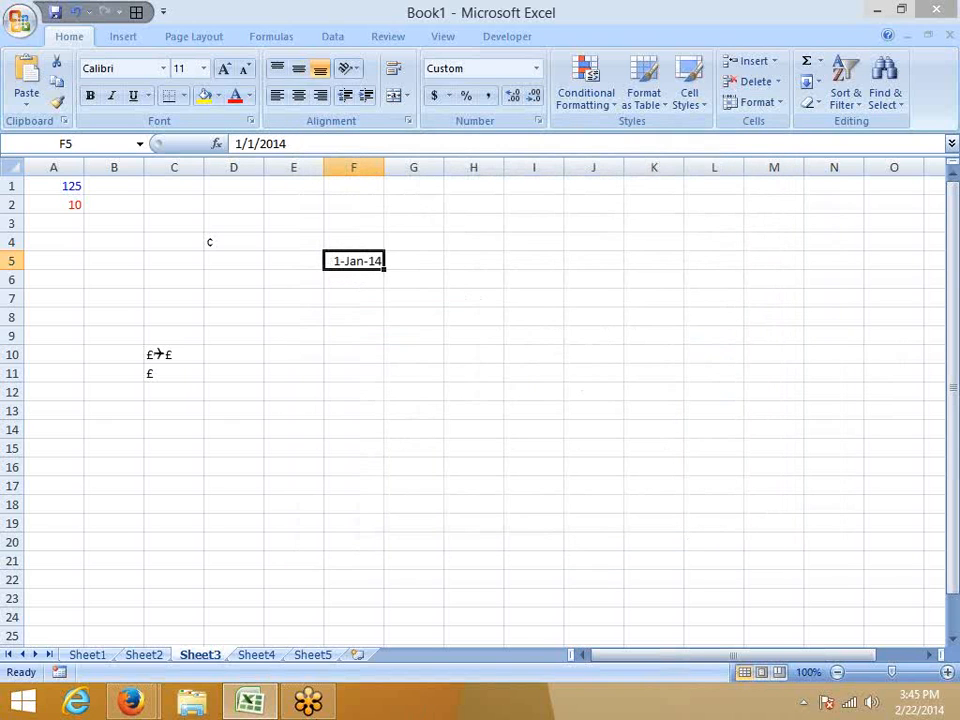
Switch to Firefox and highlight the article's "Specify conditions" paragraph and its note about custom formats being saved with the workbook.
mouse_move(150, 699)
left_click(172, 633)
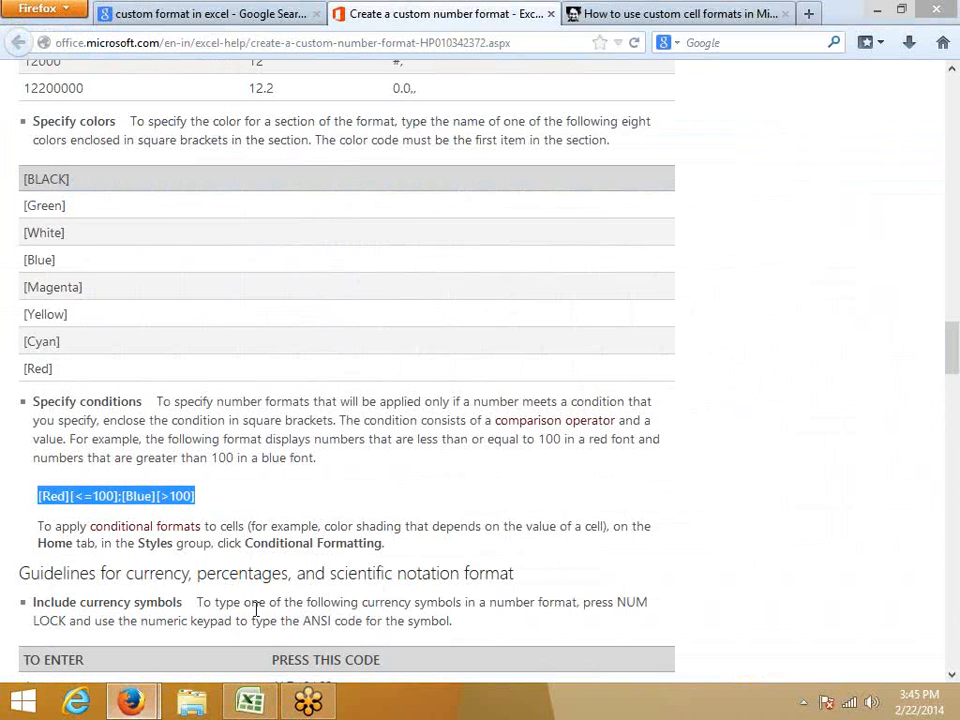
left_click(249, 454)
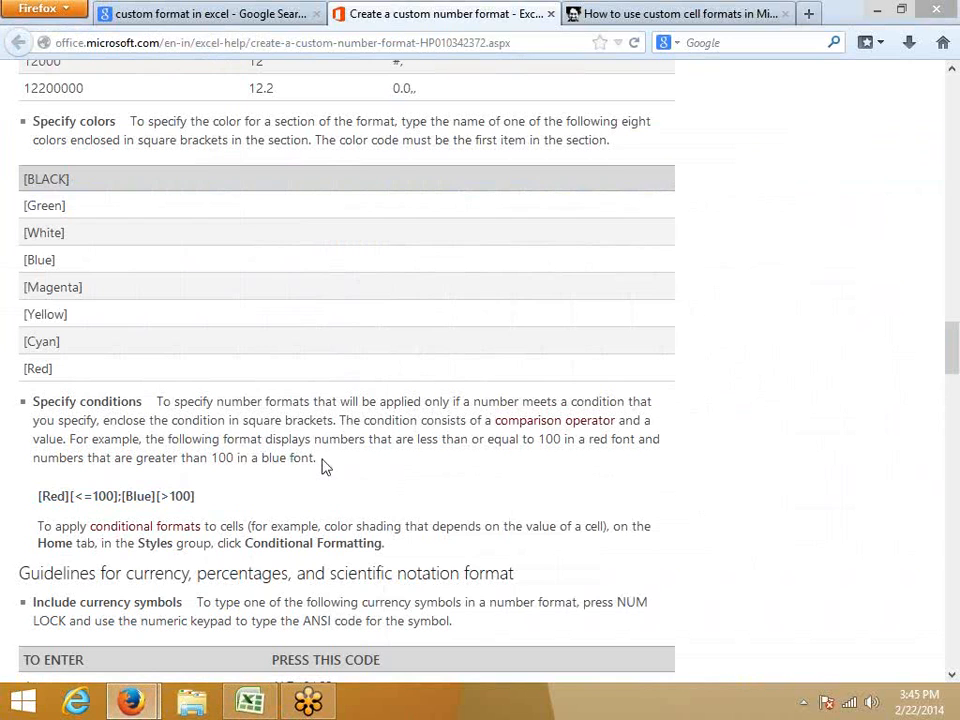
left_click_drag(318, 458, 30, 404)
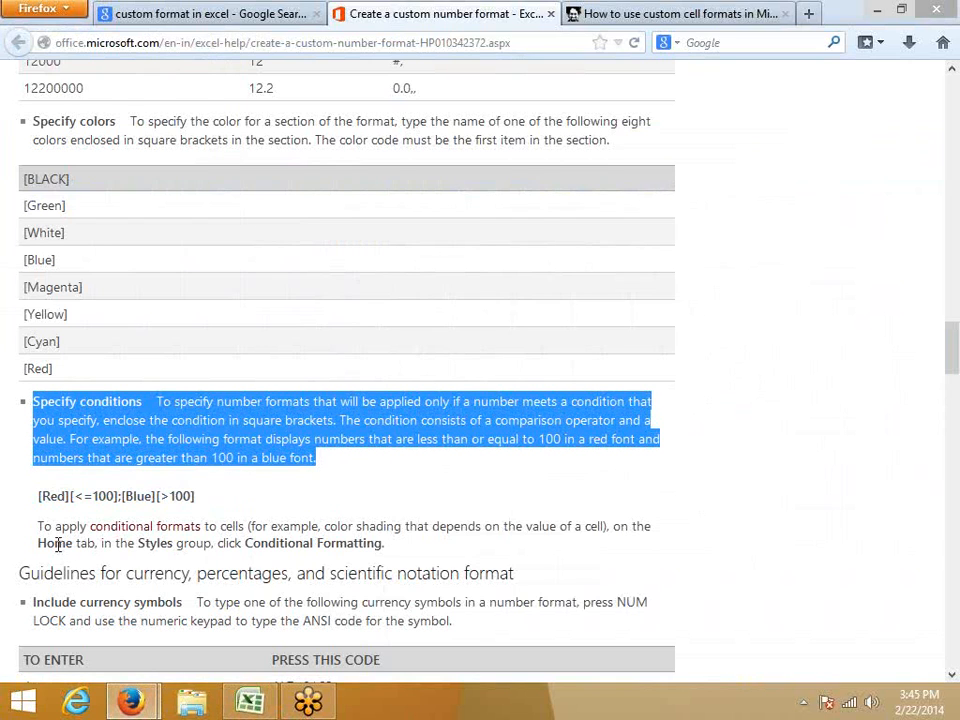
scroll(58, 544, "down", 4)
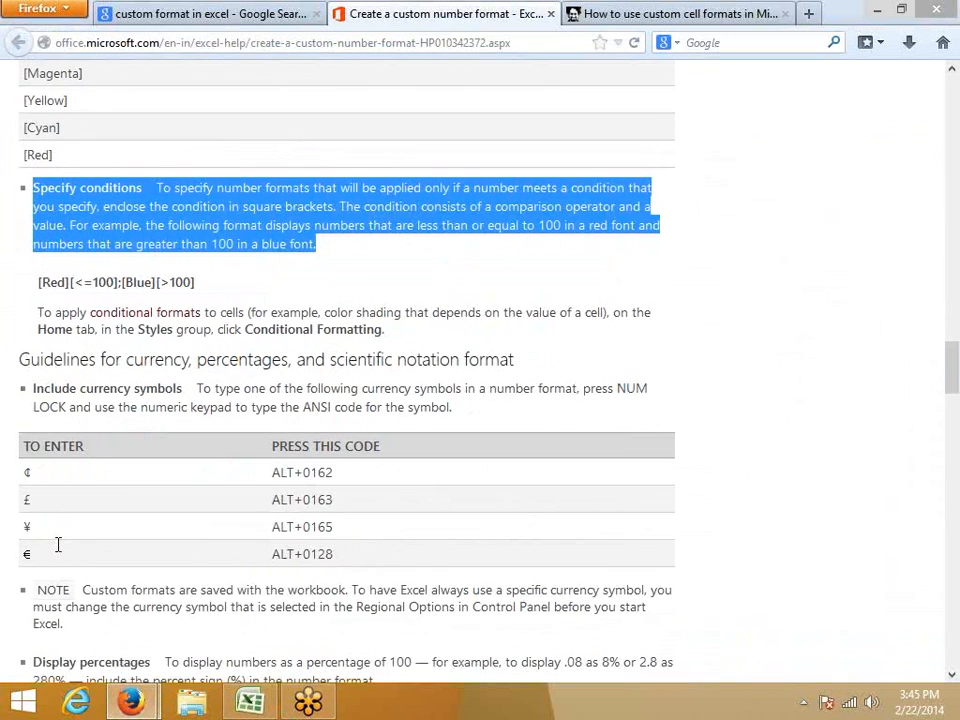
scroll(58, 544, "down", 4)
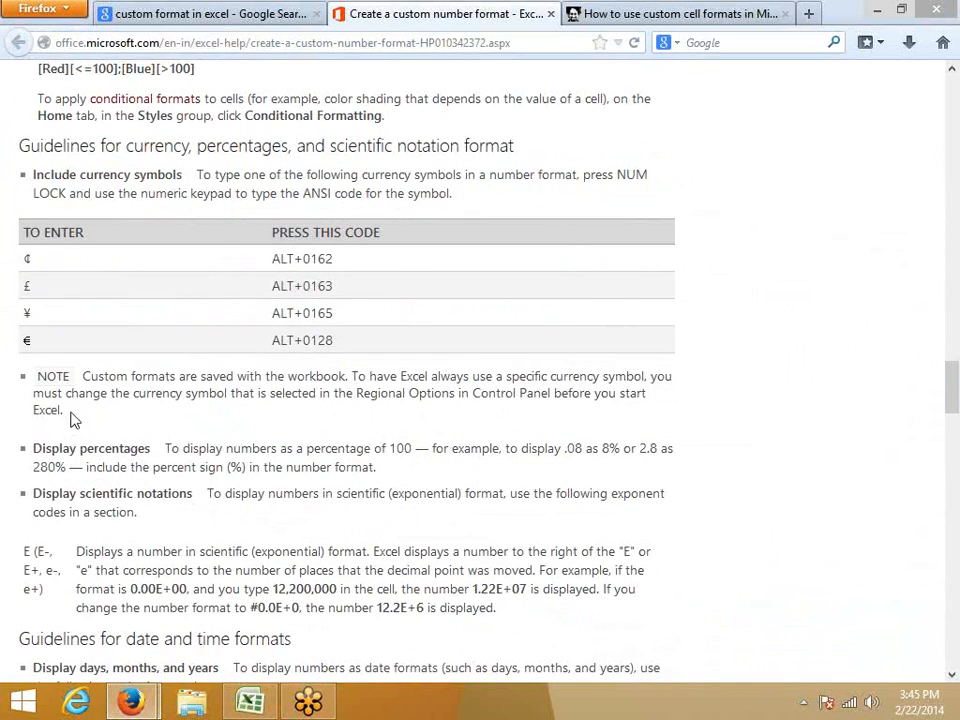
left_click_drag(72, 420, 34, 376)
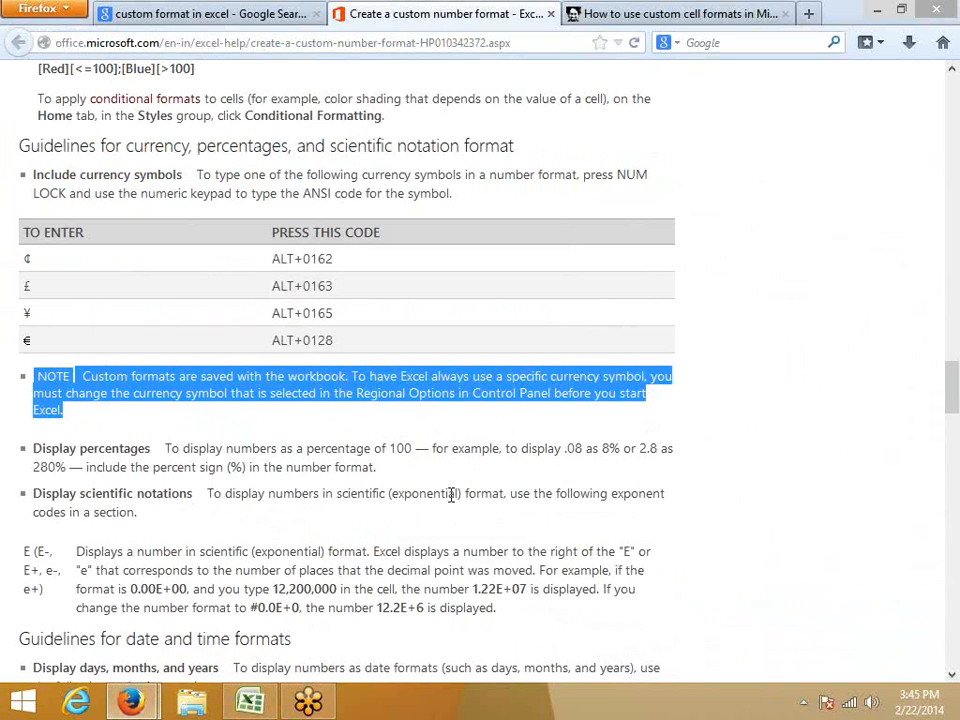
Return to Excel, browse the custom format codes for cell D17 on Sheet4, and close the dialog without applying any.
left_click(249, 702)
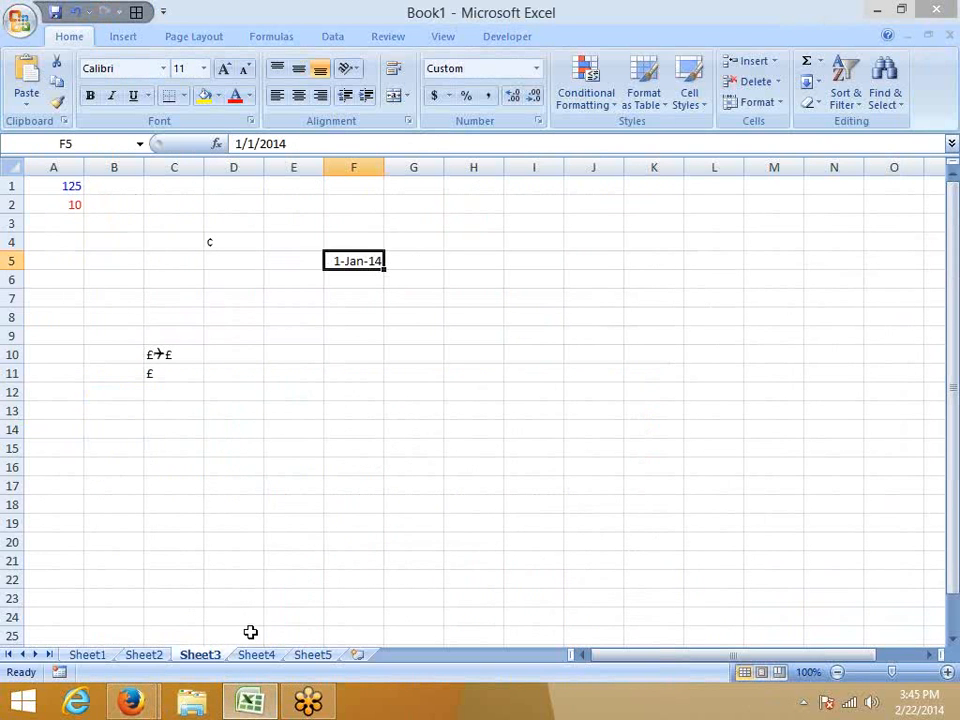
left_click(255, 654)
right_click(258, 487)
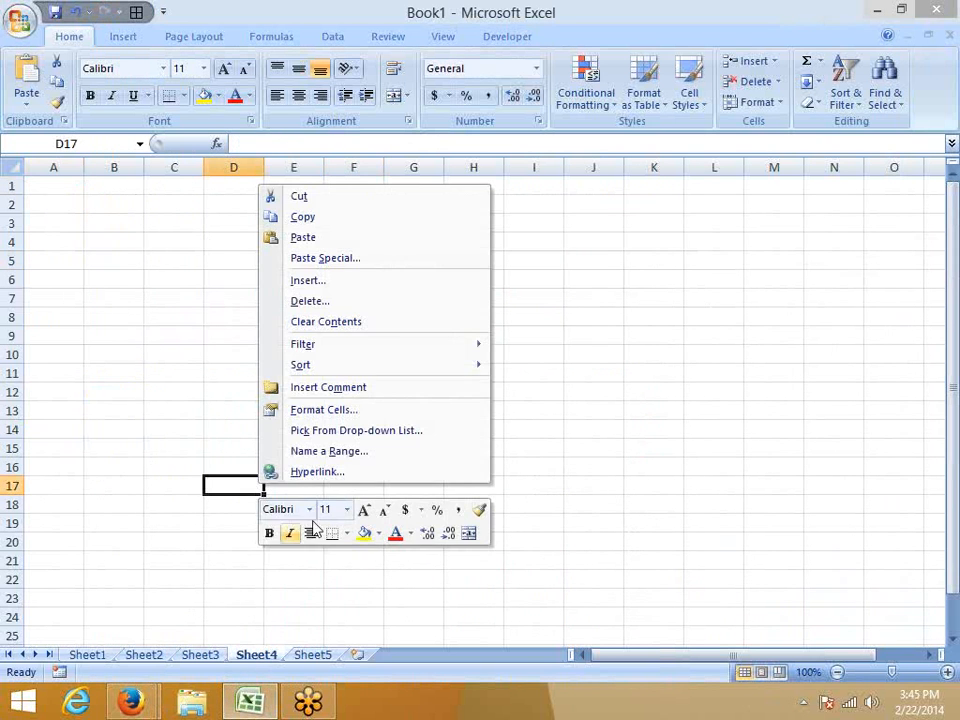
left_click(313, 418)
left_click(100, 401)
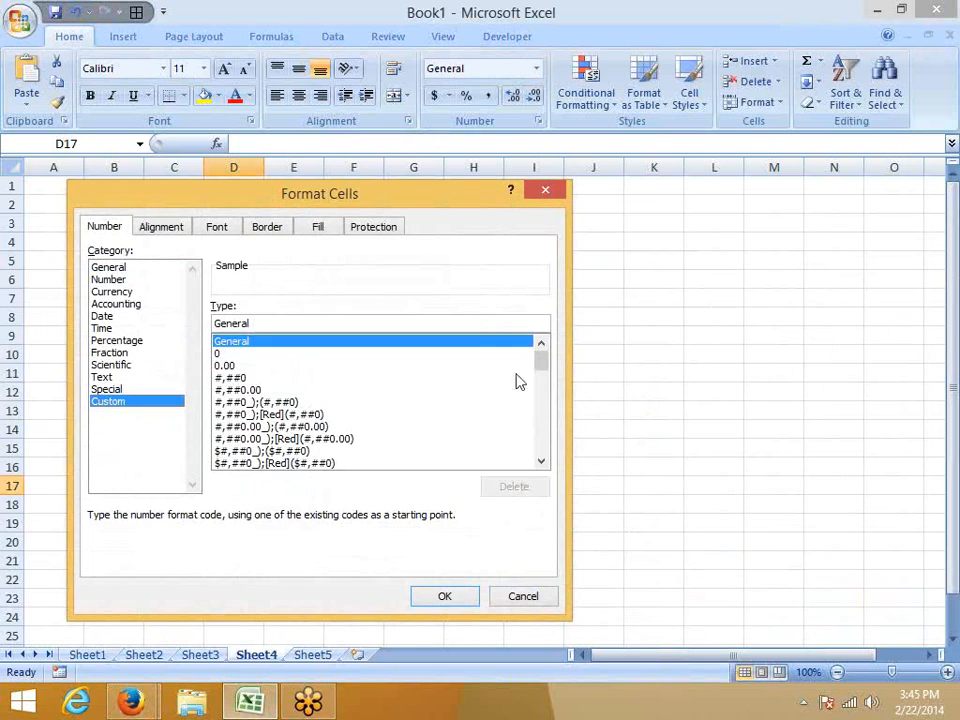
left_click_drag(540, 362, 555, 437)
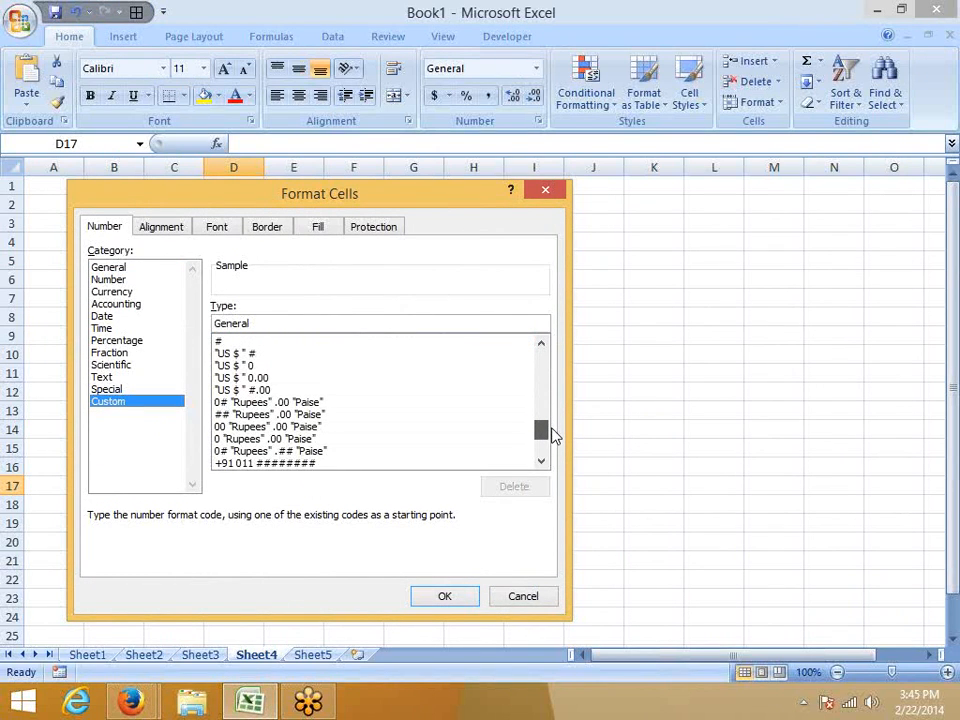
left_click(527, 600)
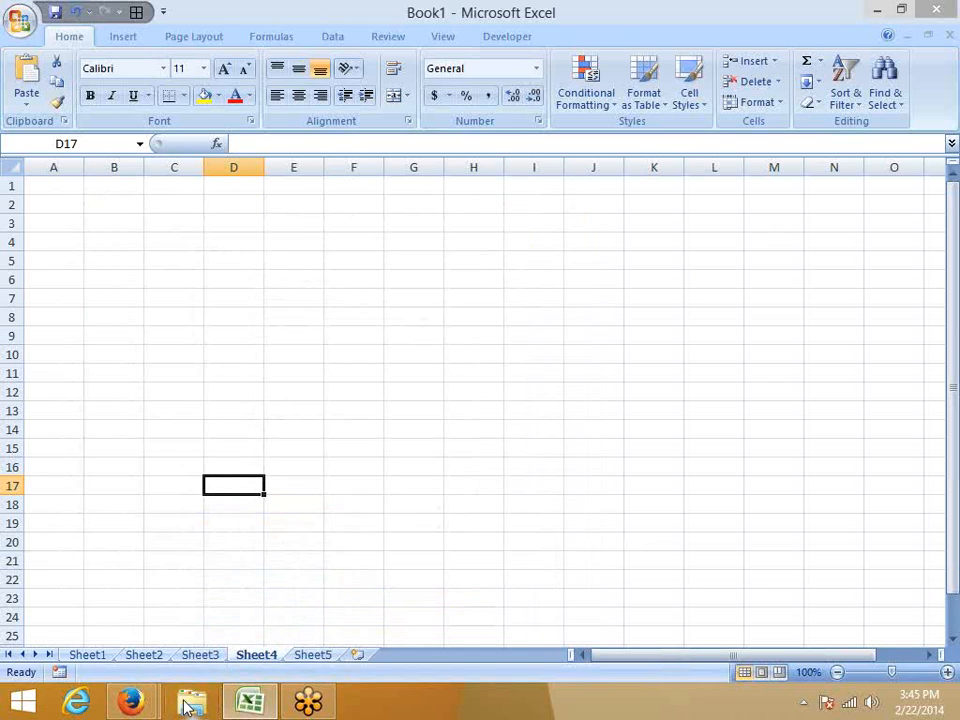
left_click(196, 331)
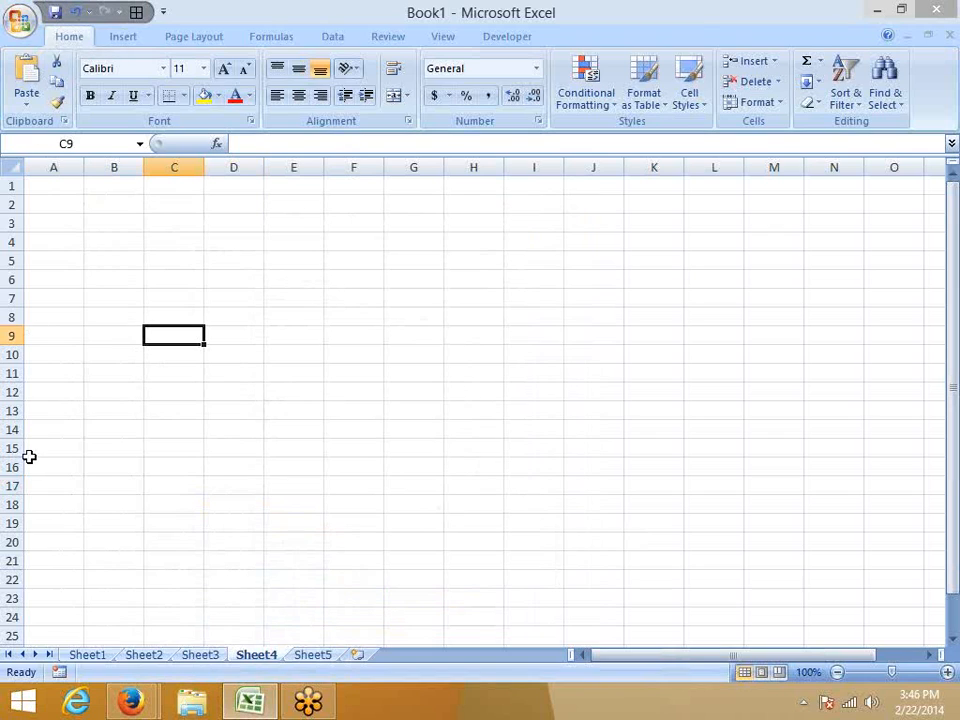
key("alt")
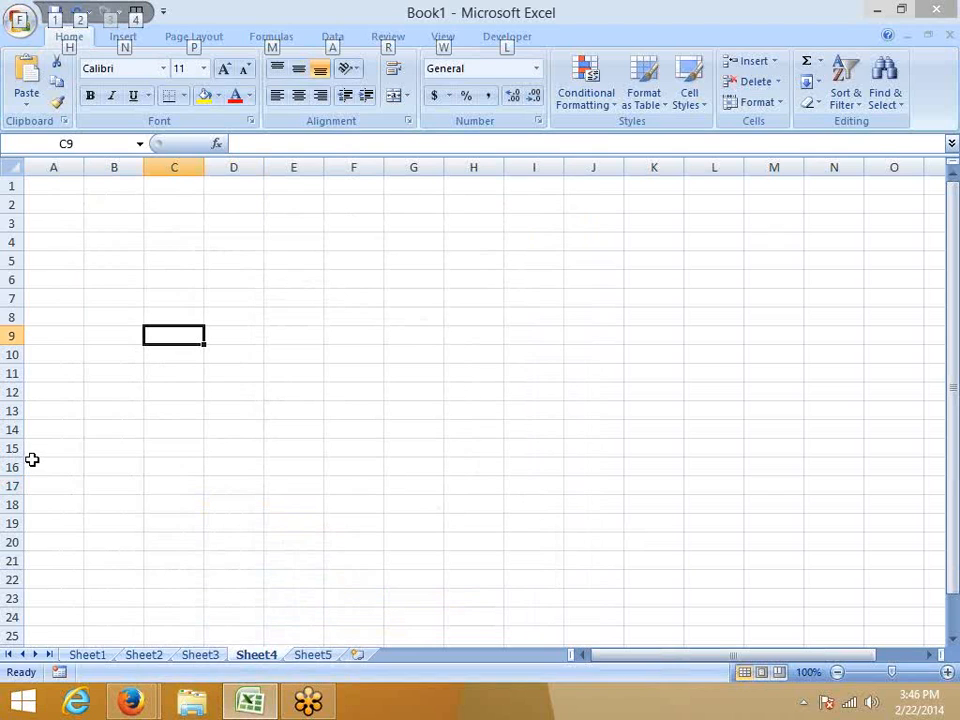
left_click(132, 468)
key("alt")
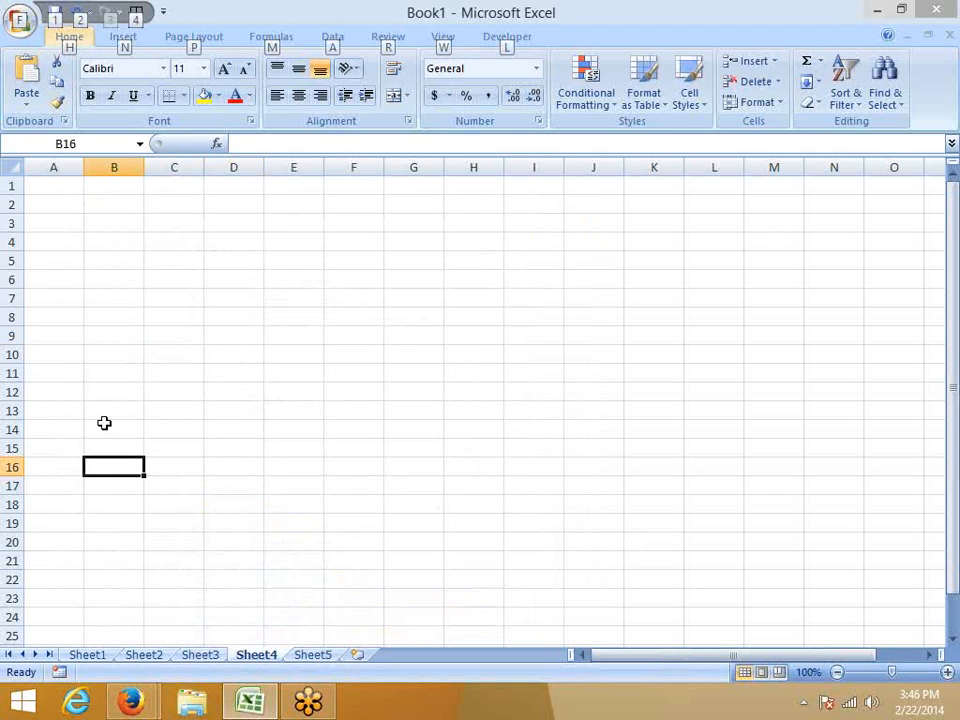
left_click(89, 295)
left_click(65, 203)
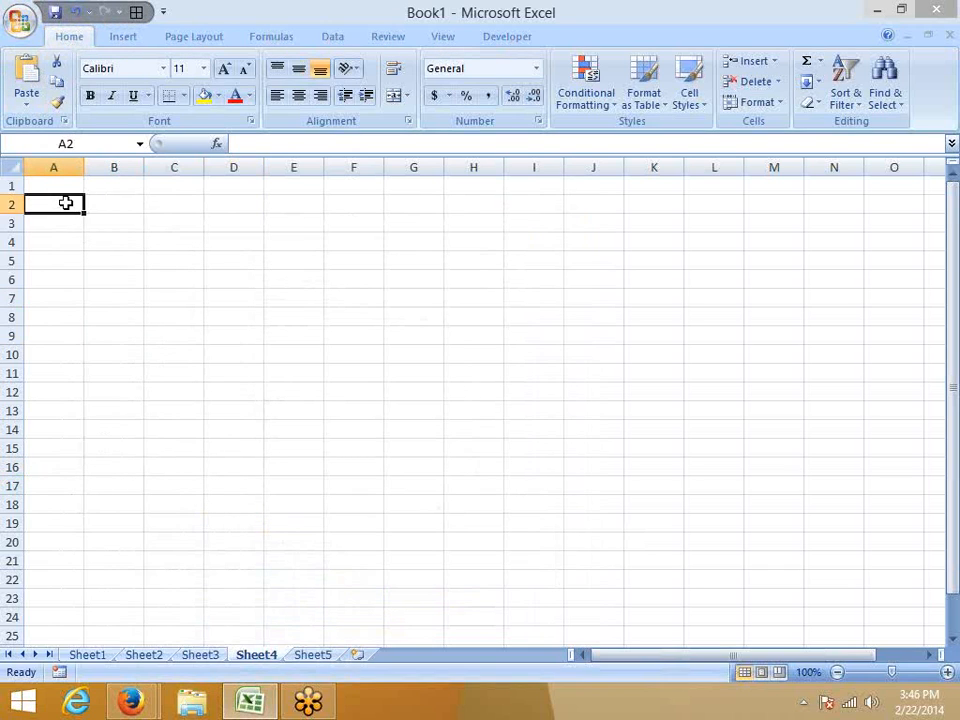
key("alt")
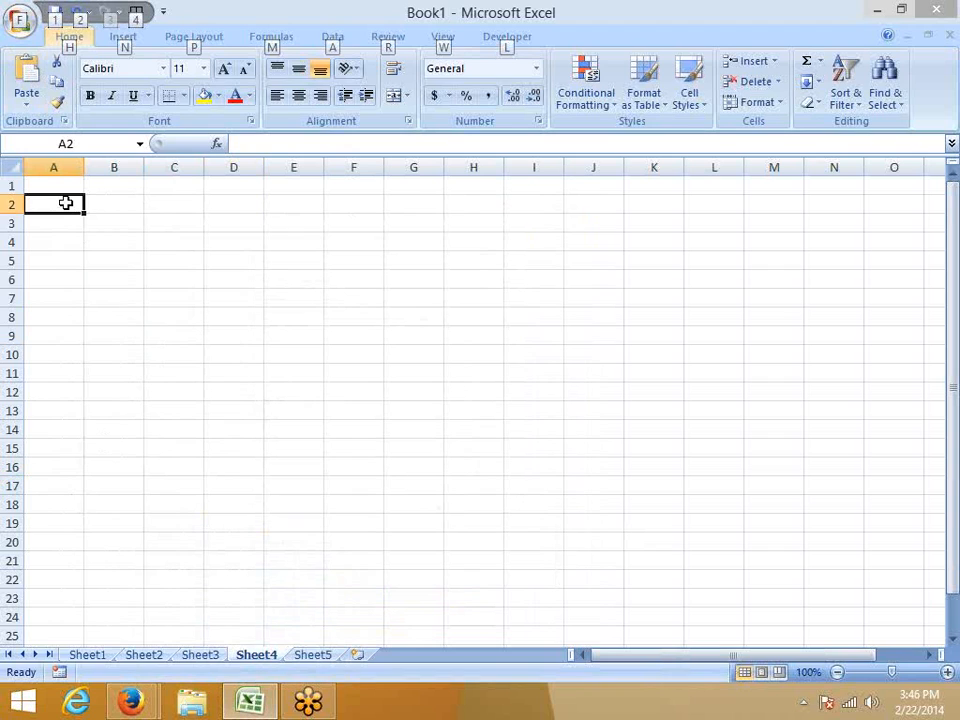
key("a")
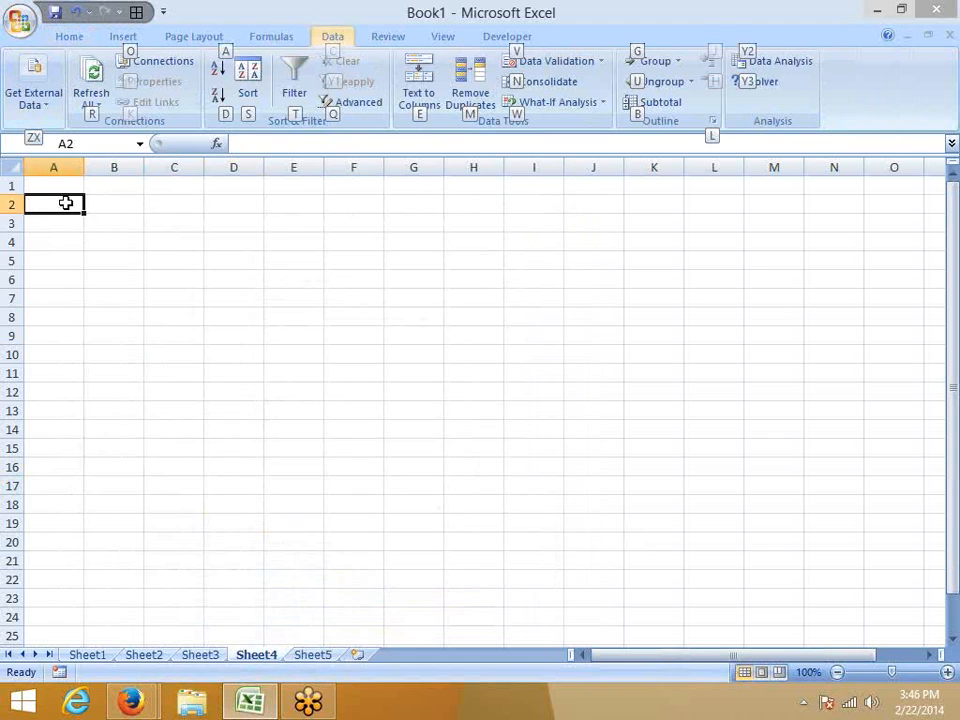
Try entering the ¢ symbol in cell B2 by its ANSI code and discard the entry.
left_click(88, 207)
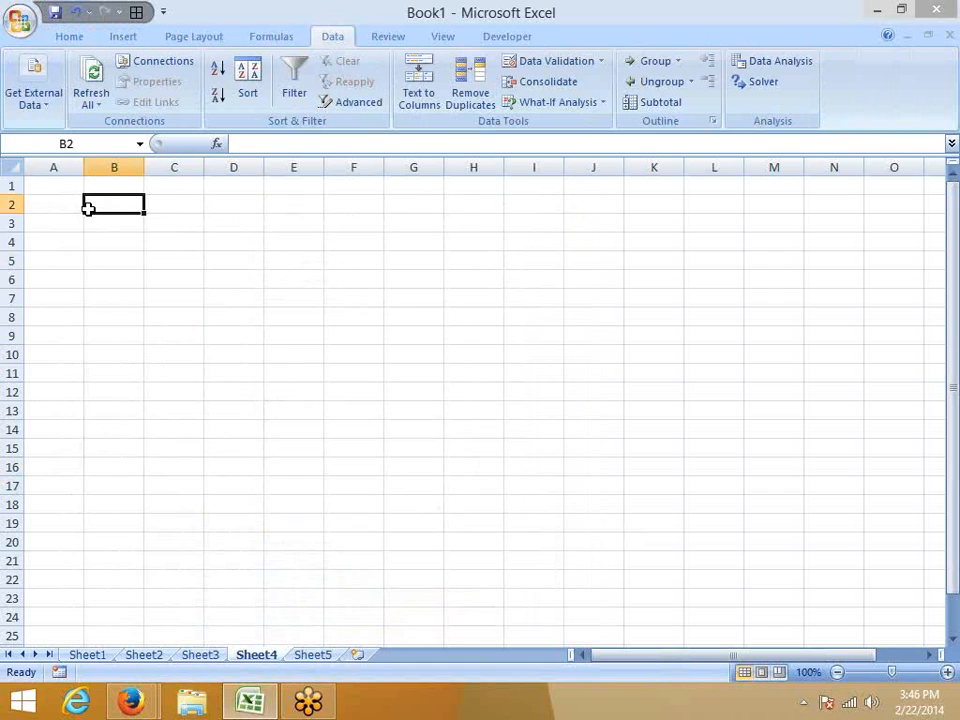
key("alt")
type("c")
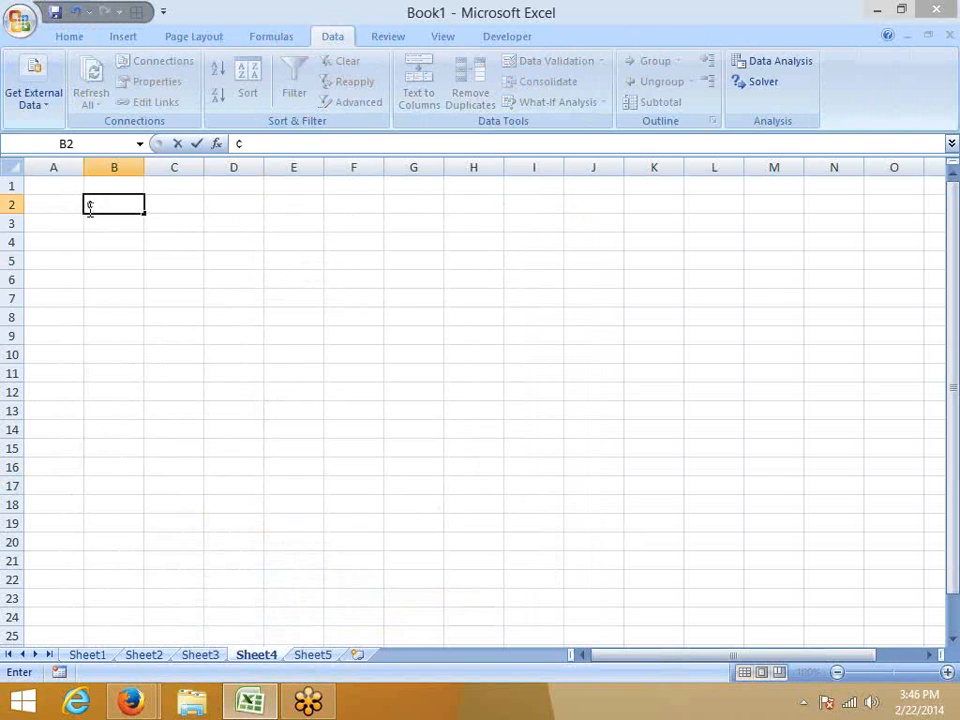
key("Escape")
Switch to Firefox and highlight the ANSI code 0162 for the ¢ symbol in the currency table.
key("alt+Tab")
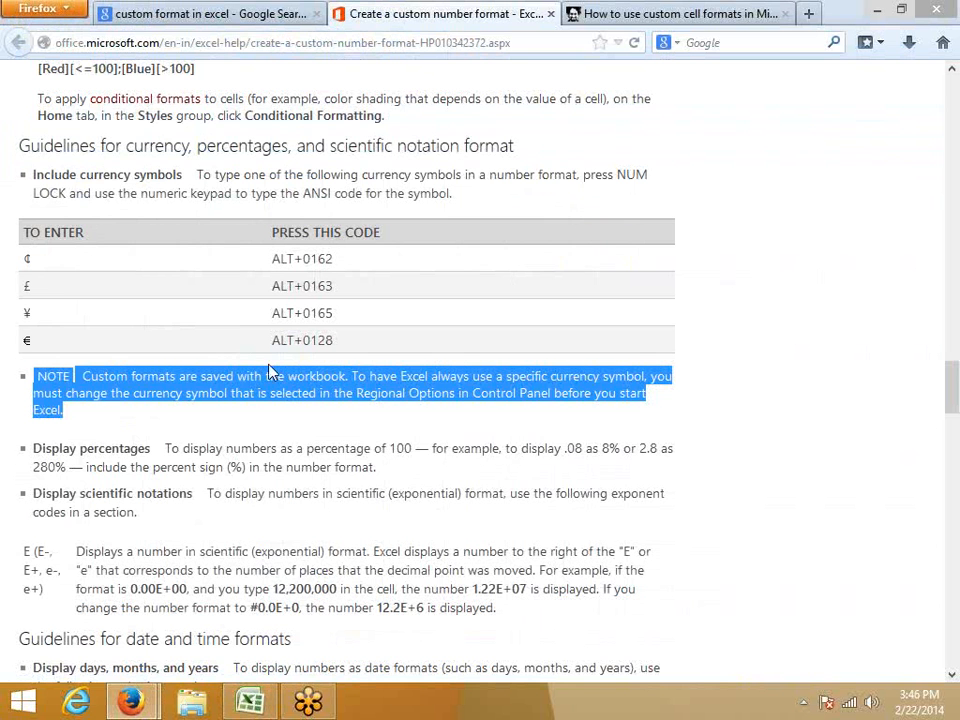
double_click(317, 258)
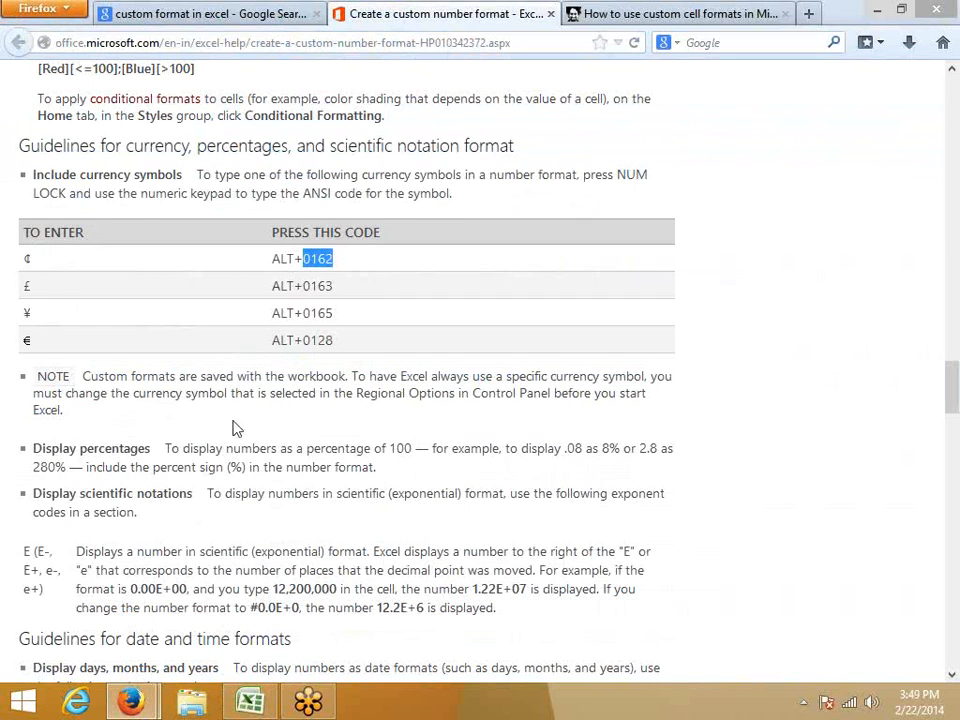
Highlight the percent sign in the article's "Display percentages" paragraph, then return to Excel and enter .02 in cell B2.
scroll(231, 428, "down", 4)
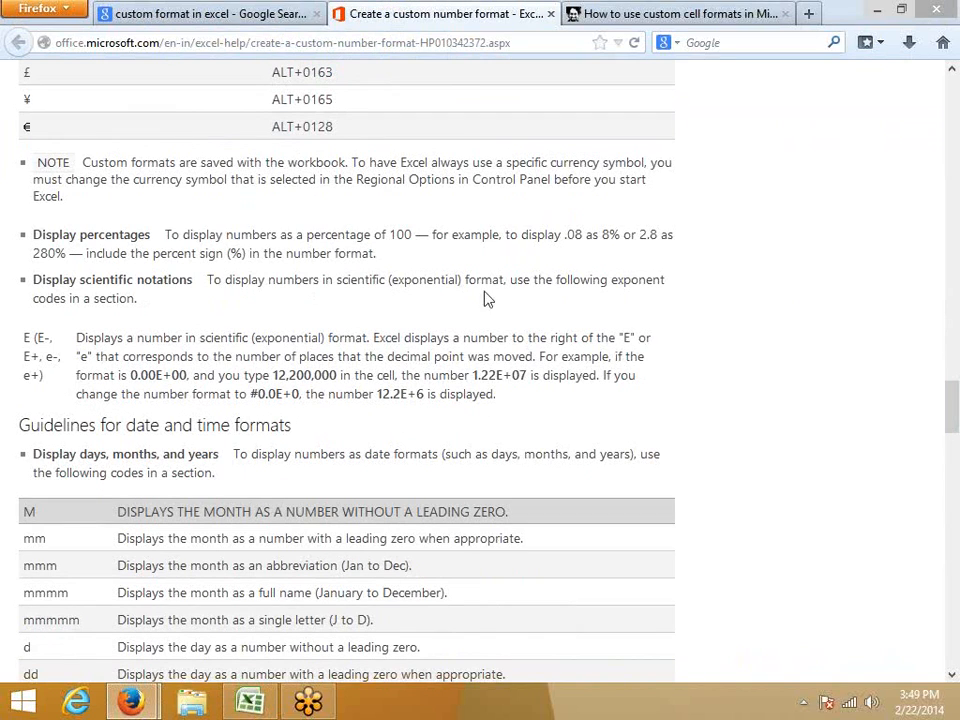
double_click(237, 253)
left_click(250, 702)
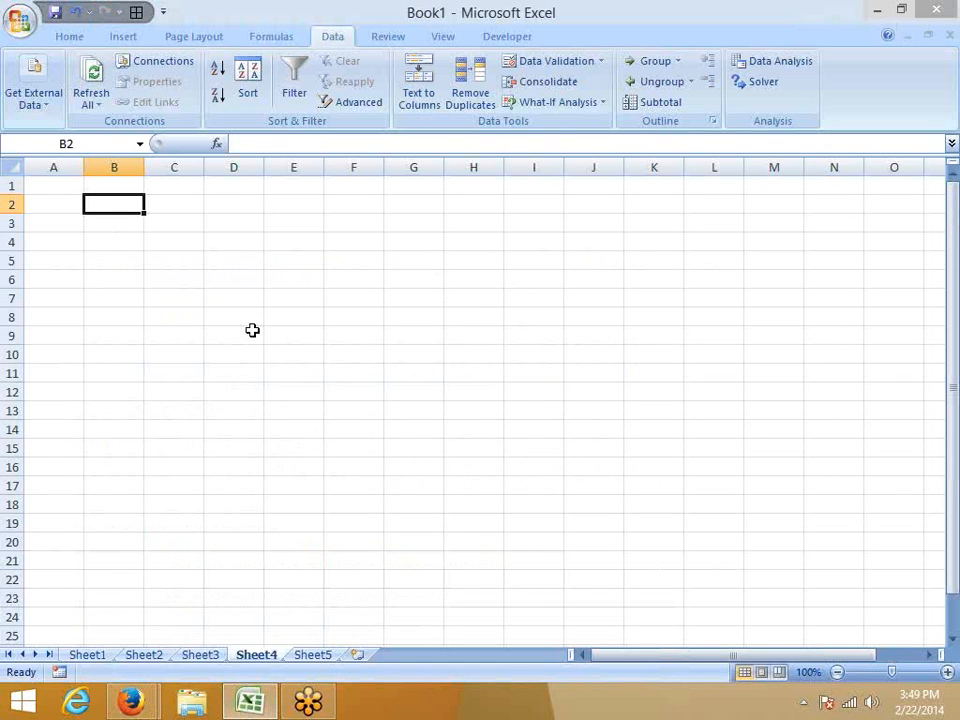
type("1")
key("Escape")
type(".")
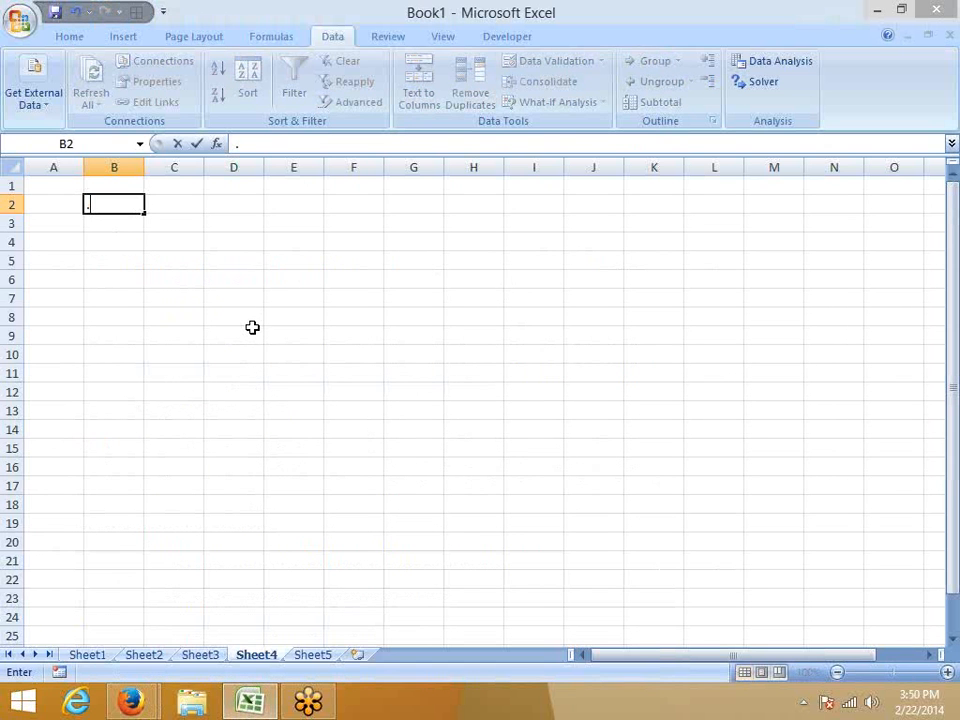
type("025")
key("BackSpace")
key("BackSpace")
key("BackSpace")
key("BackSpace")
type(".02")
key("ctrl+Return")
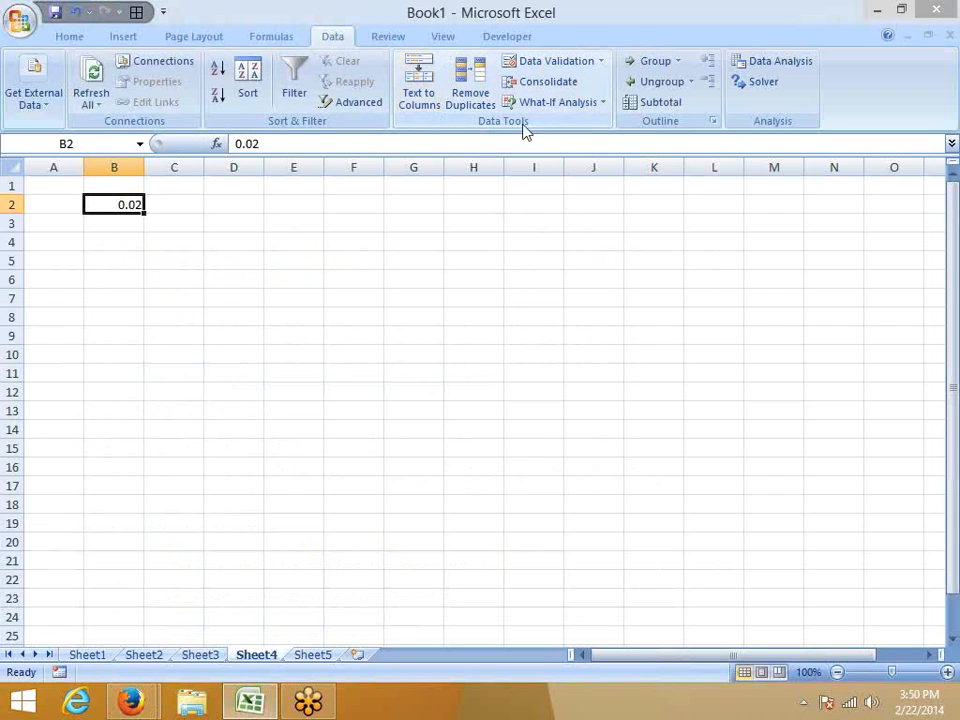
Apply the custom number format #% to cell B2.
left_click(62, 36)
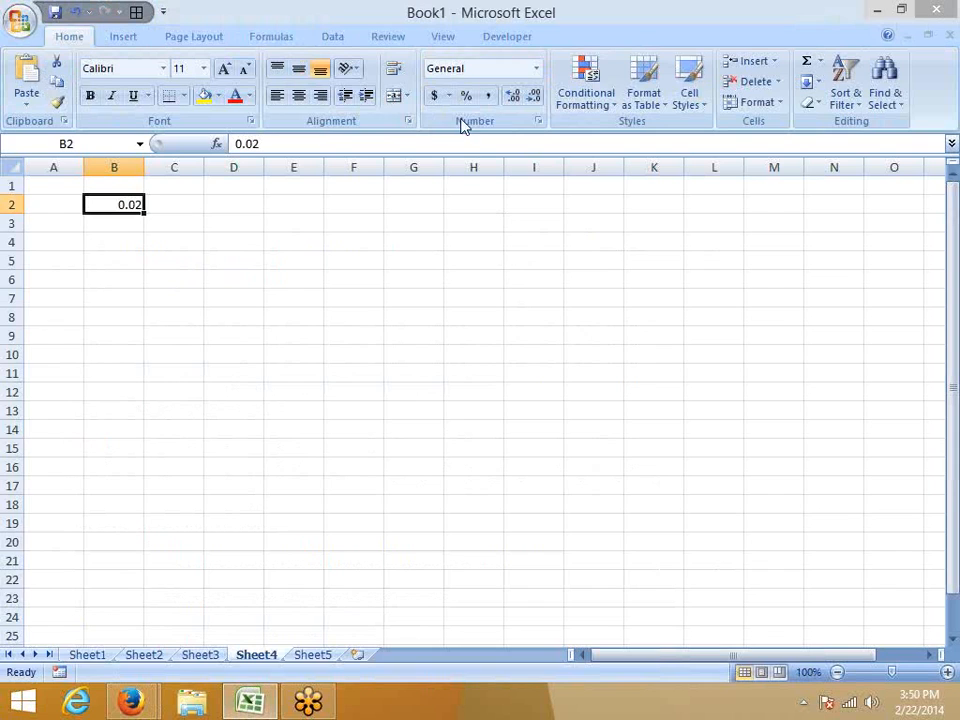
left_click(540, 121)
left_click(396, 343)
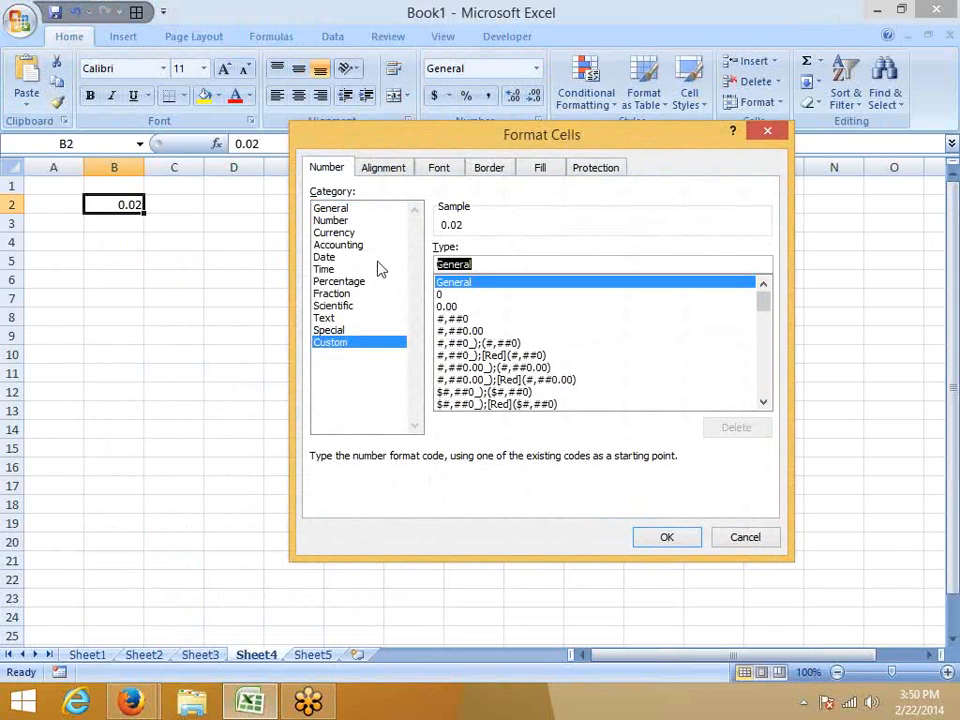
type("%")
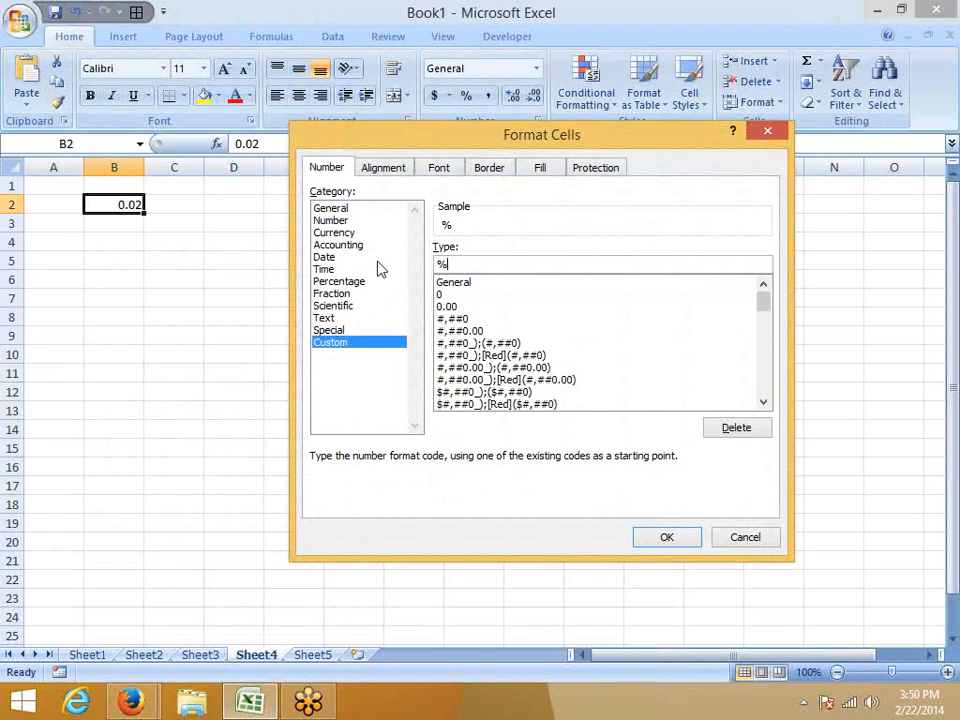
left_click(440, 264)
type("#")
key("Return")
Enter 25% in cell B2 and reselect the cell.
type("25")
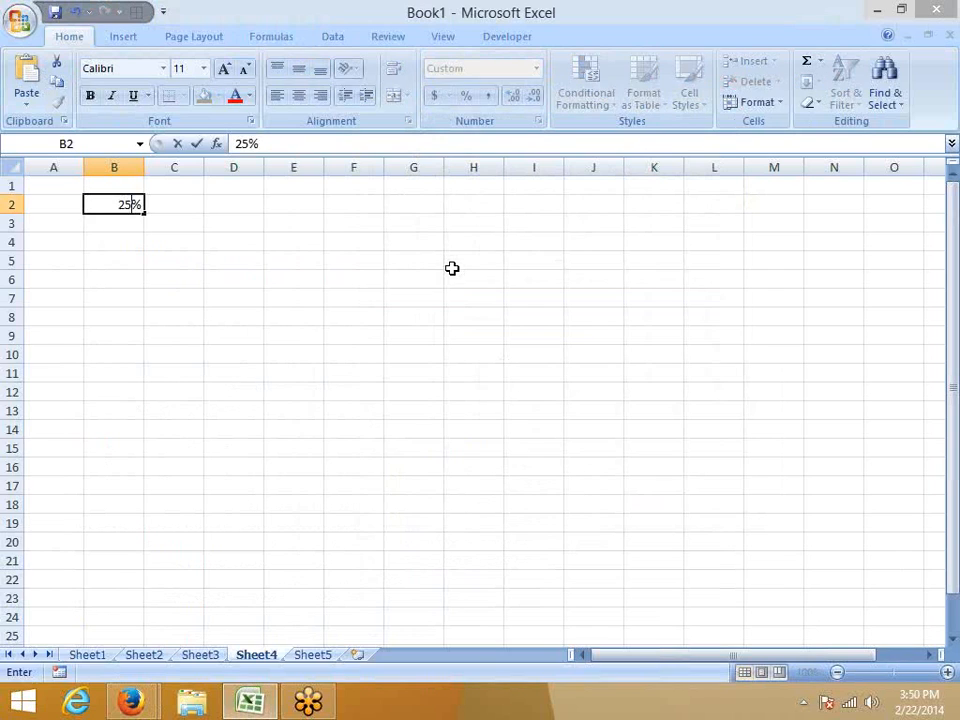
key("Return")
key("Up")
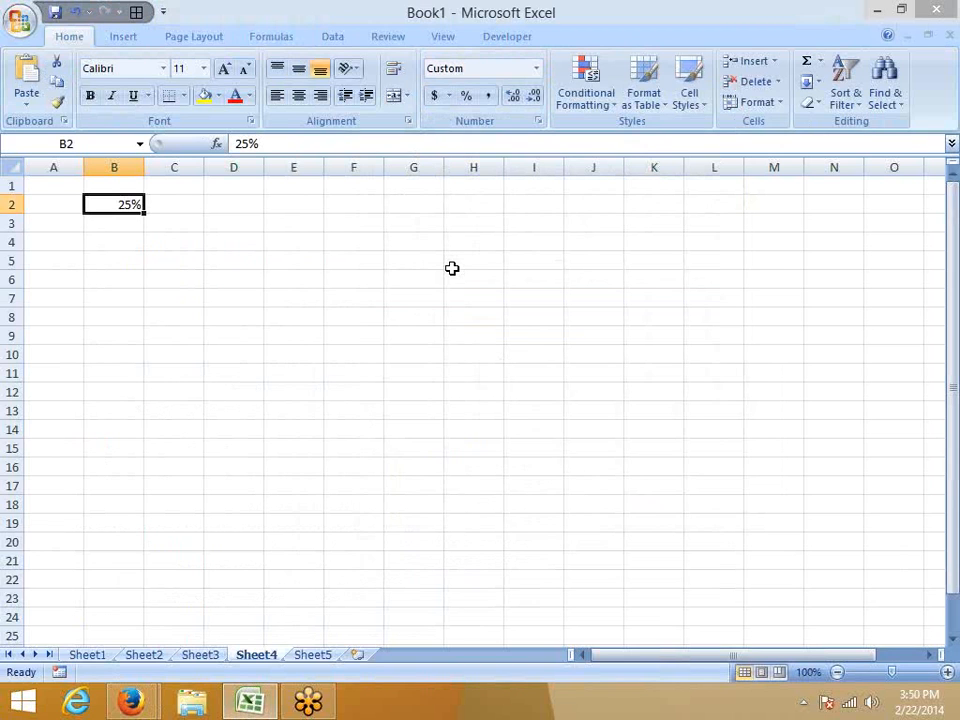
Switch to Firefox and highlight the M, d and yy codes in the article's date format table.
key("alt+Tab")
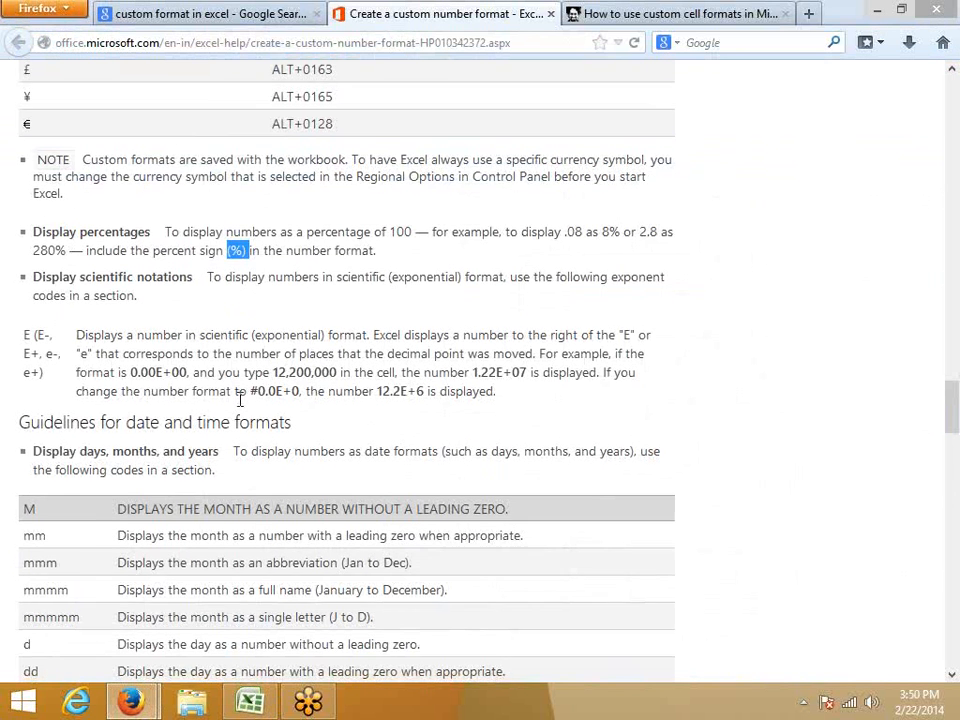
scroll(240, 400, "down", 5)
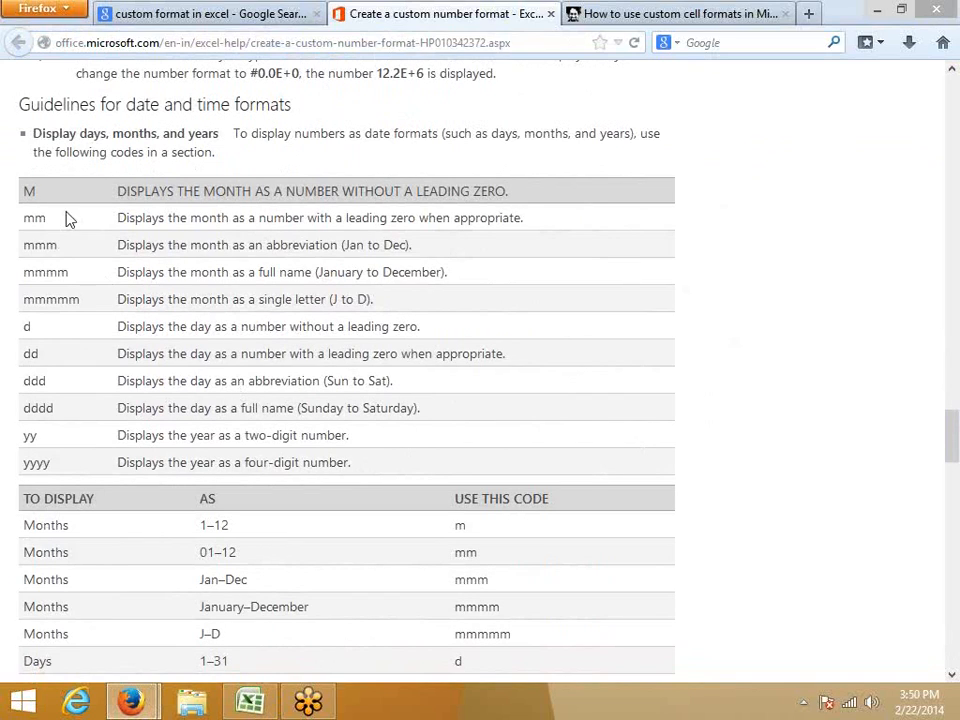
double_click(36, 199)
double_click(31, 328)
double_click(31, 435)
left_click(130, 320)
scroll(130, 320, "down", 2)
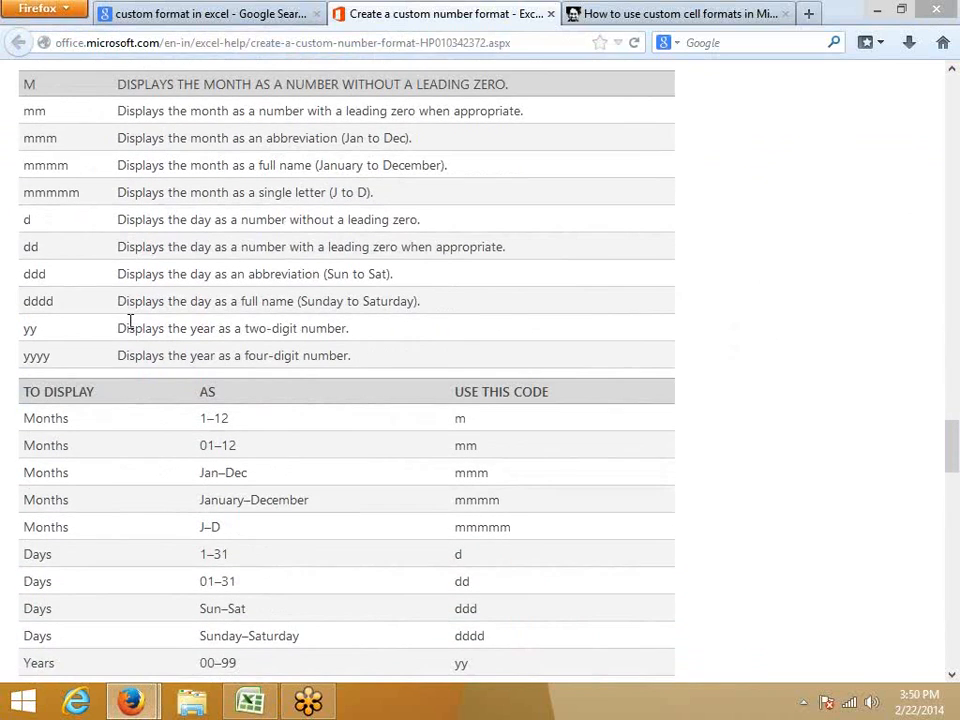
Highlight each month code from M to mmmmm in the date format table.
double_click(36, 88)
double_click(34, 112)
double_click(41, 143)
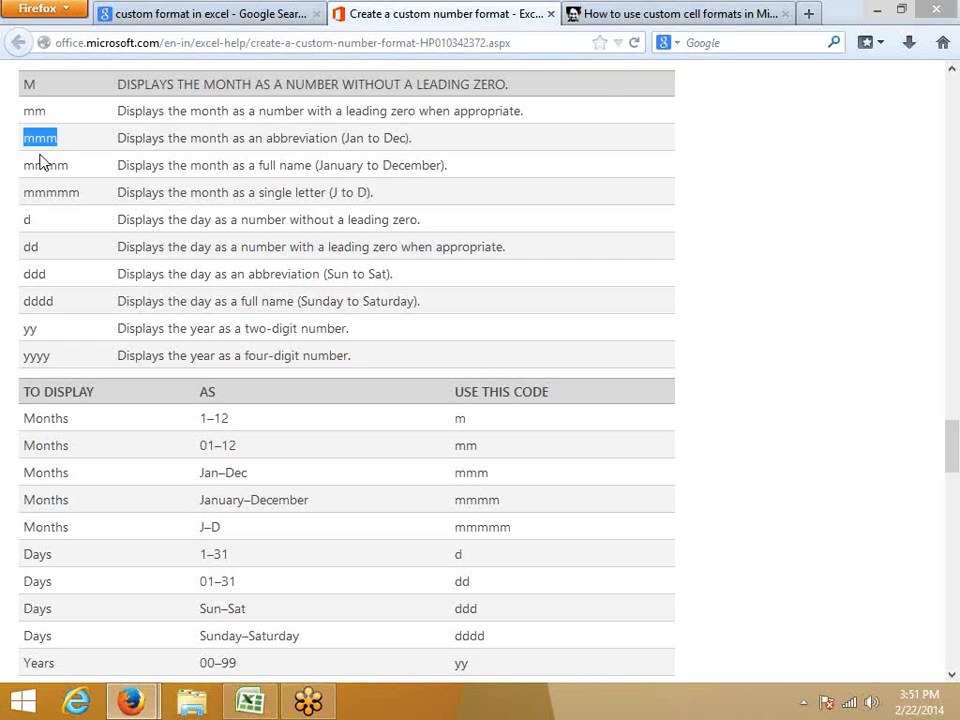
double_click(41, 166)
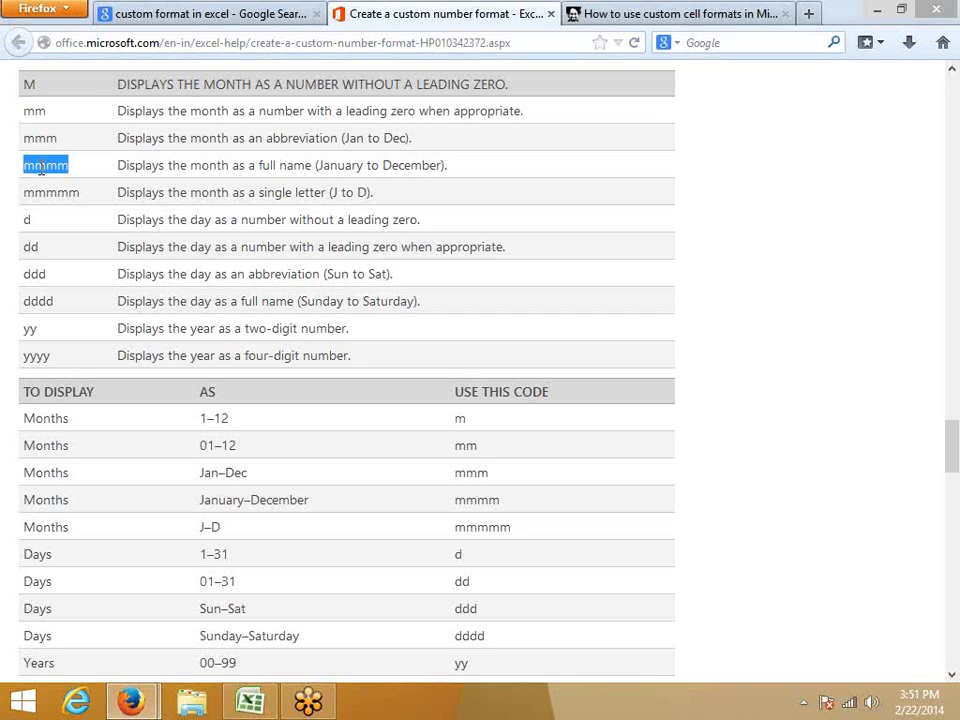
double_click(40, 192)
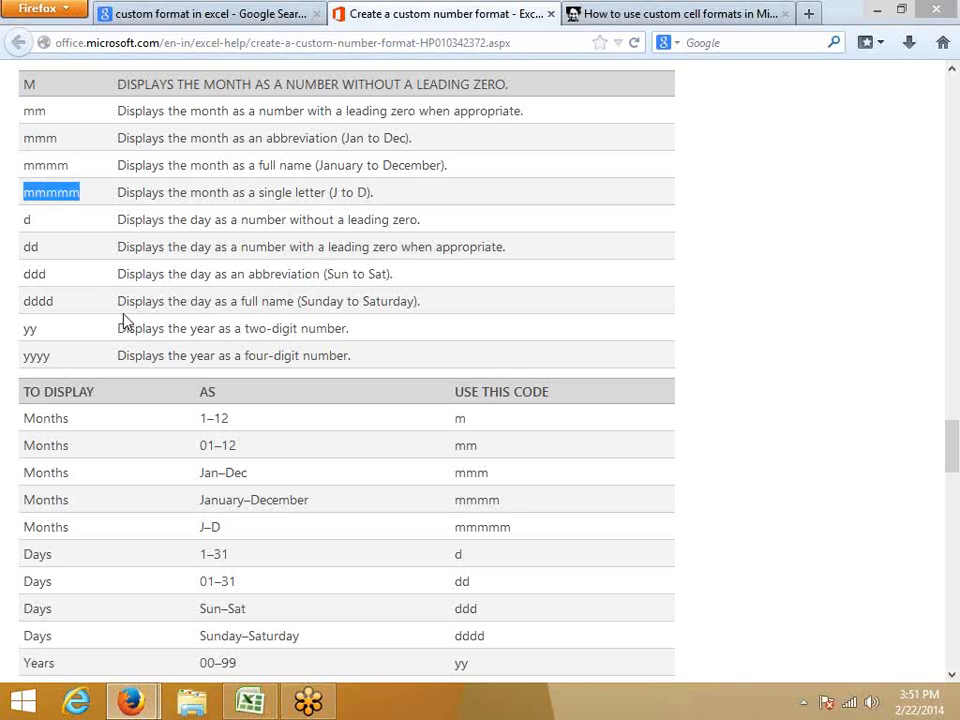
Highlight the day codes d to dddd and the year codes yy and yyyy in the date format table.
double_click(27, 219)
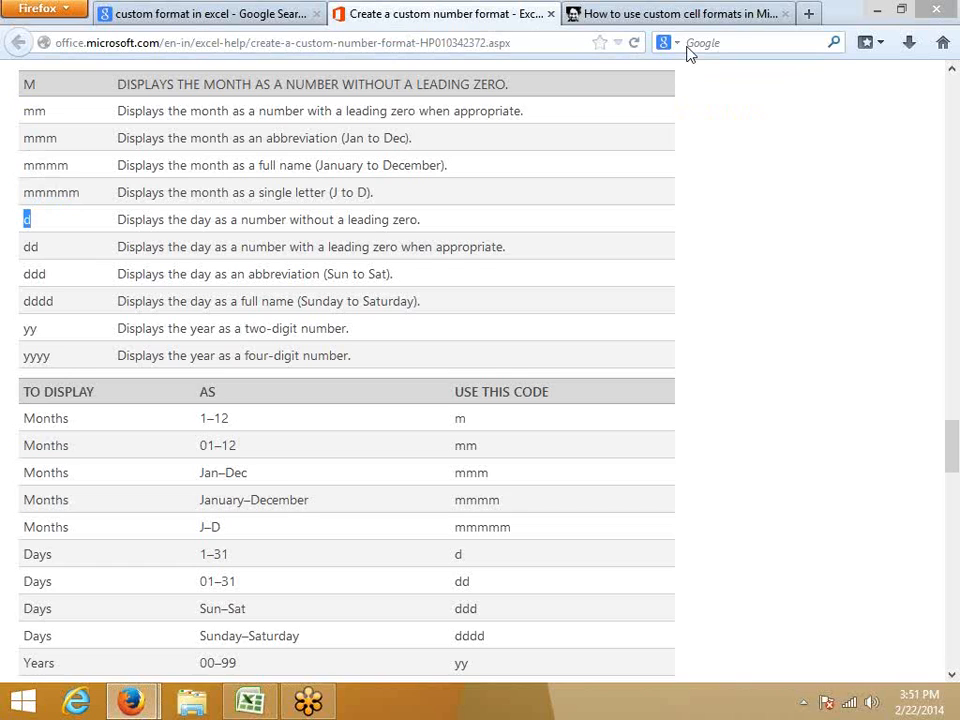
left_click(45, 298)
double_click(38, 247)
double_click(36, 274)
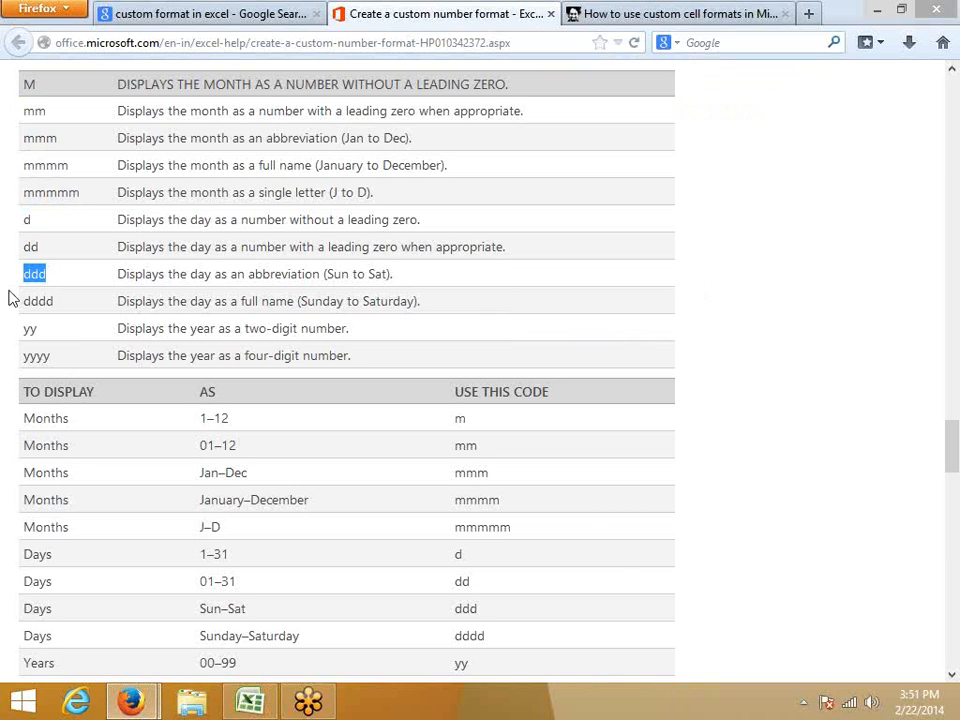
double_click(27, 301)
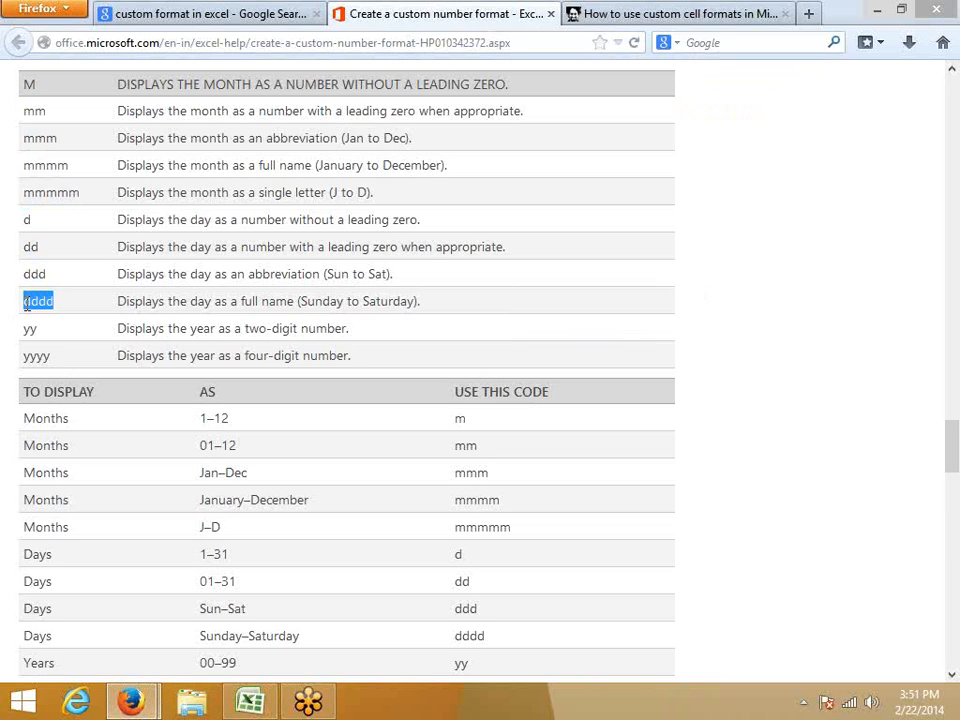
double_click(314, 301)
double_click(36, 329)
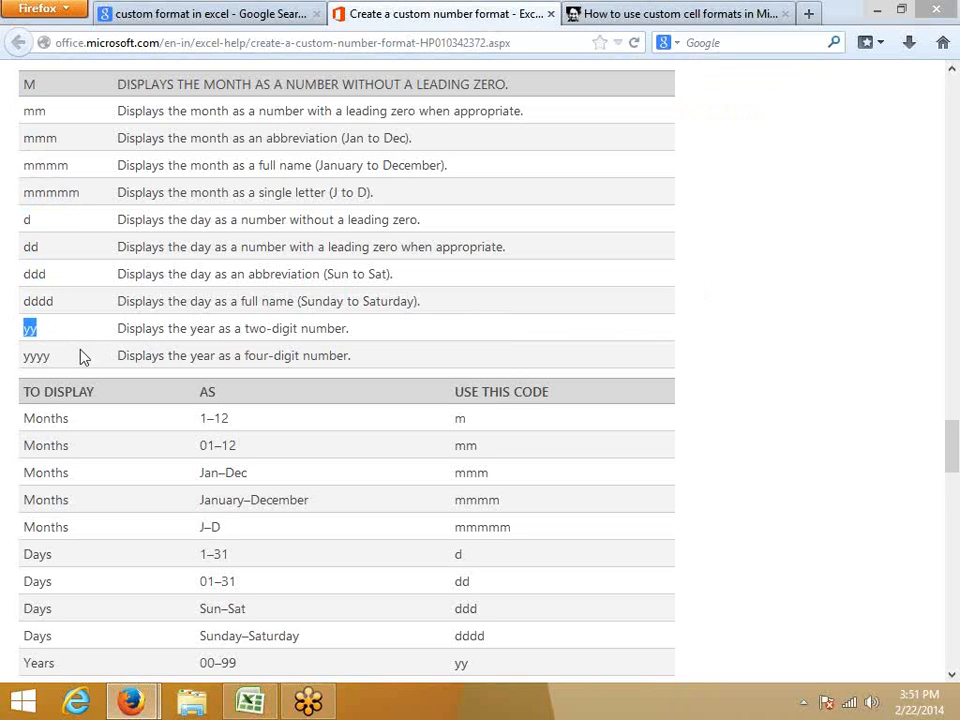
double_click(36, 356)
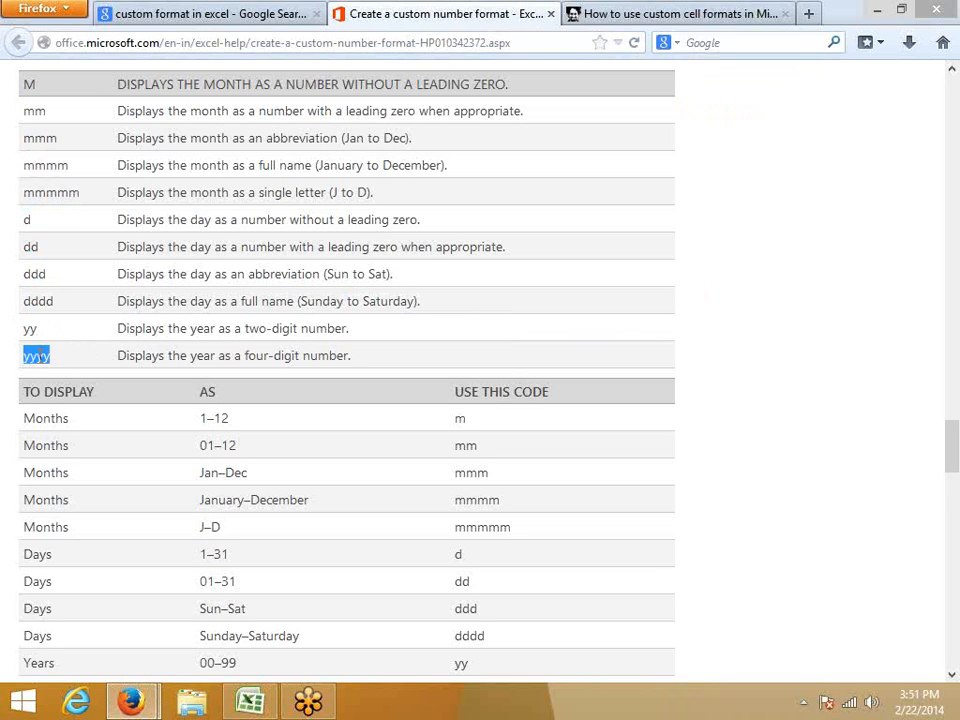
Highlight the month codes m to mmmmm and several of their display ranges in the "To display" table.
scroll(255, 311, "down", 4)
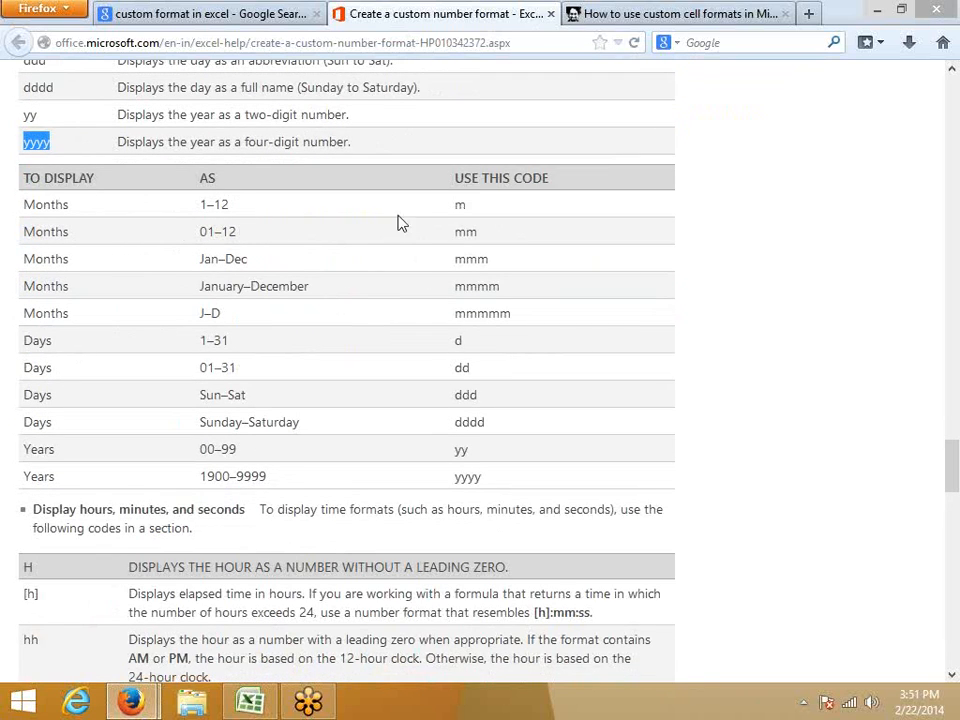
double_click(460, 204)
left_click_drag(200, 206, 259, 213)
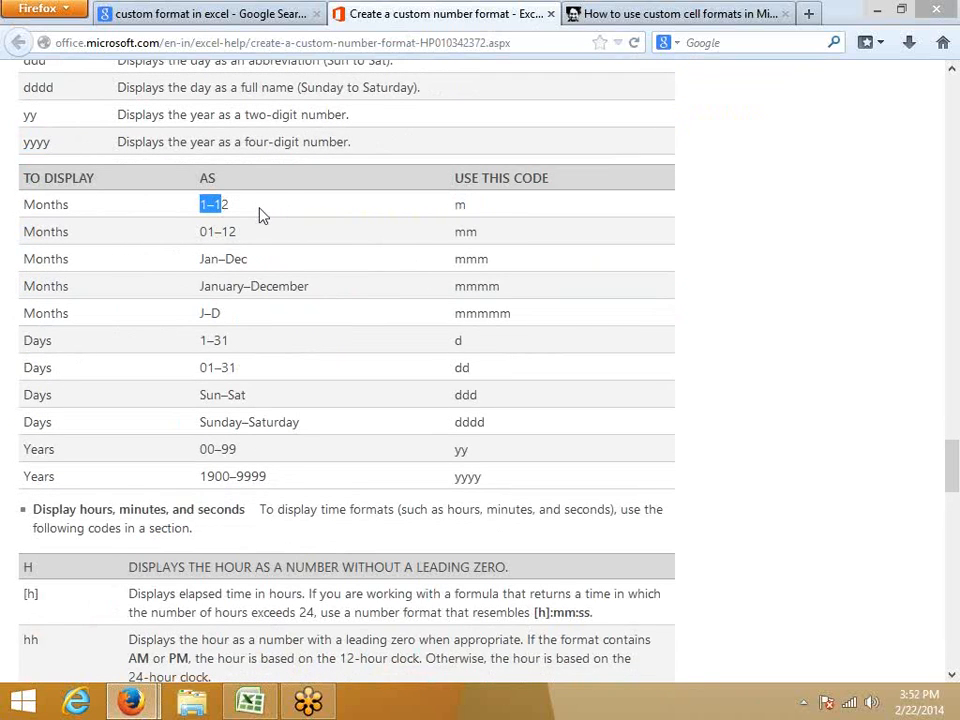
double_click(465, 231)
left_click_drag(201, 230, 246, 229)
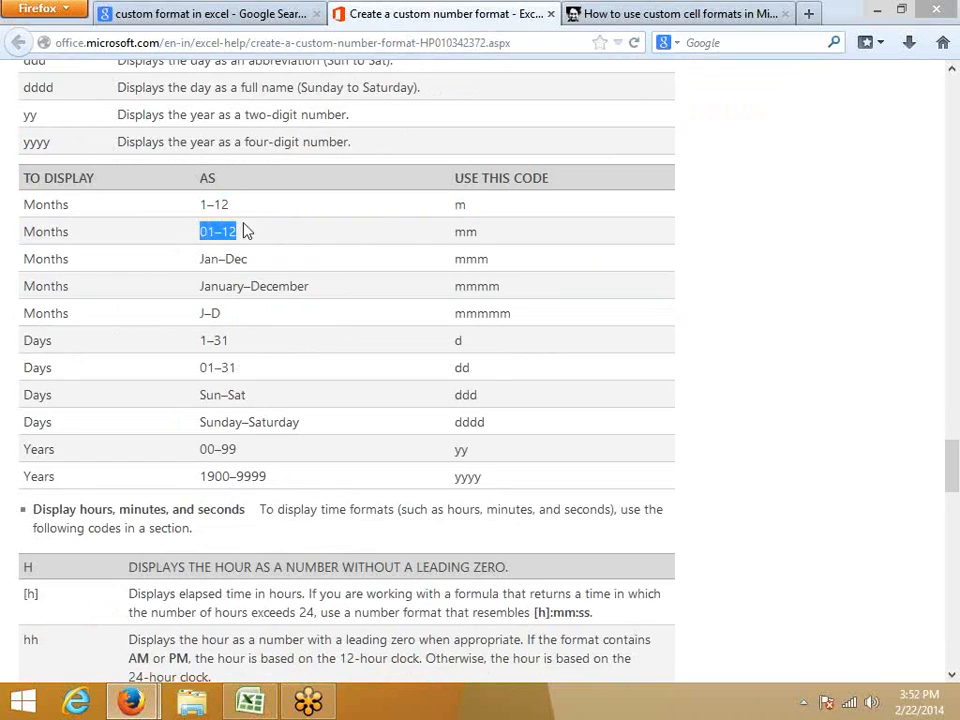
double_click(462, 262)
left_click_drag(200, 258, 252, 259)
double_click(478, 287)
left_click(452, 318)
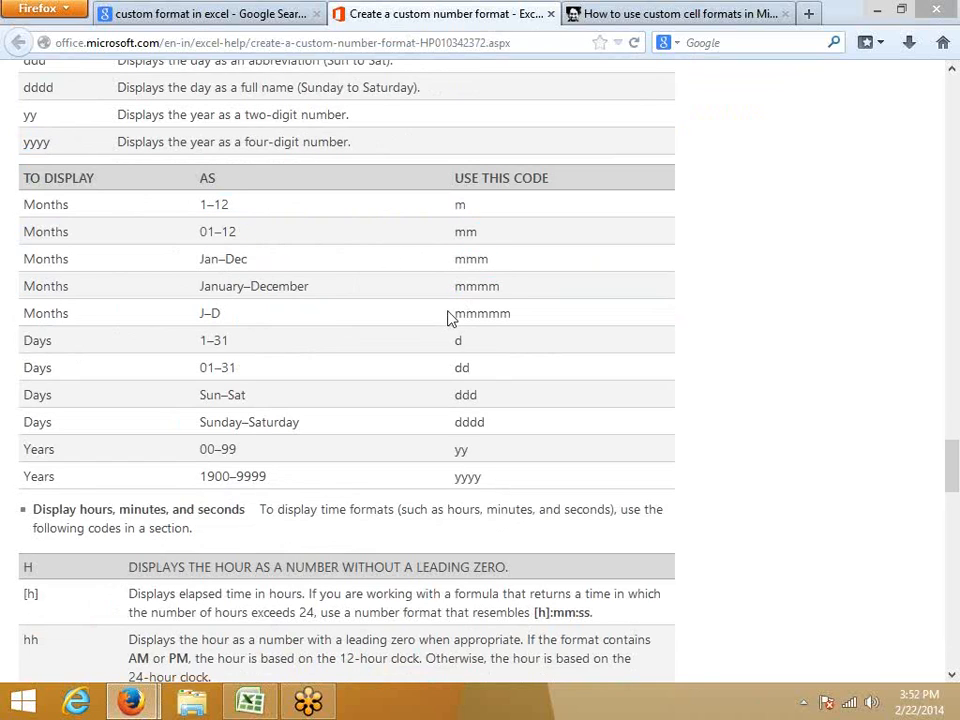
double_click(470, 314)
Highlight the day codes d to dddd and the yy year code in the "To display" table.
double_click(458, 340)
left_click(461, 367)
double_click(461, 367)
double_click(465, 395)
double_click(469, 422)
left_click(470, 468)
Return to Excel and enter the date 1/1 in cell C5 on Sheet4.
left_click(250, 703)
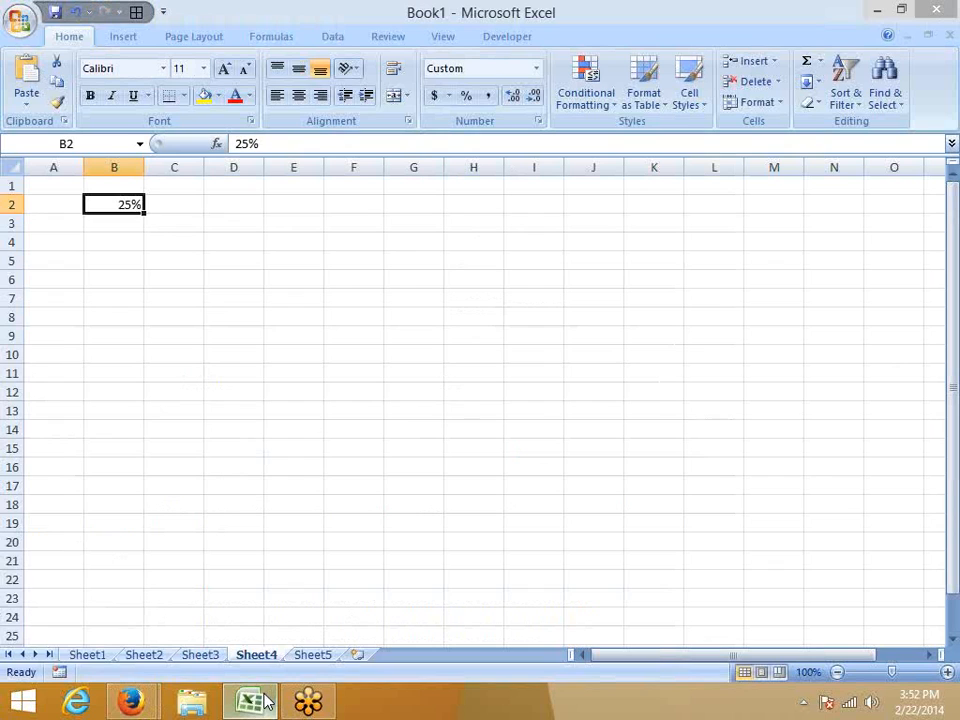
left_click(199, 262)
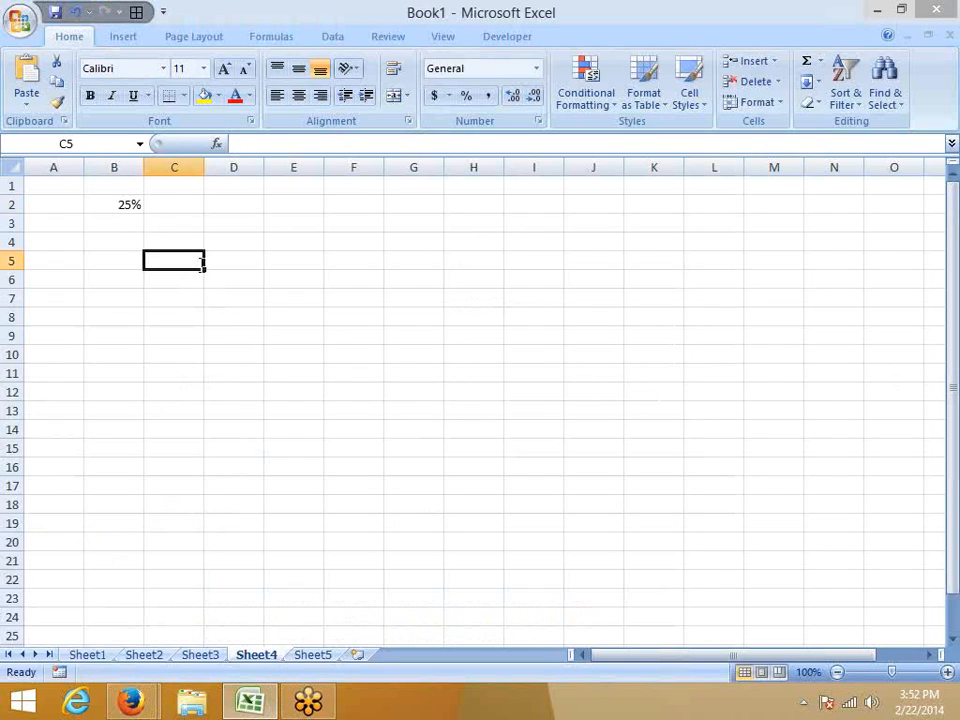
type("1/1")
key("Return")
left_click(199, 262)
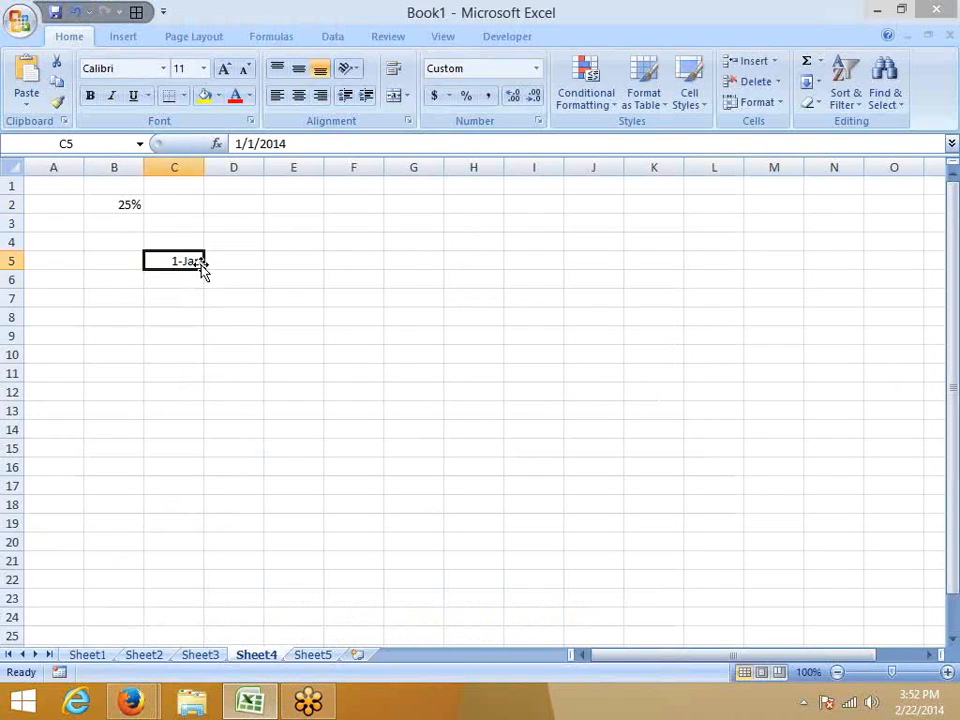
Try the custom date format DD-MMMM.DDD-YYY,DDDDD on cell C5 and close the Format Cells dialog.
left_click(538, 121)
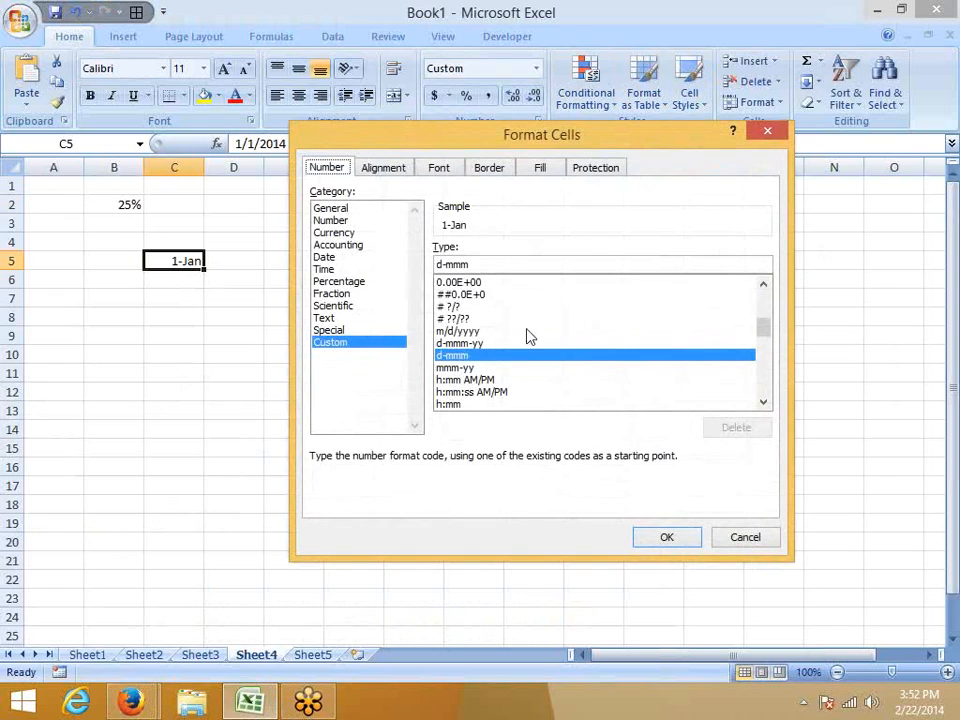
left_click(493, 262)
type("DD")
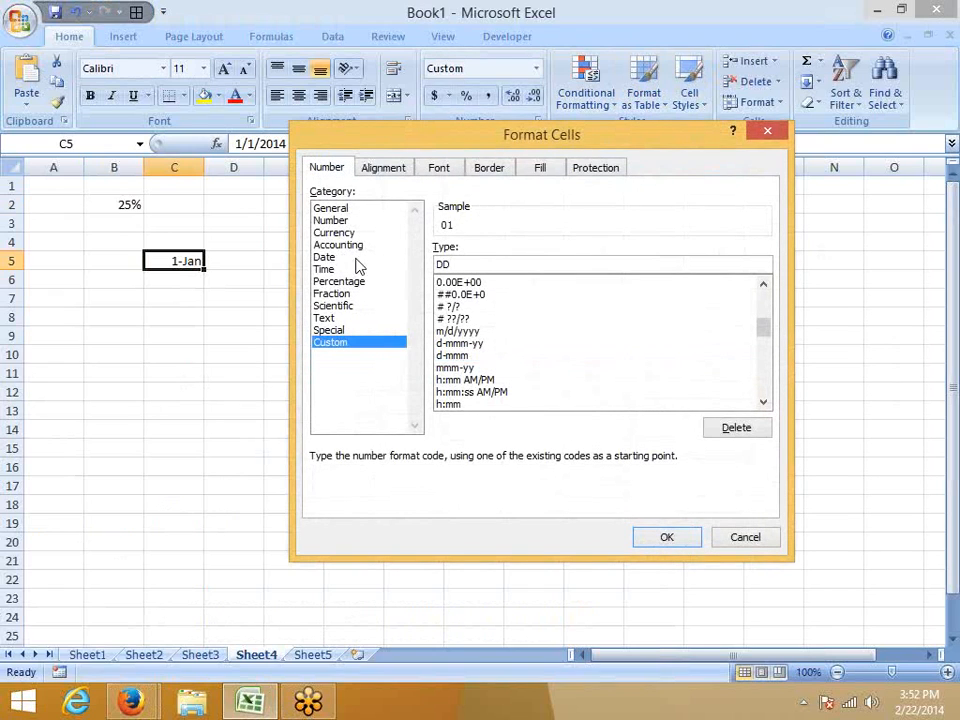
type("-MMMM.DDD")
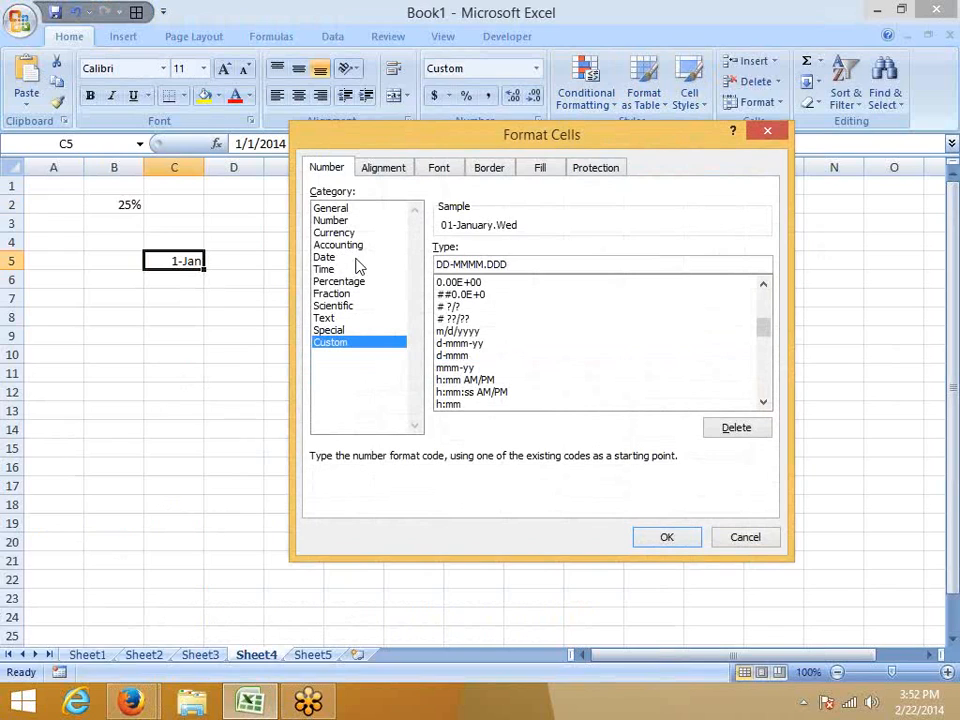
type("-YYY,DDDDD")
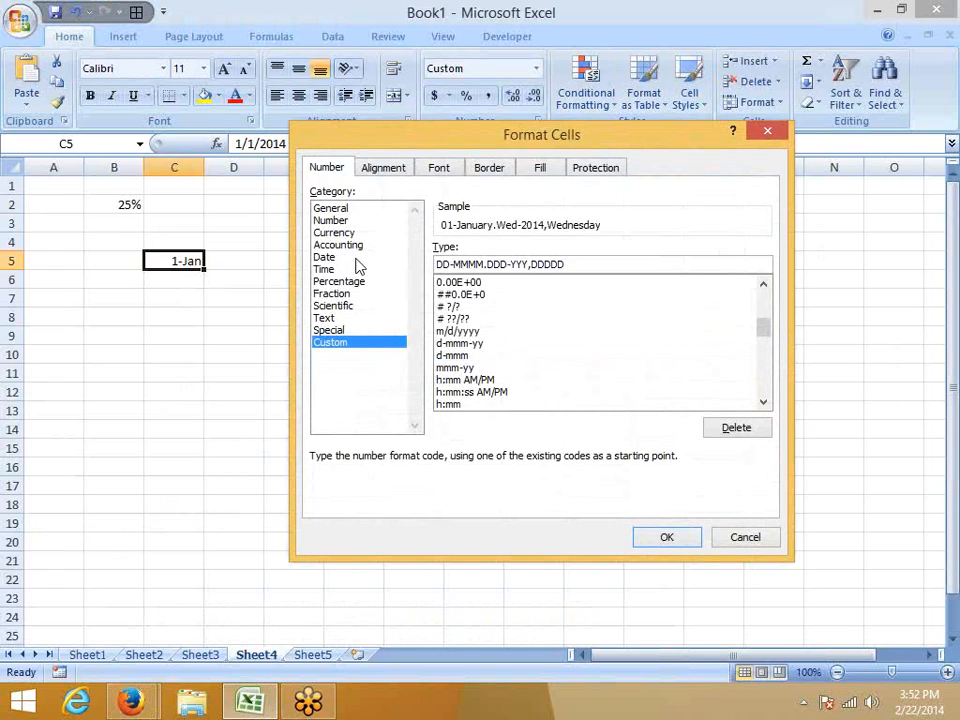
key("Return")
Switch to Firefox and highlight the hh, mm, ss, am/pm and A/P codes in the article's time format table.
key("alt+Tab")
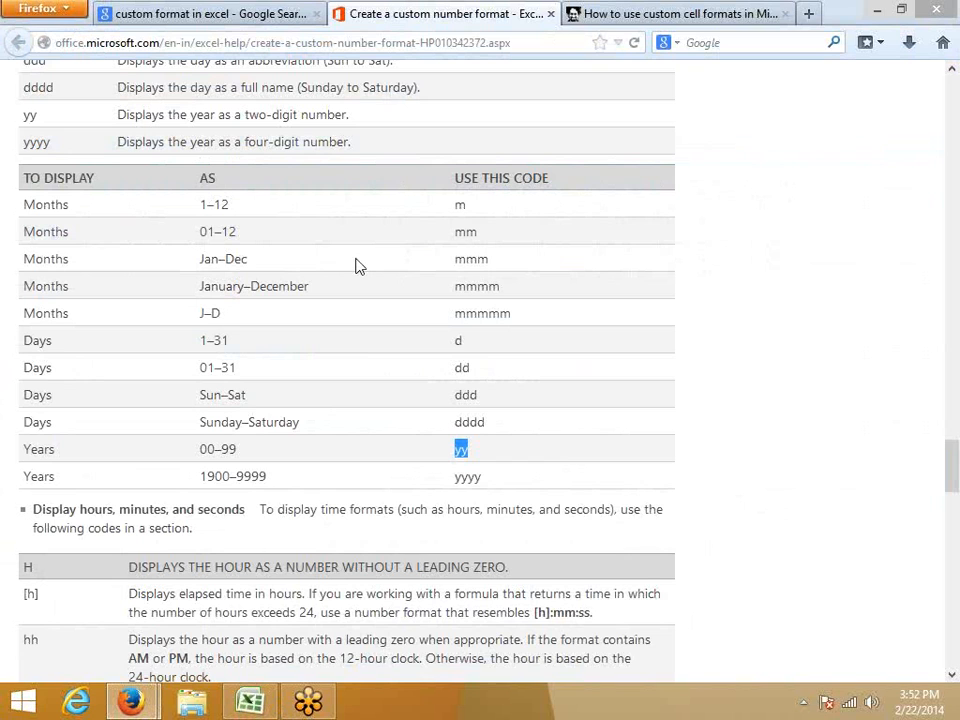
scroll(407, 268, "down", 5)
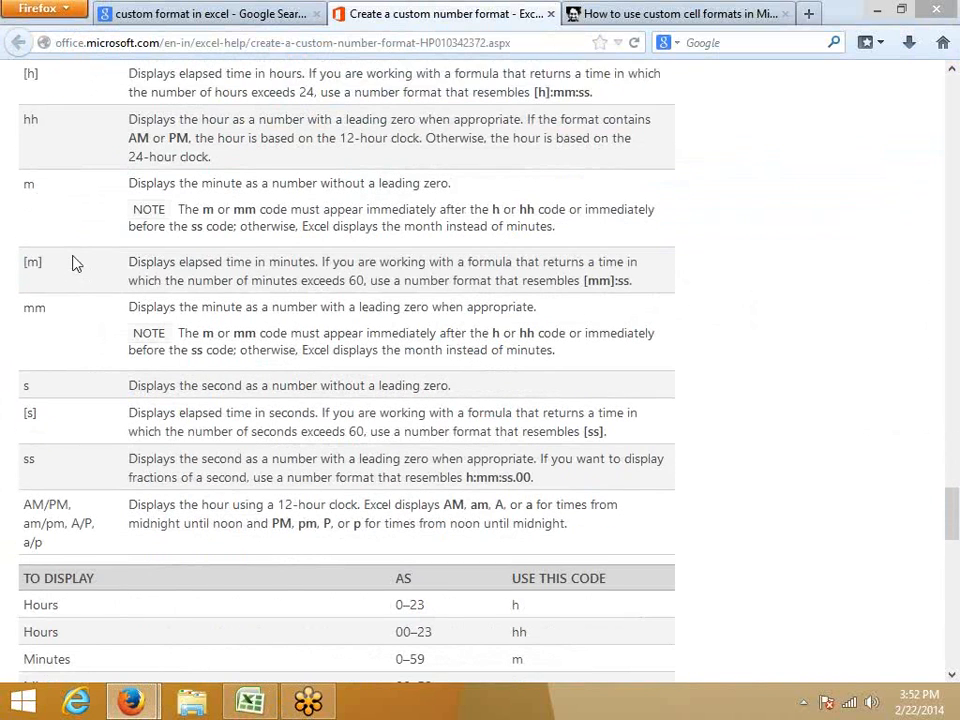
scroll(72, 263, "up", 1)
double_click(30, 212)
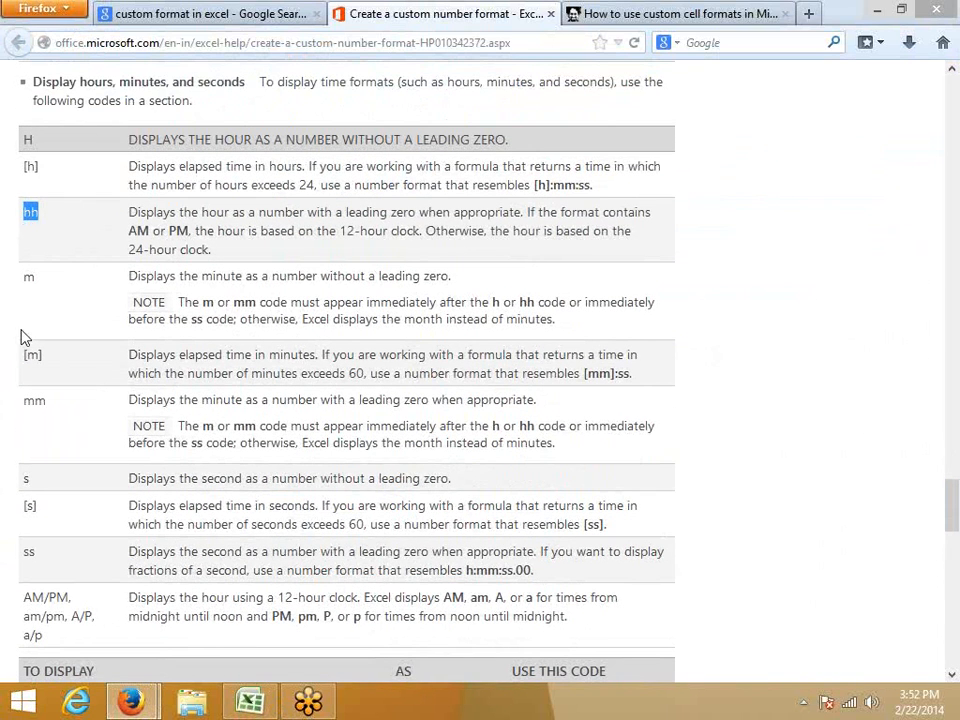
double_click(33, 399)
double_click(29, 552)
key("alt")
double_click(41, 618)
left_click_drag(71, 617, 94, 616)
Return to Excel and enter the time 10:20:10 in cell E7 on Sheet4.
key("alt+Tab")
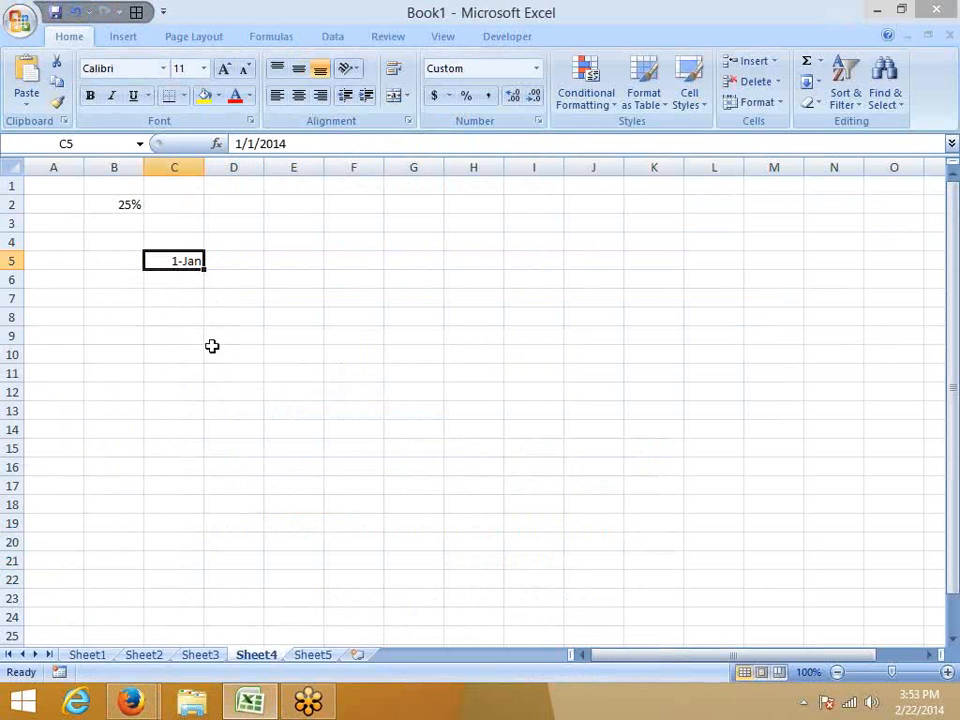
left_click(288, 300)
type("10:")
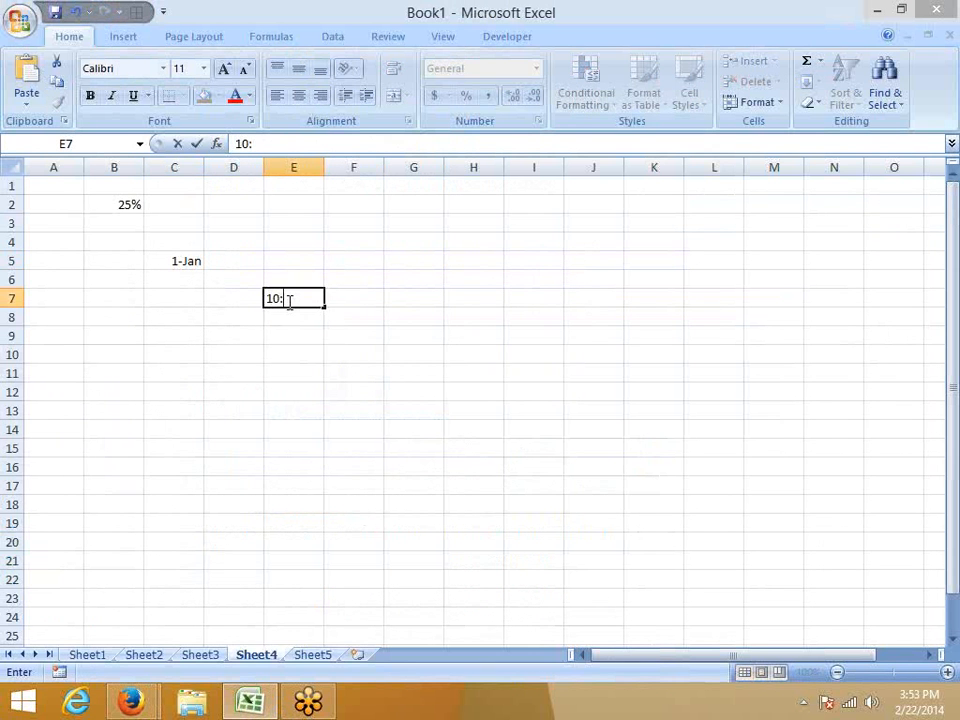
type("20:10")
key("Return")
left_click(288, 300)
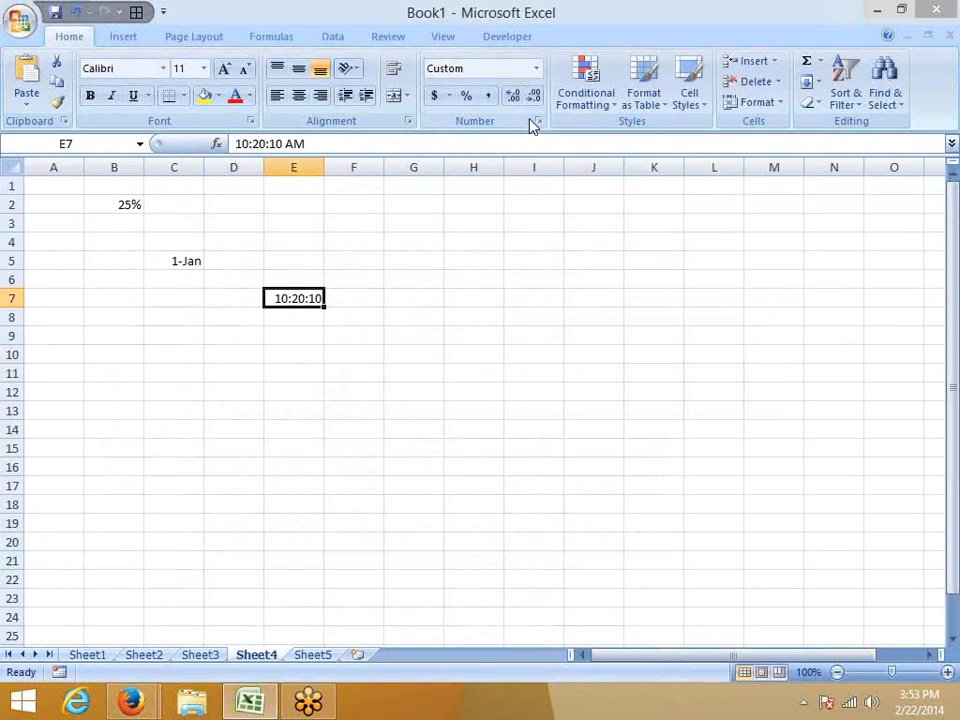
double_click(296, 143)
key("Escape")
Try the 1:30:55 PM time format on cell E7 and display its custom format code.
left_click(538, 121)
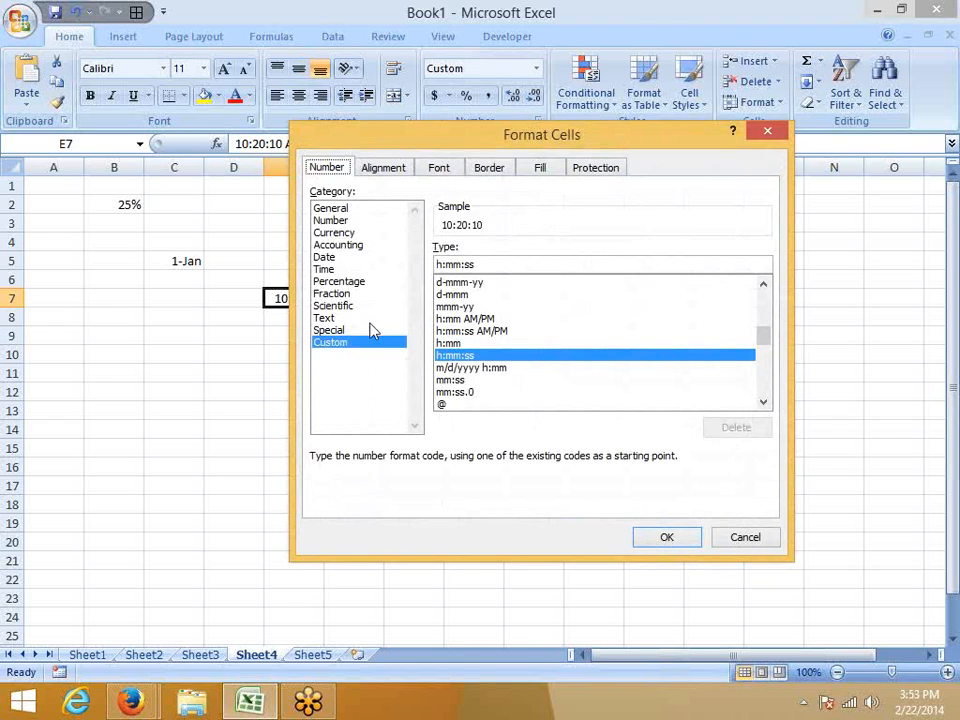
left_click(340, 269)
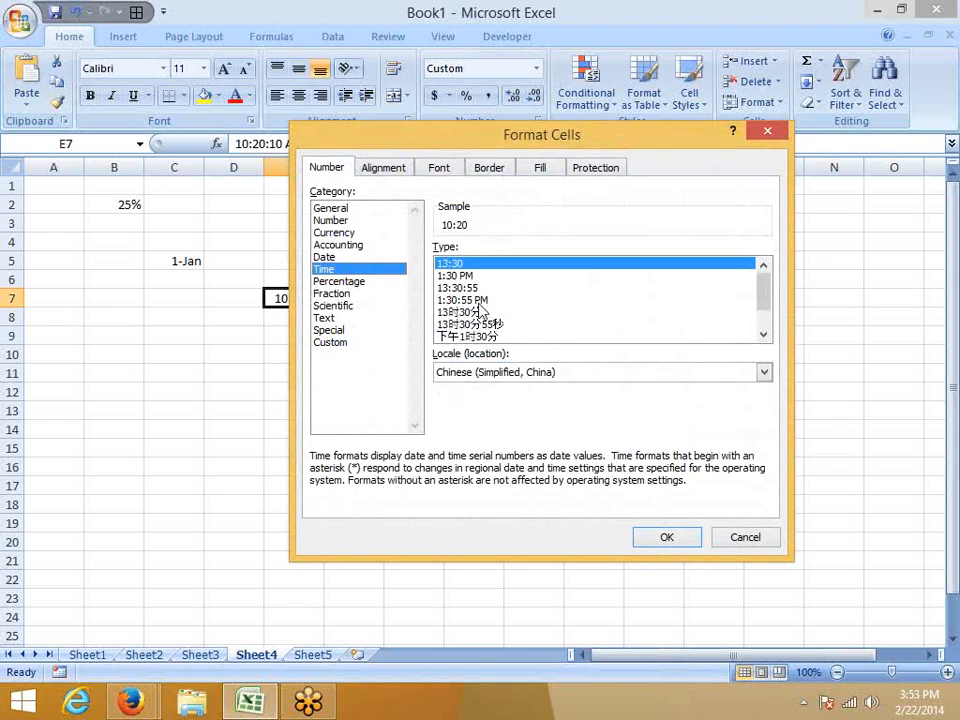
left_click(476, 300)
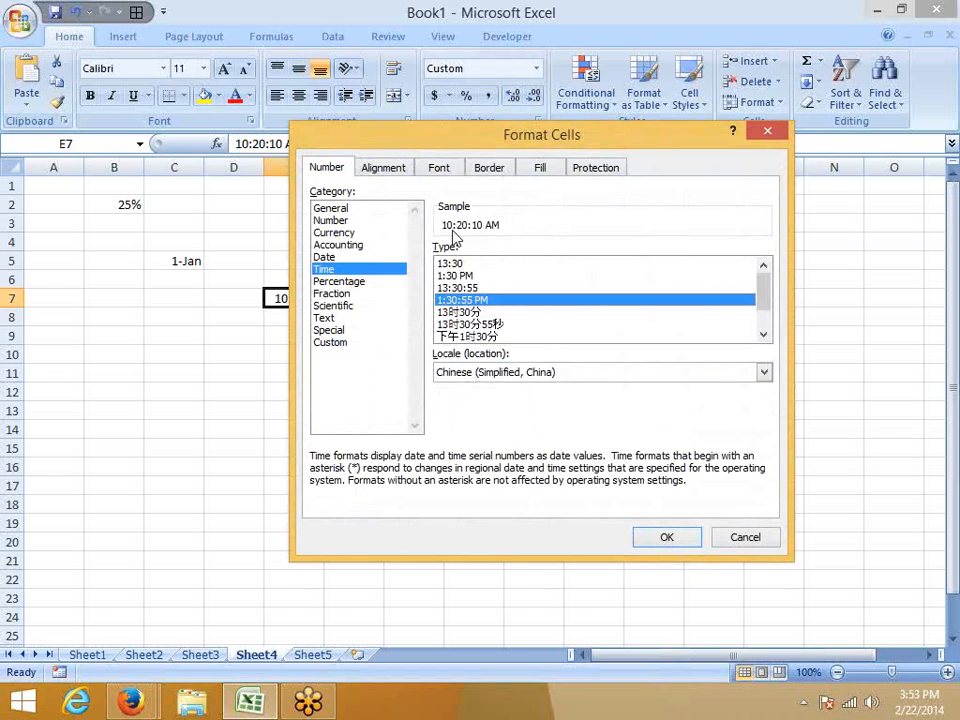
left_click(331, 343)
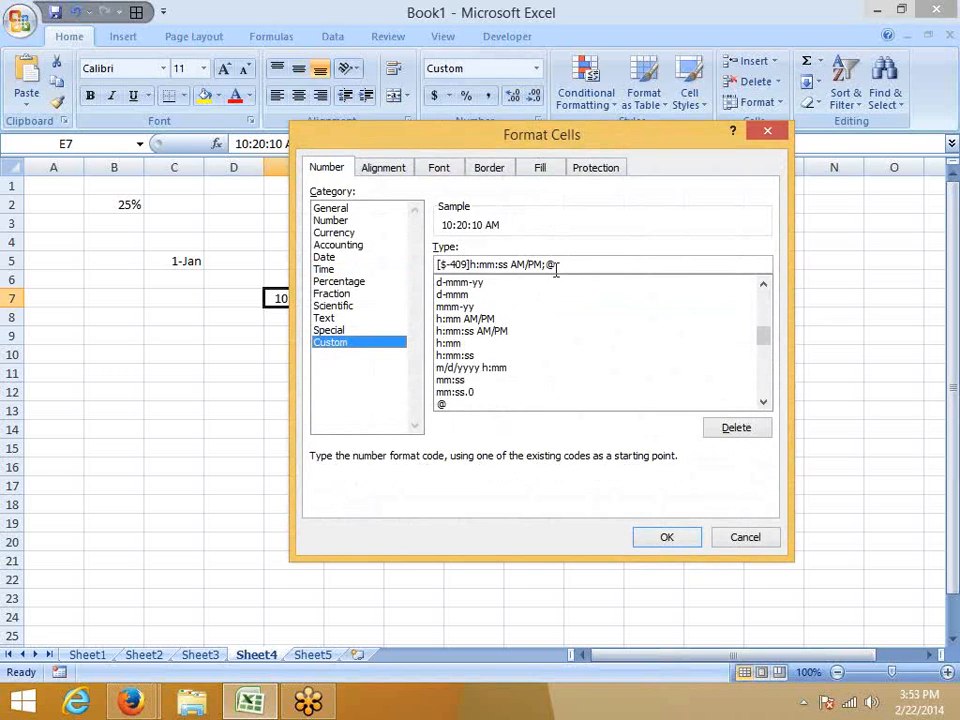
Replace the custom format code for cell E7 with HH:MM:SS AM/PM.
left_click_drag(556, 265, 233, 184)
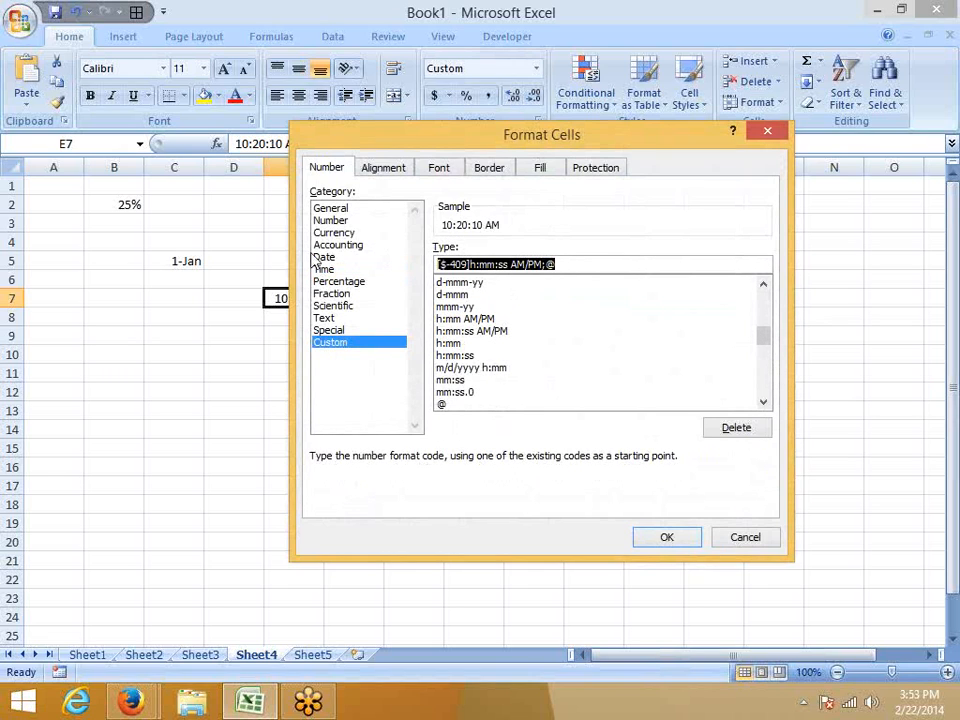
type("HH")
type("MM:")
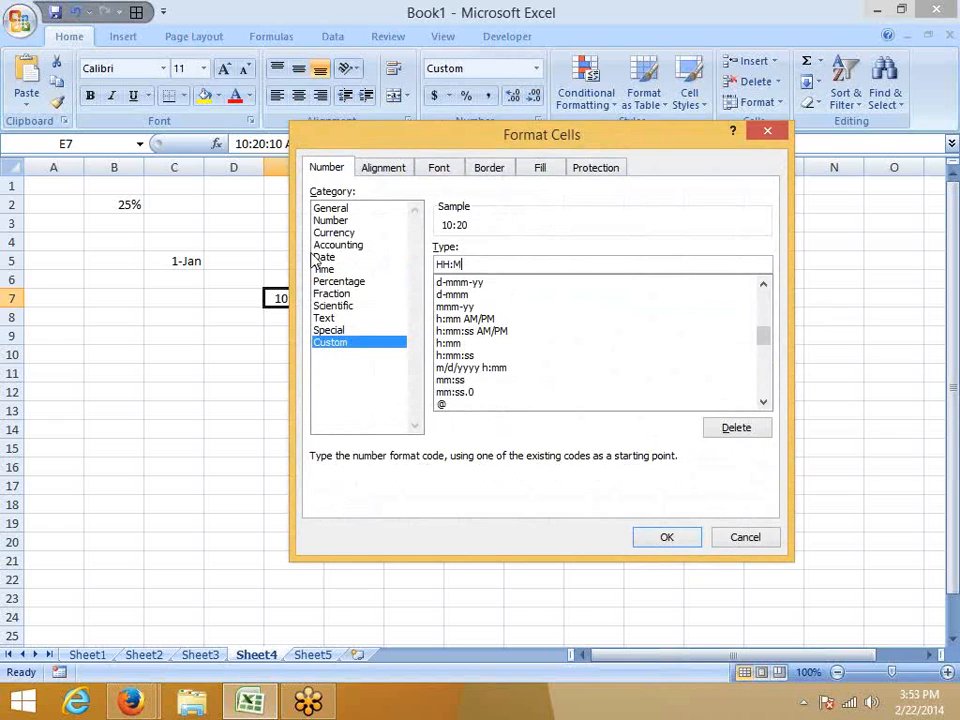
type("SS Am/P")
key("BackSpace")
key("BackSpace")
key("BackSpace")
type("M/PM")
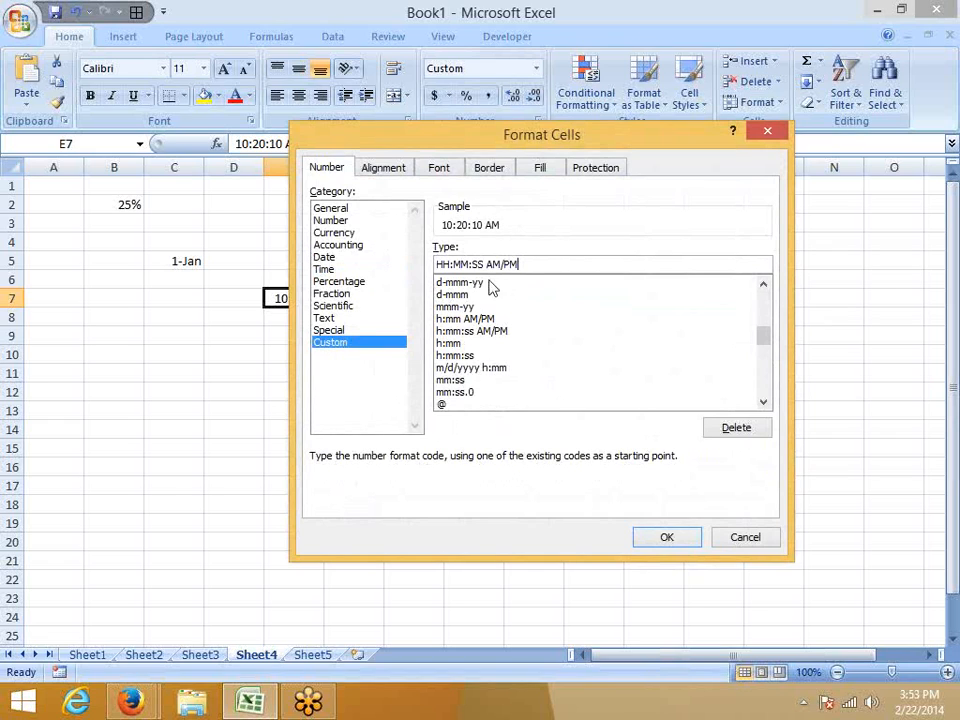
Try AM/PM HH:MM:SS as the custom code for cell E7 and close the Format Cells dialog without applying it.
left_click_drag(525, 266, 489, 268)
key("ctrl+c")
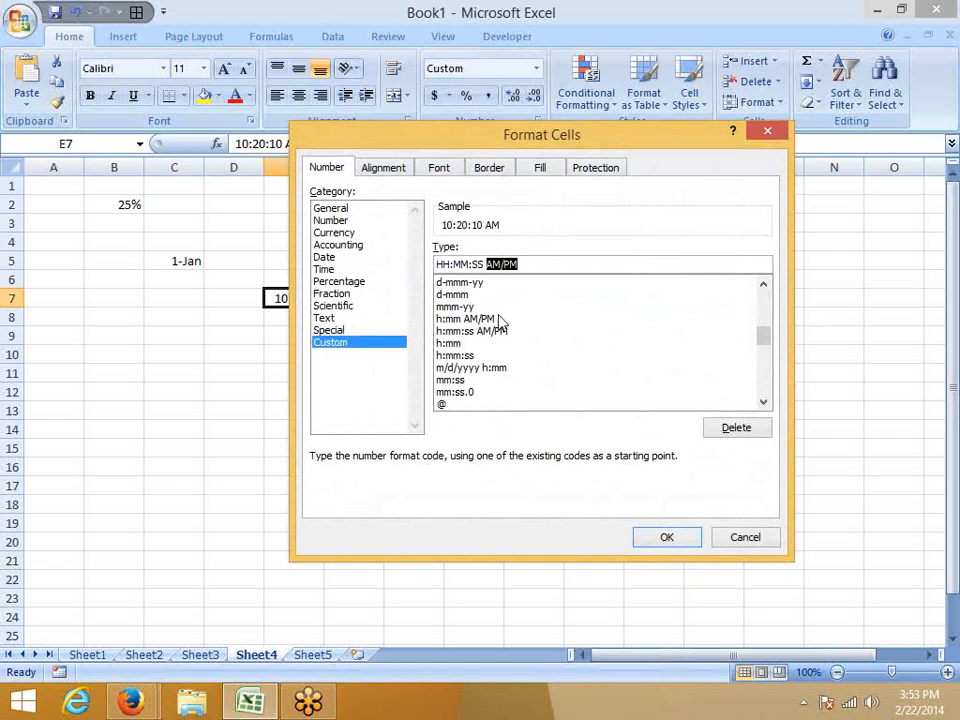
key("Delete")
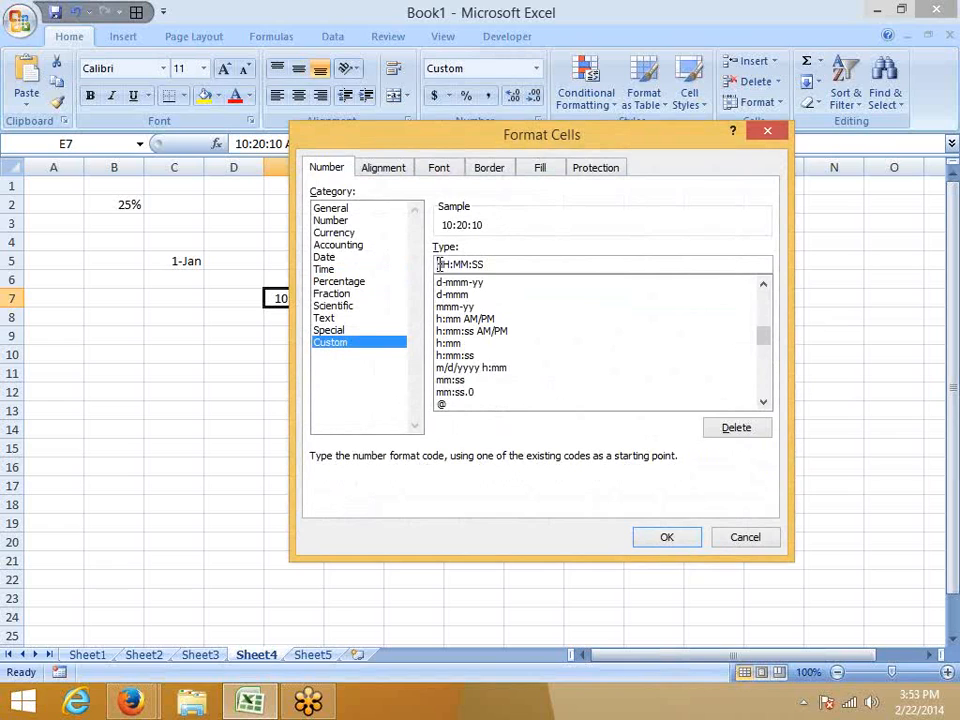
key("ctrl+v")
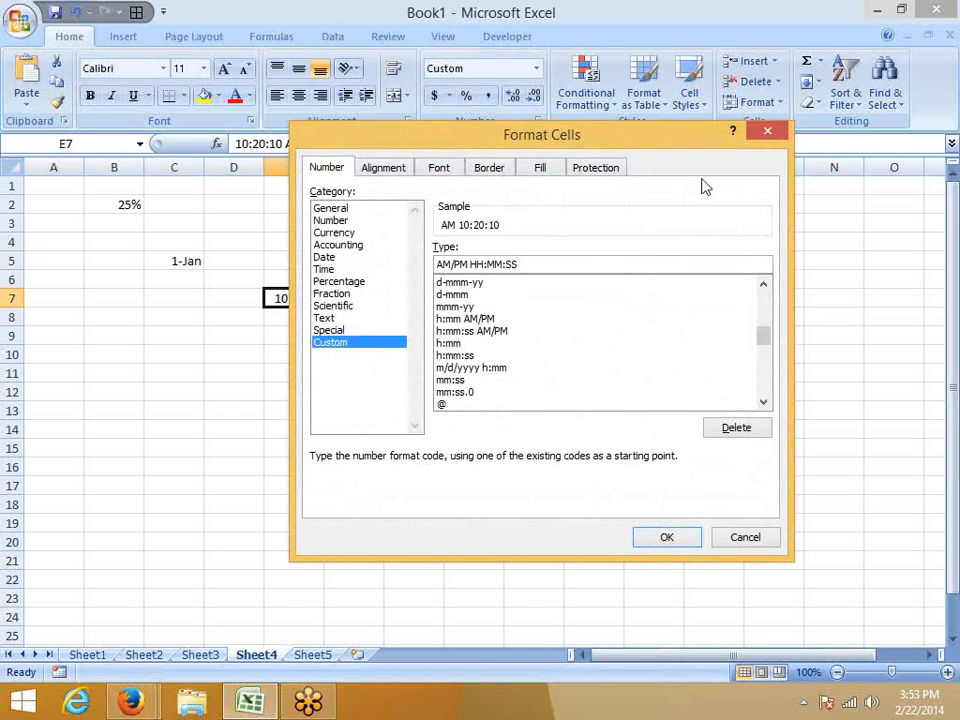
left_click(776, 132)
Enter the time 14:20:20 in cell C10 and 45:00 in cell E10.
left_click(164, 352)
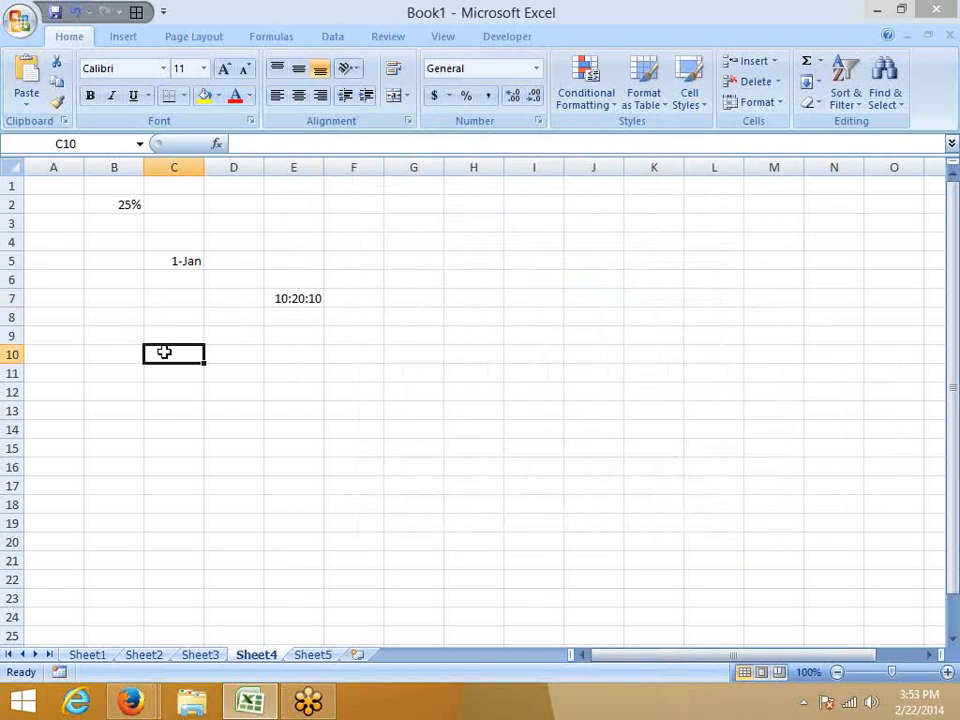
type("14:")
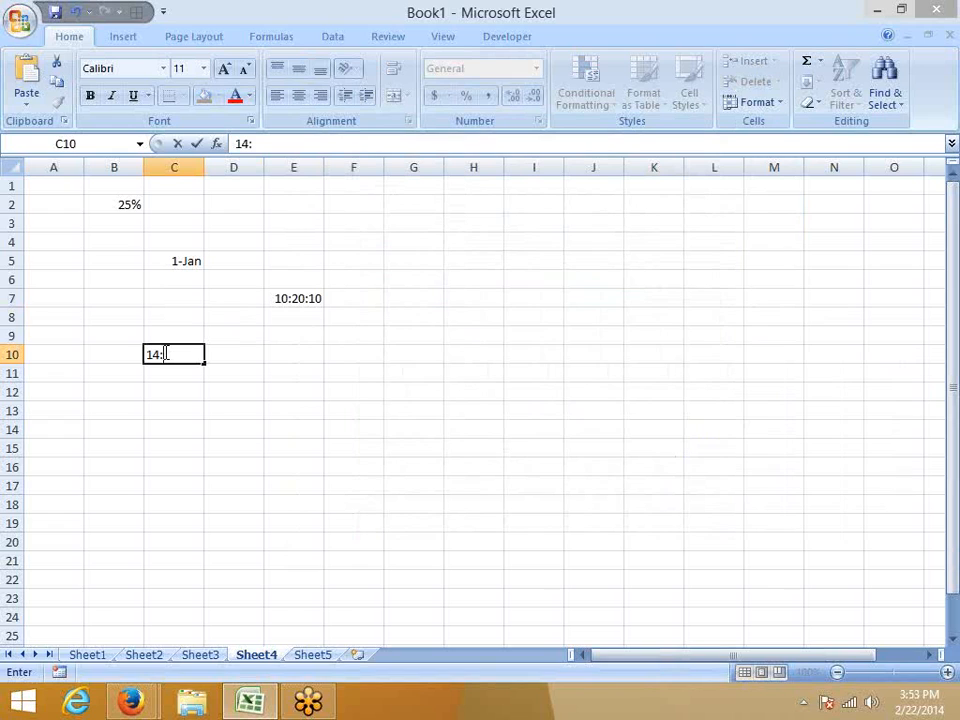
type("20:20")
key("Tab")
key("Tab")
type("45:00")
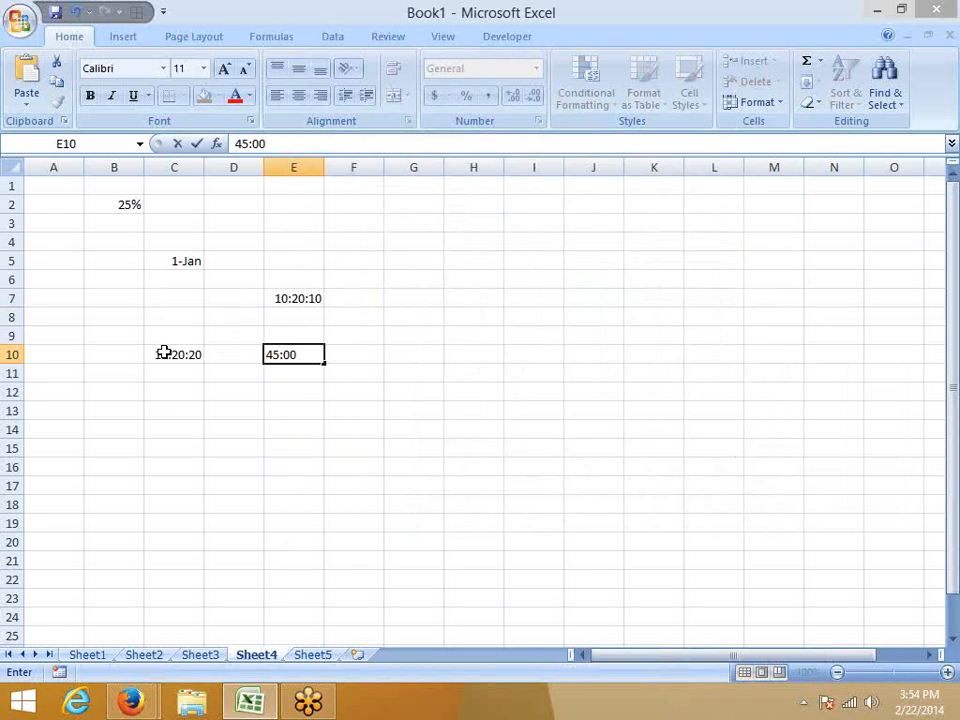
key("Return")
Set cell E10 to the General format and replace it with E7's time format using Format Painter.
key("Up")
key("ctrl+shift+grave")
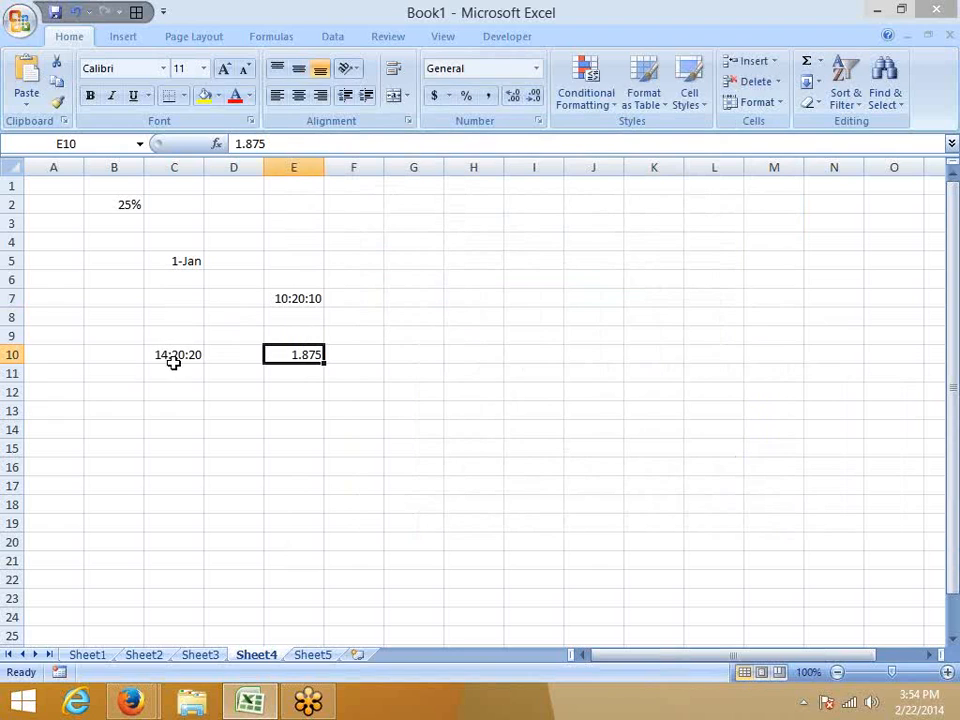
left_click(296, 300)
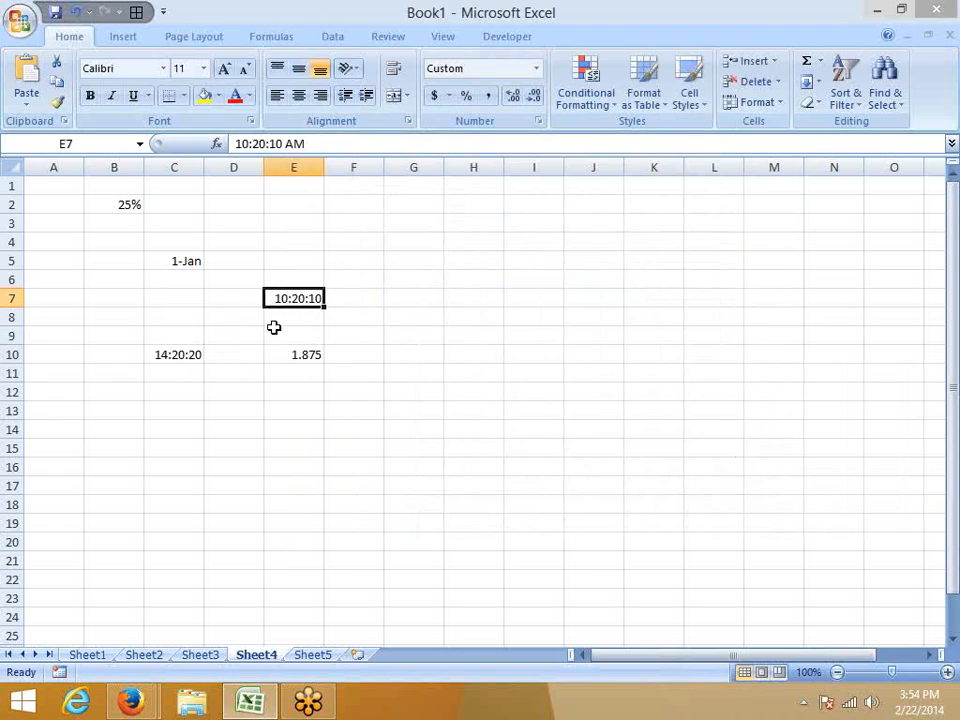
left_click(57, 108)
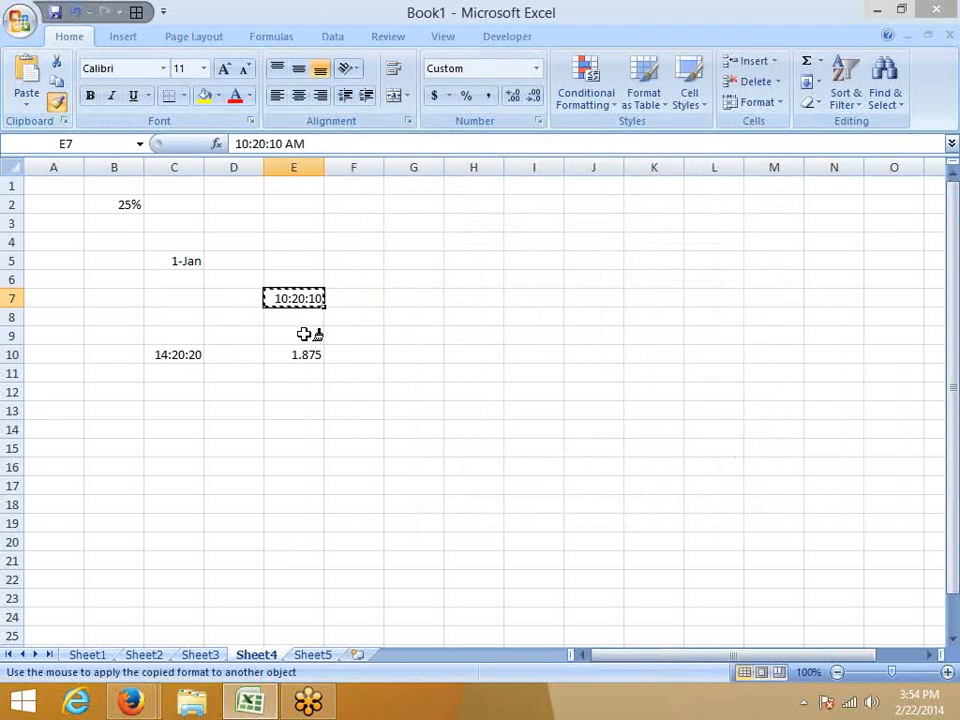
left_click(296, 354)
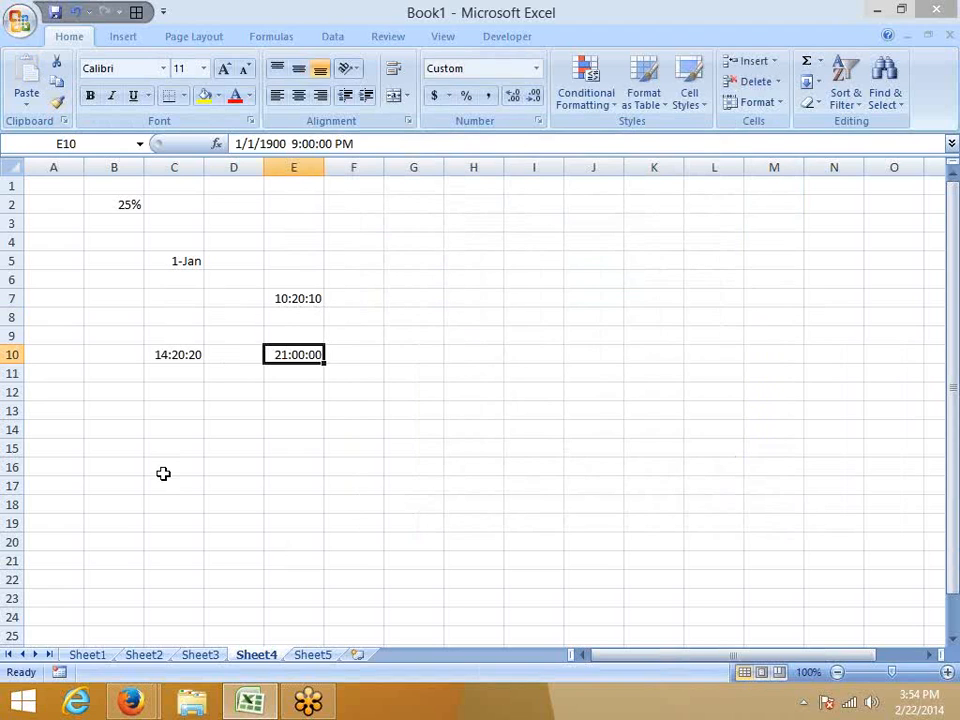
Apply the custom elapsed-hours format [h]:mm:ss to cell E10.
right_click(310, 360)
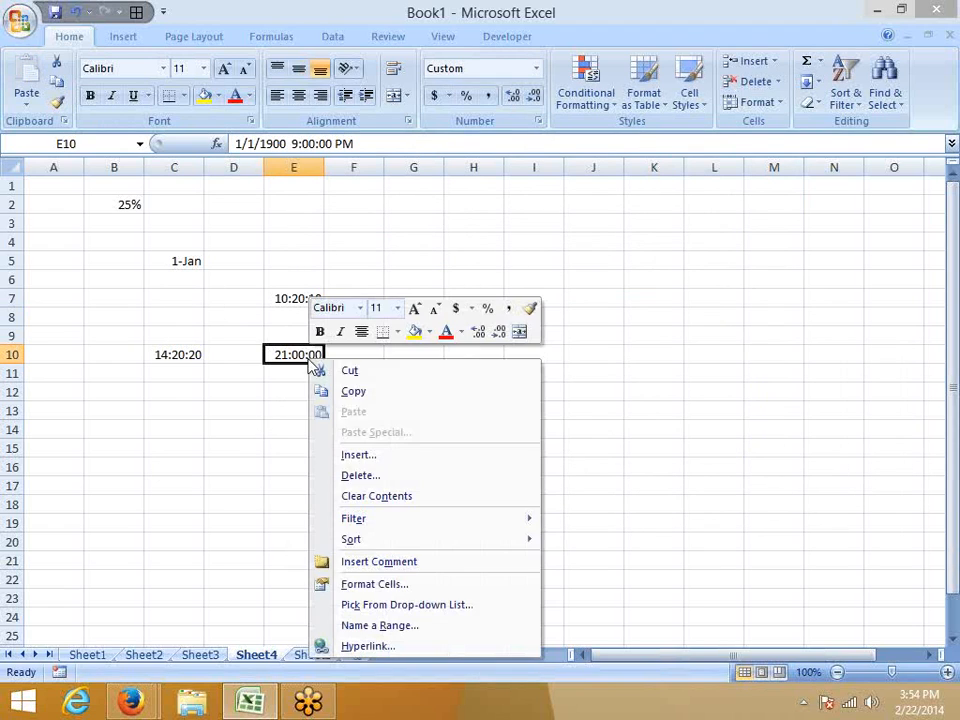
left_click(322, 584)
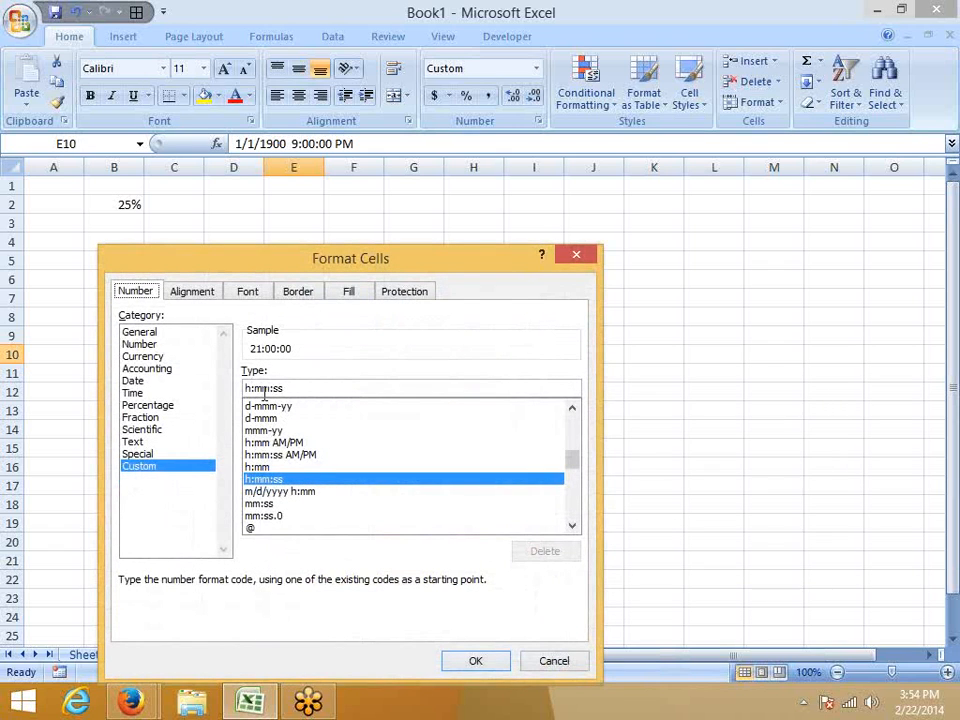
left_click(248, 390)
type("[h")
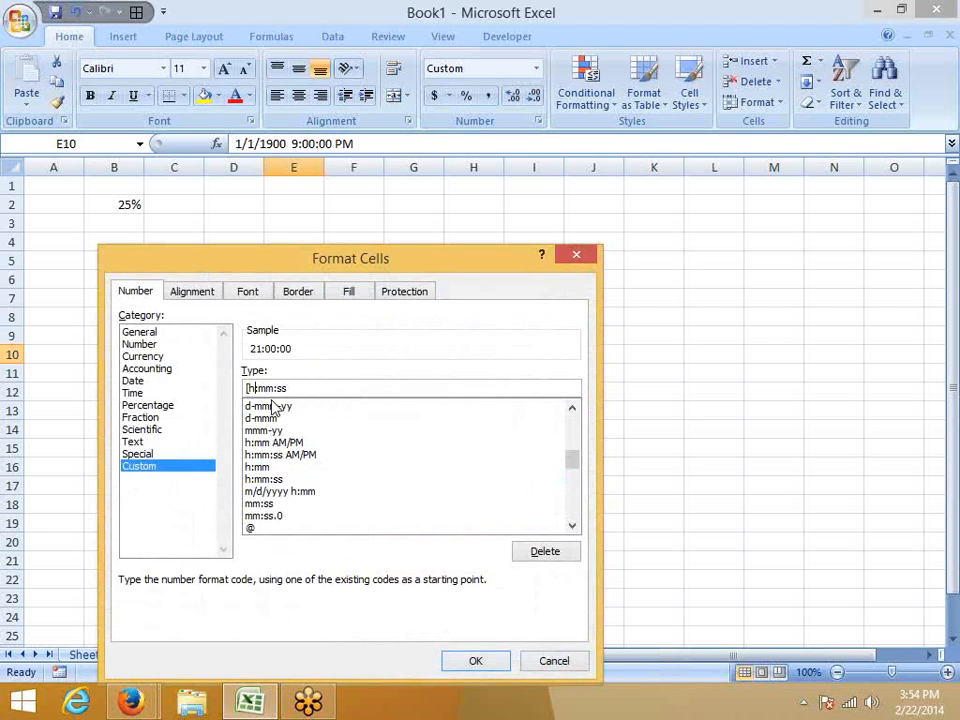
type("]")
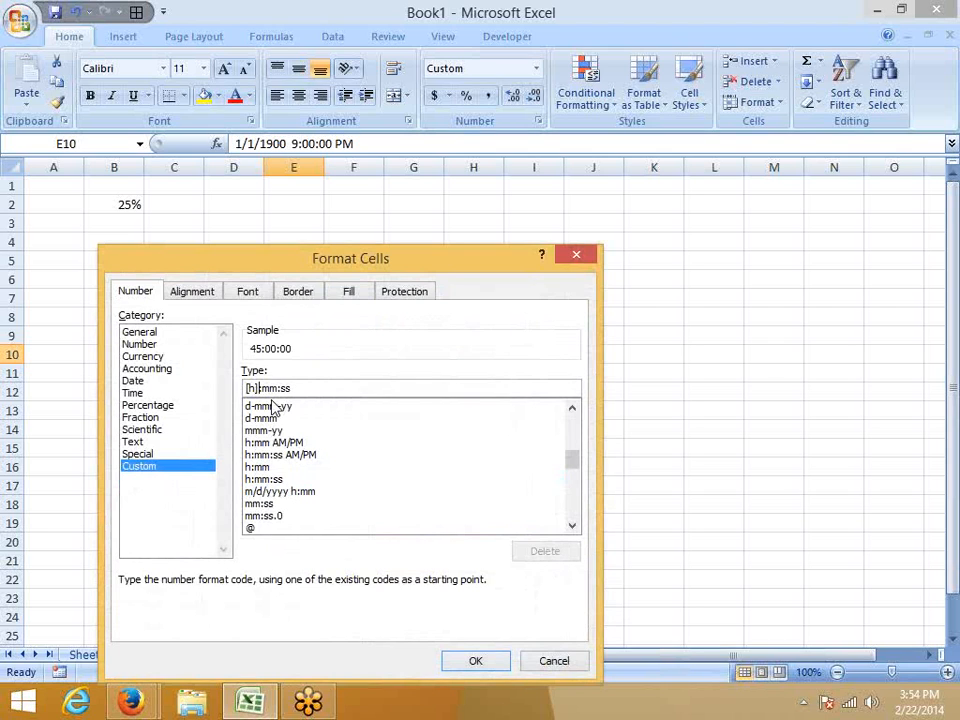
left_click(476, 662)
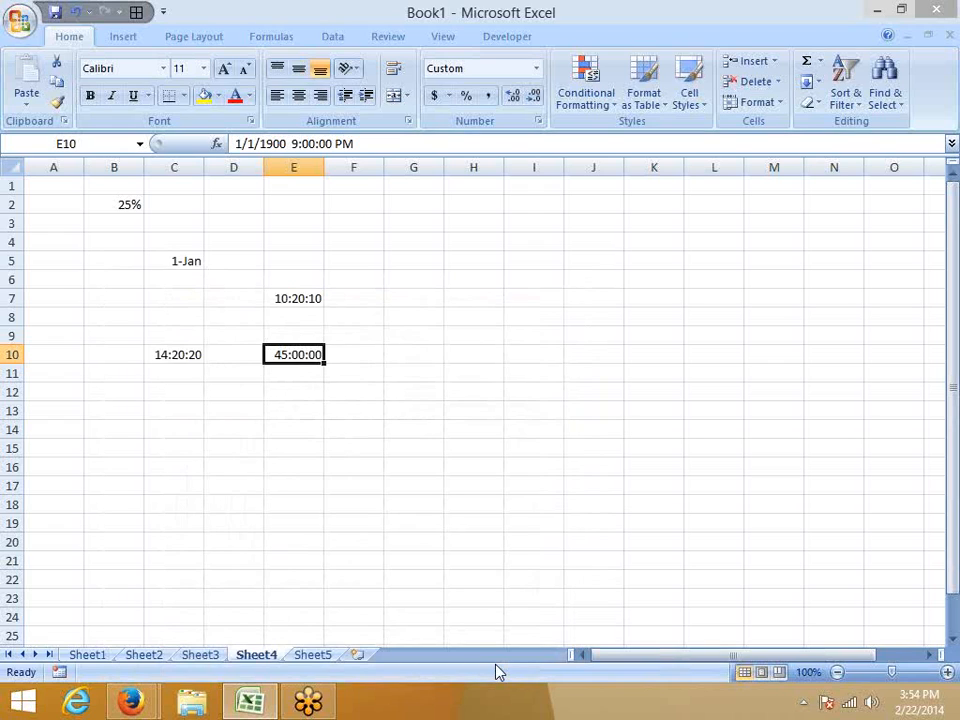
Enter the time 30:00:00 in cell B13.
left_click(105, 409)
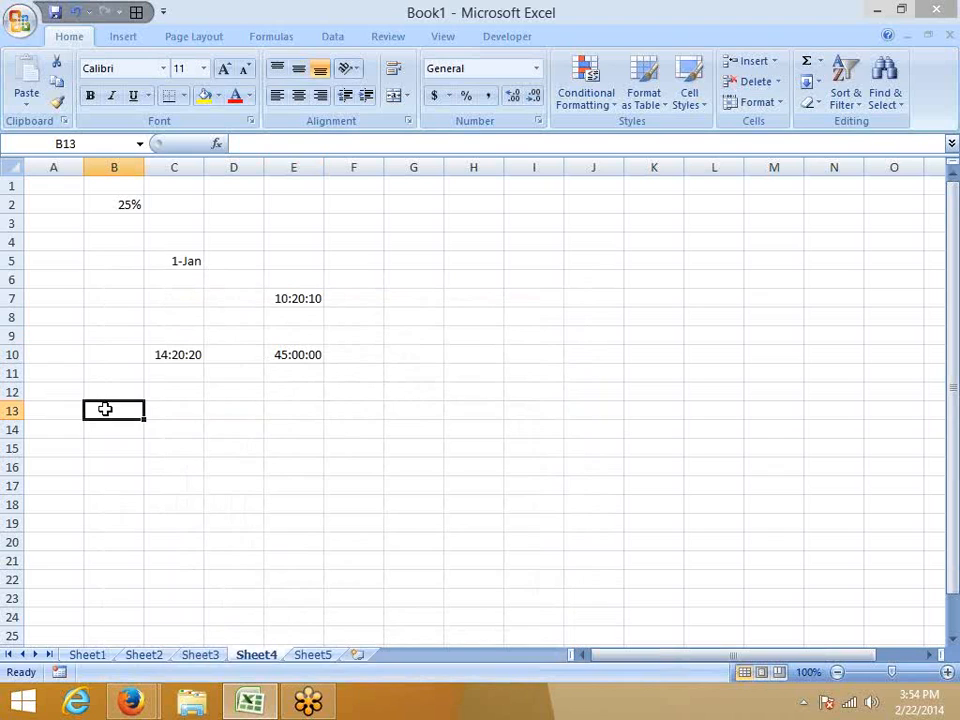
type("30:")
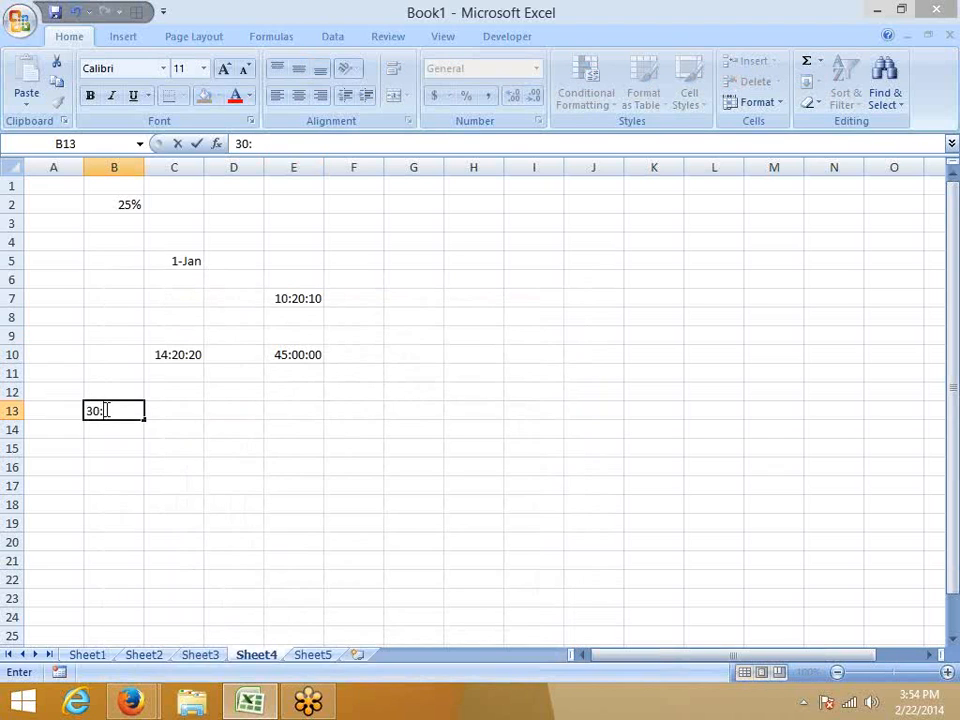
type("00:00 to")
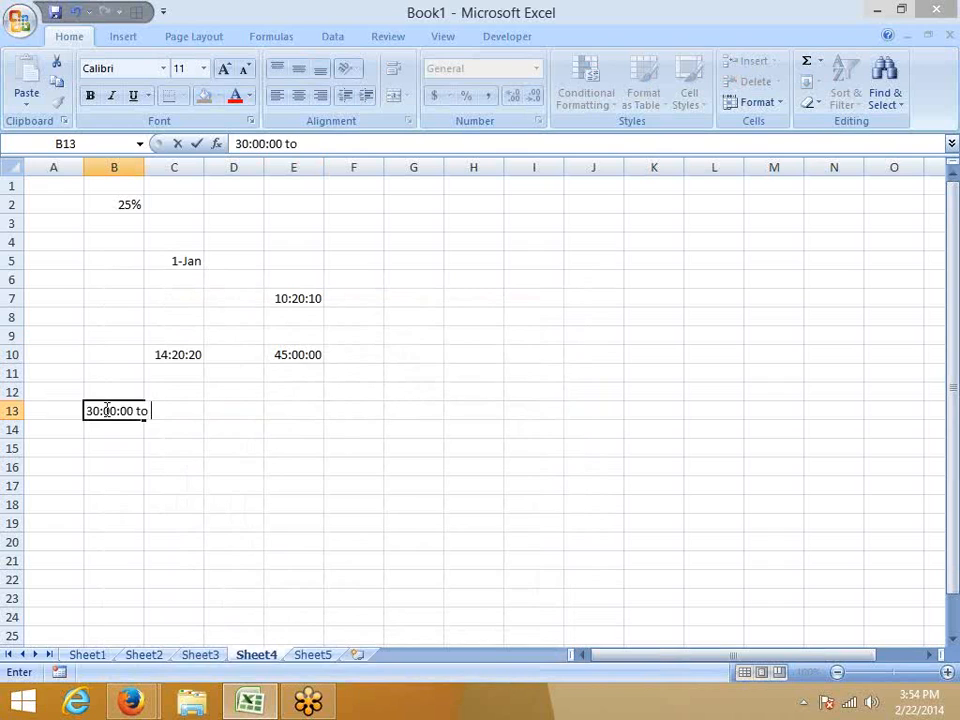
key("BackSpace")
key("BackSpace")
key("BackSpace")
key("Return")
Add the heading Start in cell B12, above the 30:00:00 time.
key("Right")
key("Up")
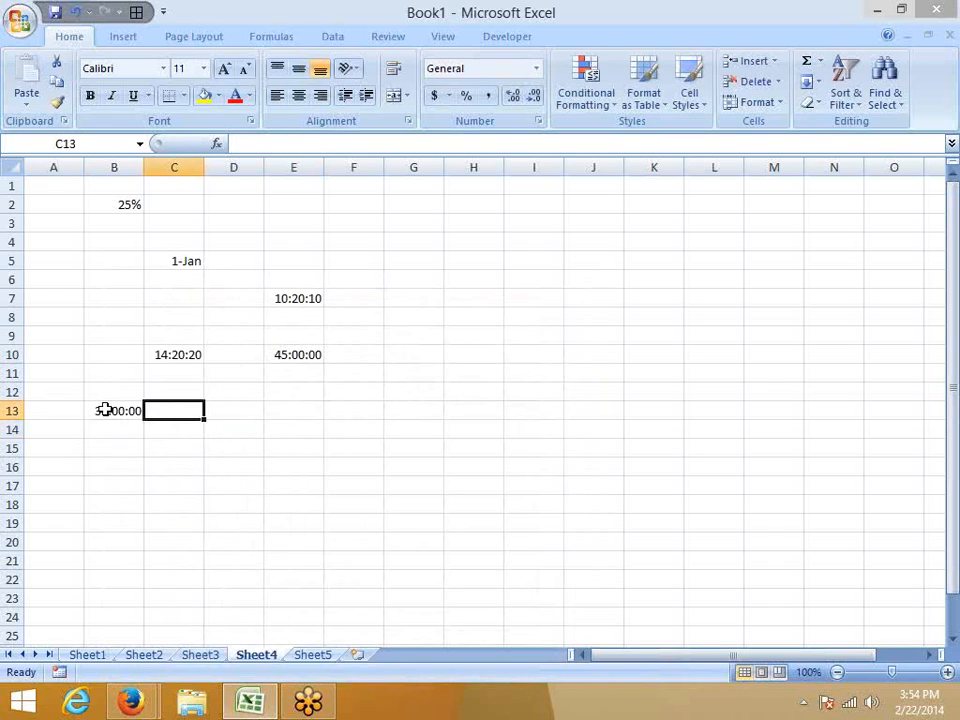
key("Right")
key("Left")
key("Left")
key("Up")
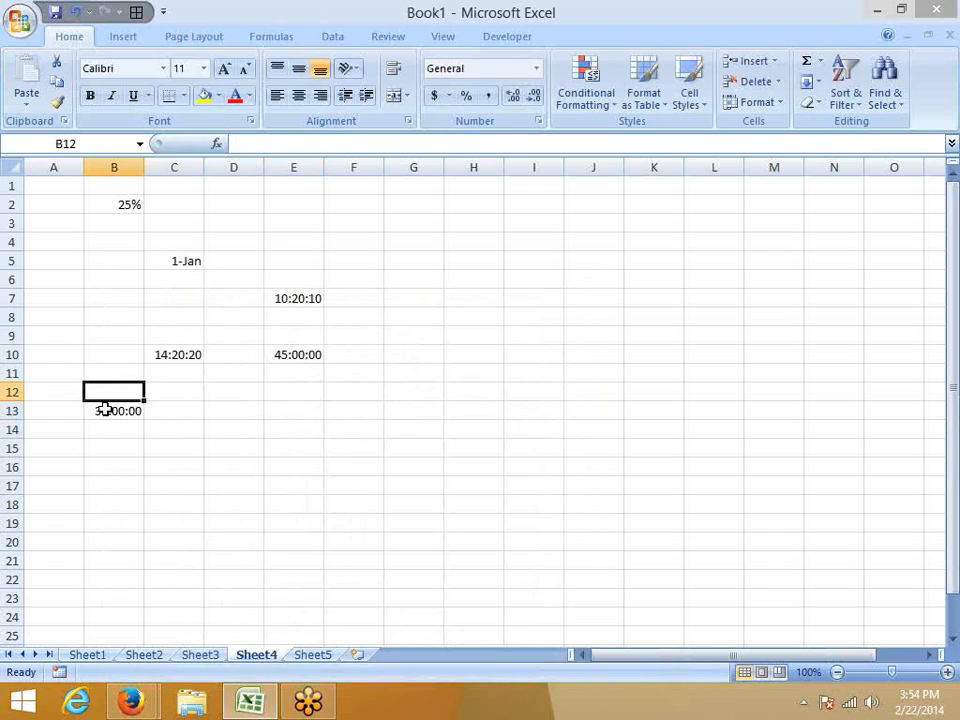
type("SA")
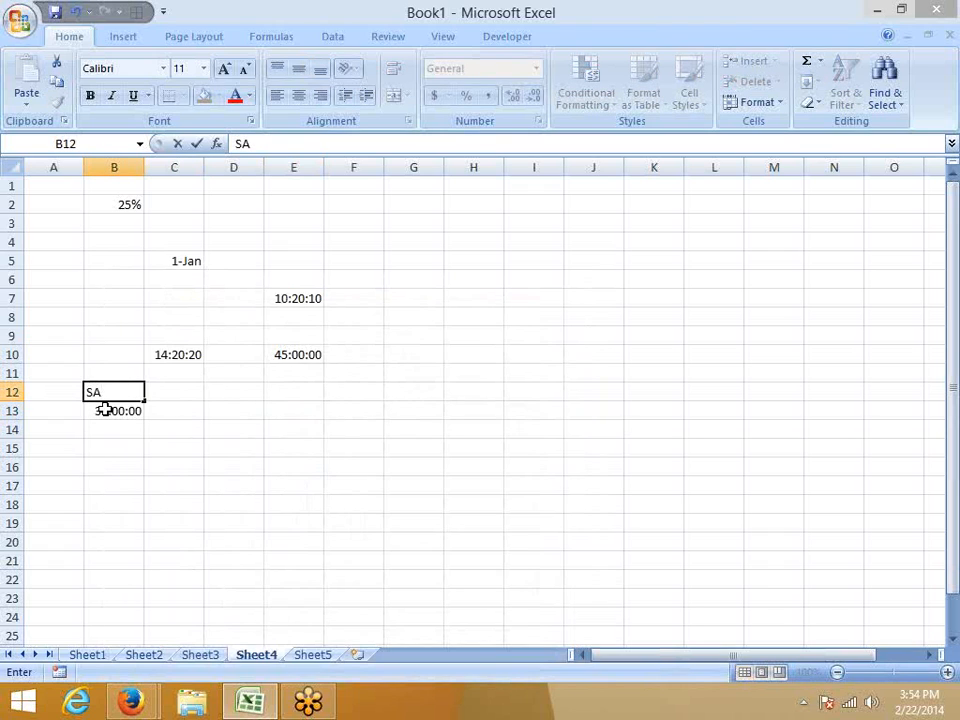
key("BackSpace")
type("tart")
key("Return")
Add the heading End in cell C12 and enter 45:00:00 below it in C13.
key("Right")
key("Up")
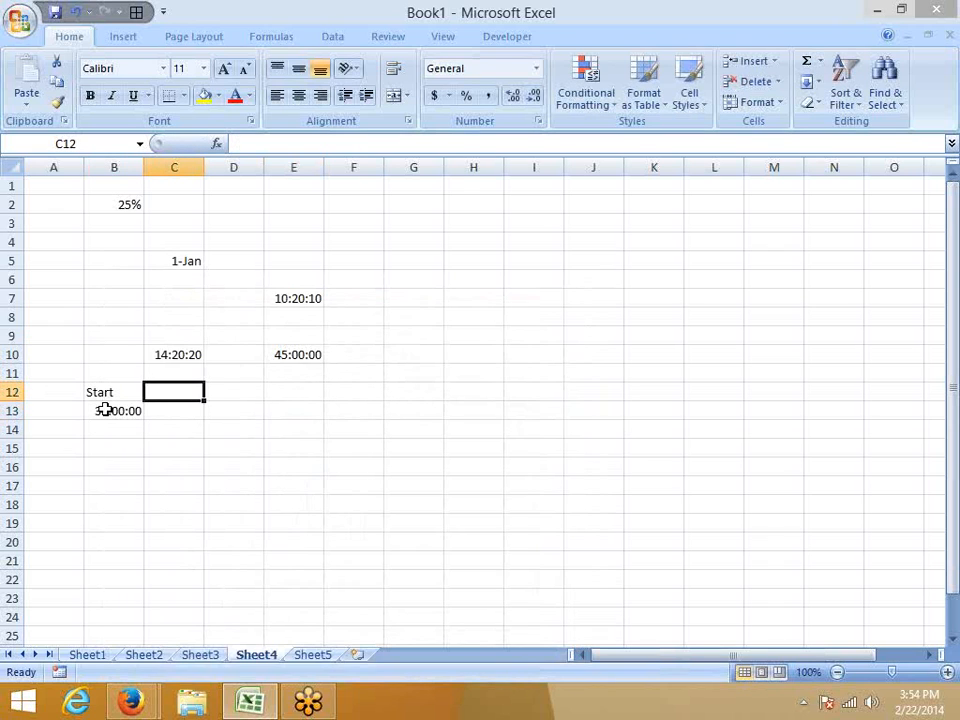
type("Ed")
key("BackSpace")
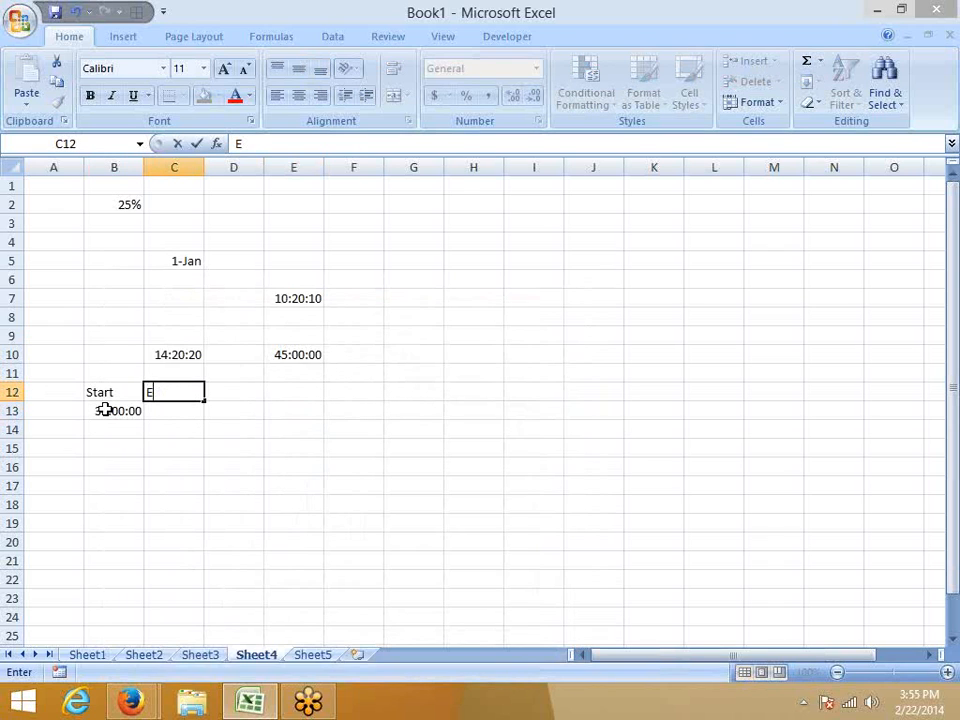
type("nd")
key("Return")
type("45:00")
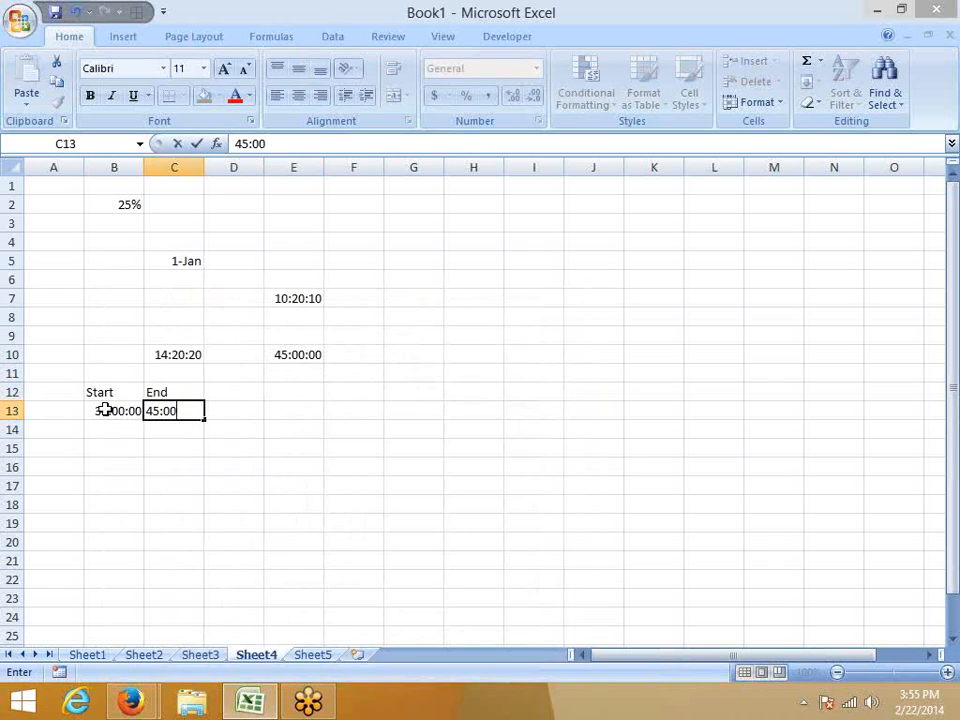
type(":00")
key("Return")
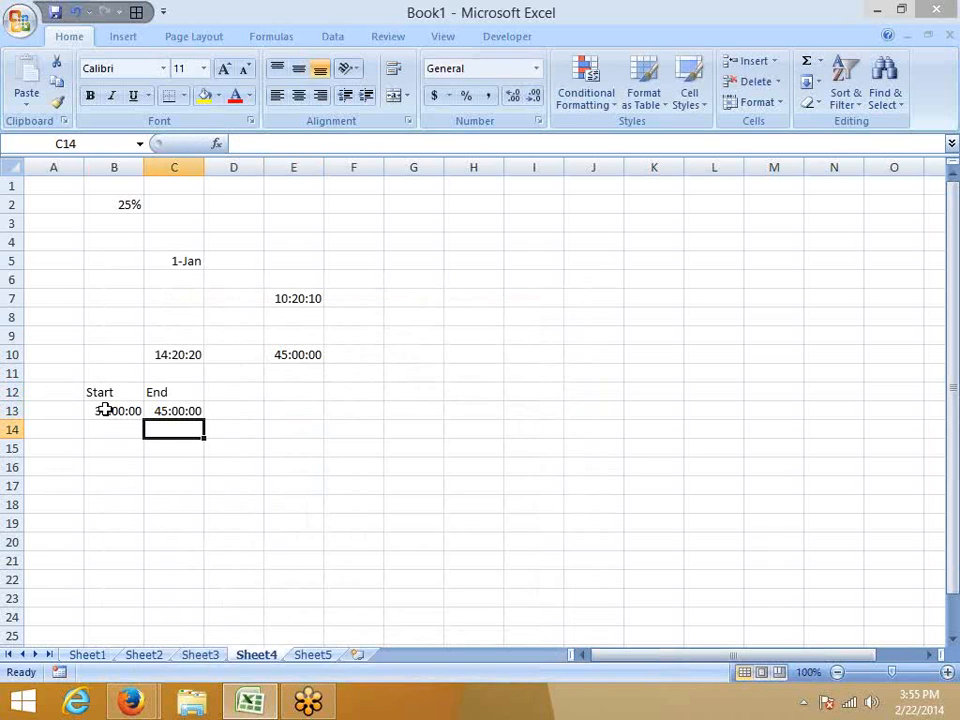
Enter a formula in cell C15 that joins the Start and End times, =B13&C13.
key("Down")
type("=")
key("Left")
key("Up")
key("Up")
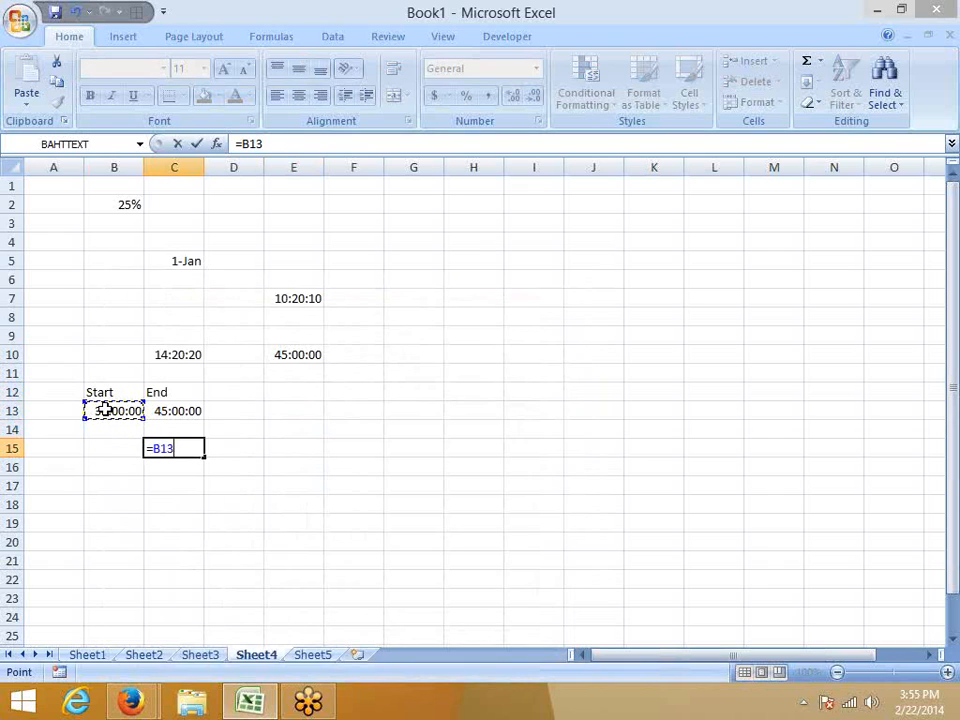
type("&")
key("Up")
key("Up")
key("Return")
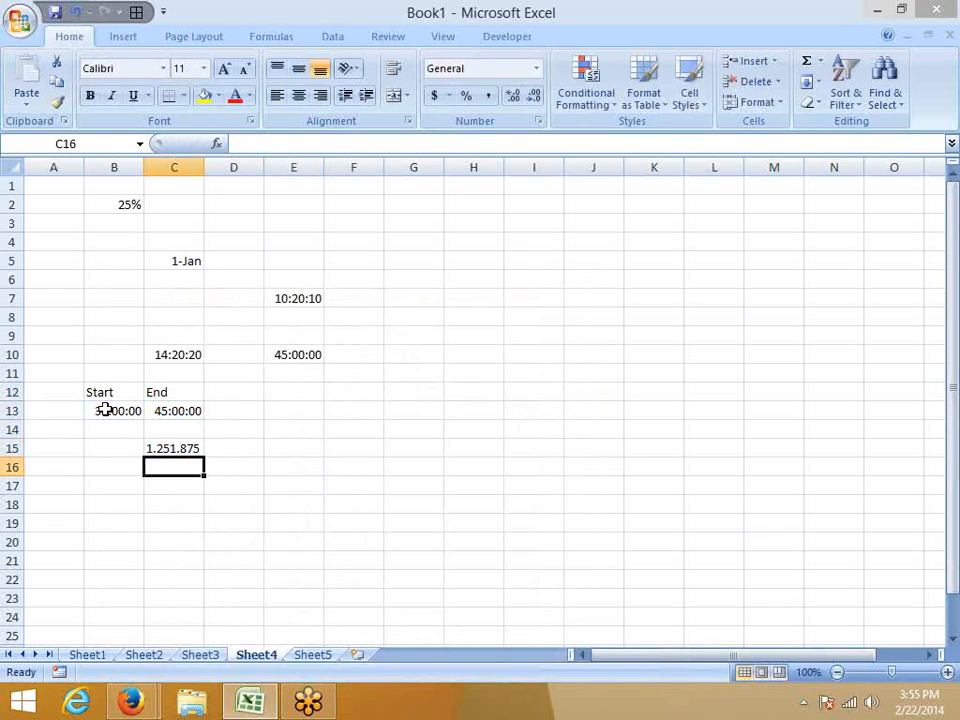
Insert the text " to " between the two references in C15, making the formula =B13&" to "& C13.
key("Up")
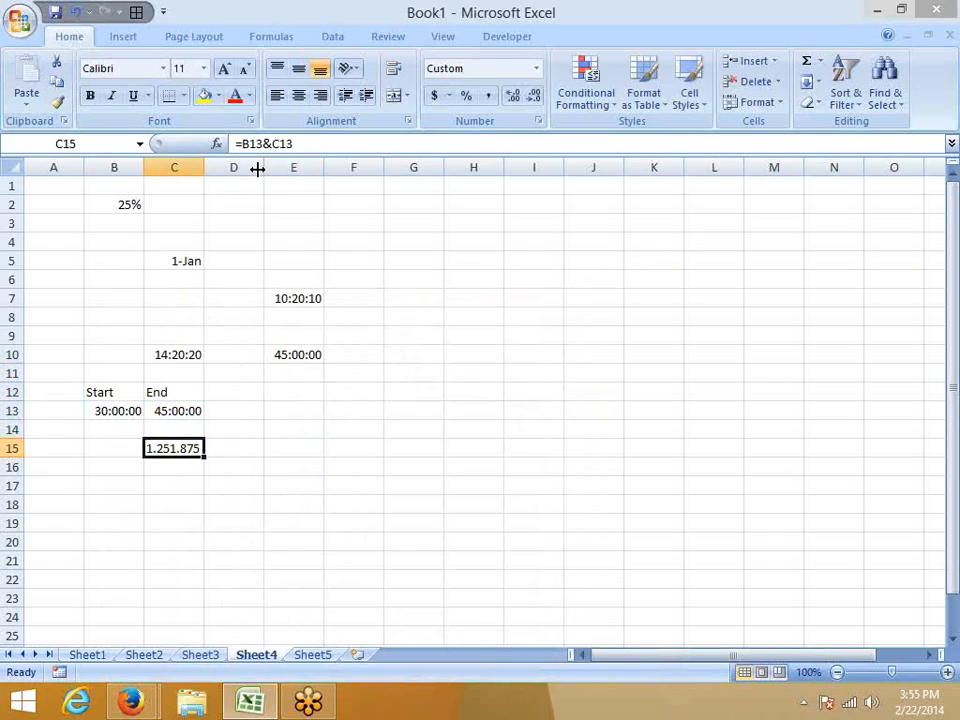
left_click(271, 144)
type("\" t")
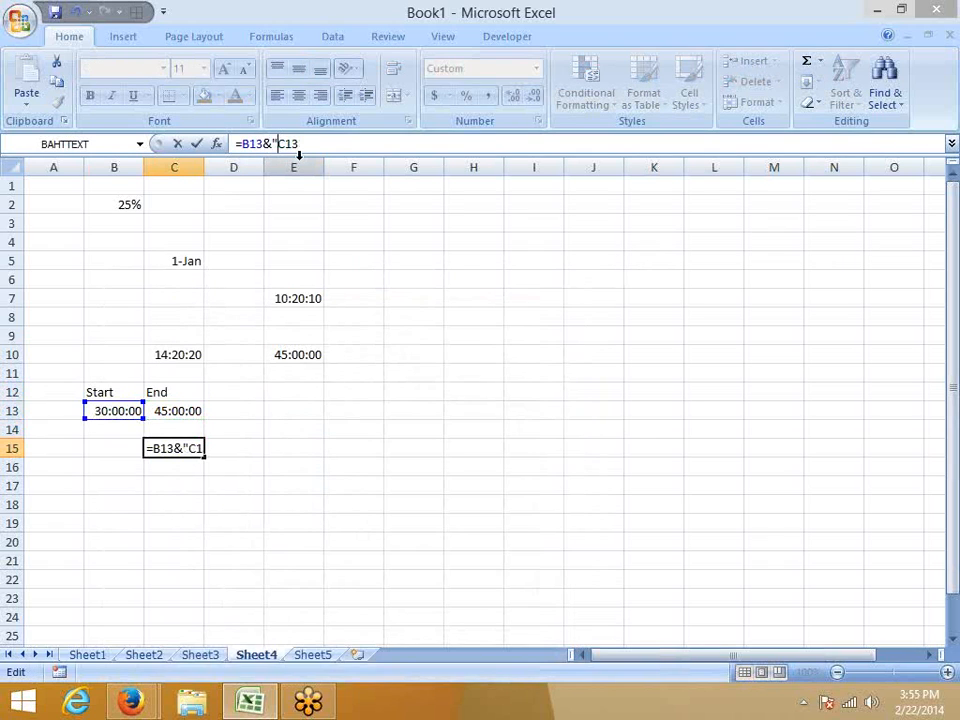
type("o")
key("BackSpace")
type("to \"&")
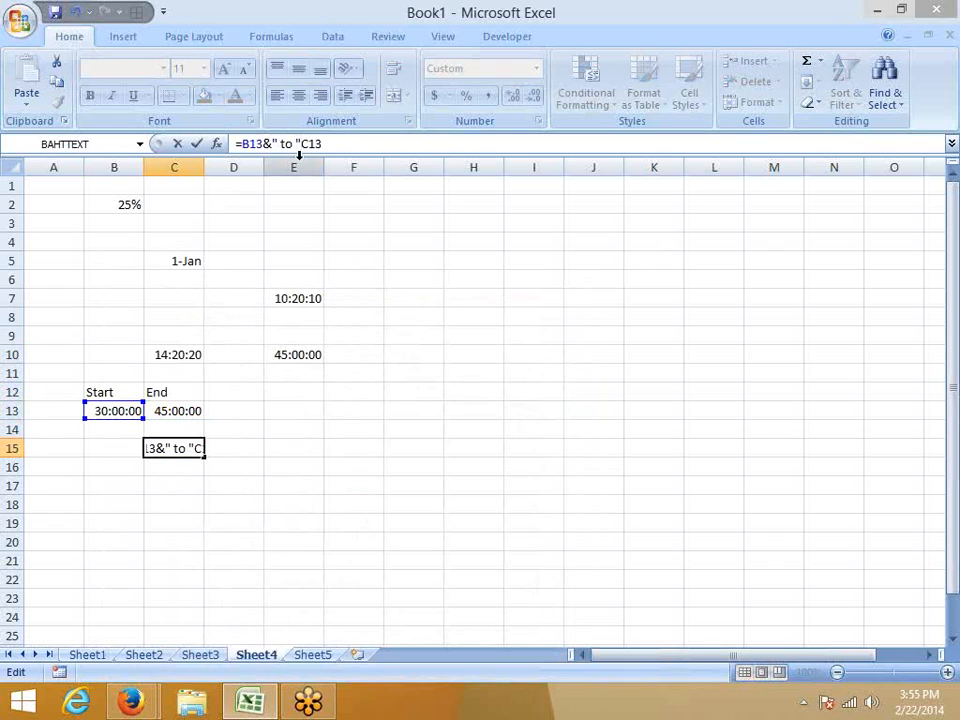
key("Return")
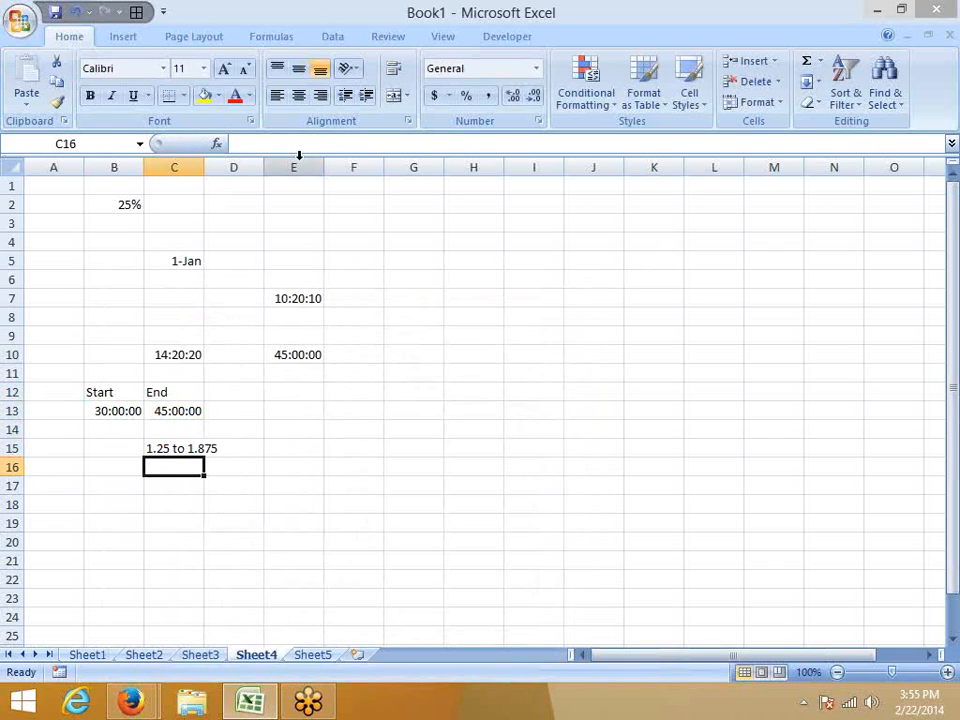
Wrap the B13 reference in C15's formula in a TEXT function with the format "HH:SS:MM".
key("Up")
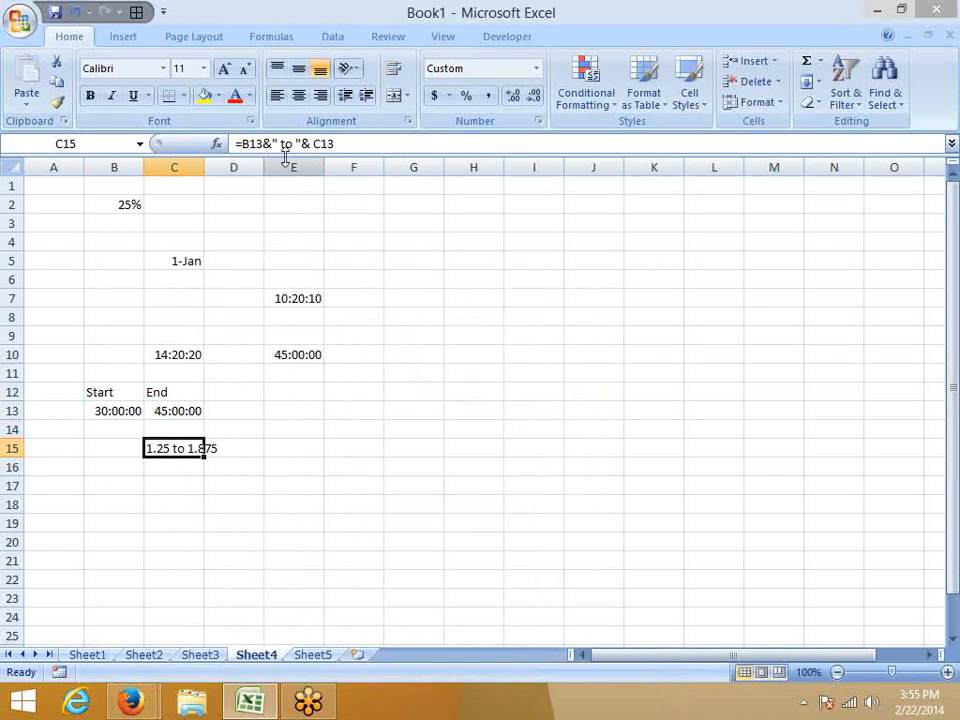
left_click(242, 145)
type("te")
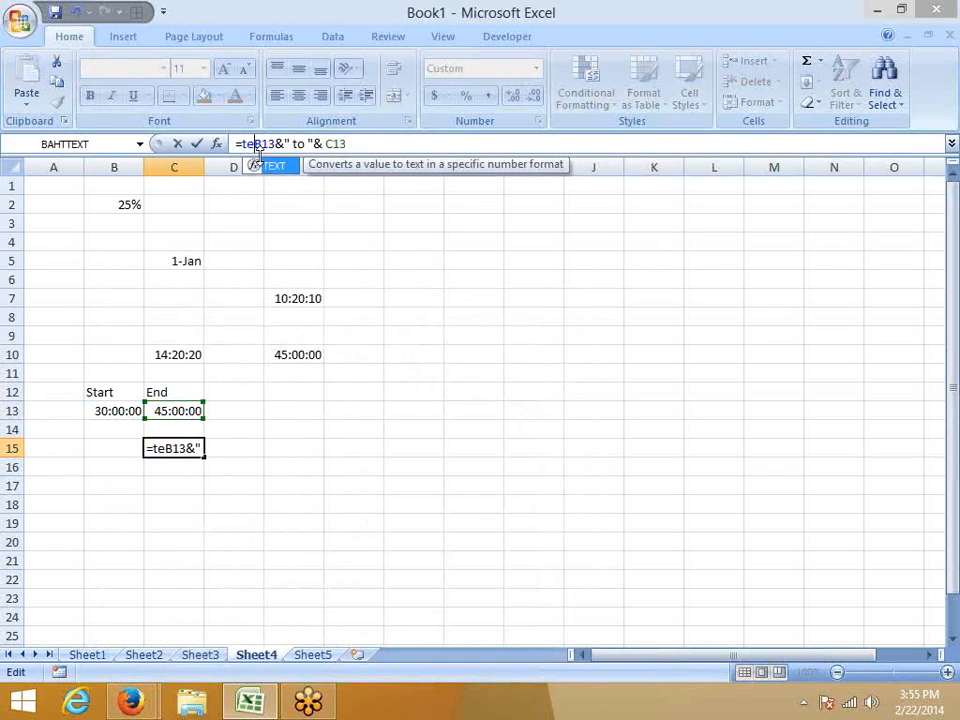
key("Tab")
key("Right")
key("Right")
key("Right")
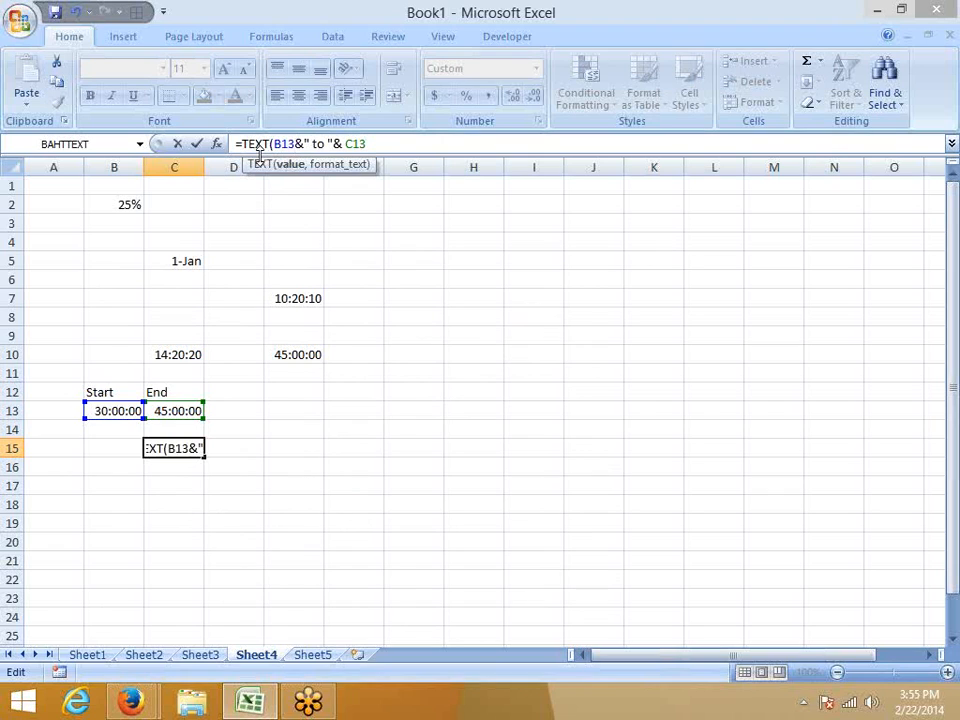
type(",\"")
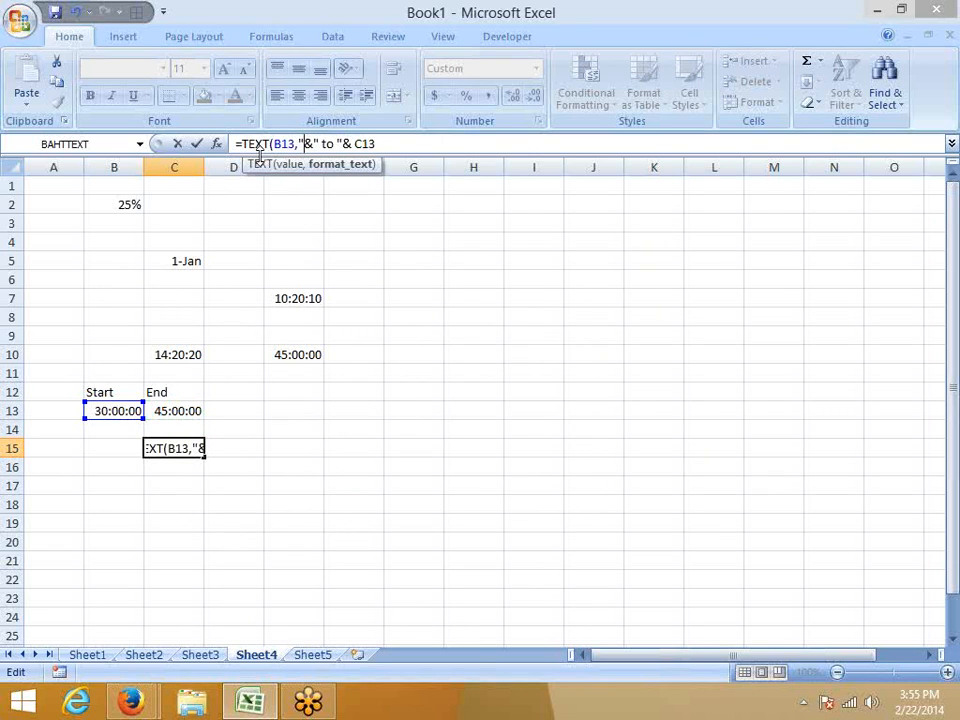
type("HH:SS:MM")
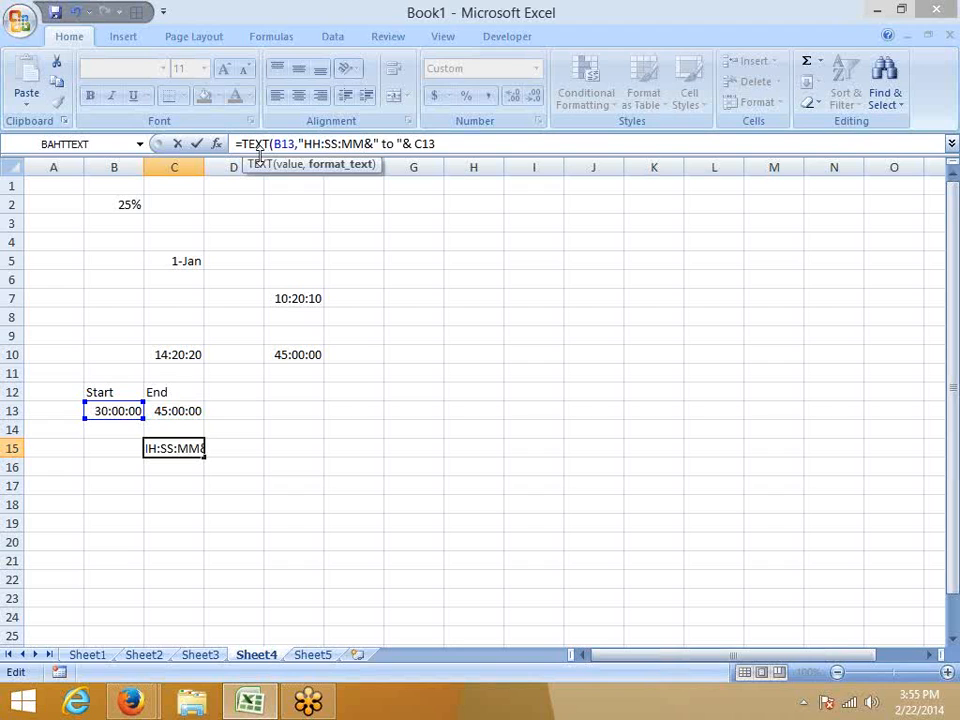
type("\")")
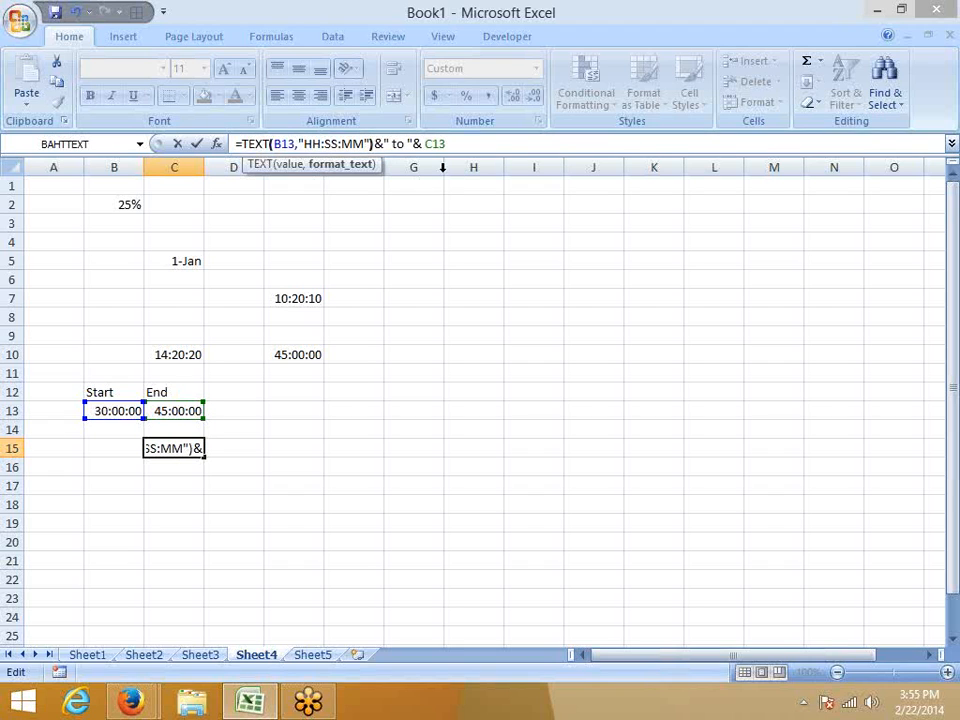
Wrap the C13 reference in C15's formula in a TEXT function with the format "HH:MM:SS".
left_click(425, 144)
type("te")
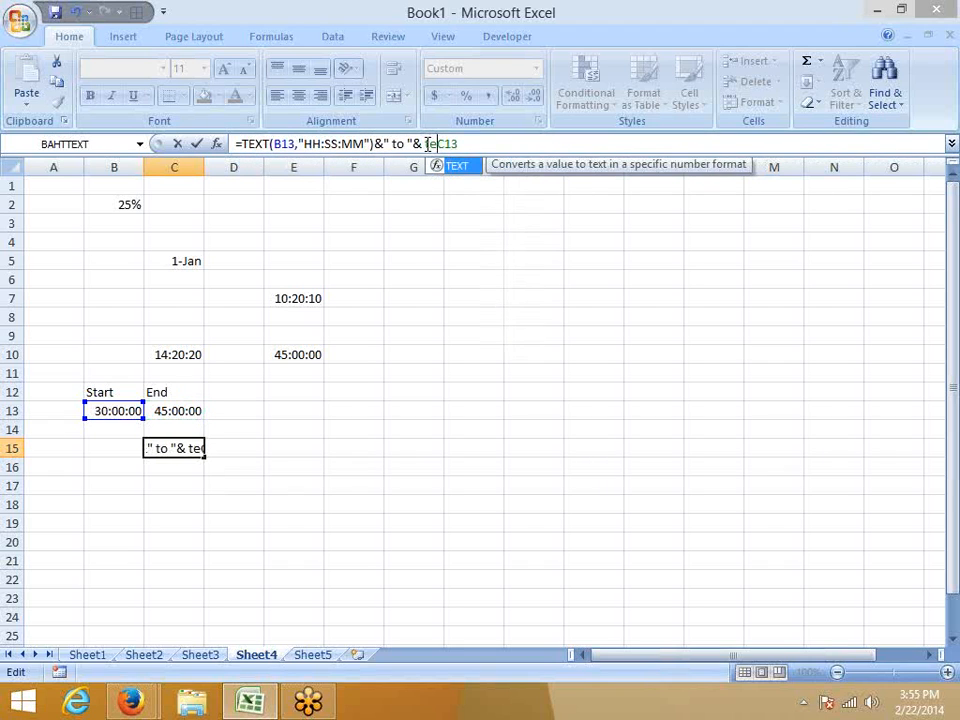
key("Tab")
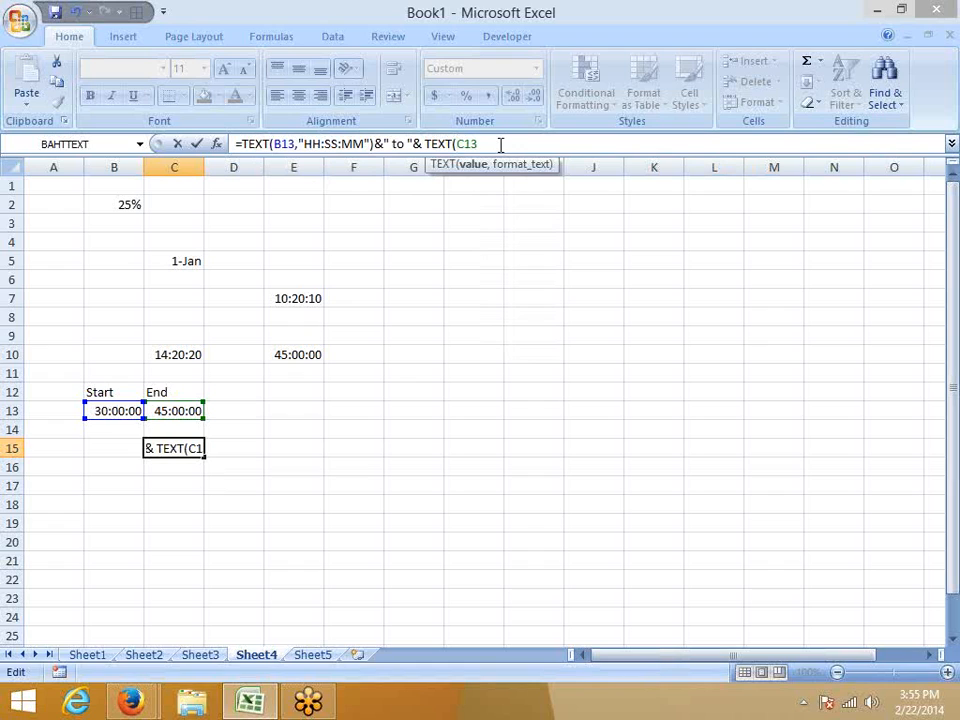
type(",\"HH")
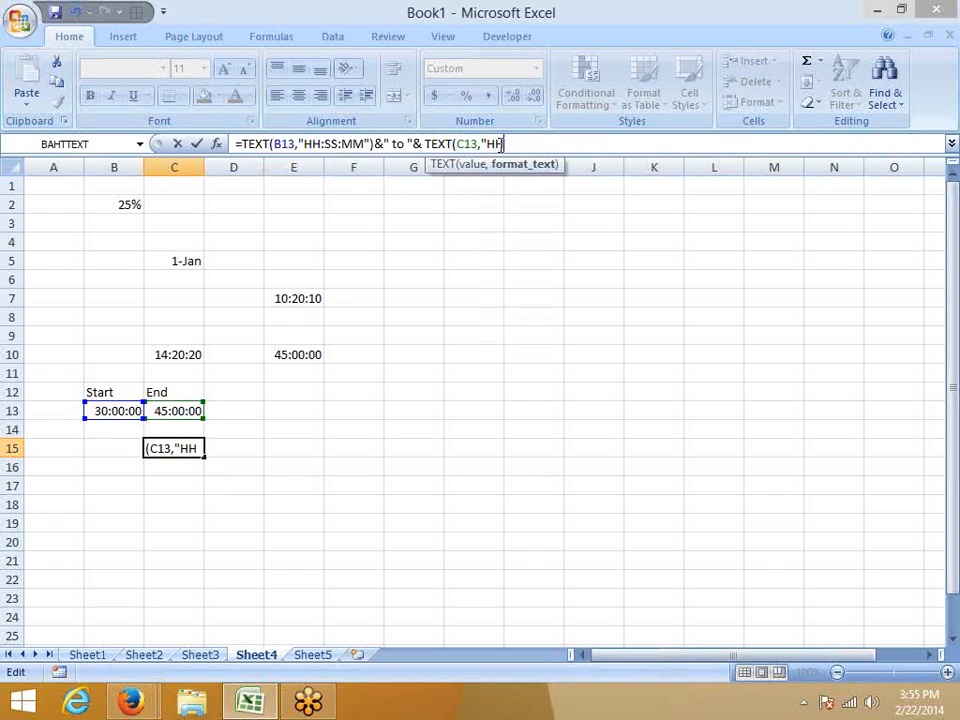
type(":MM:")
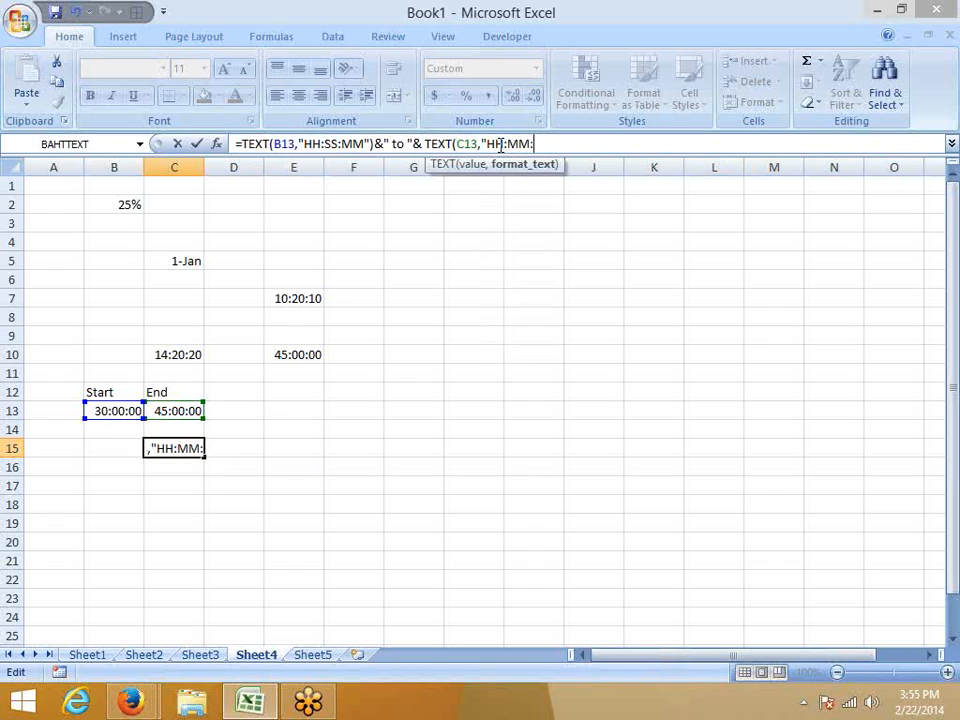
type("SS\")")
key("Return")
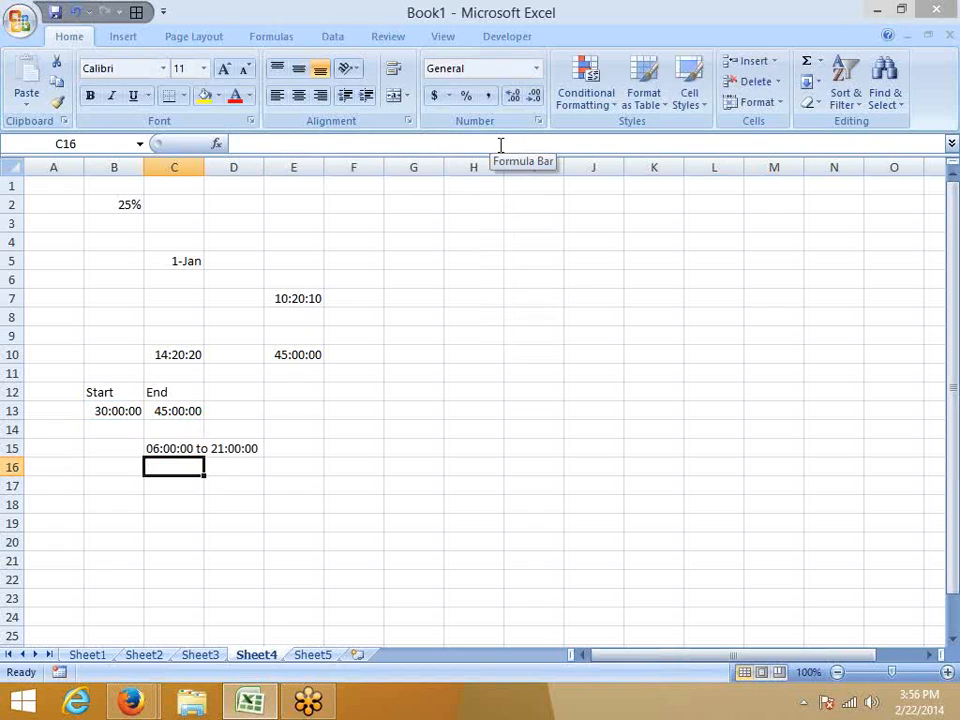
Correct the format in C15's first TEXT function, for B13, to "HH:MM:SS".
key("Up")
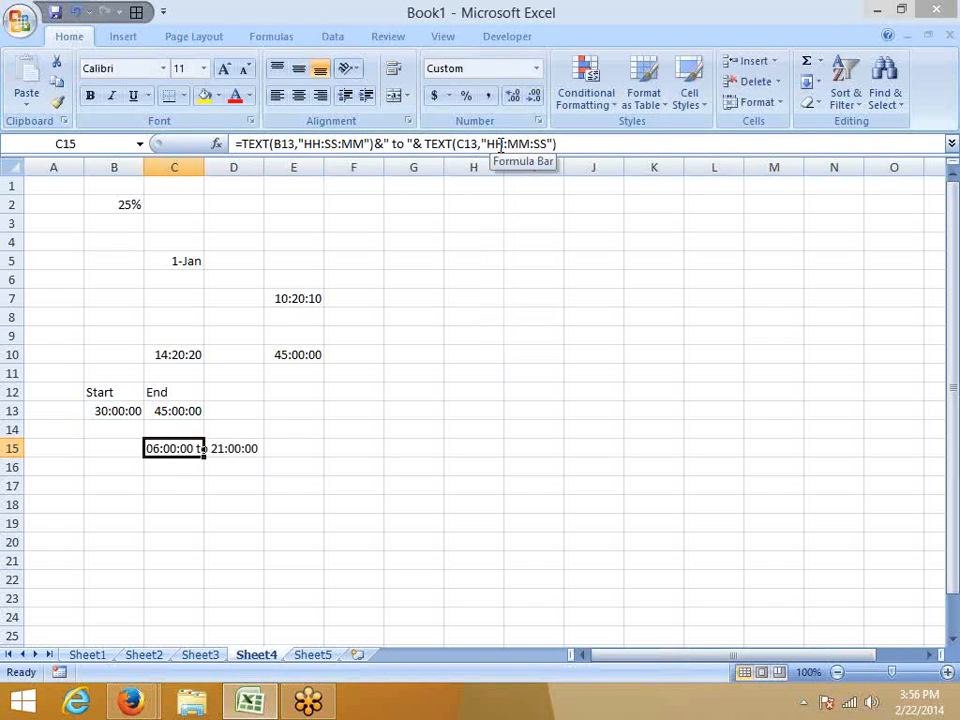
left_click(505, 144)
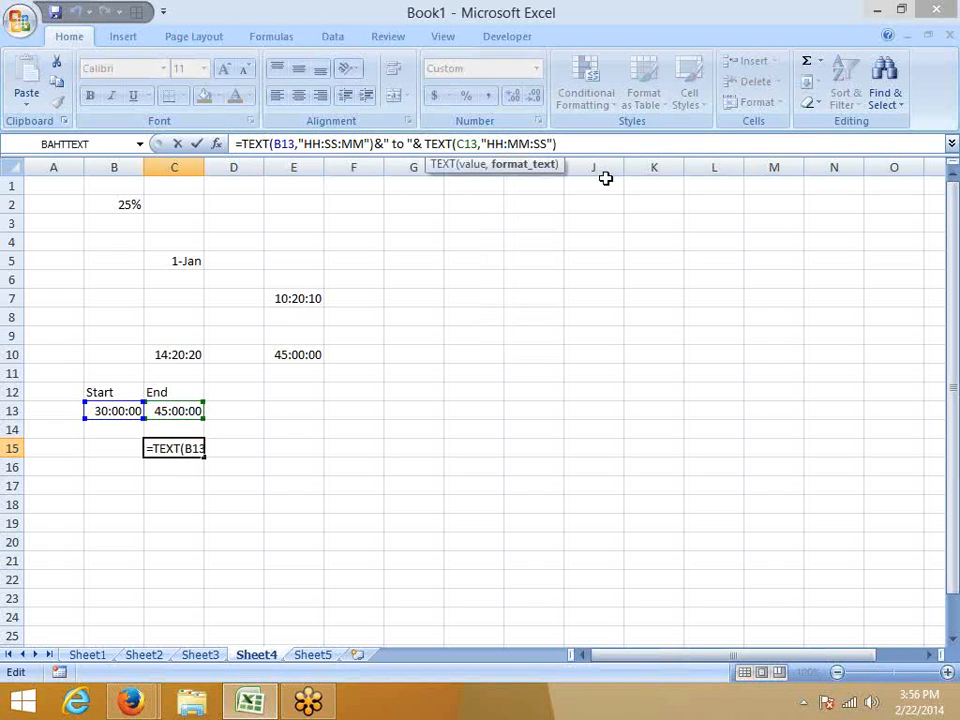
left_click(326, 145)
key("Delete")
key("Delete")
key("Delete")
key("Right")
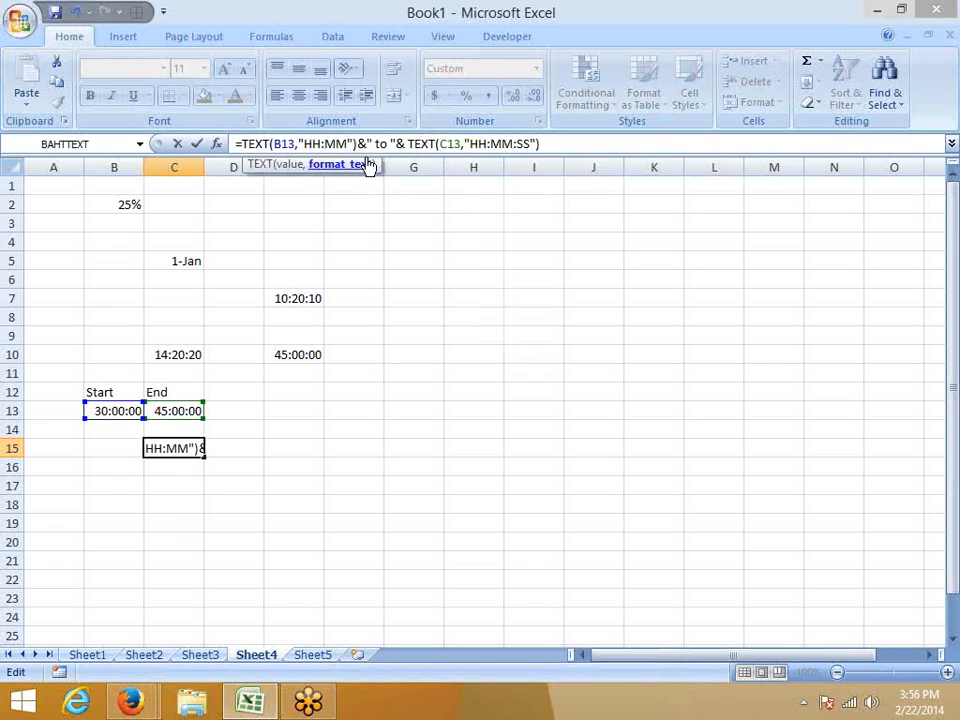
type(":SS")
key("Return")
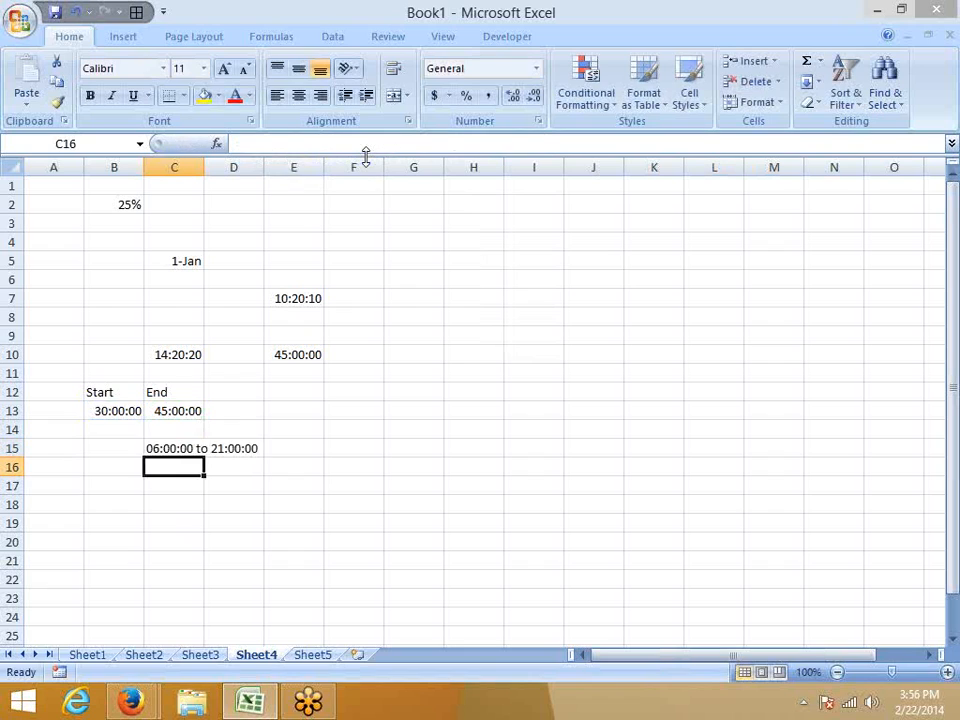
Enclose the hours code in square brackets in both TEXT functions of C15, making each format "[HH]:MM:SS".
key("Up")
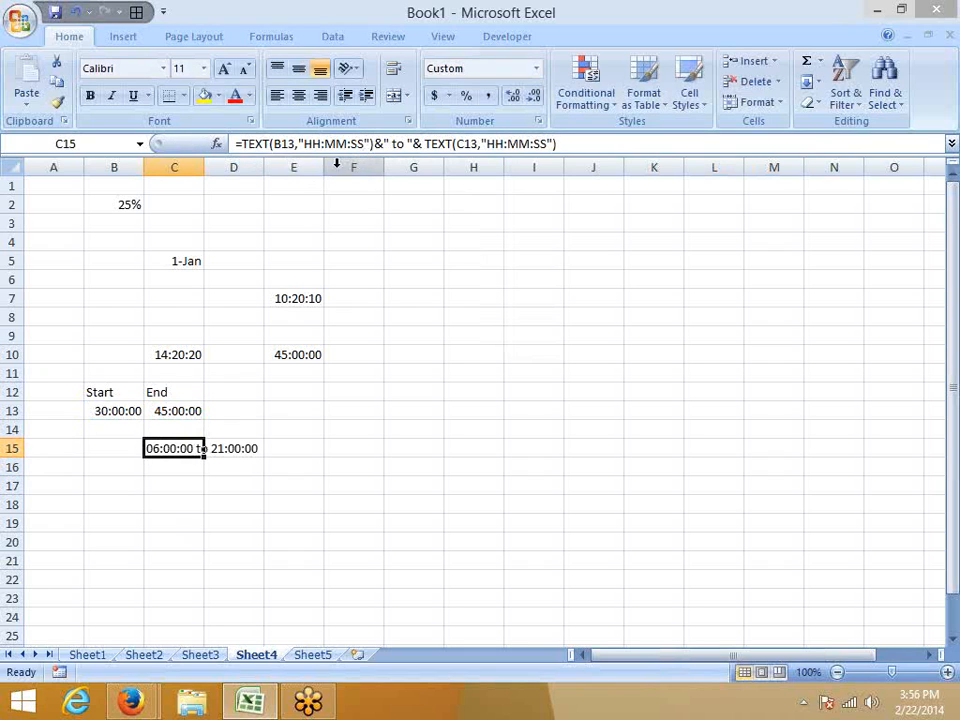
left_click(301, 146)
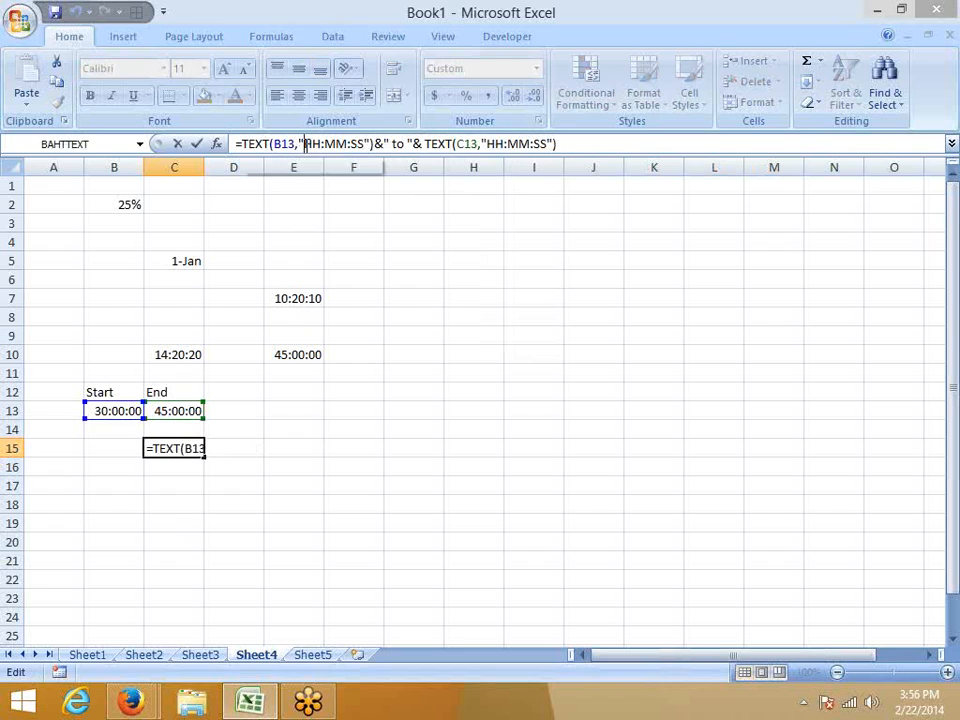
type("[")
key("Right")
key("Right")
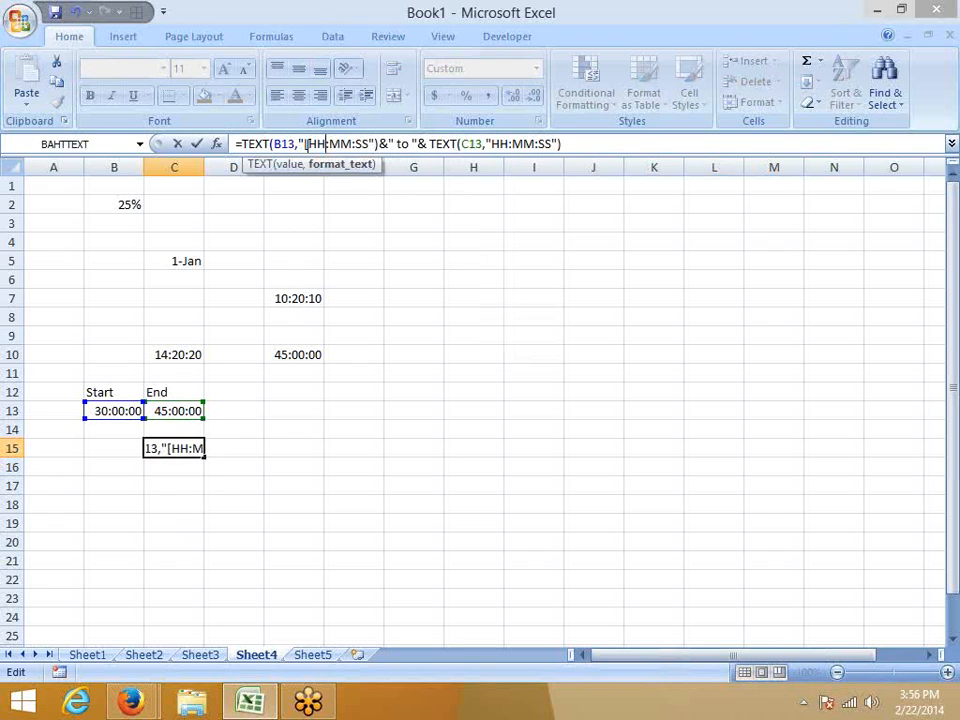
type("]")
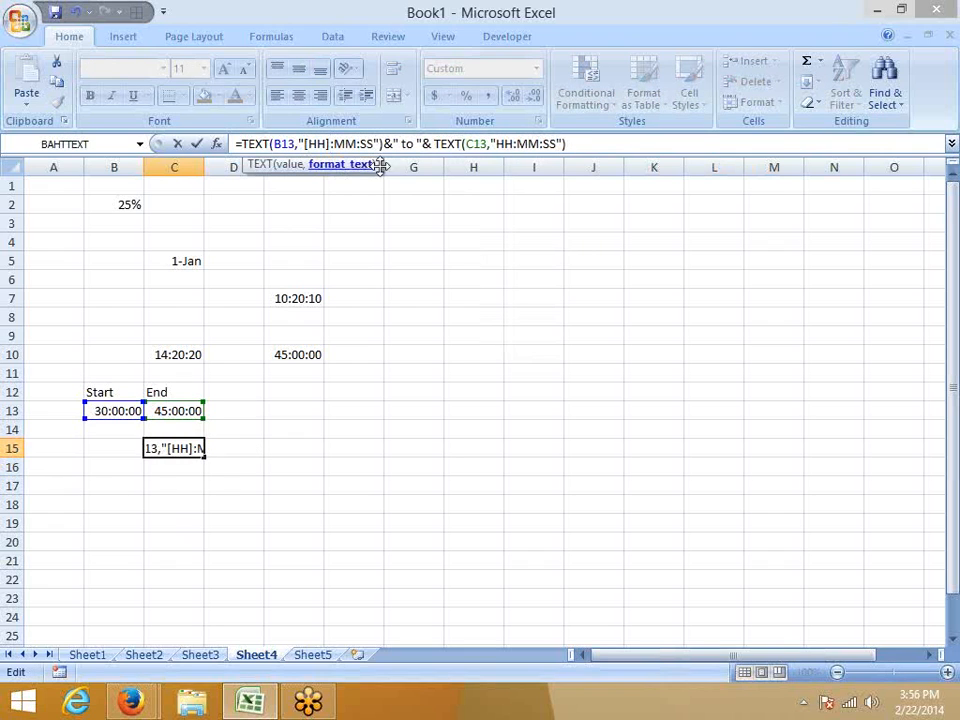
left_click(498, 145)
type("[")
key("Right")
key("Right")
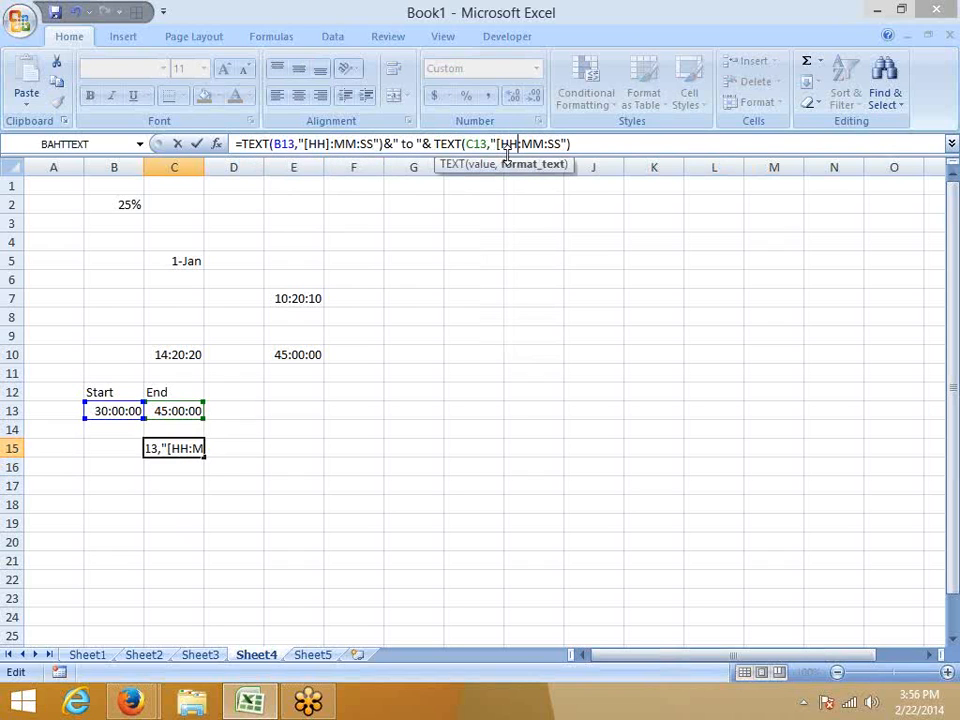
type("]")
key("Return")
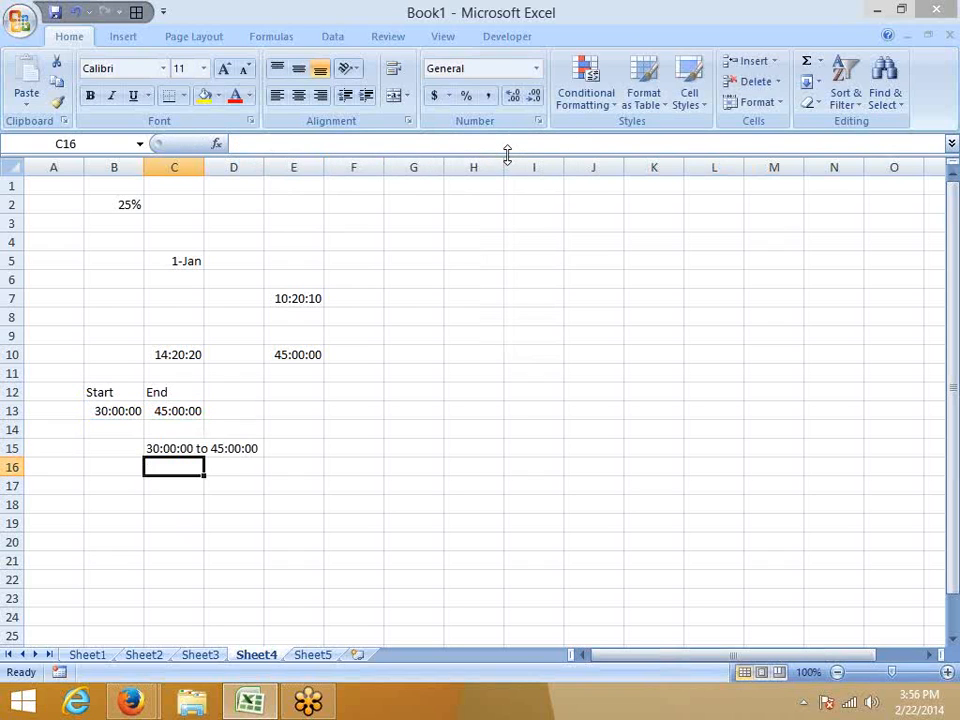
left_click(173, 446)
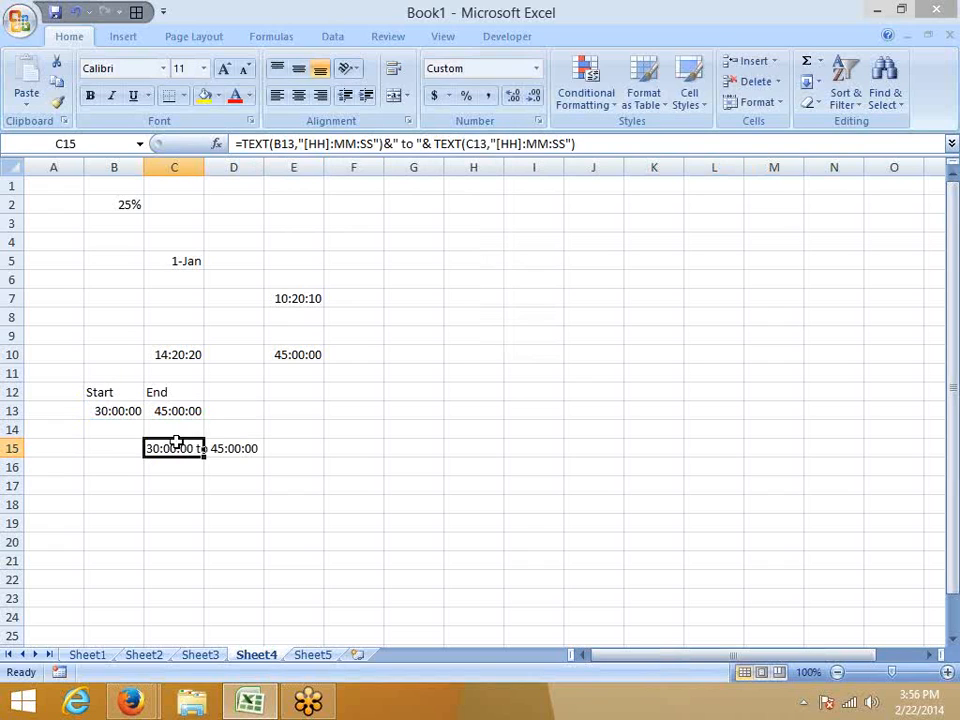
Try the custom elapsed-minutes format [m] on the Start time in cell B13.
left_click(131, 410)
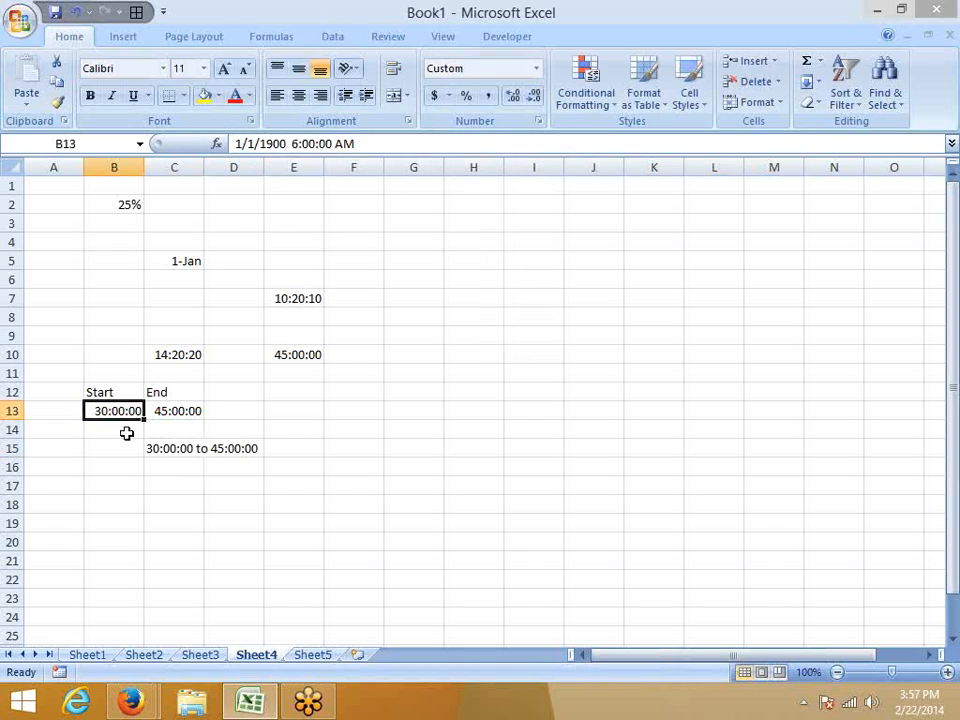
left_click(539, 121)
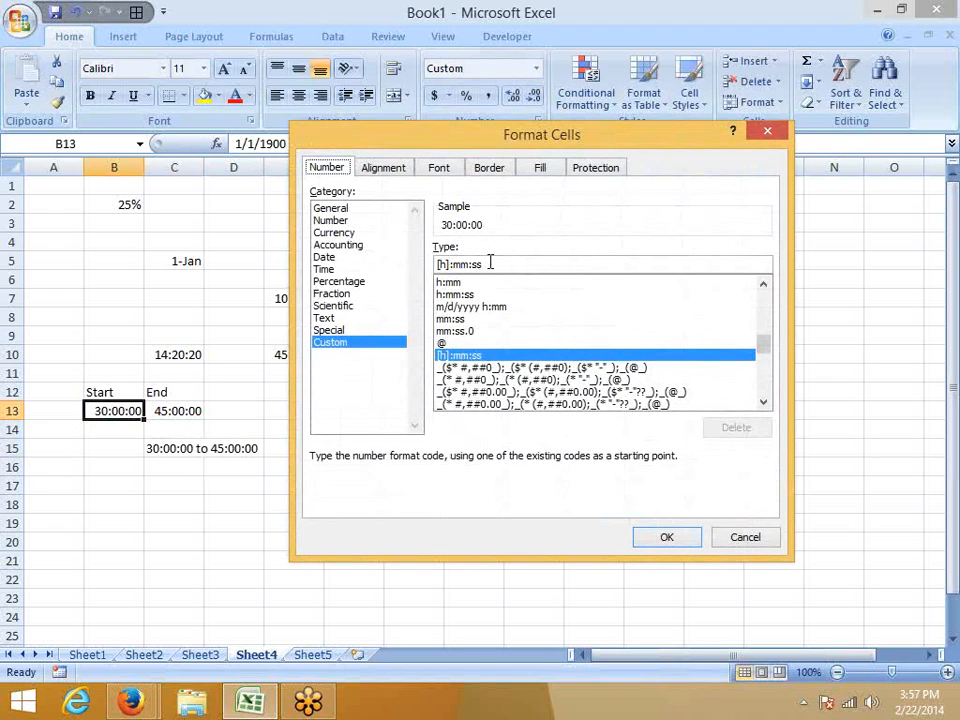
left_click_drag(489, 263, 418, 268)
type("[m]")
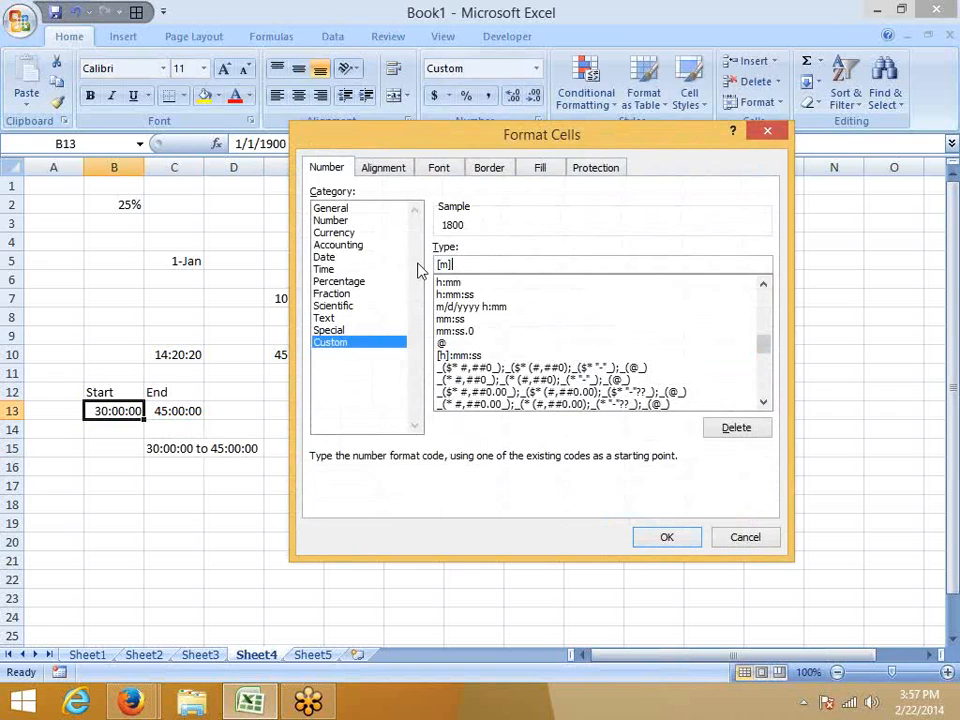
key("Return")
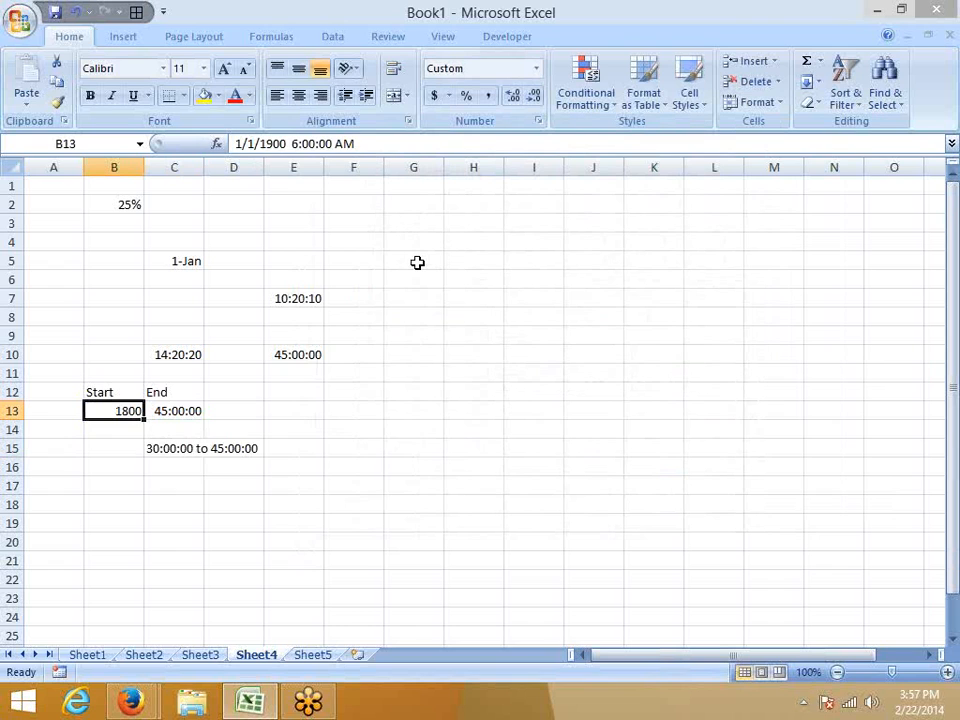
Review B13's custom format code, undo the elapsed-minutes format, and select cell B14.
left_click(538, 120)
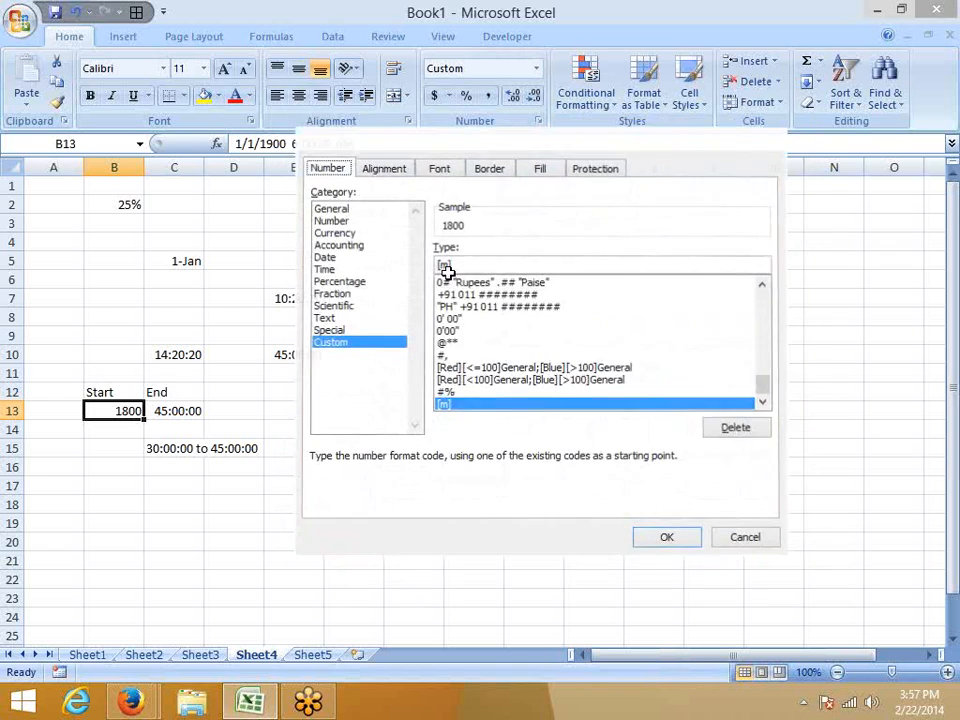
key("Return")
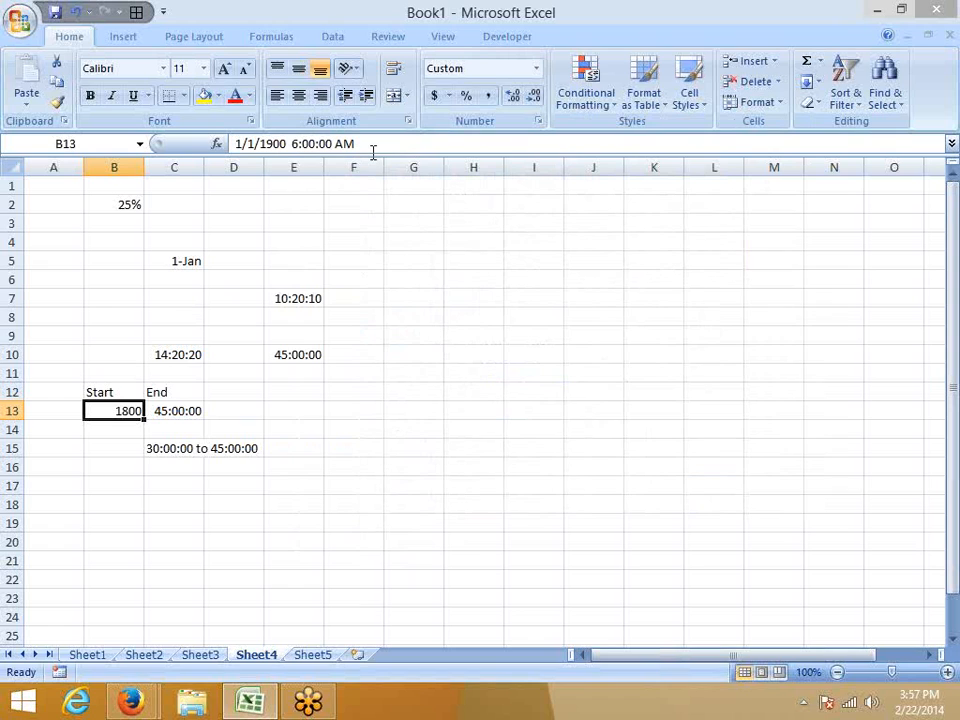
left_click(111, 431)
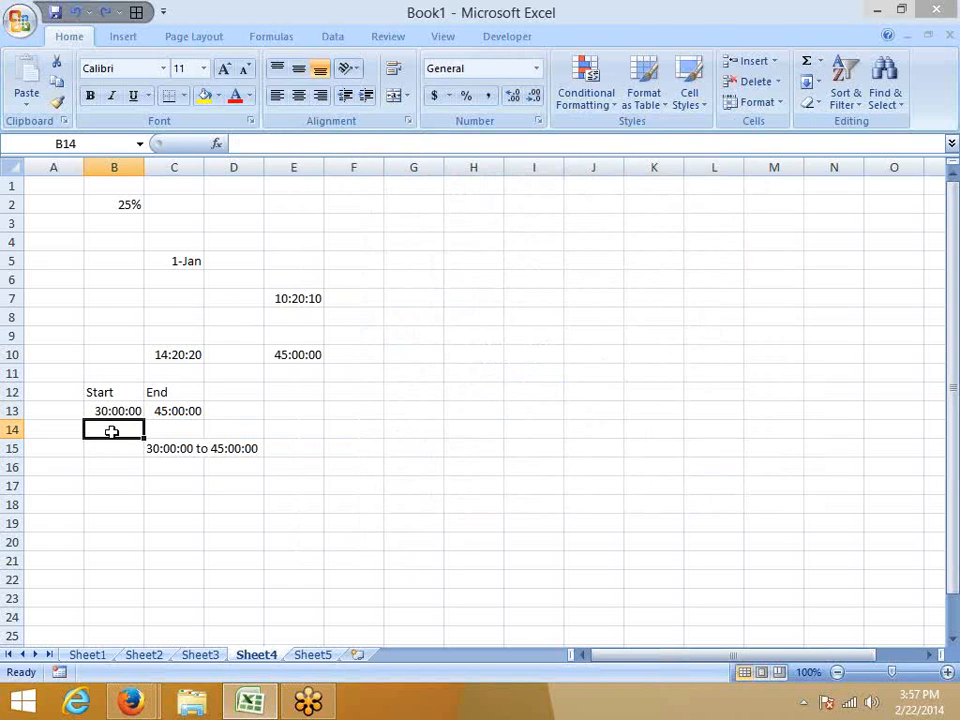
Enter =TEXT(B13,"[m]") in cell B14 to express the Start time in elapsed minutes, and select B14 again.
type("=te")
key("Tab")
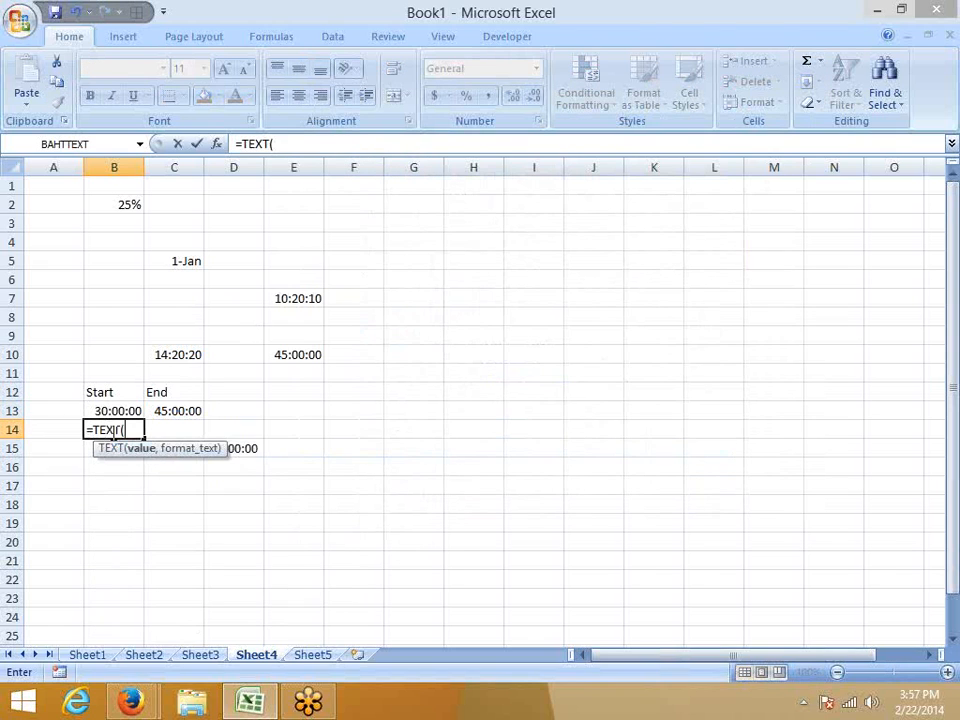
key("Up")
type(",\"")
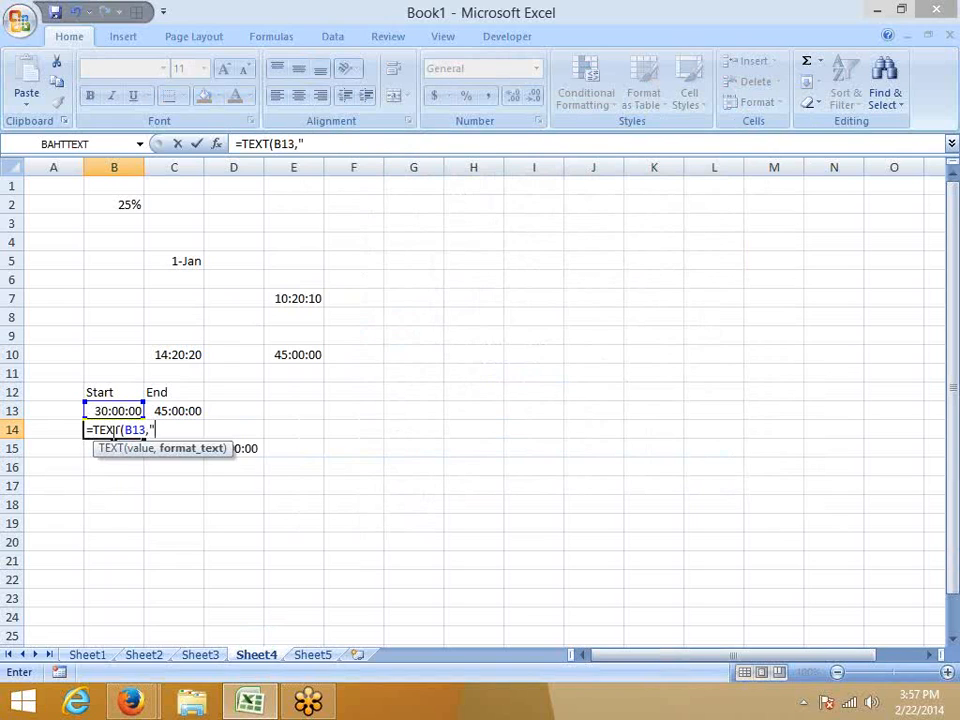
type("[m]\")")
key("Return")
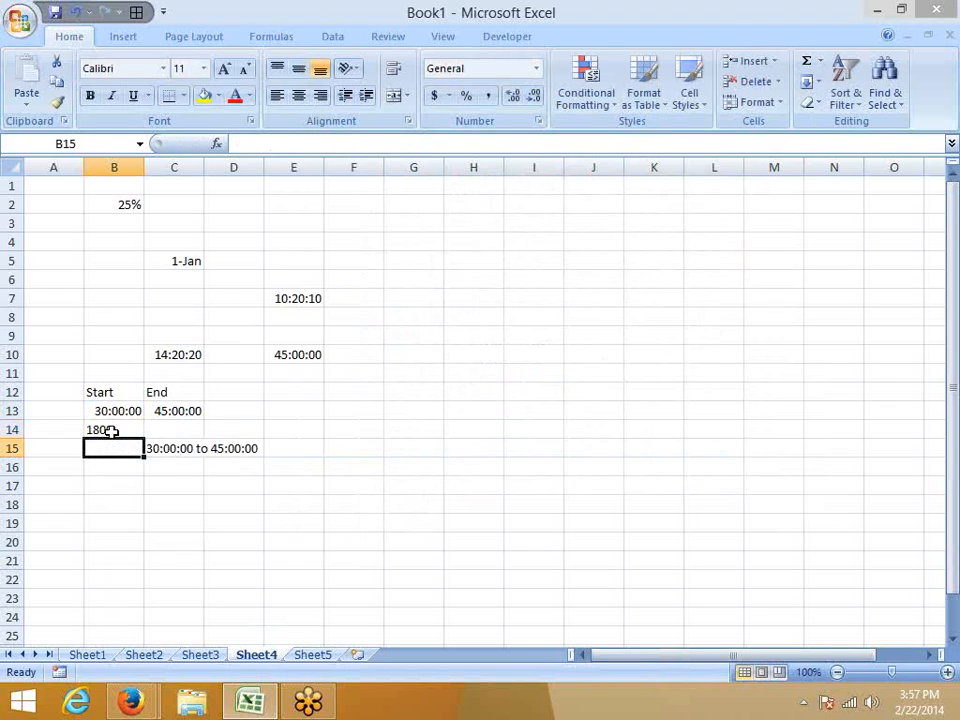
left_click(110, 430)
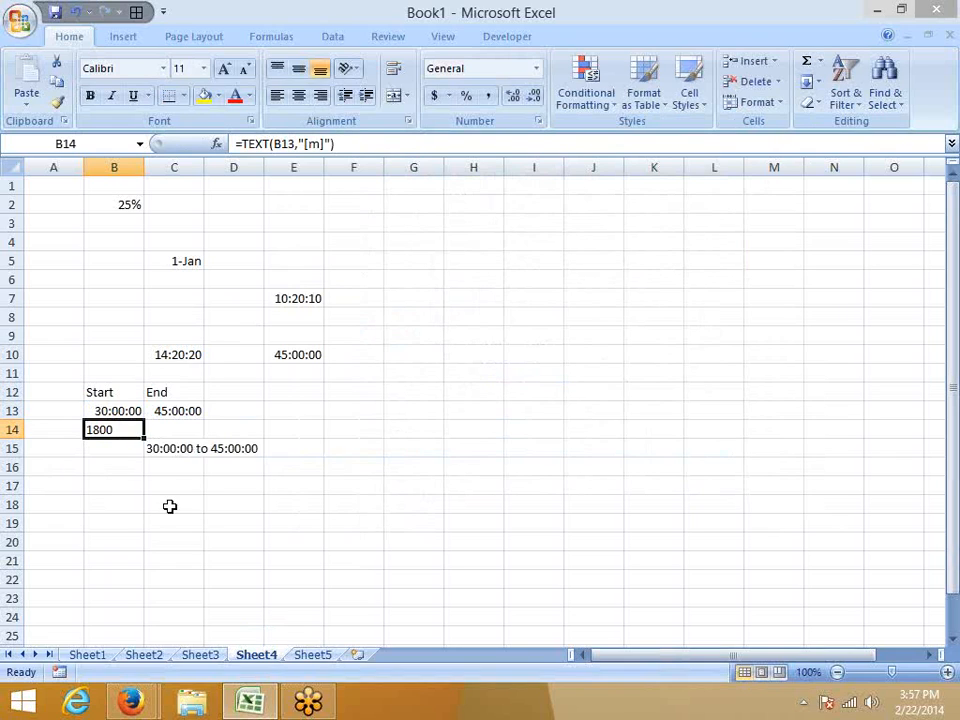
Examine the underlying date and time stored in B13, leave it unedited, and return to B14's formula.
left_click(107, 414)
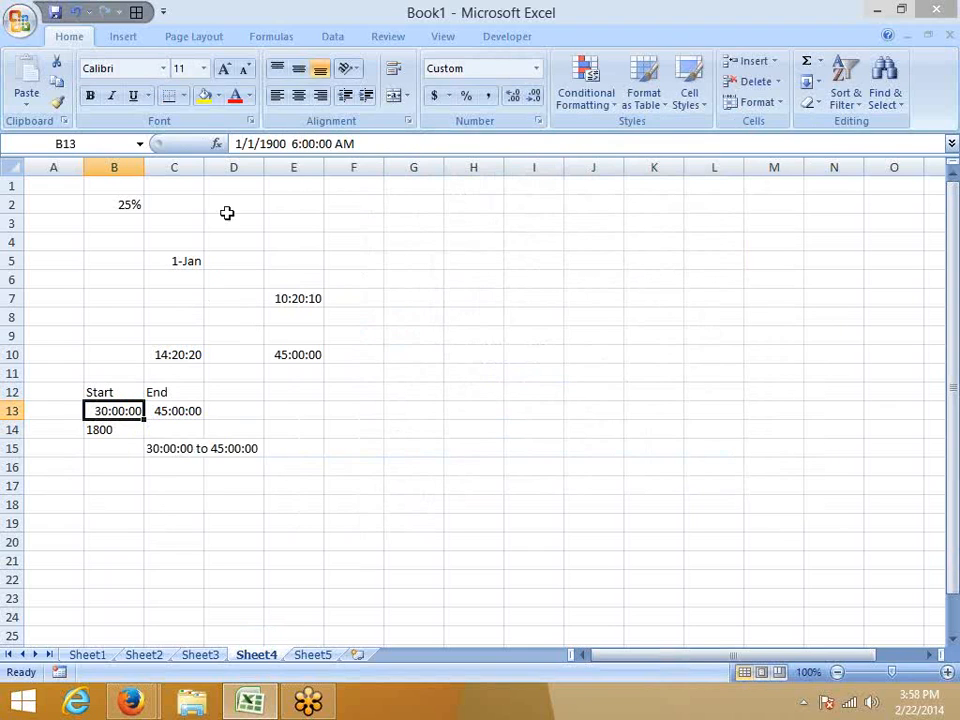
left_click(285, 145)
left_click_drag(285, 145, 205, 144)
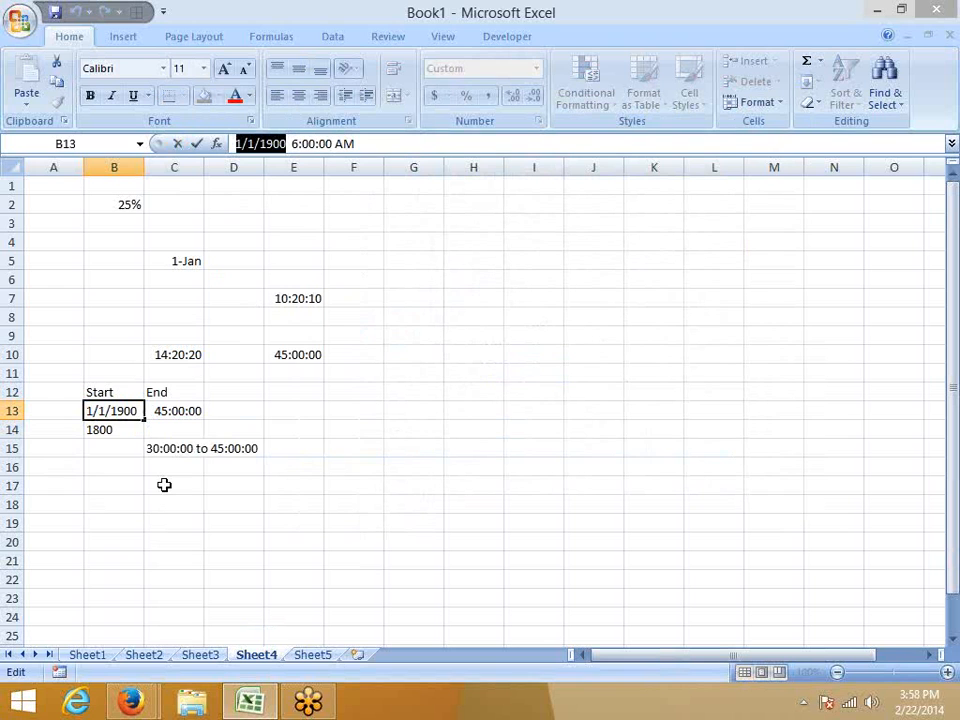
key("Escape")
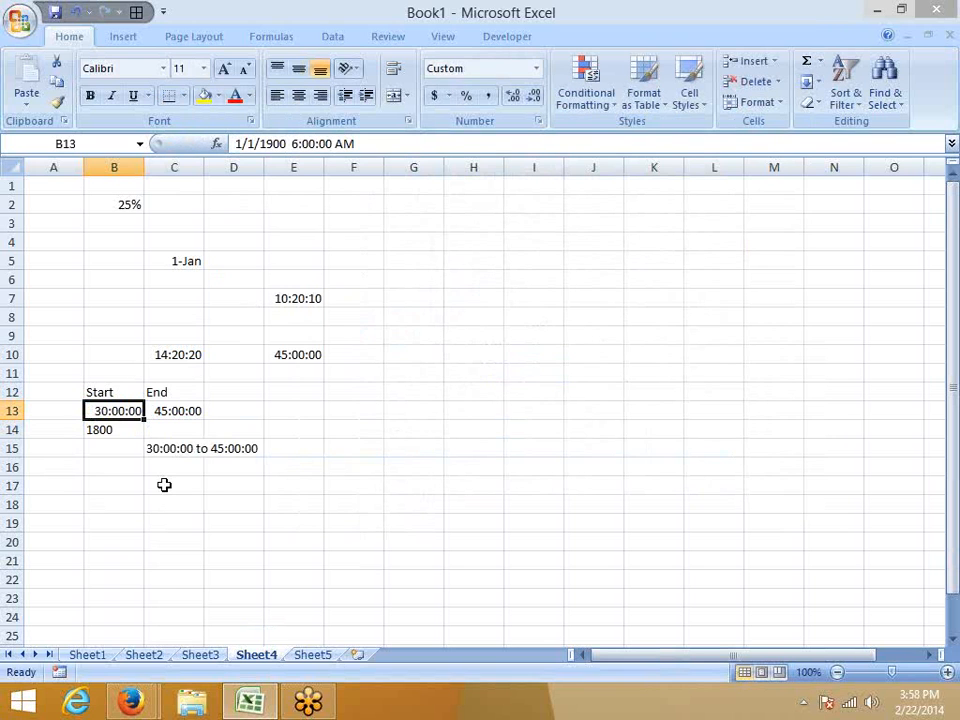
left_click(114, 430)
Switch to the custom number format help page in Firefox and read the date and time code tables.
mouse_move(153, 706)
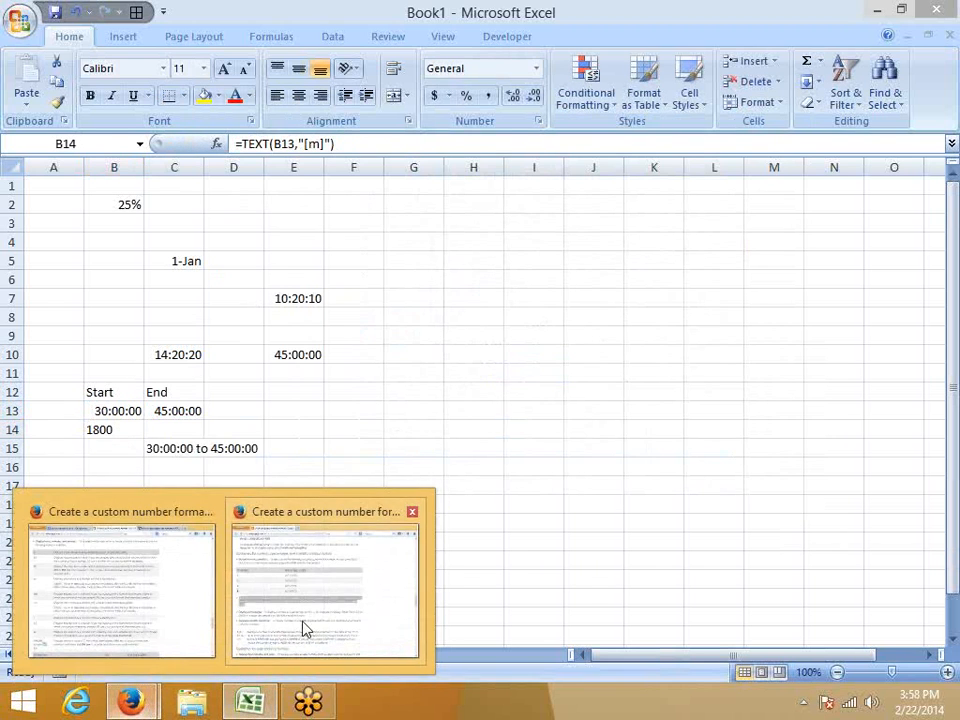
left_click(302, 628)
scroll(318, 640, "down", 5)
scroll(318, 642, "down", 4)
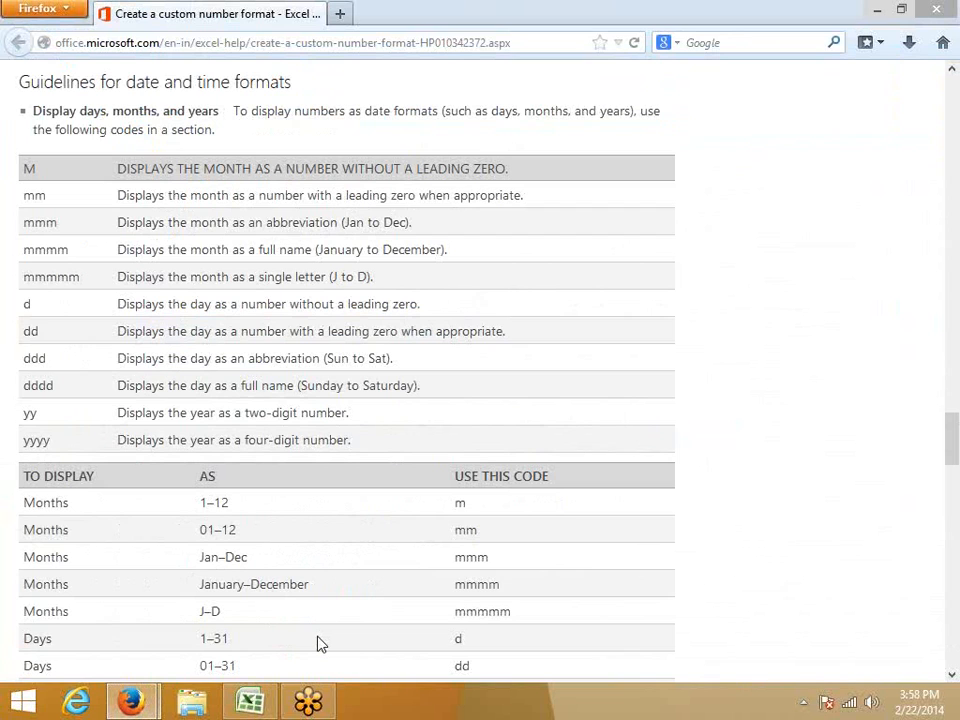
scroll(318, 642, "down", 1)
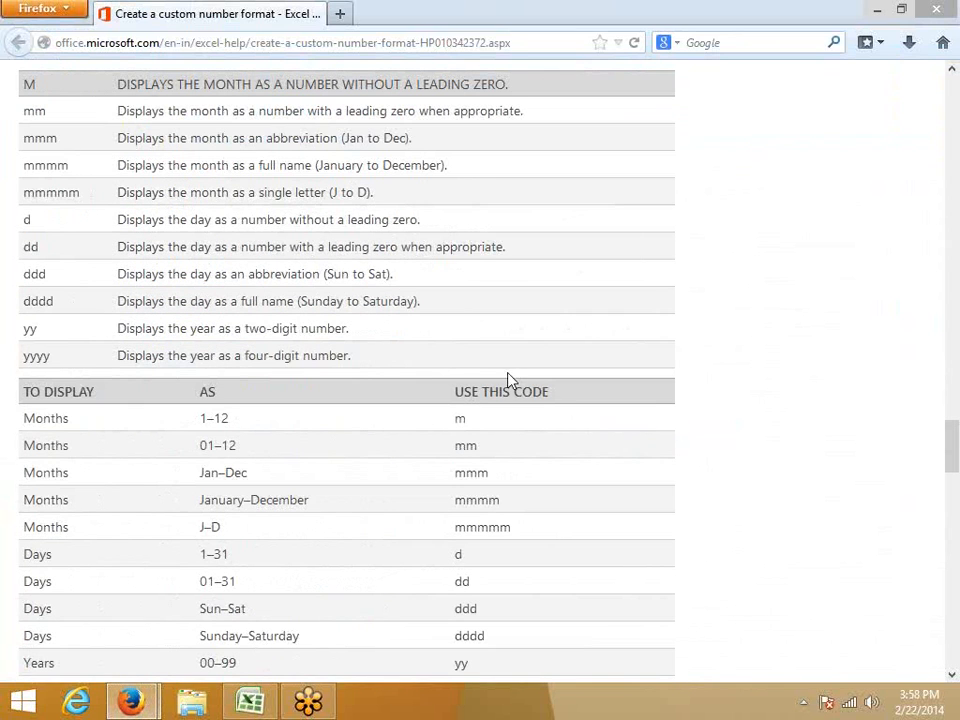
mouse_move(950, 45)
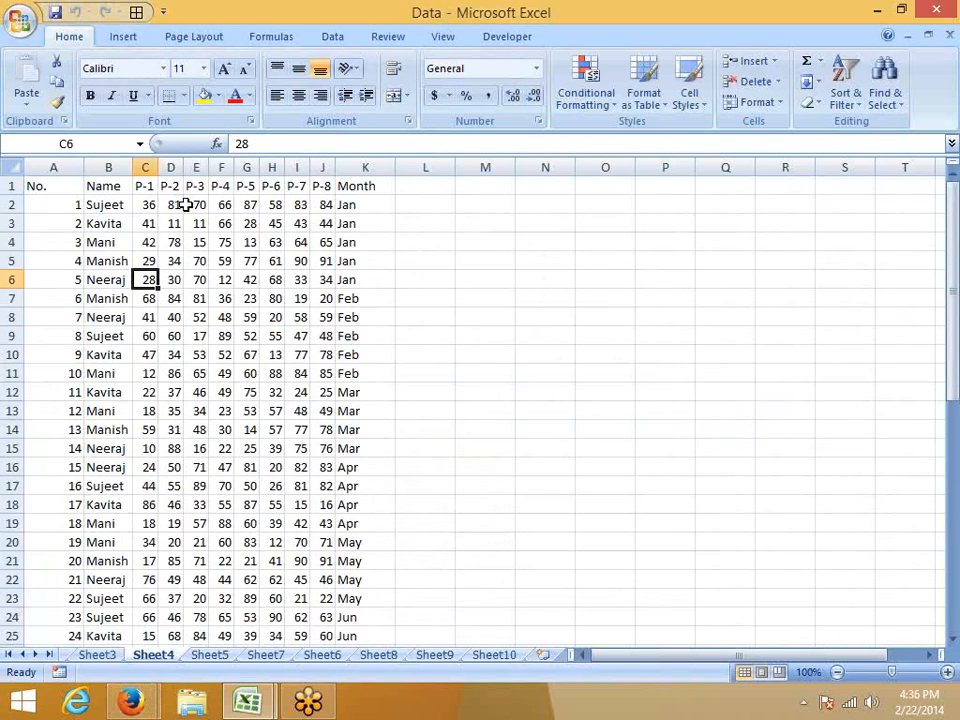
Try a yellow fill on the range D2:G7 of the Data workbook's Sheet4, and undo it.
left_click_drag(178, 204, 242, 298)
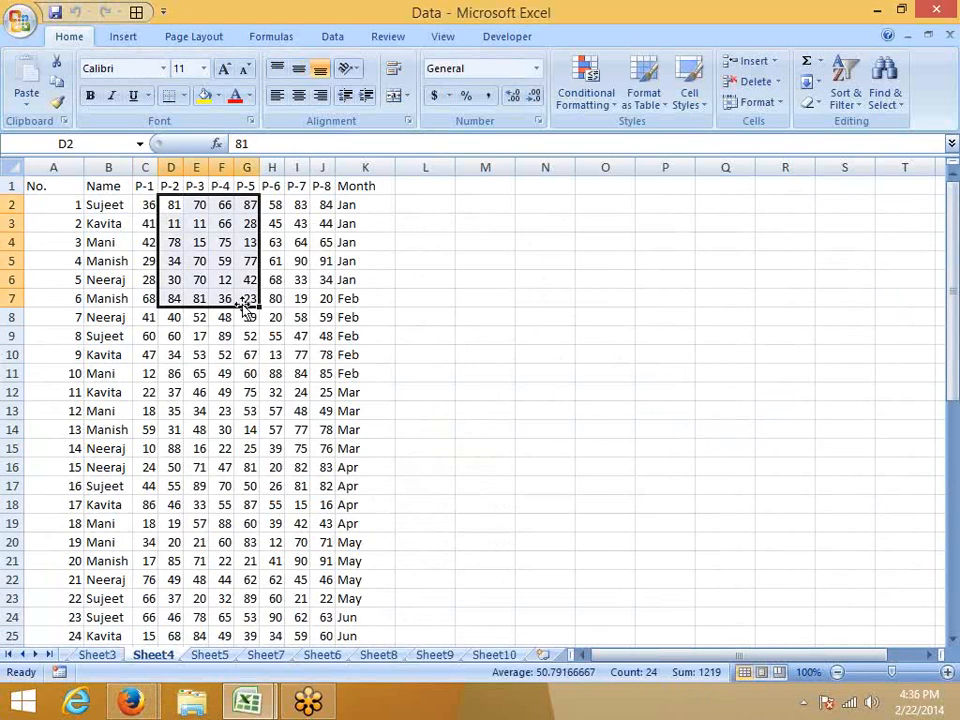
left_click(202, 100)
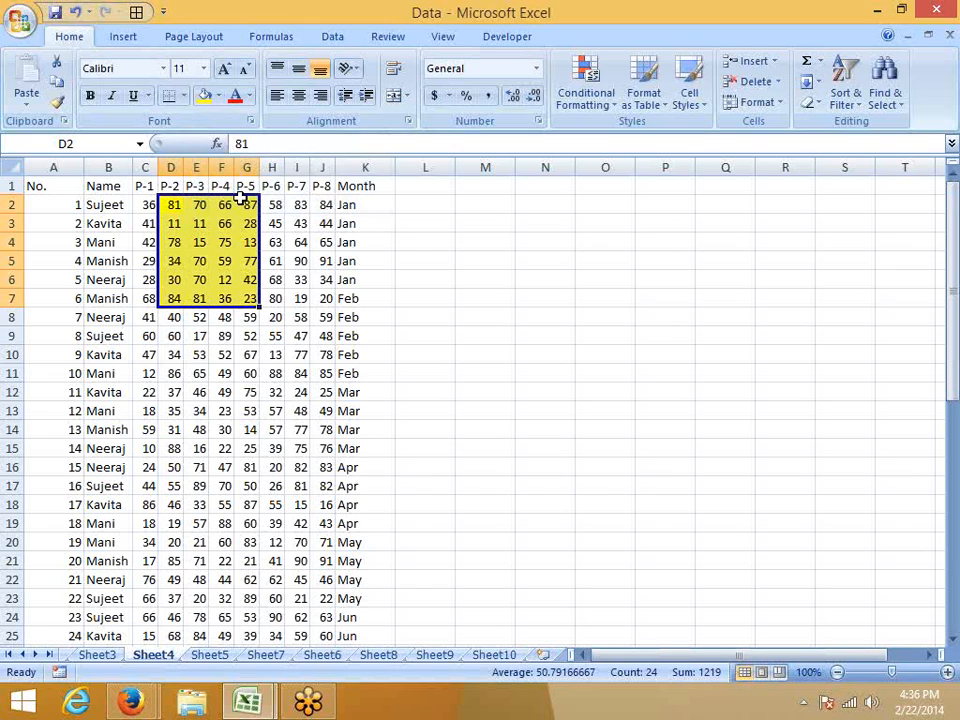
key("ctrl+z")
Set up a Greater Than highlight rule on the whole P-8 column with a threshold of 50.
left_click(318, 206)
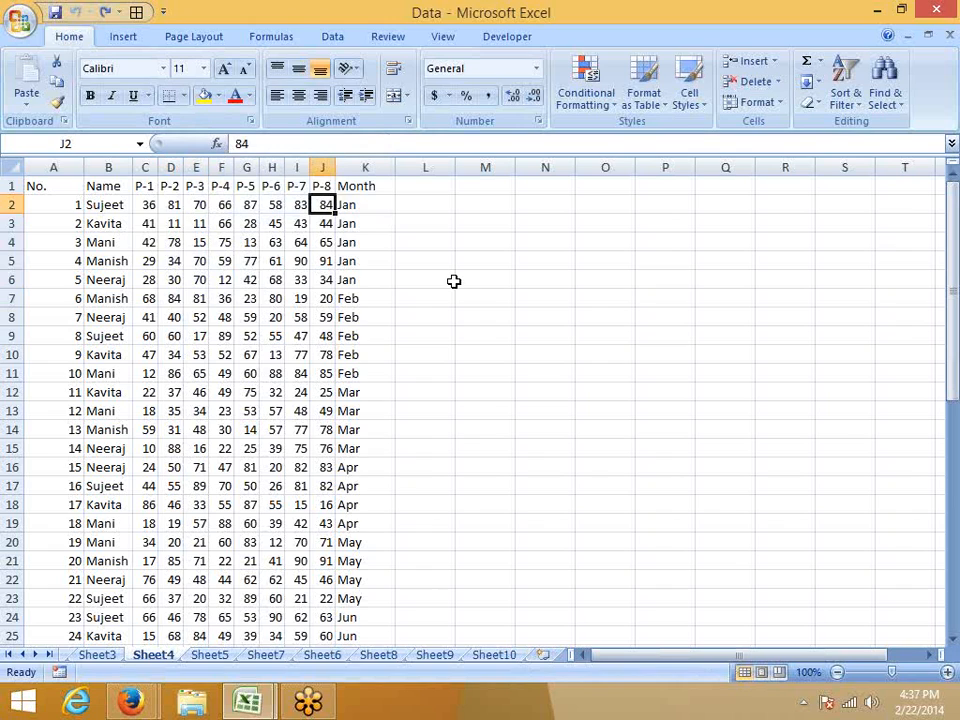
left_click(321, 167)
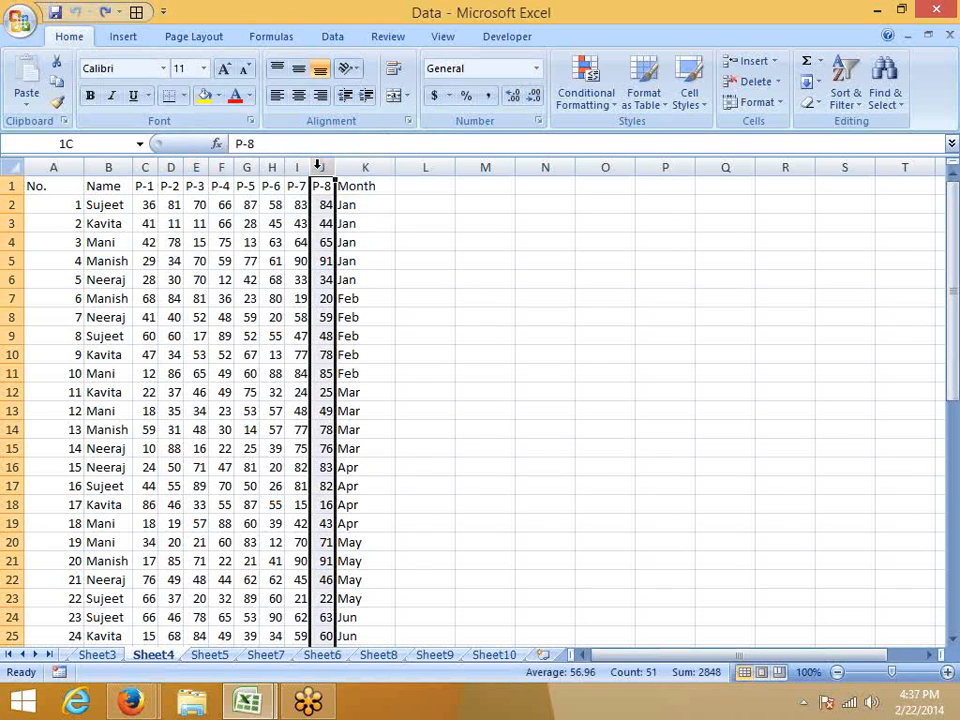
left_click(567, 110)
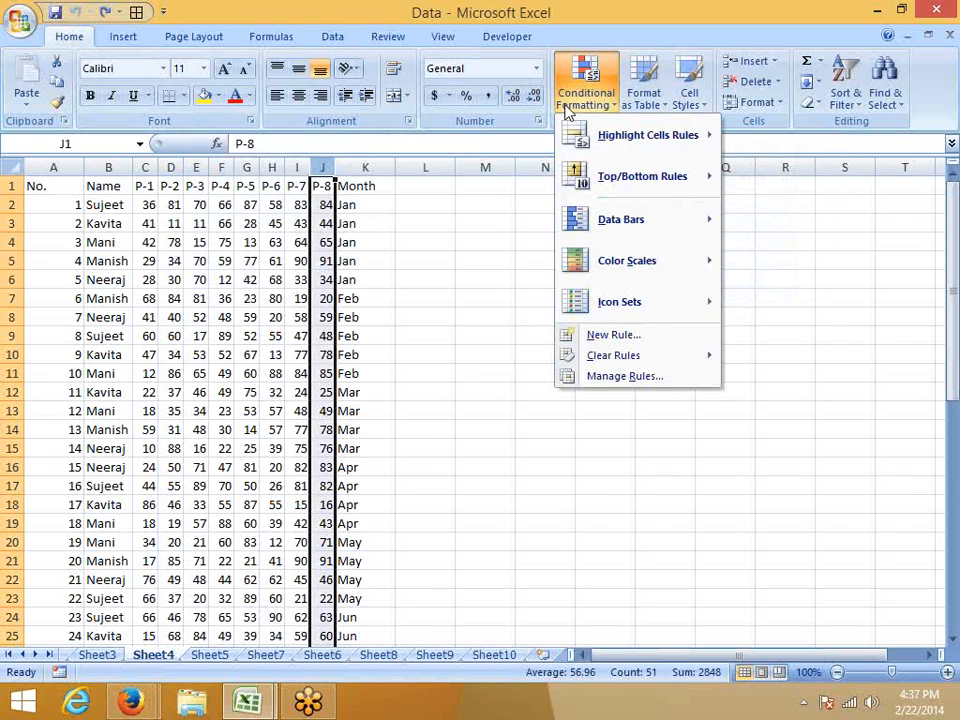
mouse_move(570, 136)
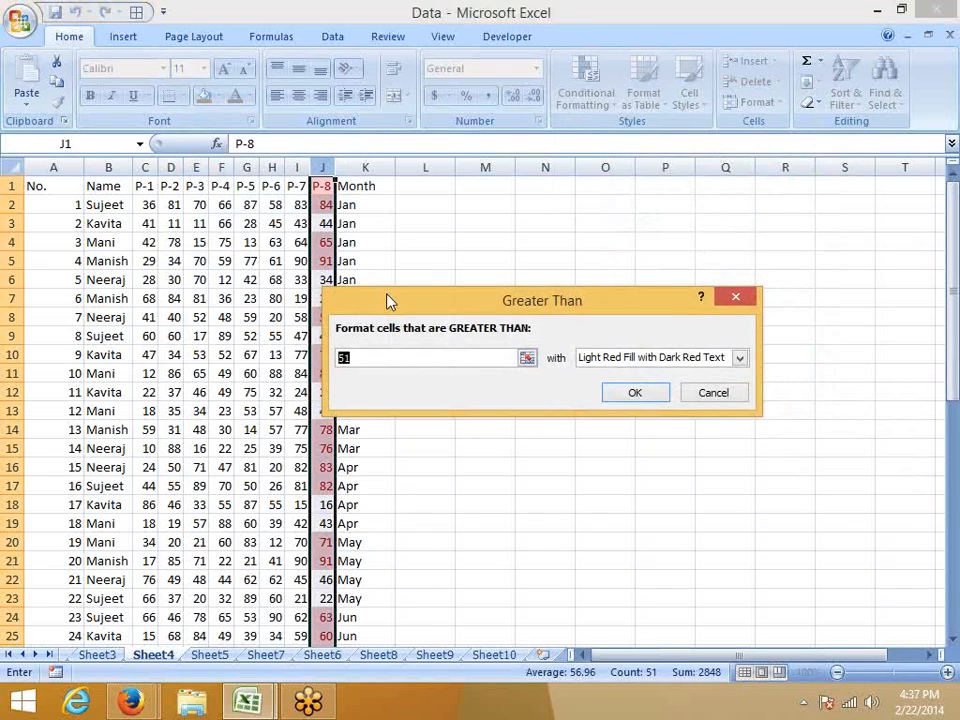
type("125")
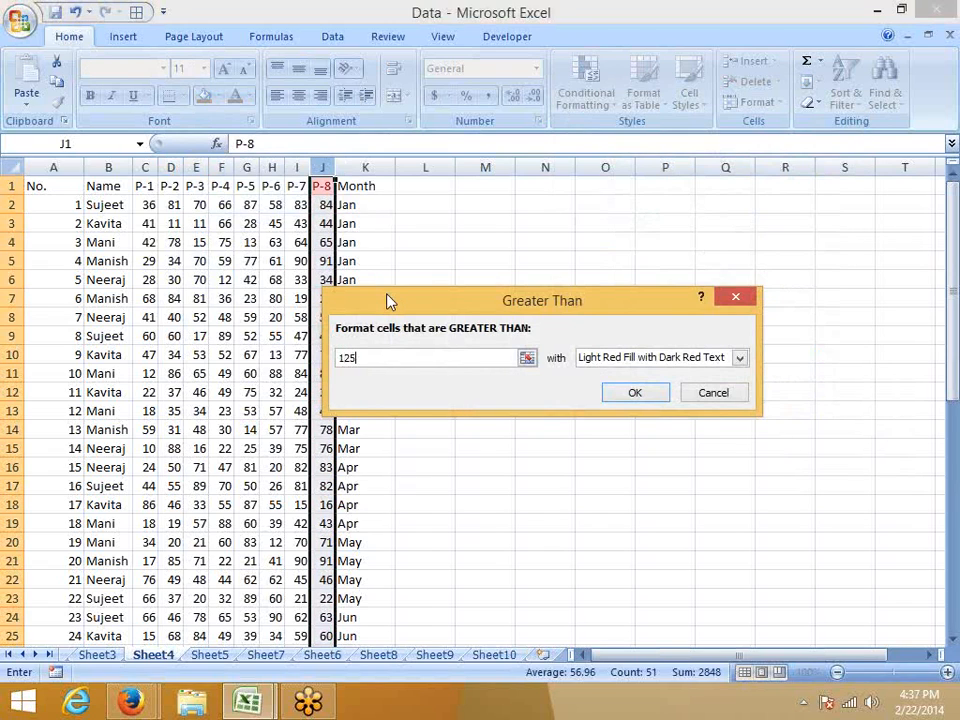
key("BackSpace")
key("BackSpace")
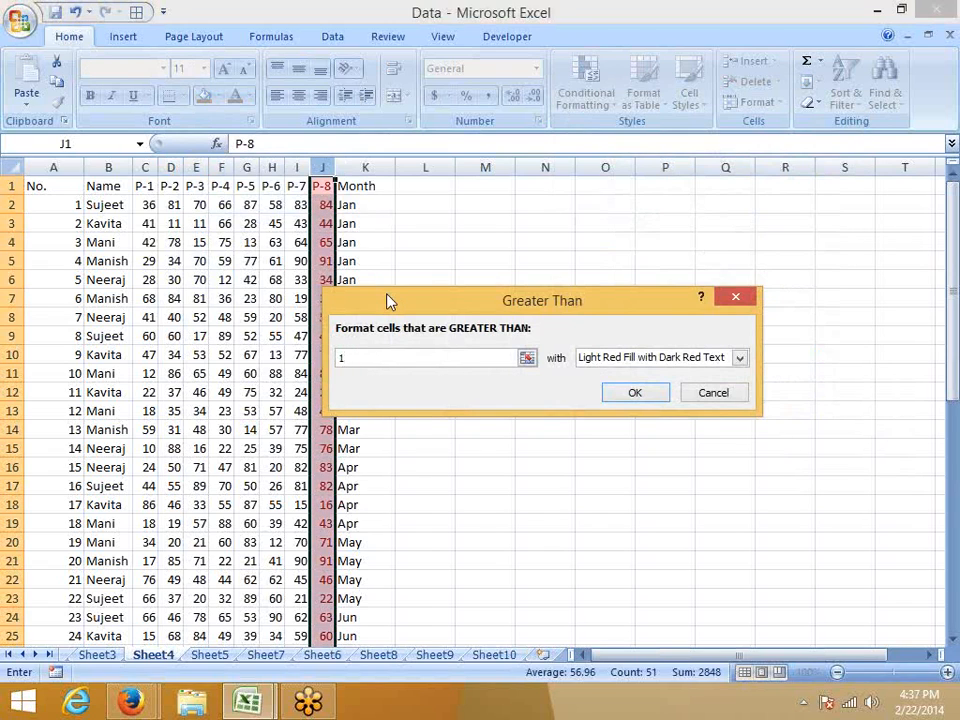
key("BackSpace")
type("50")
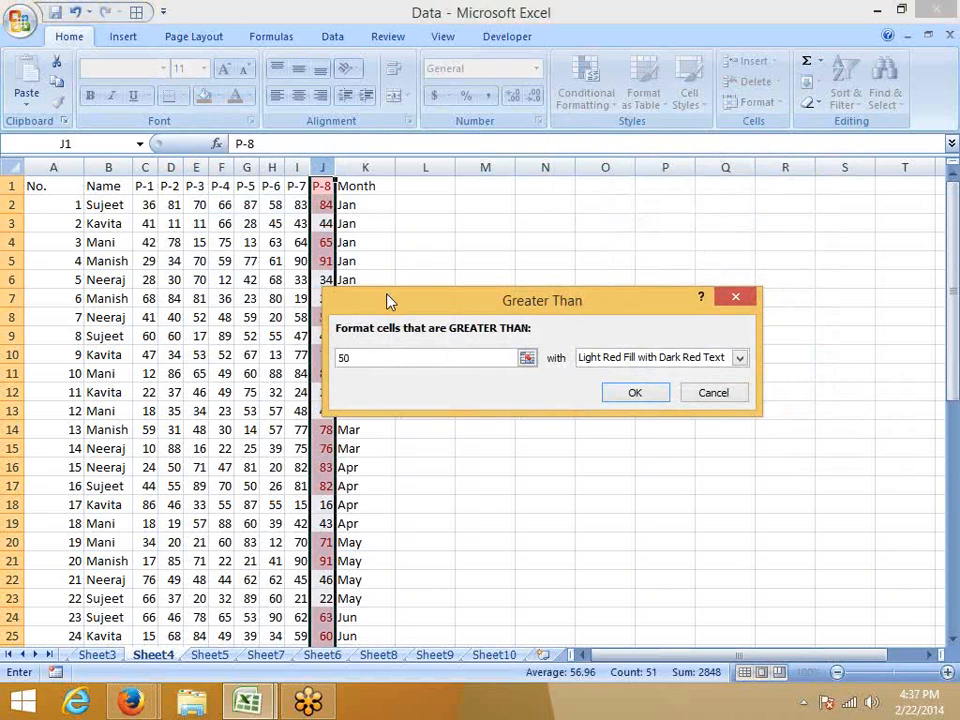
left_click_drag(398, 300, 457, 232)
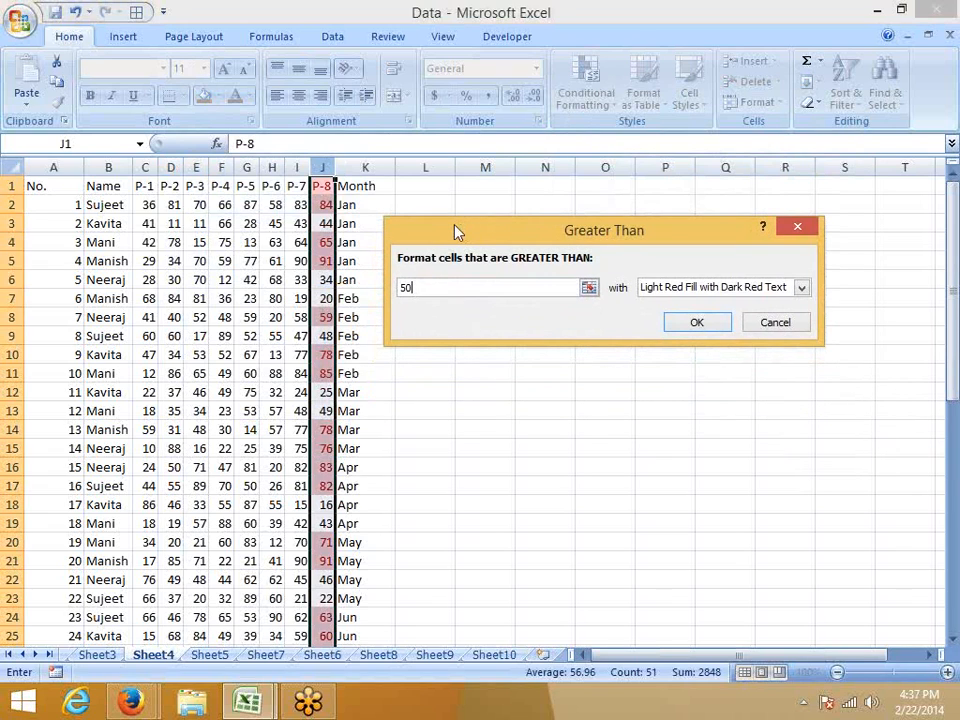
Preview the rule with Yellow Fill with Dark Yellow Text, and switch it to Green Fill with Dark Green Text.
left_click(660, 288)
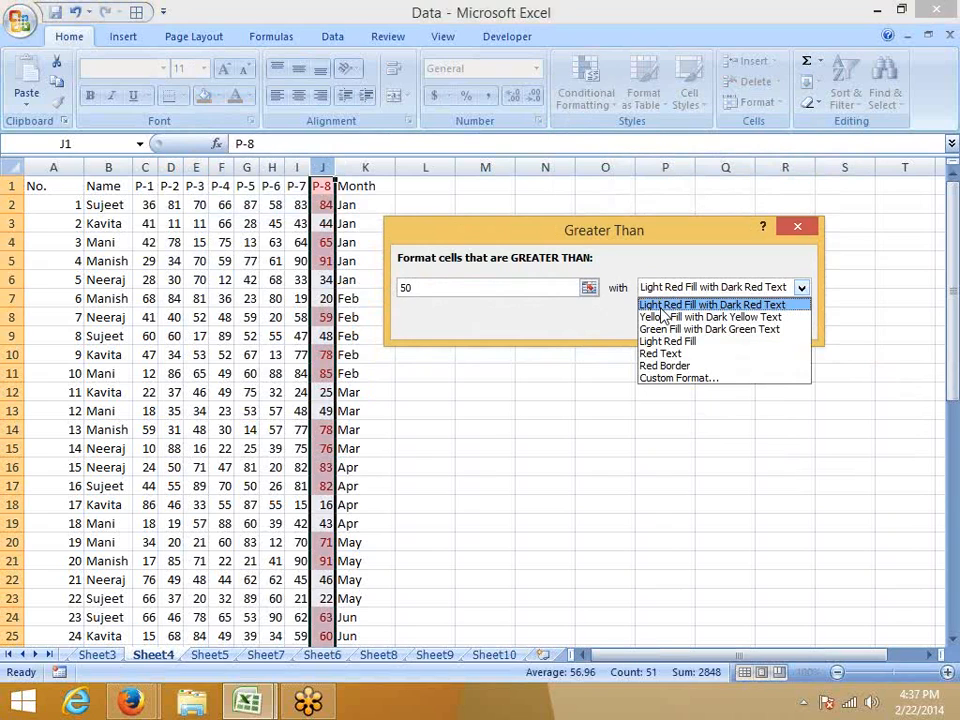
left_click(663, 317)
left_click(662, 288)
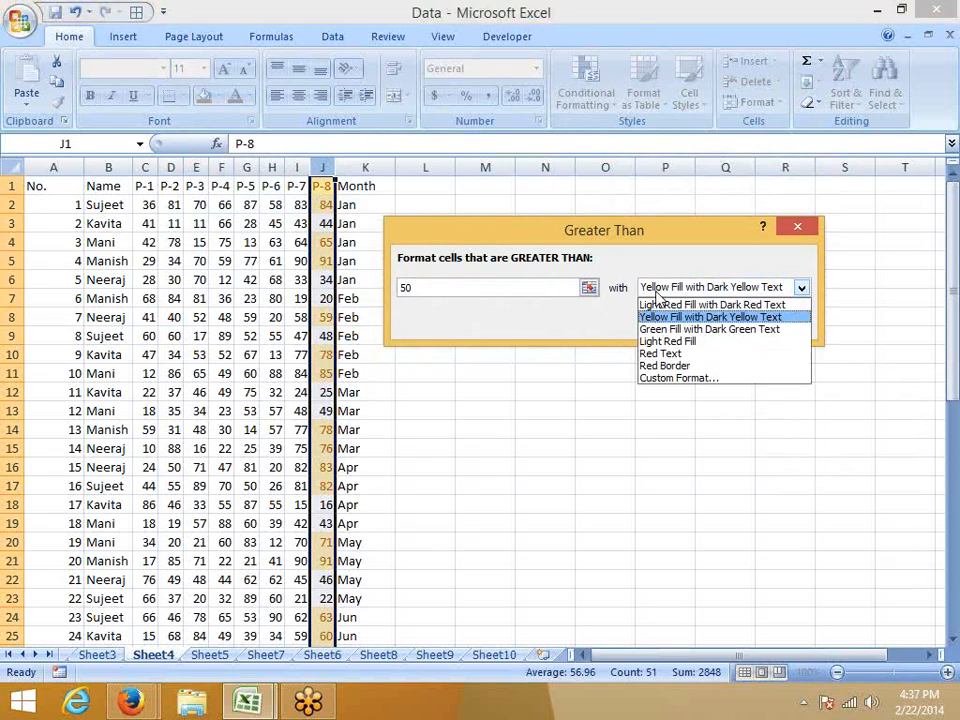
left_click(664, 329)
Give the Greater Than rule a custom format with a solid green background fill.
left_click(664, 290)
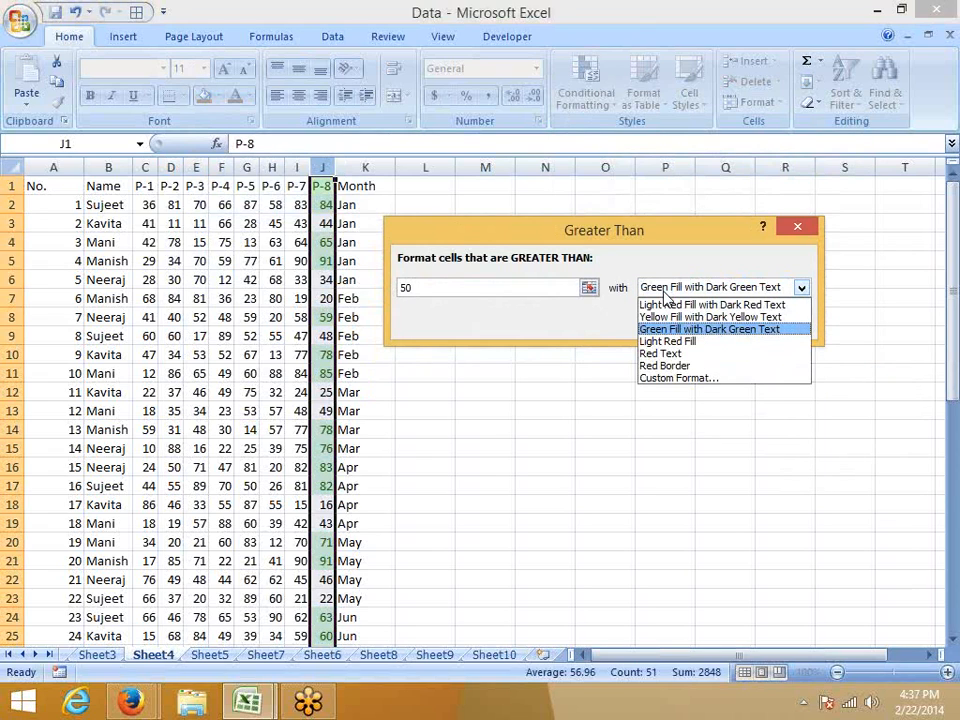
left_click(683, 379)
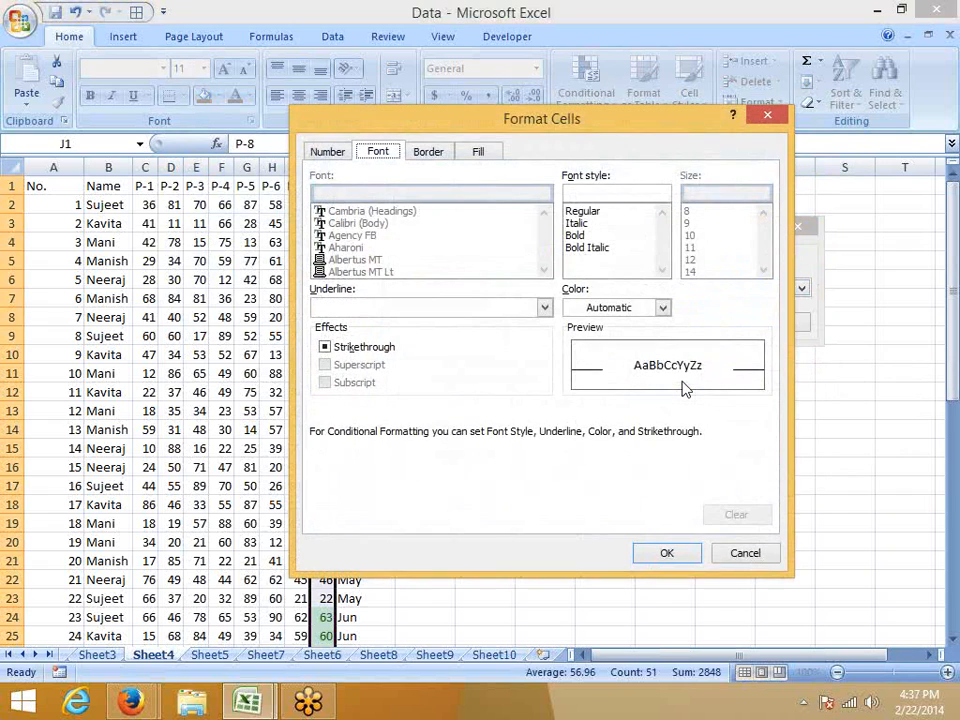
left_click_drag(430, 118, 452, 71)
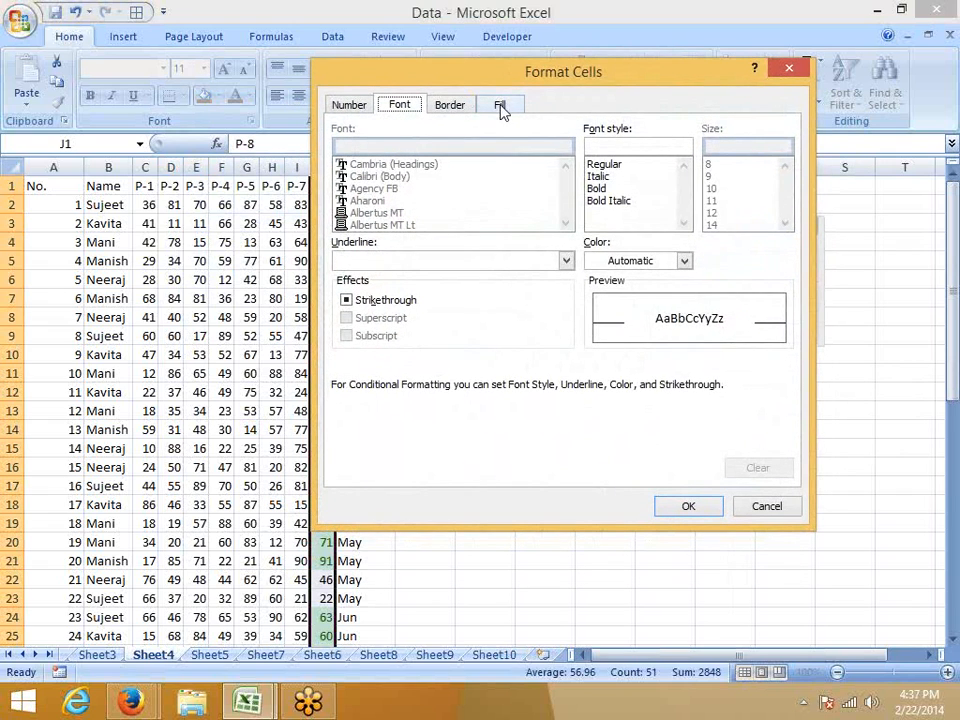
left_click(501, 106)
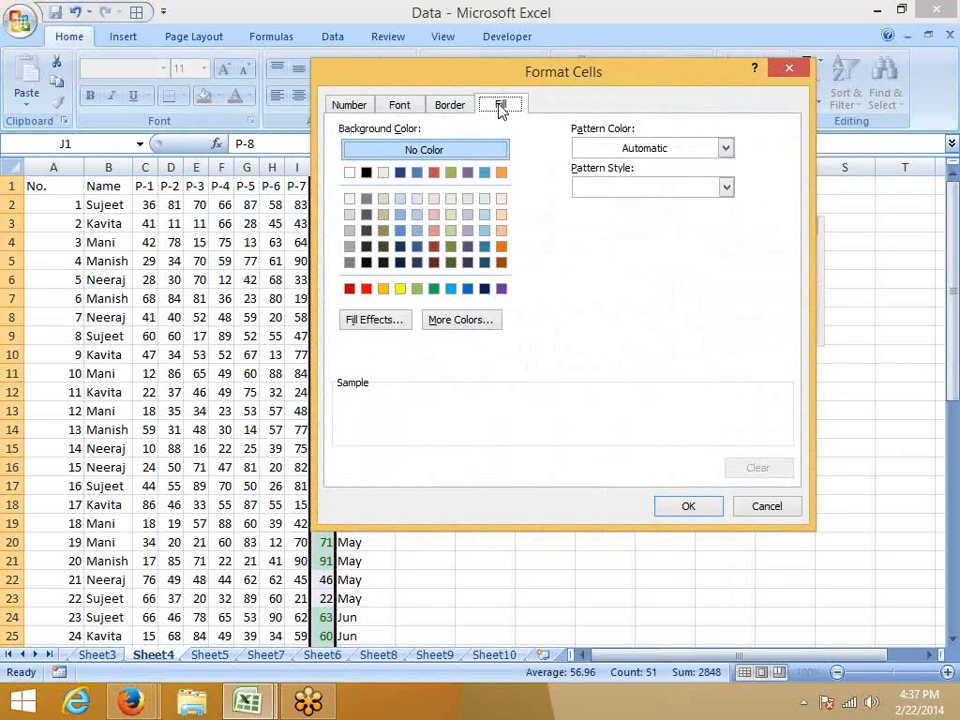
left_click(433, 289)
left_click(696, 510)
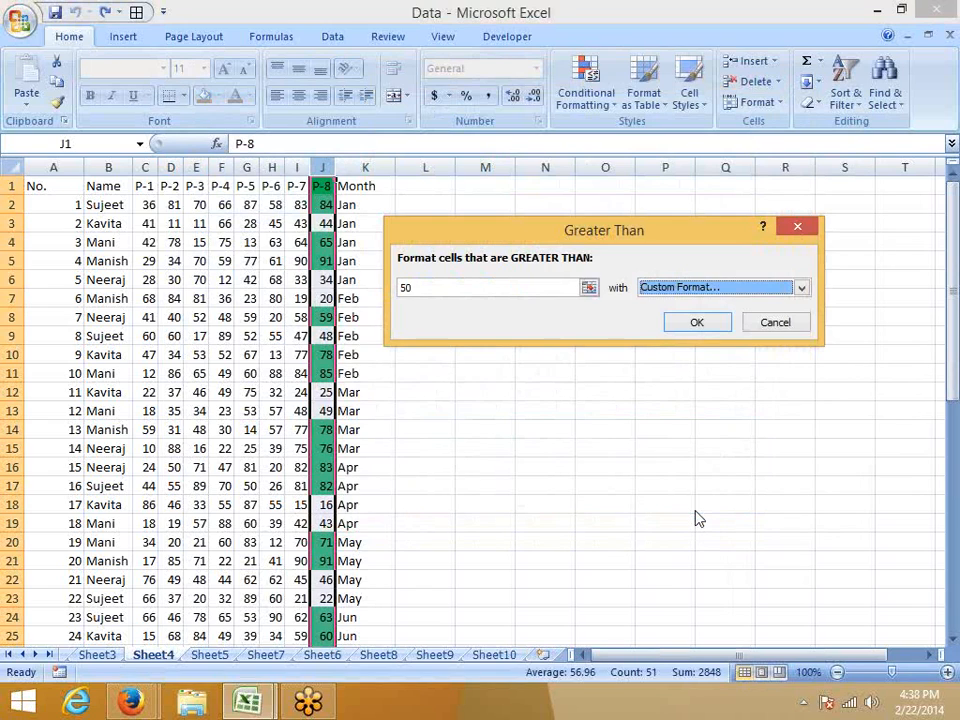
Try the cell reference =$C$2 as the Greater Than threshold, and cancel the rule.
left_click(393, 289)
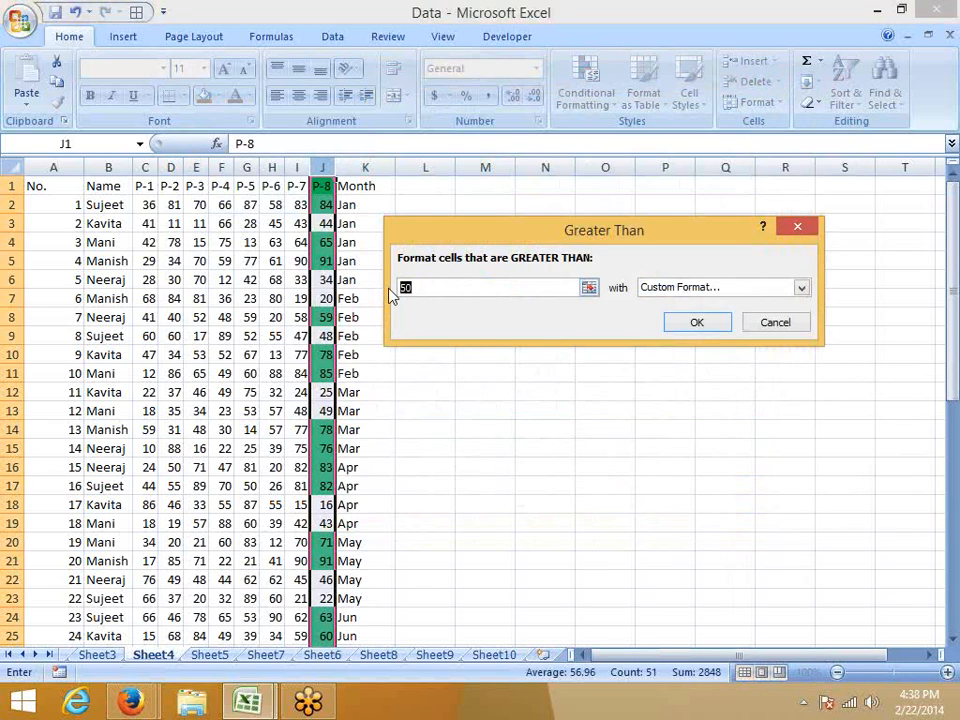
left_click(146, 210)
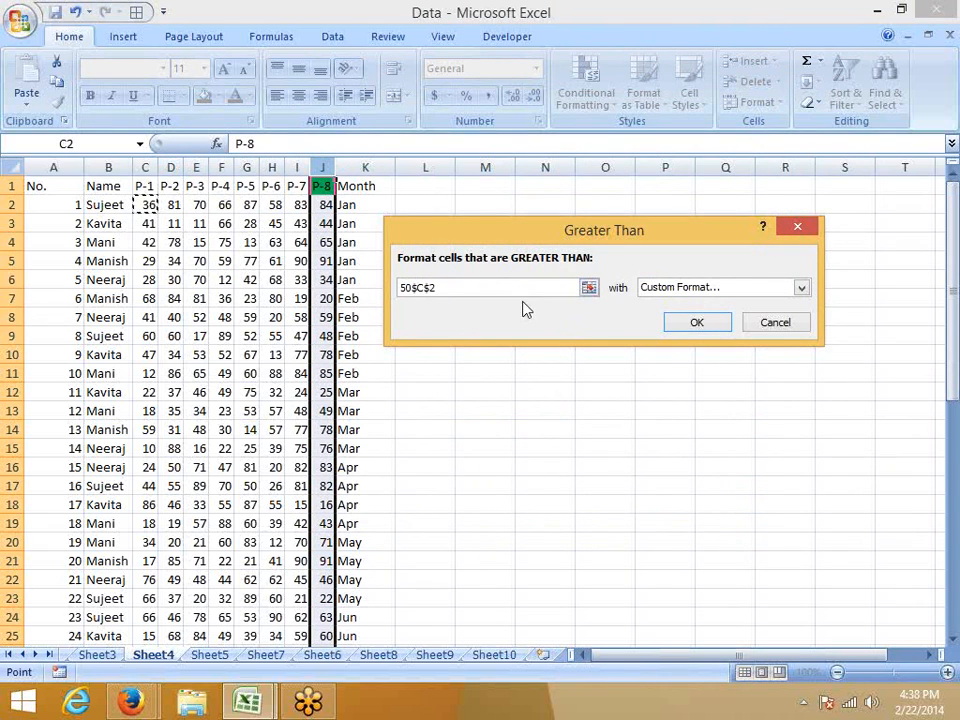
left_click_drag(475, 287, 373, 284)
type("=")
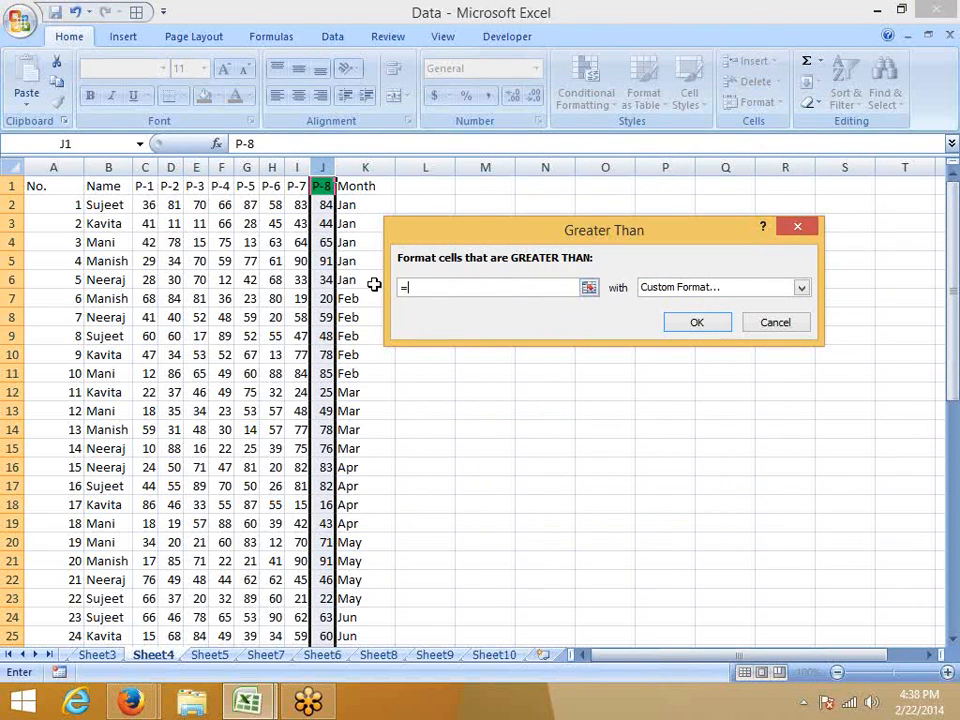
left_click(145, 206)
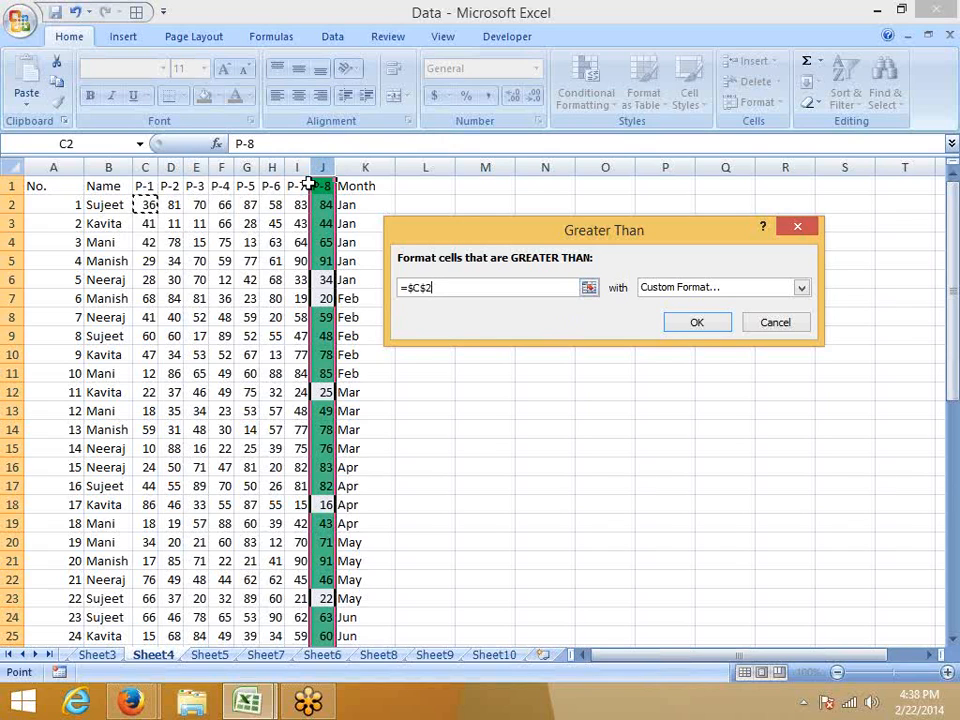
key("Escape")
View the Less Than highlight rule for the P-8 column and dismiss it without applying anything.
left_click(587, 88)
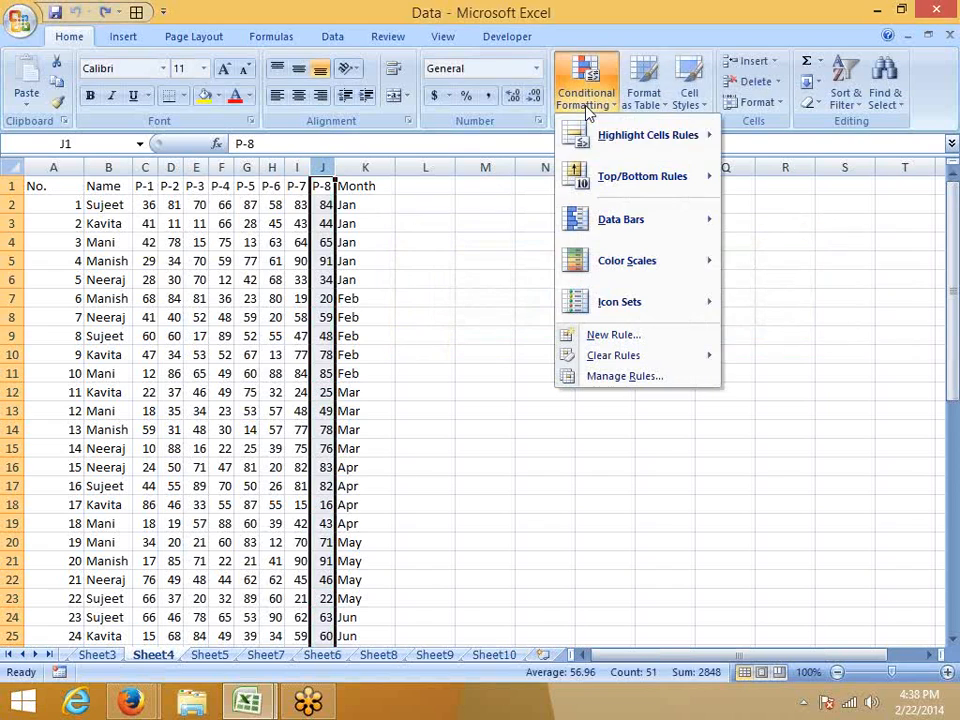
mouse_move(605, 148)
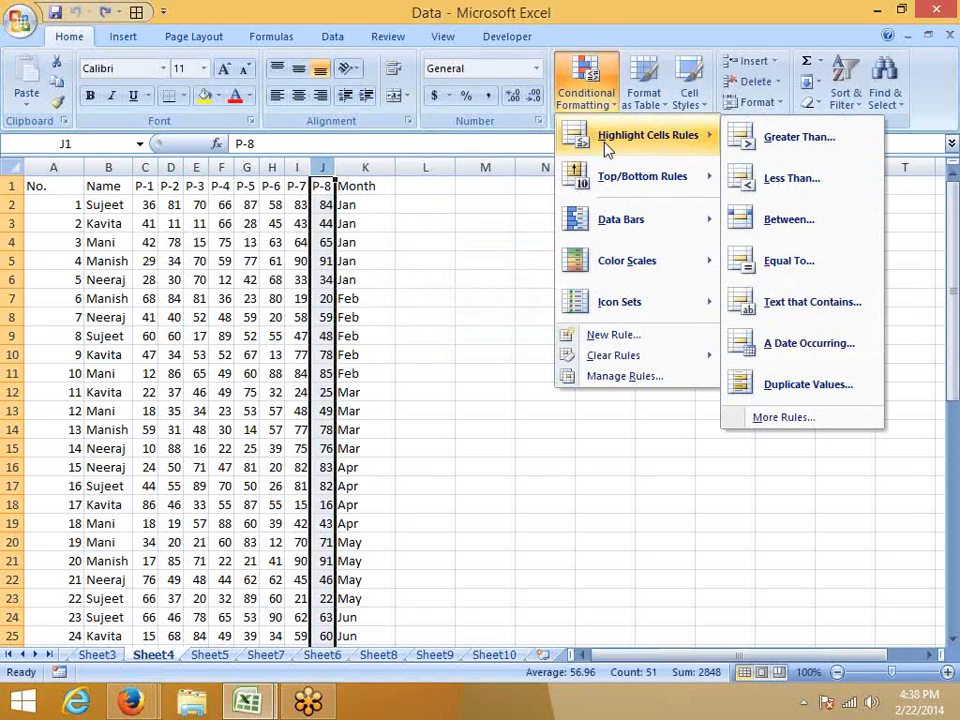
left_click(754, 192)
key("Escape")
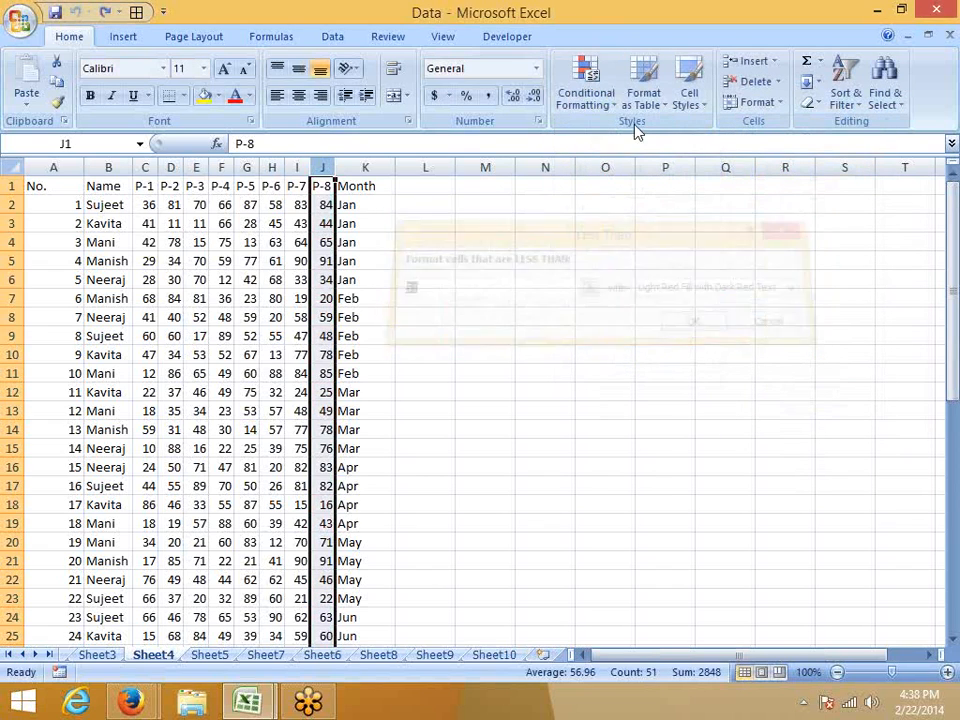
View the Between highlight rule for the P-8 column and dismiss it without applying anything.
left_click(585, 88)
mouse_move(606, 137)
left_click(755, 208)
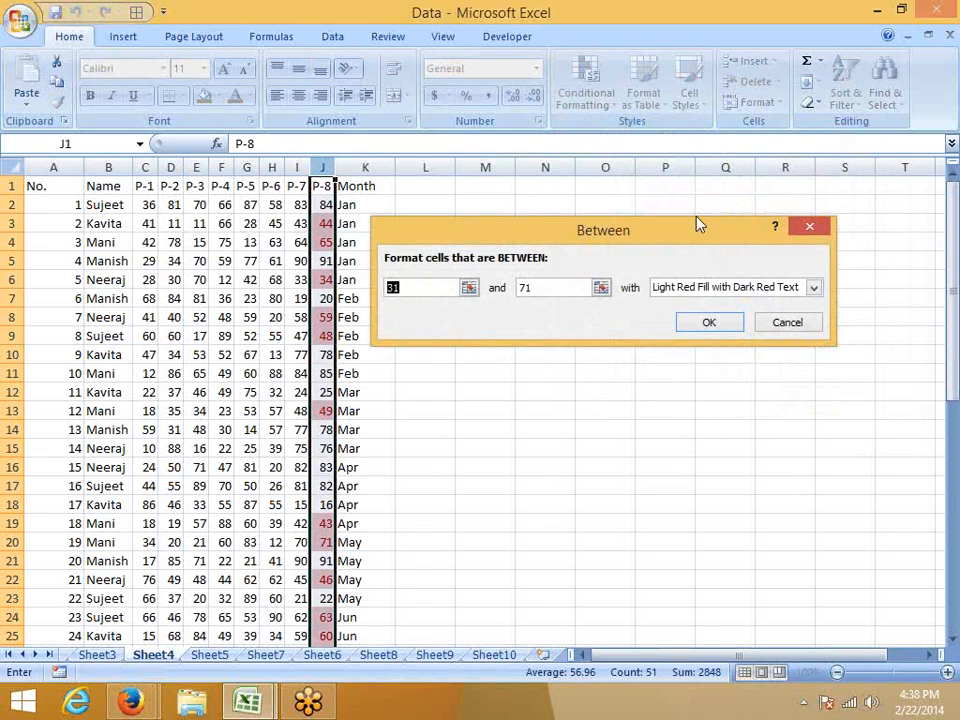
key("Escape")
Try an Equal To highlight rule with the value 48 on the P-8 column.
left_click(585, 100)
mouse_move(600, 135)
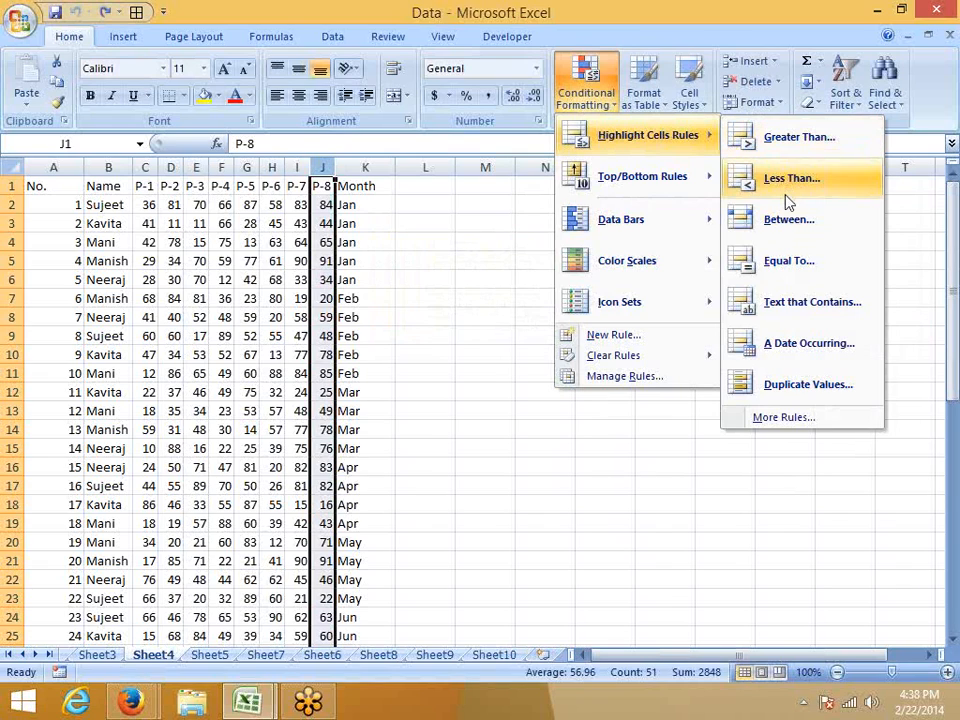
left_click(778, 274)
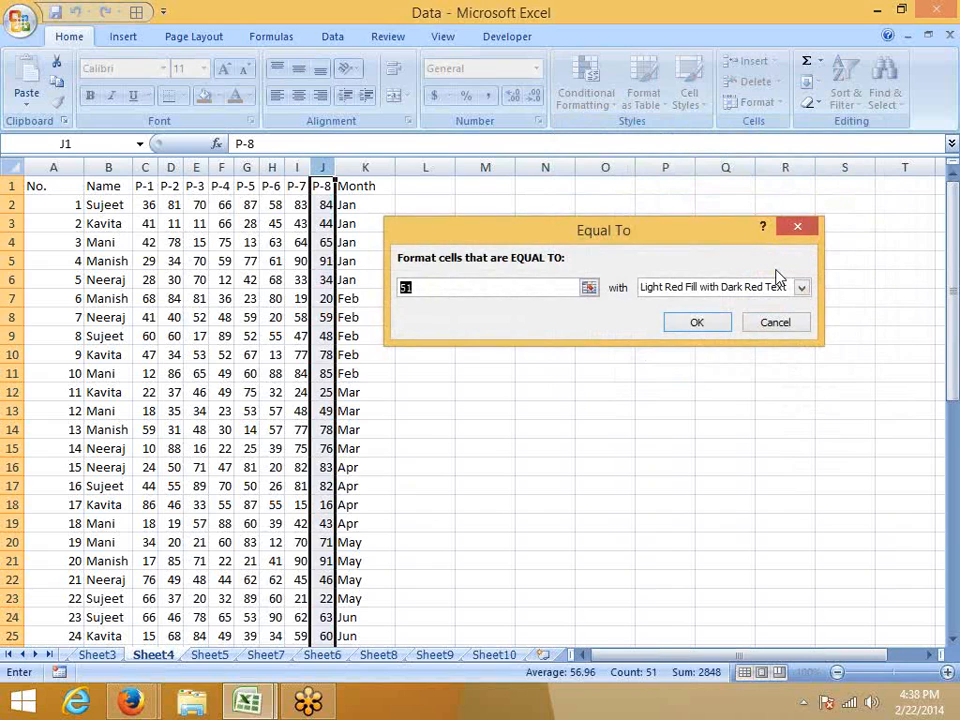
type("48")
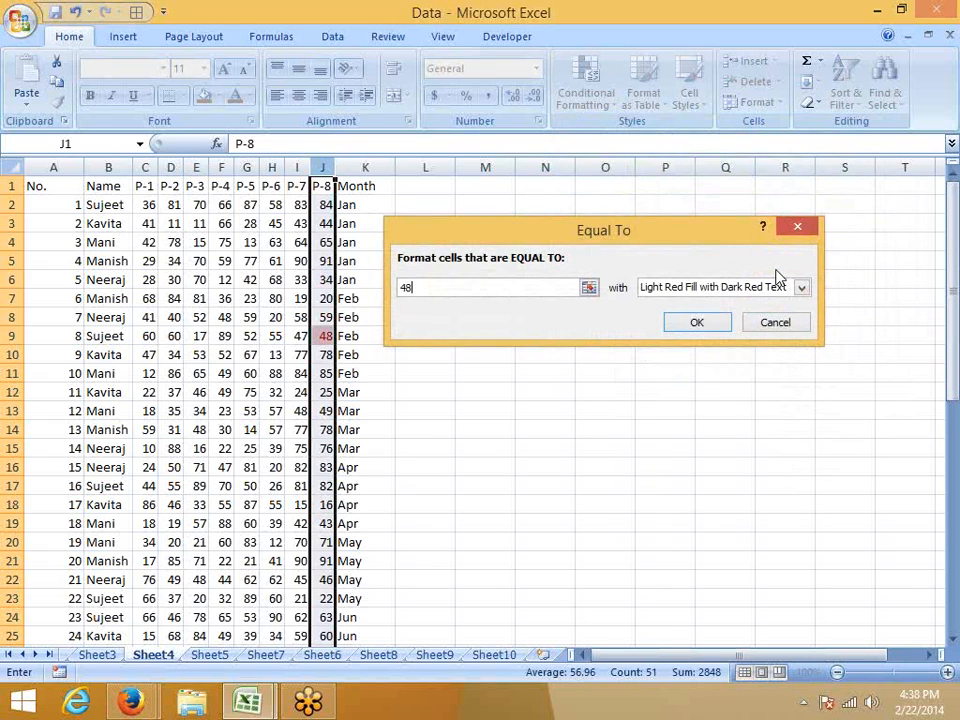
key("Return")
Try an Equal To highlight rule on the Name column using a person's first name, view the format options, and cancel the rule.
left_click(108, 167)
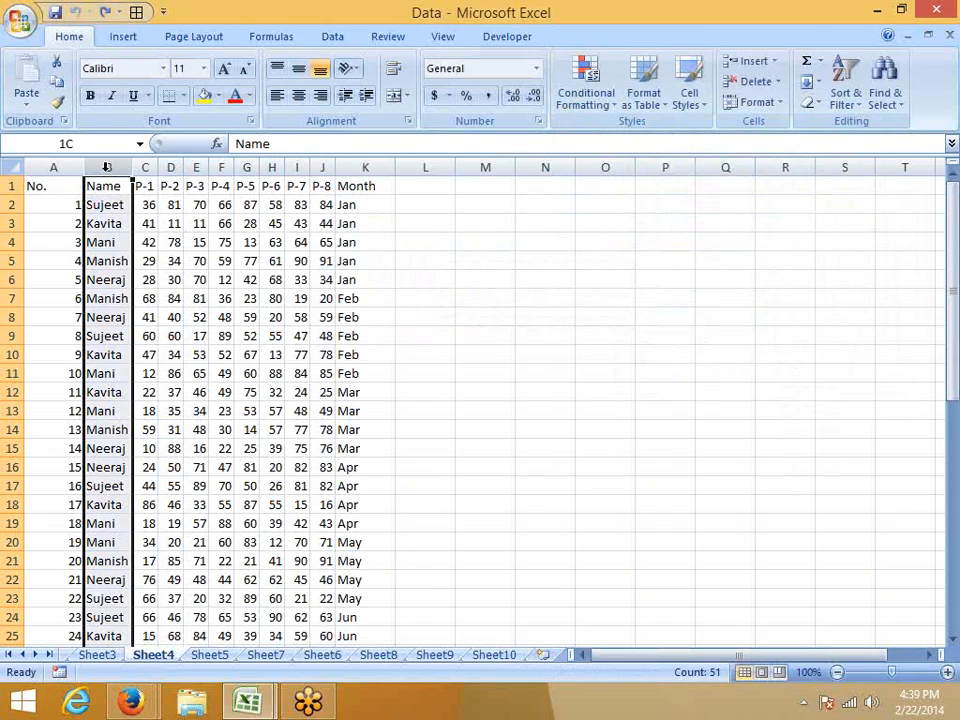
left_click(586, 82)
mouse_move(648, 135)
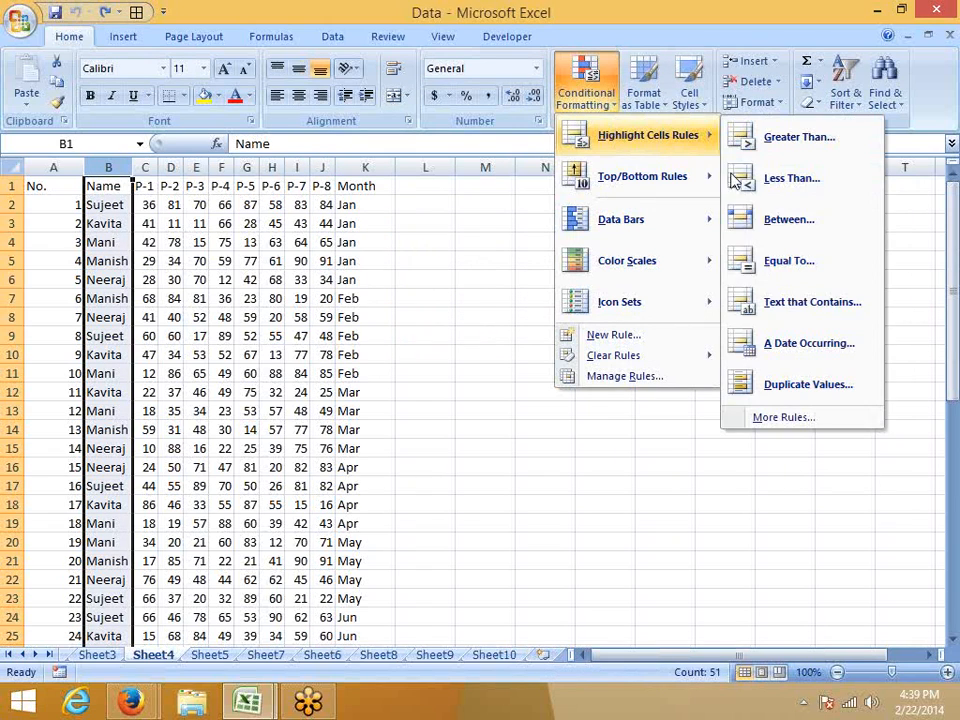
left_click(778, 261)
type("Sujeet")
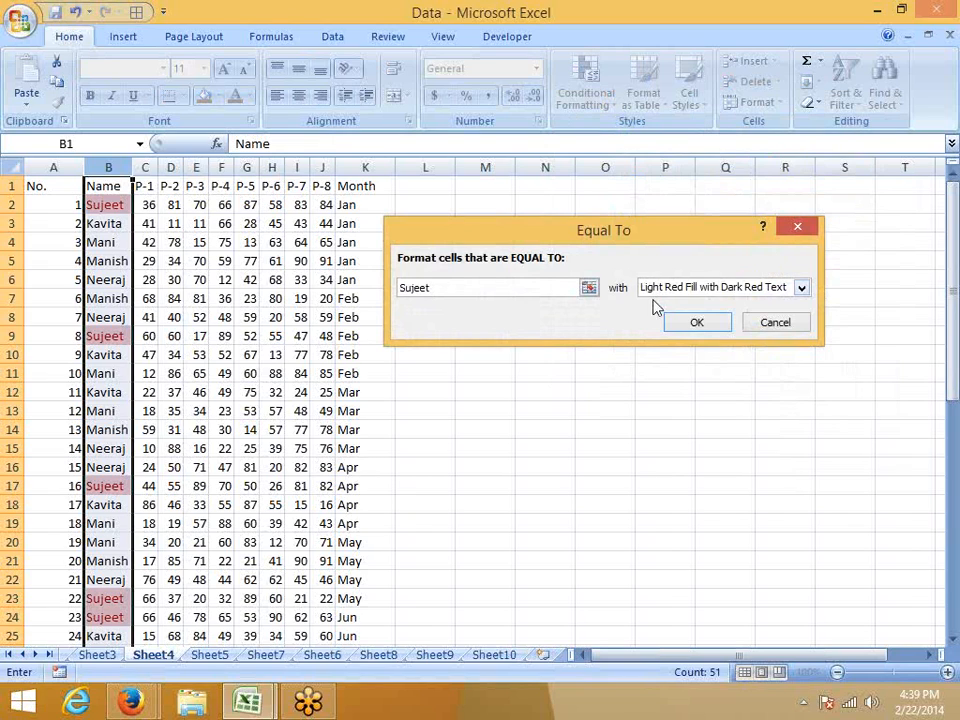
left_click(750, 288)
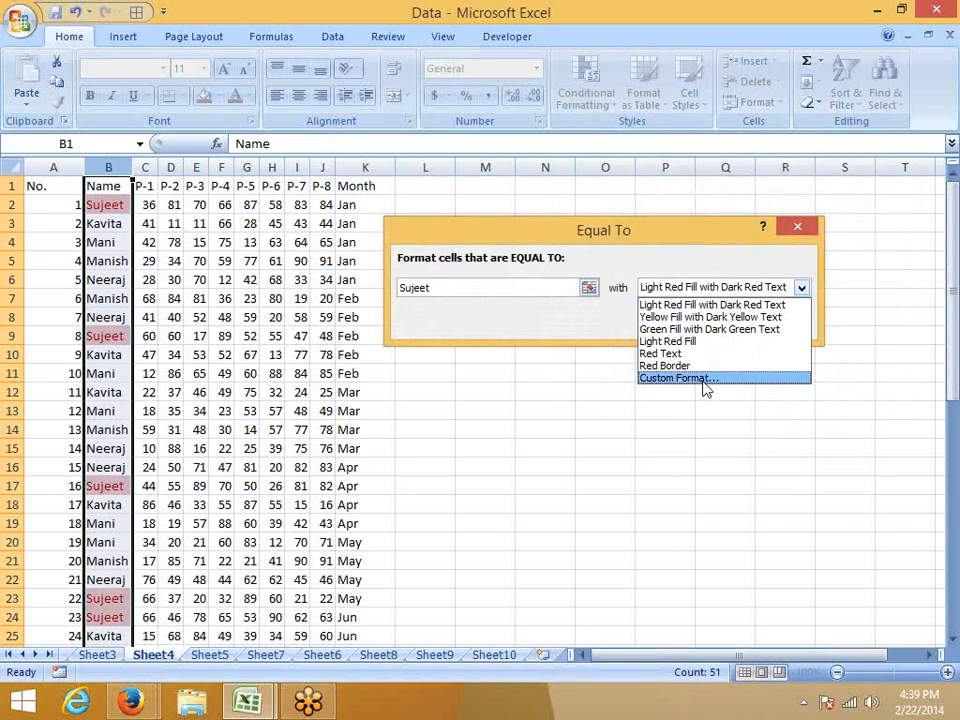
key("Escape")
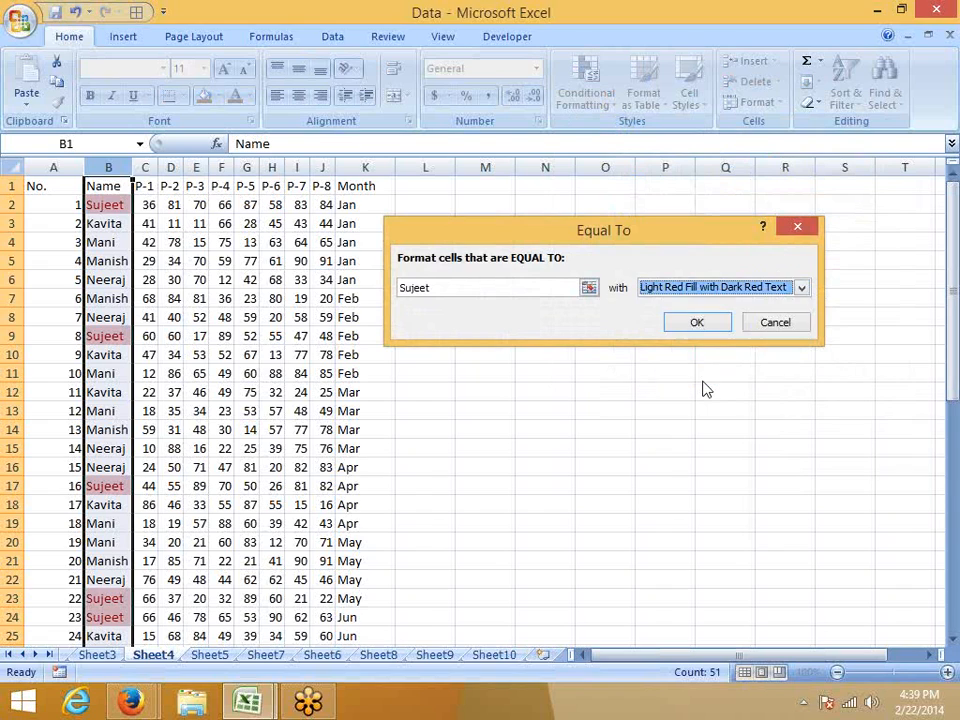
key("Escape")
Try a Text That Contains highlight rule on the Name column with the fragments S and man, and cancel the rule.
left_click(588, 95)
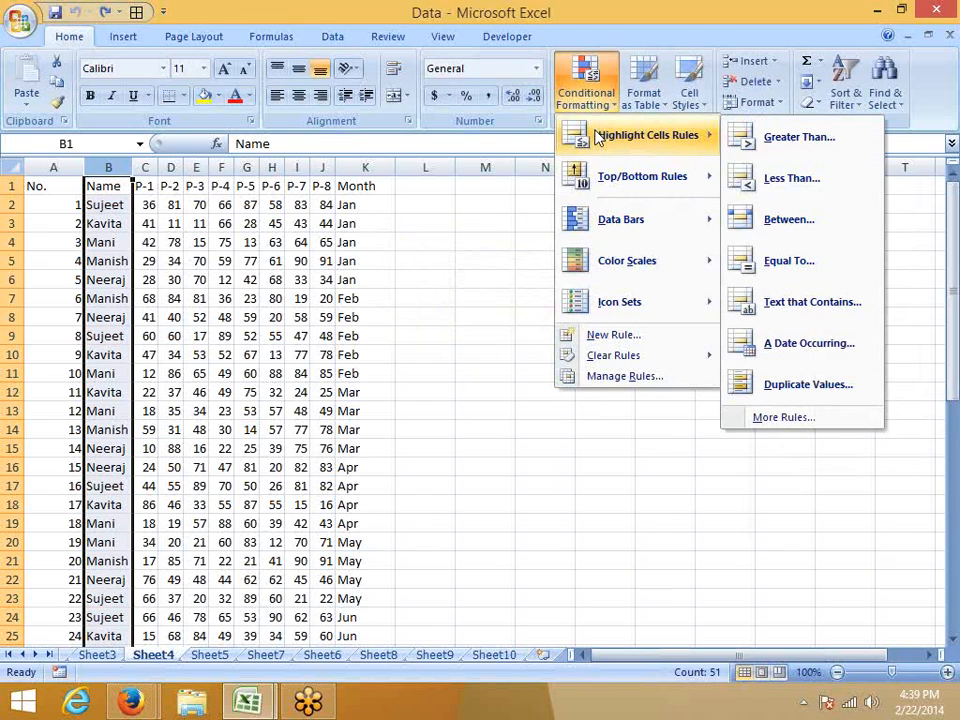
left_click(786, 298)
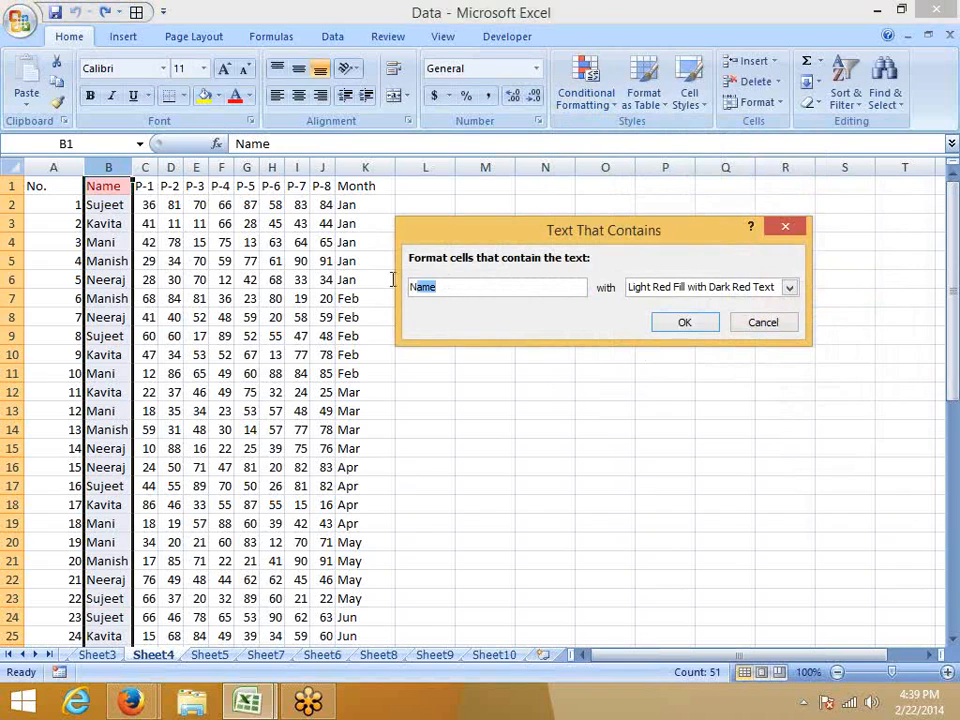
type("S")
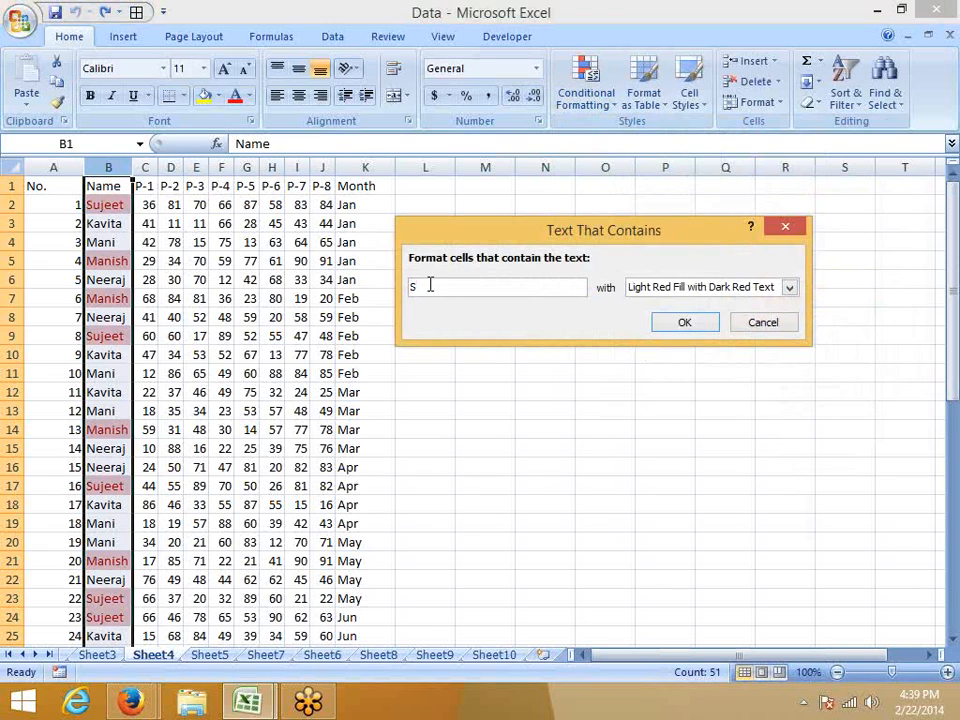
left_click_drag(430, 287, 392, 287)
type("man")
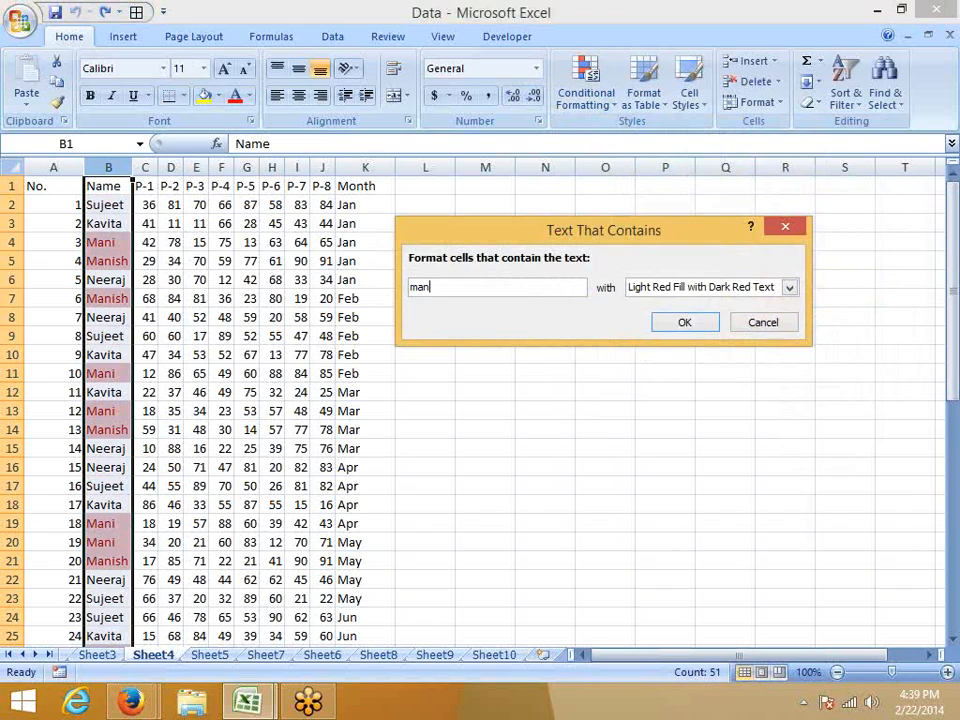
type("i")
key("BackSpace")
key("BackSpace")
key("BackSpace")
key("BackSpace")
key("Escape")
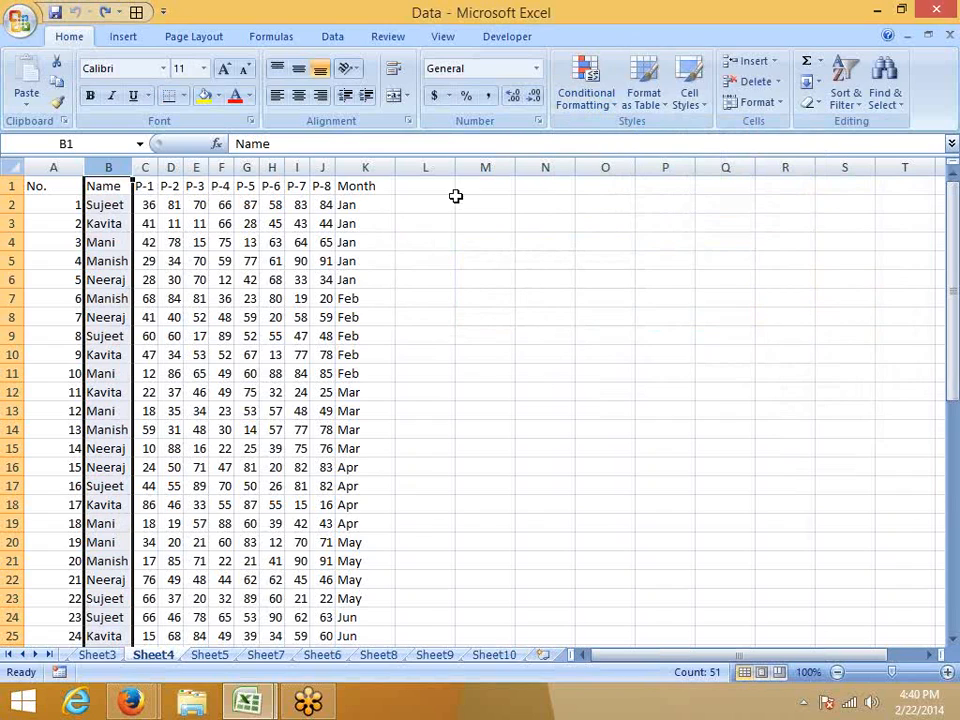
Add a Date column in column L, enter 2/15 in L2, and fill consecutive dates down alongside the data.
left_click(588, 100)
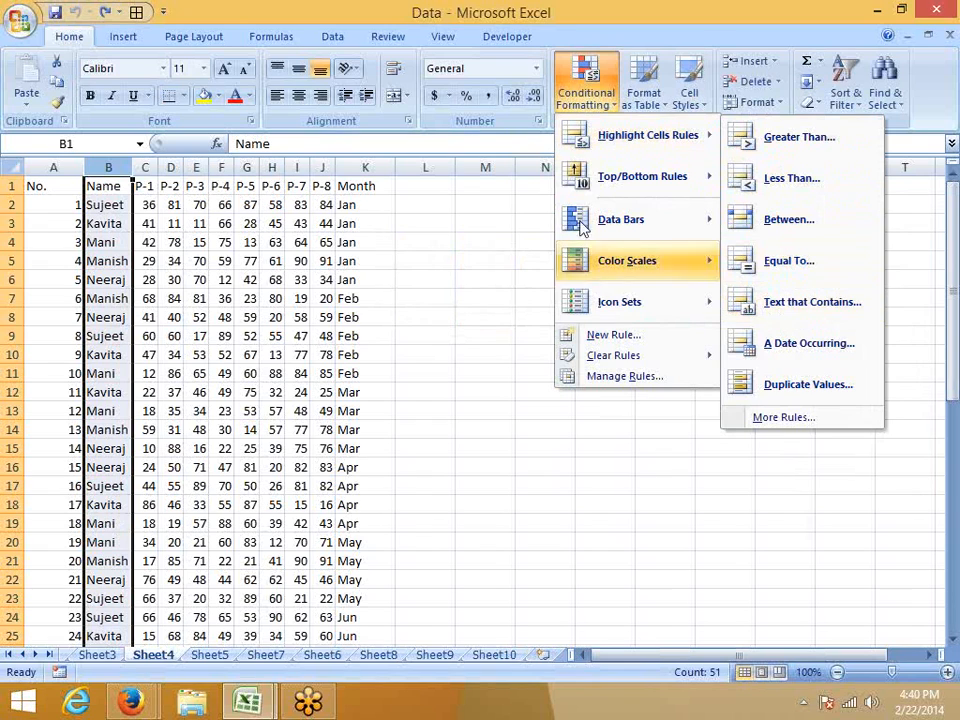
left_click(415, 180)
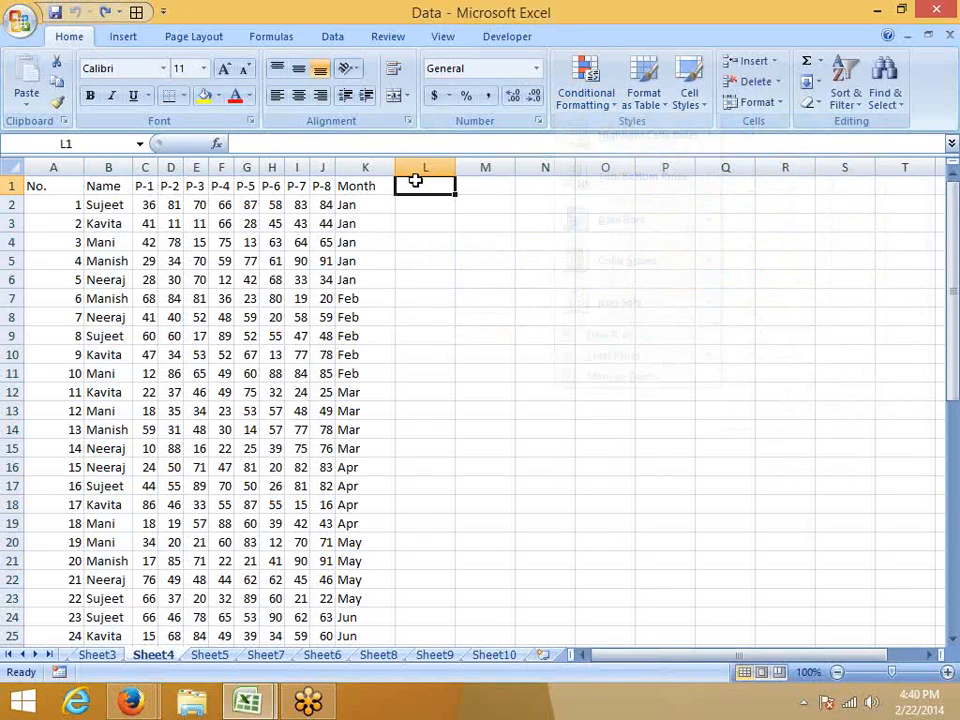
type("DAte")
key("Return")
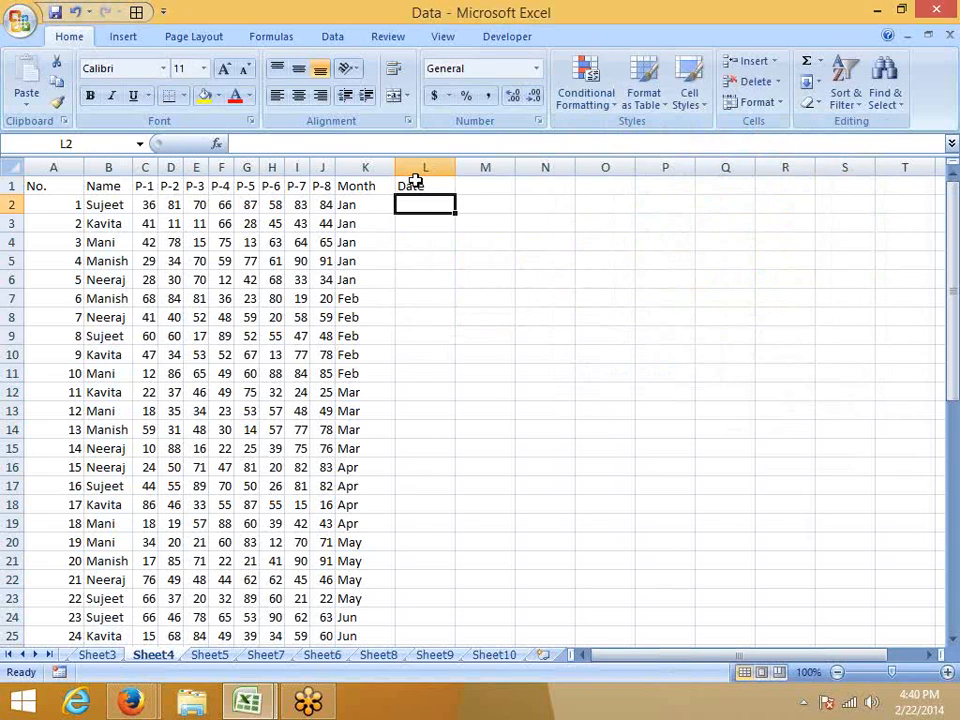
type("2/15")
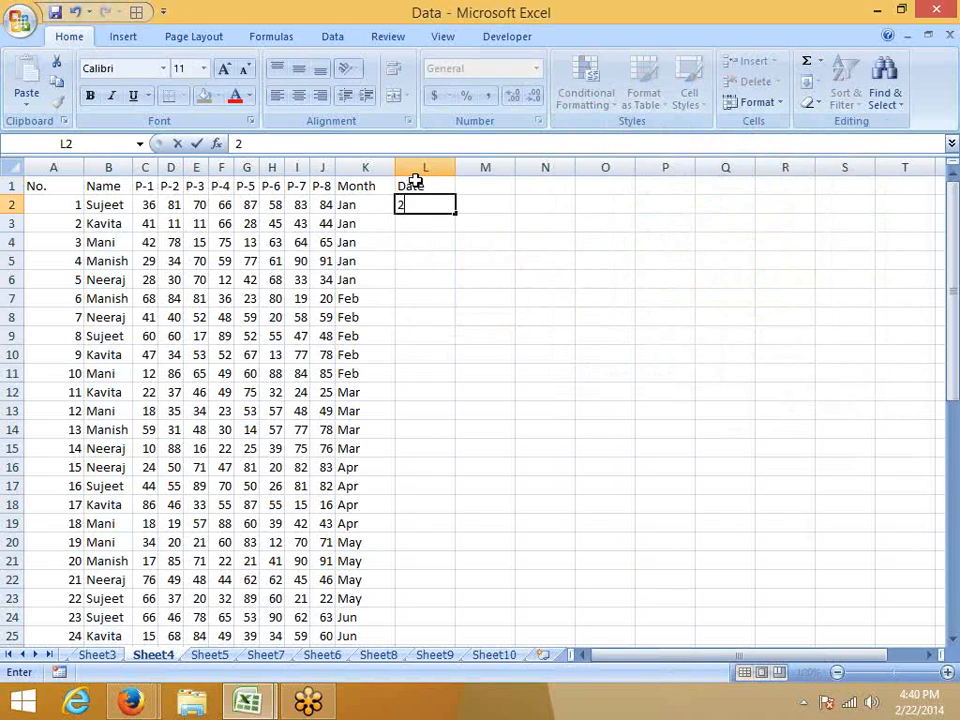
key("Return")
left_click(428, 204)
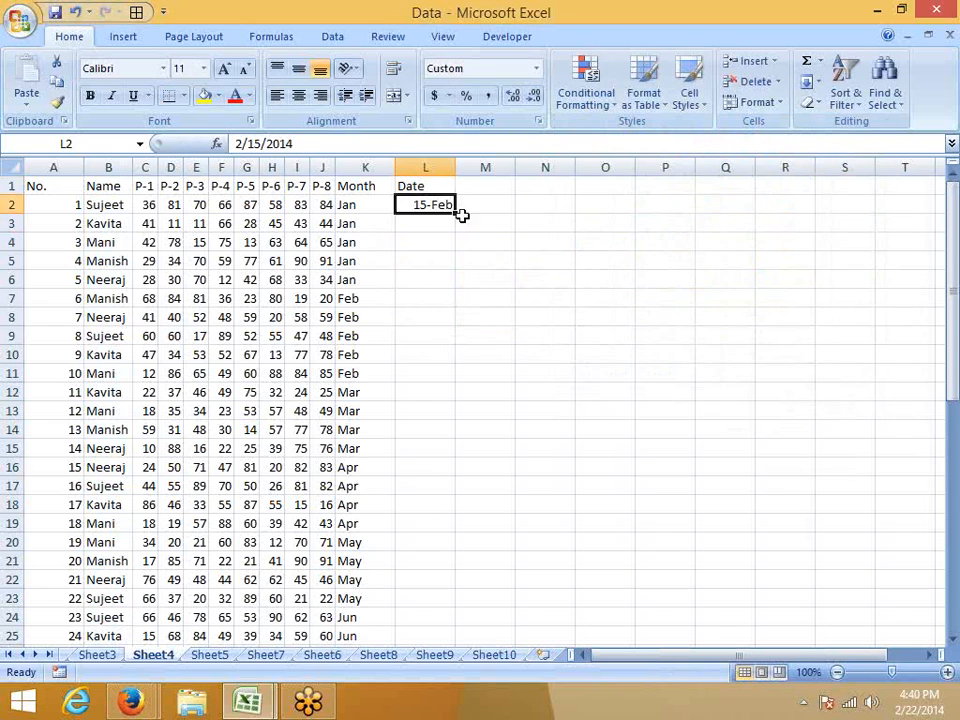
double_click(455, 214)
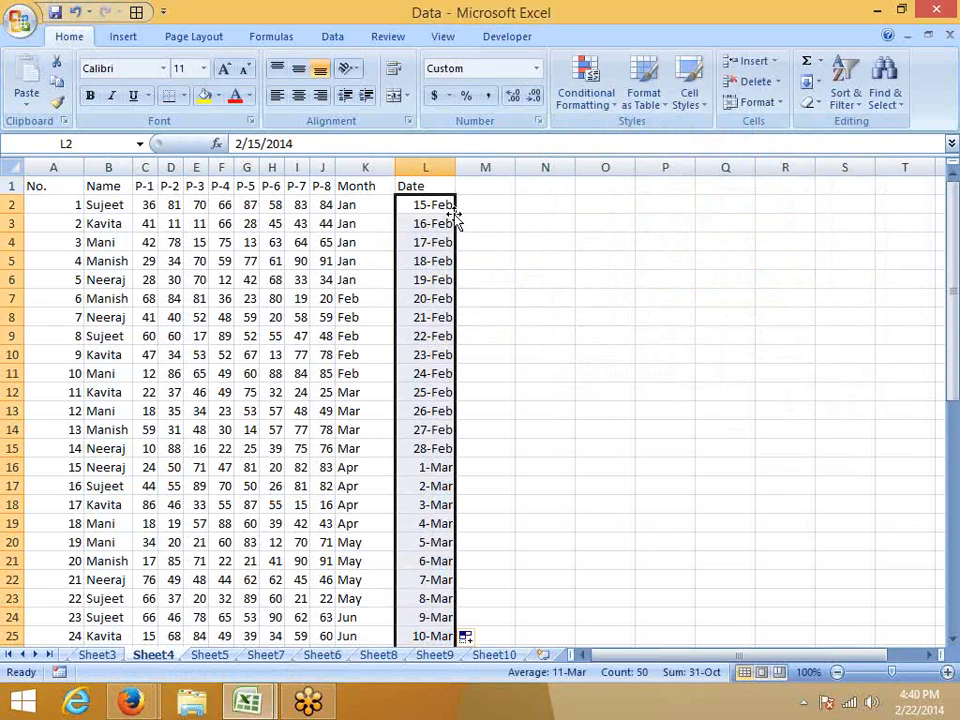
Try an Equal To highlight rule with 15-feb on the Date column, and cancel the rule.
left_click(427, 167)
left_click(582, 98)
mouse_move(585, 210)
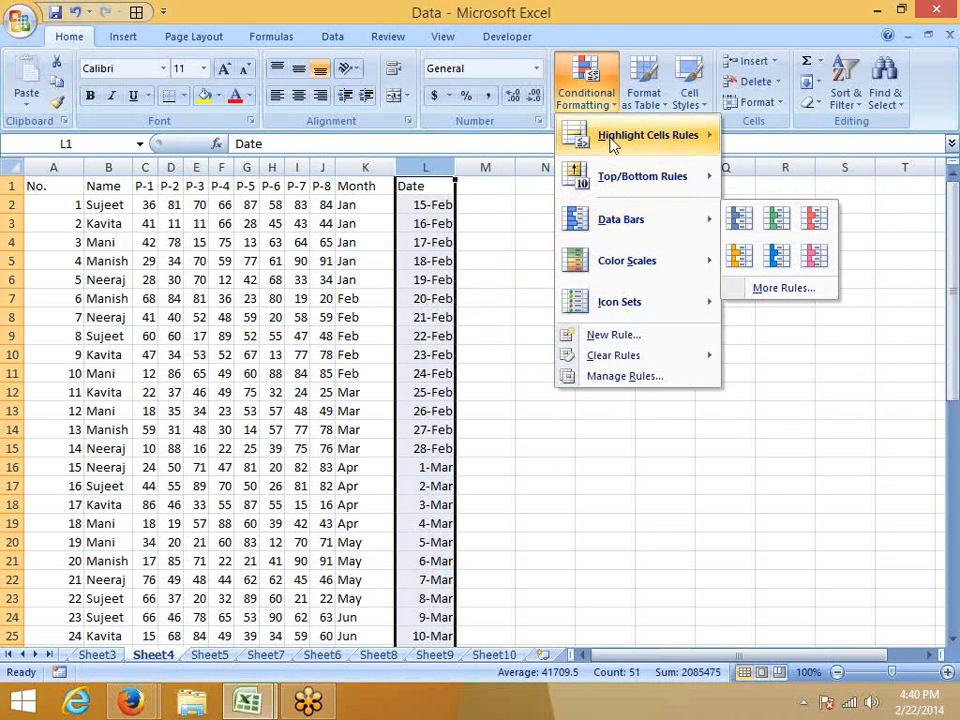
mouse_move(630, 135)
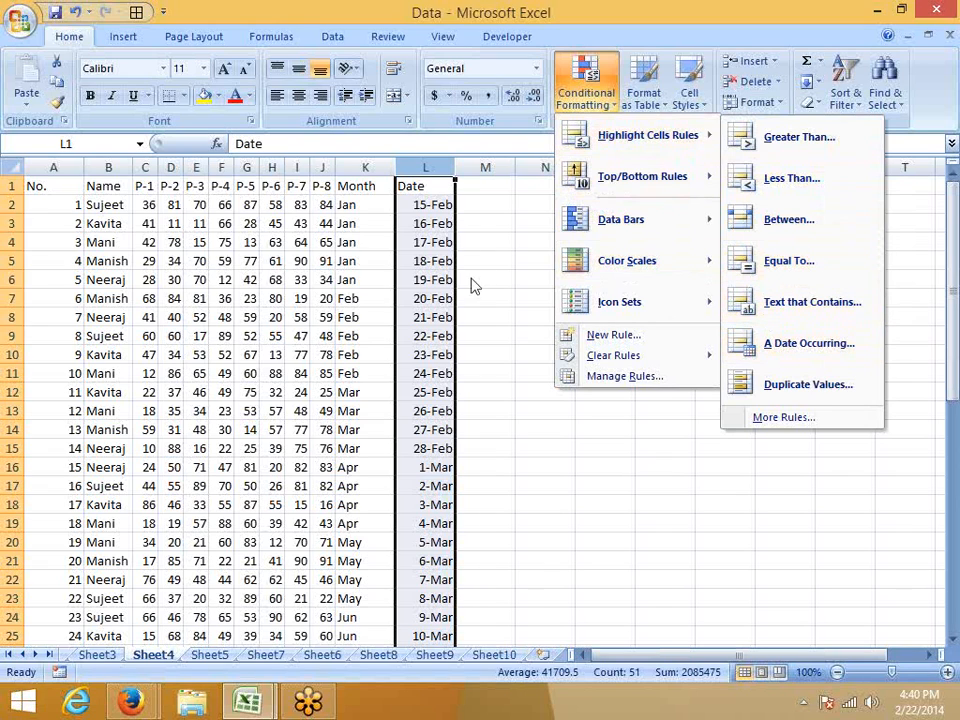
left_click(797, 262)
left_click_drag(553, 242, 630, 223)
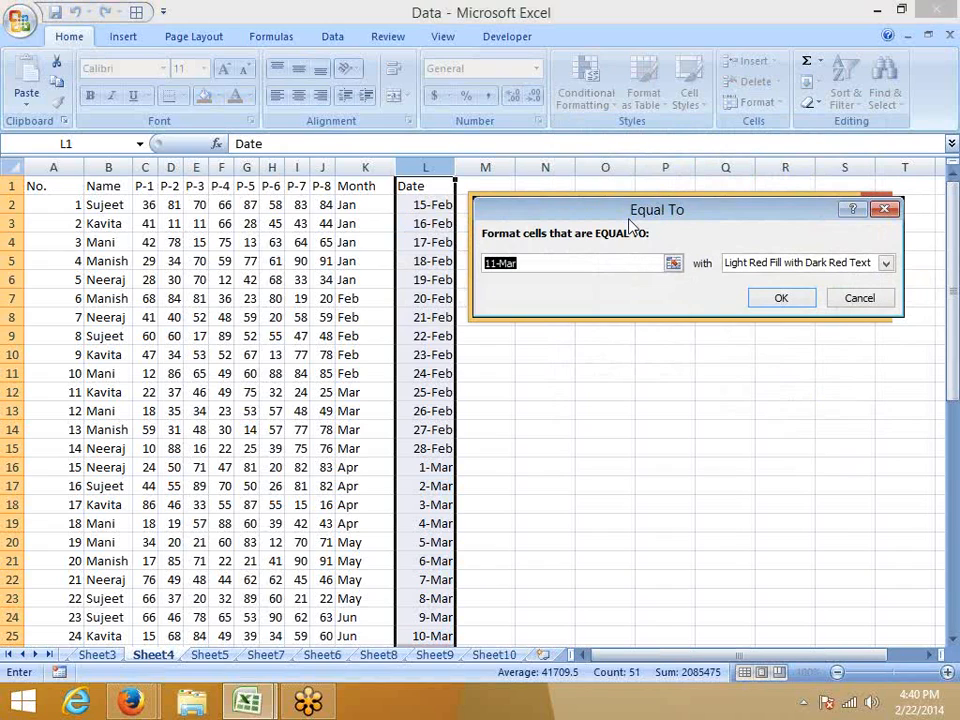
type("15-f")
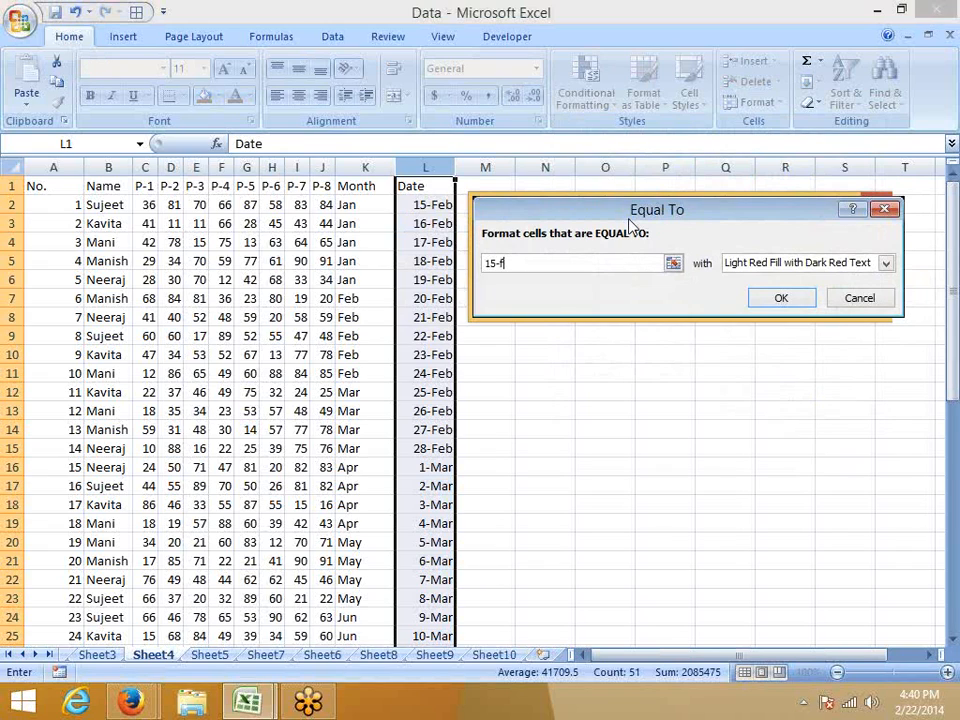
type("eb")
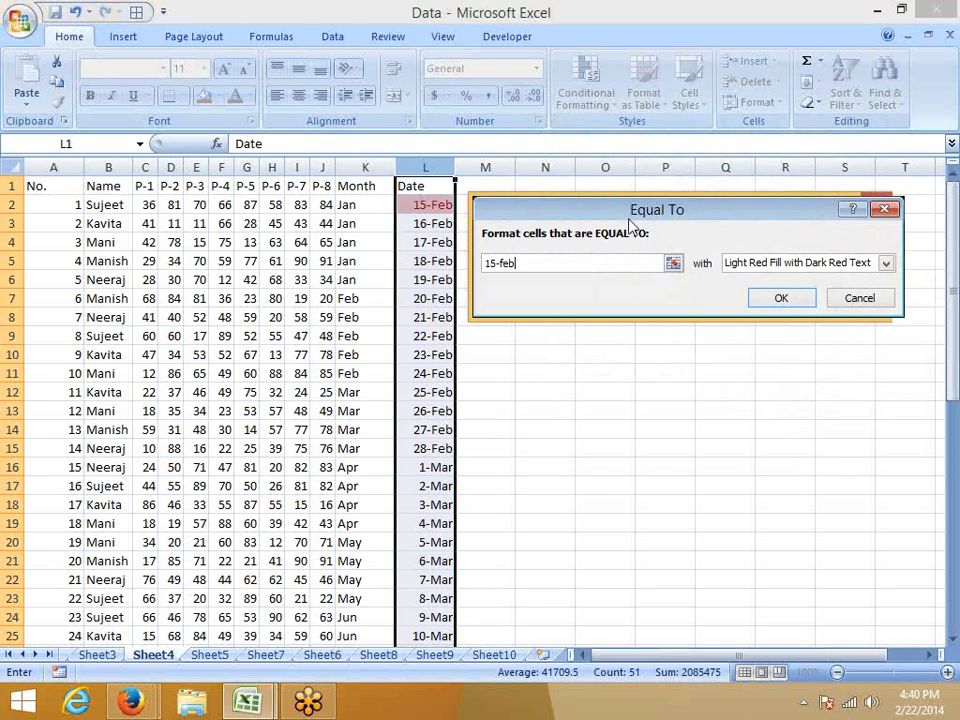
key("Escape")
Start an A Date Occurring highlight rule for the Date column and preview the Yesterday, Today and Tomorrow periods.
left_click(586, 90)
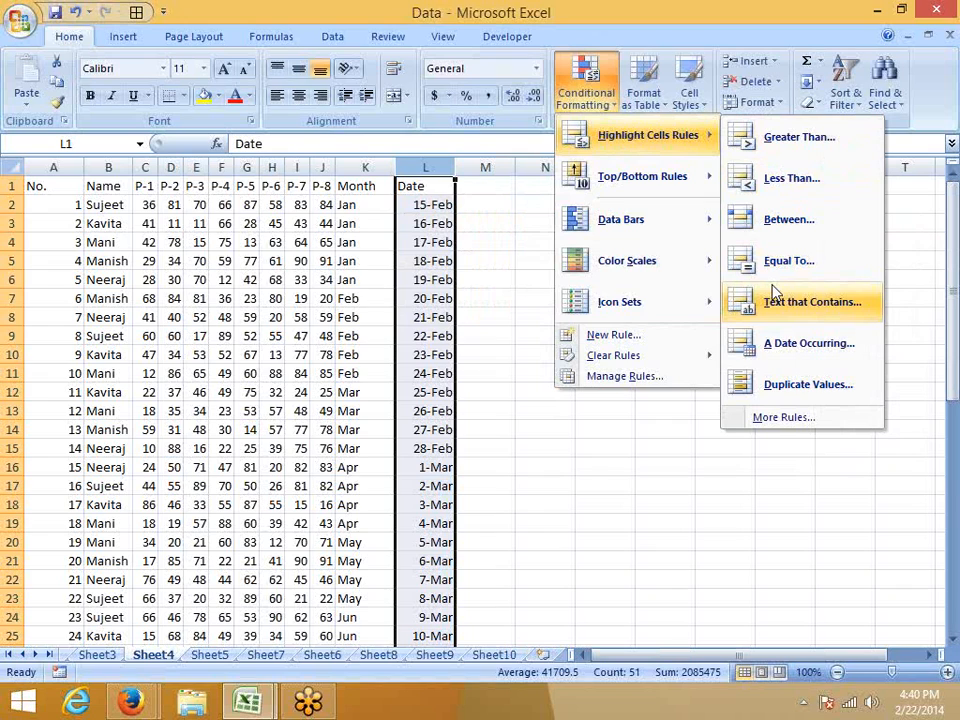
left_click(786, 356)
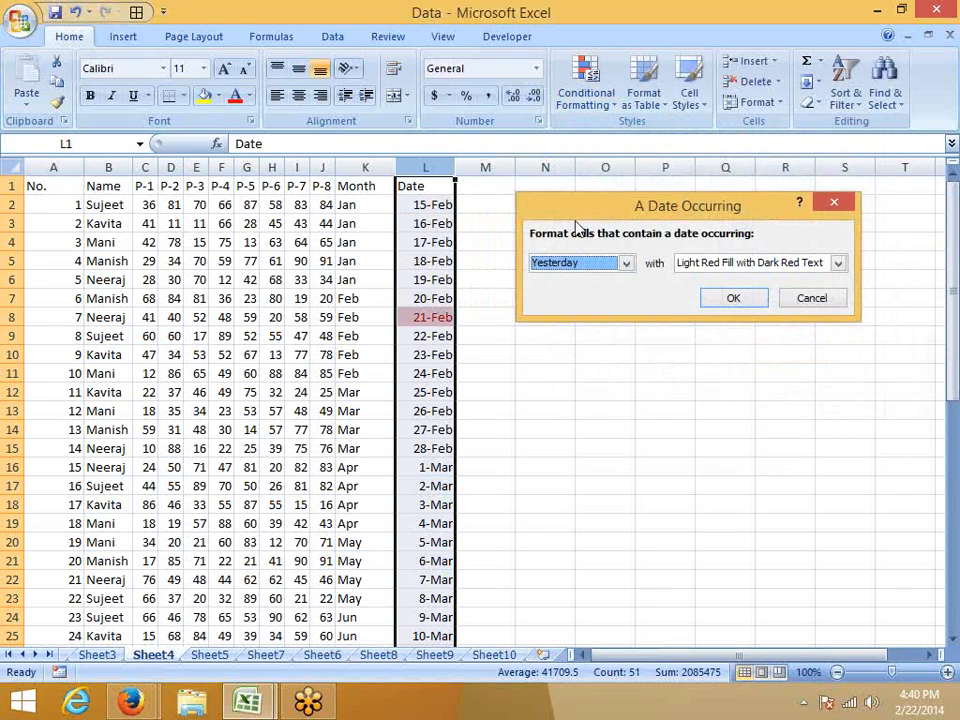
left_click_drag(575, 207, 566, 183)
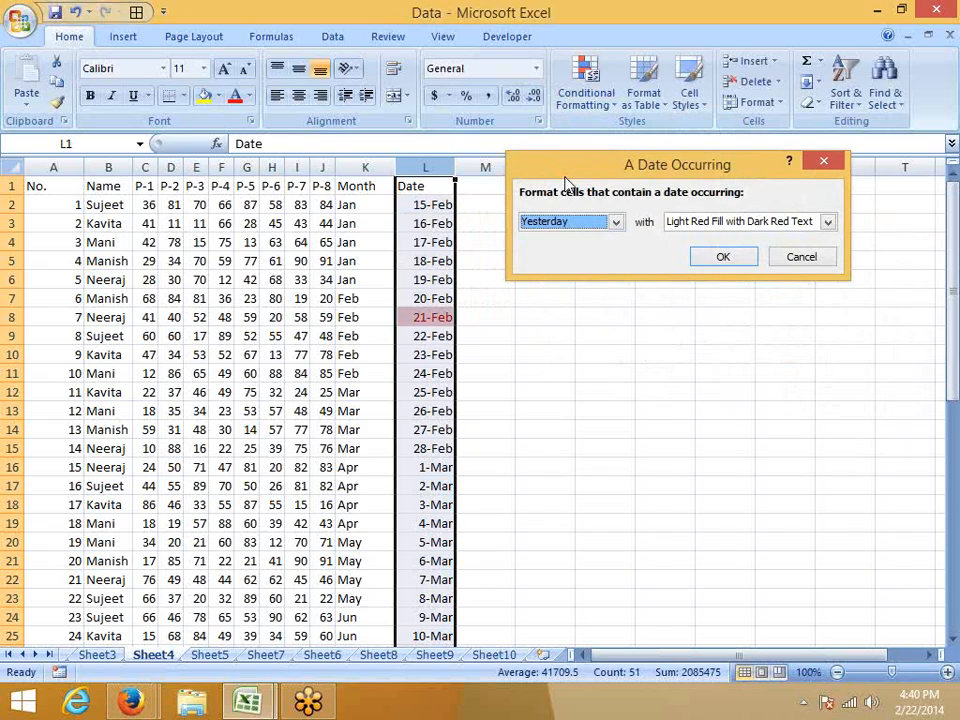
left_click(561, 221)
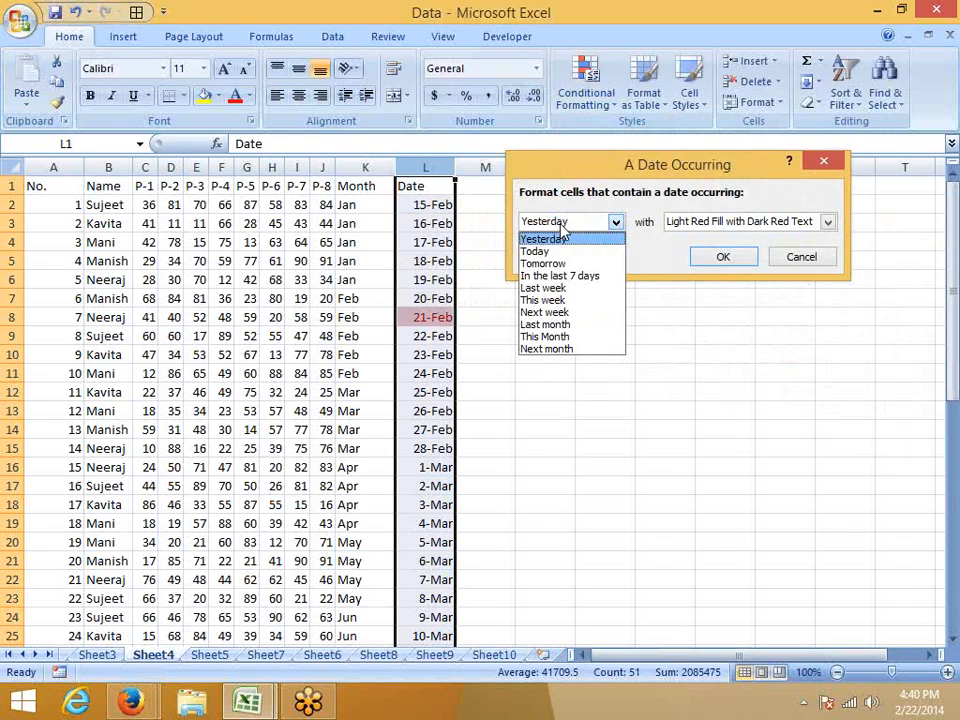
left_click(559, 241)
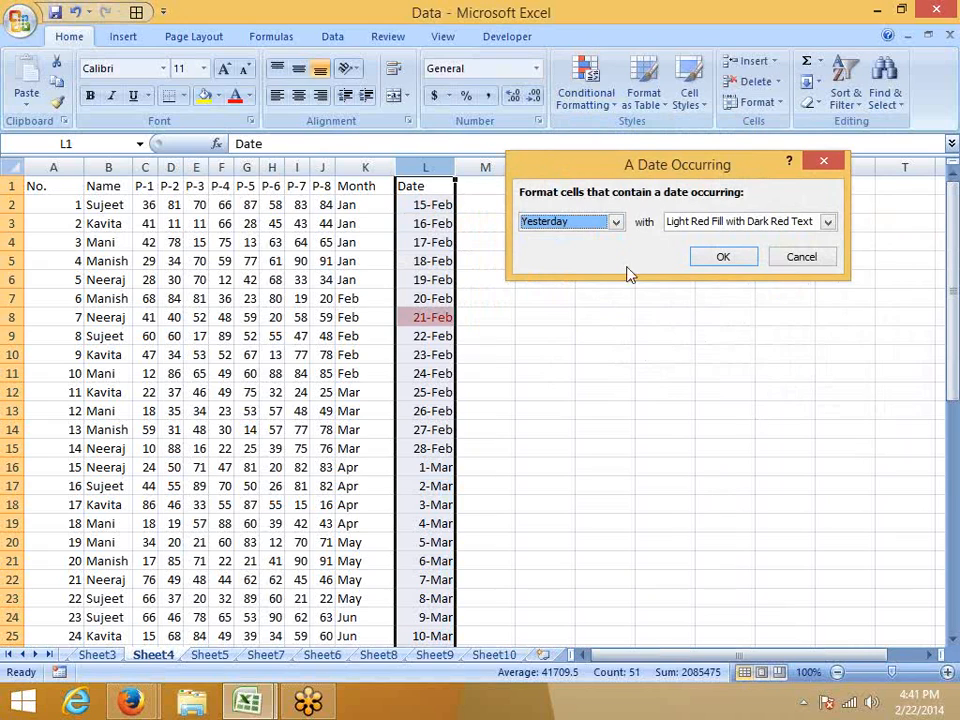
left_click(587, 224)
left_click(572, 252)
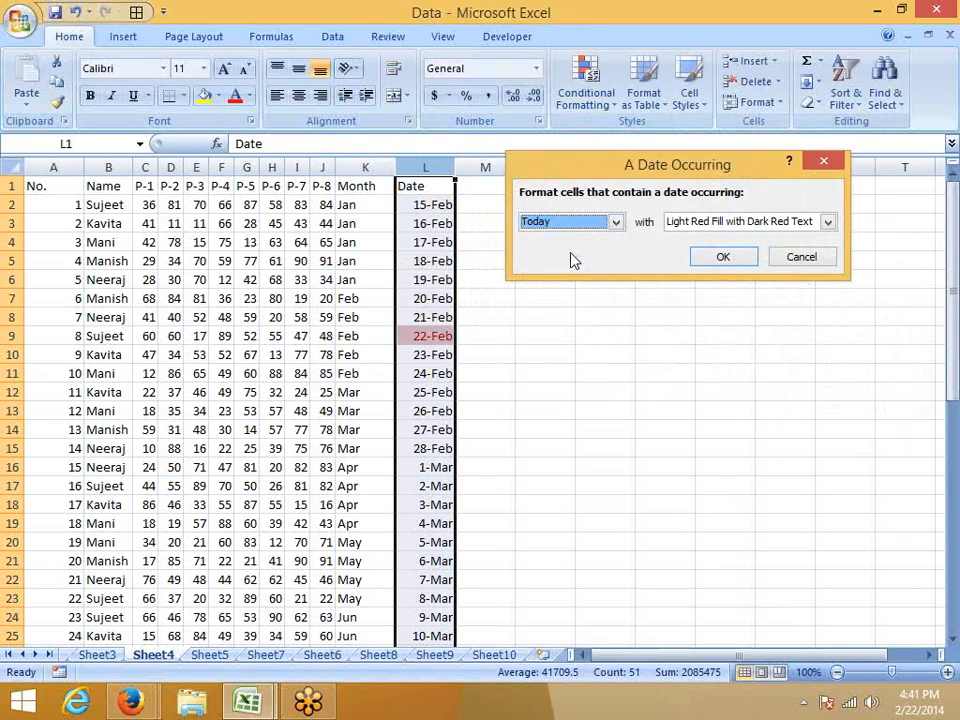
left_click(570, 225)
left_click(555, 263)
Preview the In the last 7 days, Last week and This week periods for the Date column rule, and close it without keeping the rule.
left_click(560, 222)
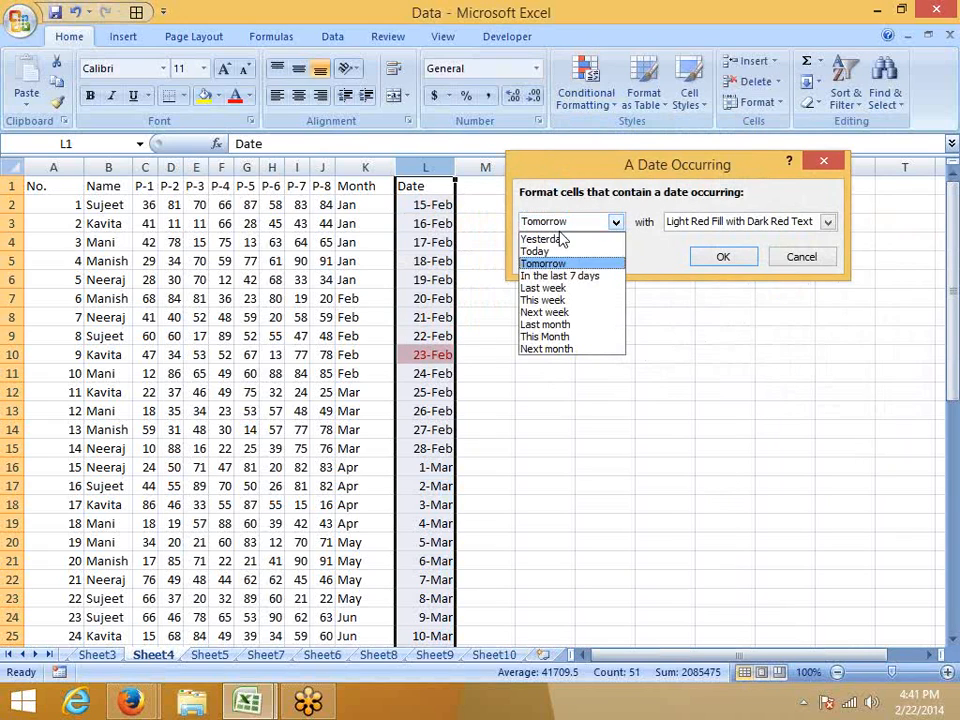
left_click(563, 276)
left_click(560, 222)
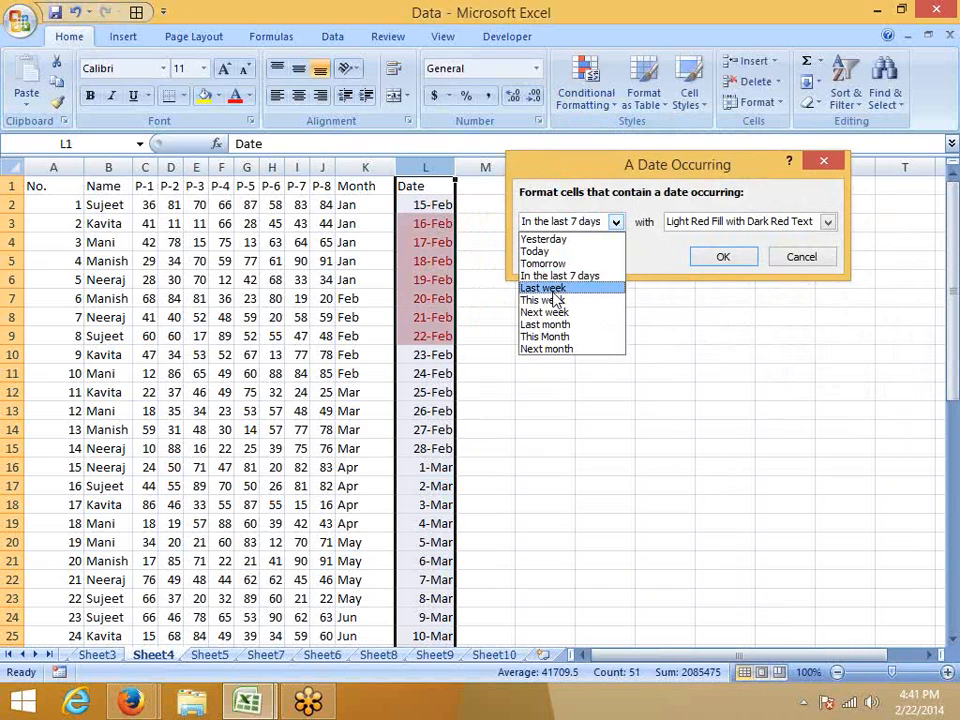
left_click(550, 288)
left_click(556, 223)
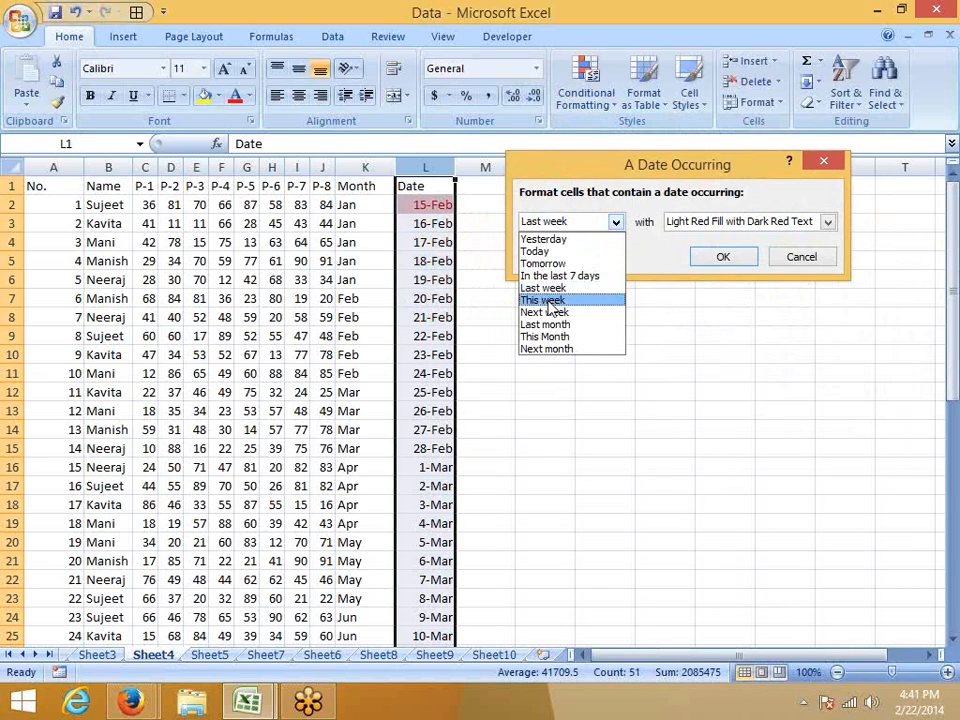
left_click(553, 300)
left_click(545, 222)
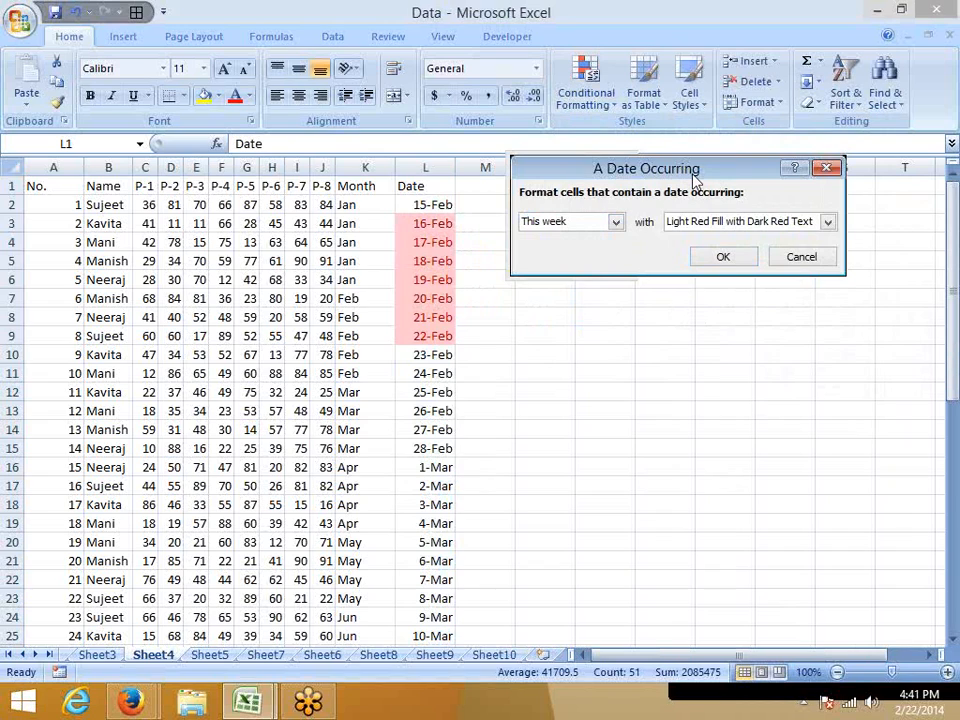
left_click_drag(695, 177, 536, 157)
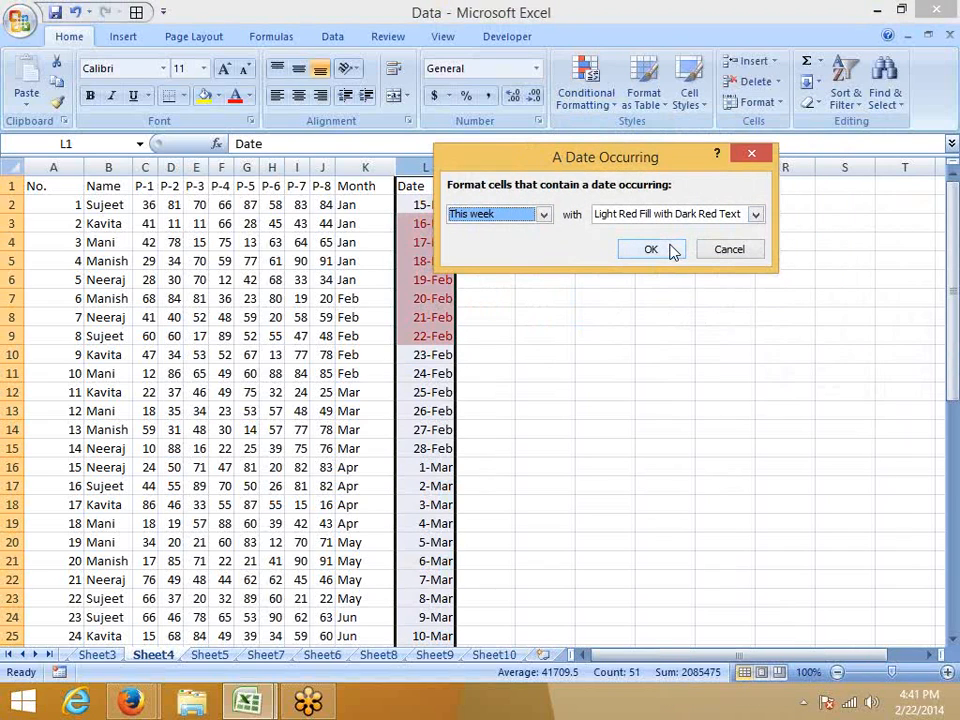
left_click(653, 245)
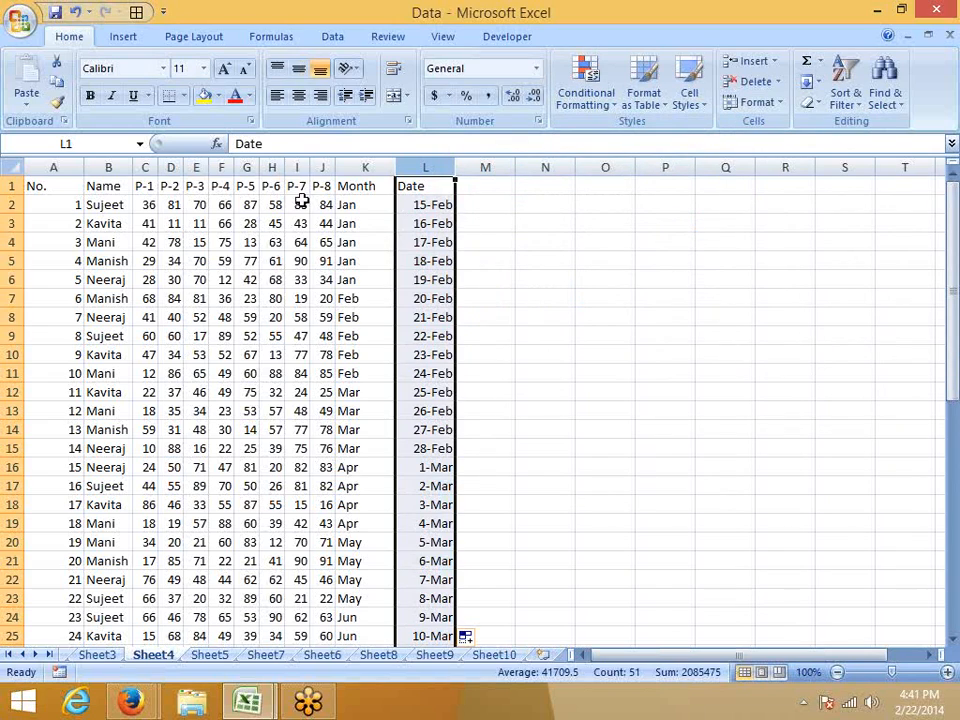
Try a Duplicate Values highlight rule on the P-7 values in I2:I22, preview Duplicate and Unique, and cancel the rule.
left_click_drag(300, 205, 298, 452)
left_click(585, 95)
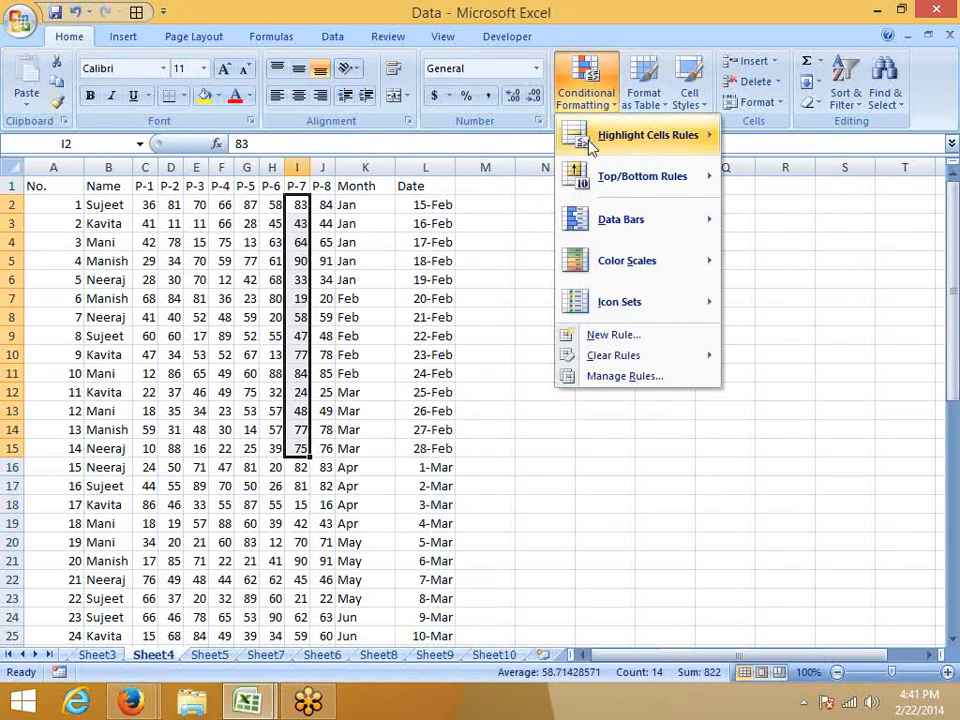
mouse_move(620, 140)
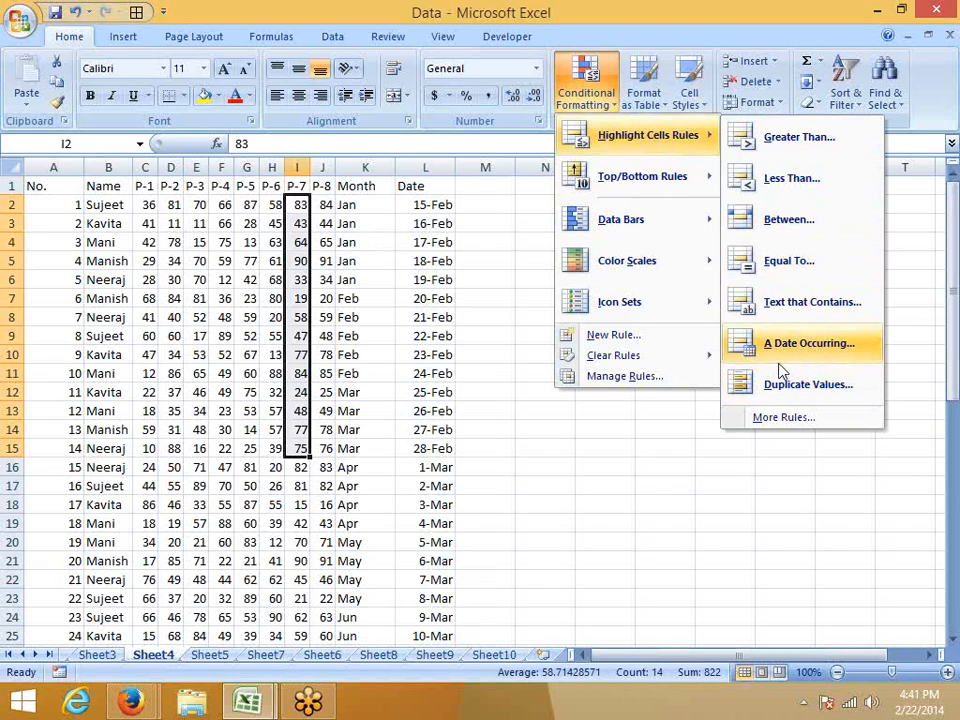
left_click(300, 242)
left_click_drag(300, 204, 291, 578)
left_click(585, 97)
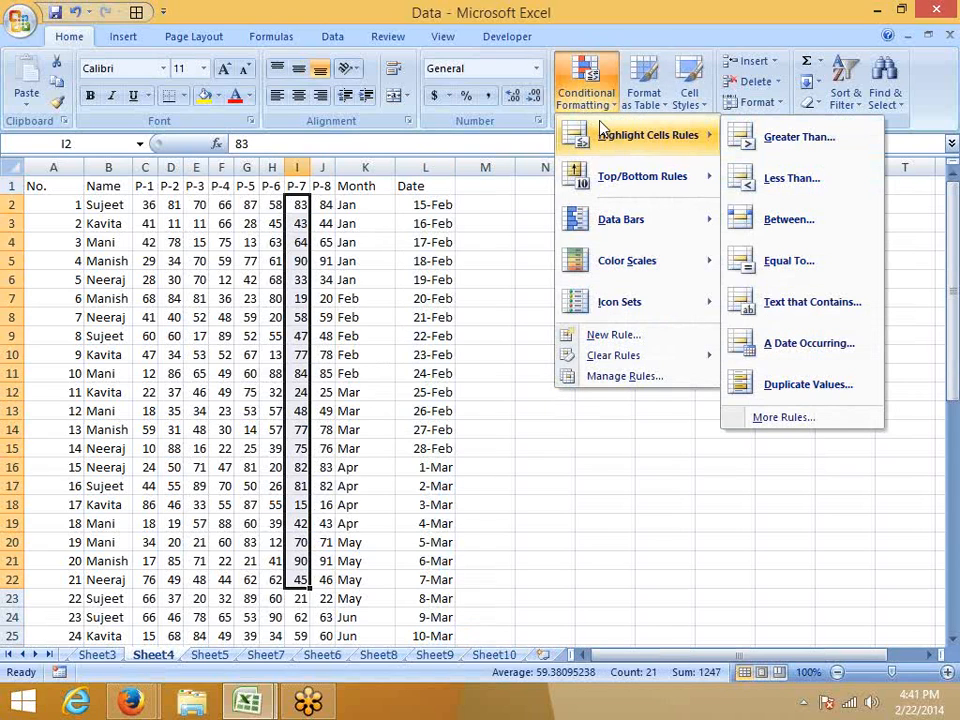
left_click(795, 385)
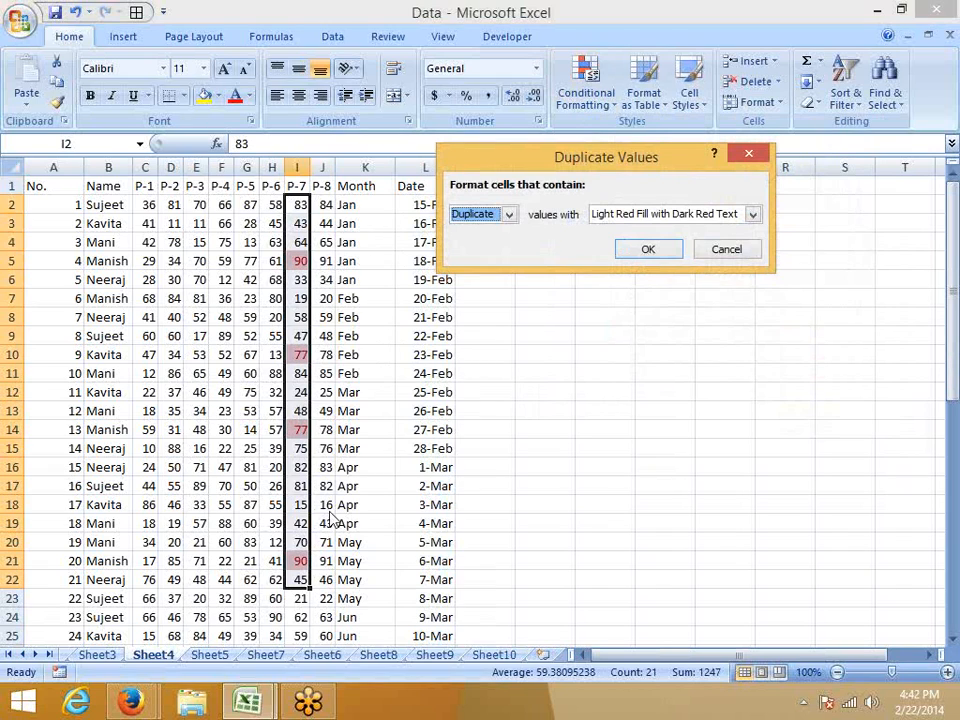
left_click(485, 214)
left_click(470, 244)
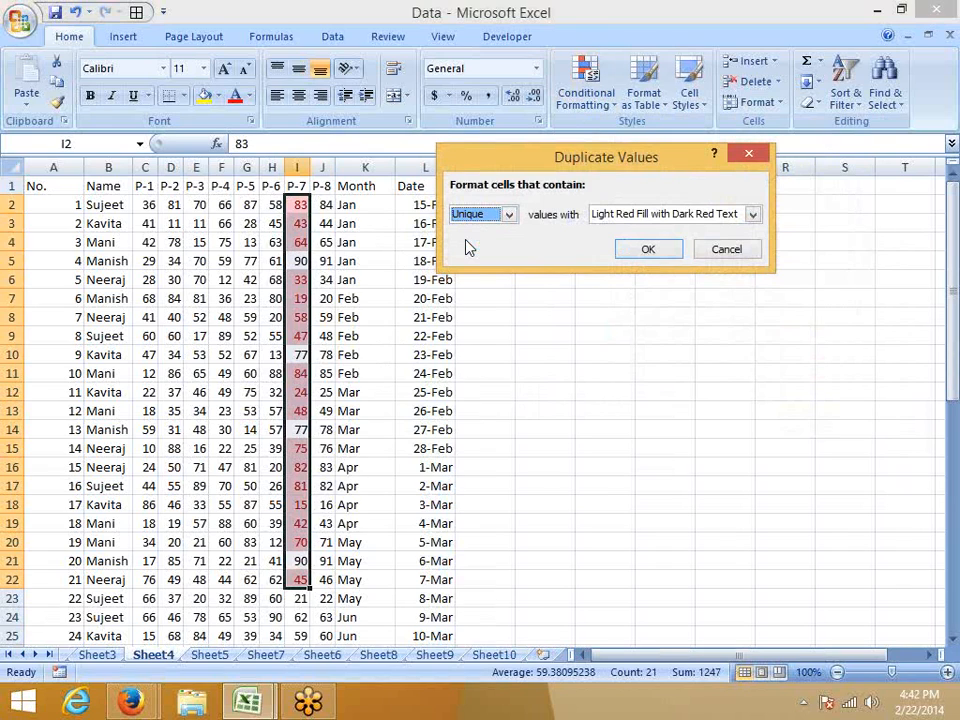
key("Escape")
left_click(587, 98)
mouse_move(610, 135)
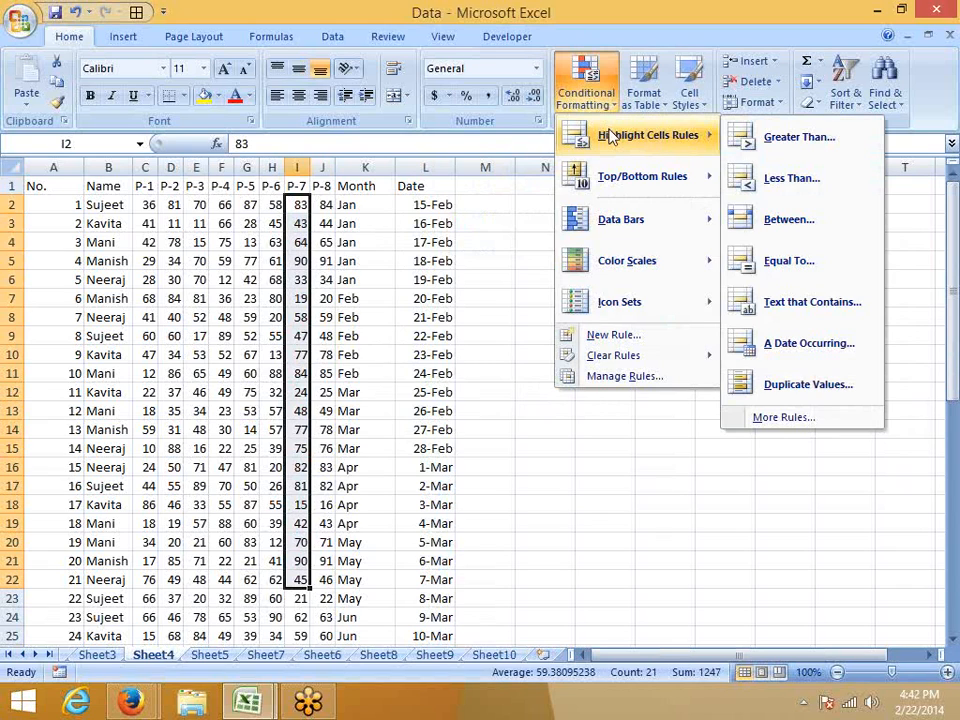
key("Escape")
Start a Top 10 Items rule on the whole P-7 column and preview it with a rank count of 5.
left_click(300, 167)
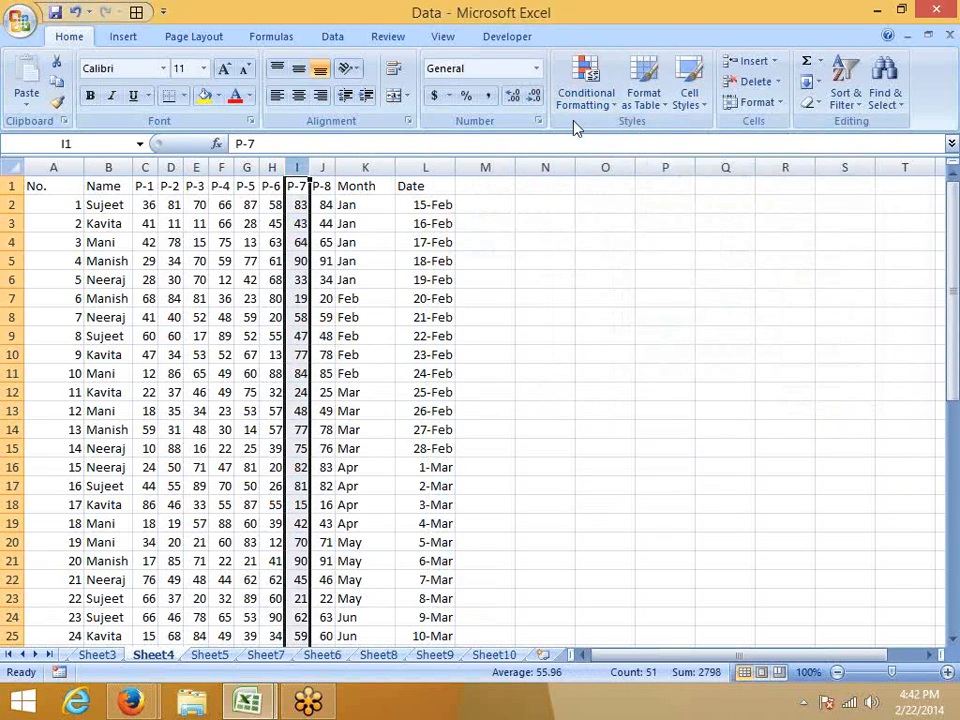
left_click(586, 90)
mouse_move(600, 182)
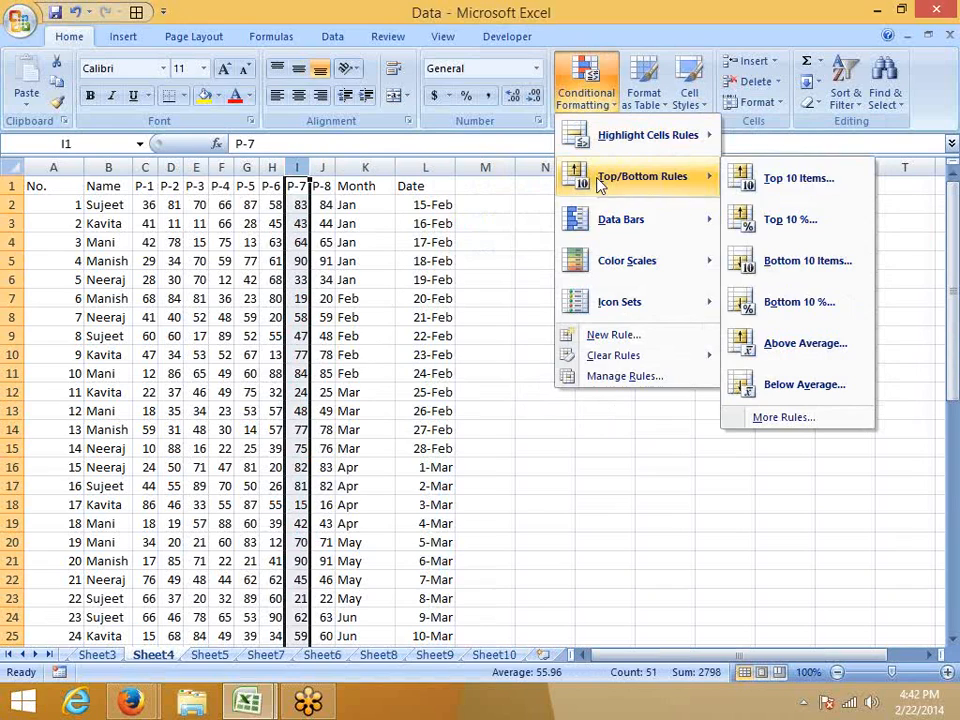
left_click(791, 180)
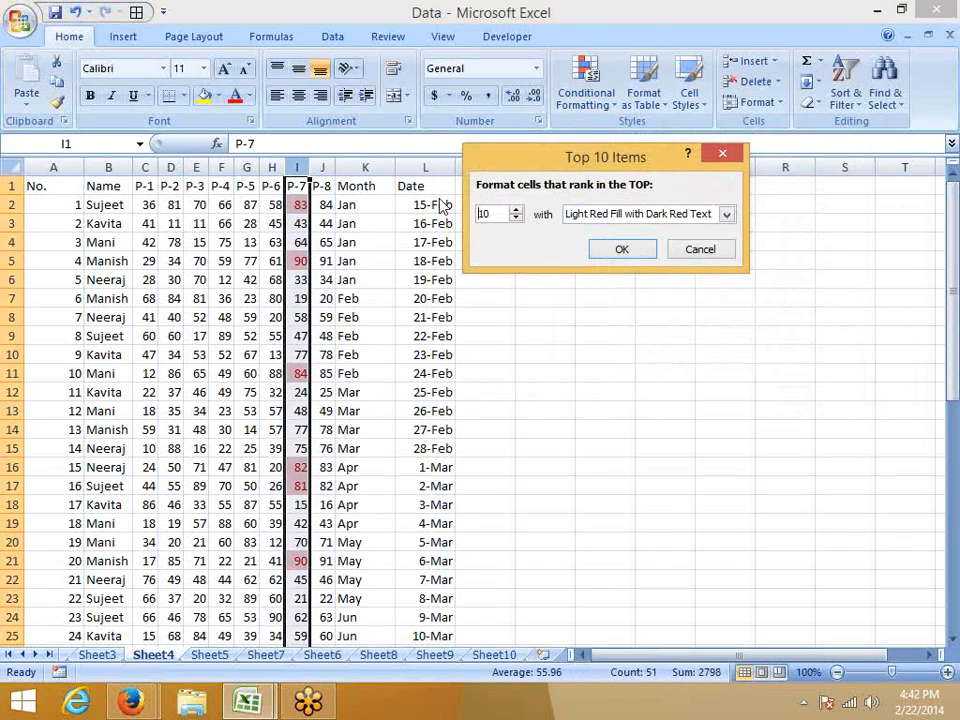
key("BackSpace")
Preview the top items rule with counts of 100 and 10, check the available formats, and cancel the rule.
key("BackSpace")
type("5")
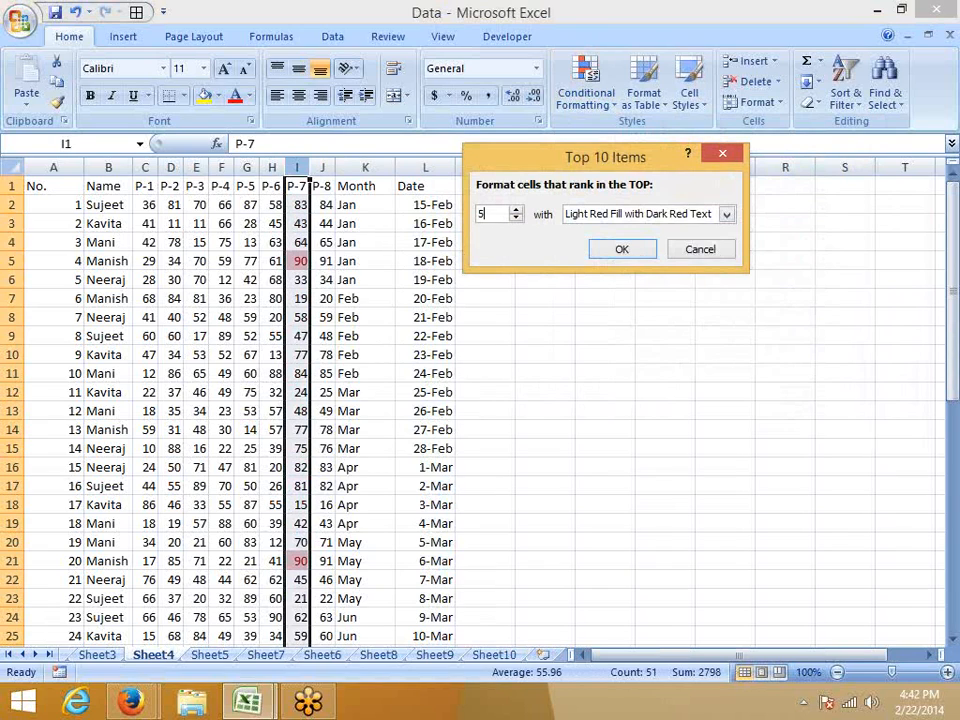
key("BackSpace")
type("100")
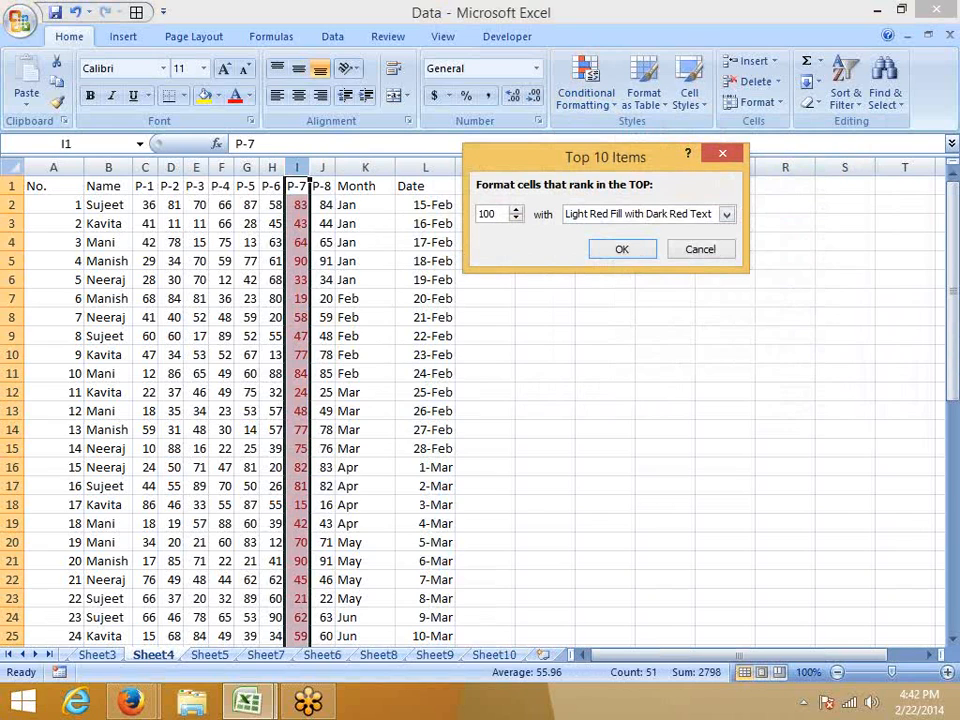
key("BackSpace")
key("BackSpace")
type("0")
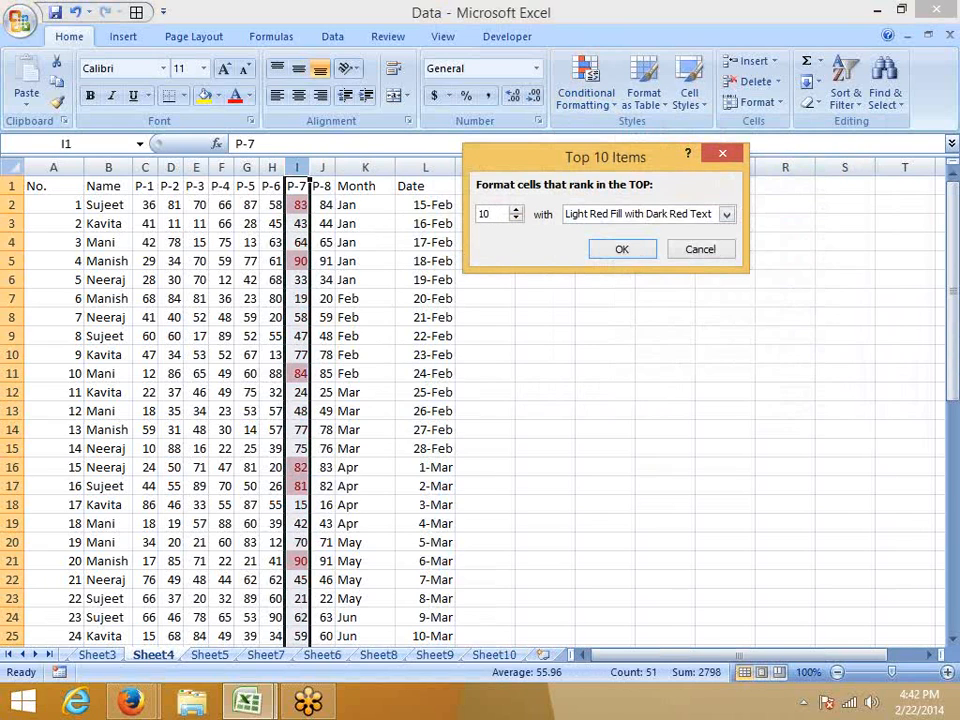
left_click(606, 212)
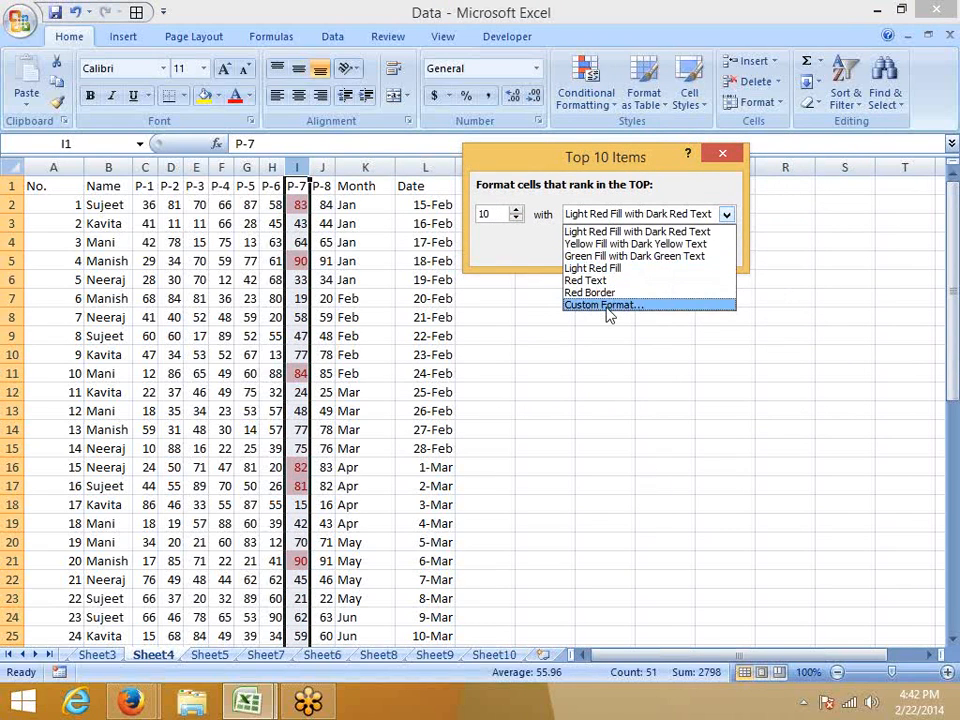
key("Escape")
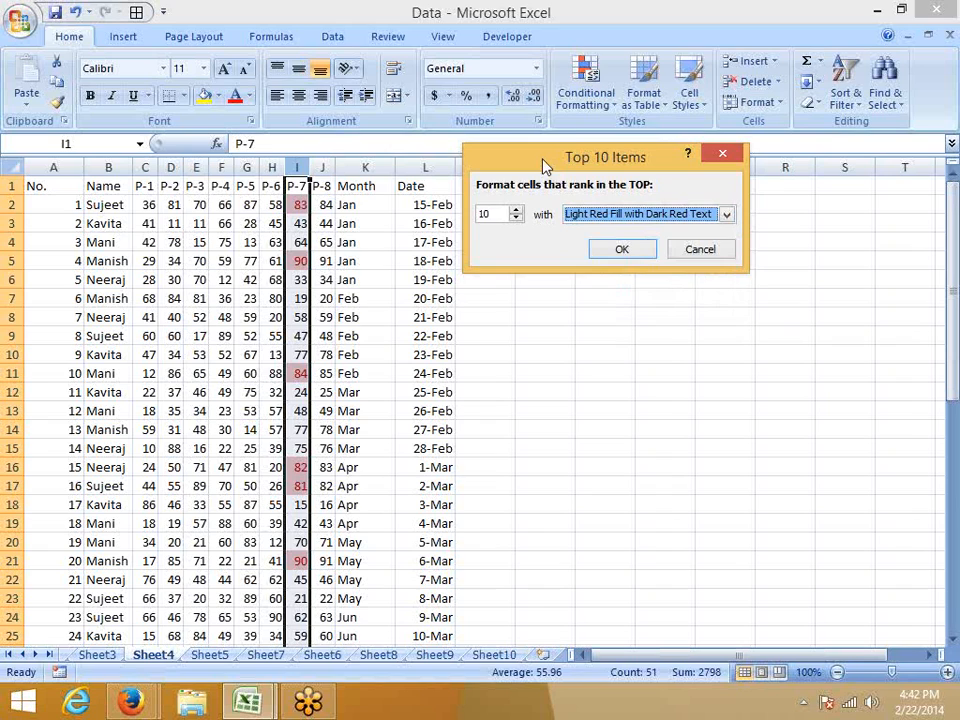
key("Escape")
Start a PERCENTILE formula in cell N2 and open the help article for the function.
left_click(574, 112)
mouse_move(610, 178)
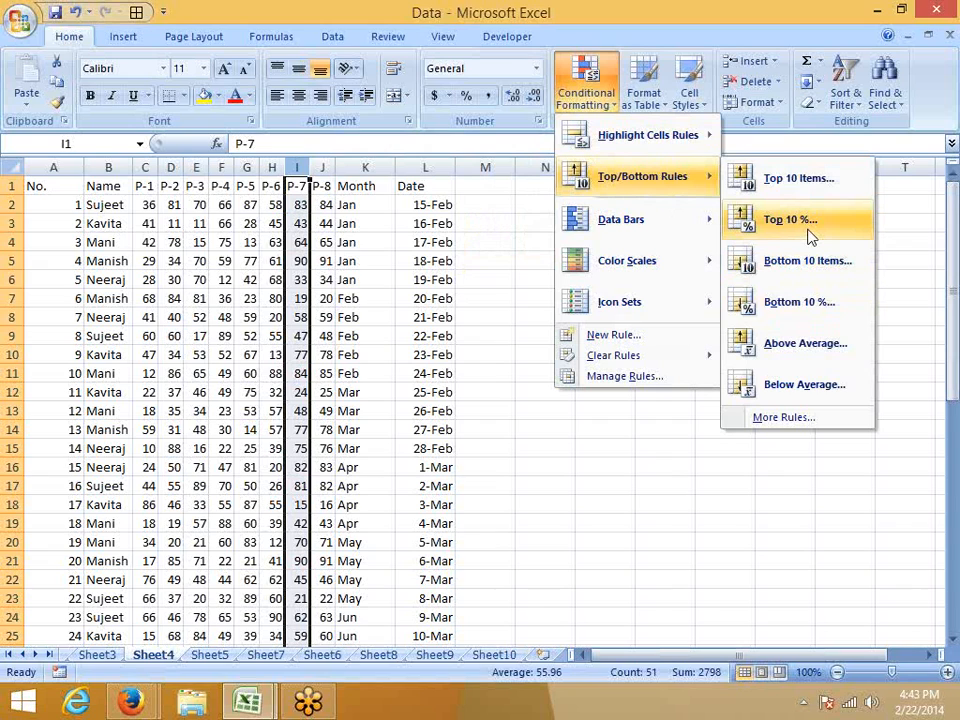
left_click(517, 205)
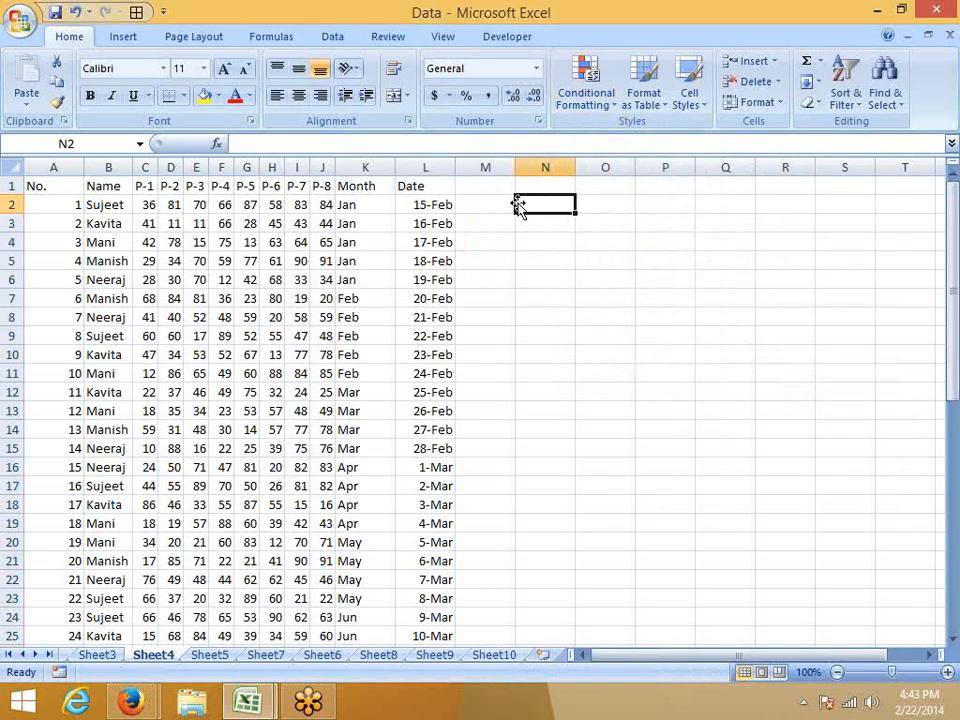
type("=pe")
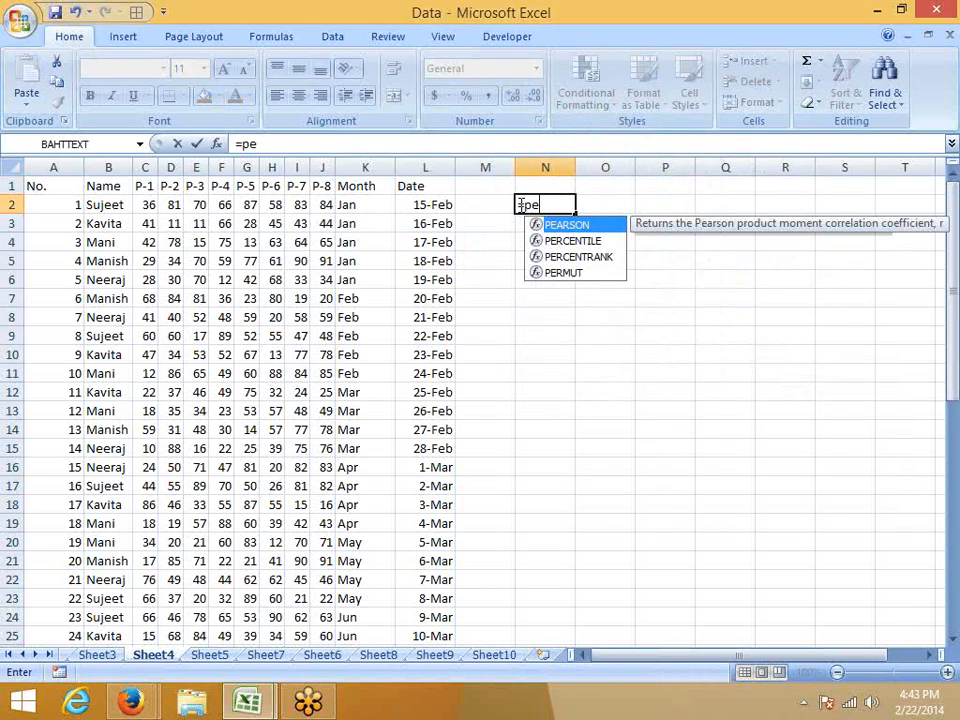
type("r")
key("Tab")
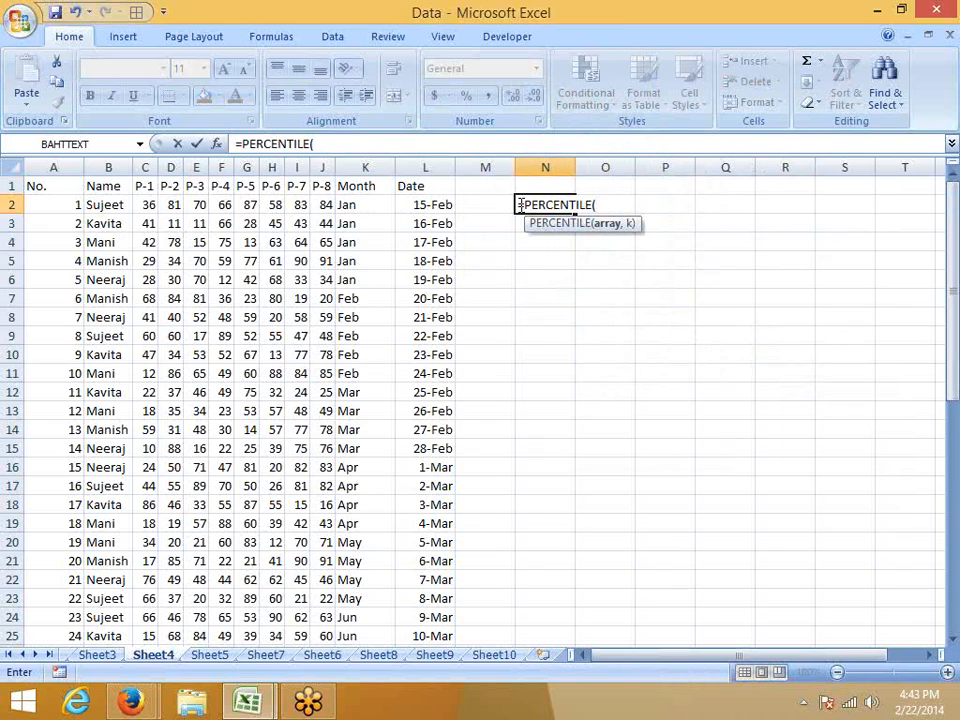
left_click(218, 144)
left_click(436, 298)
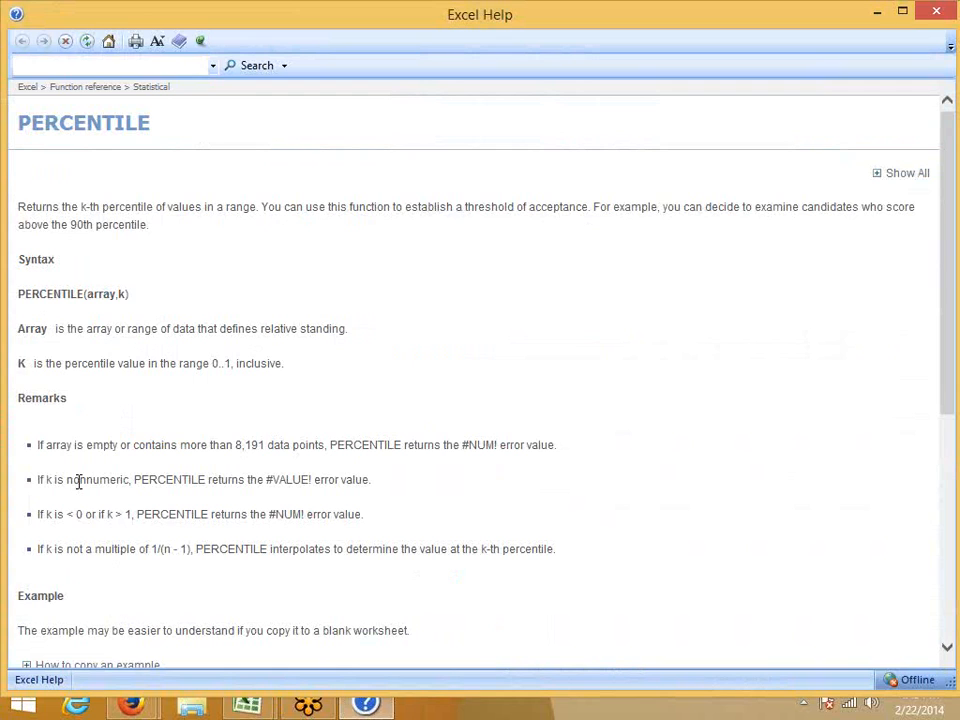
Read the PERCENTILE syntax, remarks and example, close the help article, and cancel the formula in N2.
scroll(62, 448, "down", 5)
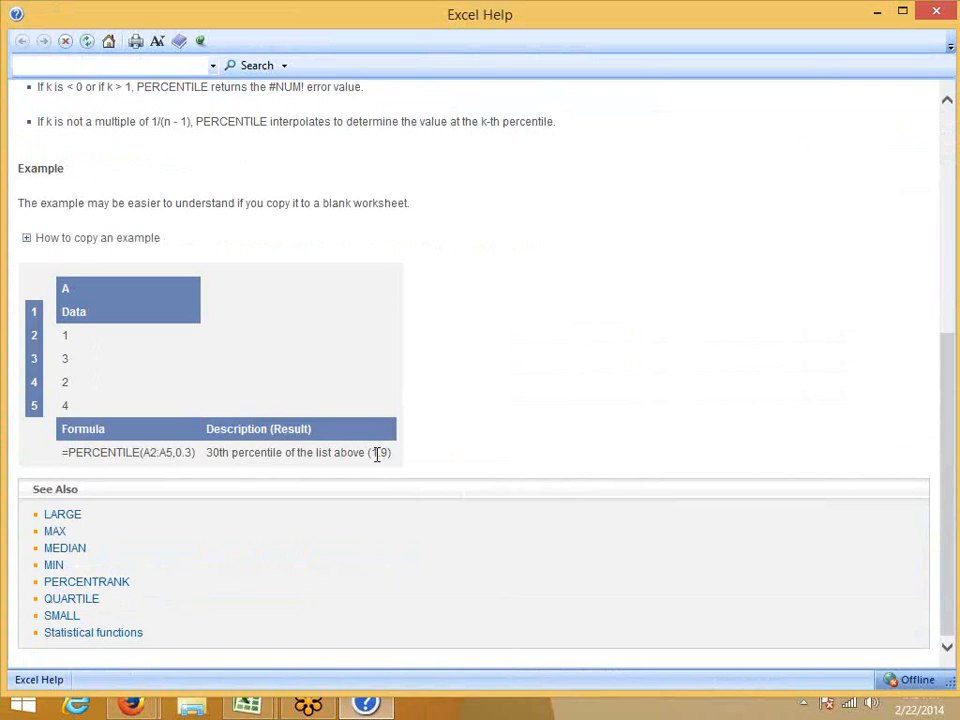
scroll(378, 458, "up", 5)
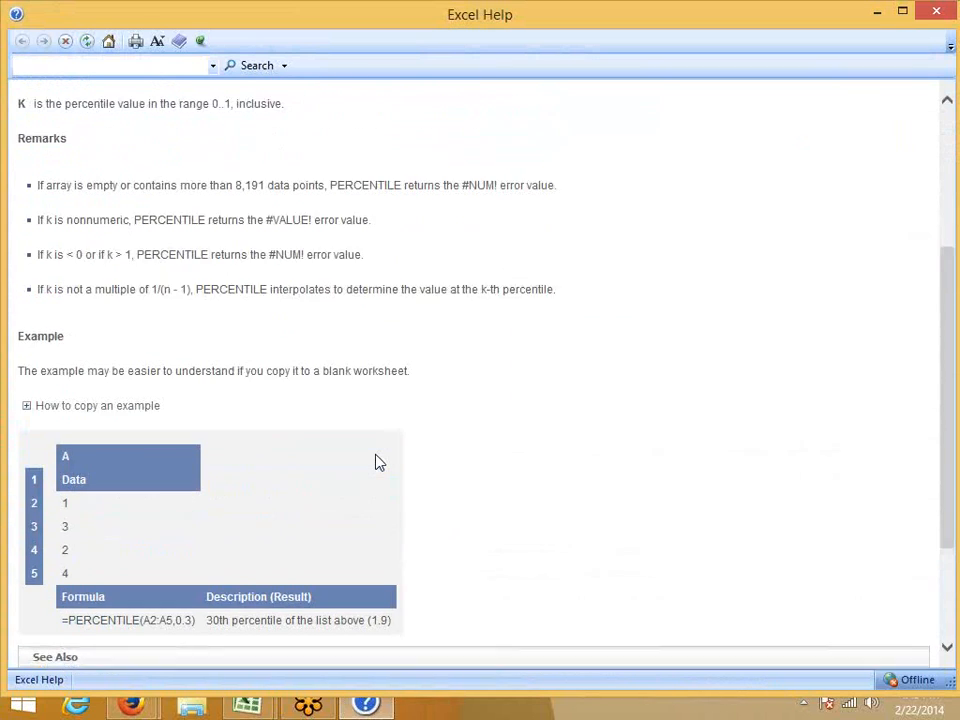
scroll(377, 456, "up", 1)
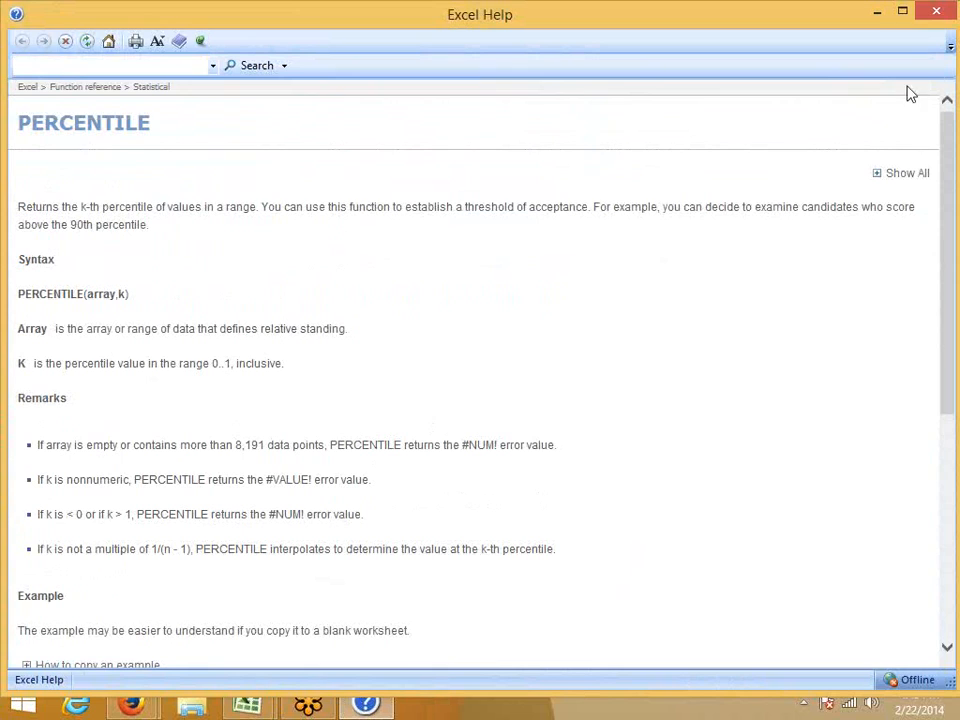
left_click(937, 9)
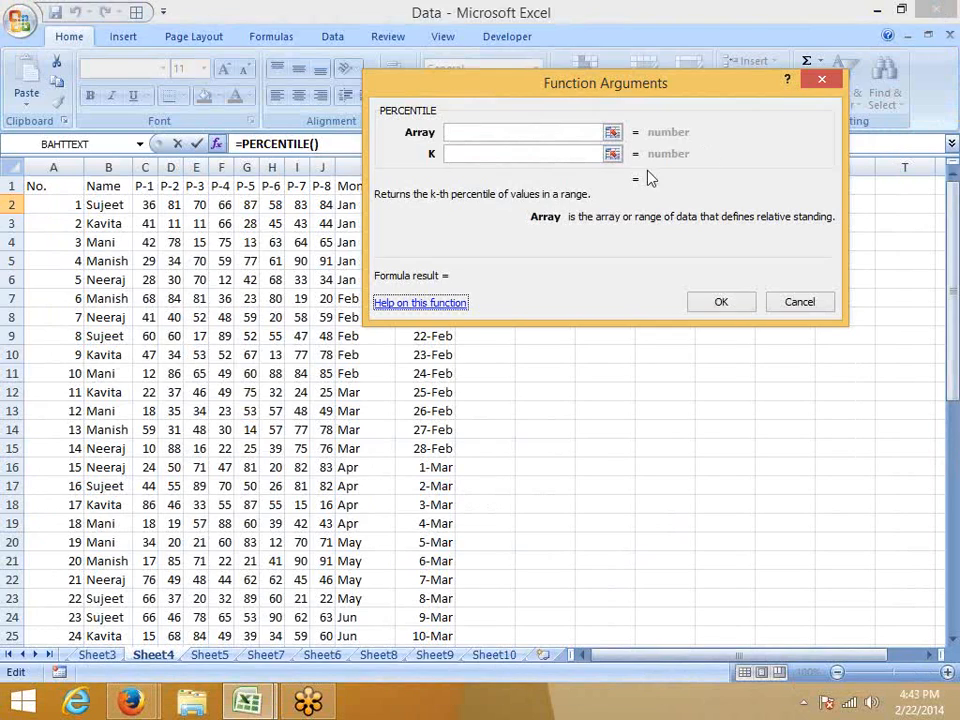
key("Escape")
Select the whole P-8 column and bring up the Top/Bottom conditional formatting rules for it.
left_click(343, 186)
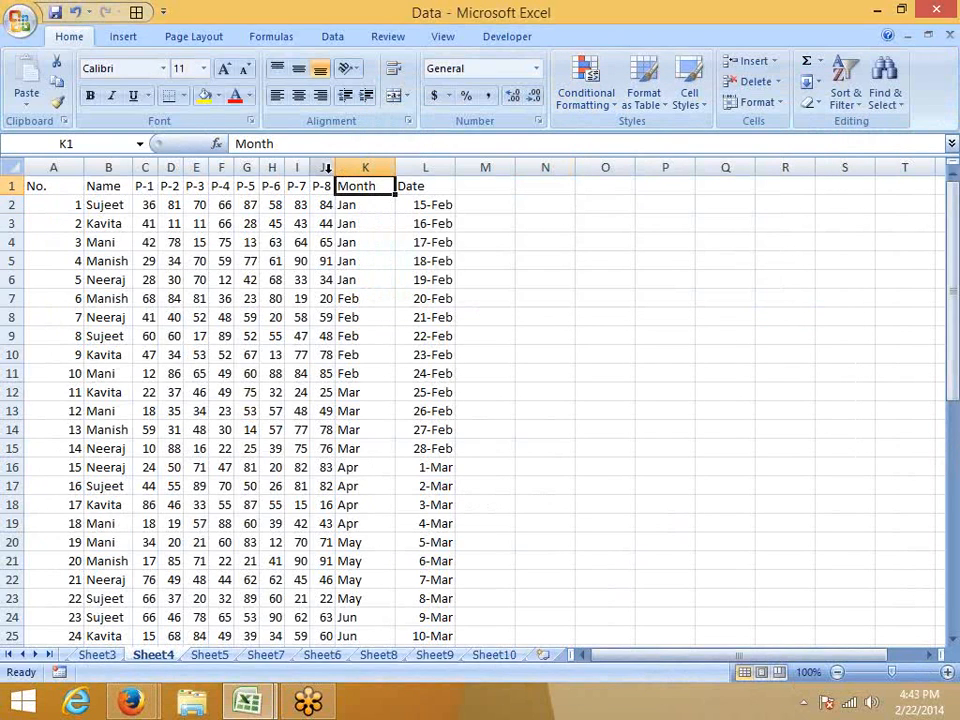
left_click(322, 167)
left_click(586, 95)
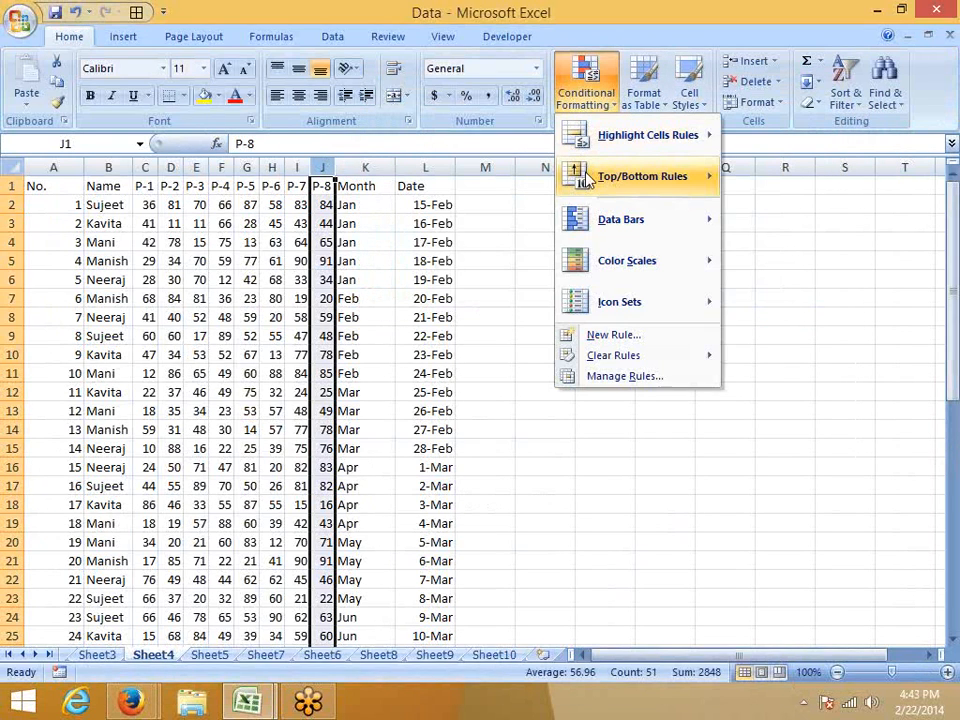
mouse_move(690, 177)
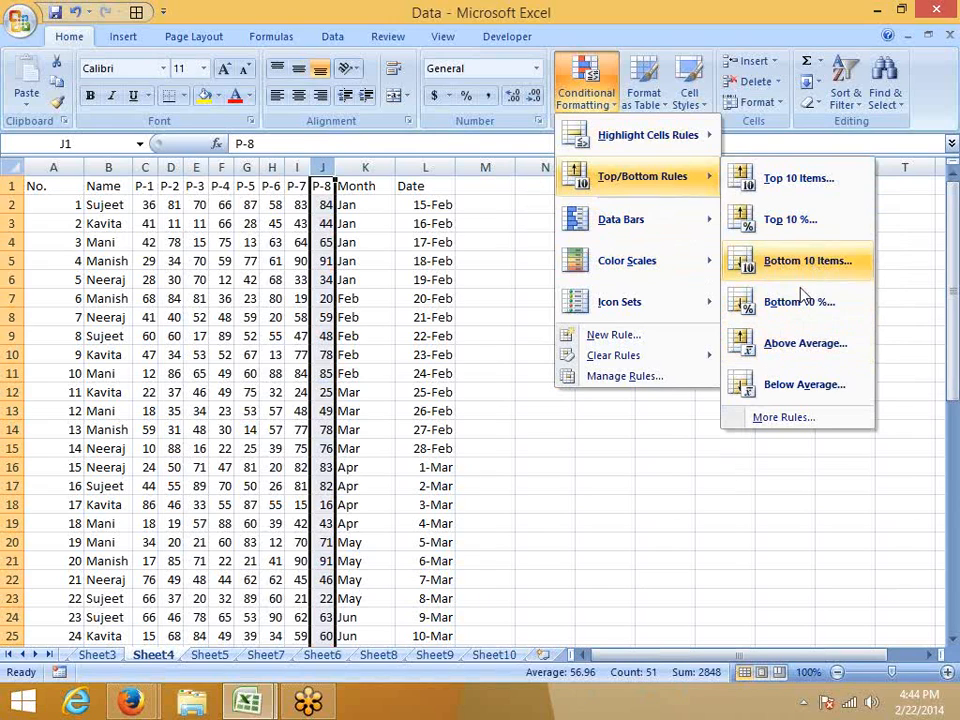
Preview the Above Average rule on the P-8 column, cancel it, and look over the remaining Top/Bottom rules.
left_click(786, 344)
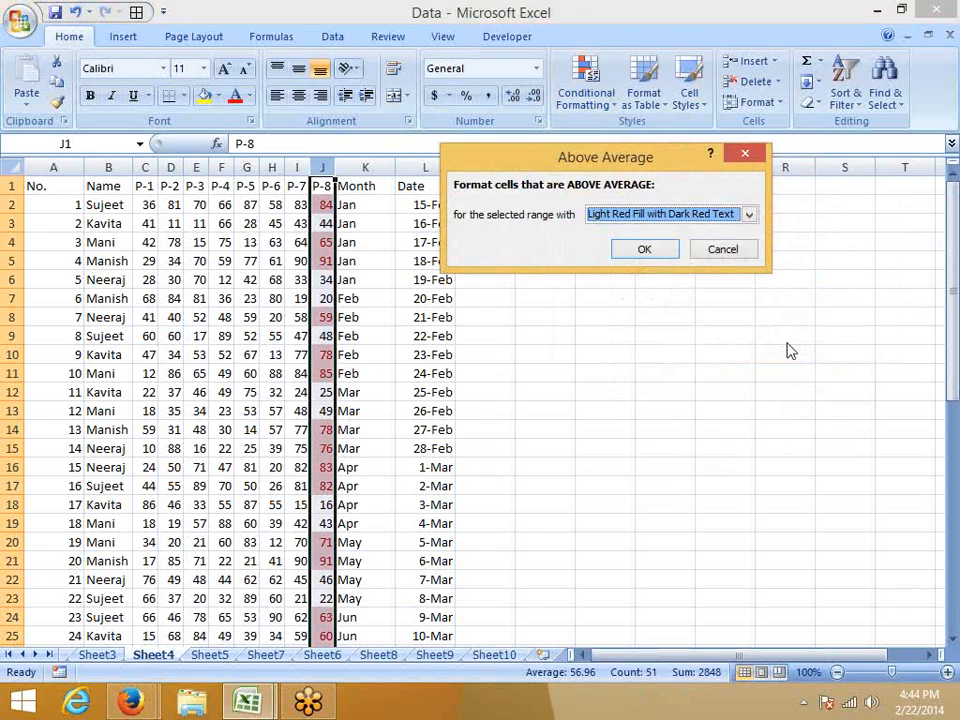
left_click(722, 249)
left_click(586, 90)
mouse_move(583, 185)
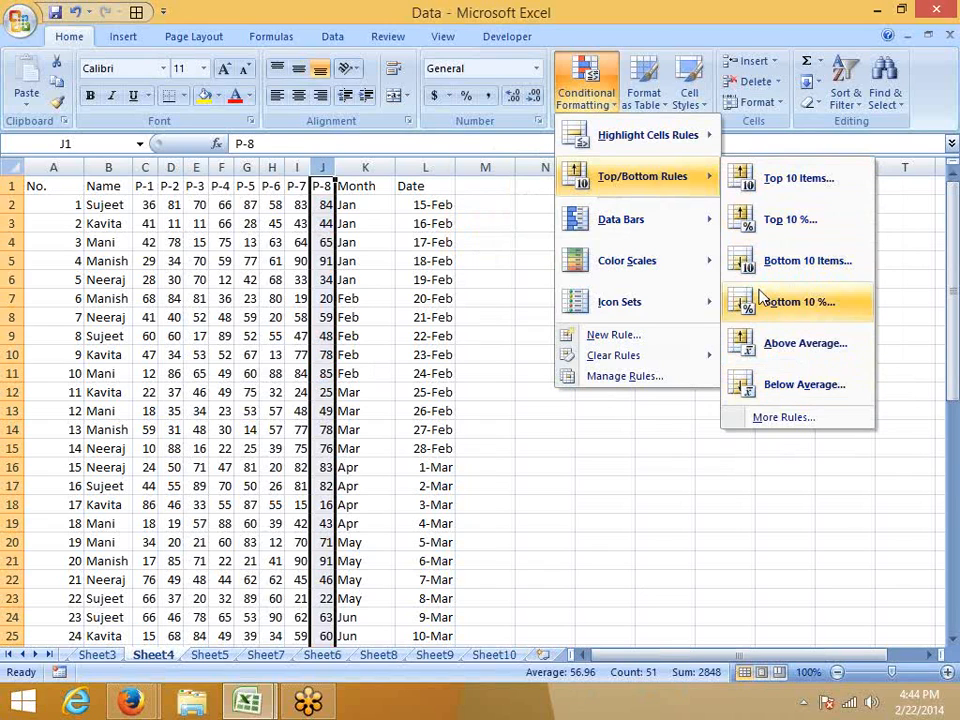
mouse_move(564, 315)
left_click(274, 279)
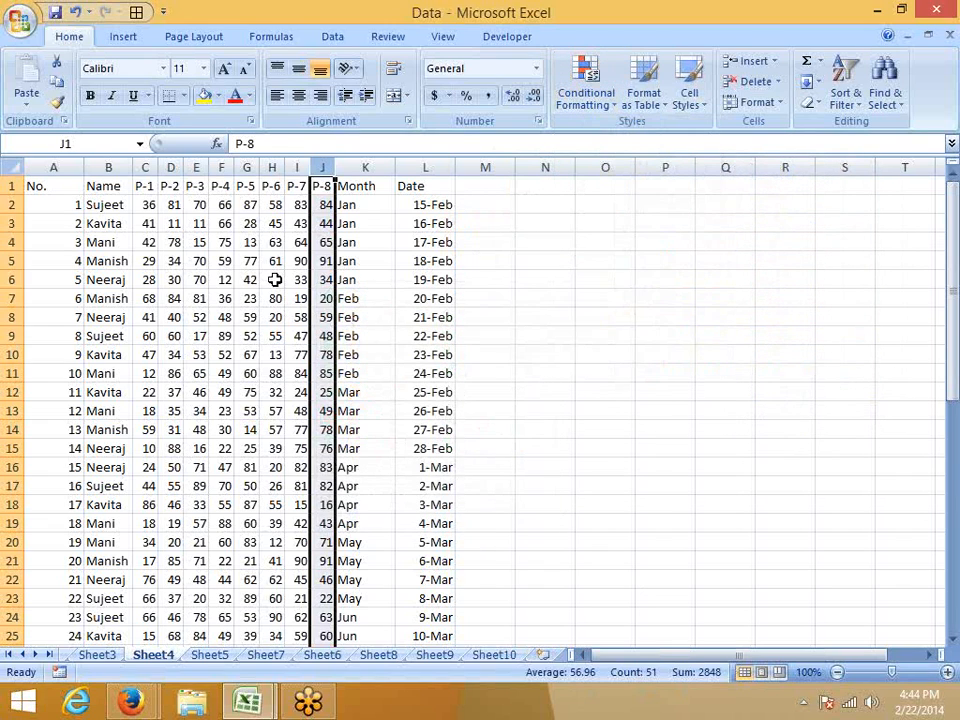
left_click(274, 279)
Widen the P-8 column slightly.
left_click_drag(339, 172, 364, 172)
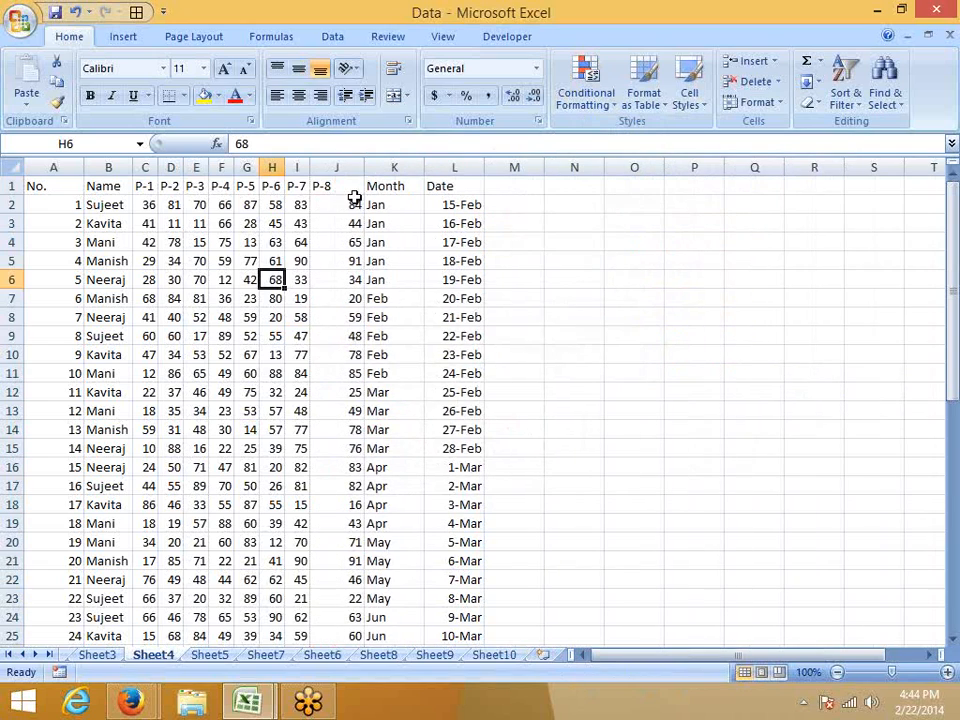
left_click(354, 197)
left_click(342, 412)
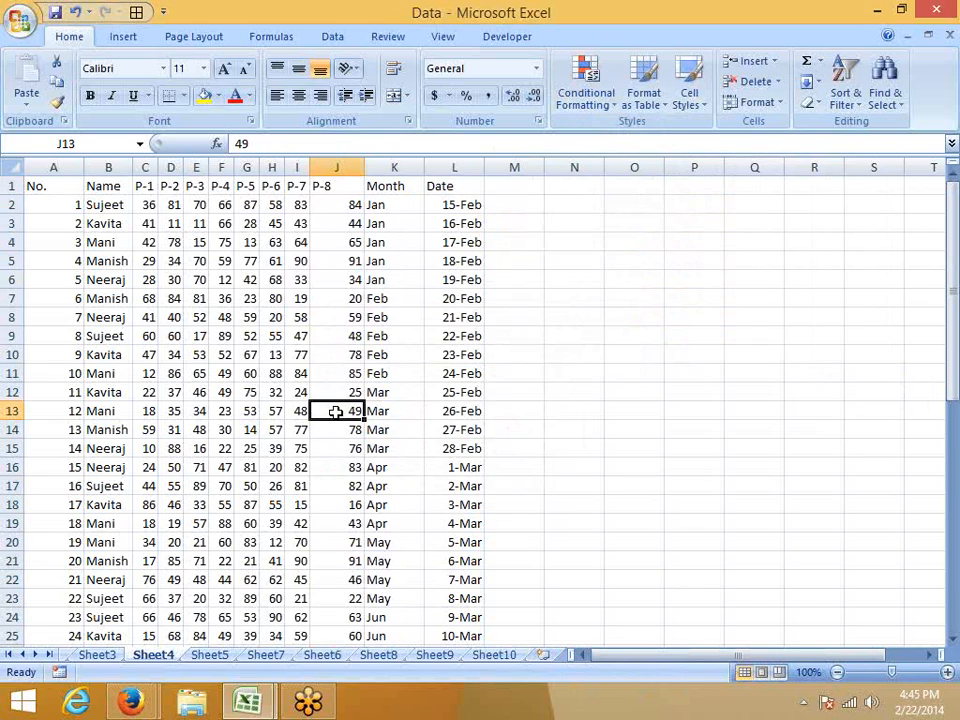
left_click(103, 223)
left_click(340, 222)
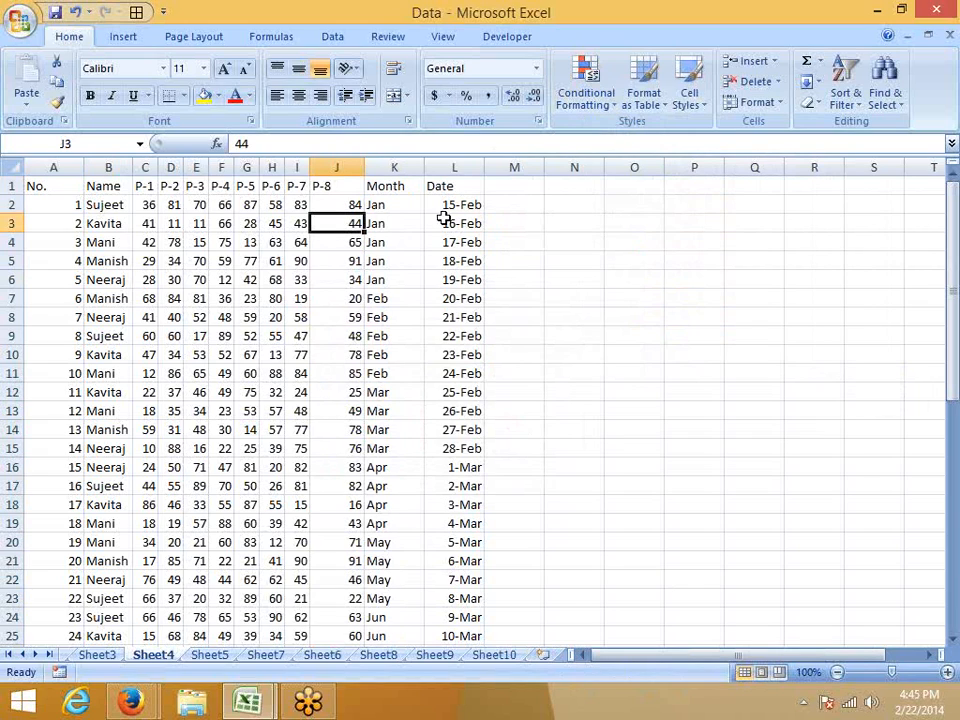
left_click_drag(538, 203, 529, 314)
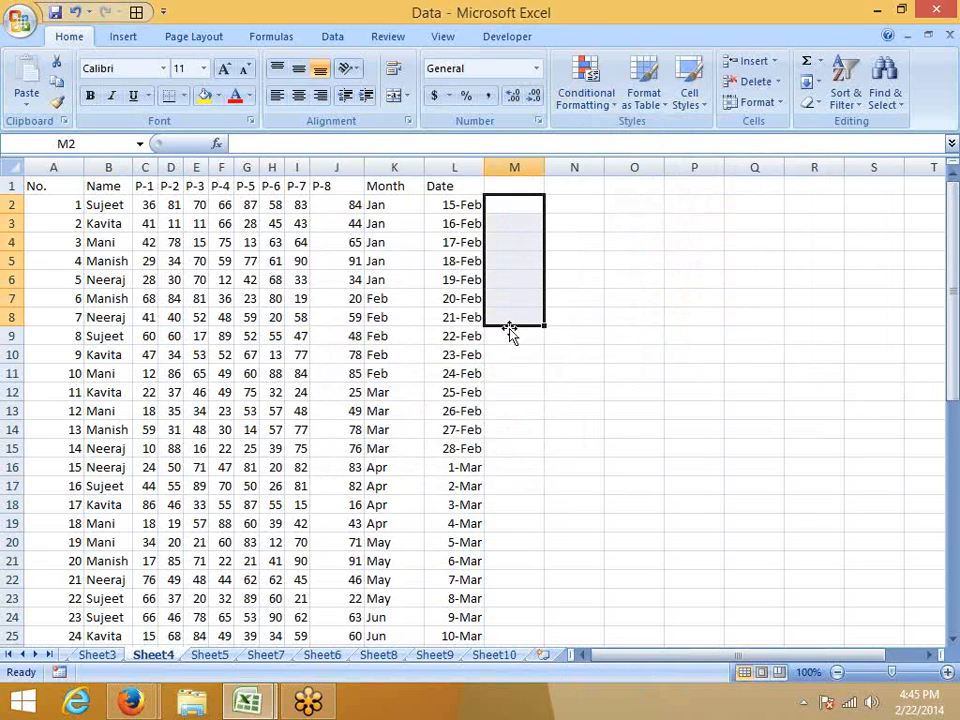
left_click(345, 231)
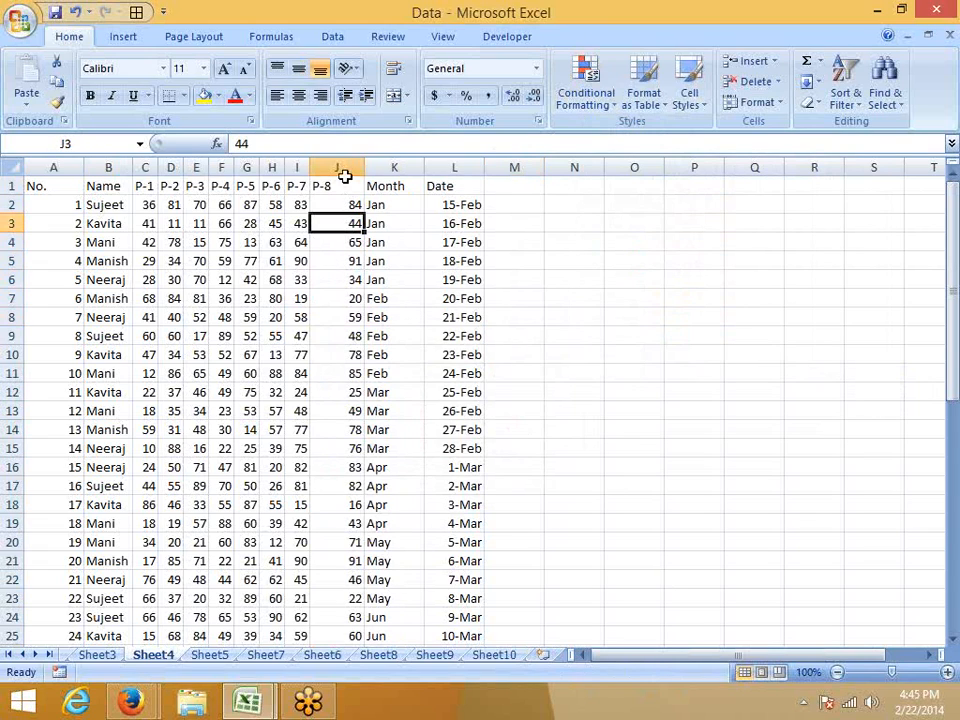
Apply blue data bars to the whole P-8 column.
left_click(338, 167)
left_click(586, 95)
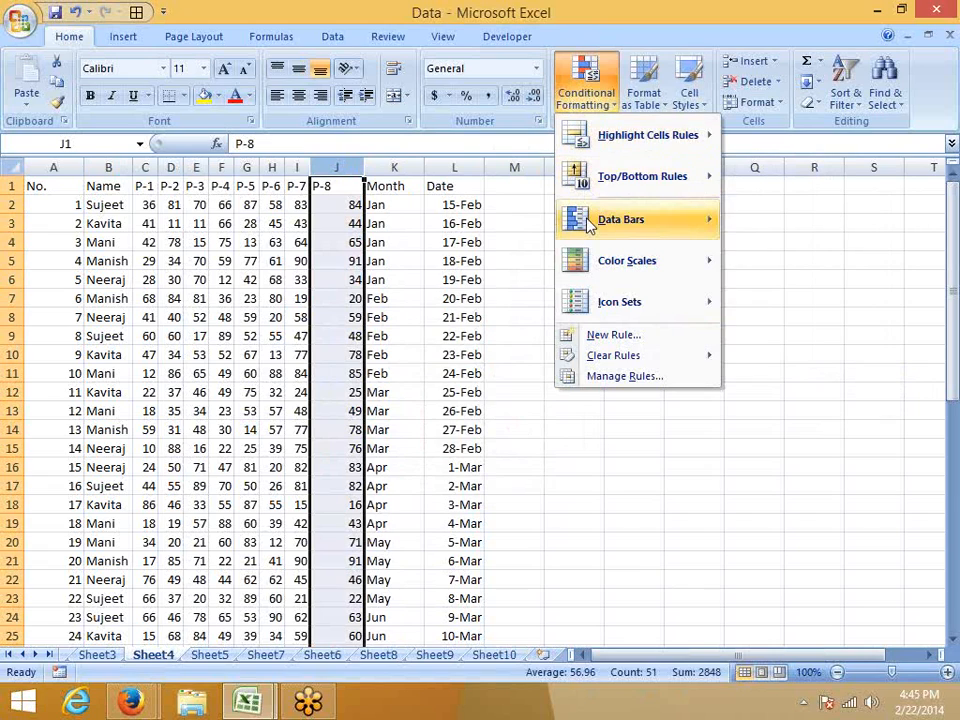
mouse_move(681, 220)
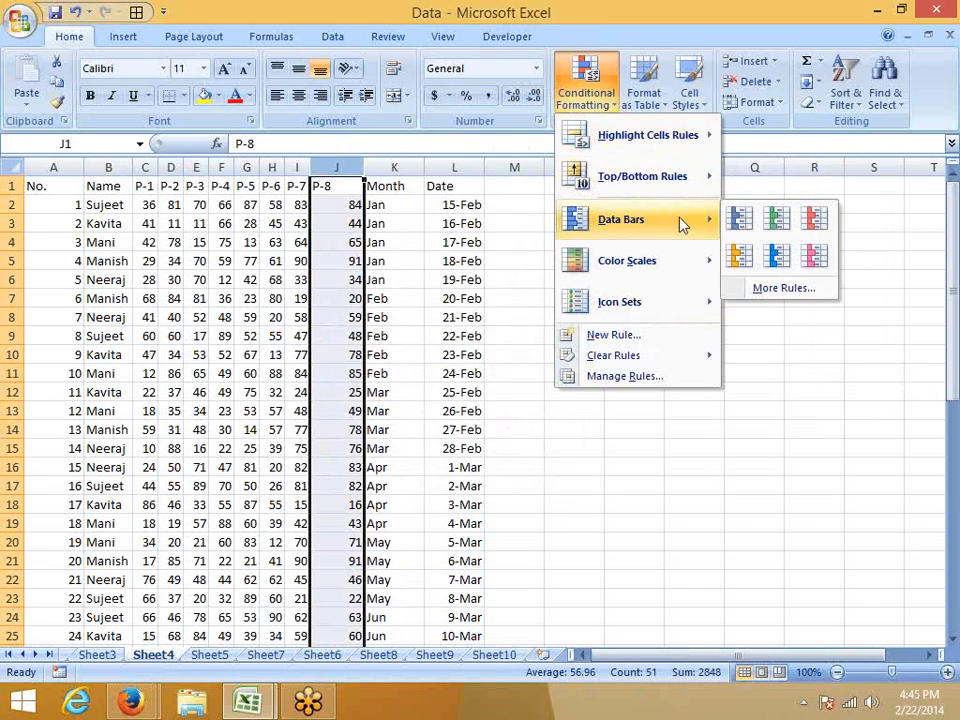
left_click(740, 222)
Compare the data bar lengths with the values in several P-8 cells.
left_click(493, 371)
left_click(360, 284)
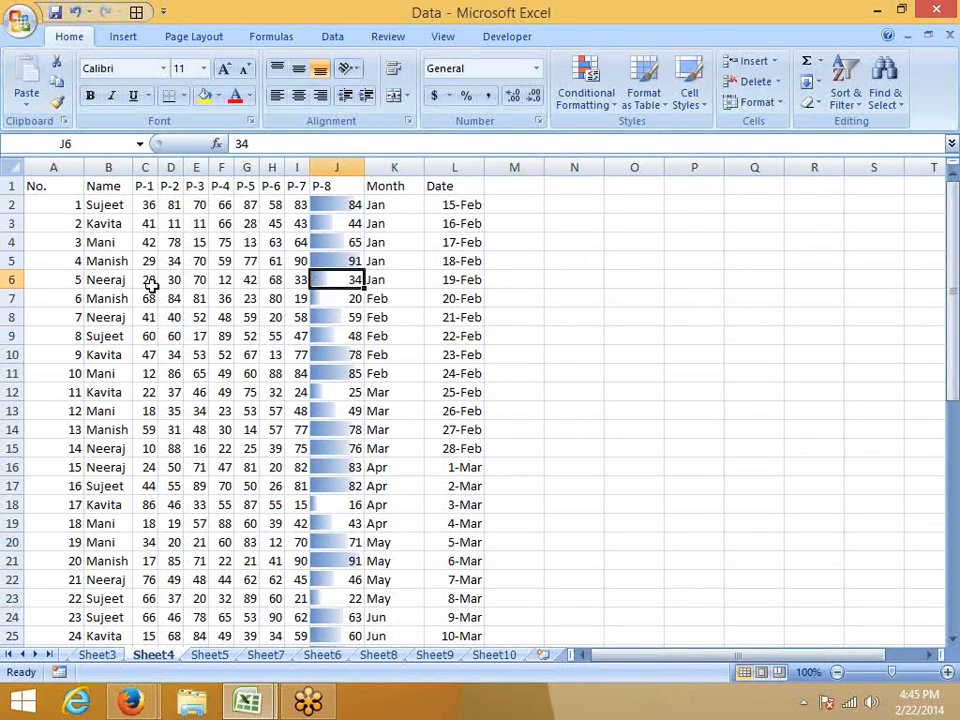
left_click(383, 310)
left_click(347, 284)
left_click(331, 322)
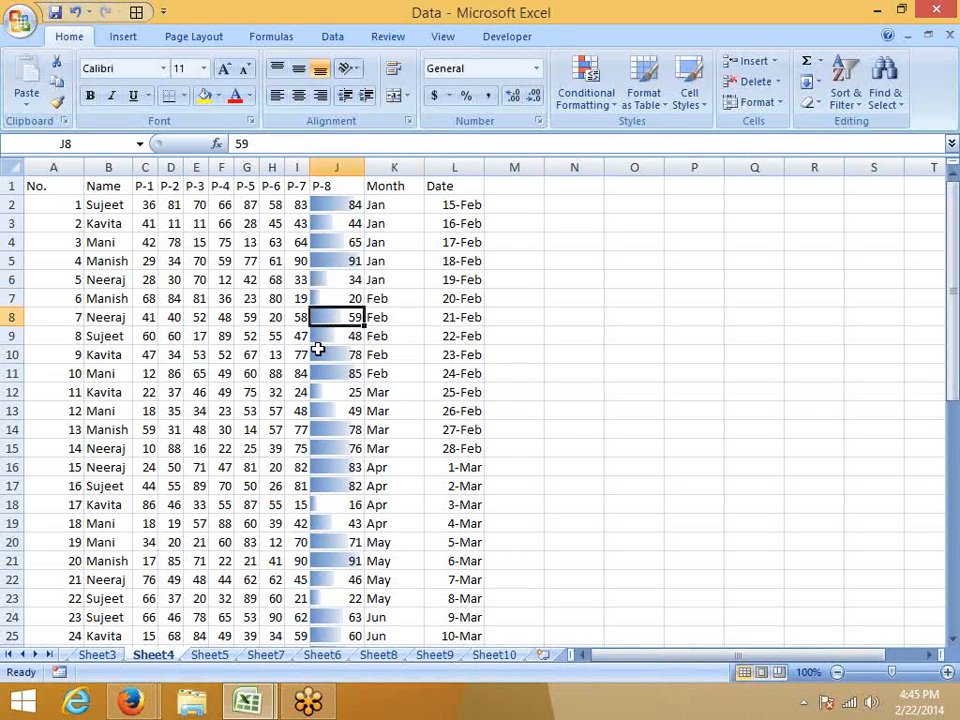
left_click(316, 343)
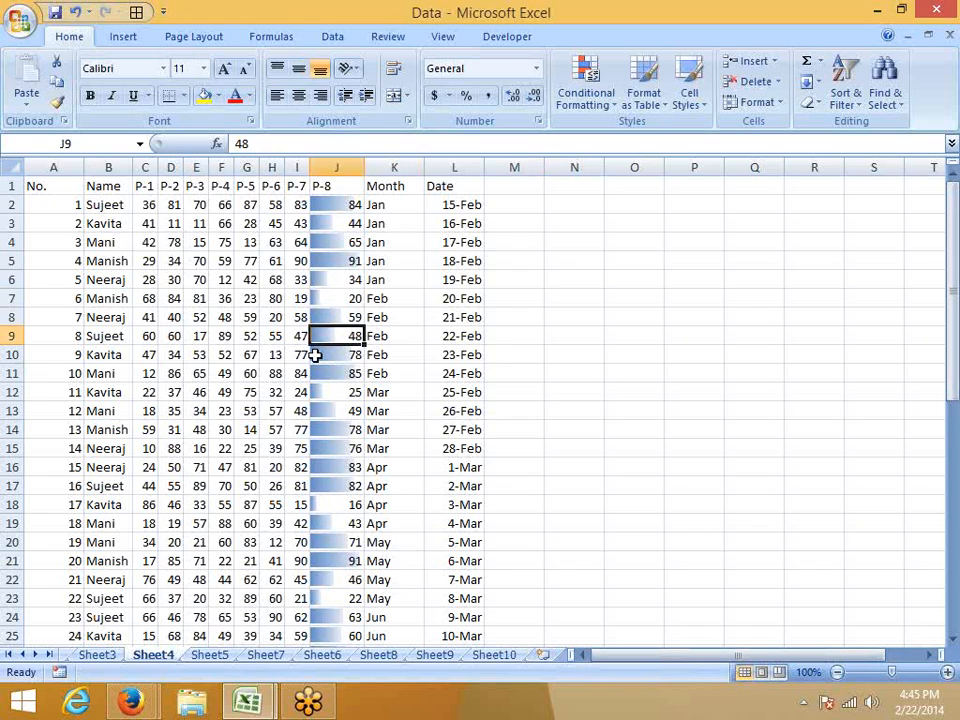
left_click(315, 392)
left_click(329, 469)
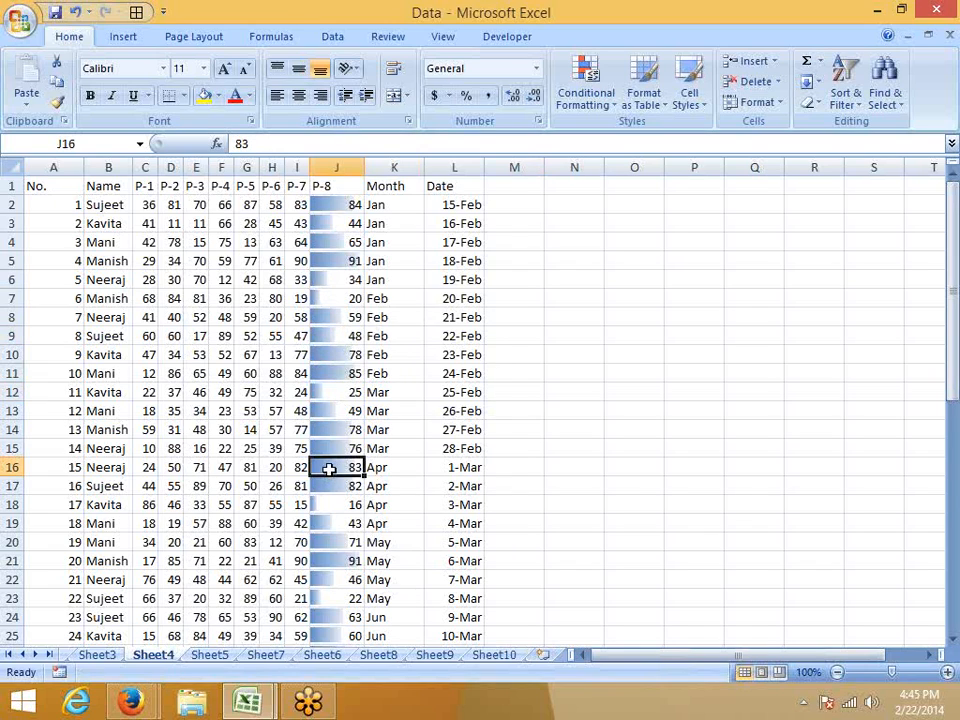
left_click(325, 485)
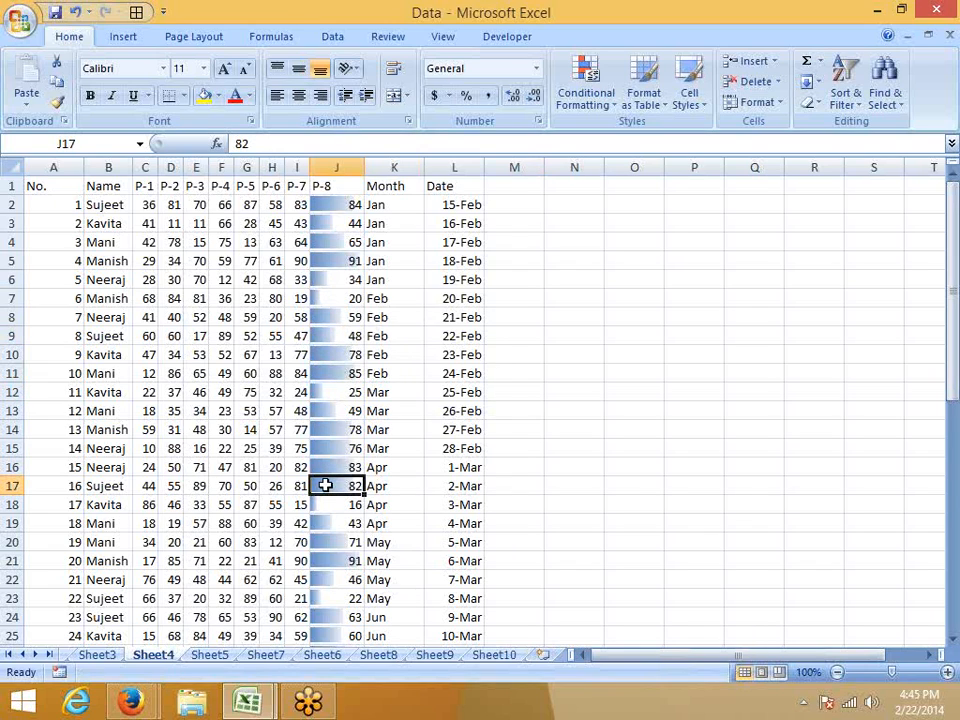
Stretch the P-8 column wide to enlarge its data bars, and narrow it again to fit the numbers.
left_click_drag(365, 168, 566, 189)
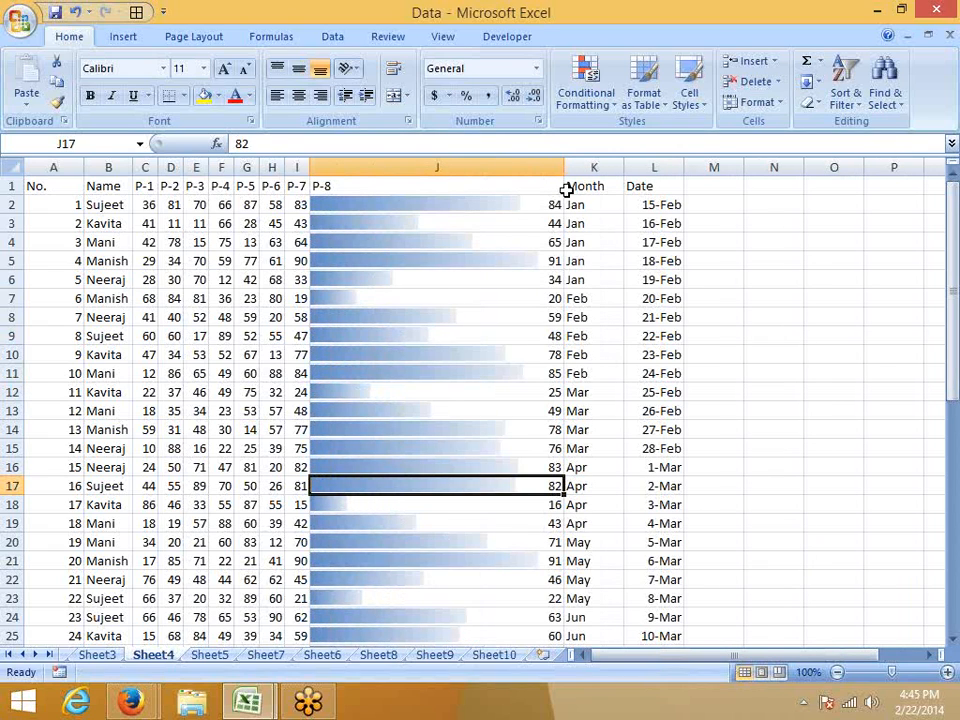
left_click_drag(564, 167, 352, 171)
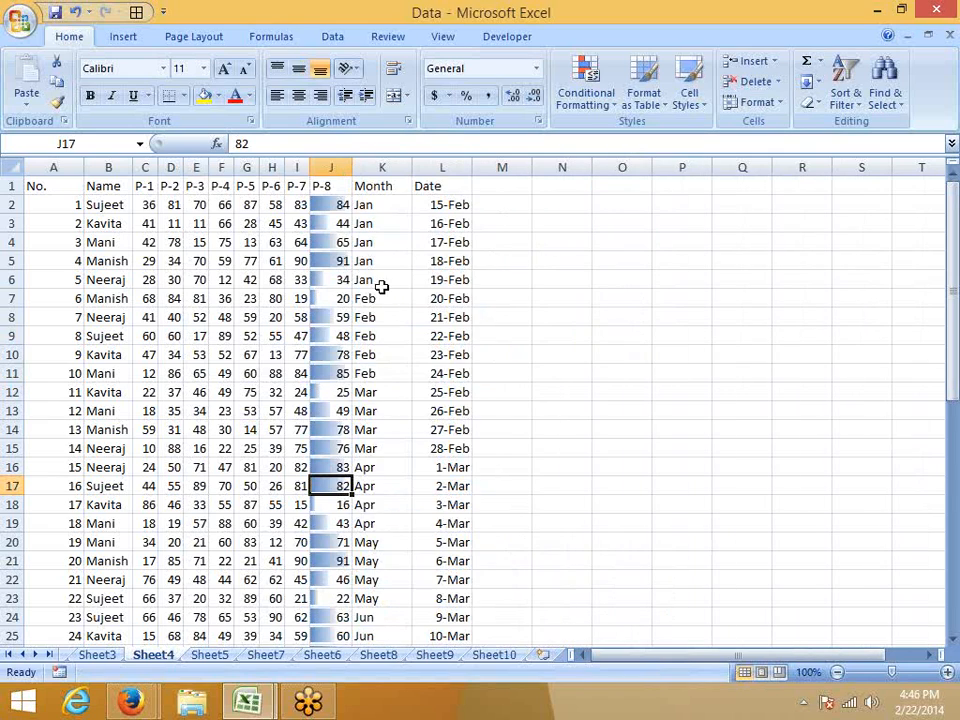
Enter the numbers 1 through 6 down cells O2 to O7.
left_click(593, 209)
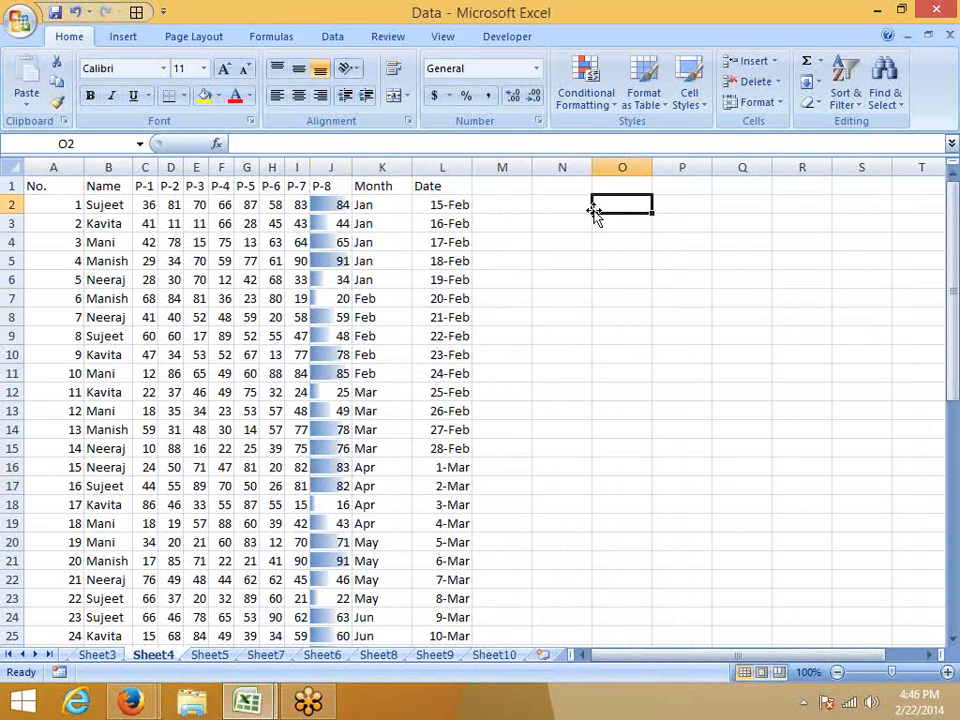
type("1")
key("Return")
type("2")
key("Return")
type("3")
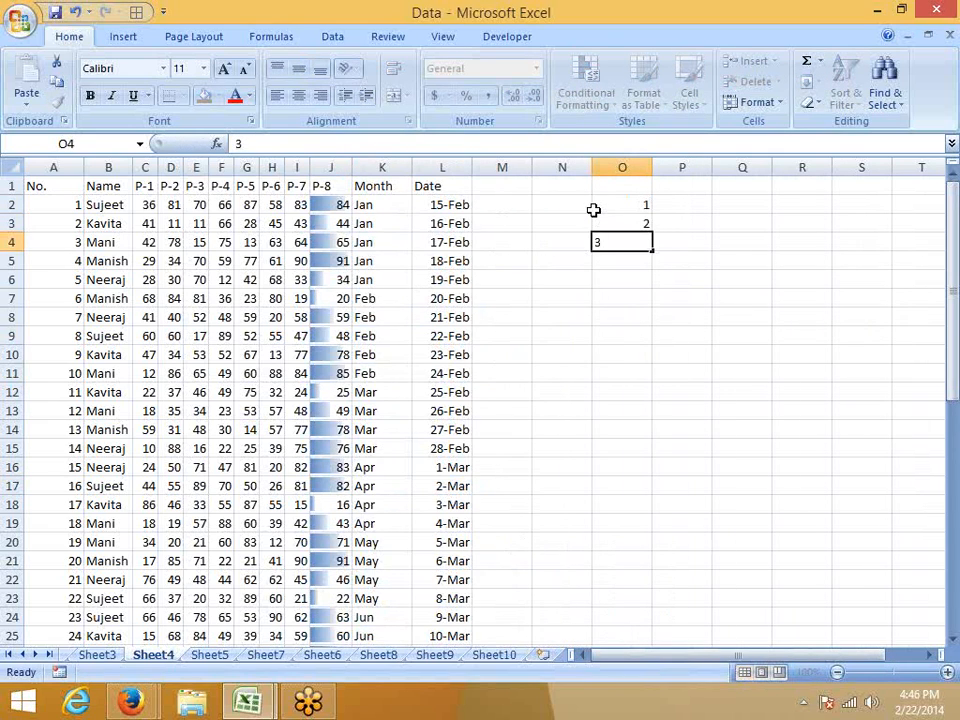
key("Return")
type("4")
key("Return")
type("5")
key("Return")
type("6")
key("Return")
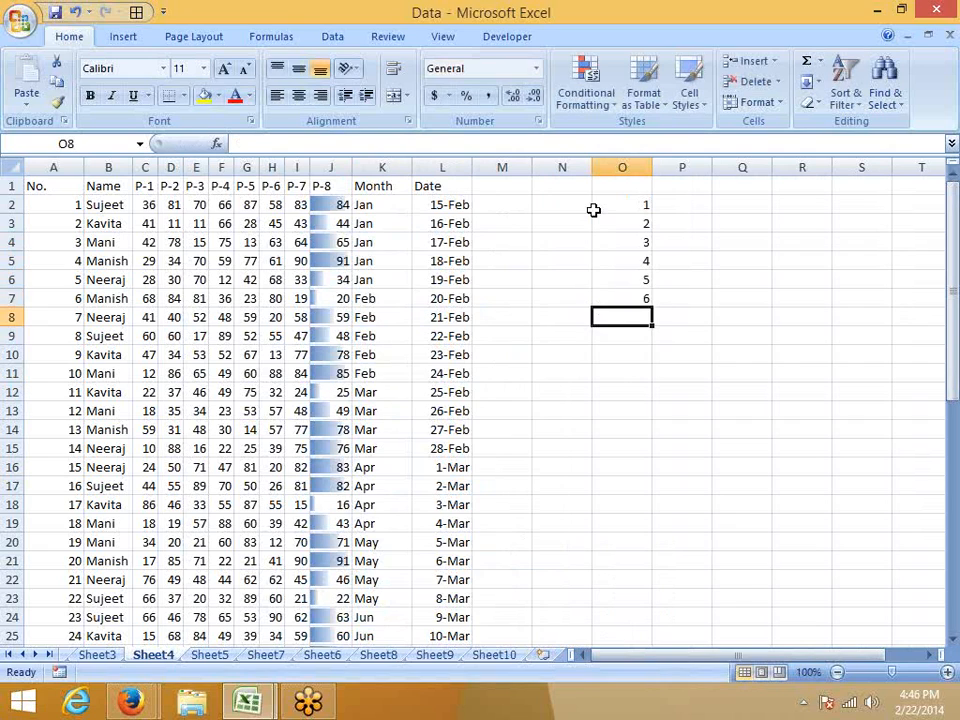
Try blue data bars on the numbers in O2:O7.
key("Up")
left_click(593, 209, "shift")
left_click(585, 88)
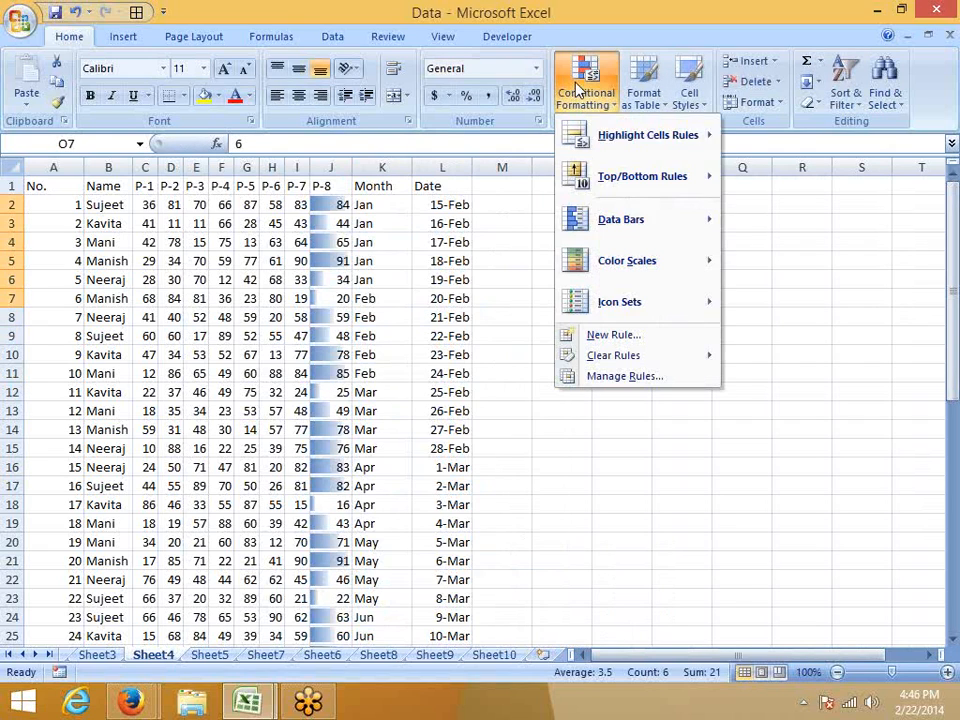
mouse_move(590, 230)
left_click(739, 220)
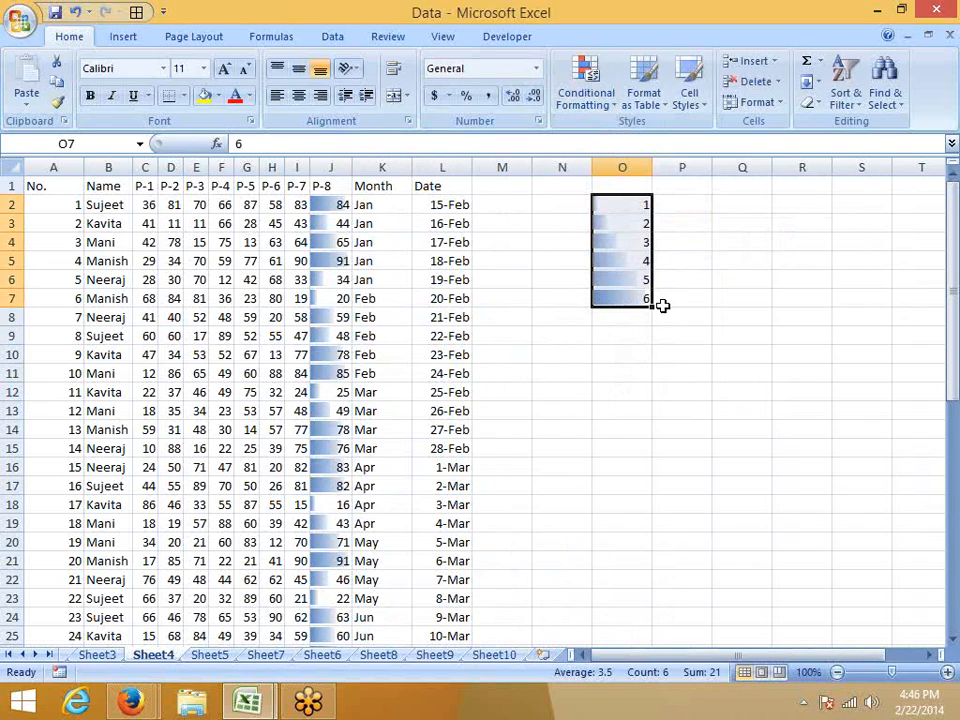
Apply the green-yellow-red color scale to O2:O7, with red for the lowest and green for the highest values.
left_click(582, 98)
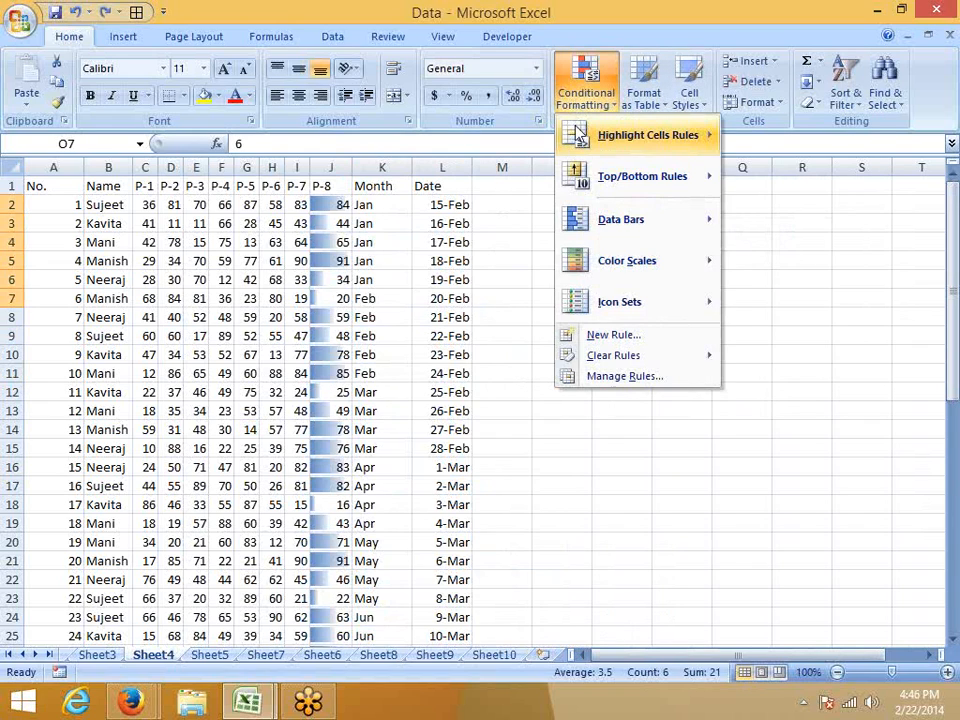
mouse_move(580, 258)
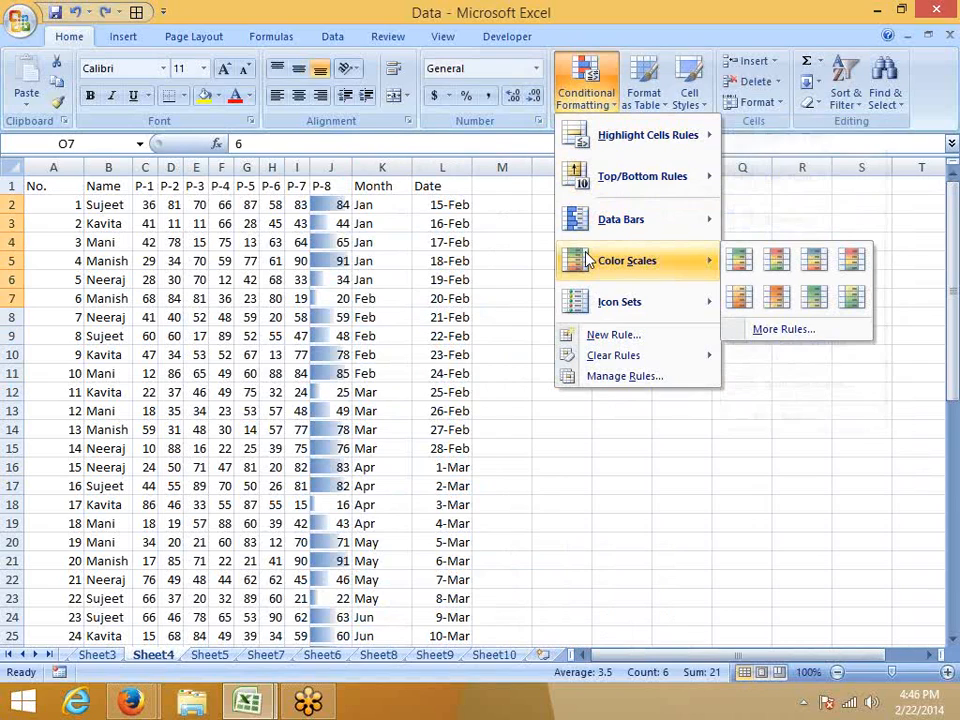
left_click(741, 272)
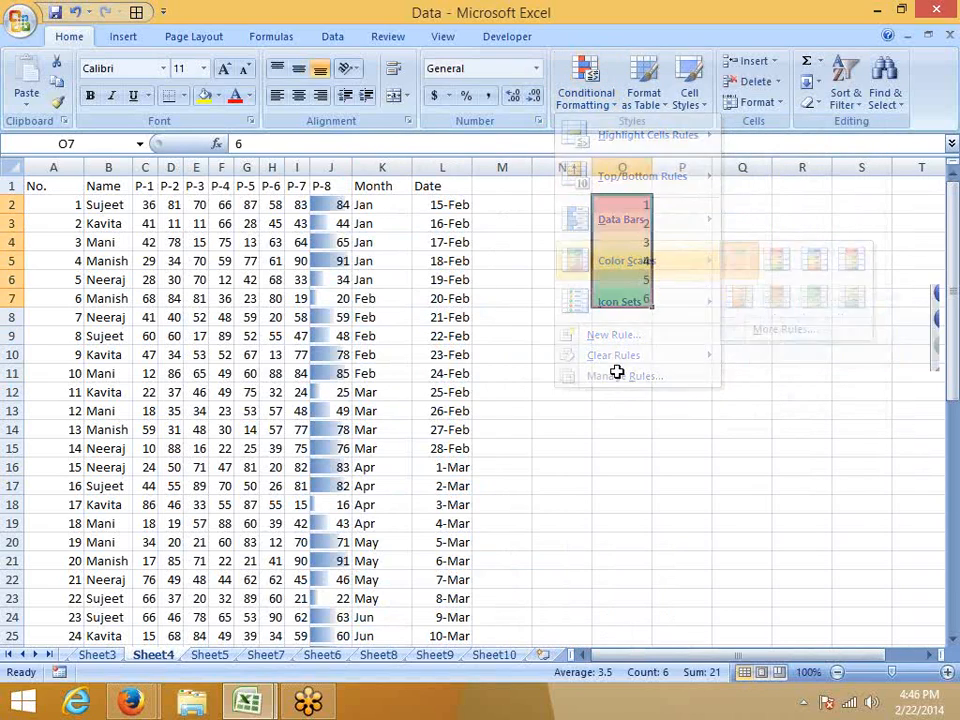
left_click(615, 373)
left_click(614, 204)
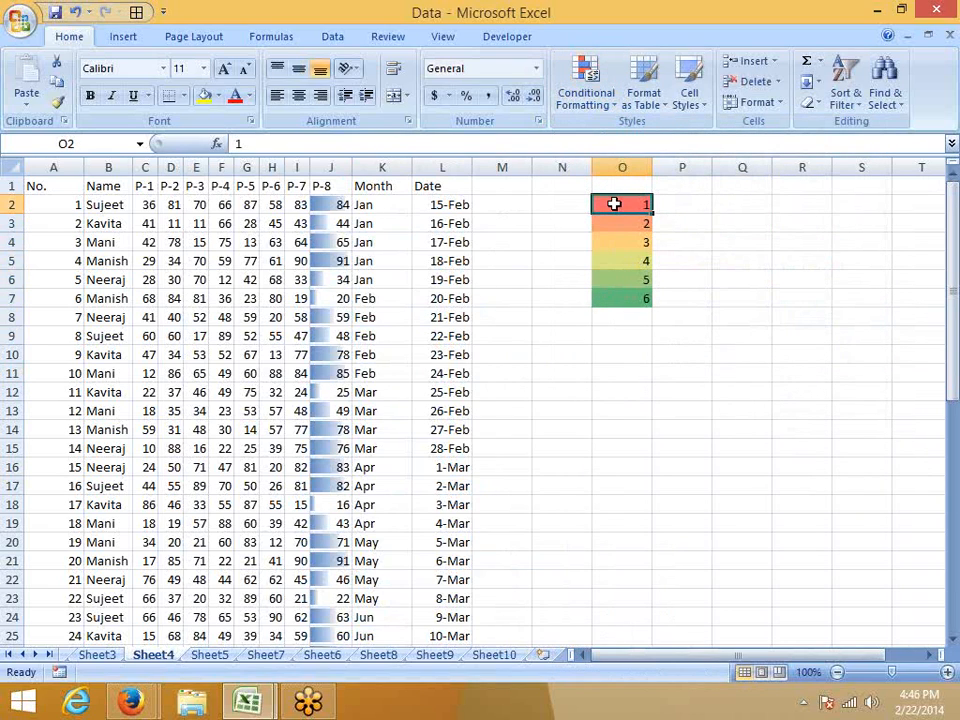
left_click_drag(614, 206, 615, 311)
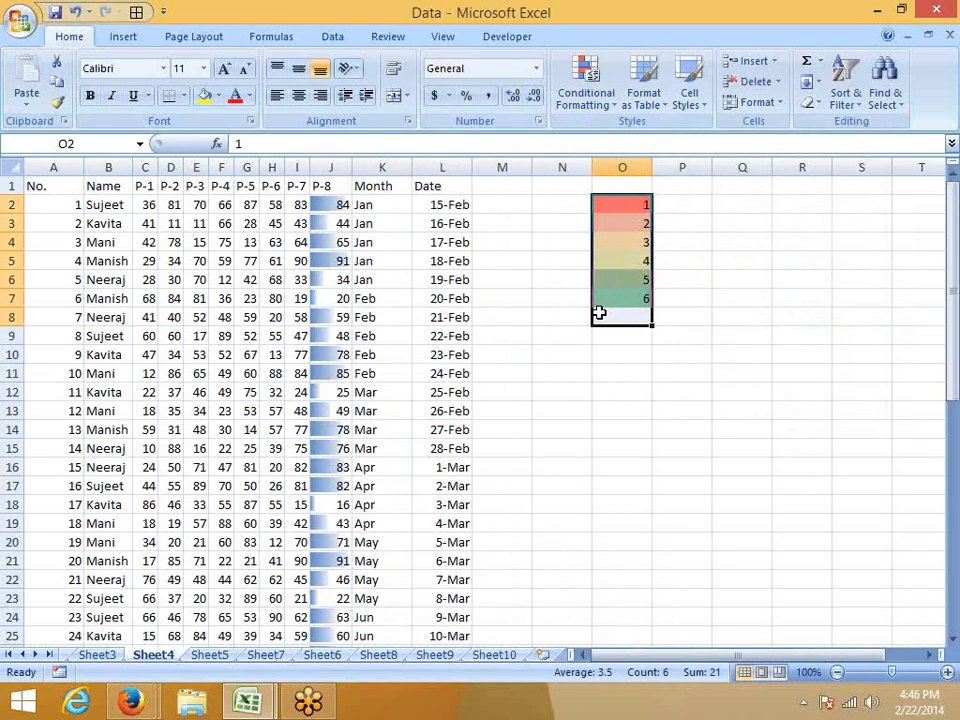
Add the three gray arrows icon set to the numbers in O2:O7.
left_click_drag(602, 302, 605, 207)
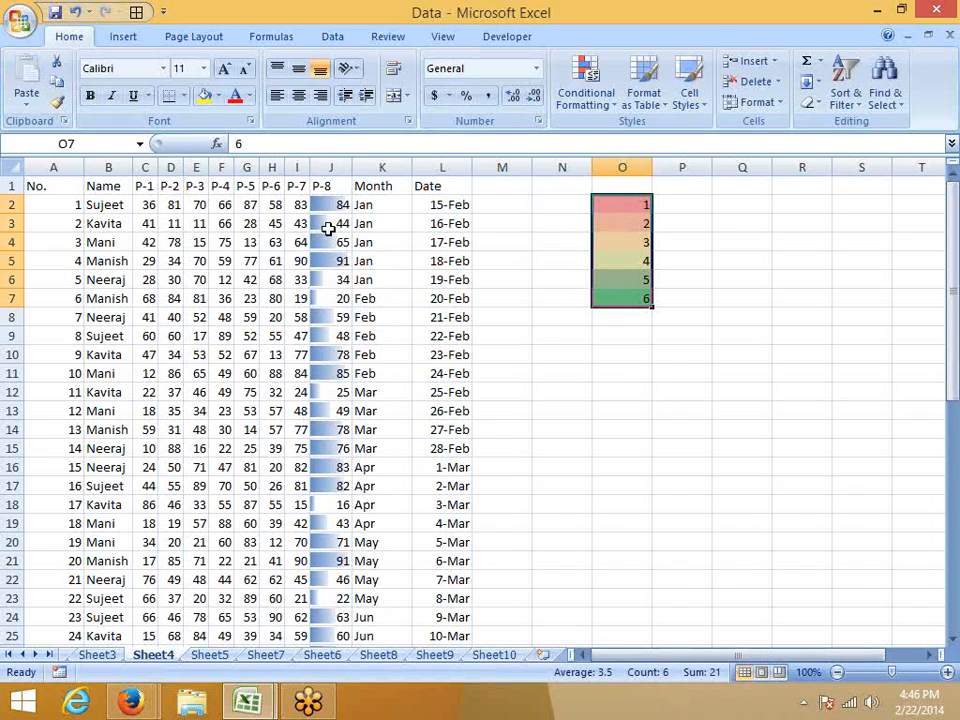
left_click(598, 100)
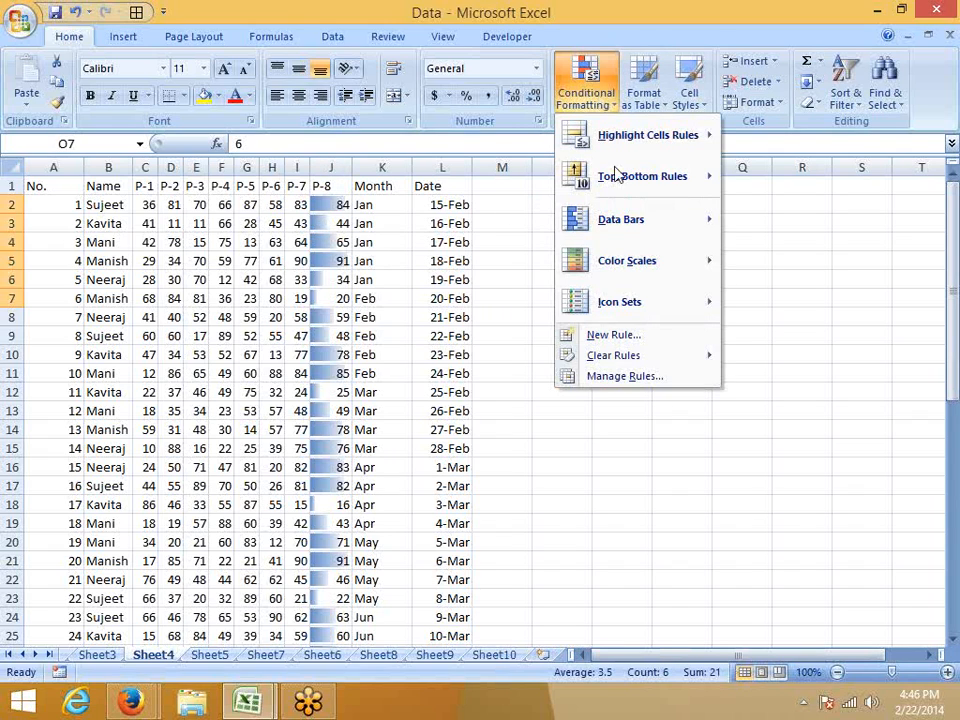
mouse_move(619, 315)
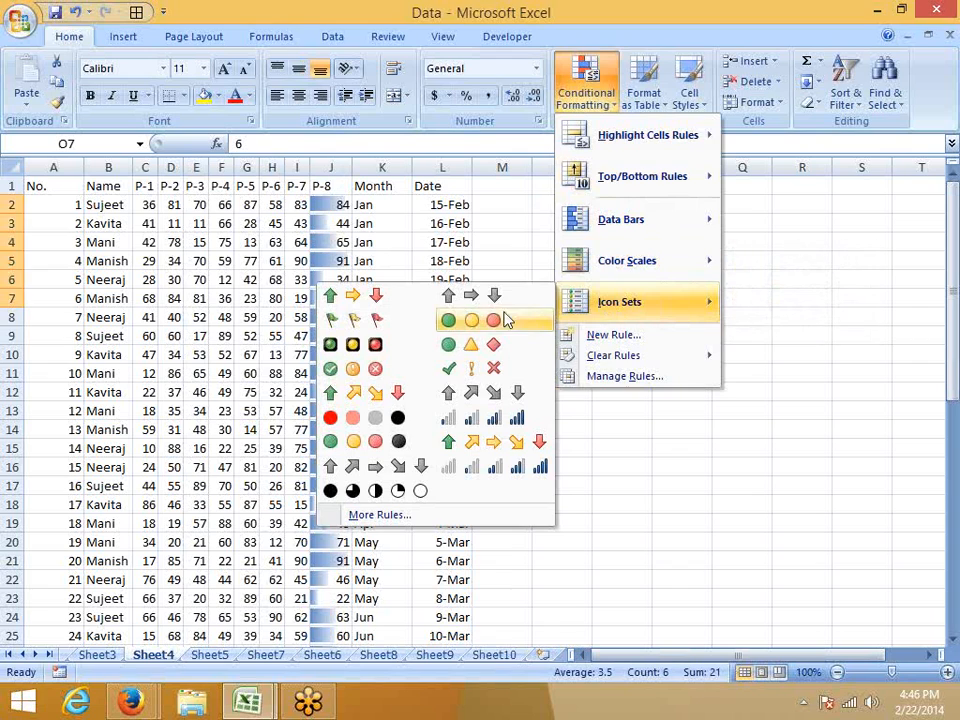
left_click(497, 302)
left_click(670, 371)
left_click_drag(611, 245, 607, 208)
left_click_drag(615, 275, 615, 297)
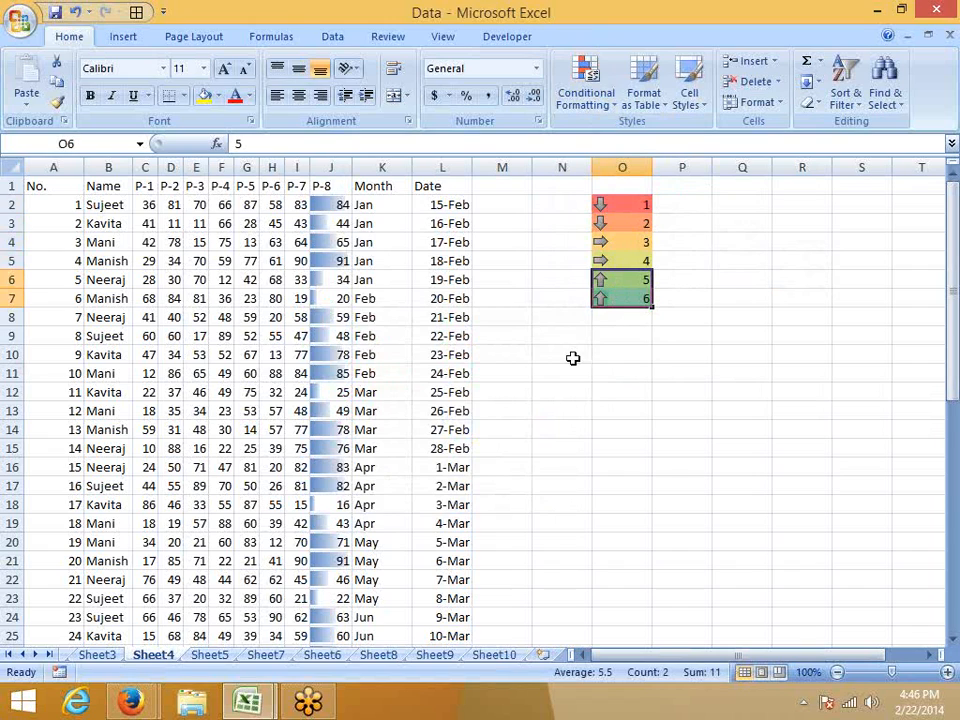
Copy the Name, P-1 and P-2 headers with the first record (B1:D2) into a new worksheet at A1.
left_click(108, 185)
left_click_drag(108, 185, 167, 200)
key("ctrl+c")
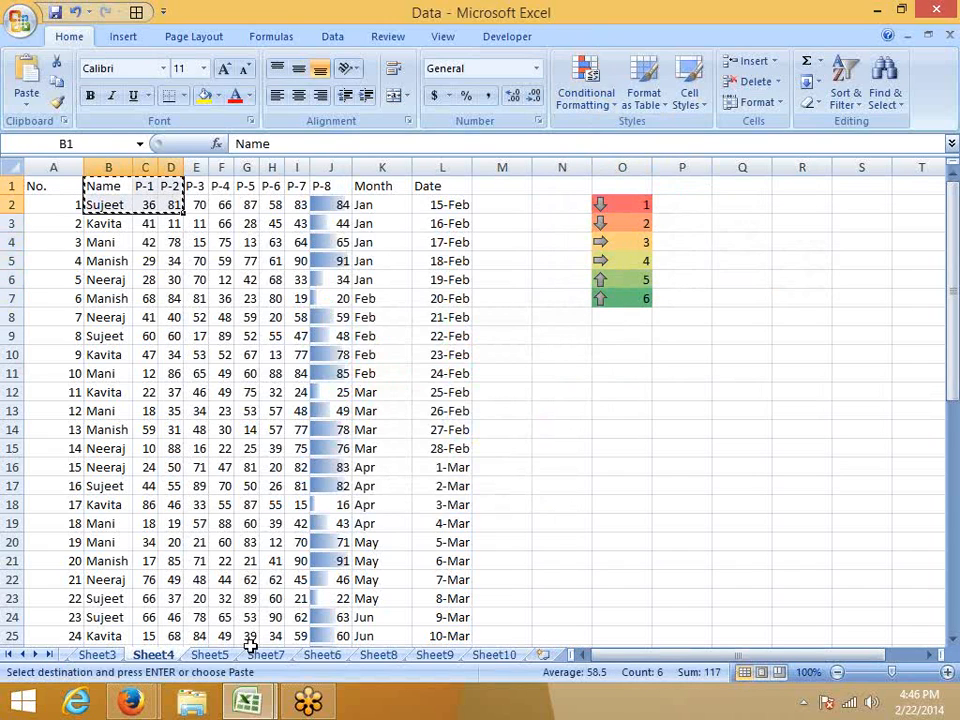
left_click(542, 654)
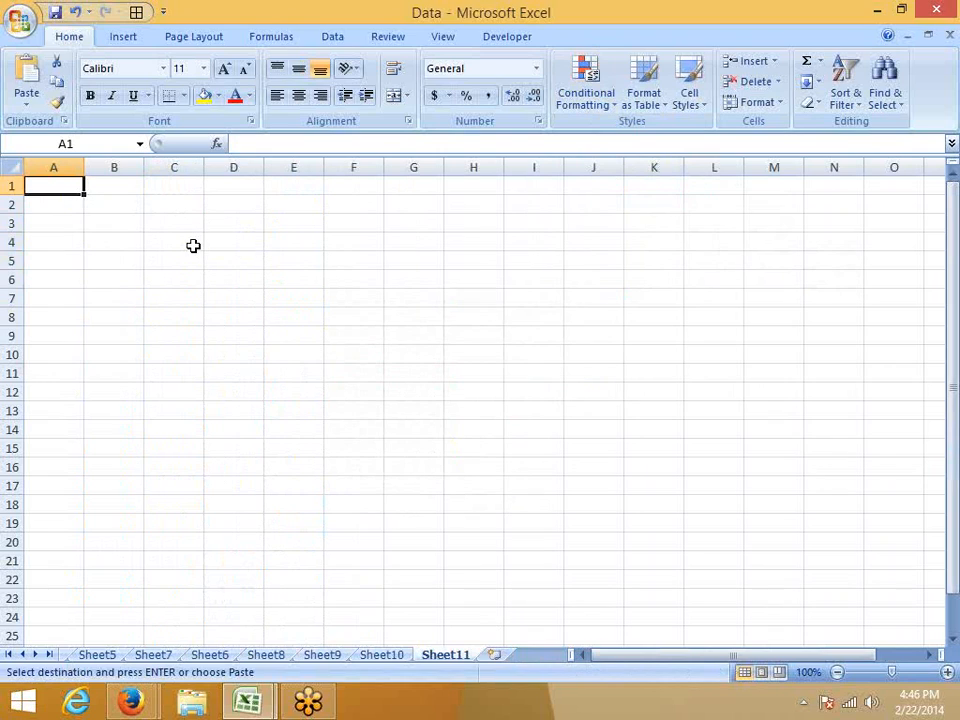
key("ctrl+v")
left_click(193, 245)
left_click(69, 207)
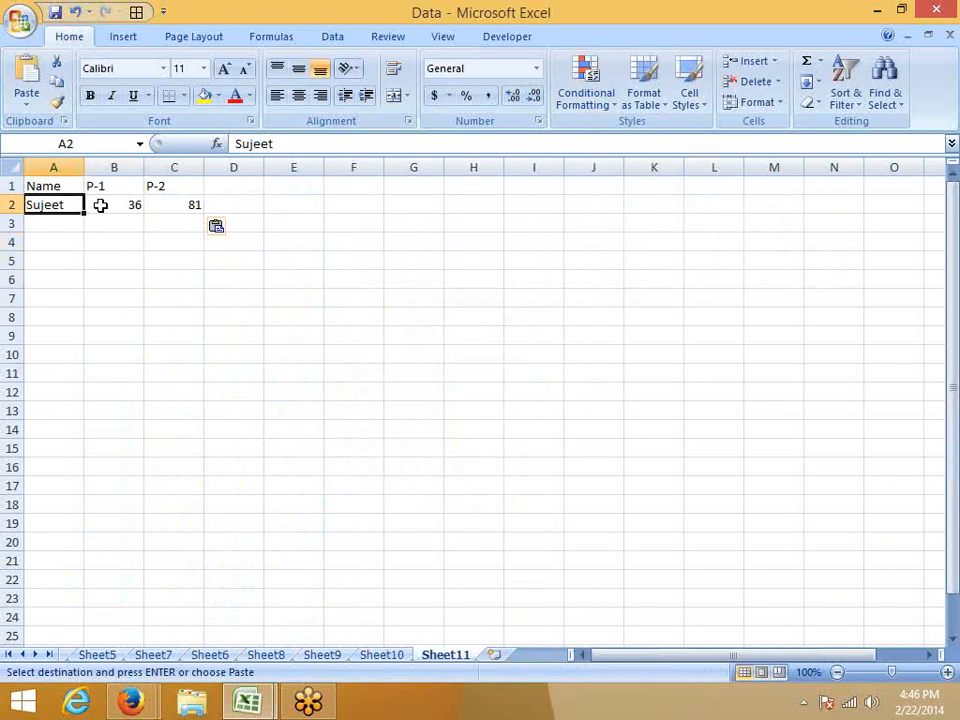
left_click(99, 205)
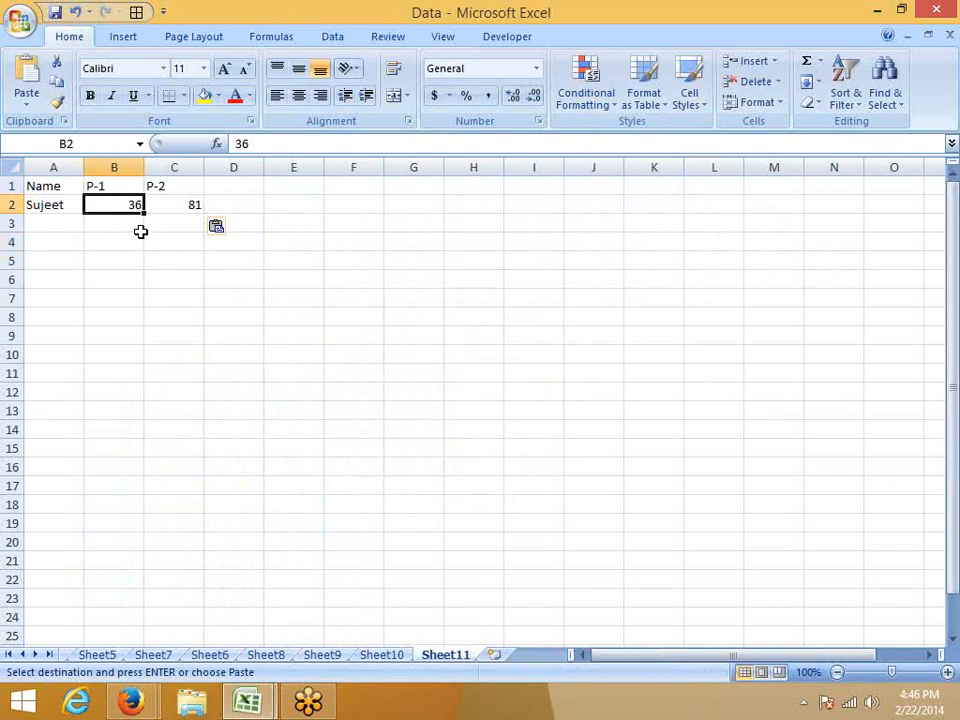
Apply the three gray arrows icon set to the P-1 and P-2 values in B2:C2 of the new worksheet.
left_click(214, 200)
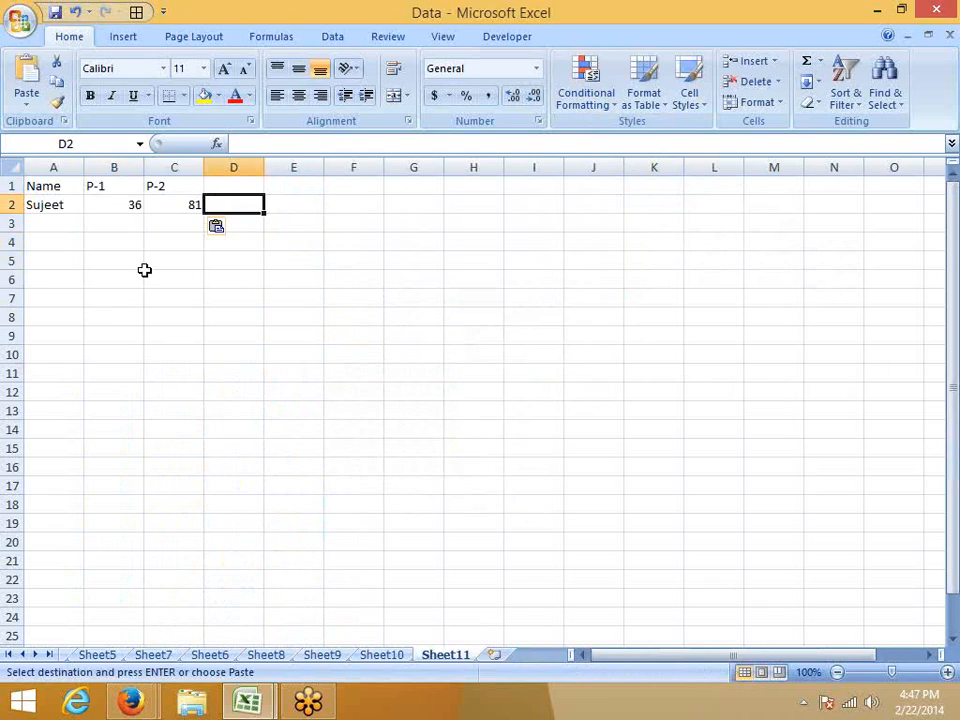
left_click(118, 207)
left_click(166, 200)
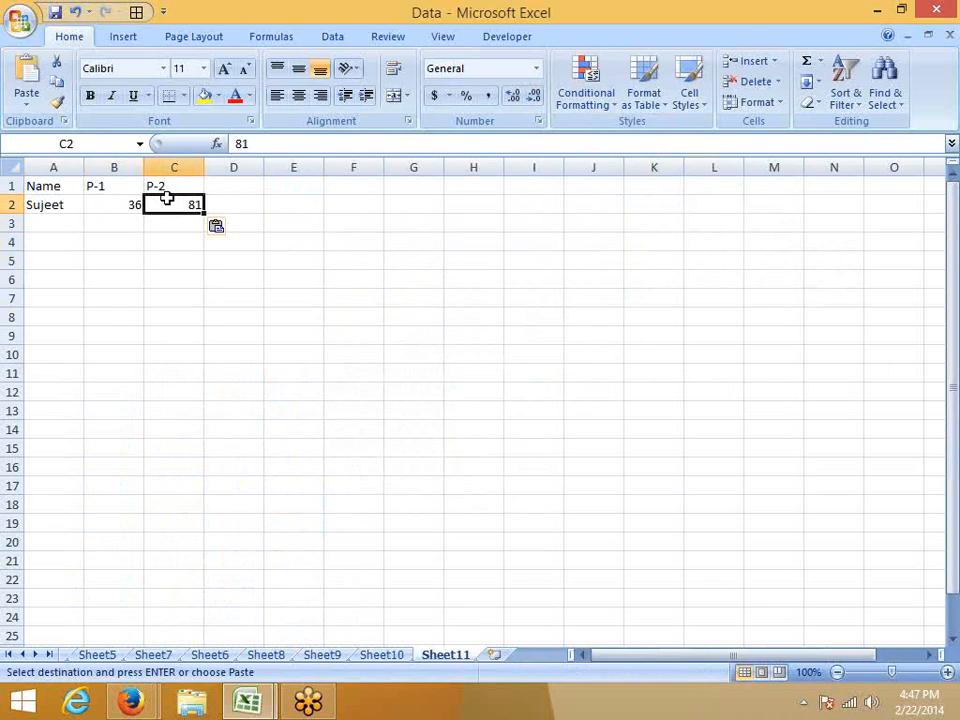
left_click_drag(166, 199, 175, 174)
left_click(163, 240)
left_click_drag(120, 208, 176, 206)
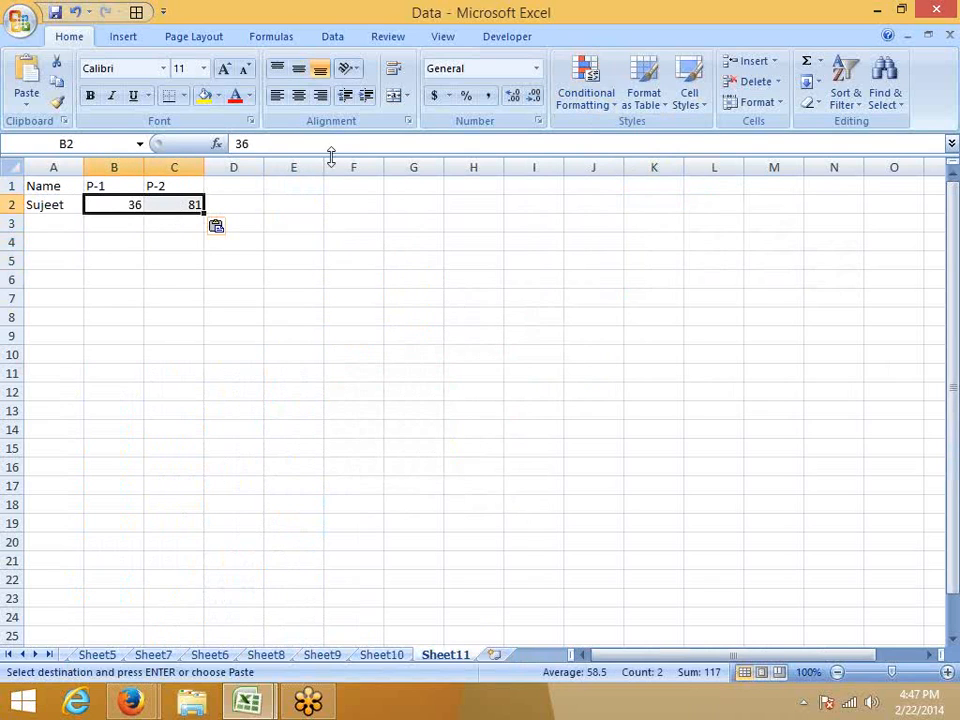
left_click(586, 92)
mouse_move(596, 301)
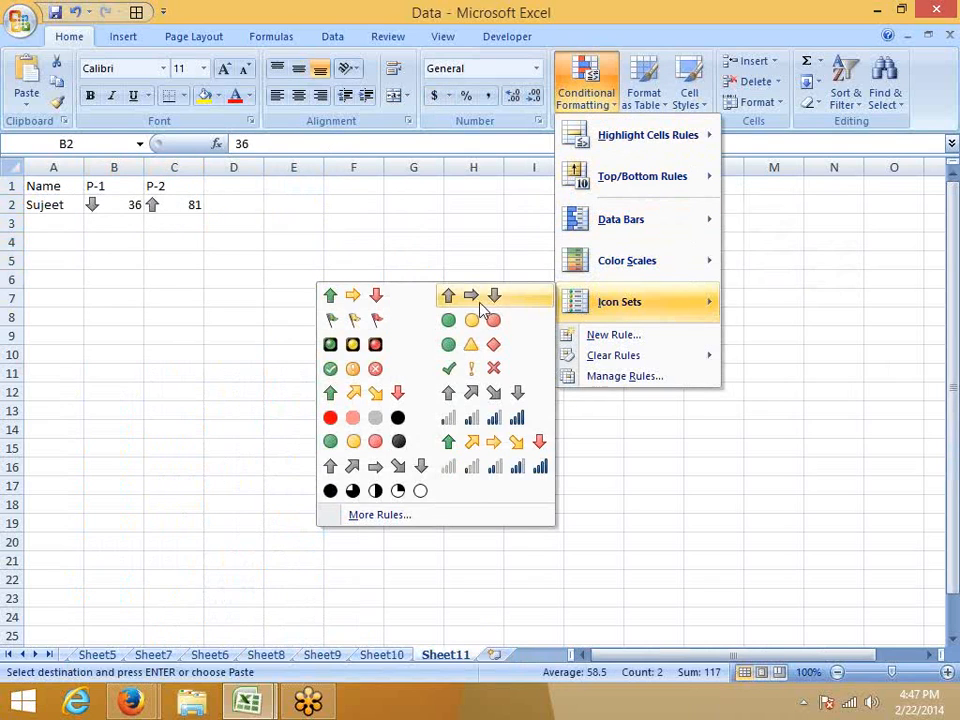
left_click(279, 351)
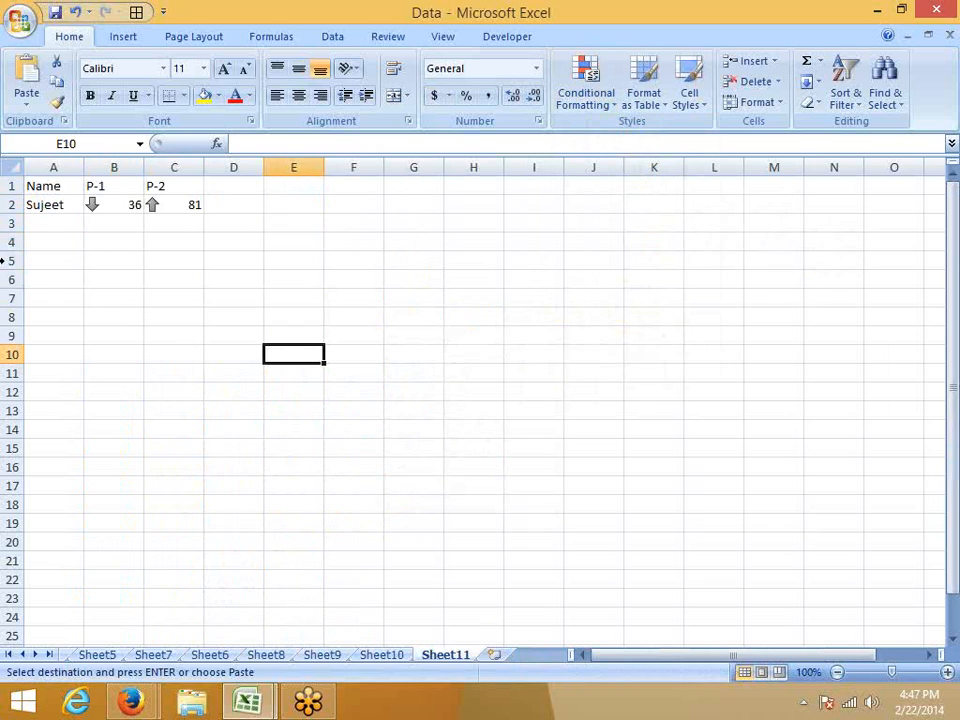
On Sheet5, apply the three gray arrows icon set to the first record's P-1 and P-2 values in C2:D2.
left_click_drag(109, 206, 175, 204)
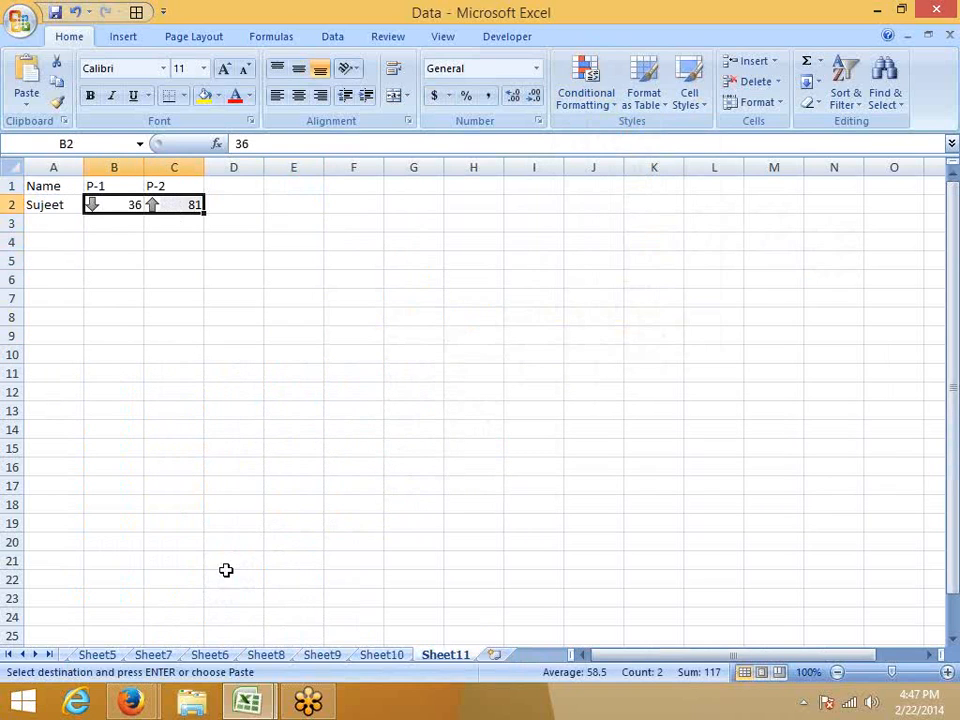
left_click(386, 654)
left_click(326, 655)
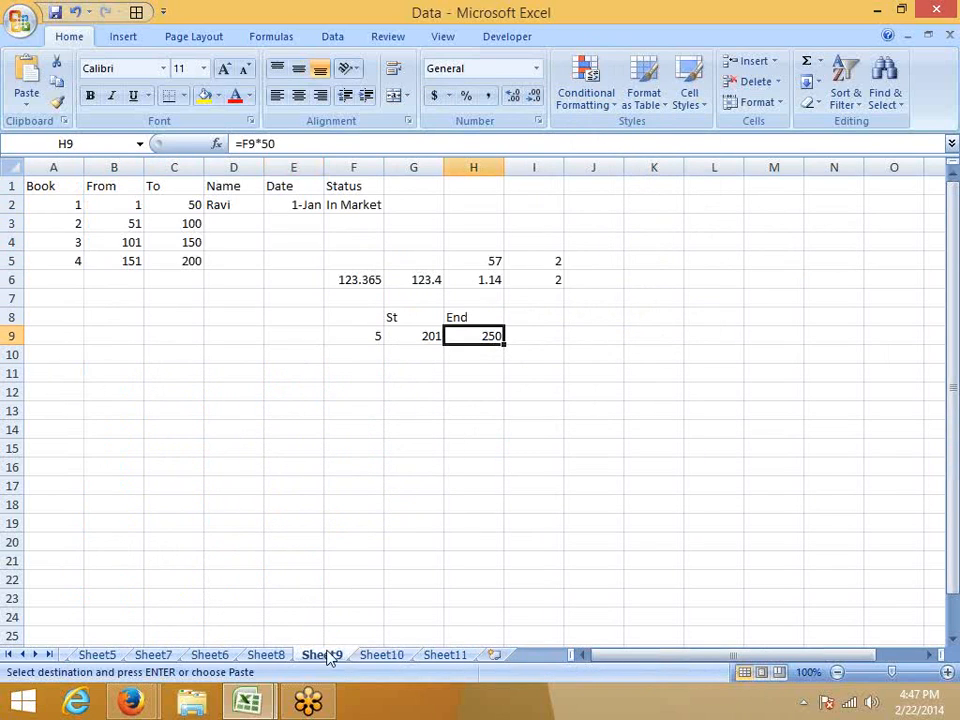
left_click(280, 656)
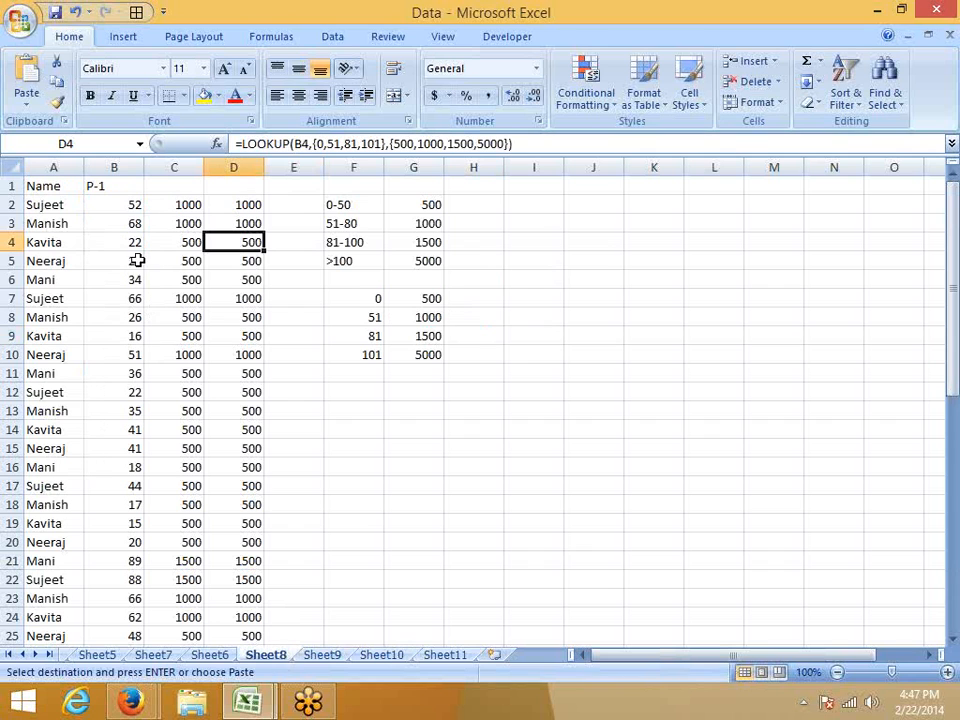
left_click(84, 655)
scroll(43, 637, "up", 9)
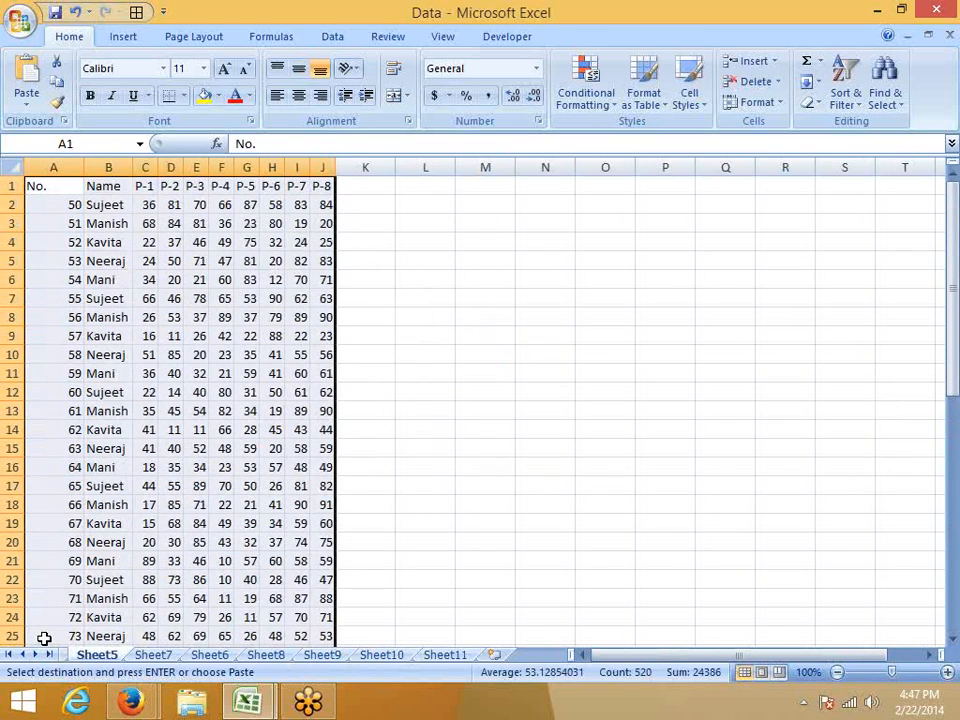
left_click(196, 280)
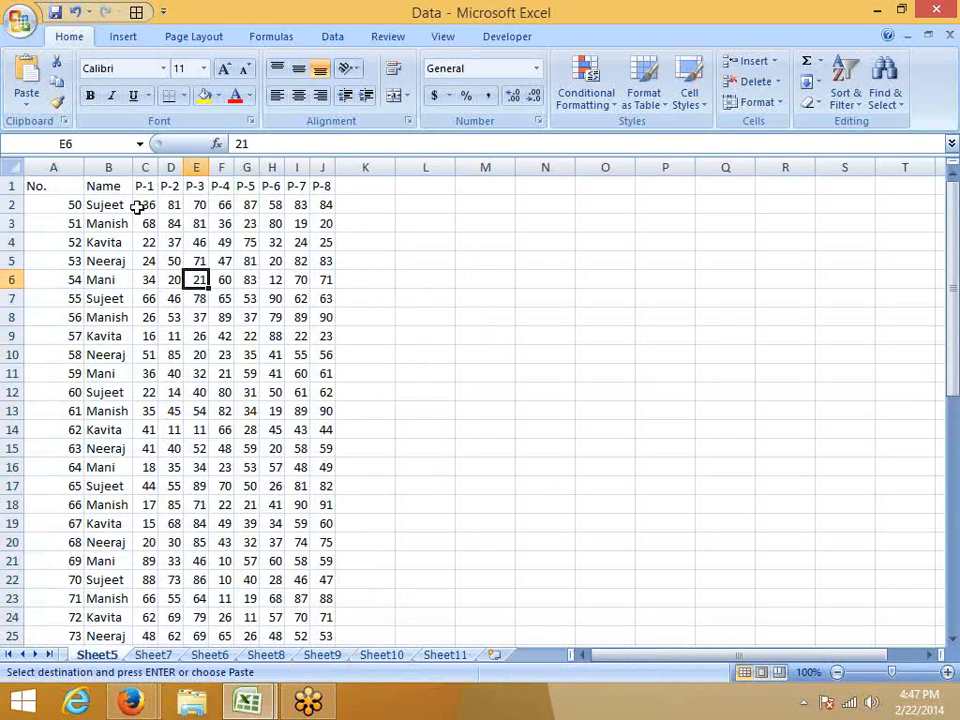
left_click(147, 166)
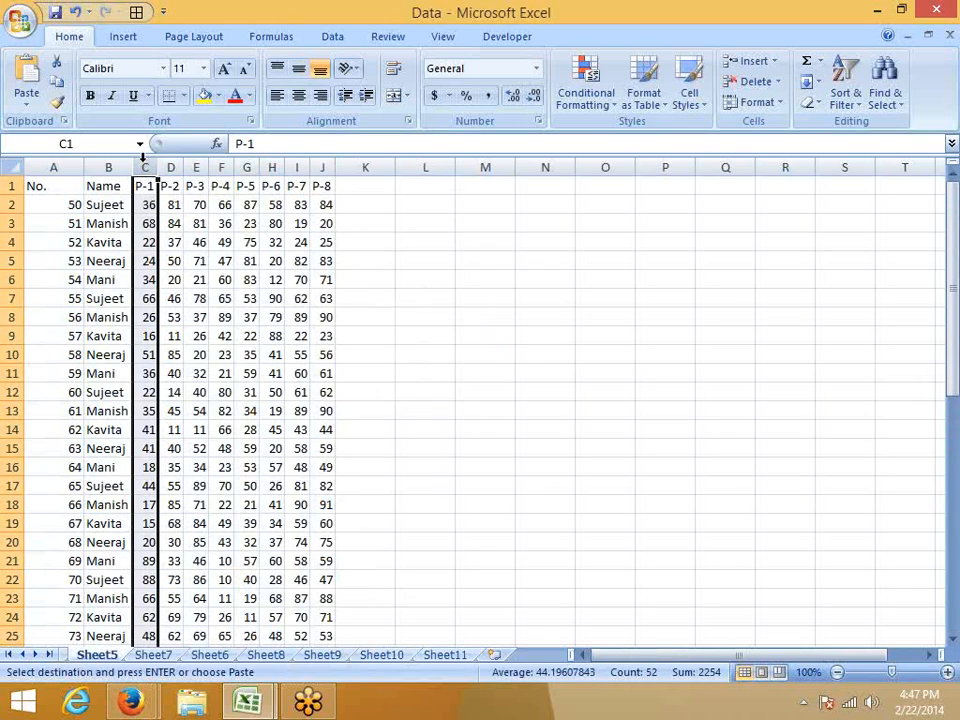
left_click(142, 432)
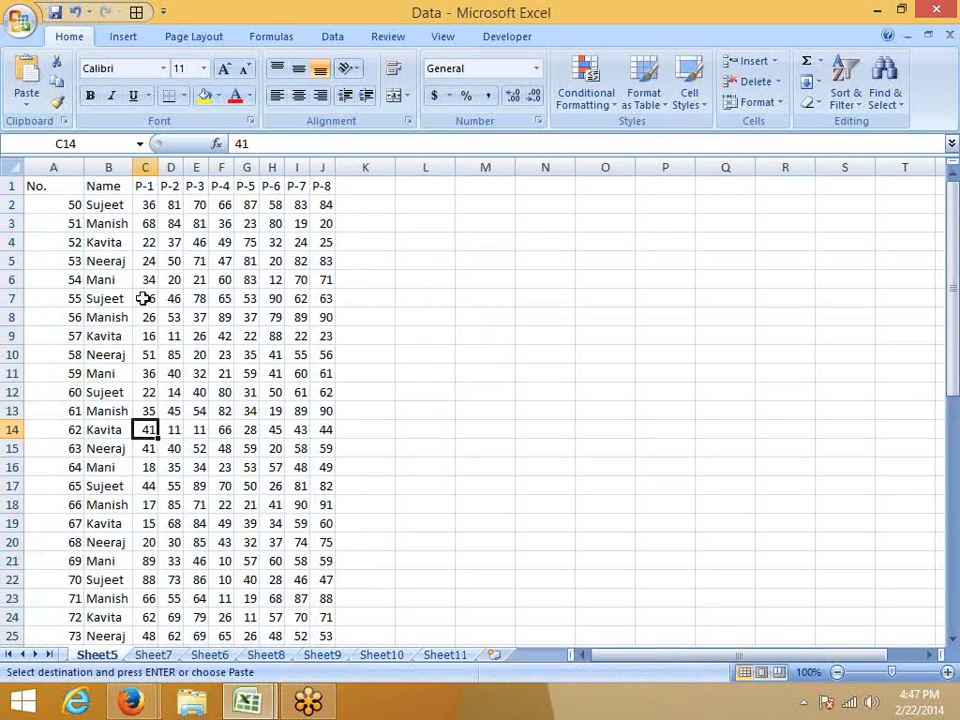
left_click_drag(143, 207, 167, 205)
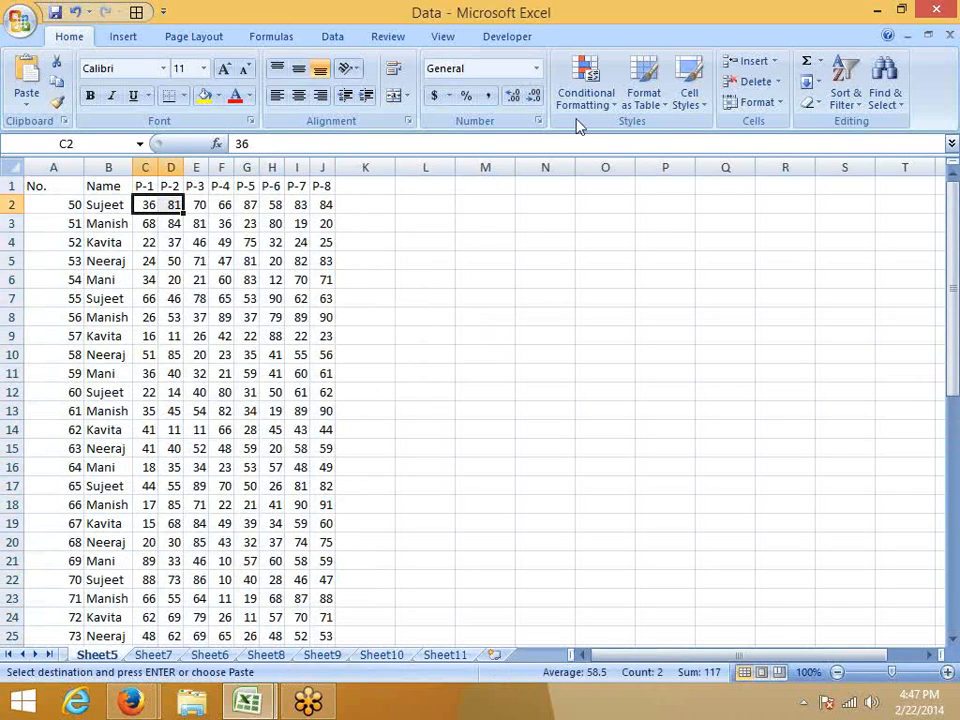
left_click(586, 92)
mouse_move(617, 305)
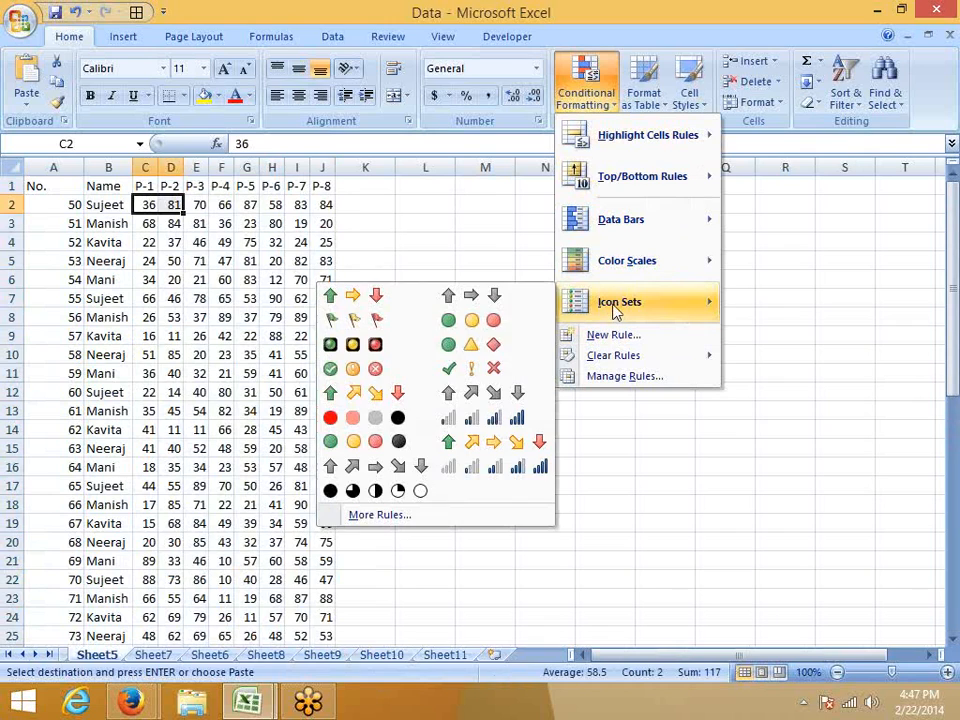
left_click(494, 297)
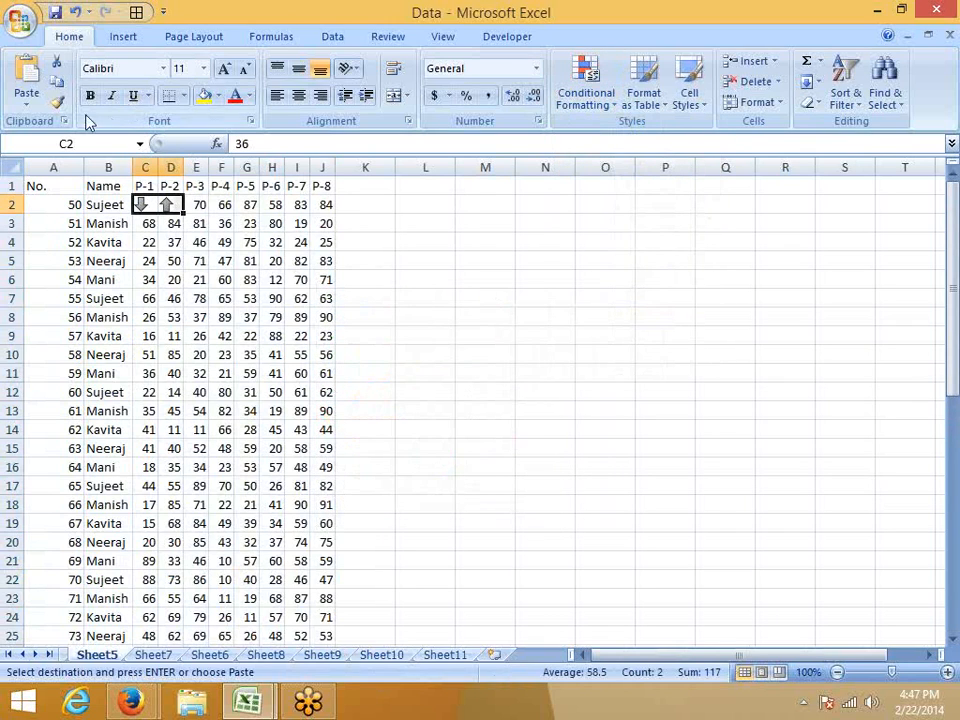
Copy the icon formatting of C2:D2 onto C3:D3 and autofit the widths of columns C and D.
left_click(56, 102)
left_click_drag(150, 222, 171, 223)
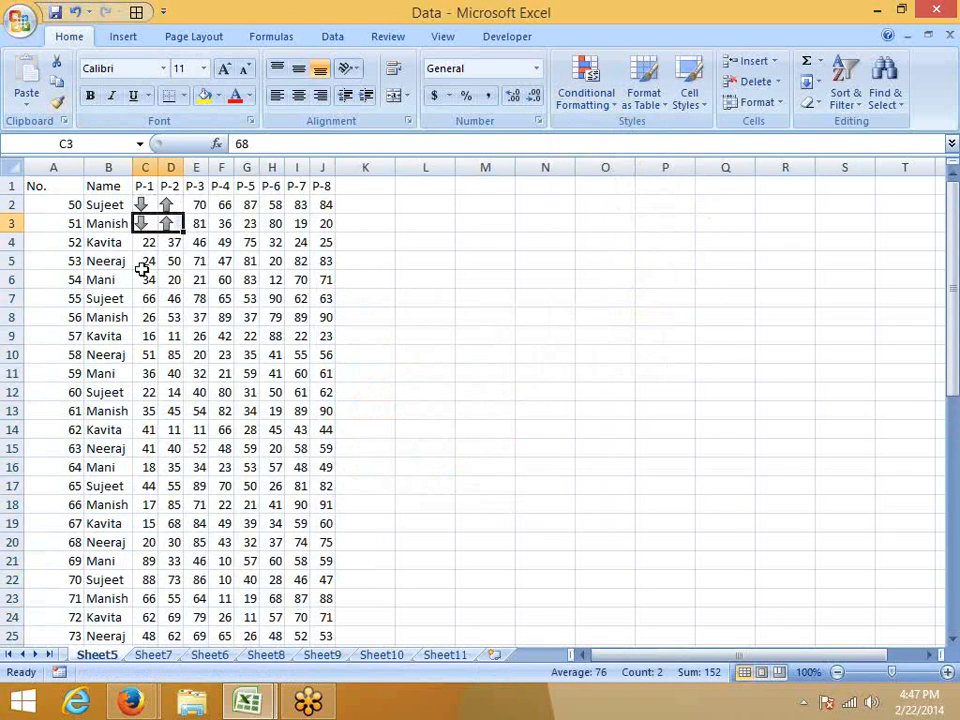
left_click(168, 279)
double_click(185, 167)
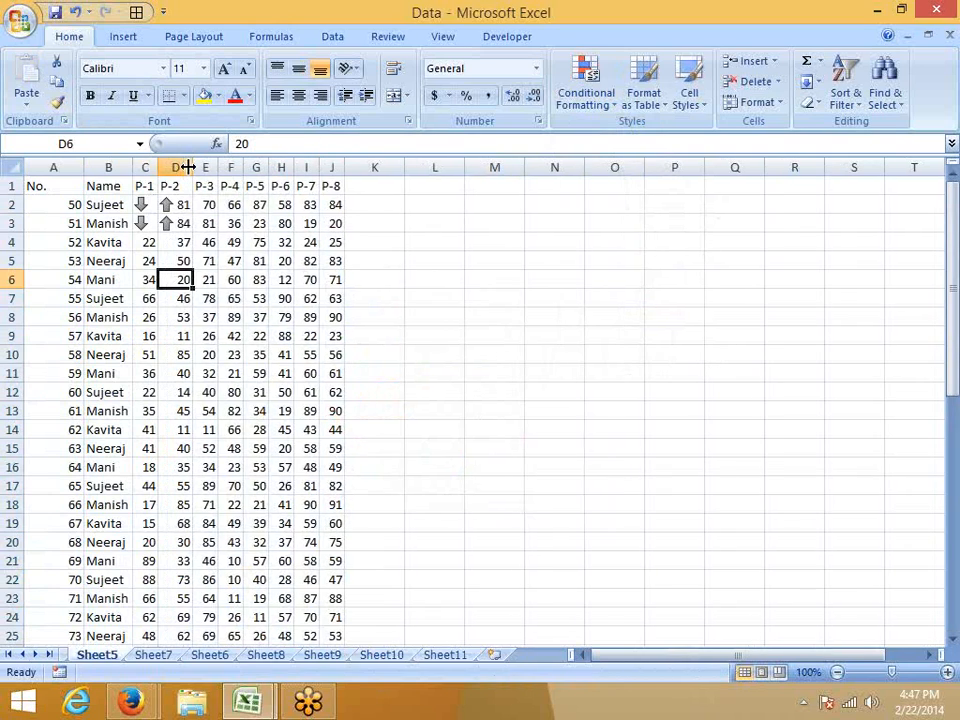
double_click(158, 168)
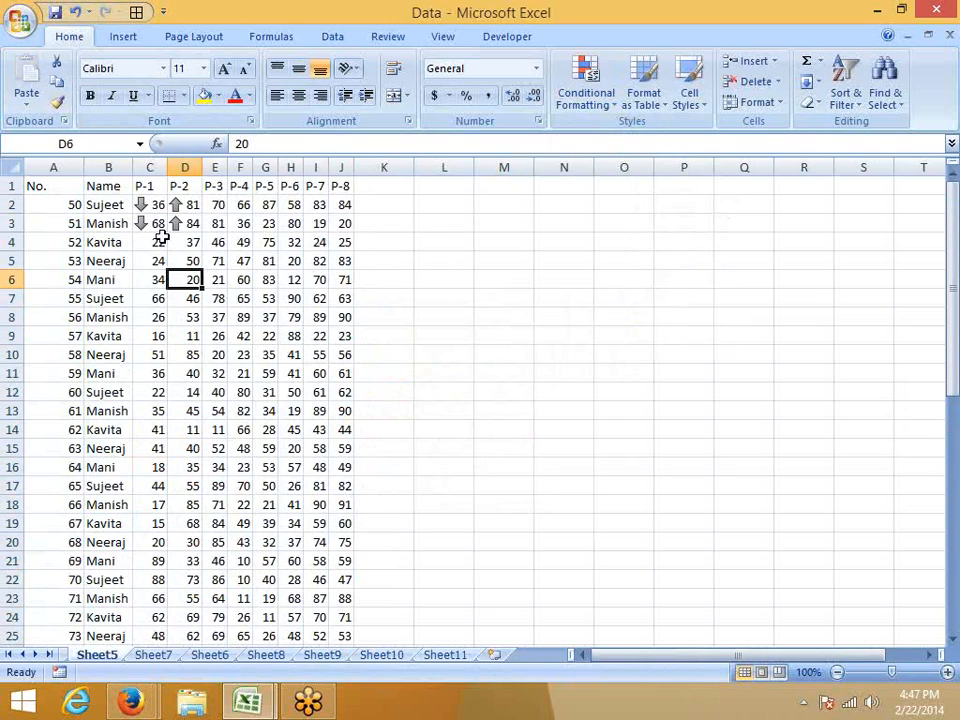
left_click_drag(155, 242, 189, 364)
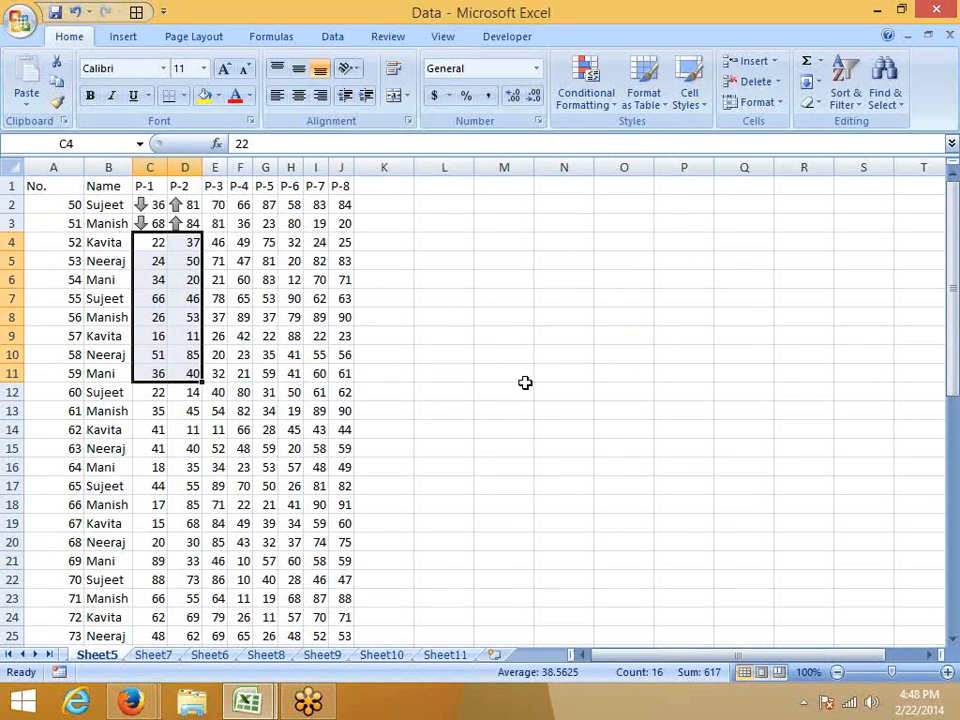
Return to Sheet4 and examine how the arrow icons and color scale are assigned to the numbers in O2:O7.
left_click(151, 655)
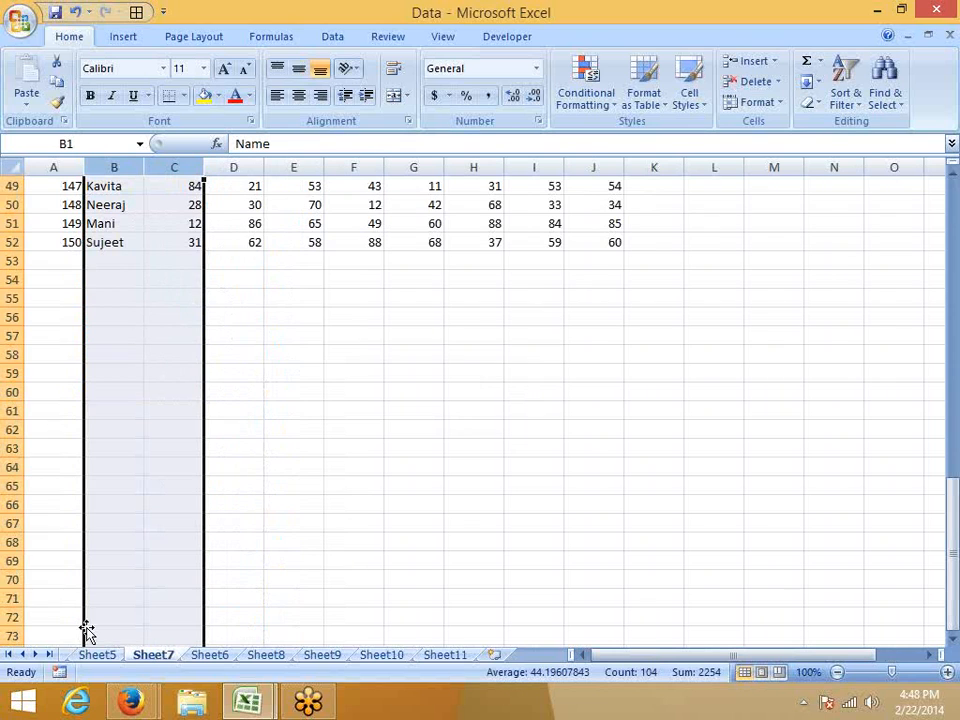
scroll(87, 630, "up", 6)
left_click(97, 656)
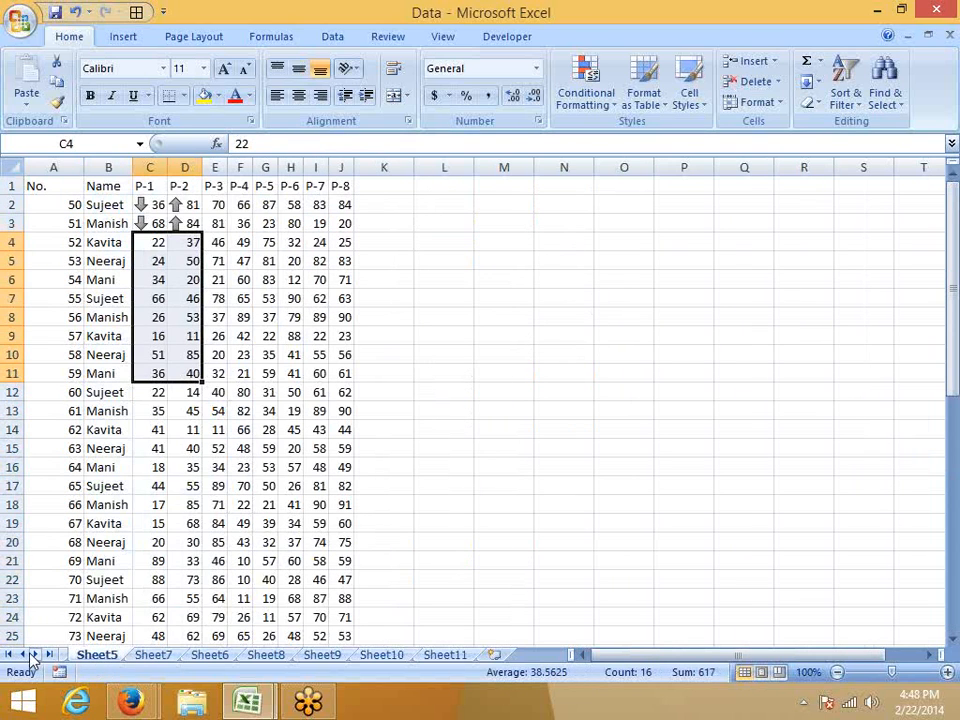
left_click(11, 655)
left_click(82, 655)
scroll(340, 535, "up", 3)
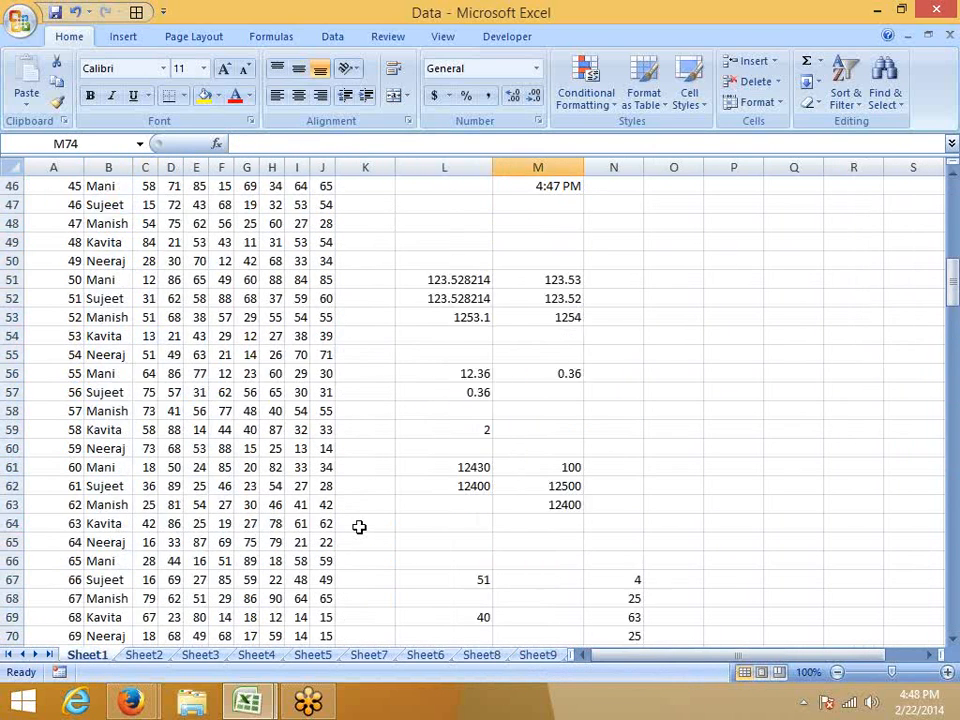
scroll(359, 527, "up", 3)
left_click(152, 656)
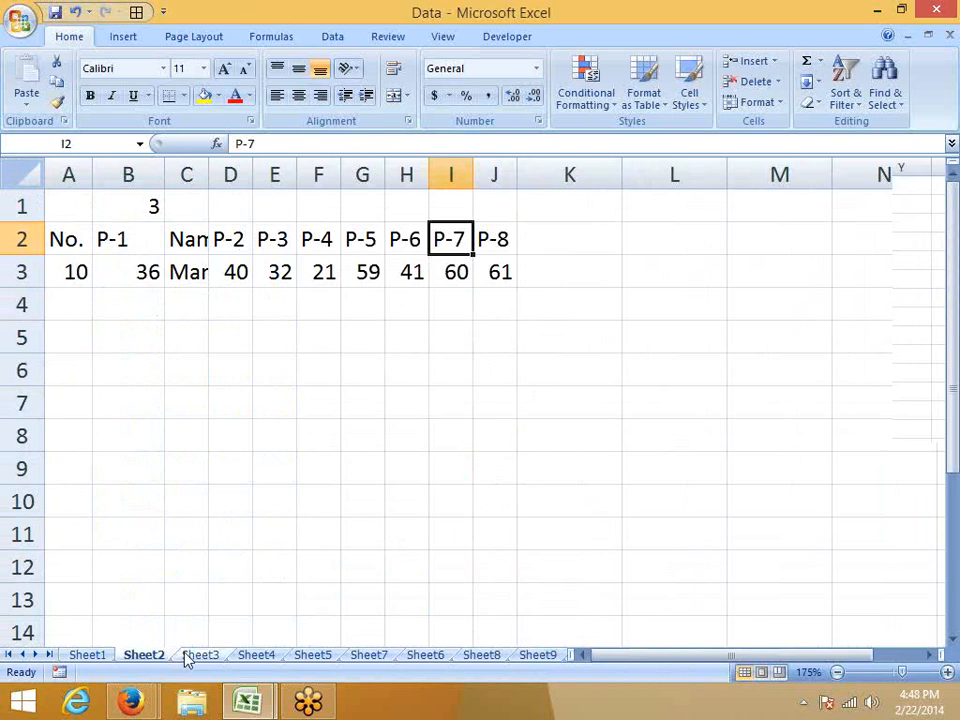
left_click(192, 656)
left_click(254, 656)
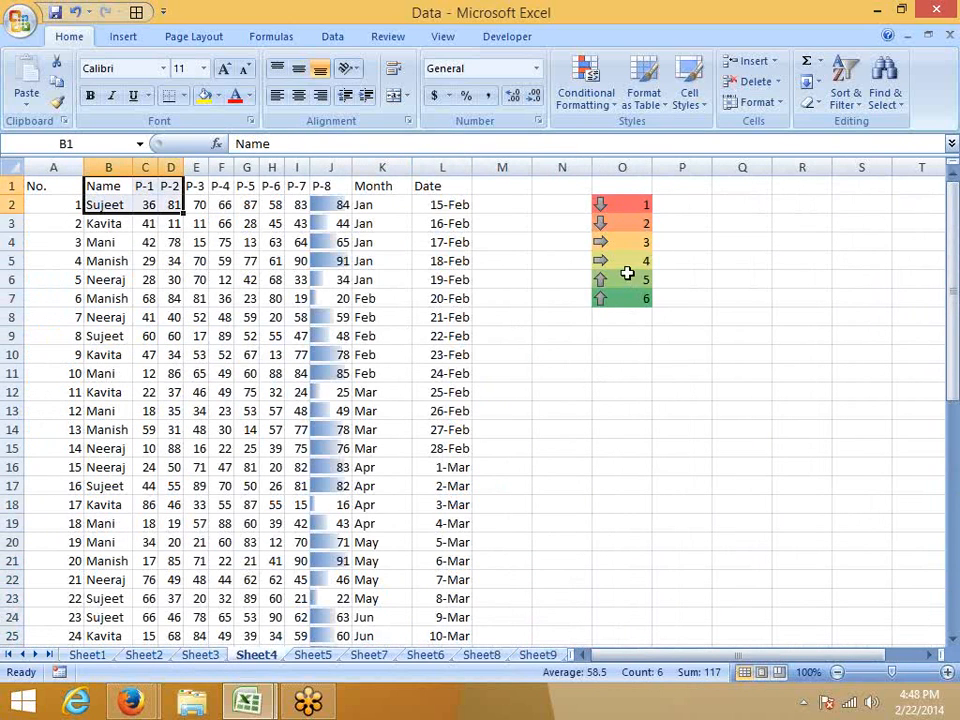
left_click(626, 259)
left_click_drag(626, 259, 624, 299)
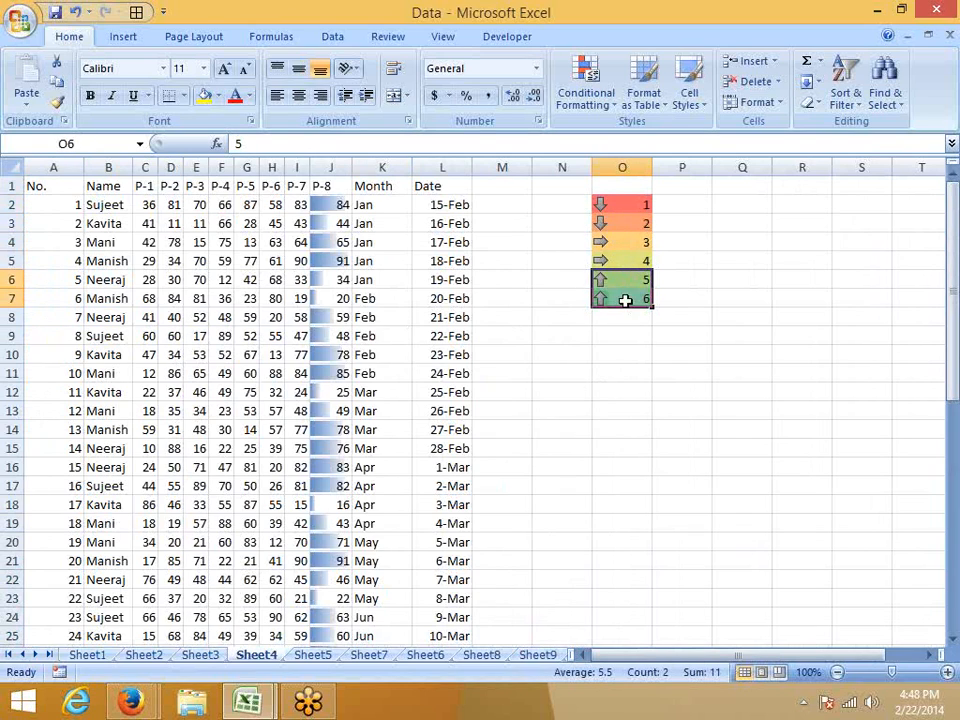
left_click_drag(645, 203, 698, 313)
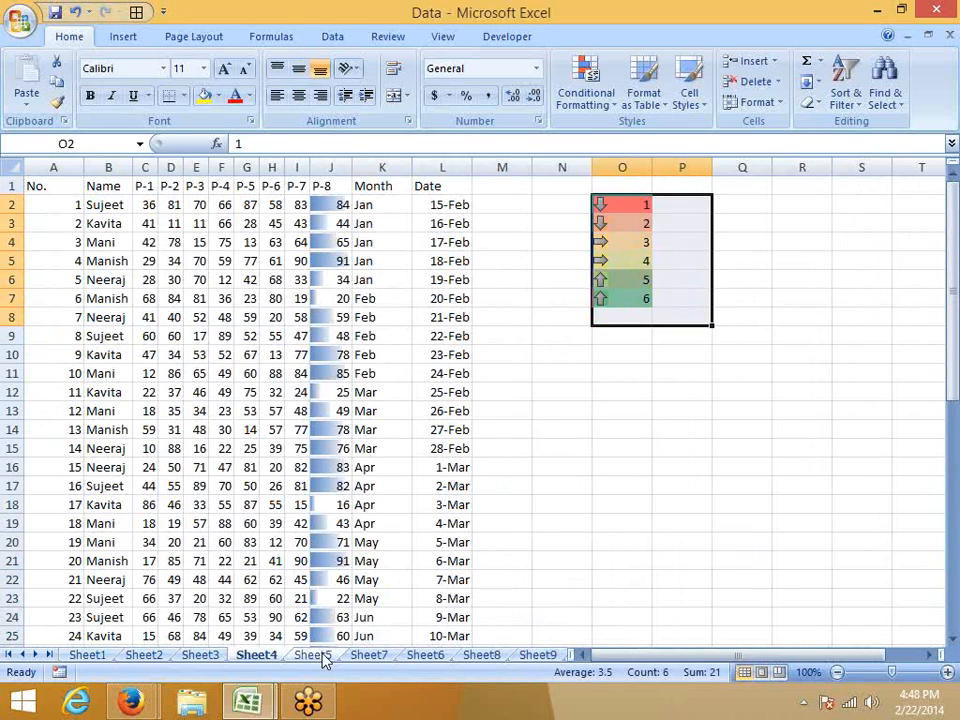
Apply the three gray arrows icon set to the first record's P-1 to P-7 values in C2:I2.
left_click(146, 166)
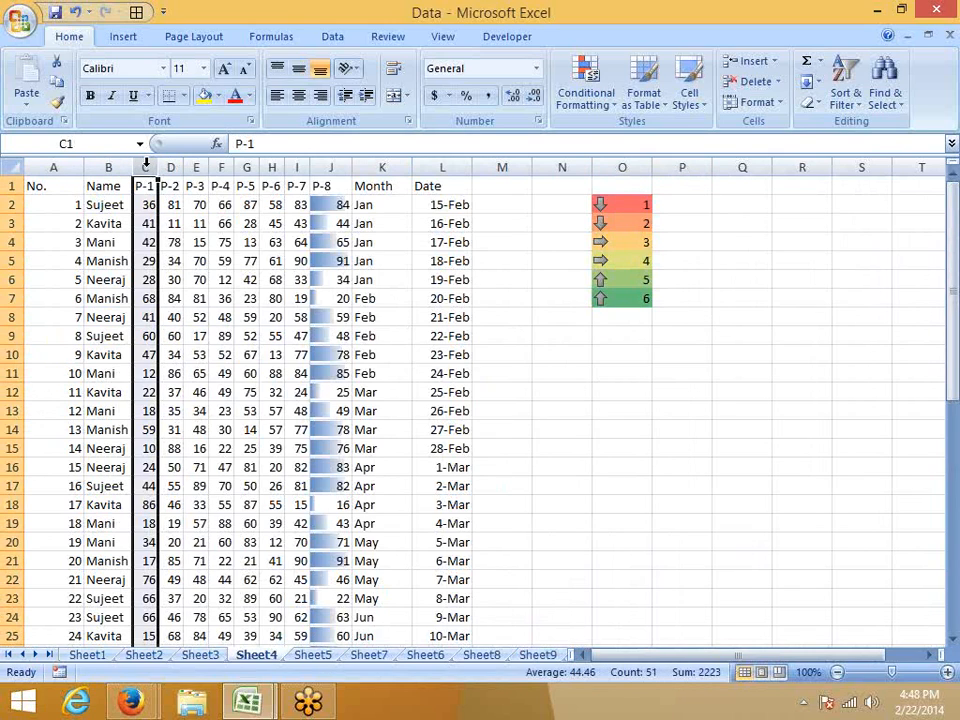
left_click(171, 280)
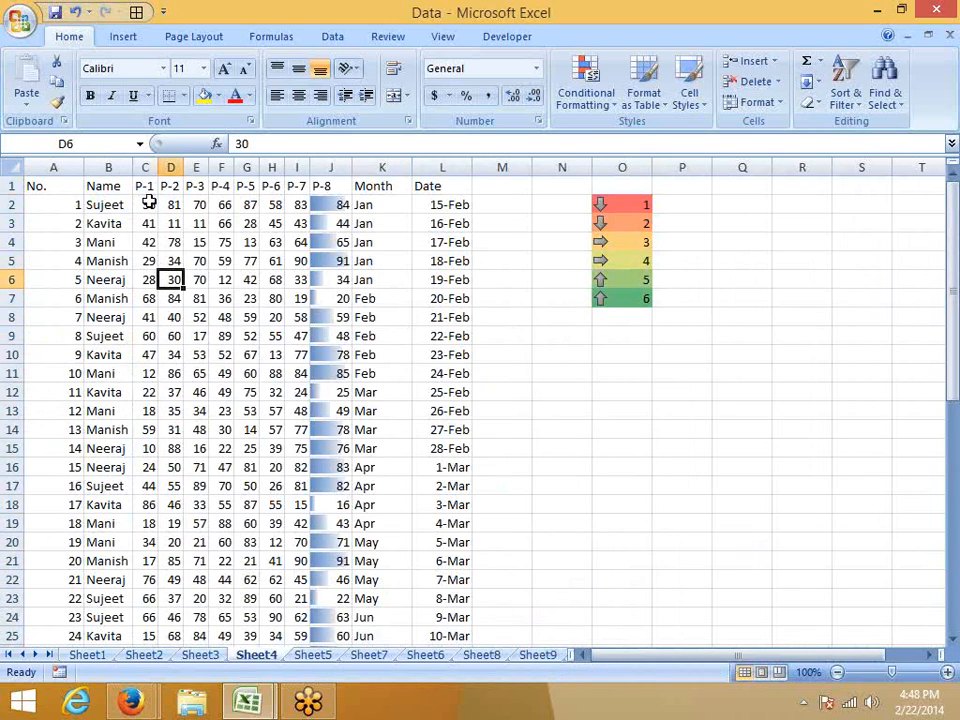
left_click_drag(148, 202, 146, 258)
left_click(198, 260)
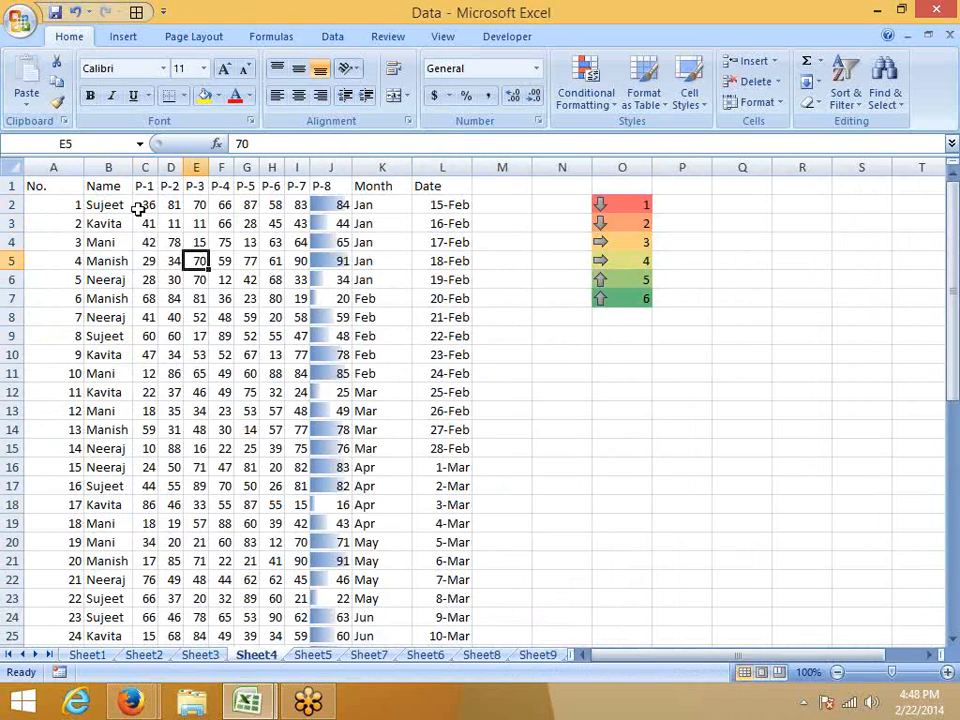
left_click_drag(138, 208, 165, 205)
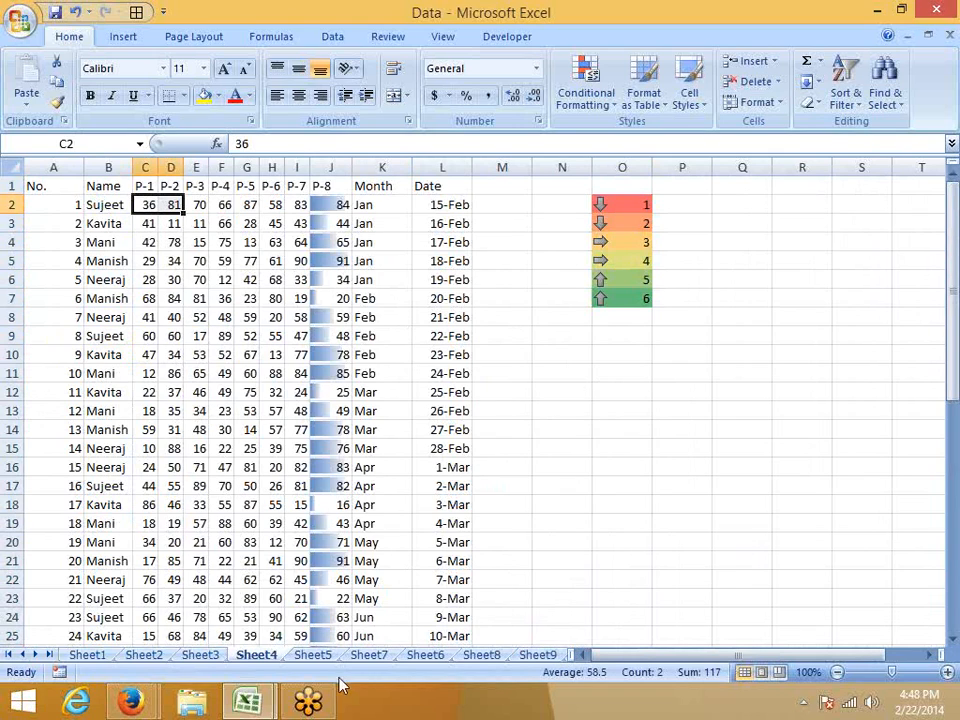
left_click(196, 410)
left_click_drag(146, 204, 197, 204)
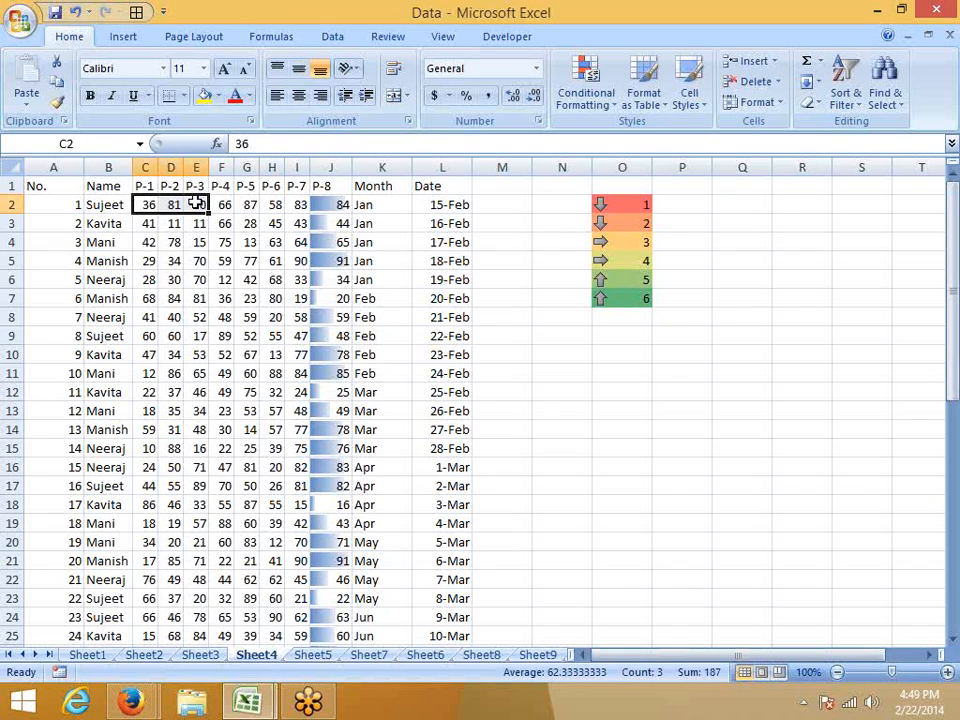
left_click(197, 204)
left_click_drag(150, 204, 297, 204)
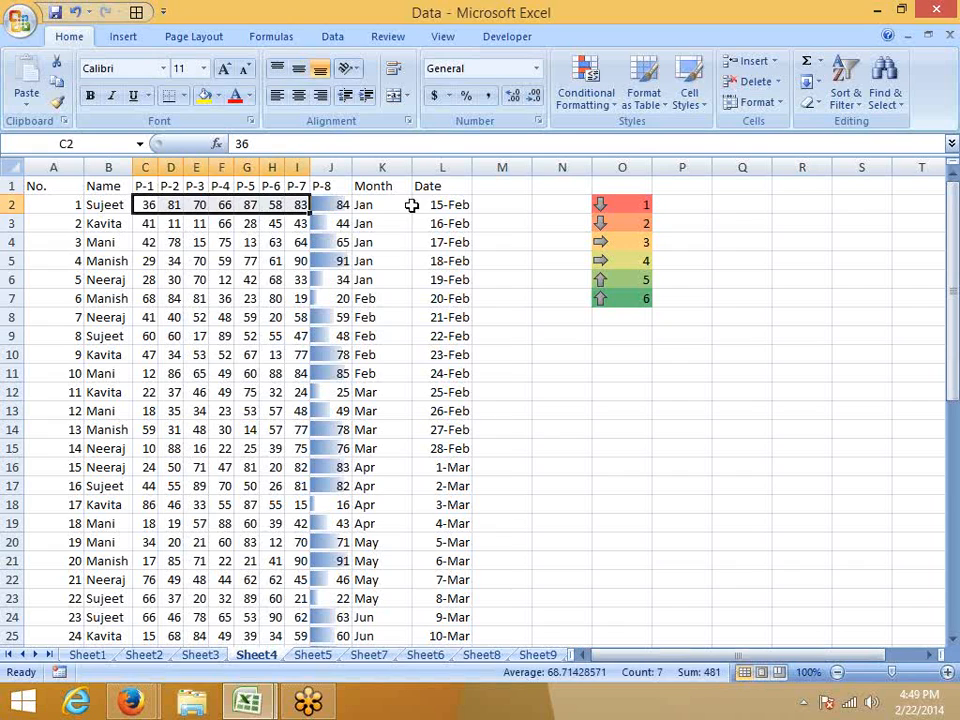
left_click(586, 88)
mouse_move(620, 301)
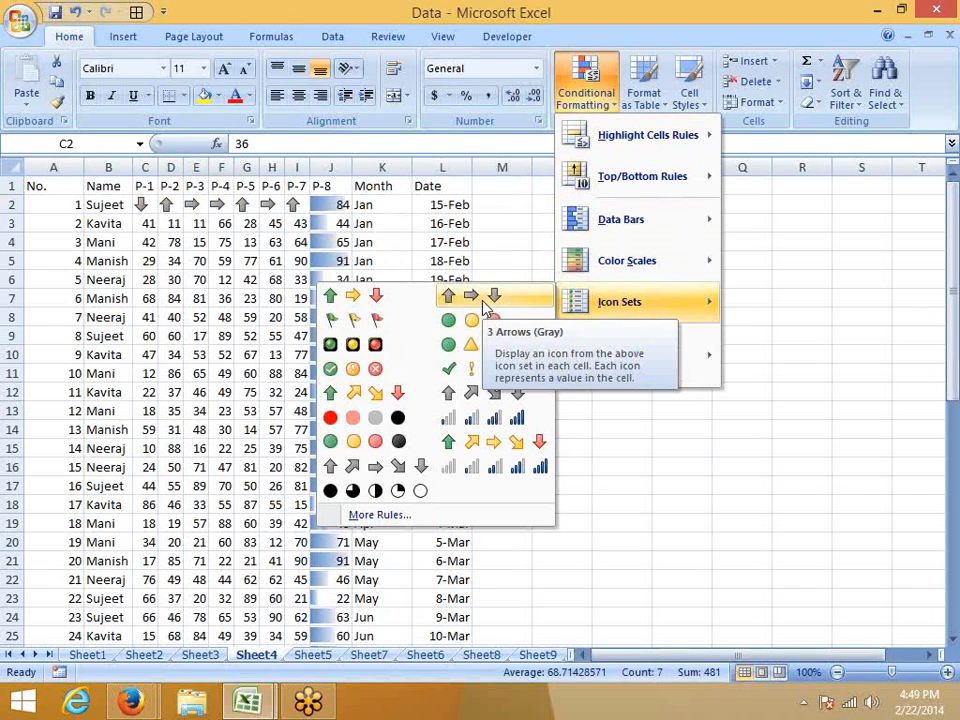
left_click(485, 298)
Autofit the width of the P-2 column (D) on Sheet4.
left_click(221, 223)
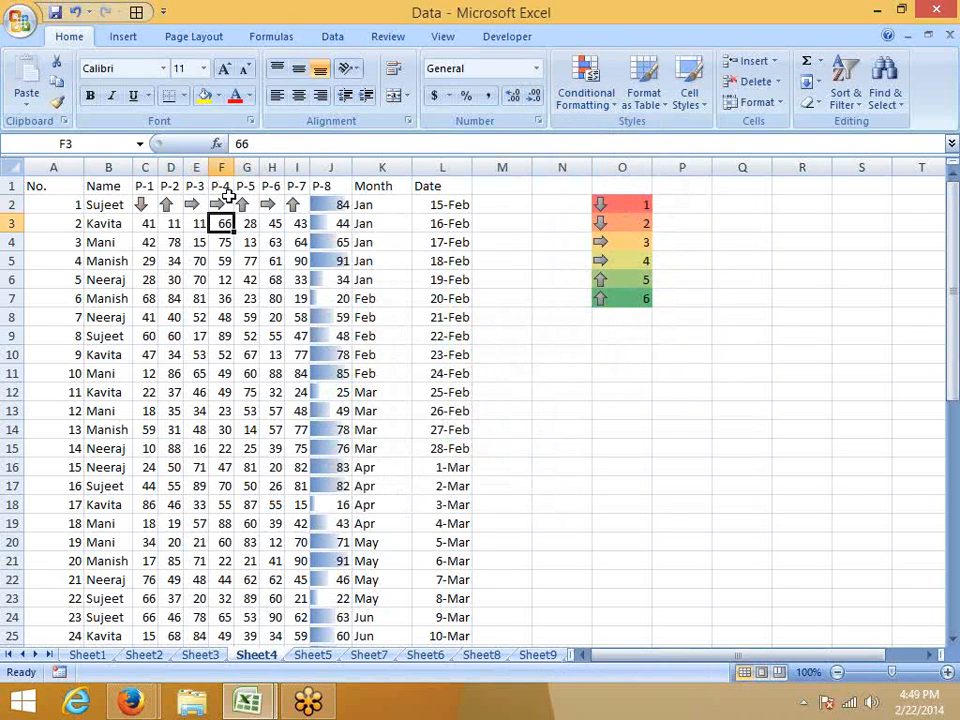
left_click(174, 164)
double_click(183, 167)
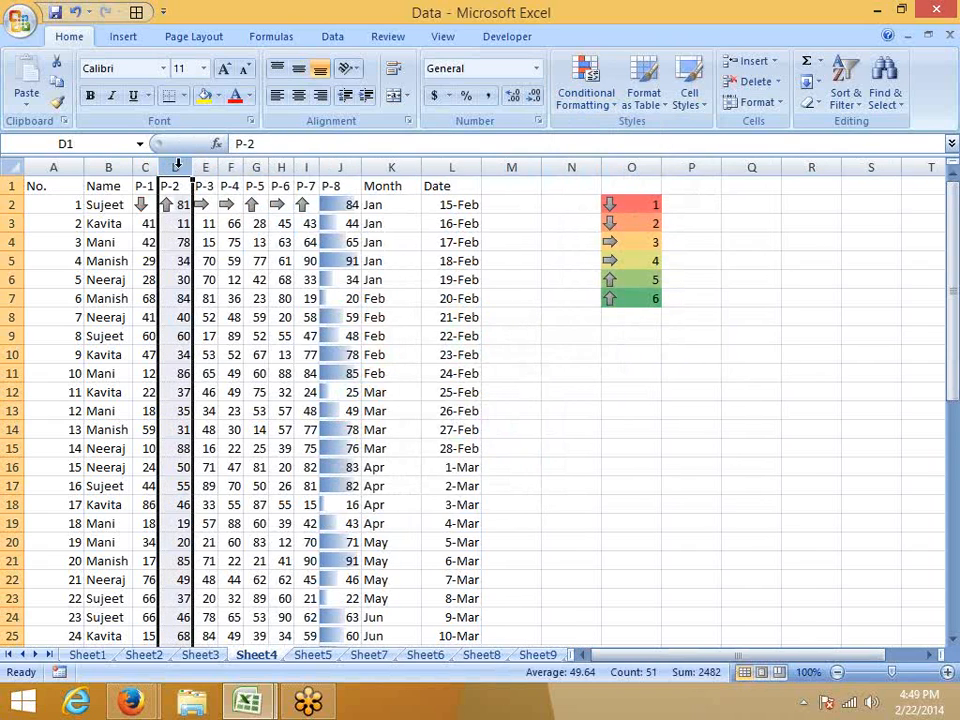
Autofit the widths of the P-3 to P-7 columns (E to I) and the P-1 column (C) on Sheet4.
double_click(219, 167)
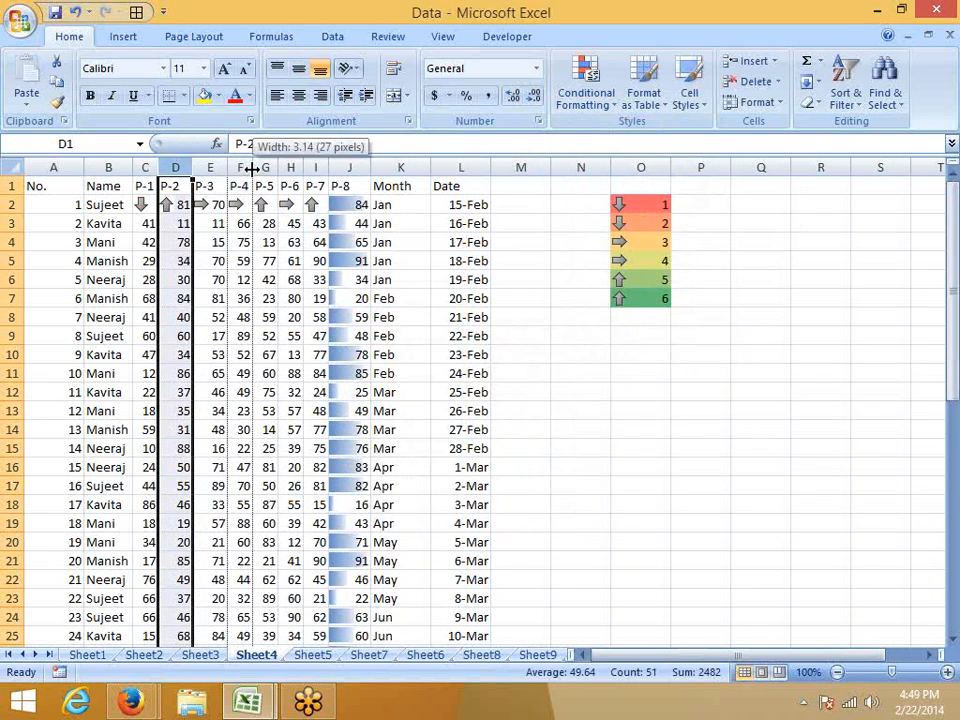
double_click(251, 167)
double_click(287, 167)
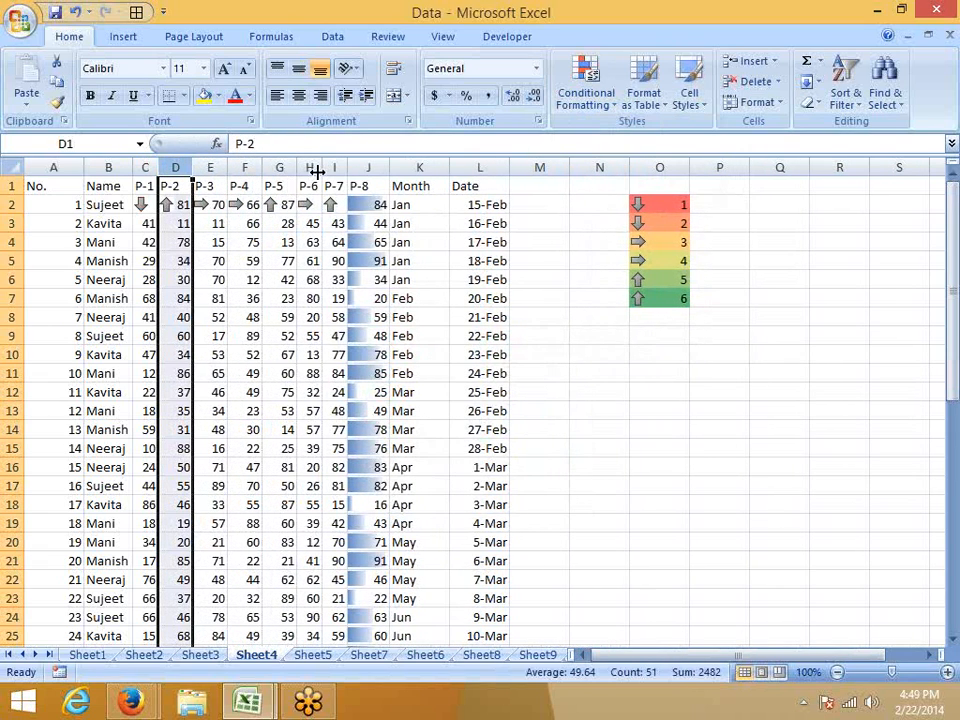
double_click(315, 167)
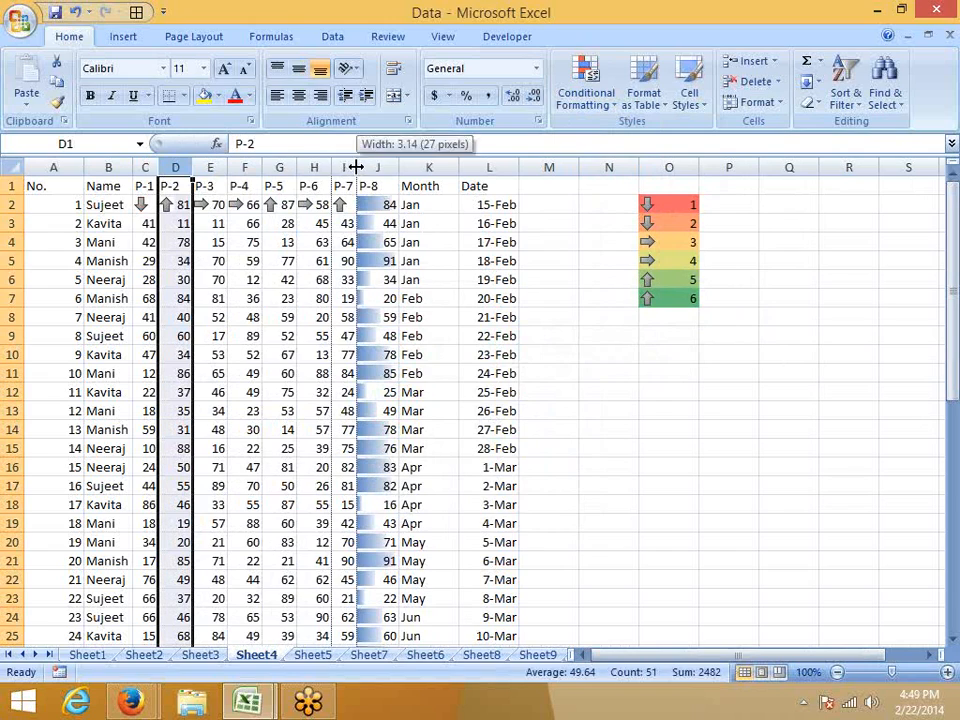
double_click(356, 167)
left_click(285, 242)
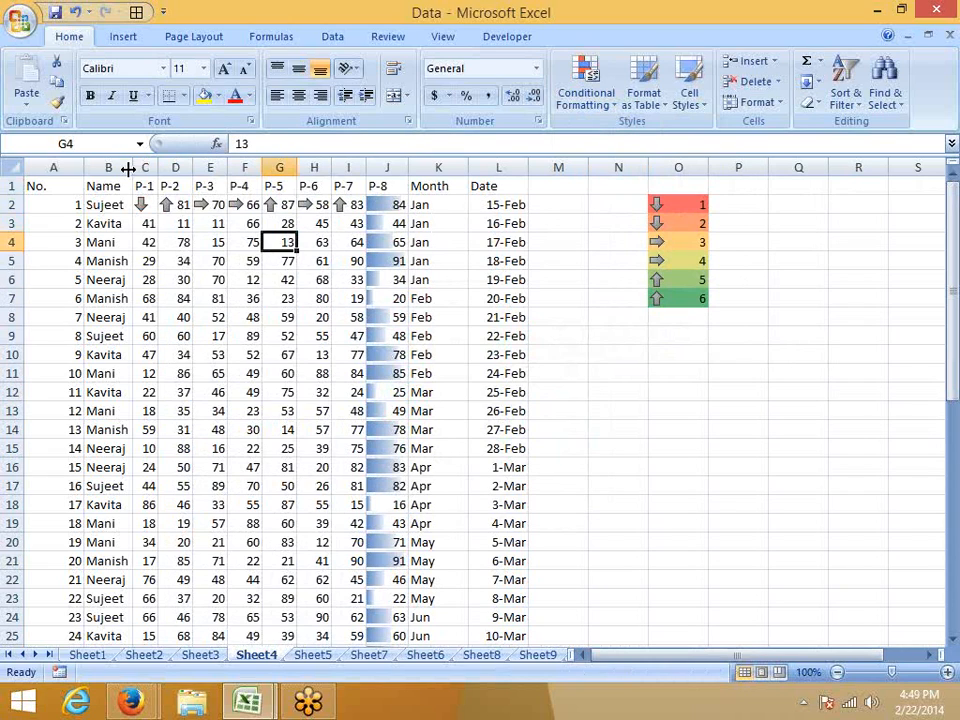
double_click(160, 167)
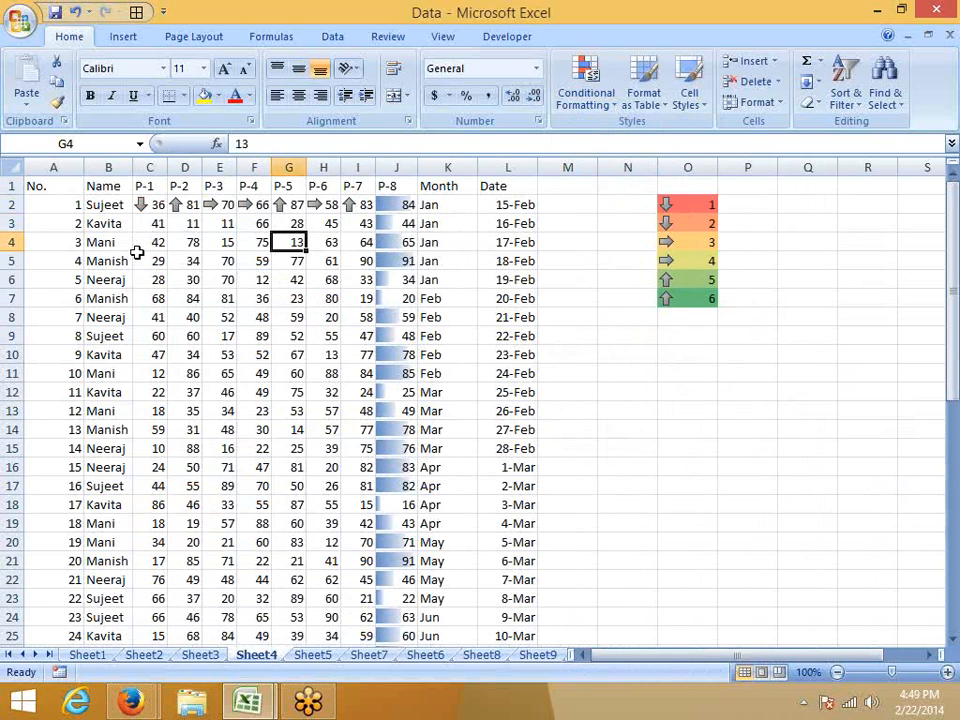
Copy the Name and P-1 columns (B:C) from Sheet5 and paste them at A1 of a new workbook.
left_click(208, 656)
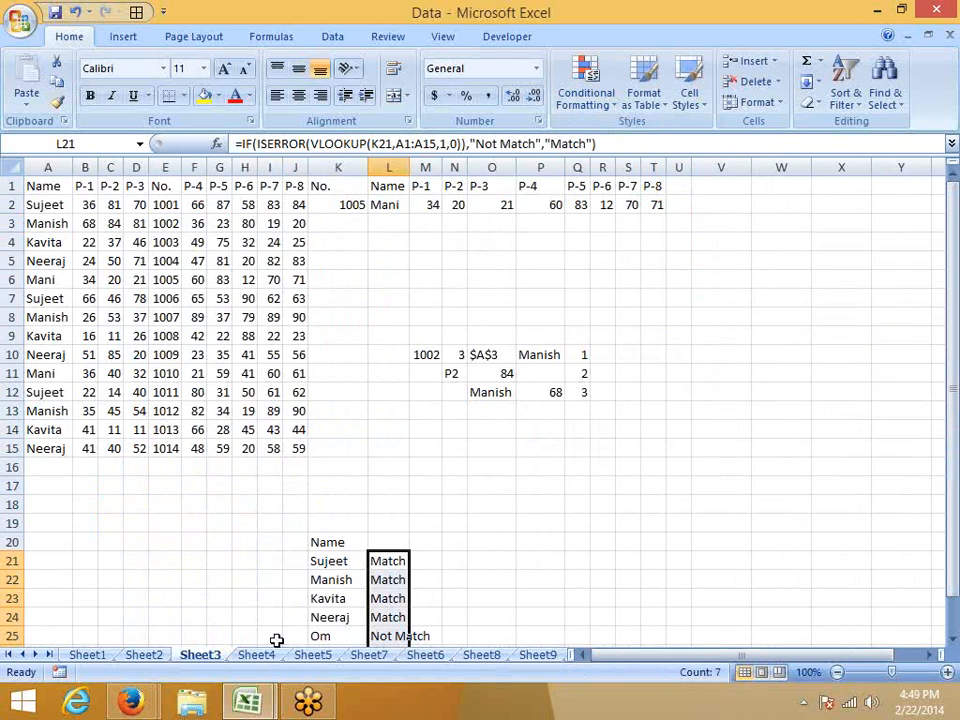
left_click(312, 655)
left_click(185, 298)
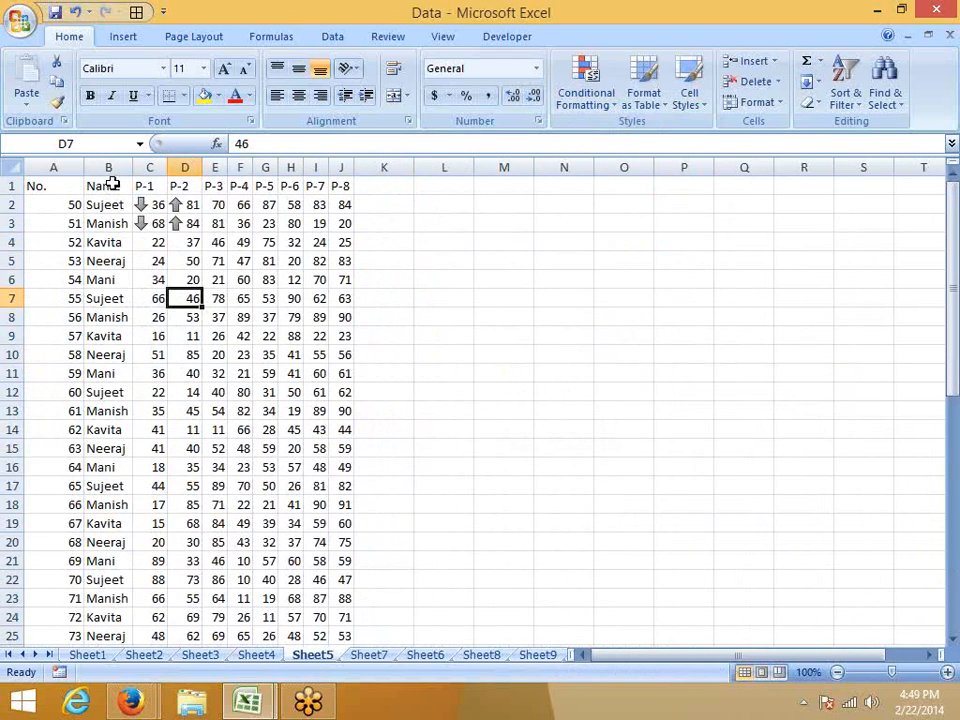
left_click_drag(108, 166, 140, 166)
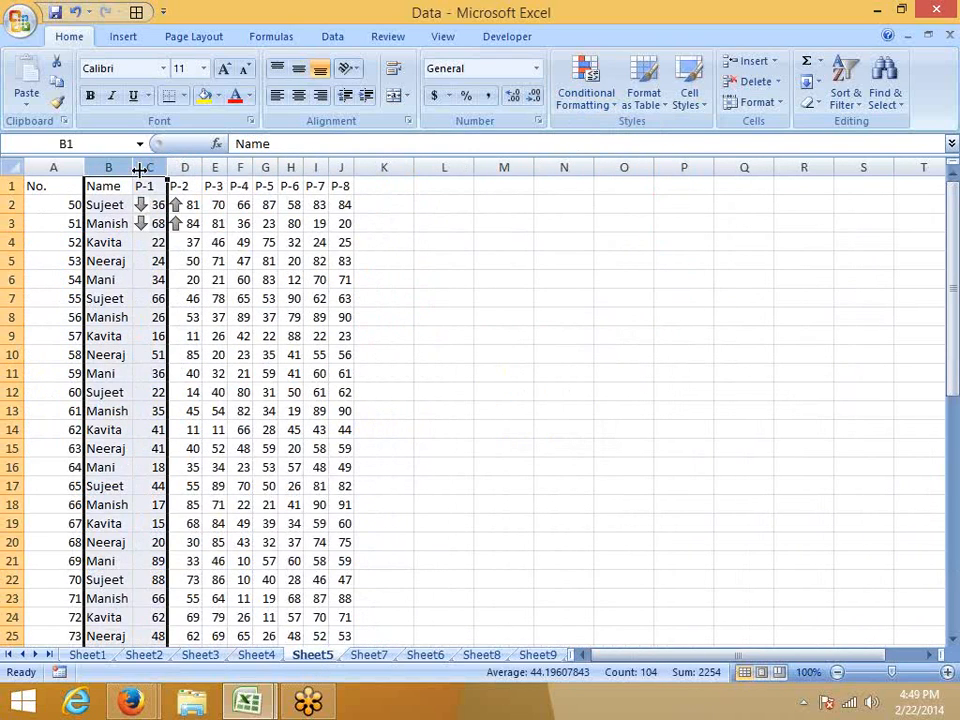
key("ctrl+c")
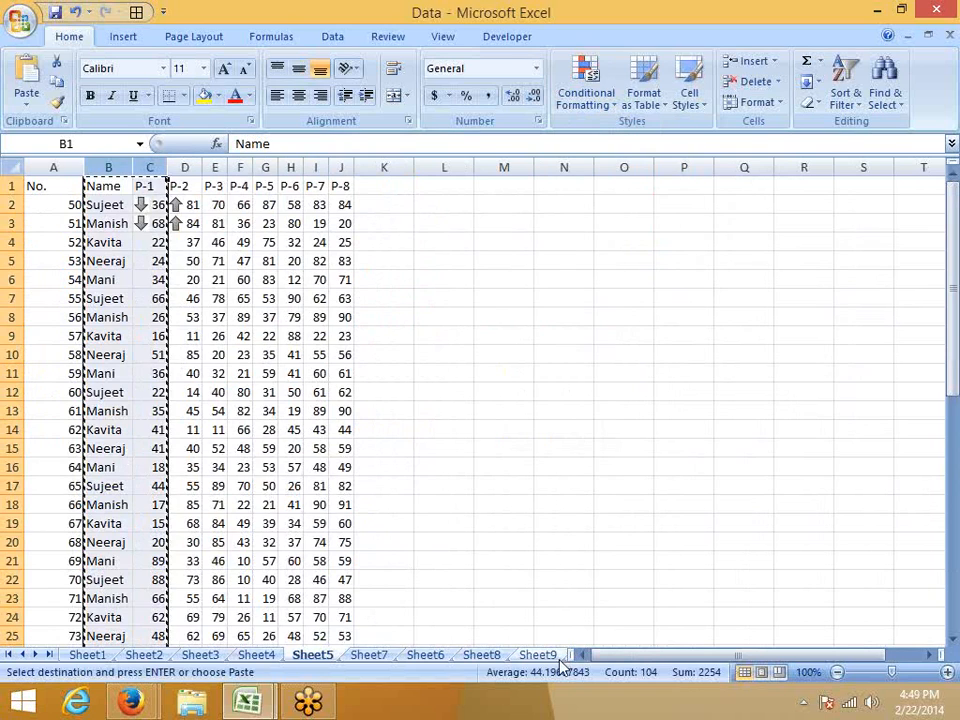
key("ctrl+n")
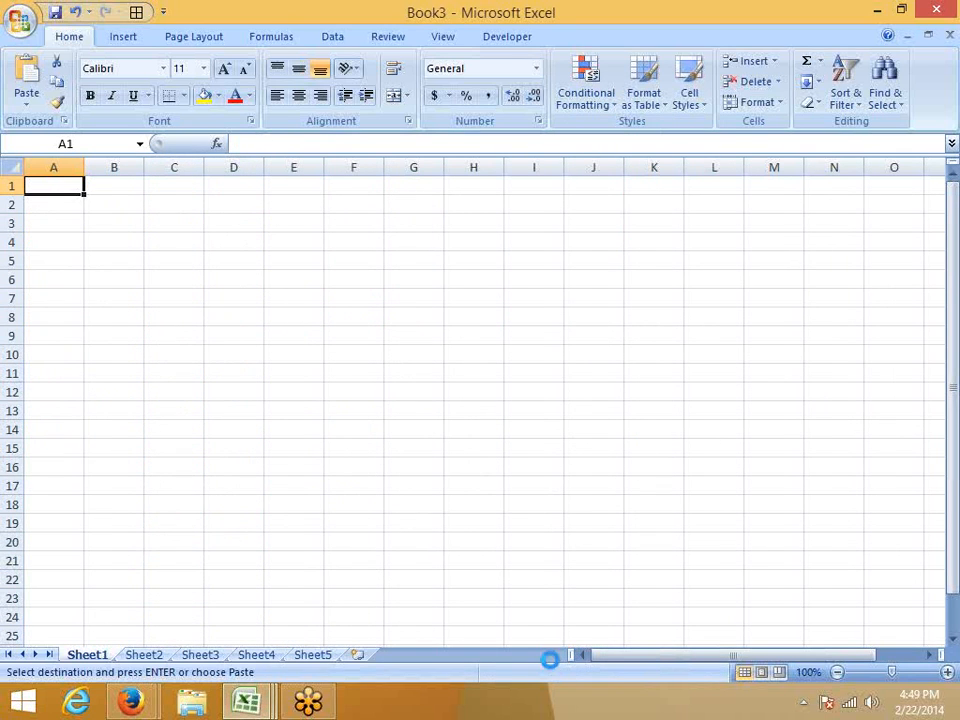
key("ctrl+v")
Clear the conditional formatting rules from the entire sheet of the new workbook.
left_click(90, 204)
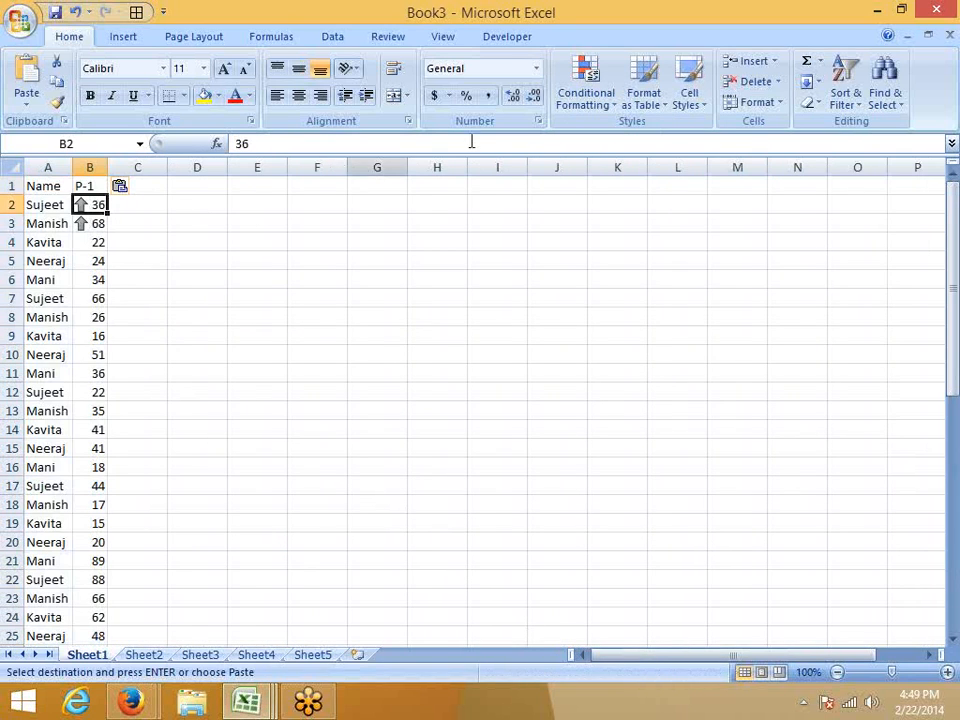
left_click(585, 92)
mouse_move(600, 362)
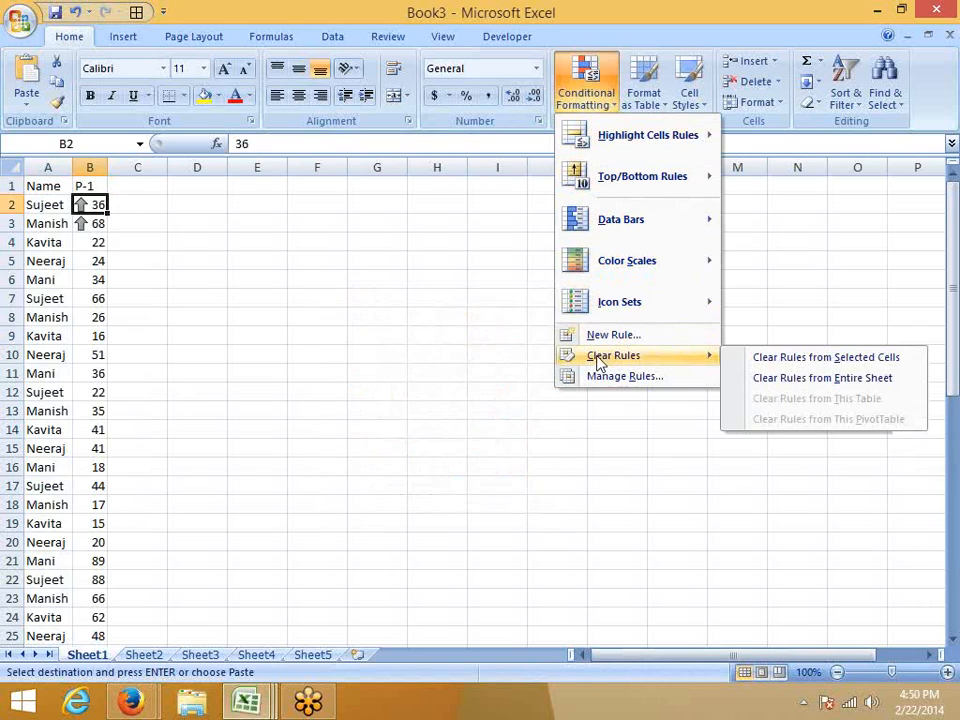
left_click(782, 378)
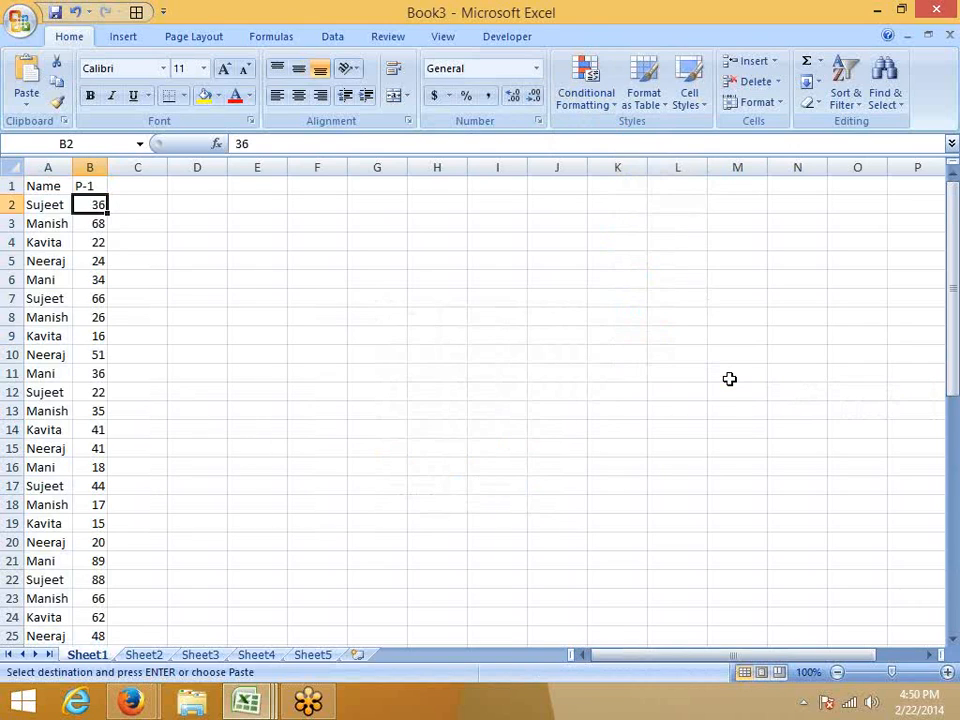
Rename the P-1 header in B1 as Score.
key("Up")
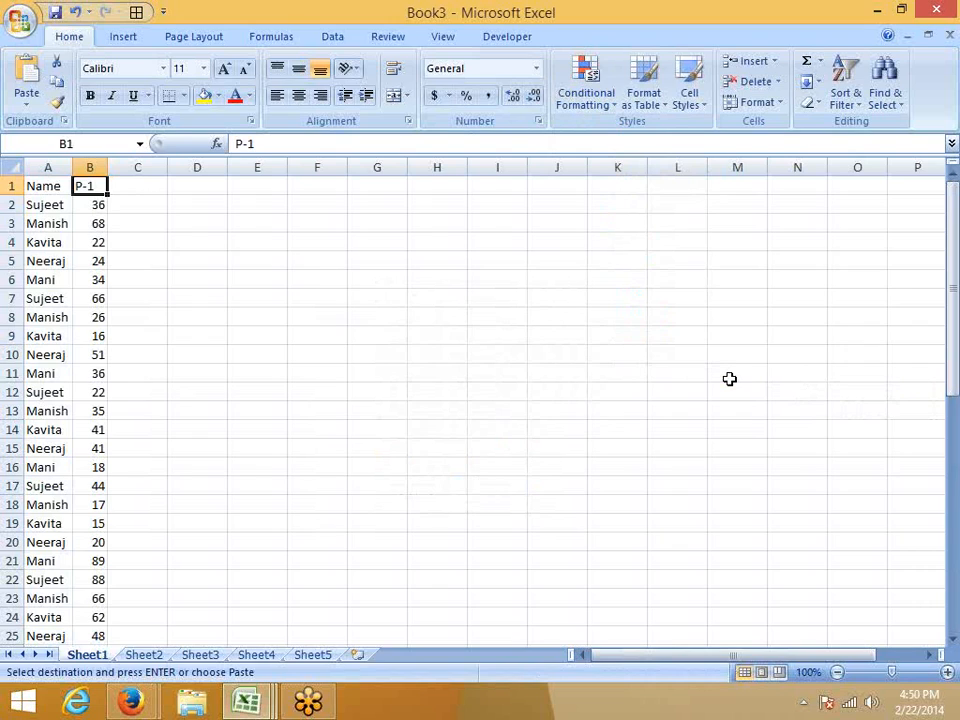
type("Score")
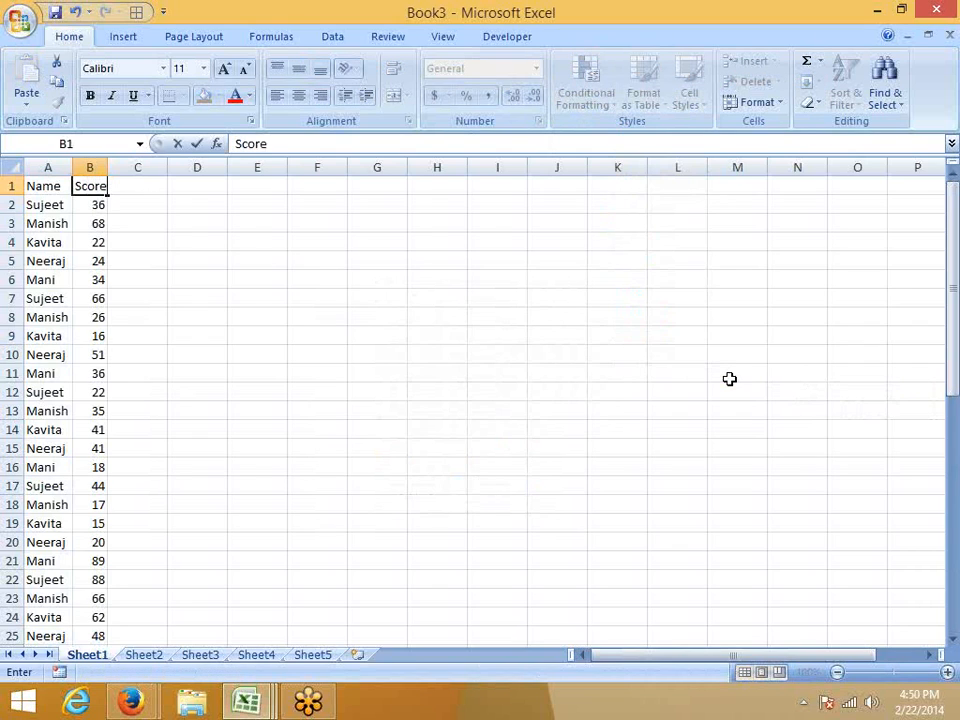
key("Return")
Start a grading key by entering >60 in E2 and Pass in F2.
key("Right")
key("Right")
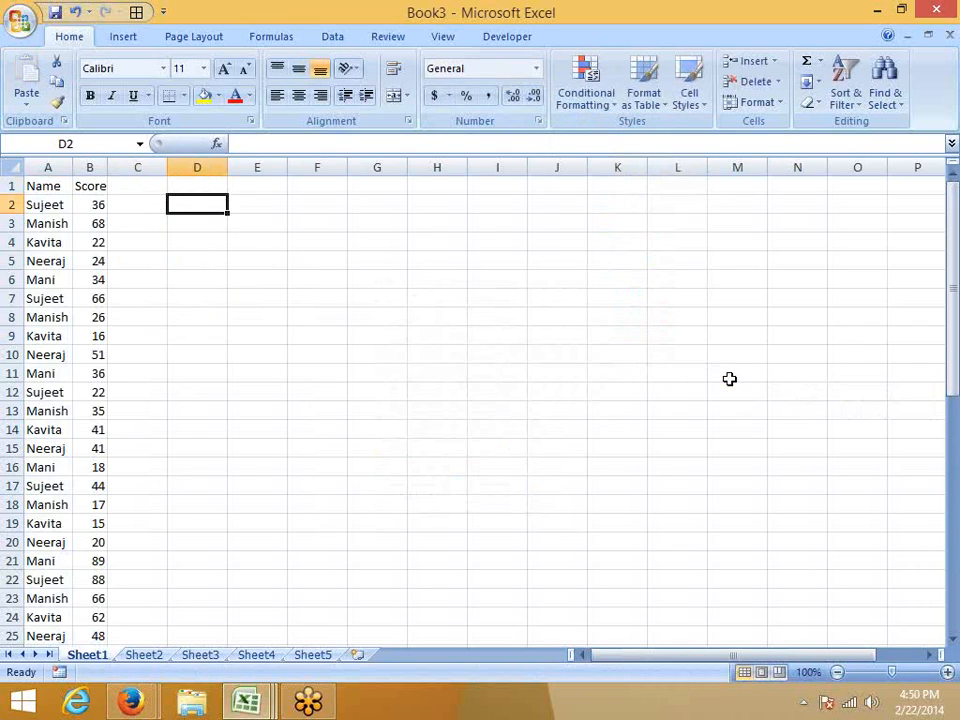
key("Right")
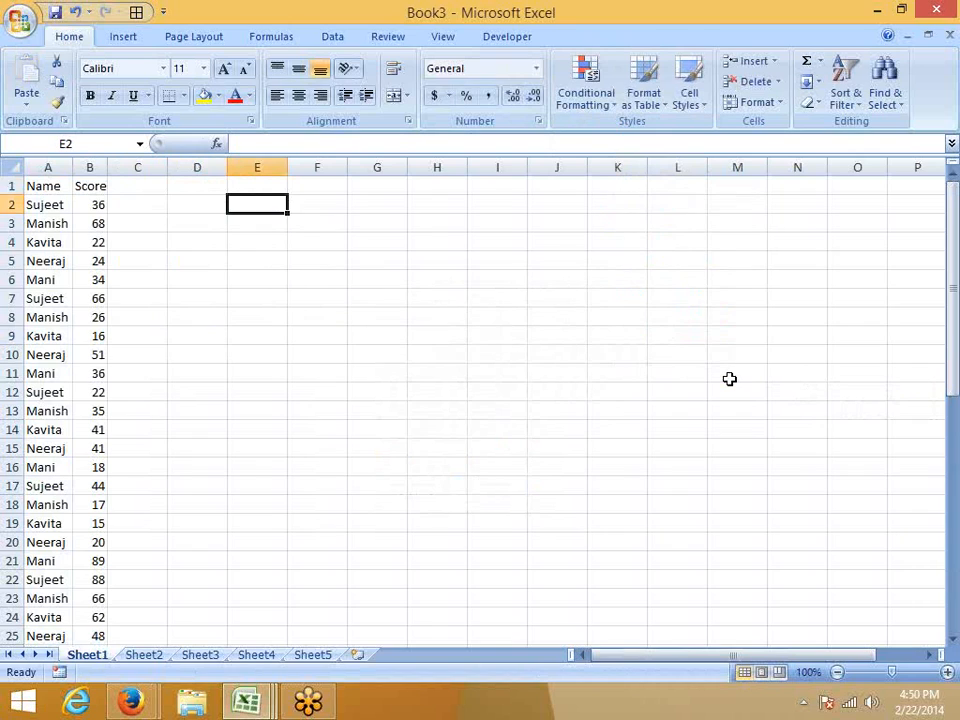
type("0")
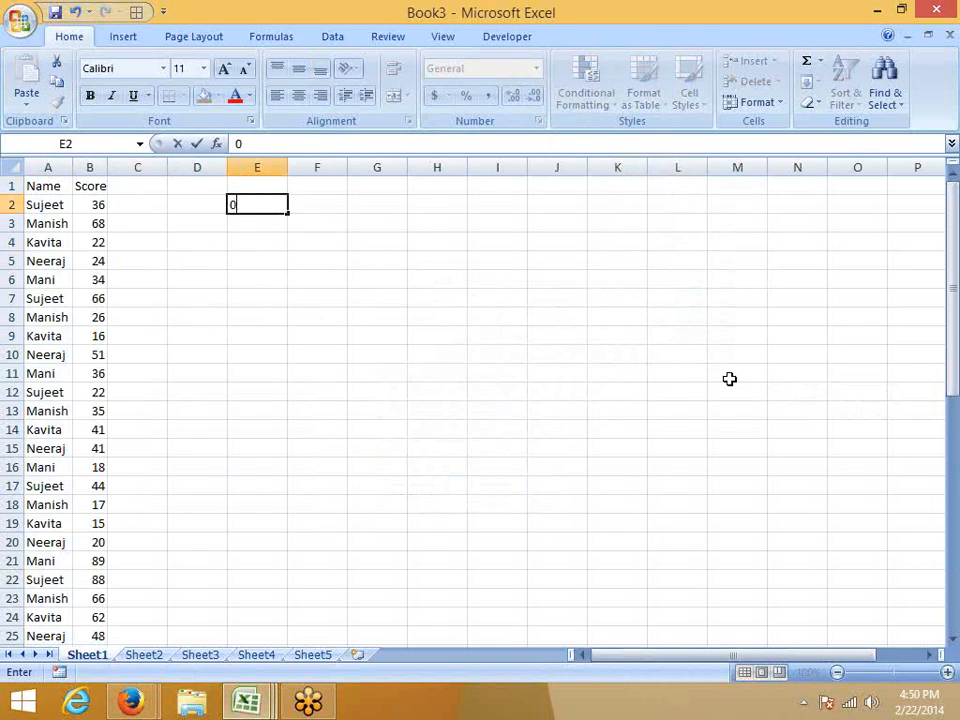
key("Escape")
type(">60")
key("Return")
key("Up")
key("Right")
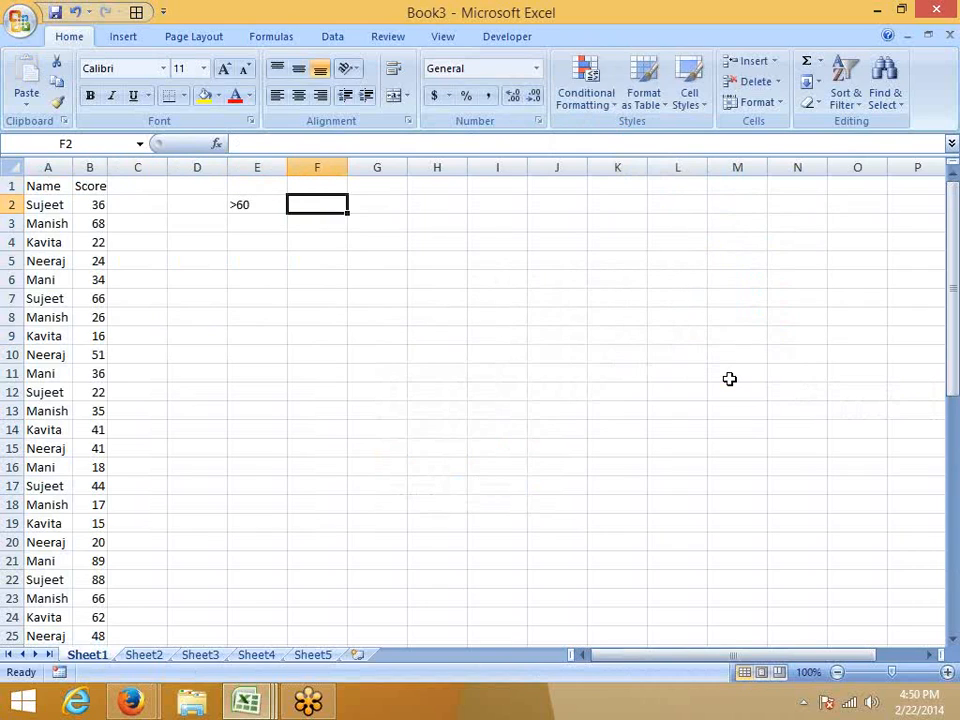
type("PAss")
key("Return")
Add the middle grade band to the key with 40-60 in E3 and Re-Test in F3.
key("Left")
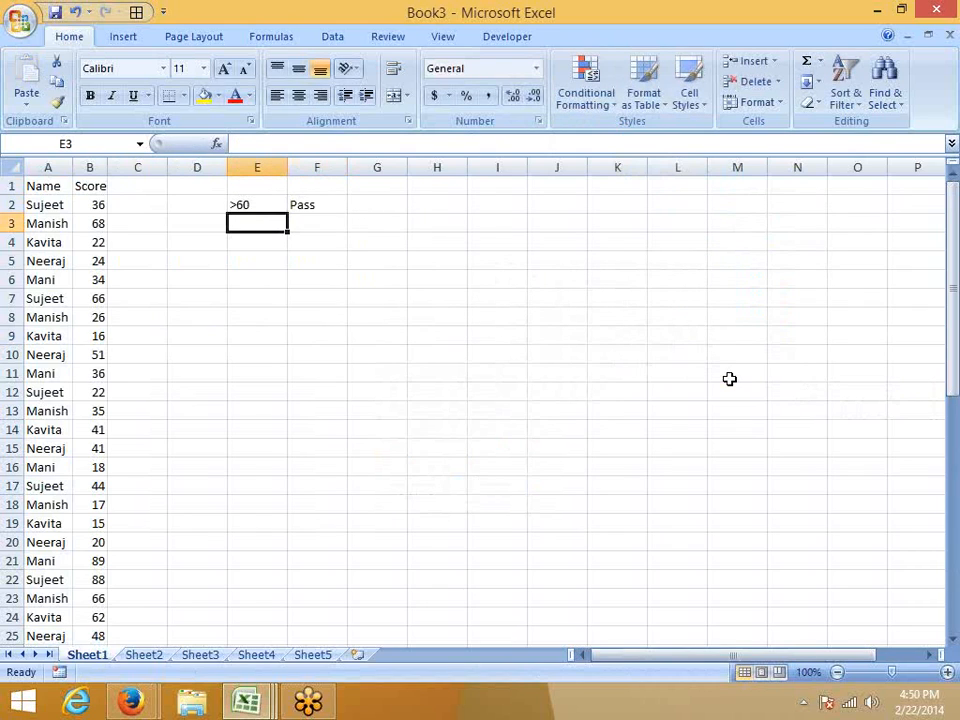
type("40")
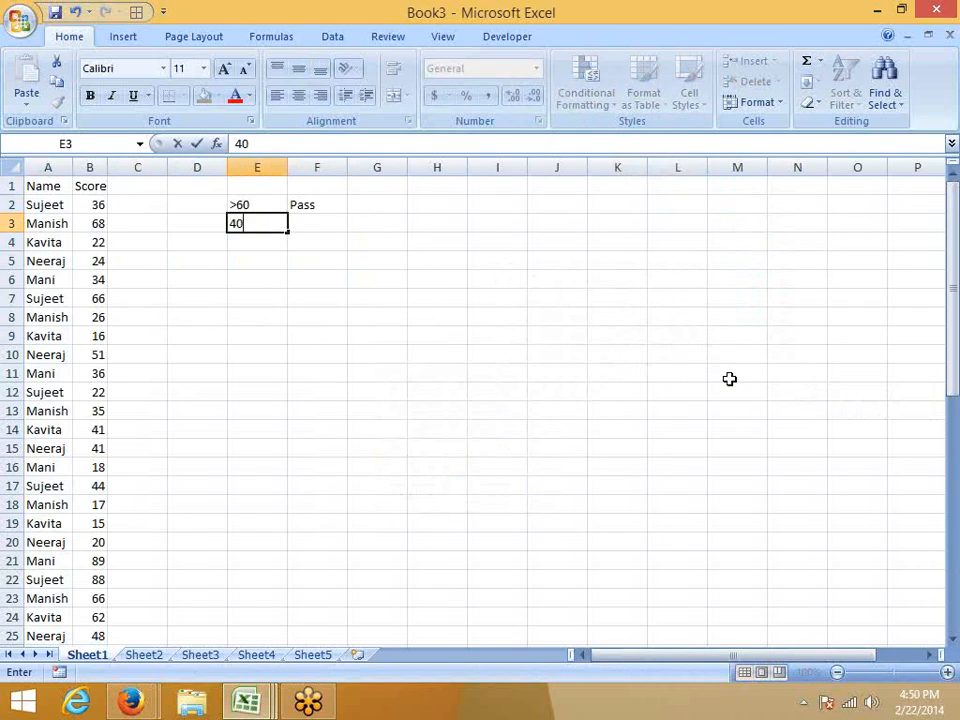
type("-60")
key("Tab")
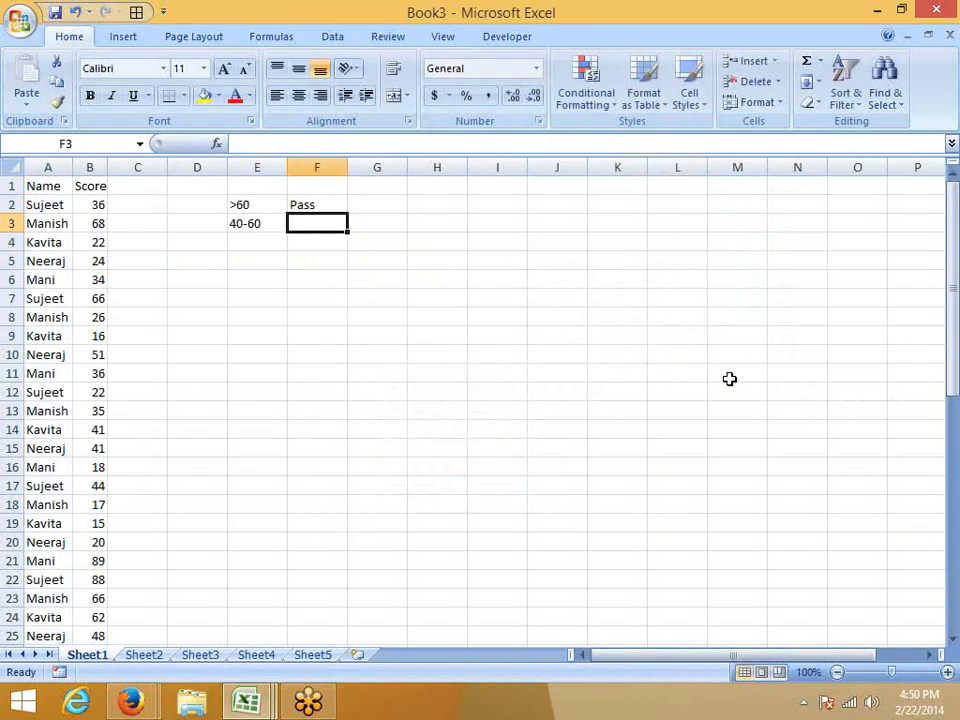
type("RE-")
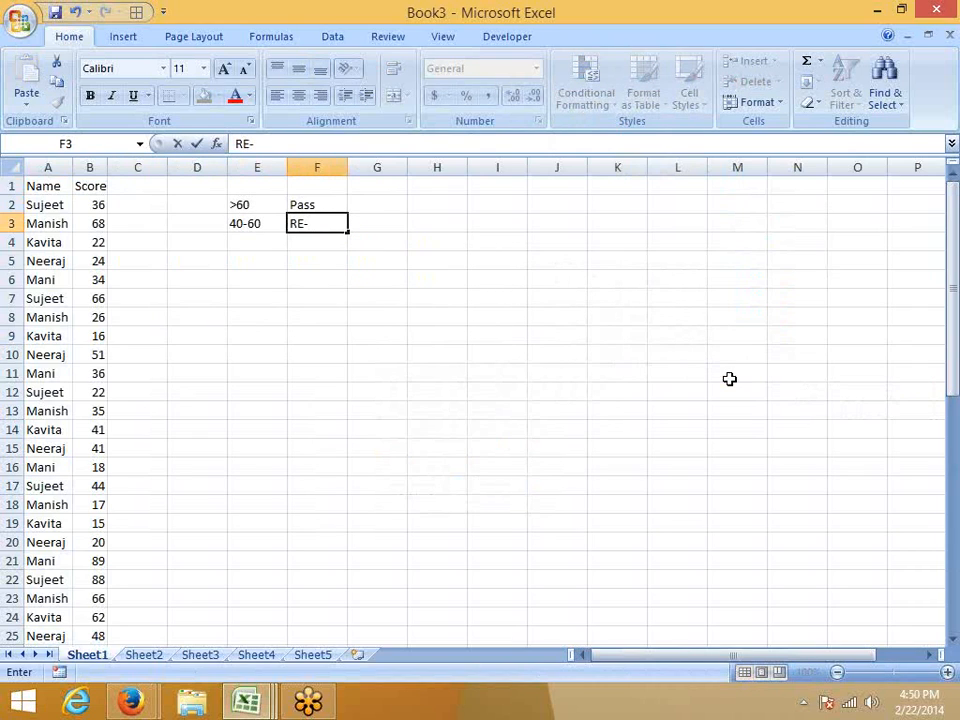
key("BackSpace")
key("BackSpace")
type("e-Test")
key("Return")
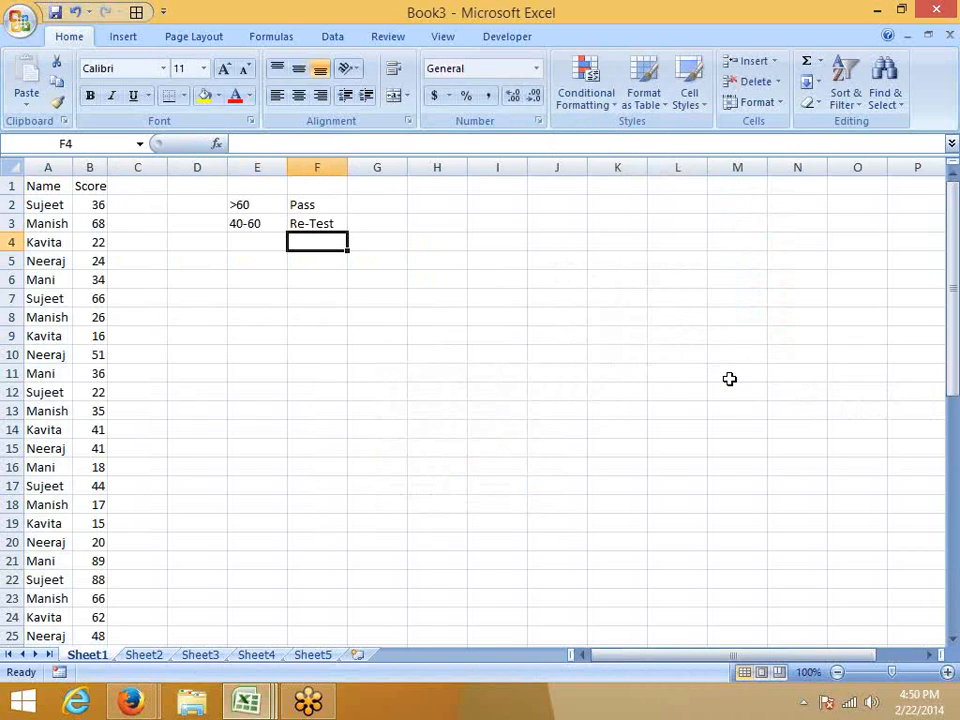
Complete the grading key with <40 in E4 and Fail in F4.
key("Left")
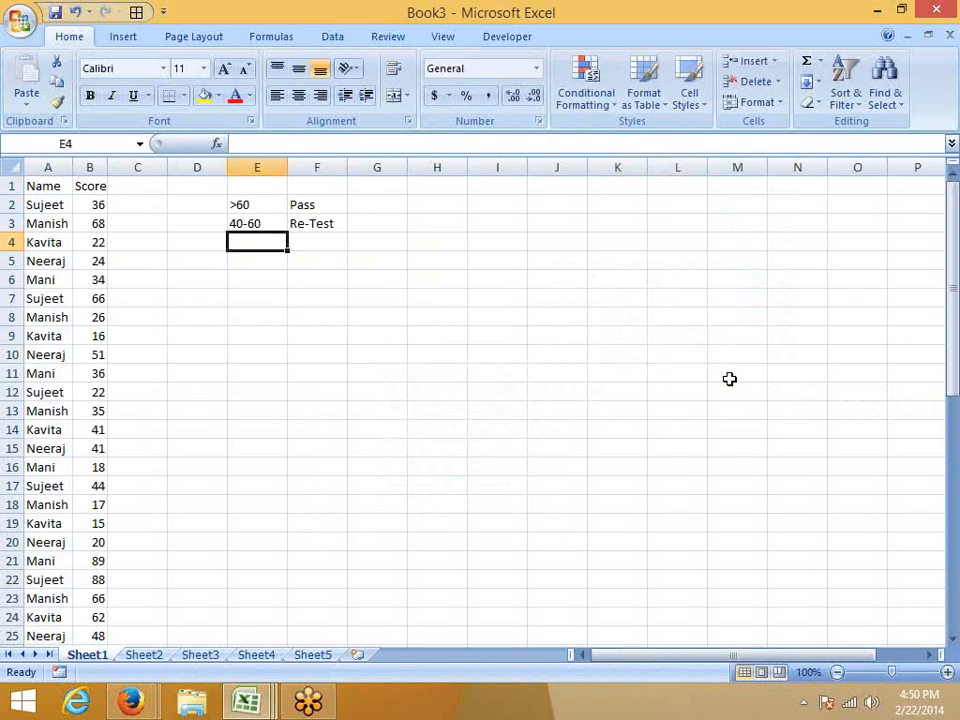
type("<40")
key("Tab")
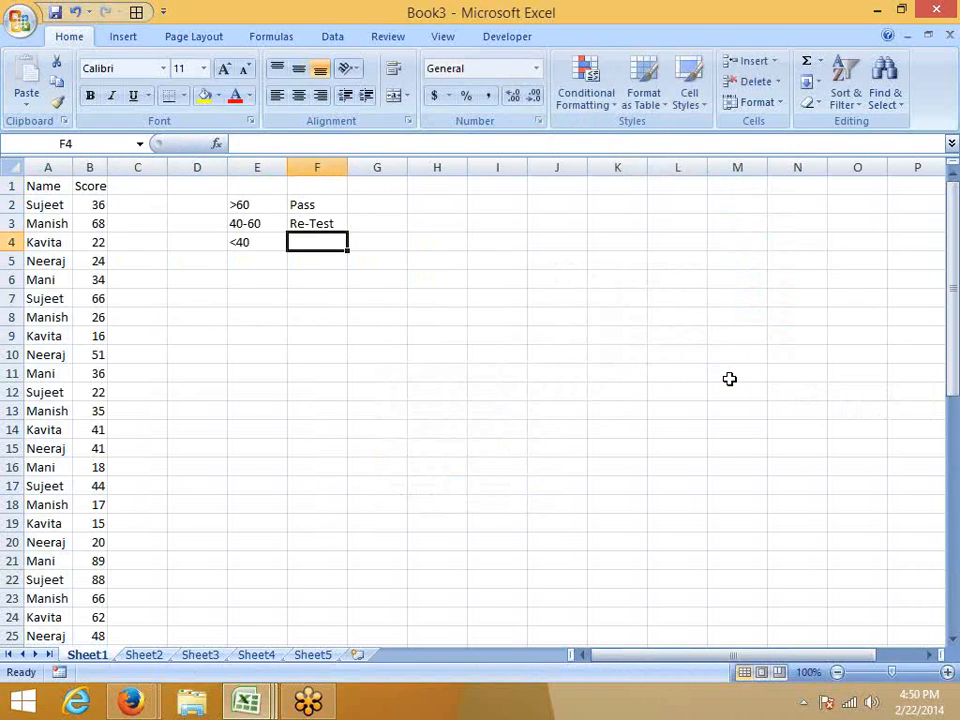
type("Fail")
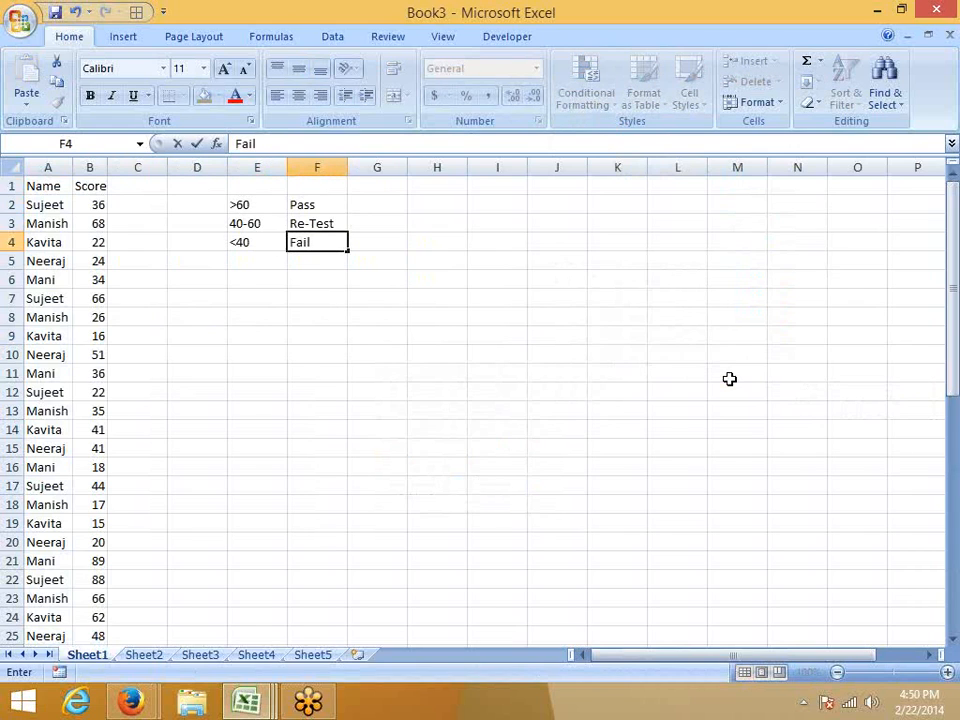
key("Return")
Apply the 3 Symbols (Uncircled) icon set to the whole Score column (B).
key("Left")
key("Up")
key("Up")
key("Left")
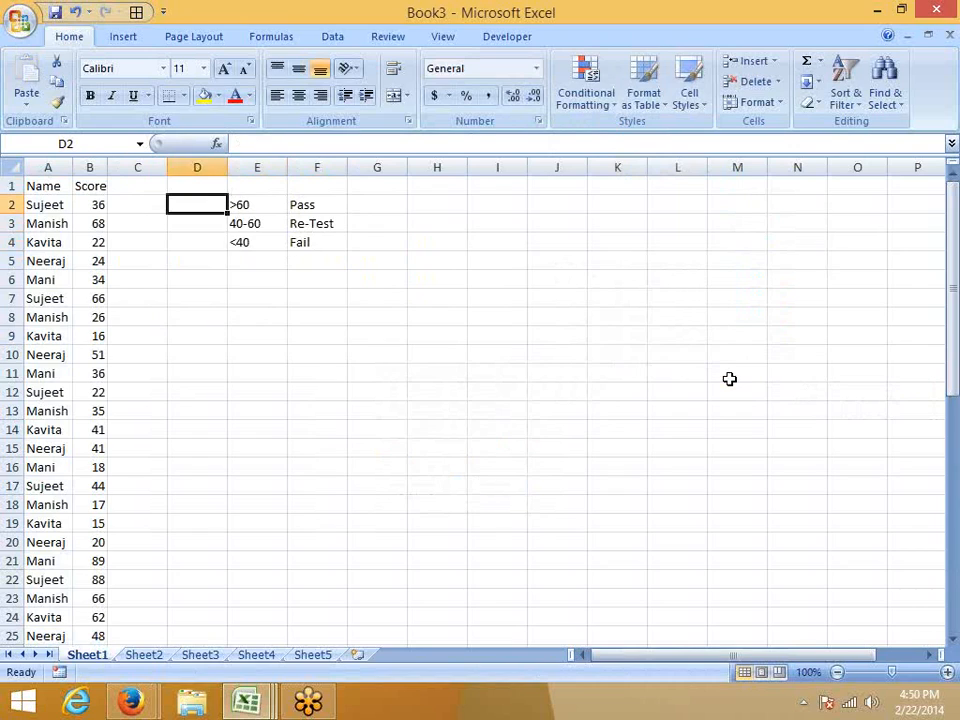
key("Left")
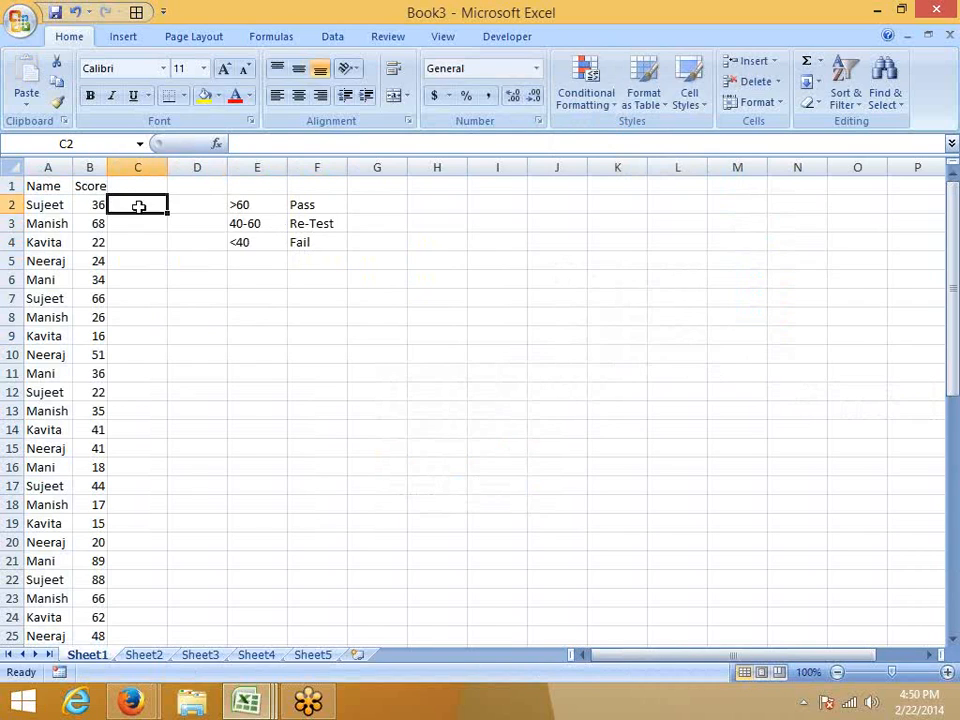
left_click(88, 166)
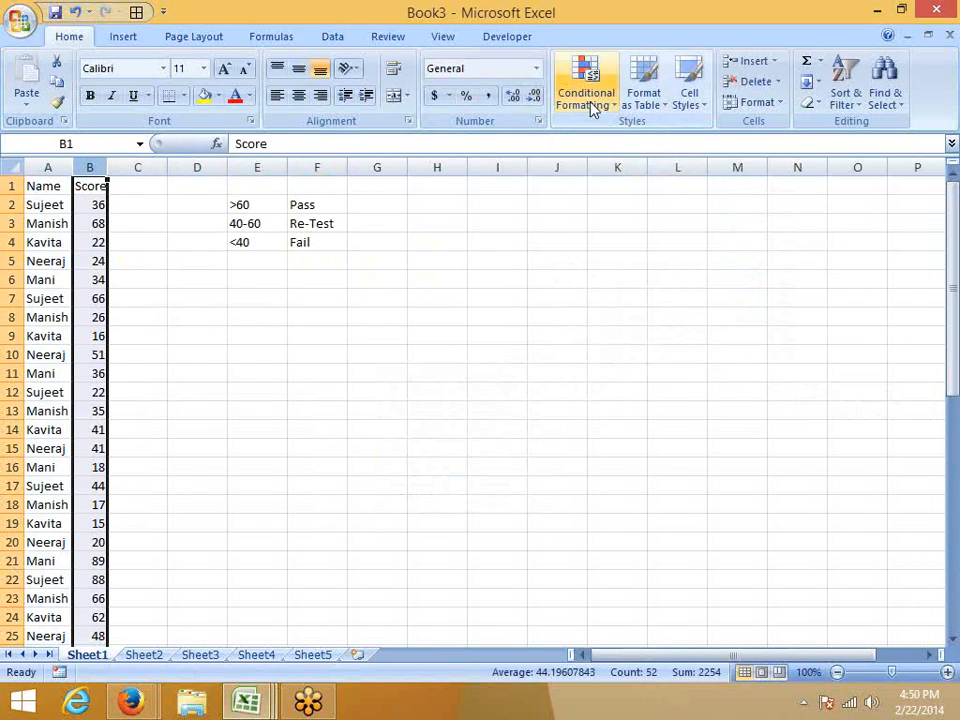
left_click(590, 104)
mouse_move(613, 313)
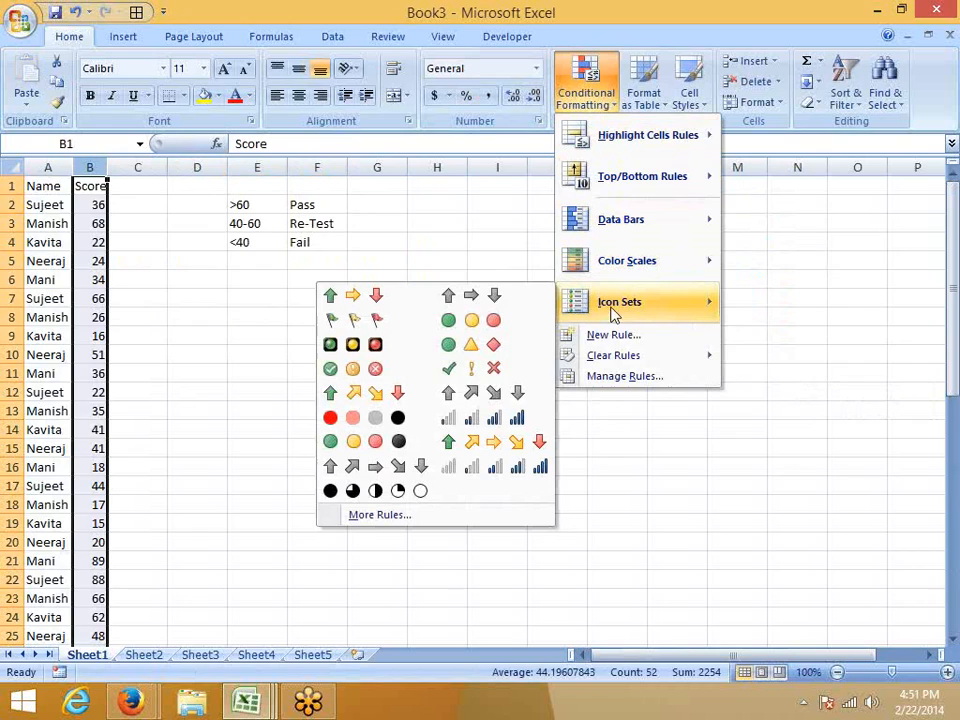
left_click(508, 370)
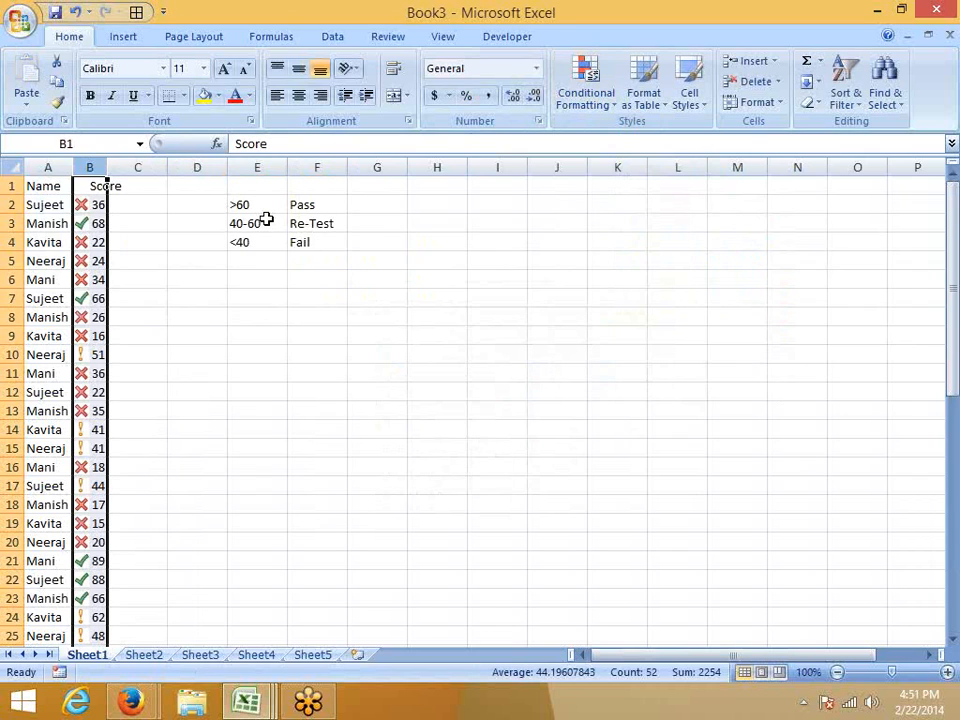
Open the Score column's icon set rule for editing and switch both threshold types to Number.
left_click(592, 100)
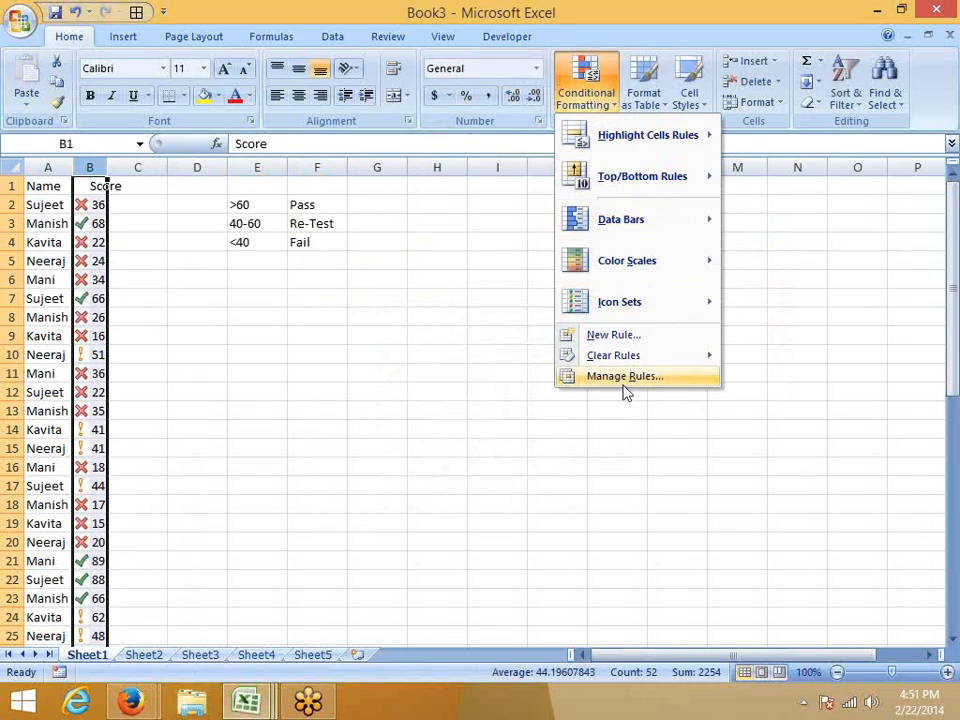
left_click(624, 377)
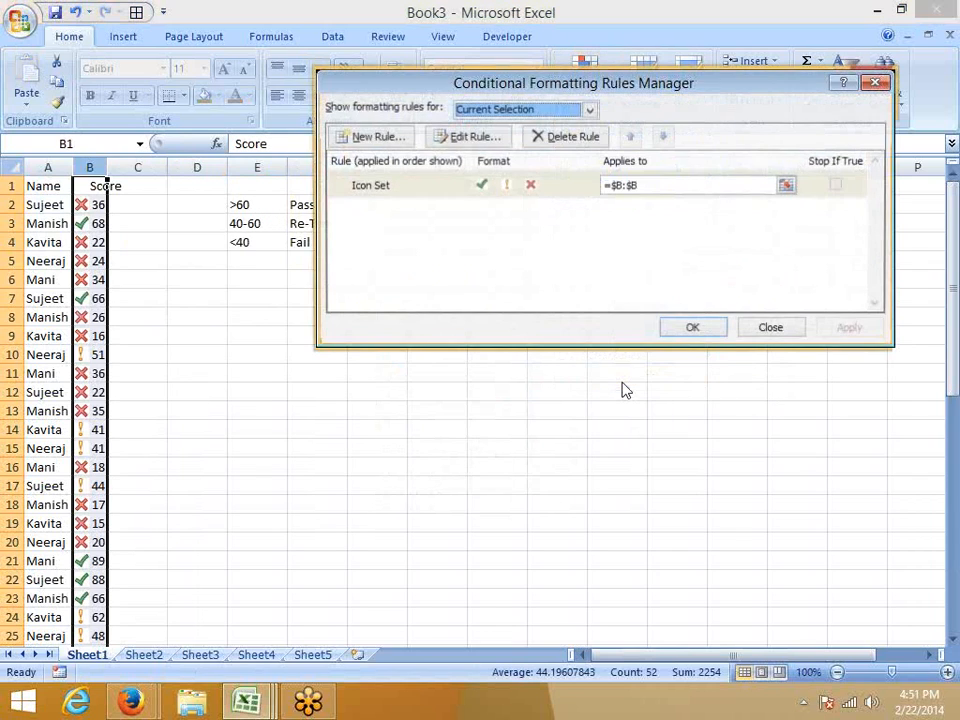
left_click(433, 193)
double_click(433, 193)
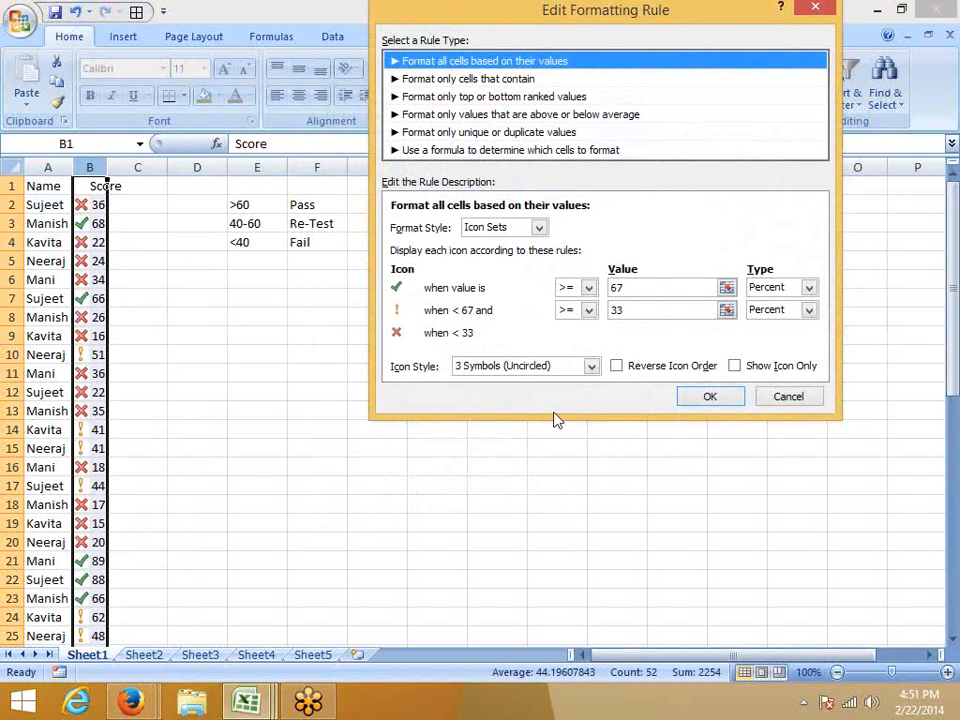
left_click(790, 288)
left_click(766, 302)
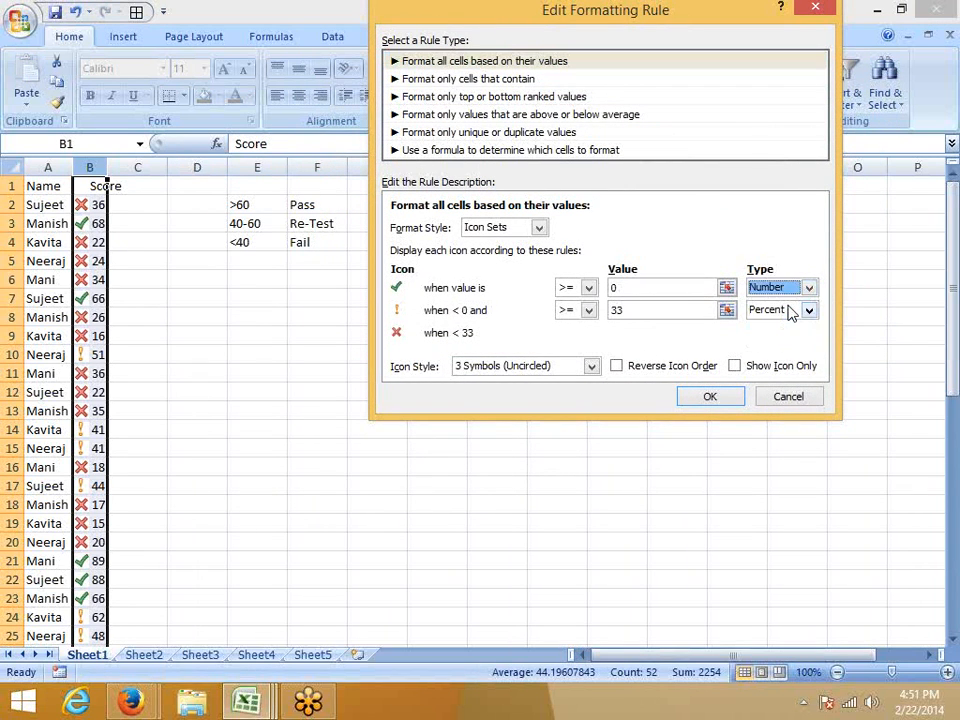
left_click(790, 310)
left_click(784, 328)
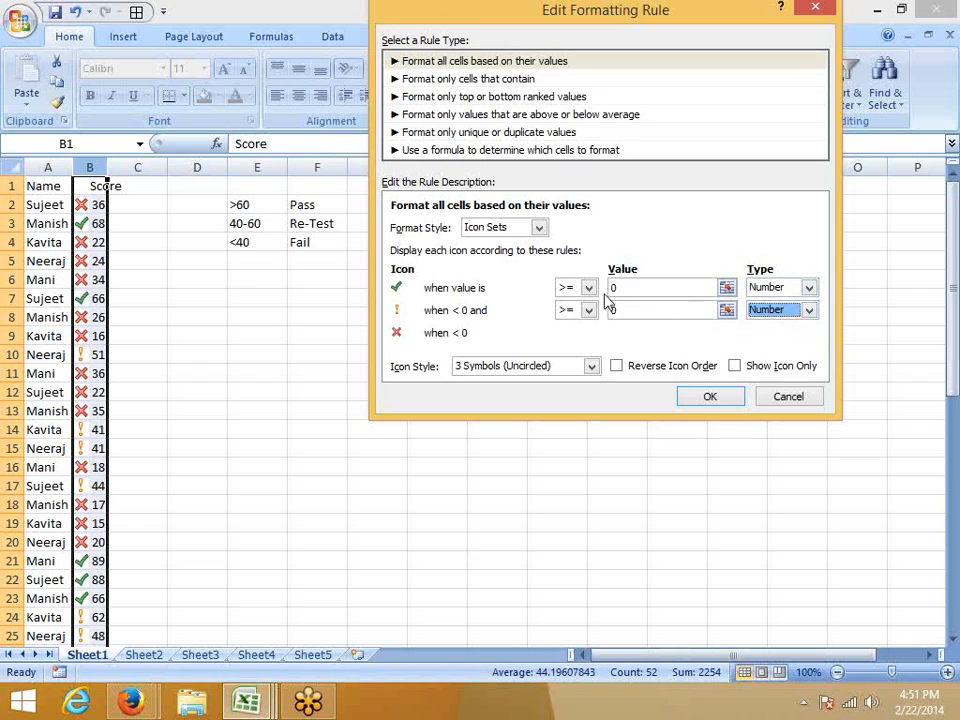
Set the rule's thresholds to >= 60 for the check mark and >= 40 for the exclamation mark, and apply it.
double_click(650, 292)
type("60")
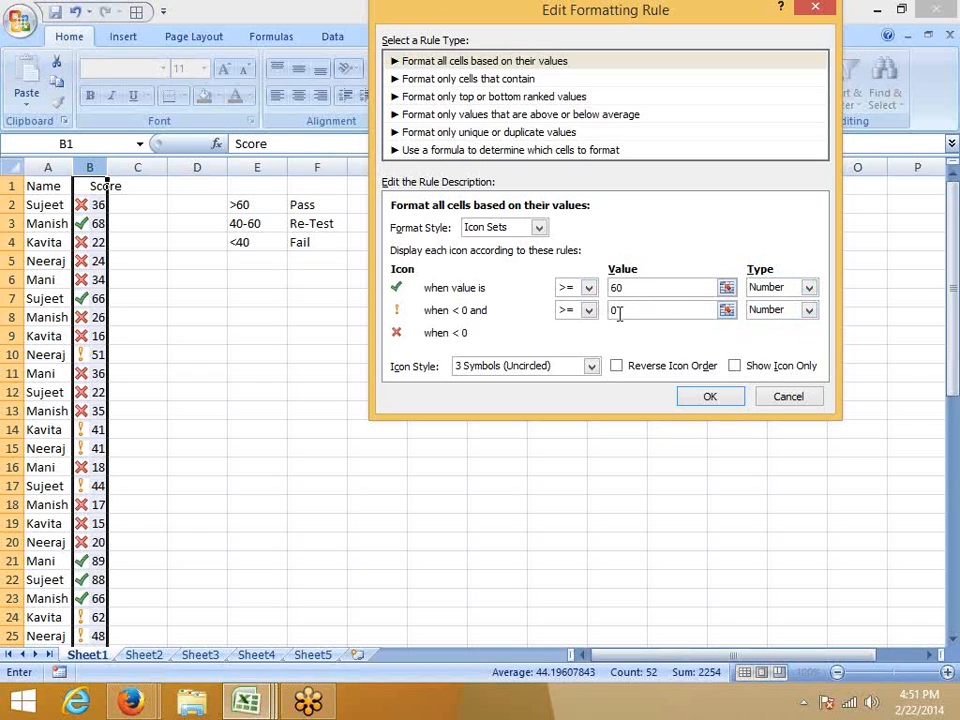
left_click_drag(620, 313, 577, 314)
type("40")
left_click(627, 292)
left_click(710, 397)
left_click(845, 331)
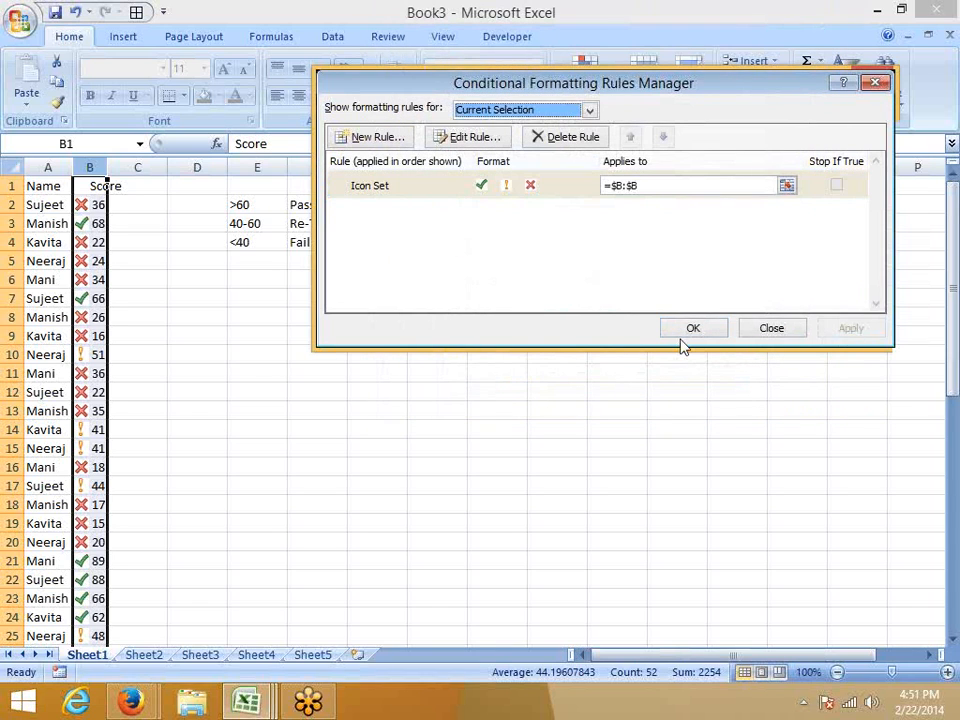
left_click(690, 330)
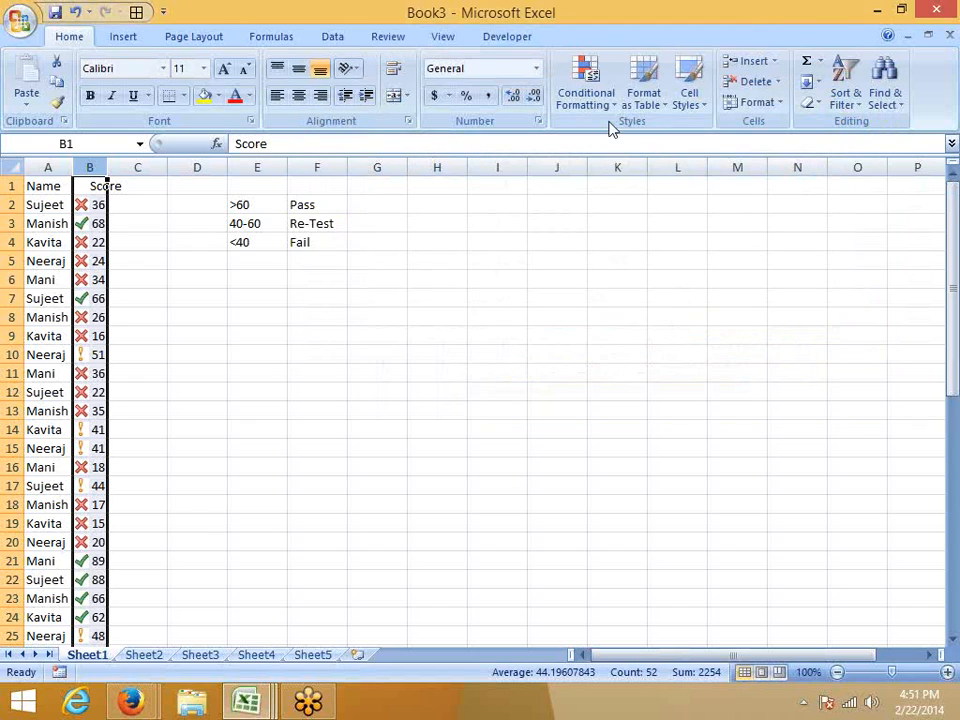
Review the thresholds and types of the Score column's icon set rule.
left_click(588, 92)
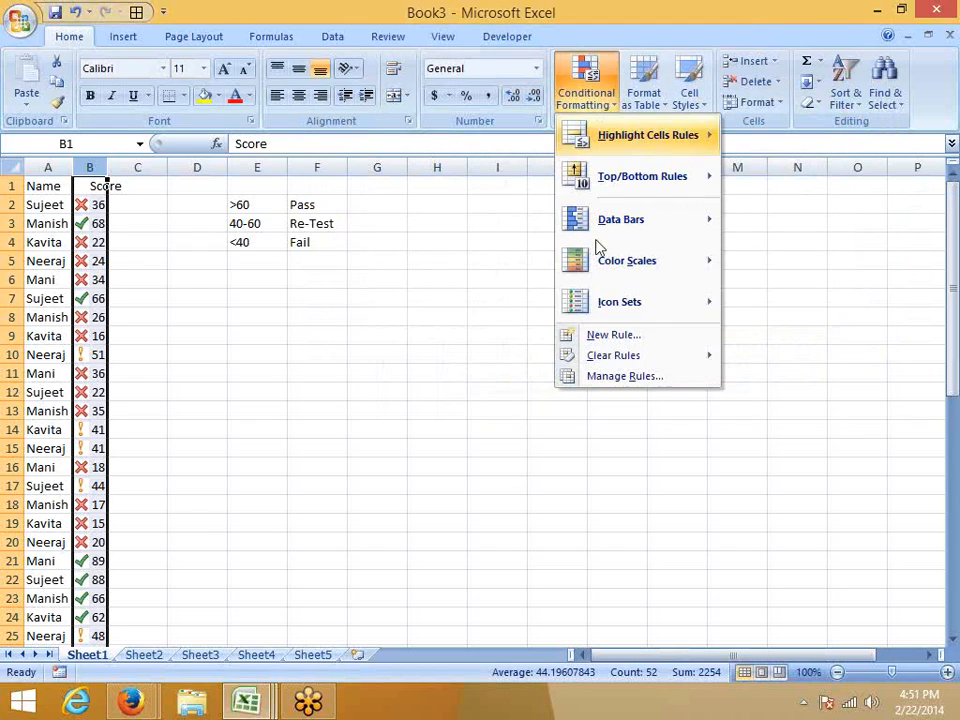
left_click(592, 385)
left_click(515, 197)
double_click(515, 197)
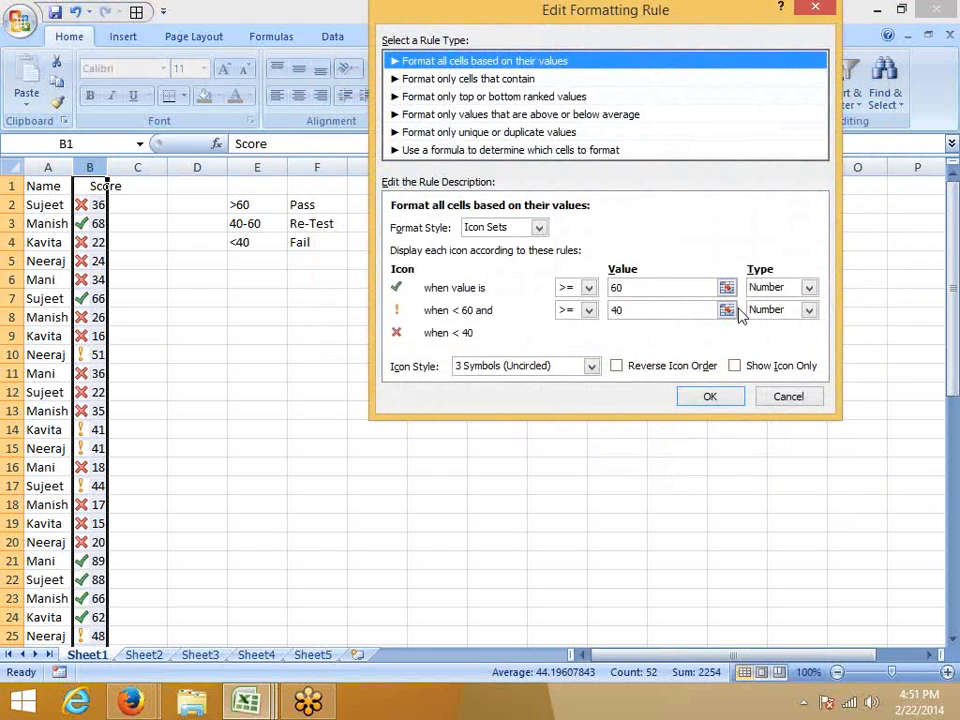
key("Return")
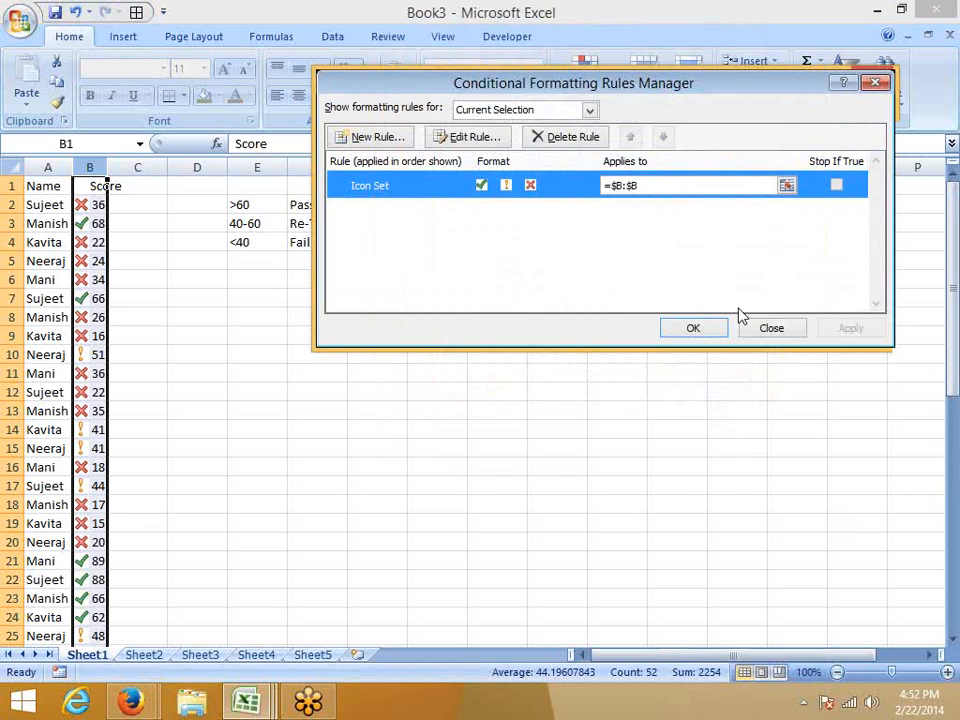
key("Return")
Enter 3, 2 and 1 in D2:D4 beside the Pass, Re-Test and Fail rows of the key.
left_click(209, 204)
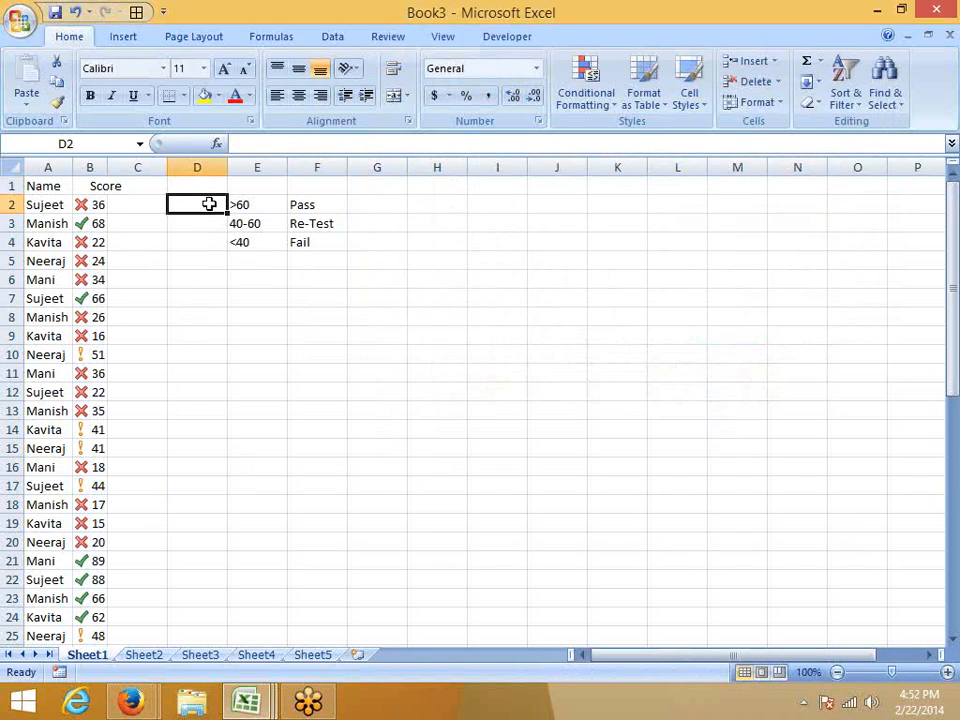
type("3")
key("Return")
type("2")
key("Return")
type("1")
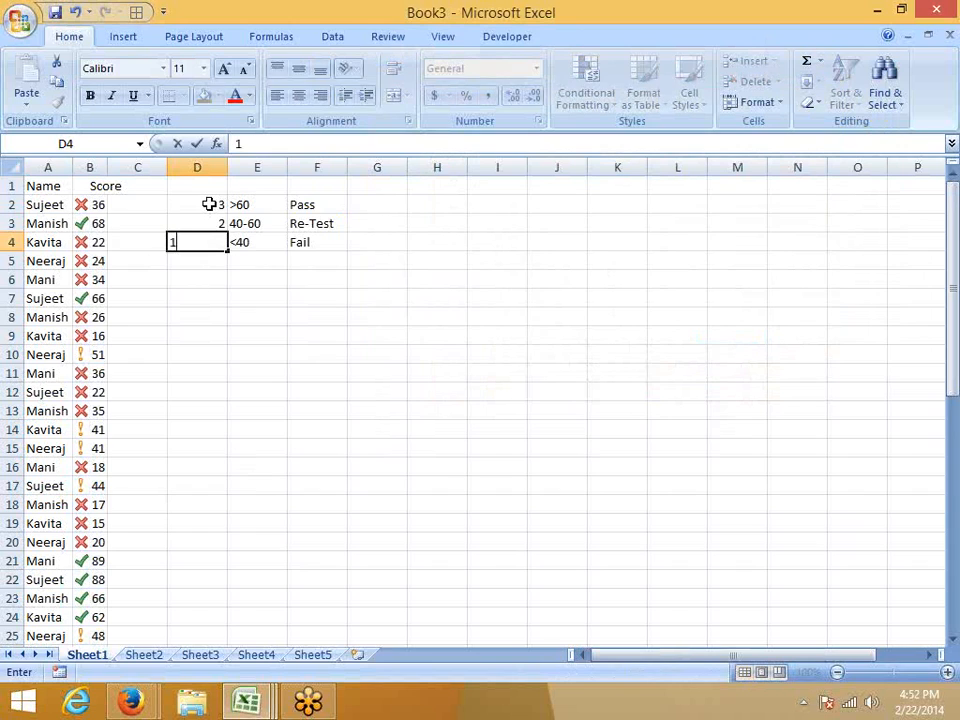
key("Return")
Apply the 3 Symbols (Uncircled) icon set to the key numbers in D2:D4.
key("Up")
key("shift+Up")
key("shift+Up")
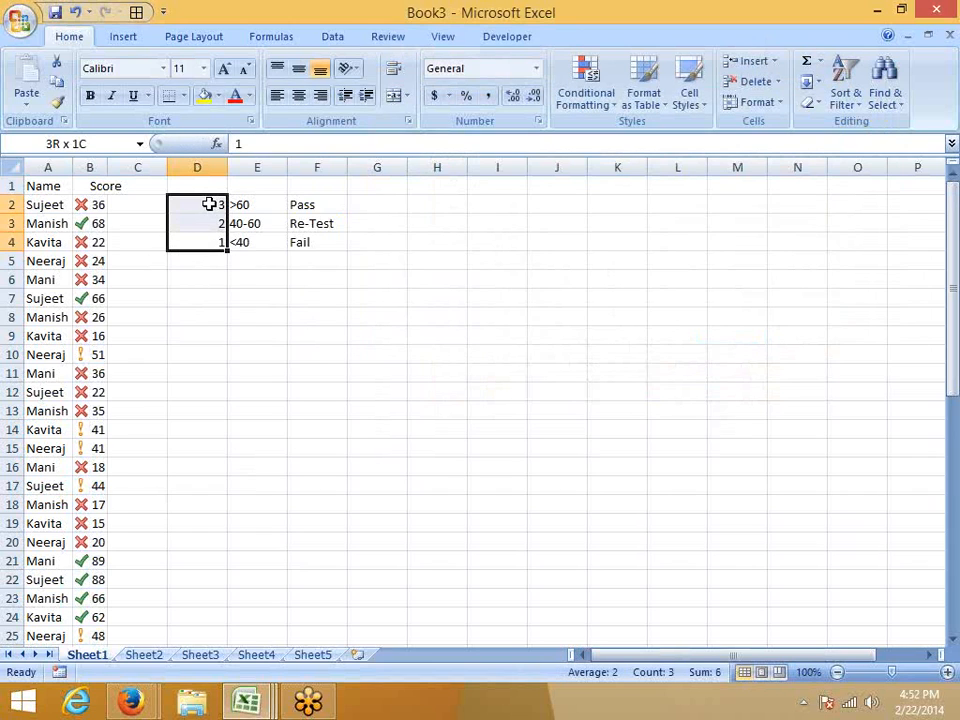
left_click(590, 94)
mouse_move(607, 304)
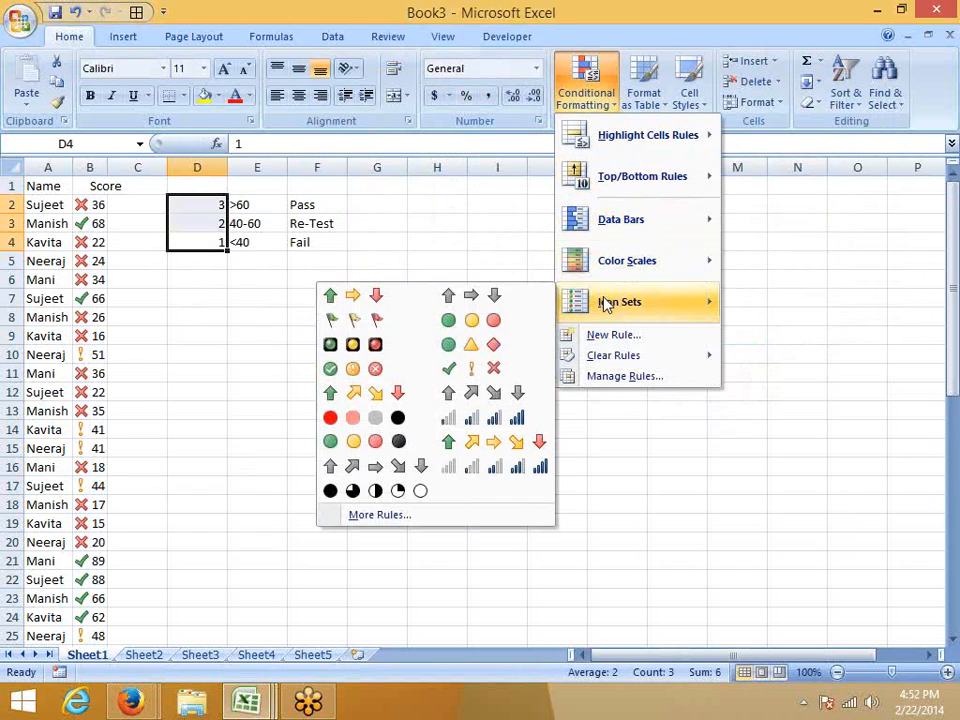
left_click(474, 368)
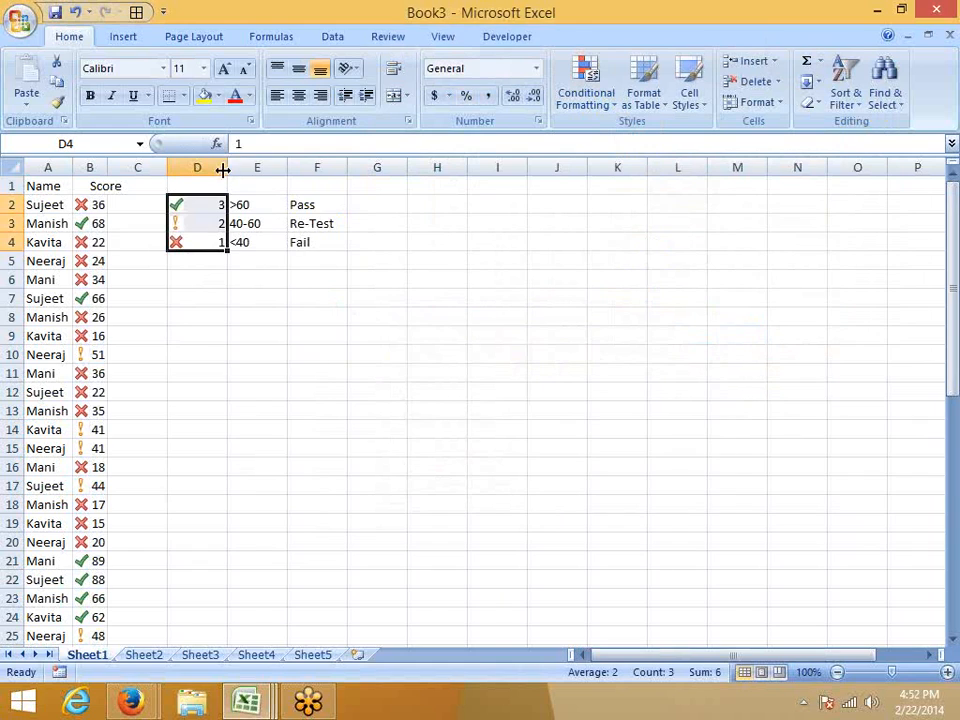
Autofit column D and set the font color of D2:D4 to white so only the icons show.
double_click(226, 170)
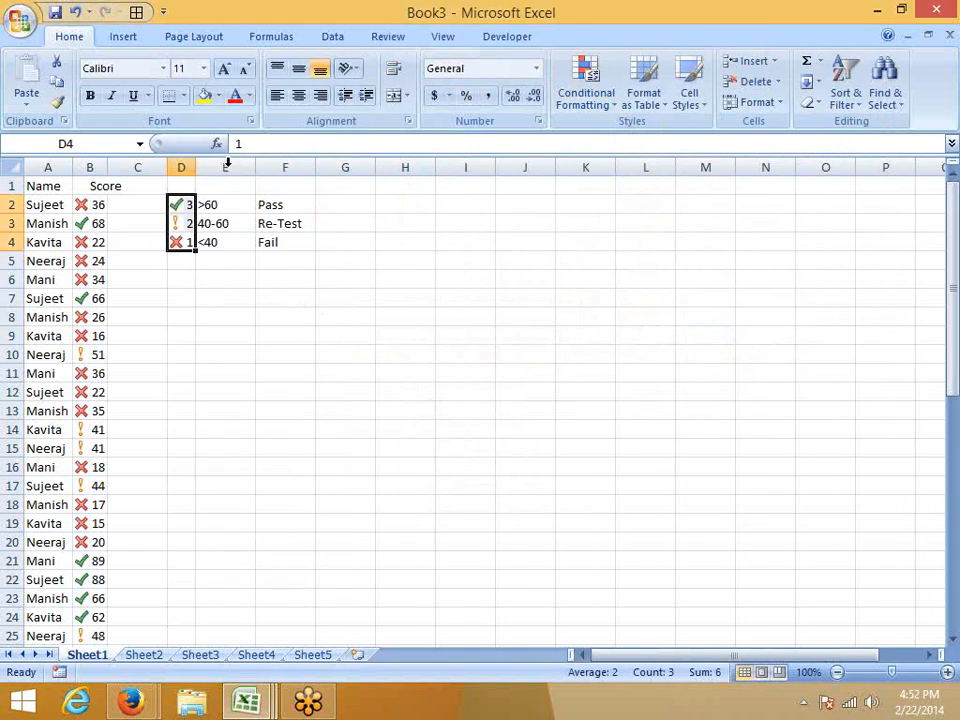
left_click(246, 96)
left_click(243, 156)
left_click(254, 284)
left_click(288, 314)
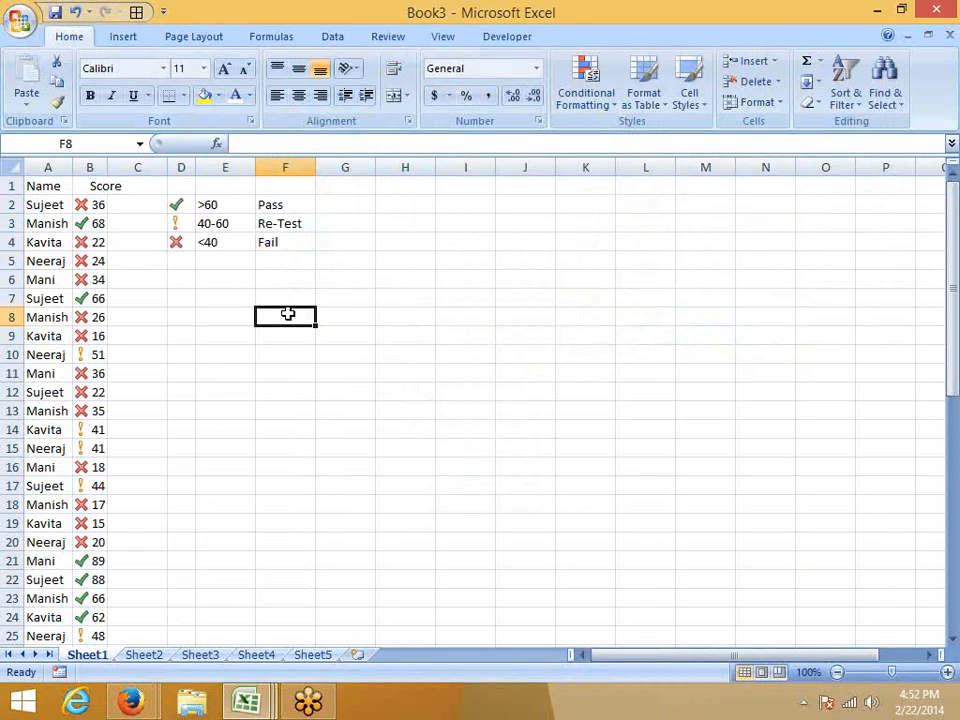
Examine the cell values behind the icons in D2:D4 of the grading key.
key("Left")
key("Left")
key("Up")
key("Up")
key("Up")
key("Up")
key("Up")
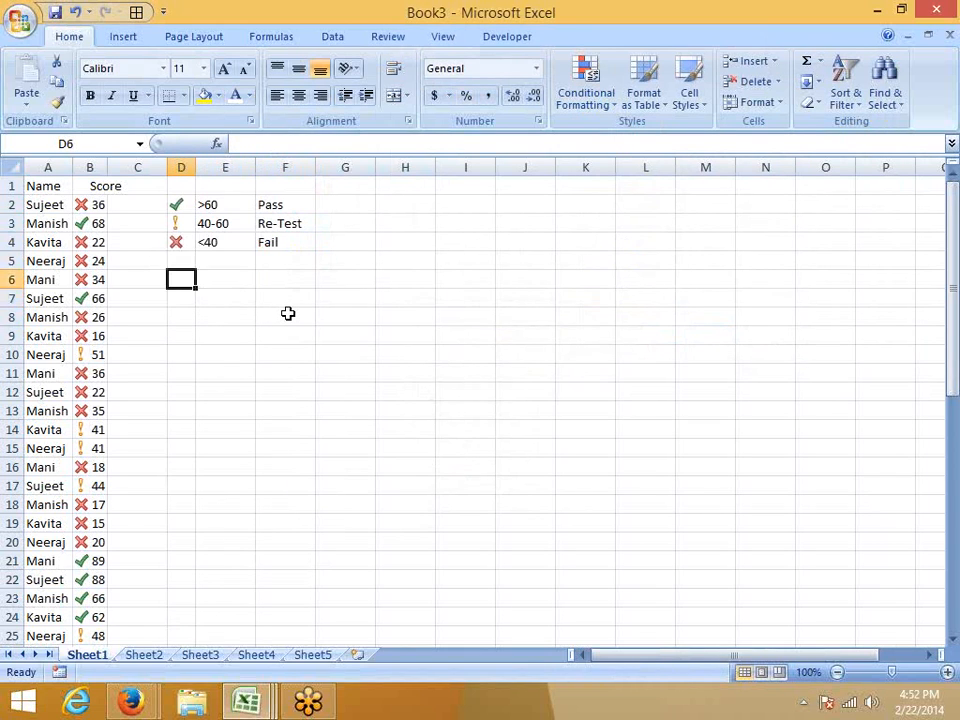
key("Up")
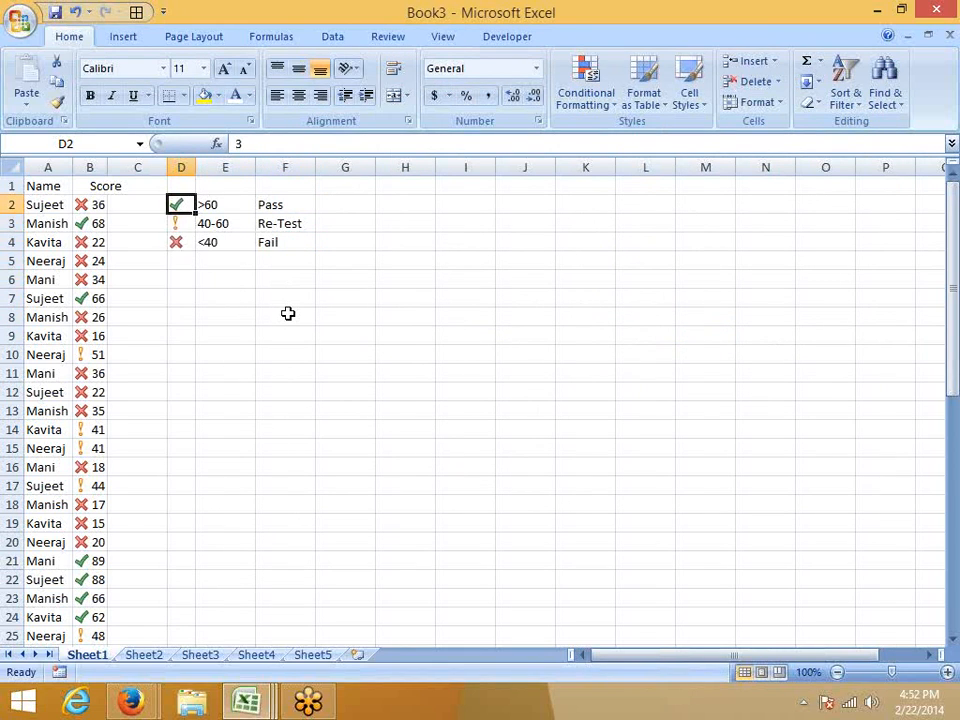
key("Down")
key("Down")
key("Down")
key("Up")
key("Up")
key("Up")
key("Down")
key("Down")
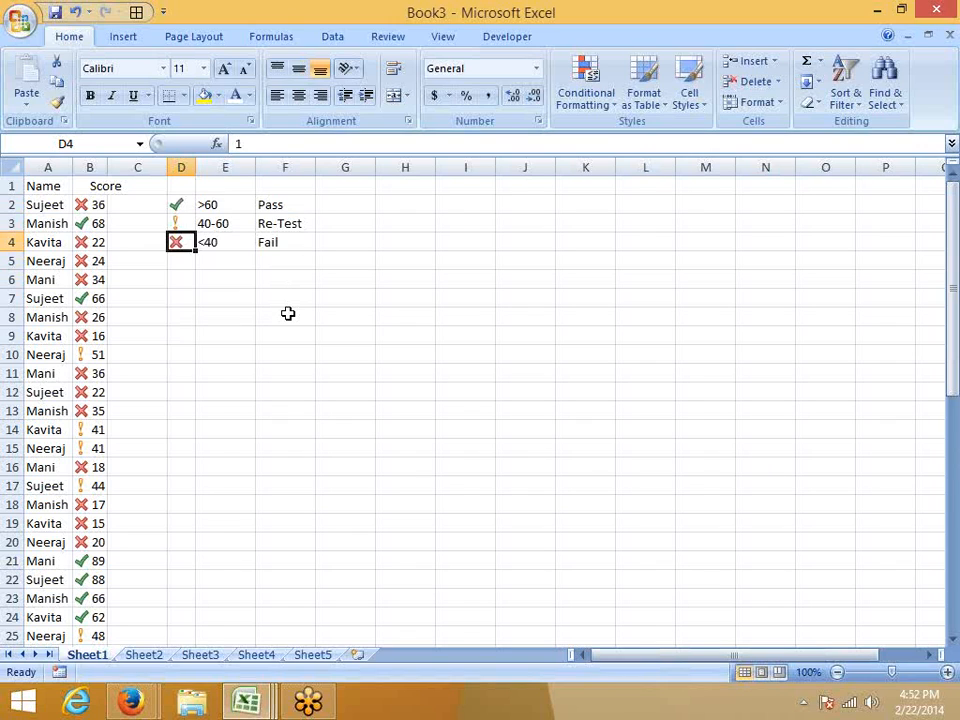
Add filters to the Name and Score headers and filter Score by the red cross cell icon.
left_click(43, 188)
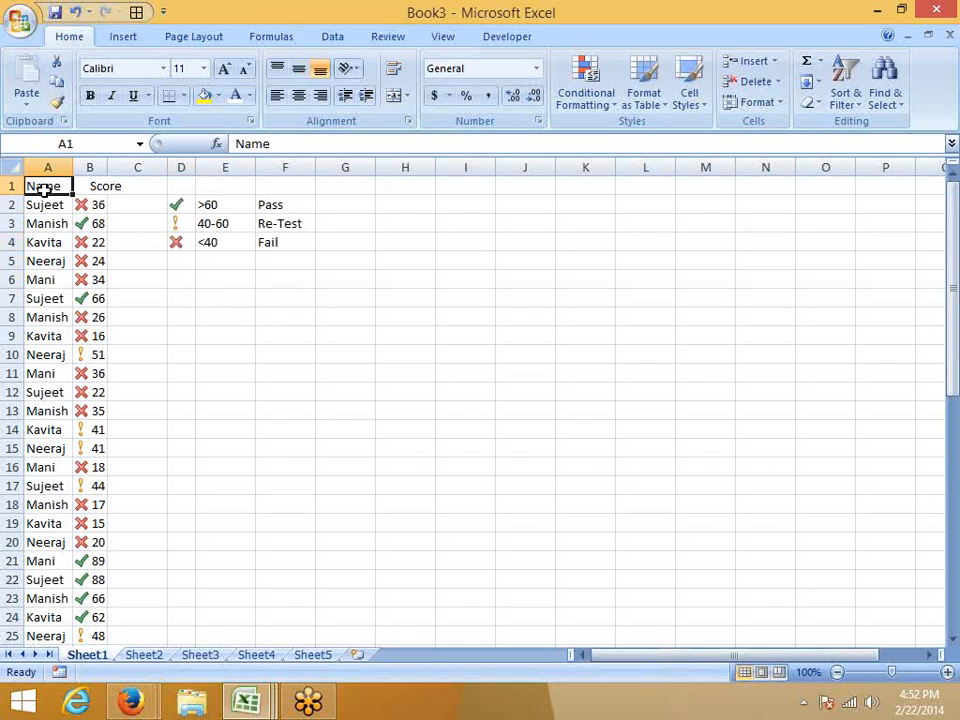
key("ctrl+shift+l")
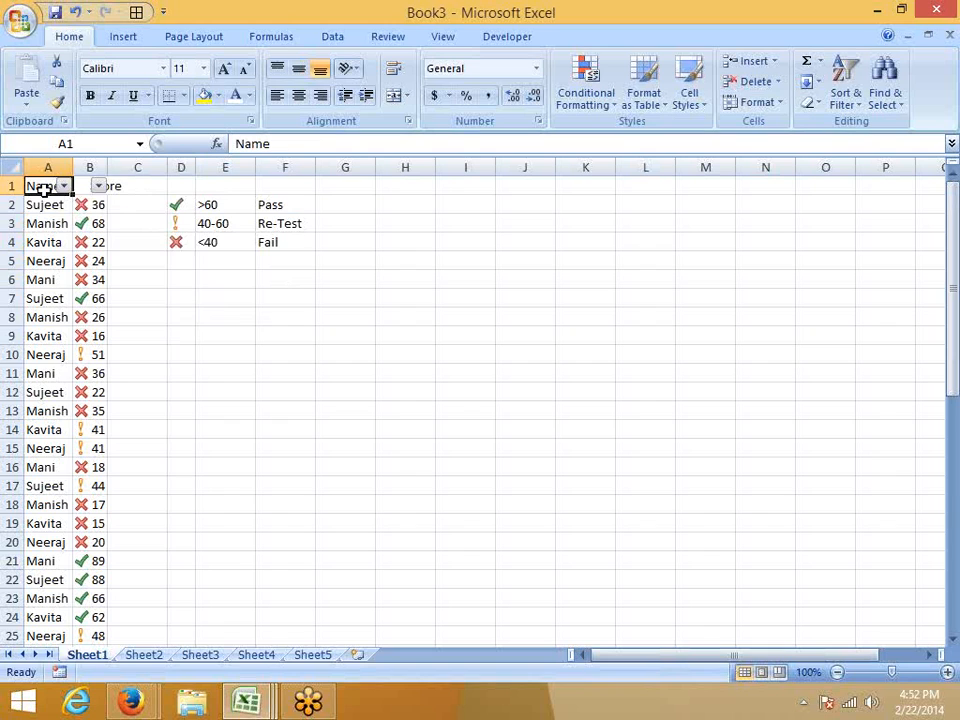
left_click(98, 186)
mouse_move(90, 312)
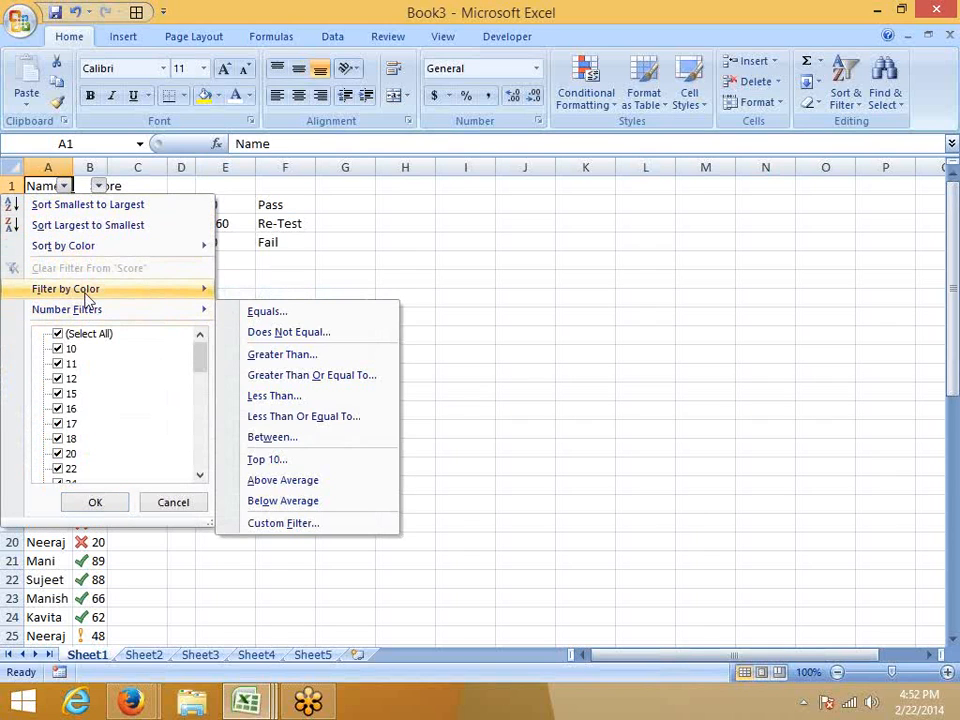
mouse_move(86, 290)
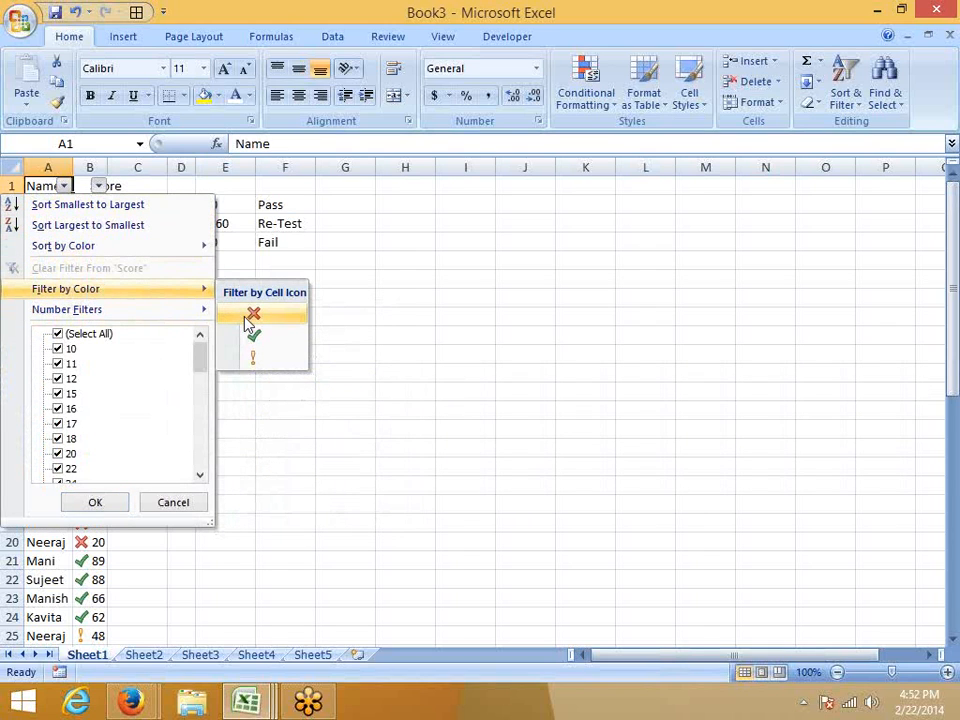
left_click(251, 316)
Show all score rows again by selecting every value in the Score filter.
left_click(99, 186)
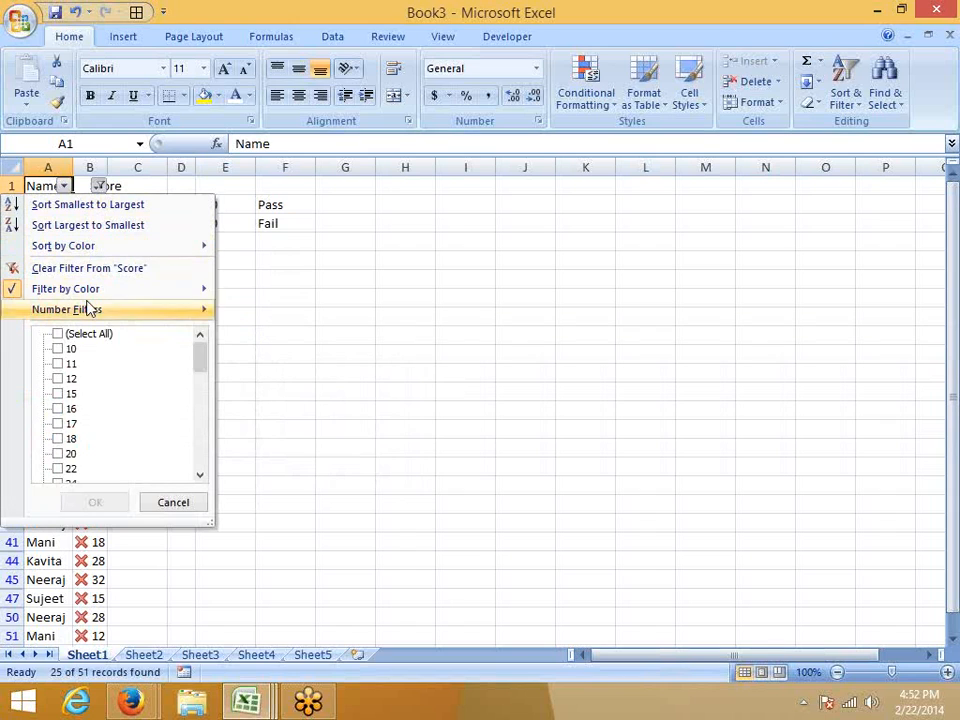
mouse_move(90, 309)
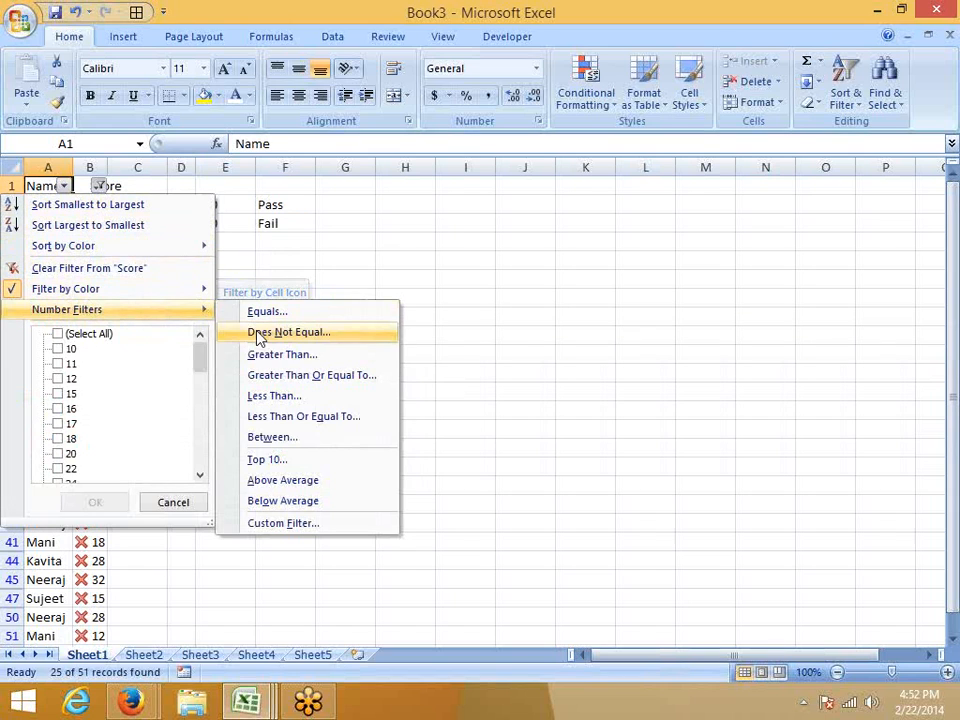
left_click(62, 333)
left_click(100, 502)
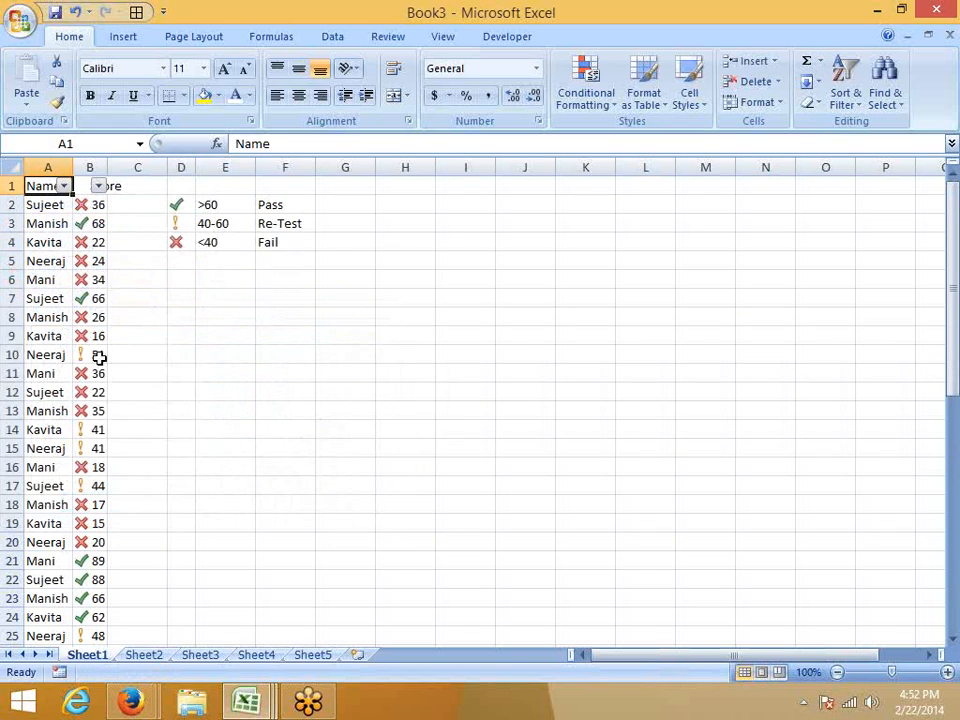
left_click(100, 341)
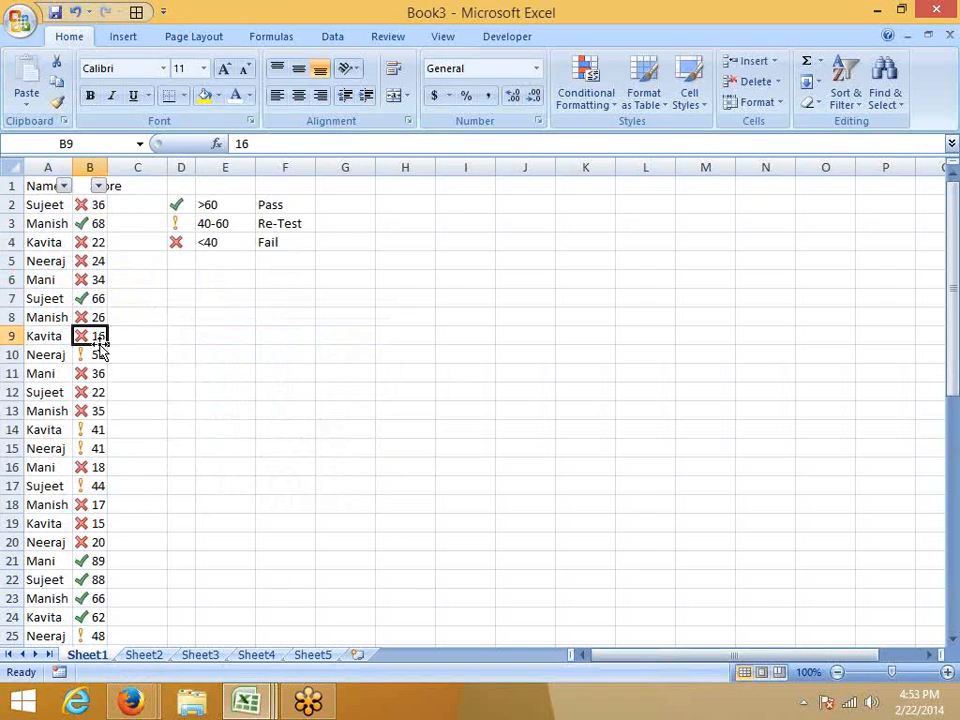